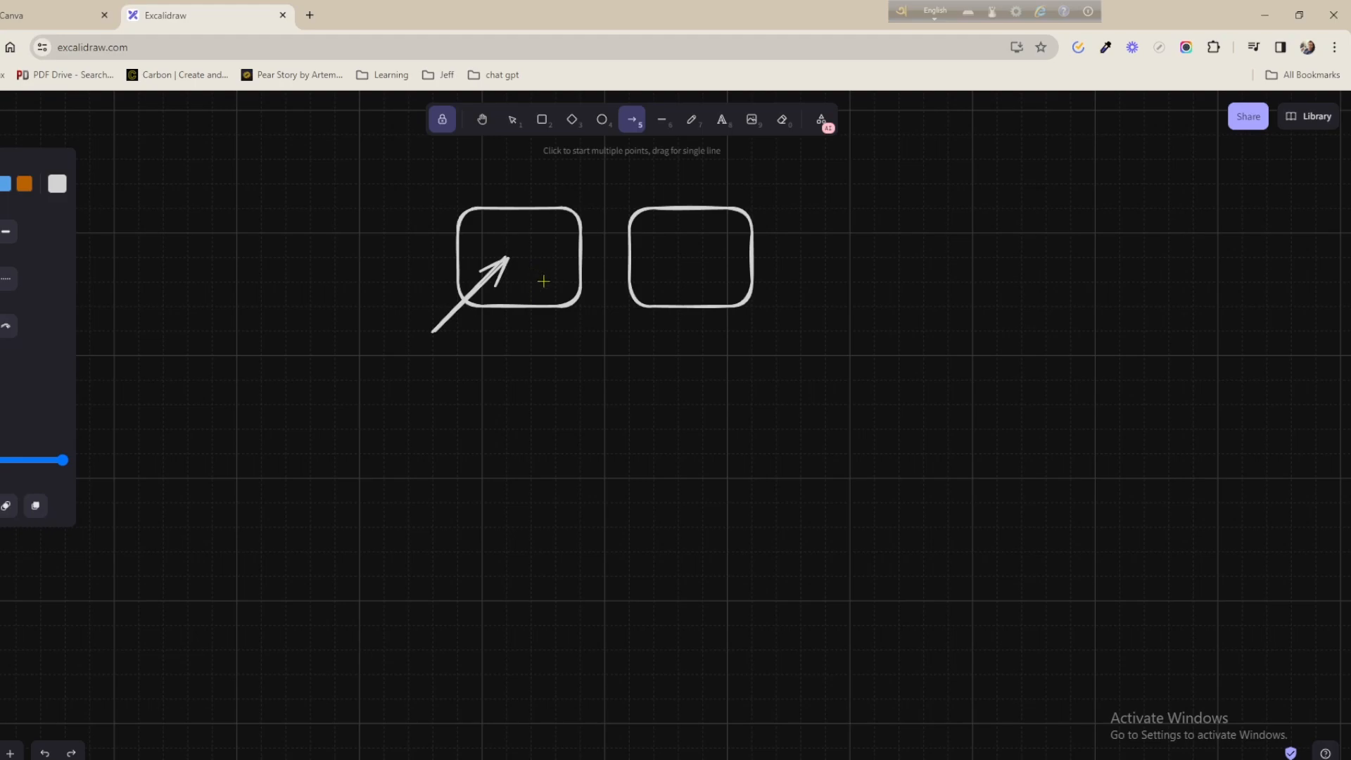
Draw two arrows leading out of the second box, and handwrite "free" beneath it and "P." beneath the first box's arrow
left_click_drag(677, 271, 701, 349)
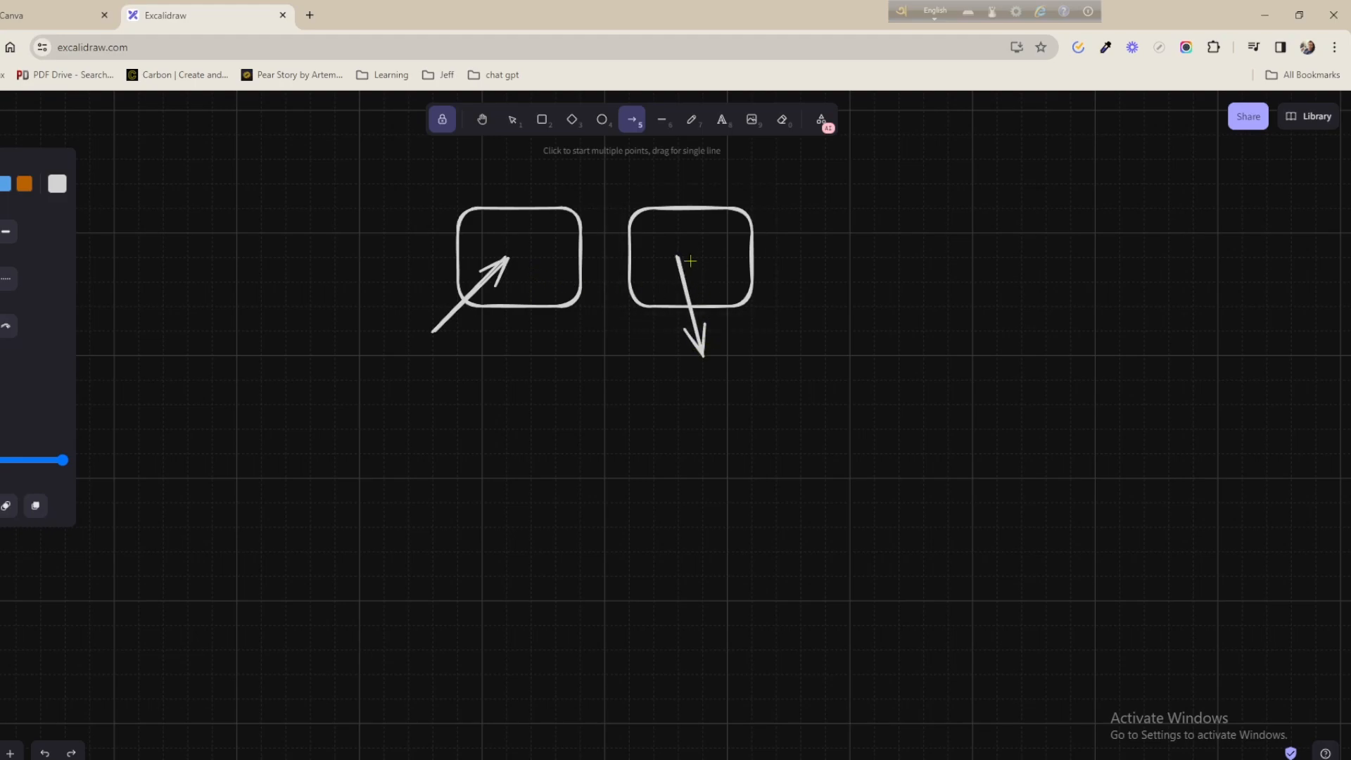
left_click_drag(688, 254, 809, 228)
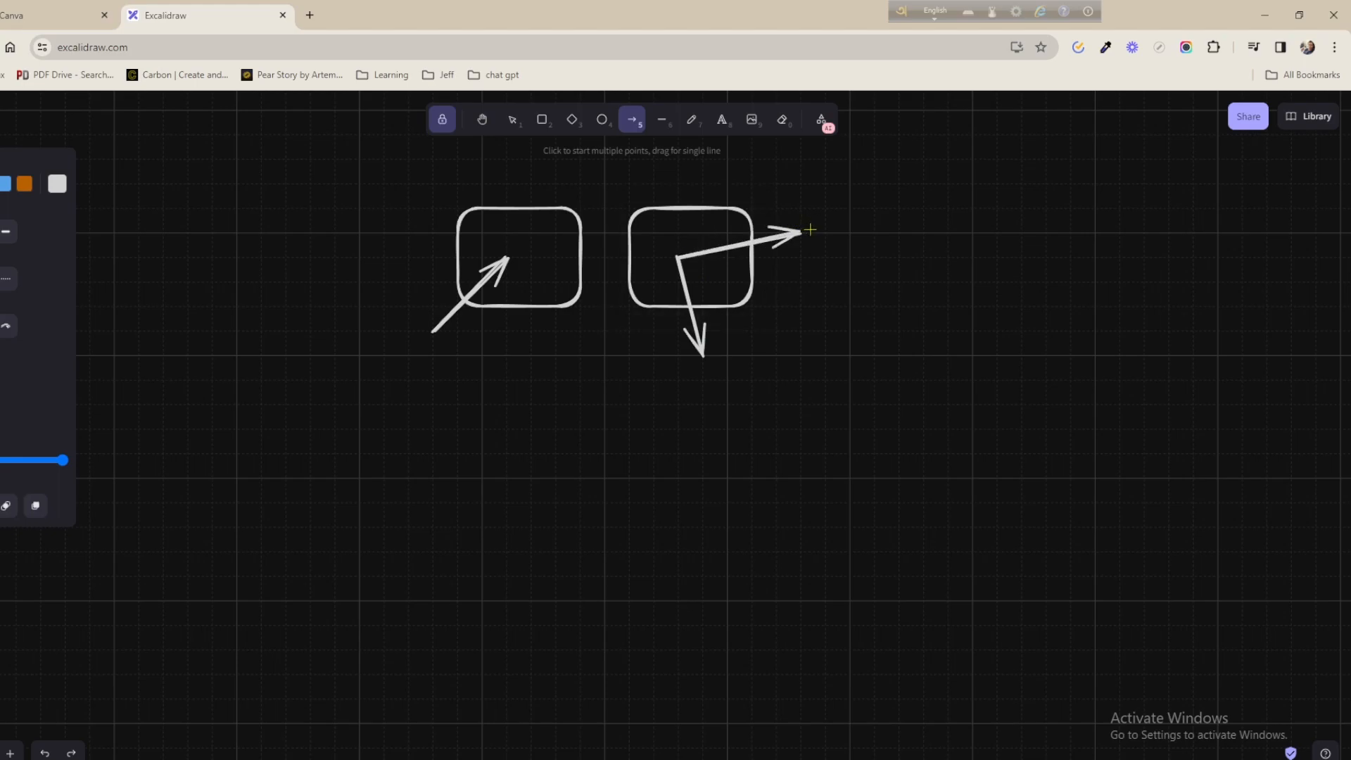
left_click(692, 121)
mouse_move(714, 384)
left_mouse_down()
mouse_move(715, 345)
mouse_move(711, 435)
mouse_move(745, 395)
mouse_move(806, 418)
mouse_move(898, 403)
left_mouse_up()
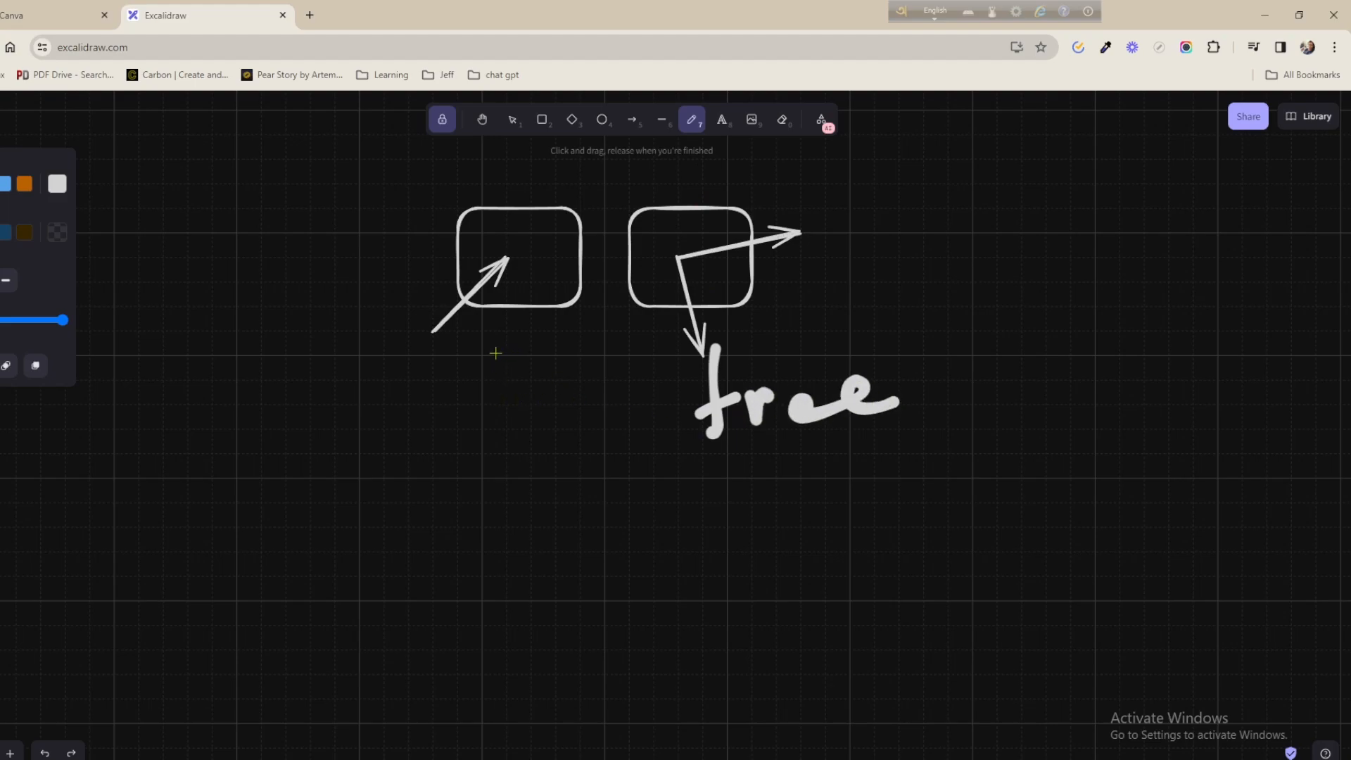
mouse_move(384, 361)
left_mouse_down()
mouse_move(399, 417)
mouse_move(403, 361)
left_mouse_up()
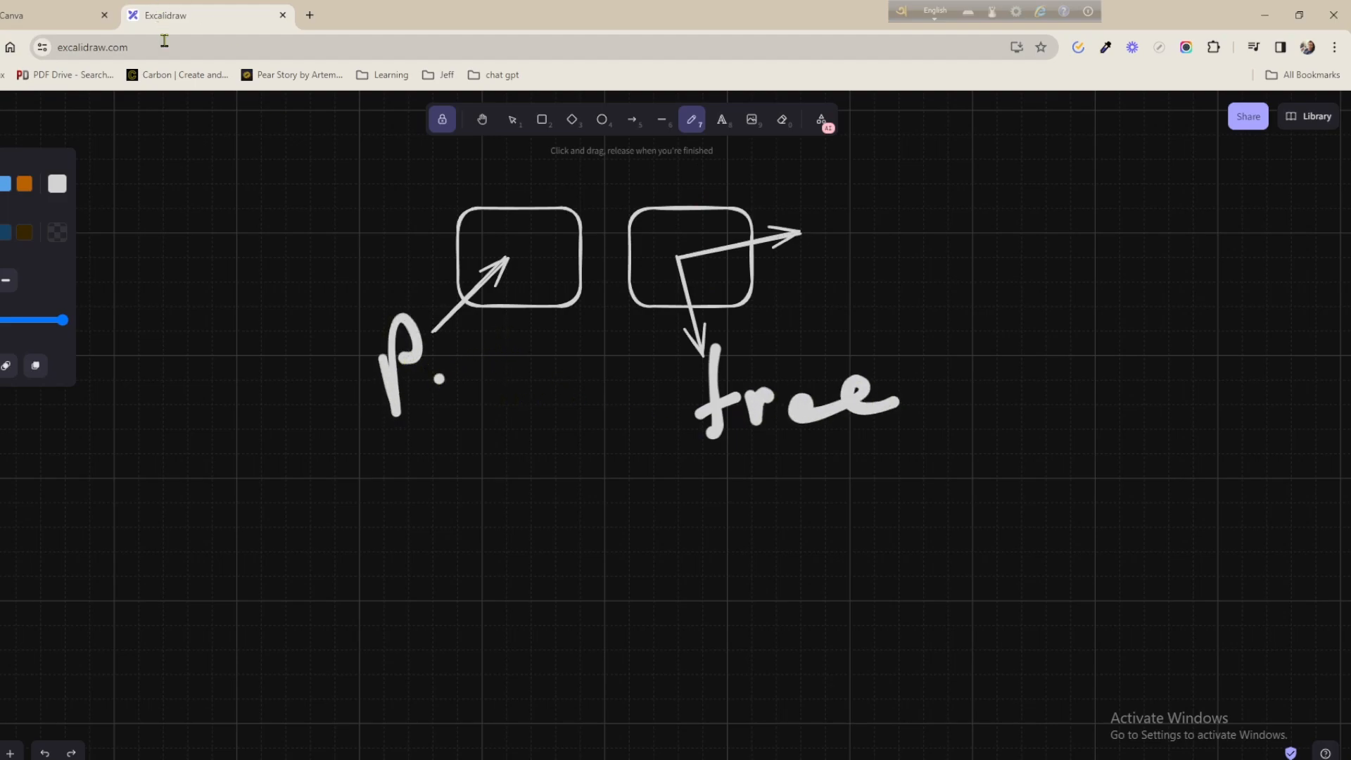
Open Facebook in a new browser tab, return to the Excalidraw sketch and close the Facebook tab
left_click(312, 16)
type("fa")
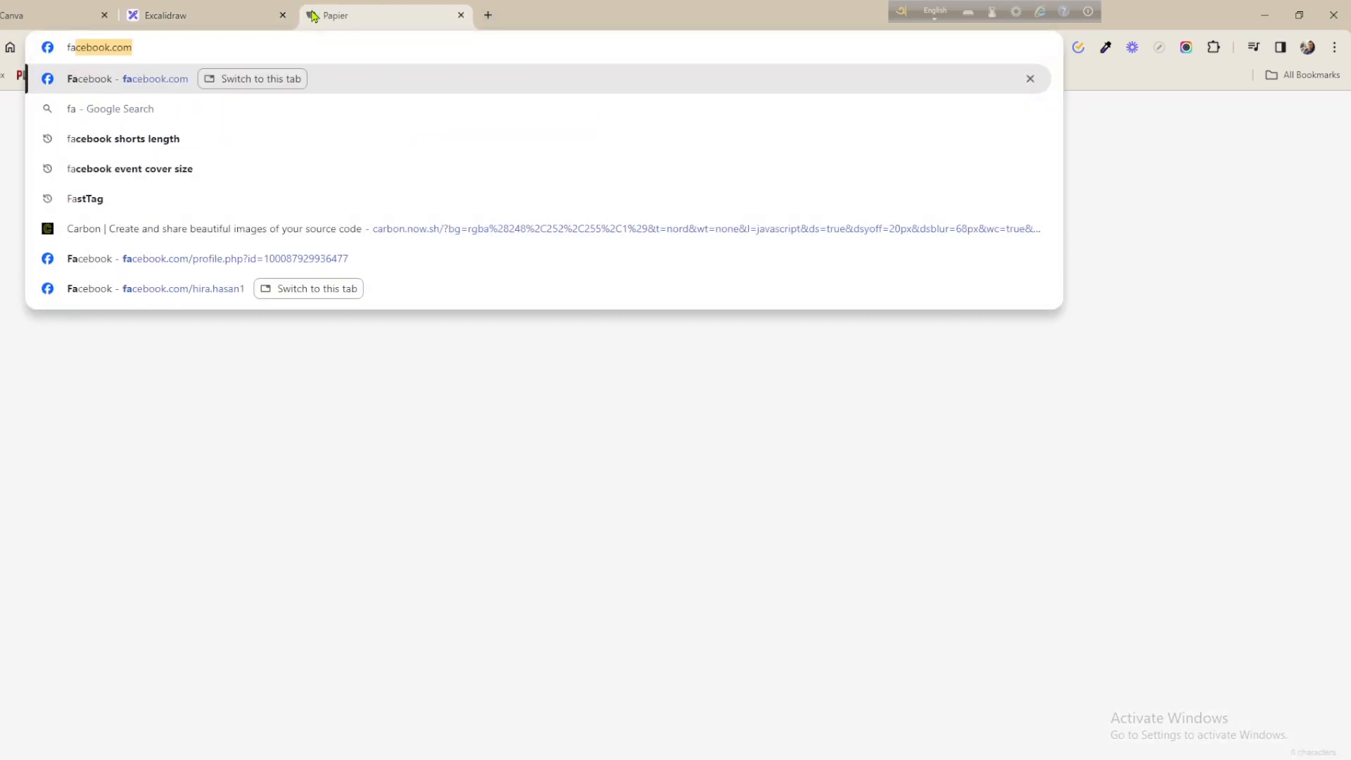
key("Return")
left_click(236, 9)
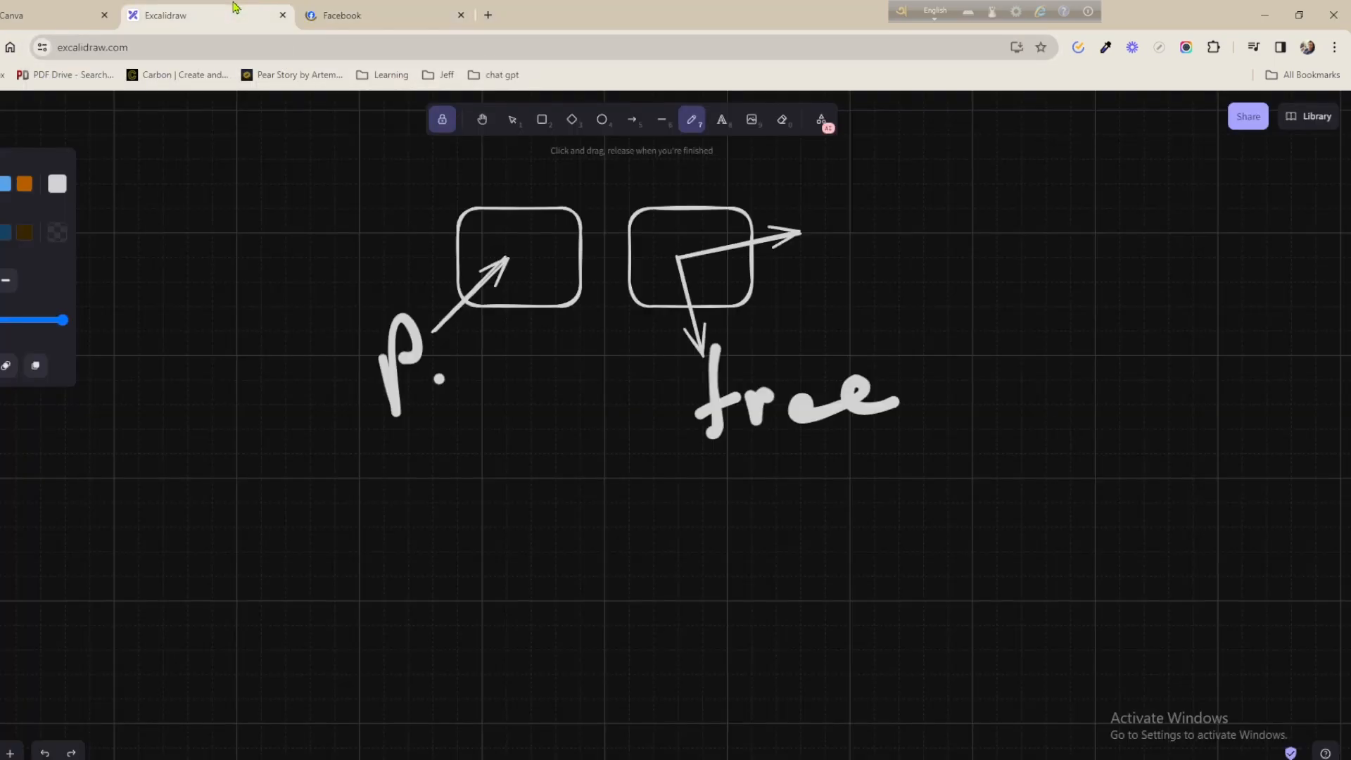
left_click(461, 15)
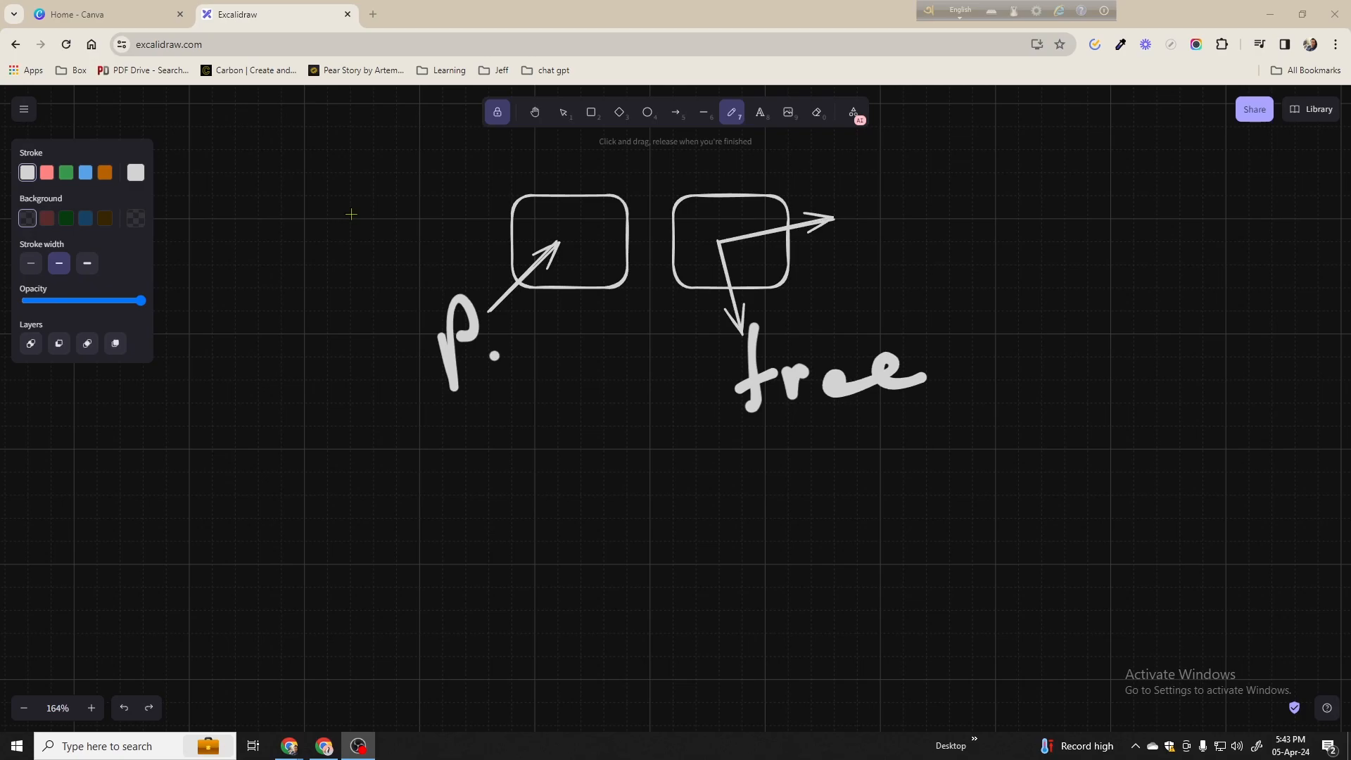
Copy Canva's web address from its open page and paste it as text on the Excalidraw canvas below the sketches
scroll(387, 295, "down", 2)
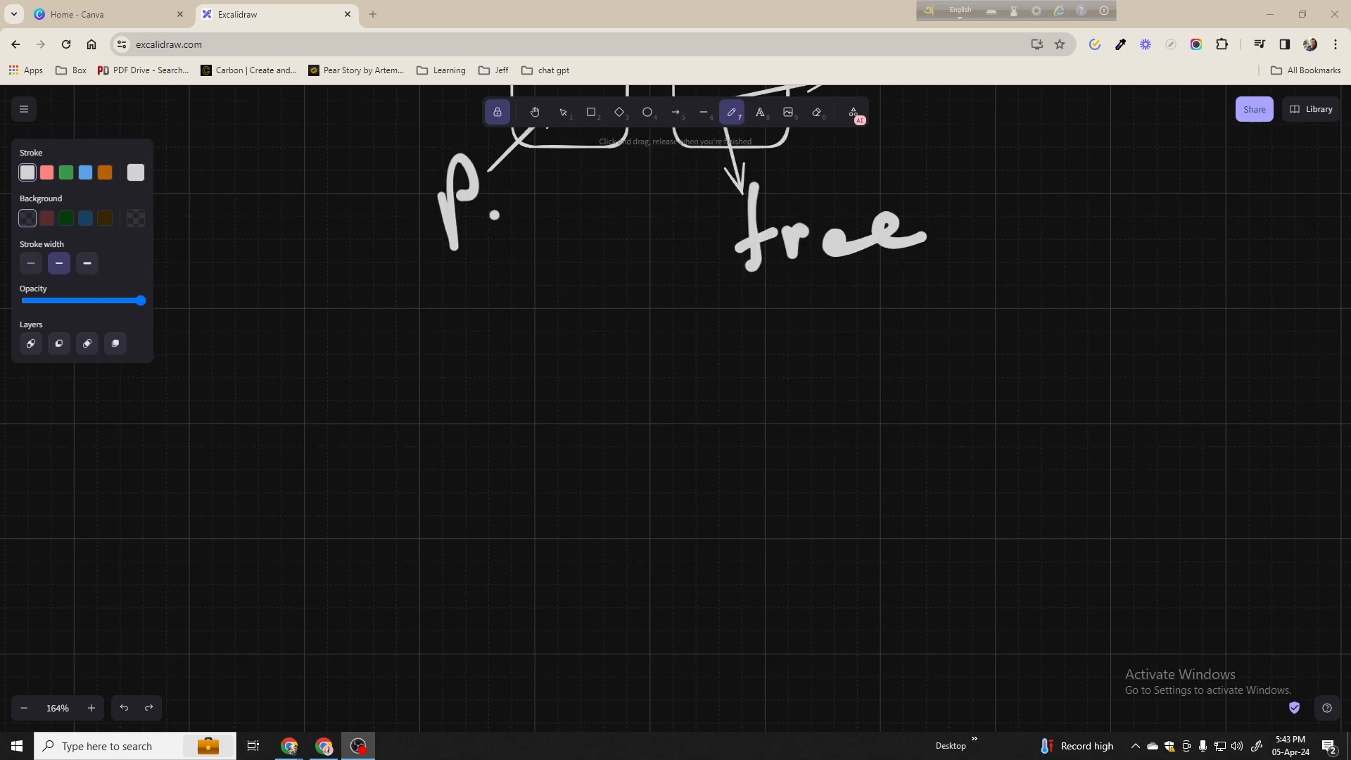
left_click(106, 14)
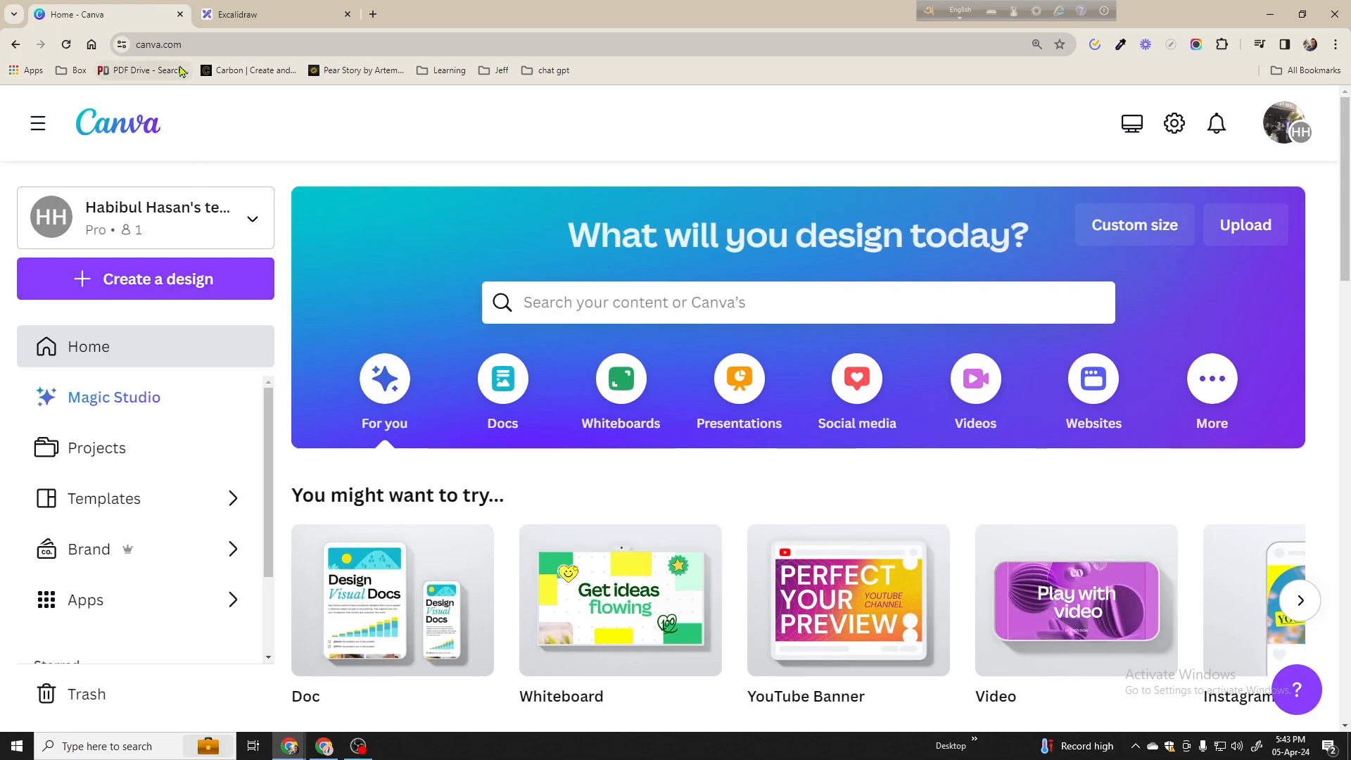
left_click(128, 46)
key("ctrl+c")
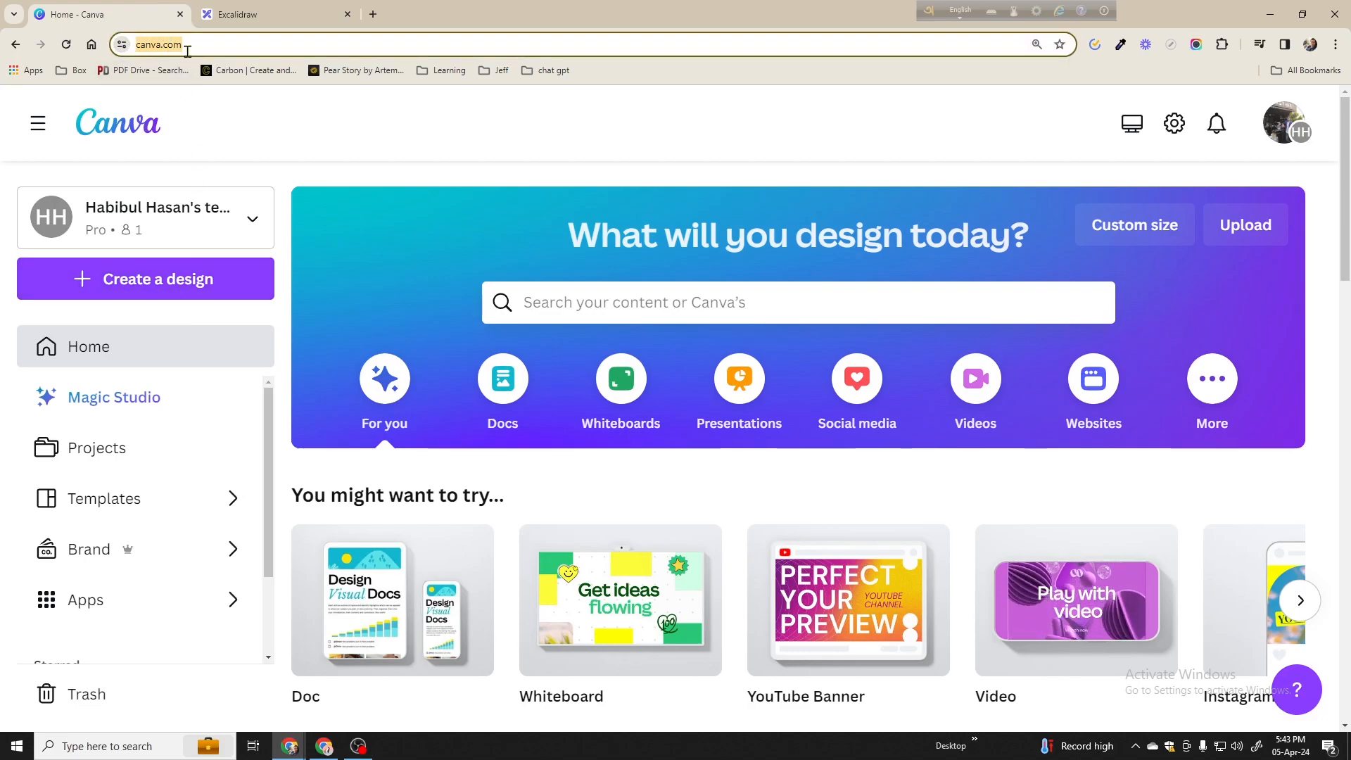
left_click(260, 17)
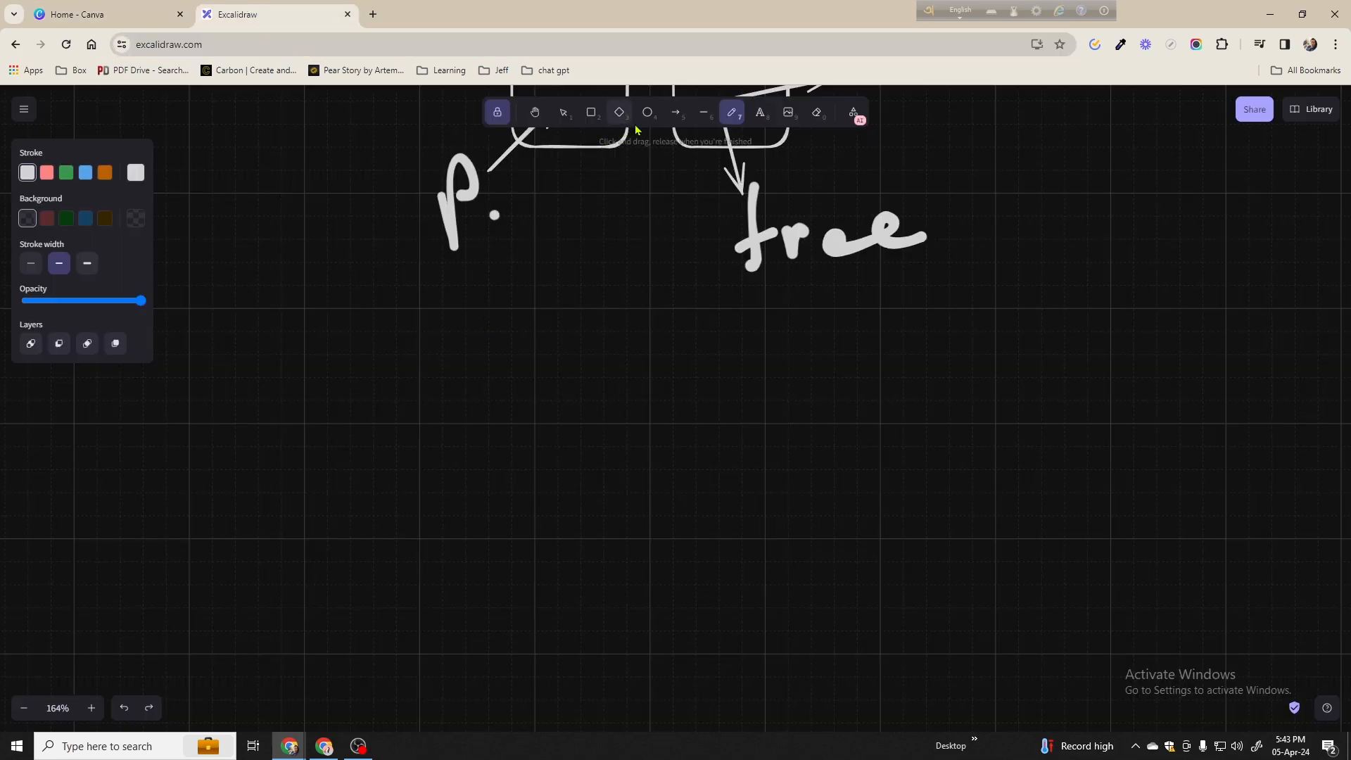
left_click(760, 113)
key("ctrl+v")
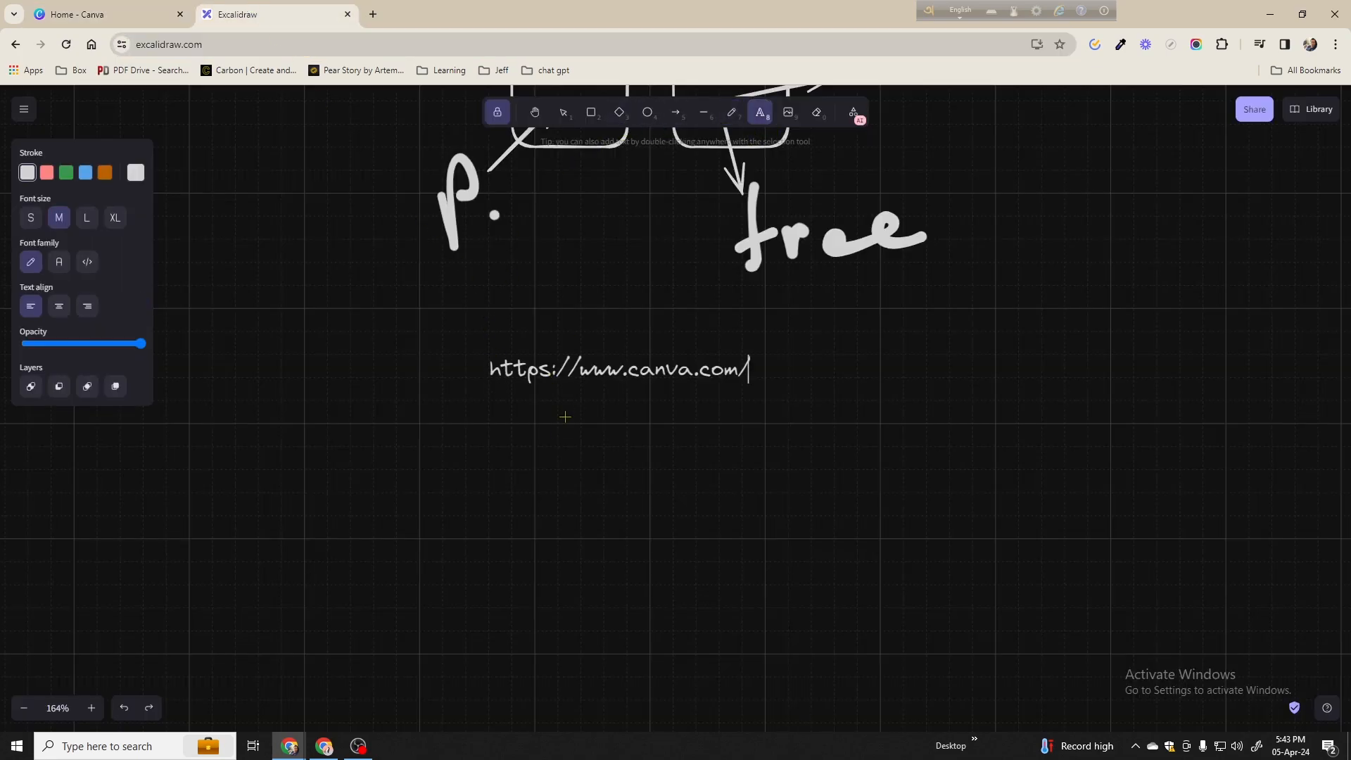
key("Escape")
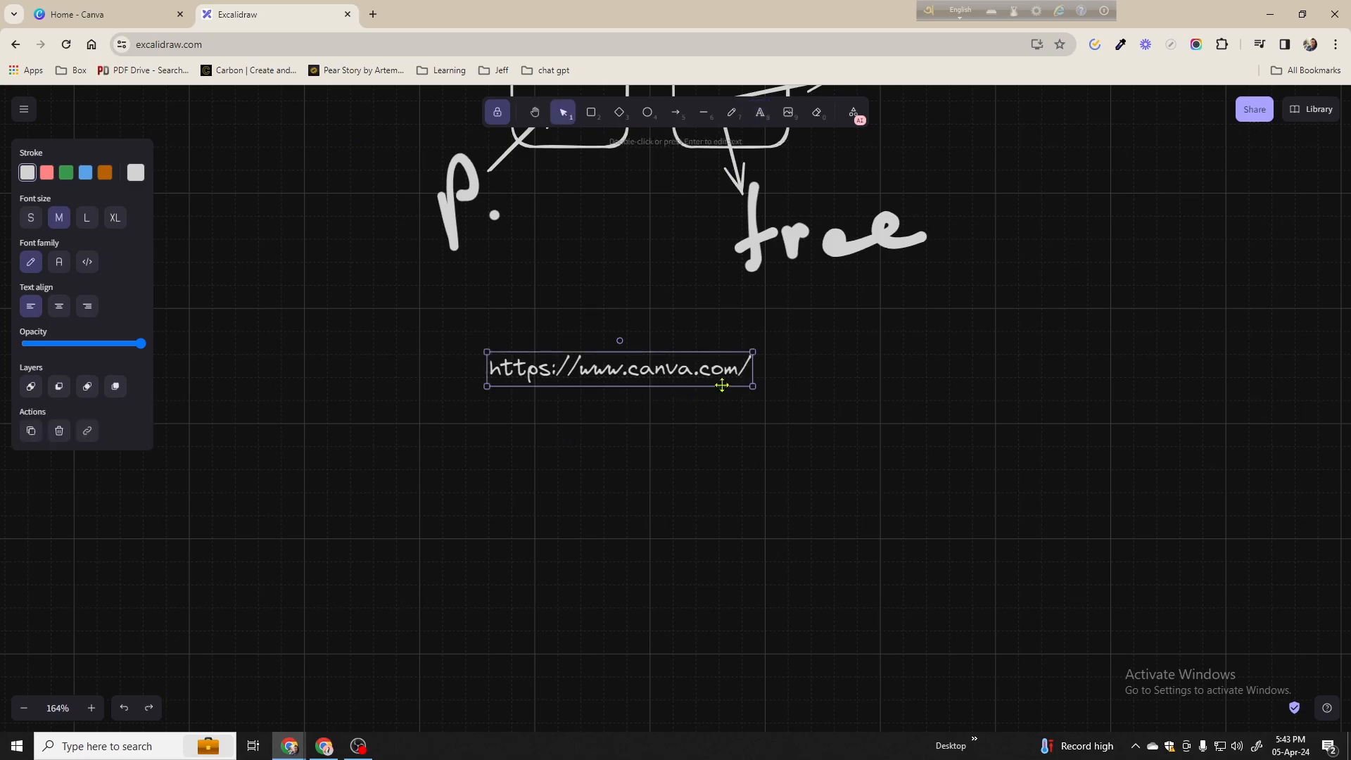
Enlarge the Canva address text to several times its size and centre it beneath the box sketches
left_click_drag(750, 386, 904, 518)
left_click_drag(852, 458, 289, 426)
left_click_drag(760, 423, 595, 423)
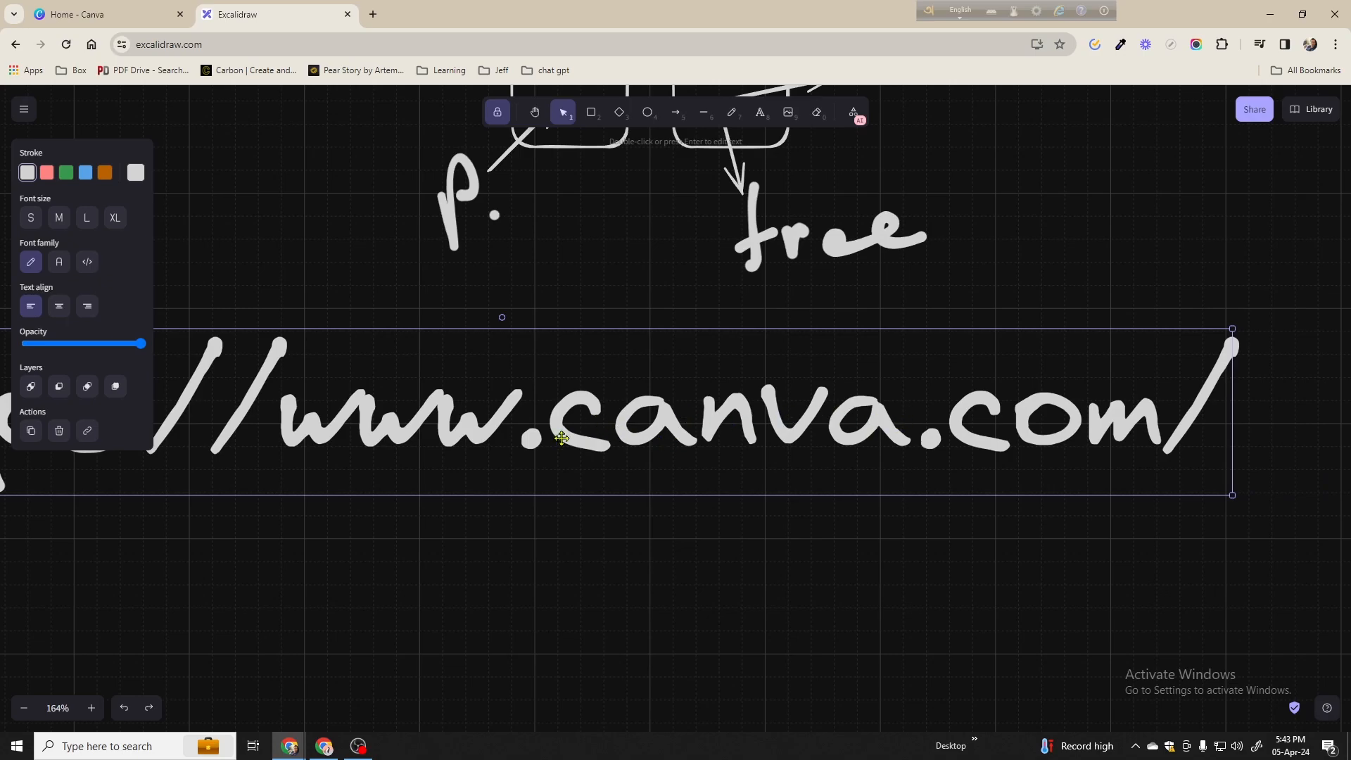
scroll(561, 438, "down", 6)
left_click_drag(407, 345, 486, 342)
left_click_drag(496, 406, 563, 421)
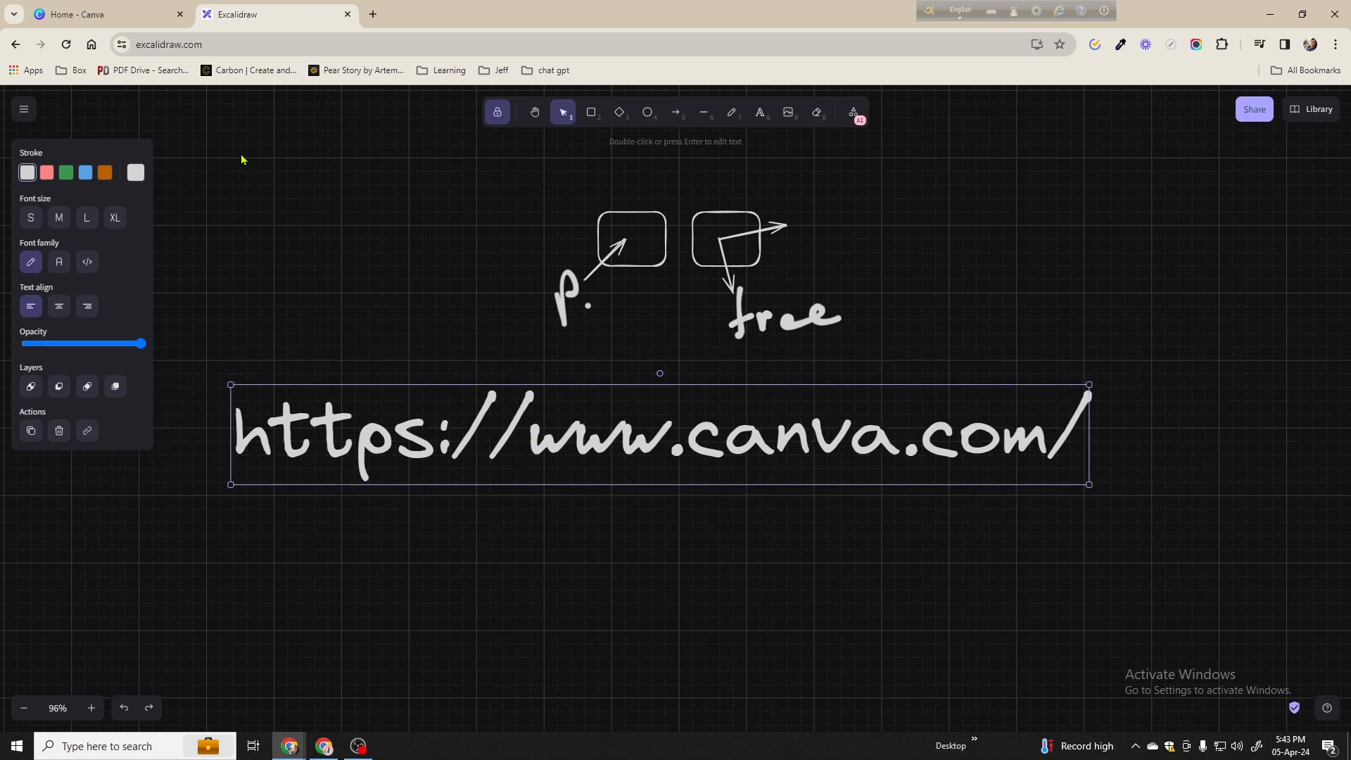
Search Google for "play store" in a new browser tab and open the sponsored Apps on Google Play result
left_click(384, 14)
type("pl")
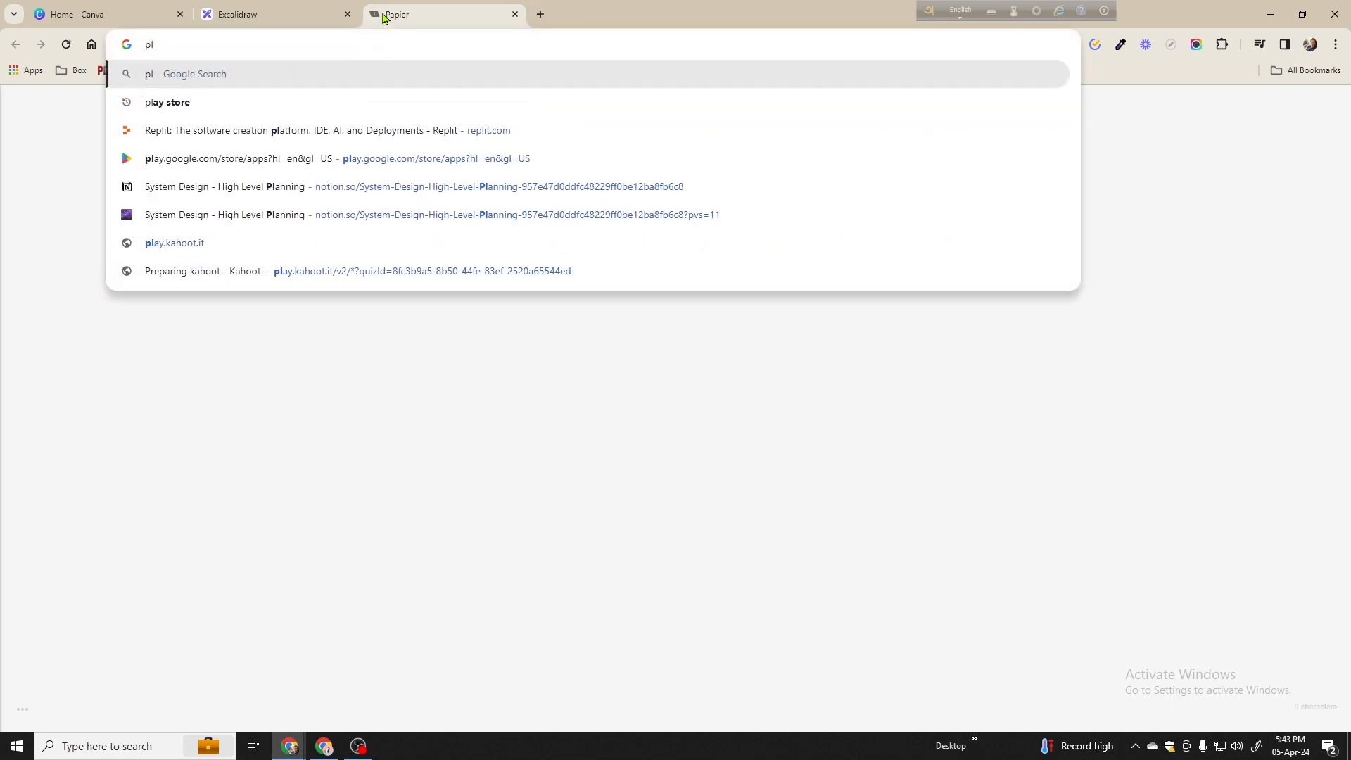
key("Down")
key("Down")
key("Up")
key("Return")
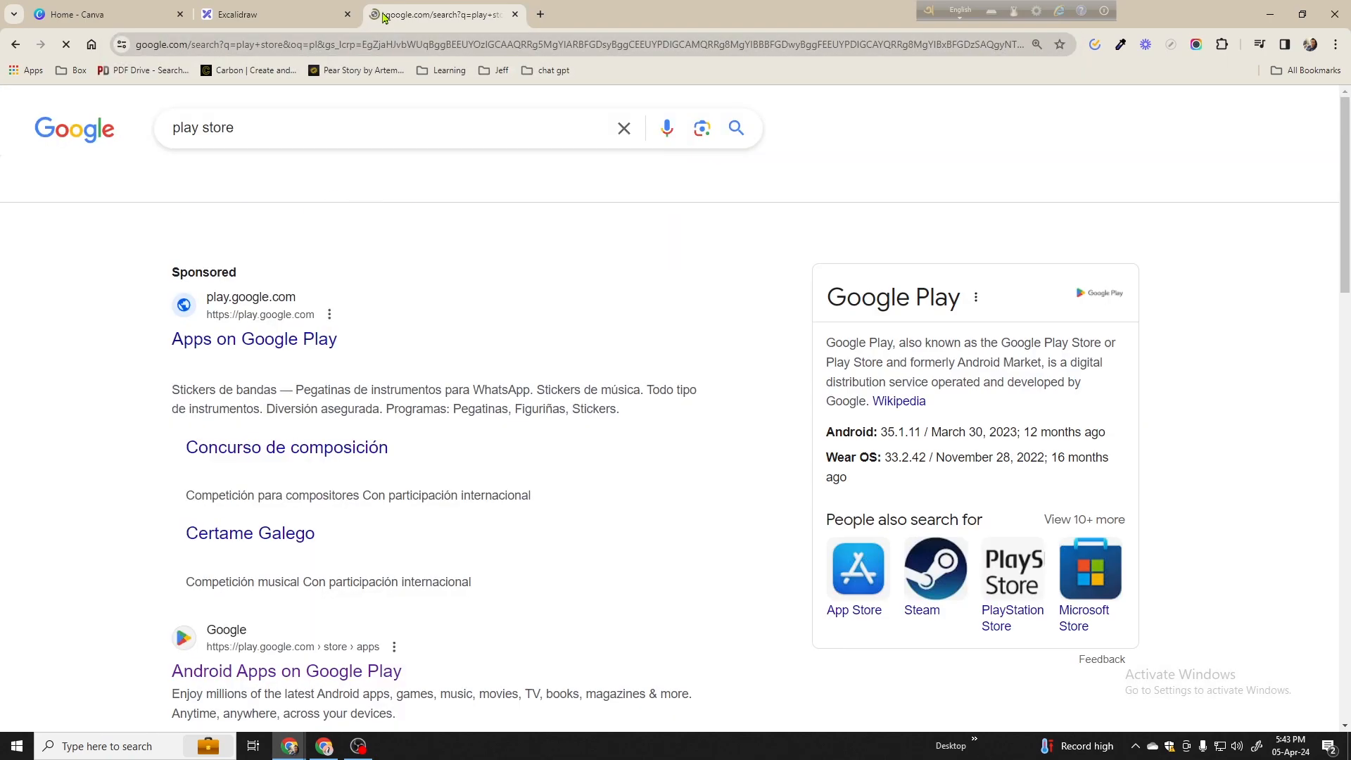
left_click(290, 349)
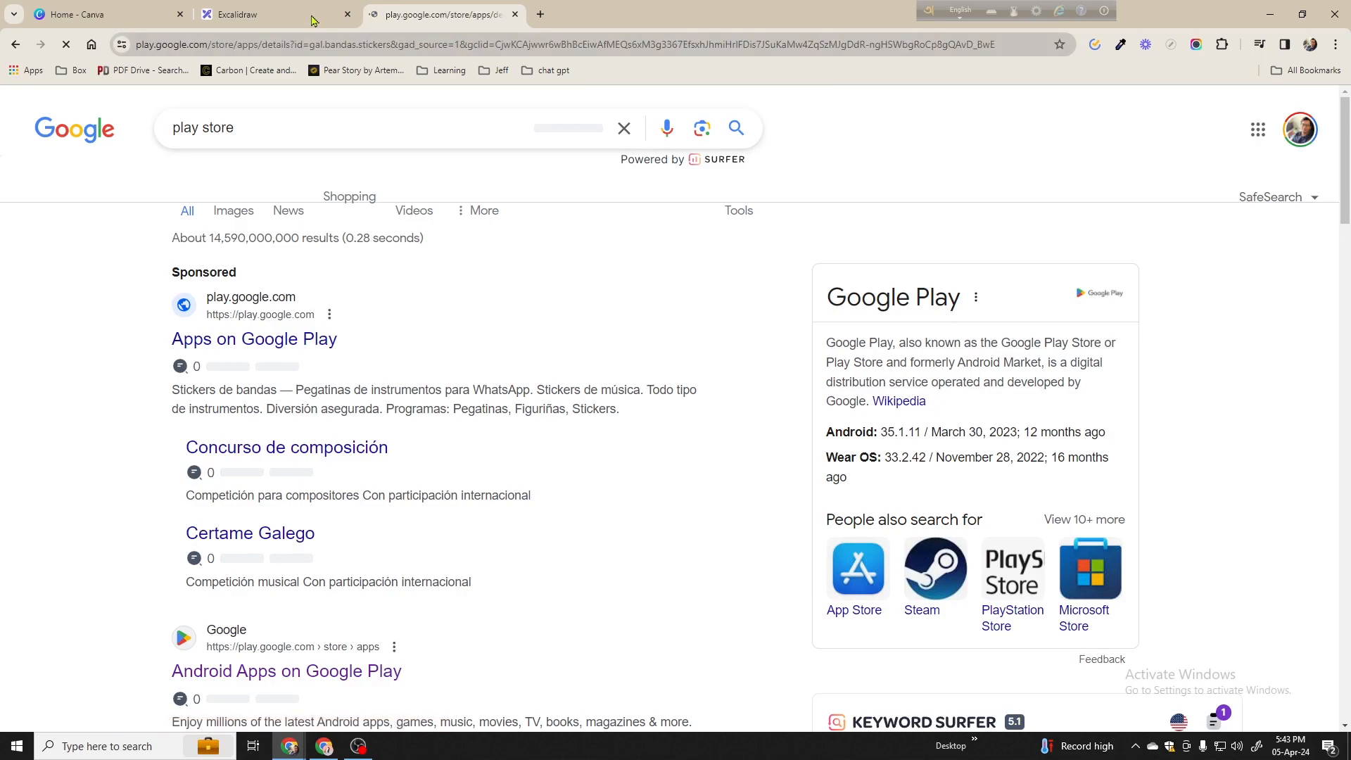
Close the Excalidraw tab, leaving the Google Play page open
left_click(237, 15)
left_click(440, 14)
left_click(347, 14)
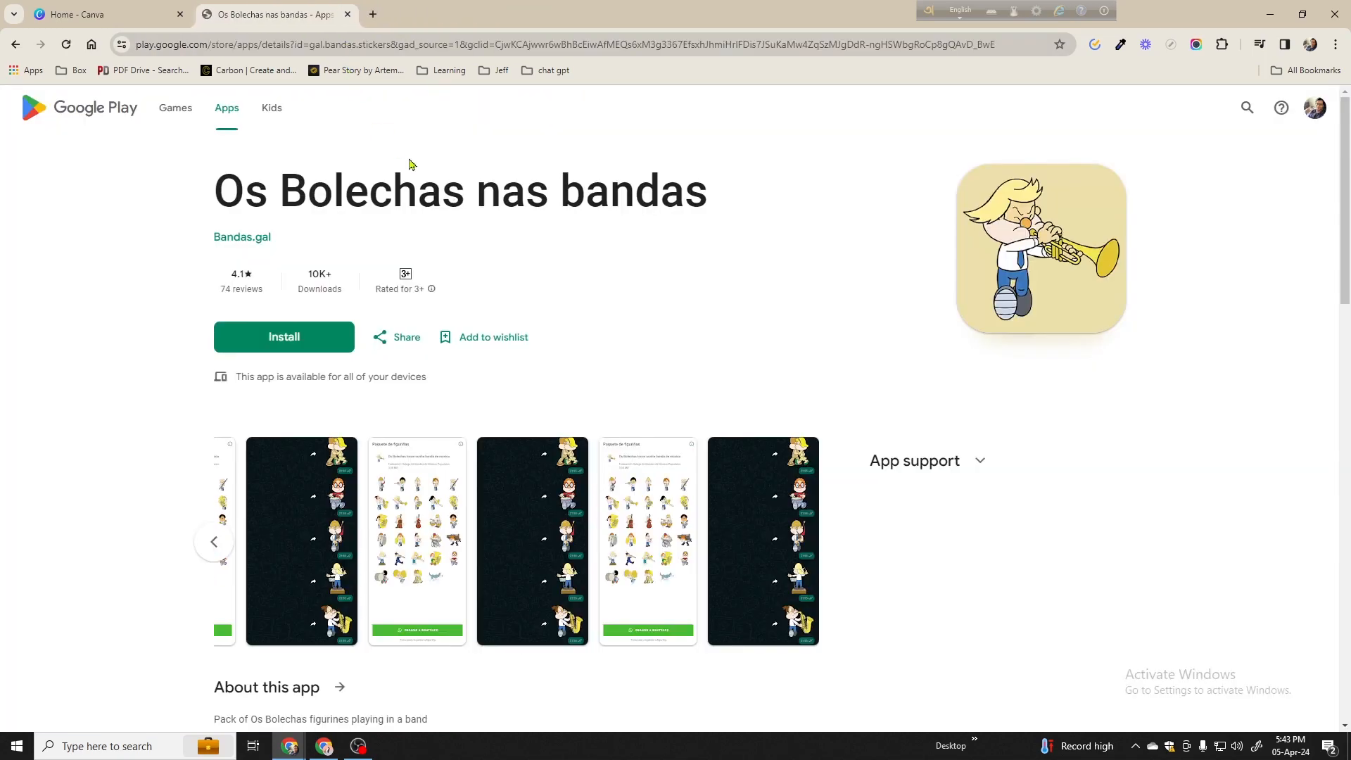
Go to the Google Play home page and search the store for "canva"
left_click(99, 120)
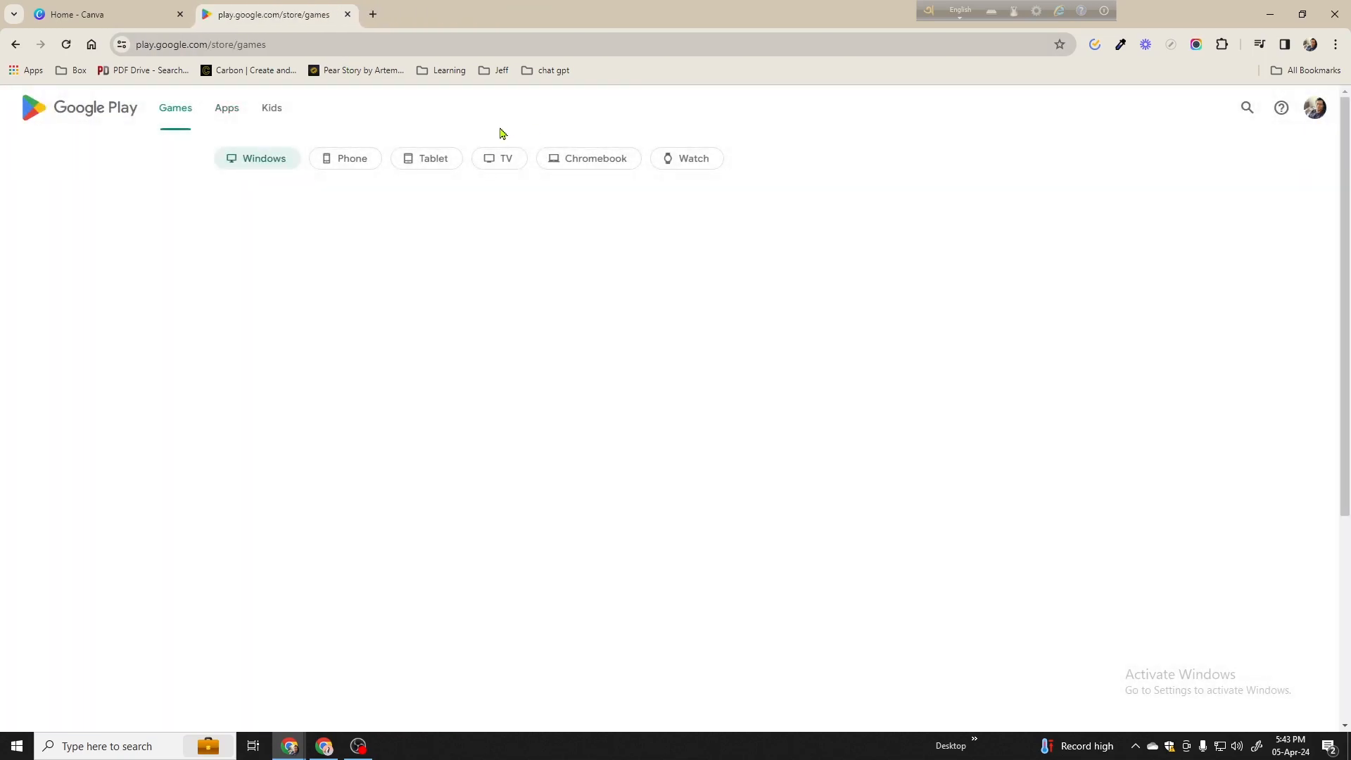
left_click(1247, 109)
type("canva")
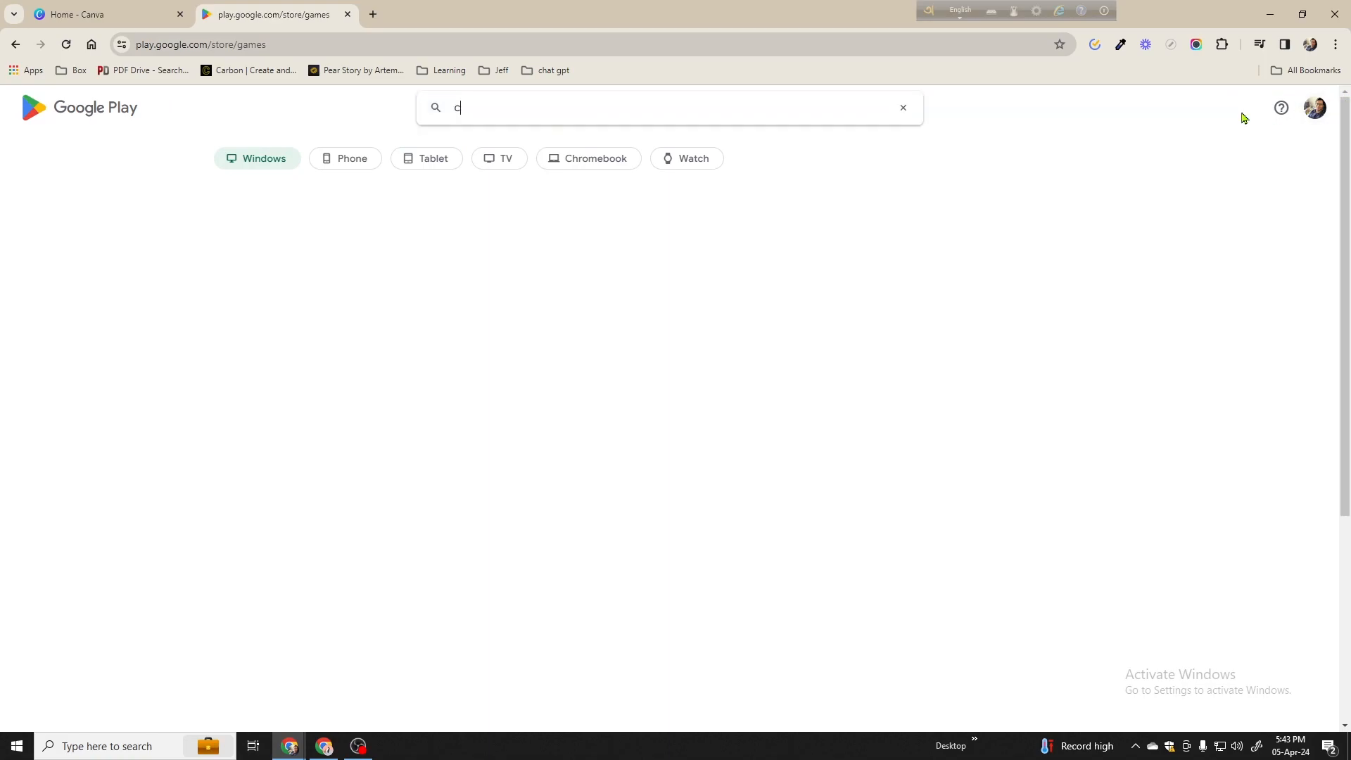
key("Return")
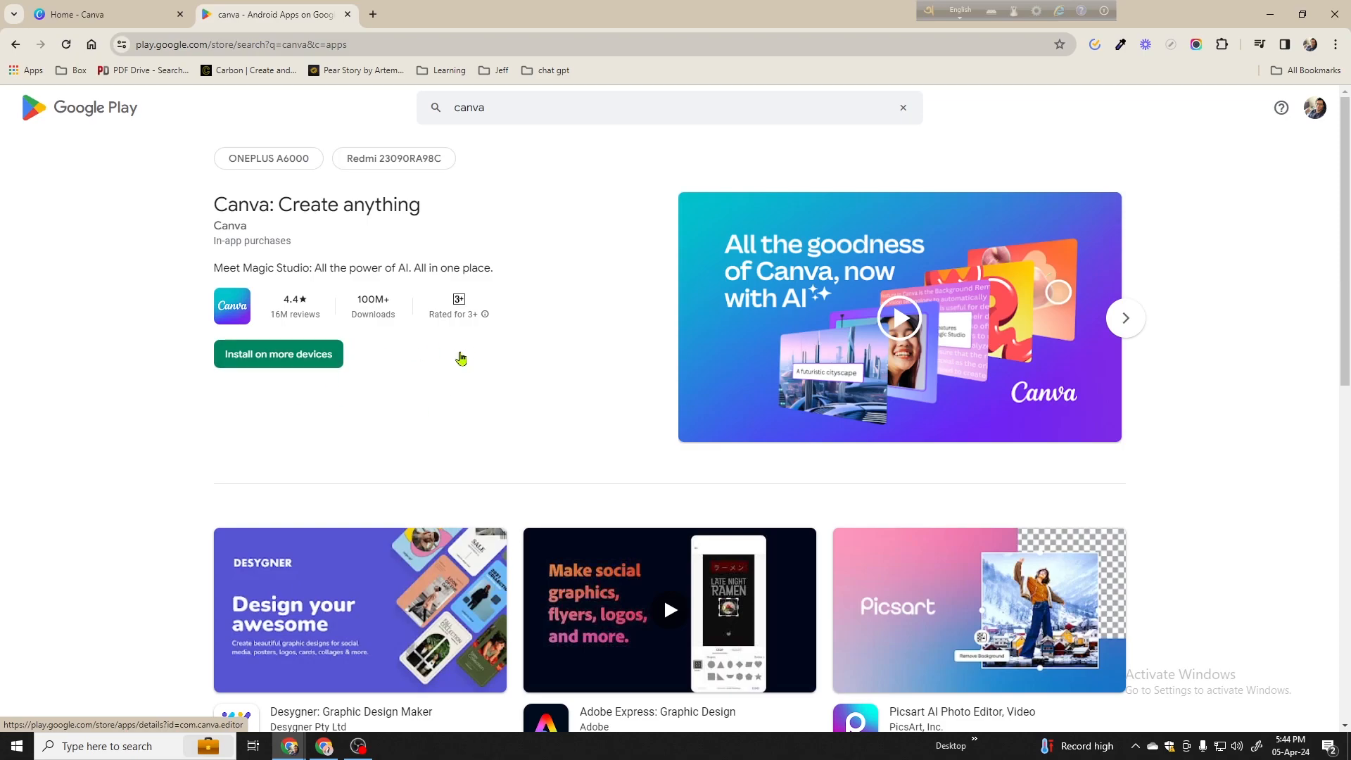
Try to install Canva: Create anything on the Redmi 23090RA98C device, and close the Google Play tab at the password request
left_click(302, 364)
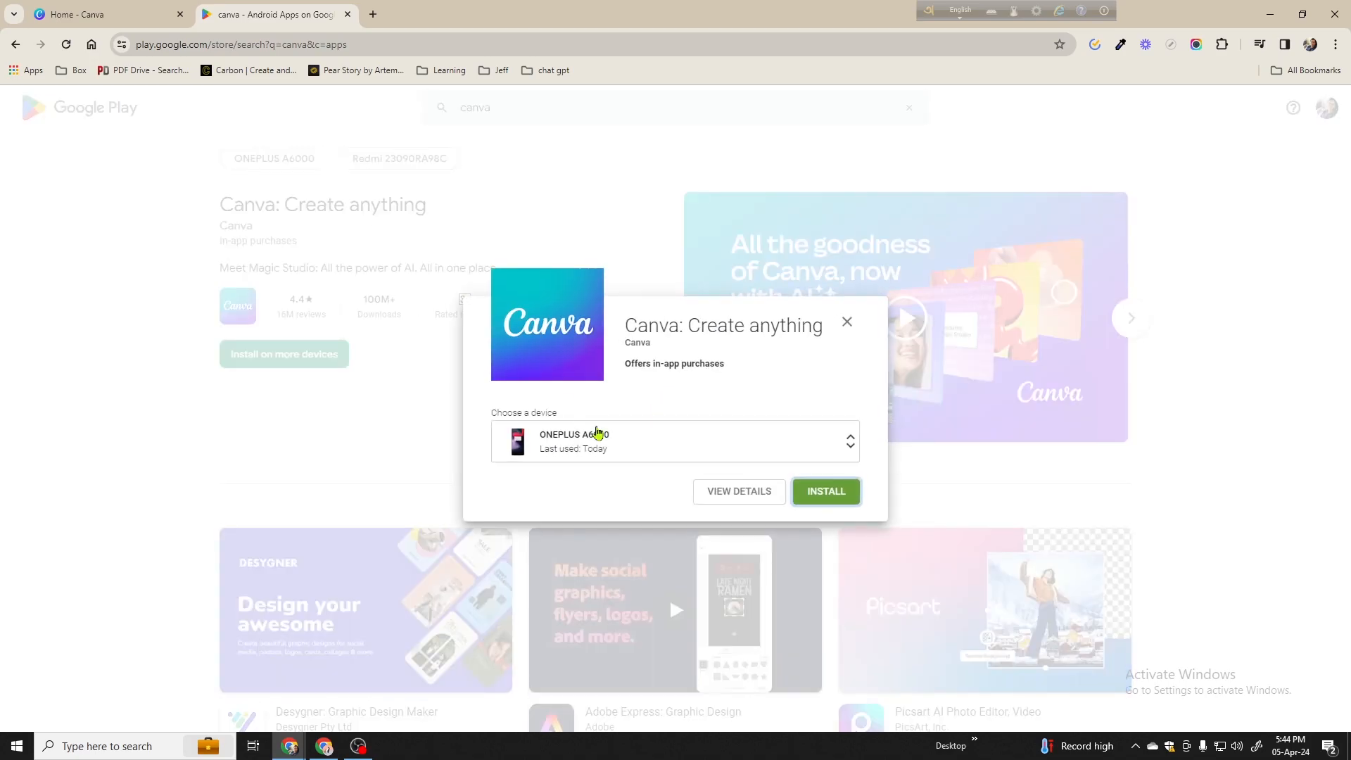
left_click(648, 458)
left_click(602, 499)
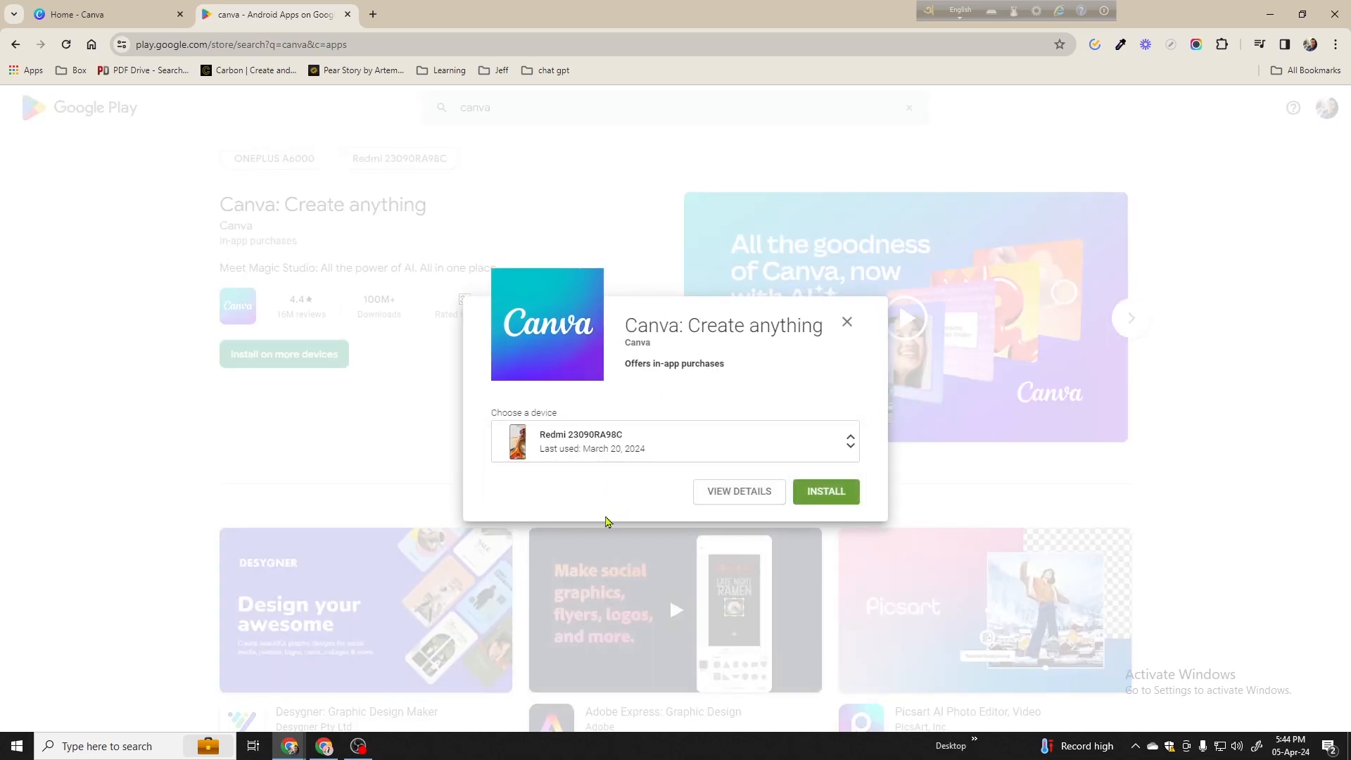
left_click(831, 496)
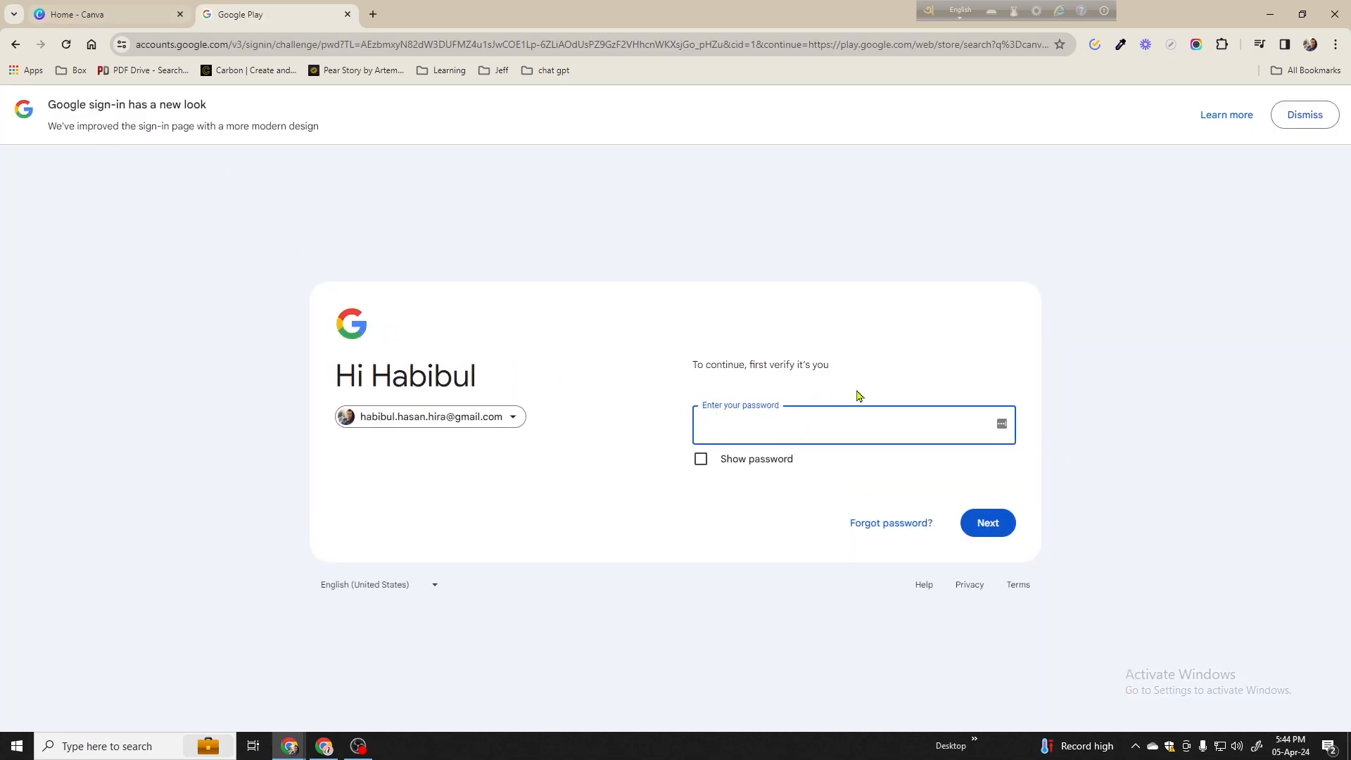
left_click(153, 9)
left_click(348, 14)
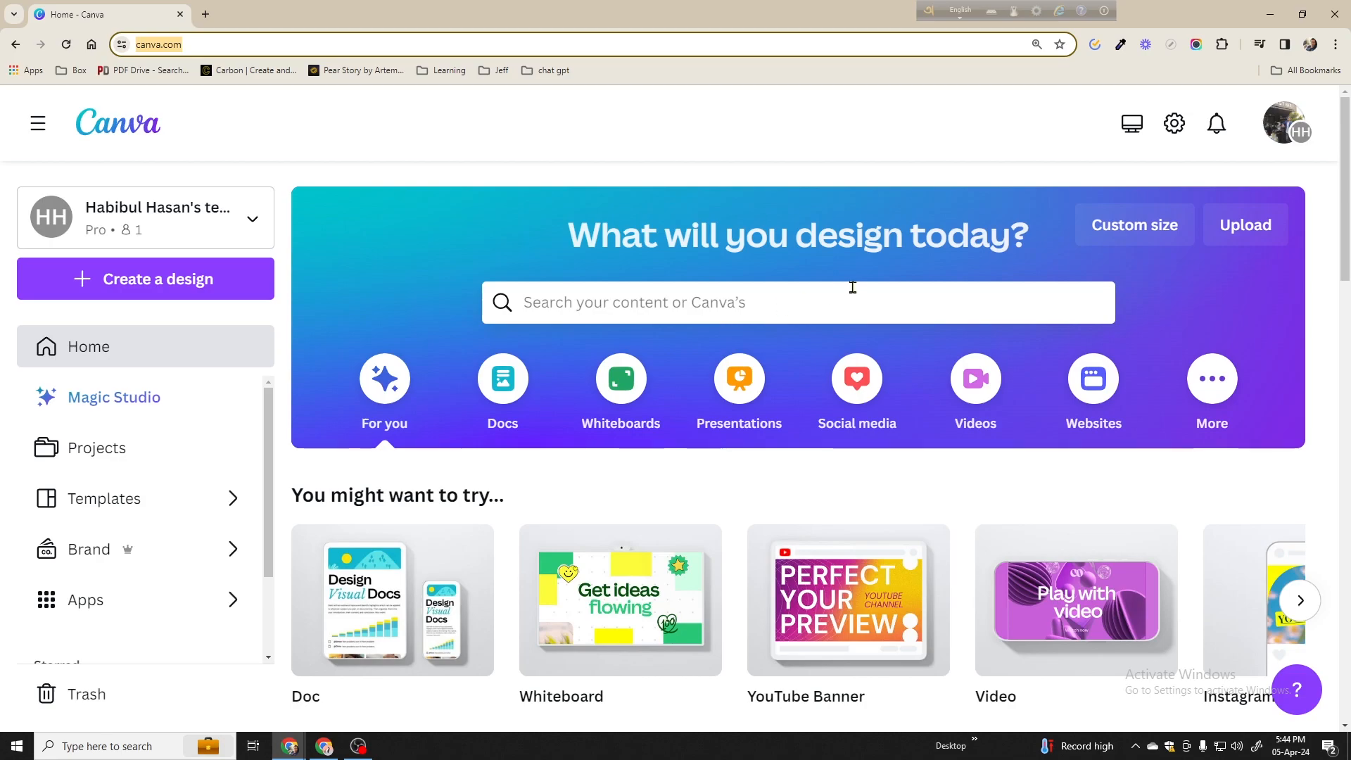
View Canva's suggested design types and the home page search options, hiding and restoring the side menu
left_click(171, 291)
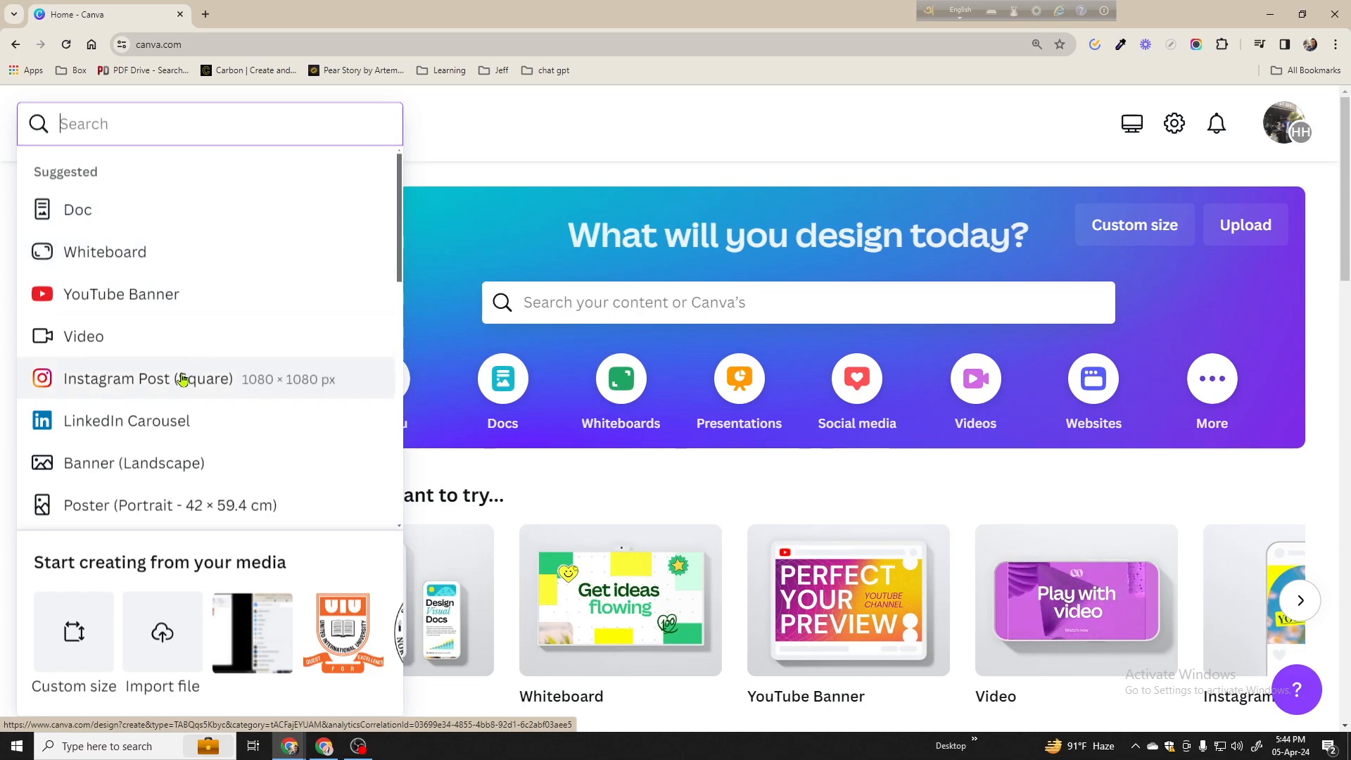
left_click(458, 172)
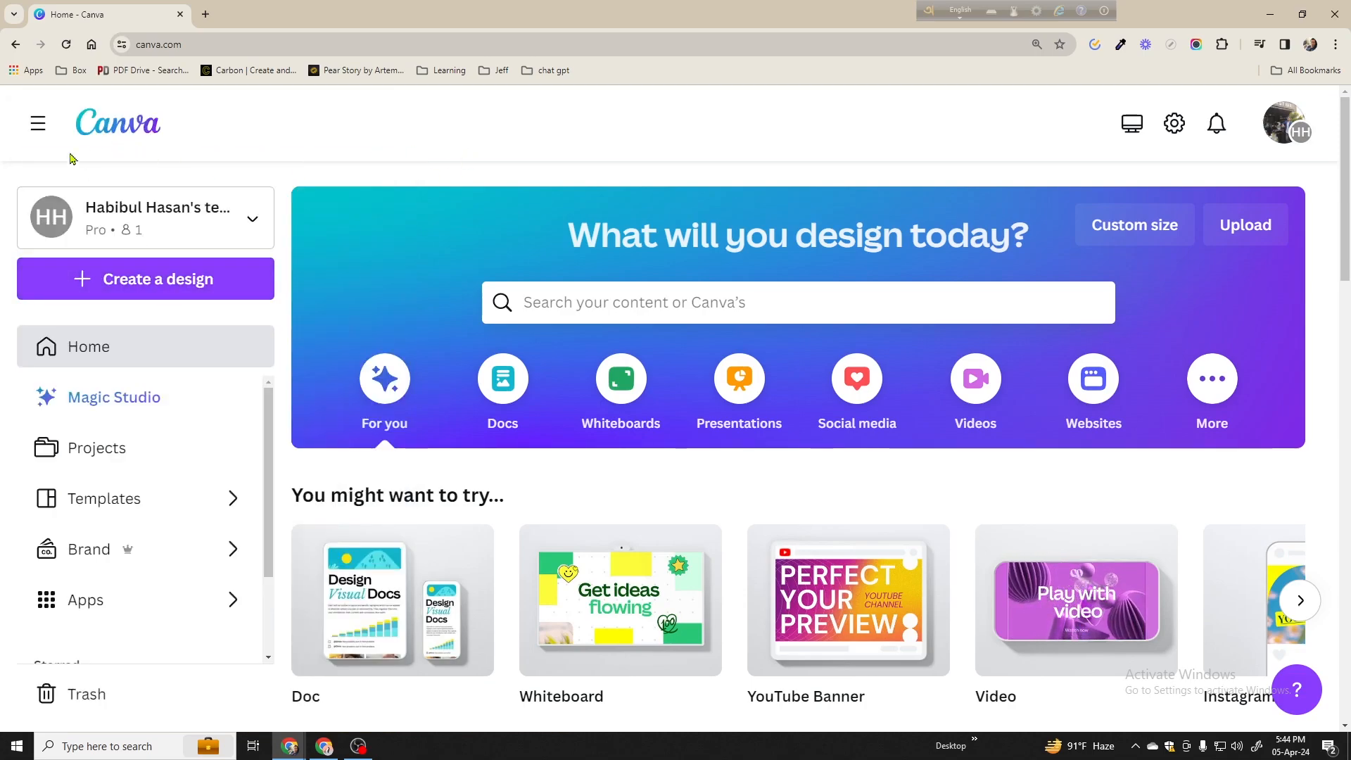
left_click(38, 123)
left_click(411, 285)
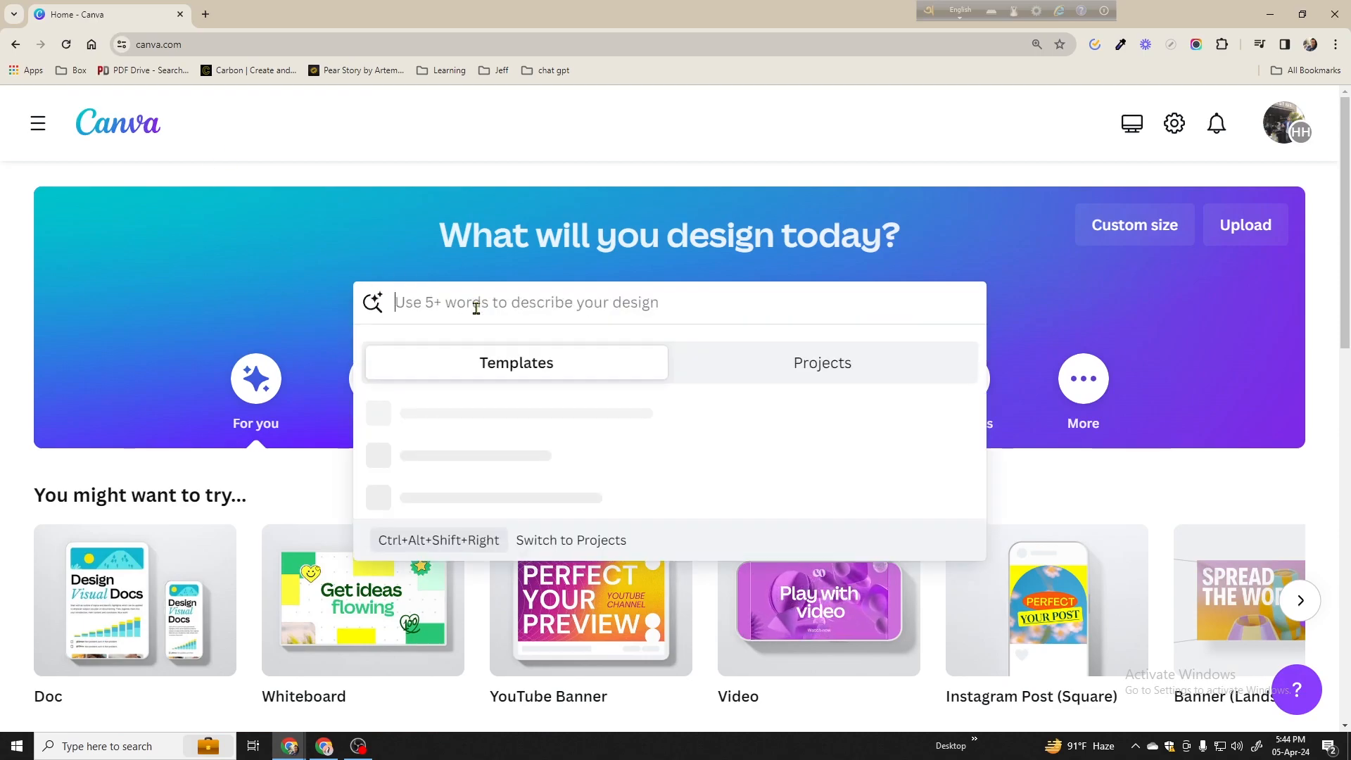
left_click(526, 188)
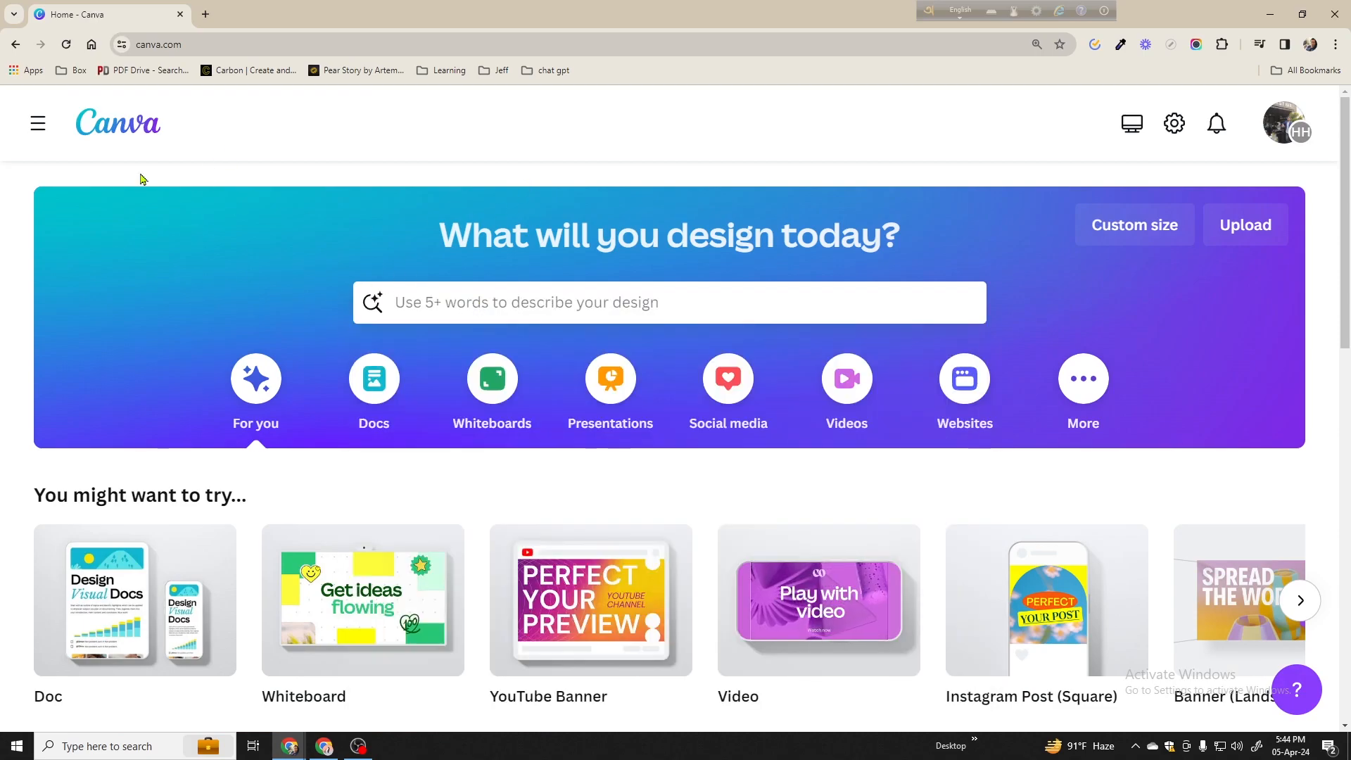
left_click(38, 123)
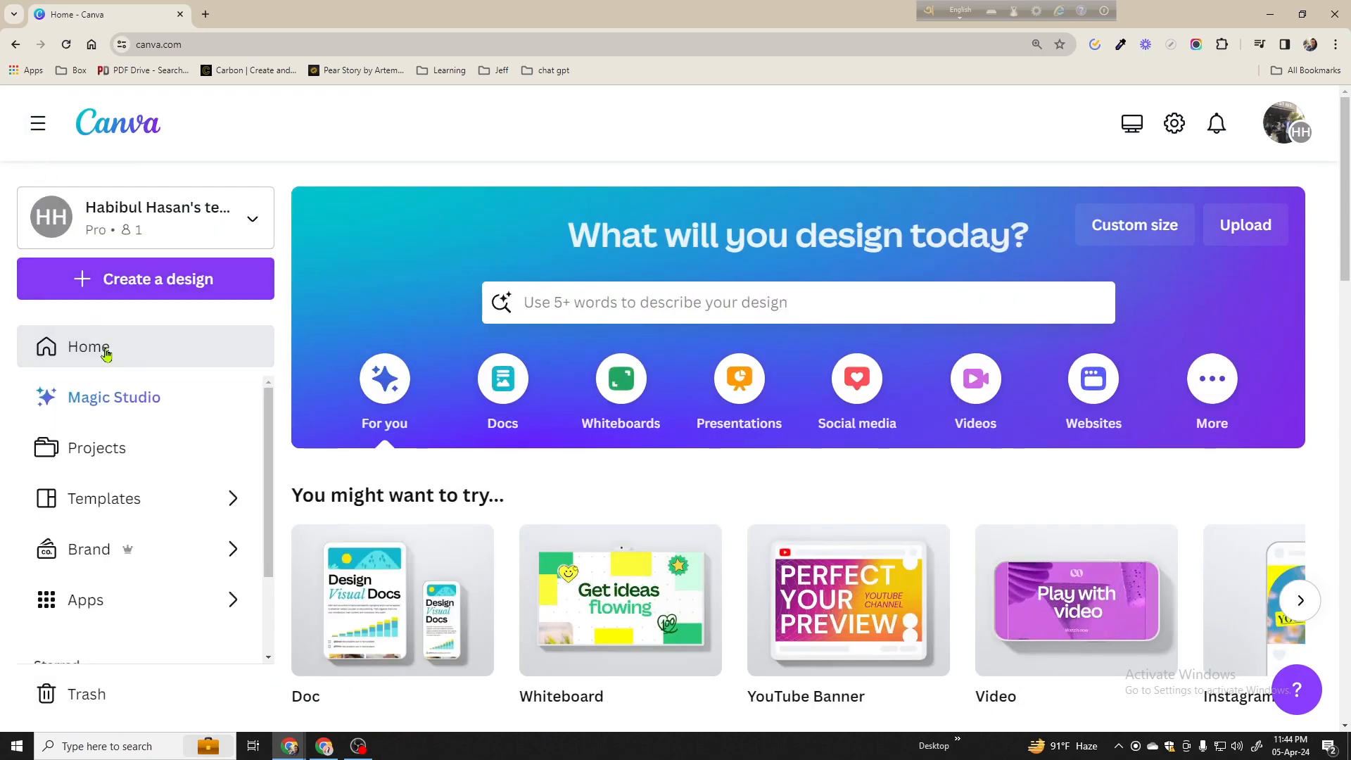
Look through Canva's home page and template library, including the template types in the More category
scroll(121, 375, "down", 1)
scroll(141, 437, "down", 1)
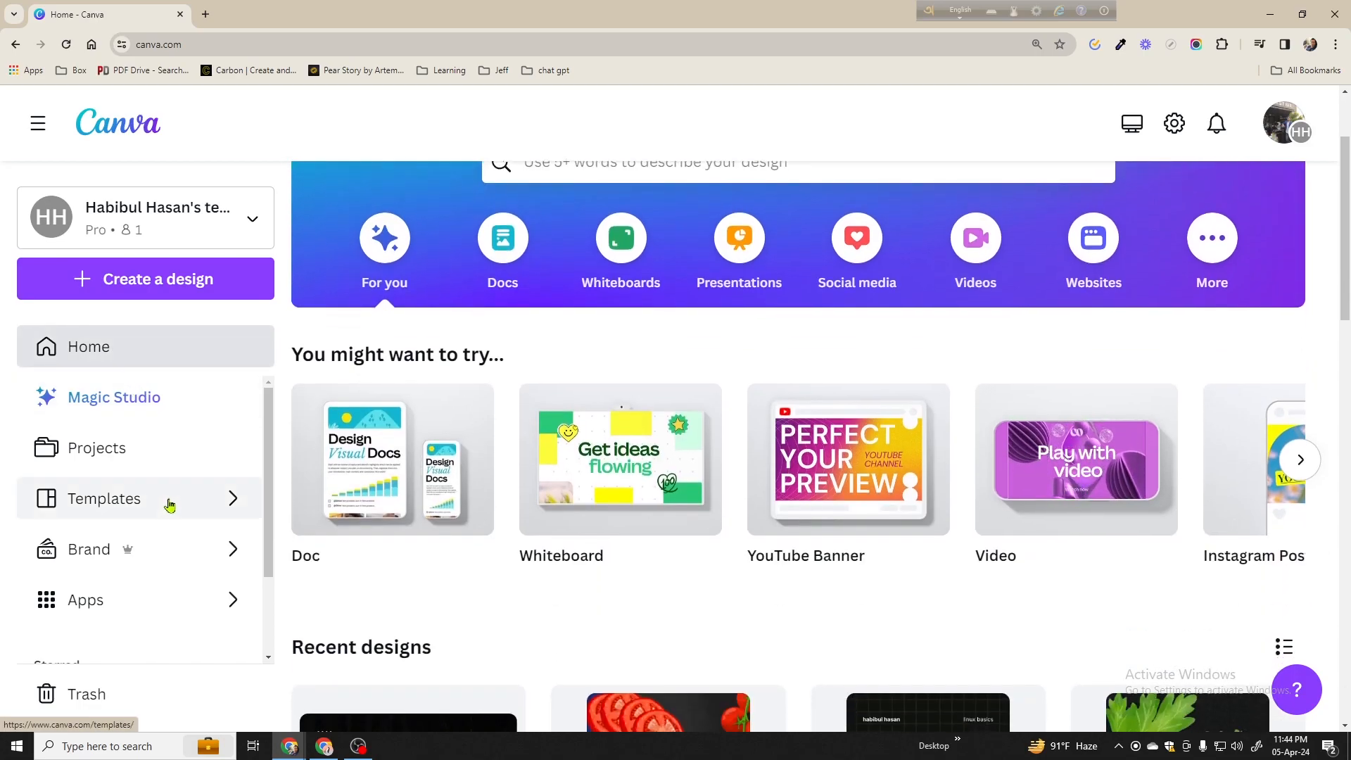
left_click(171, 501)
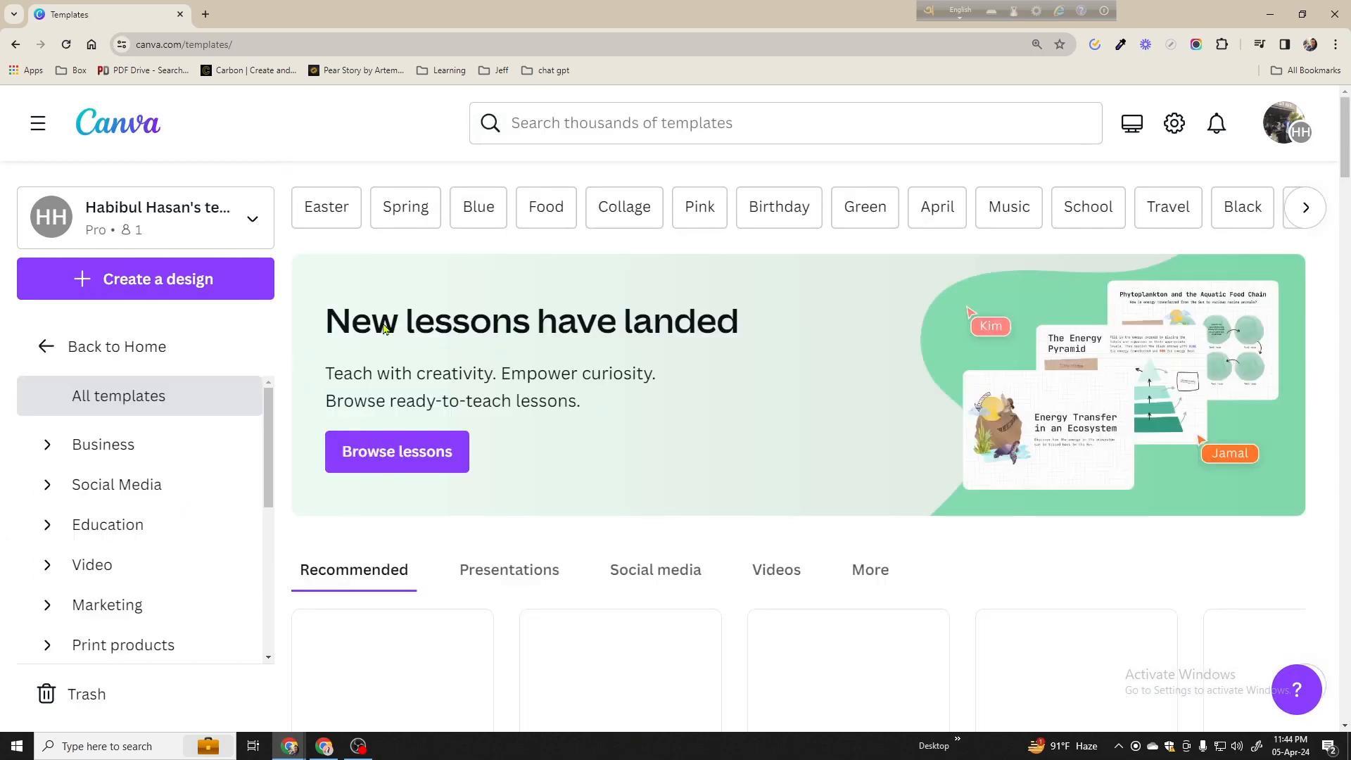
scroll(519, 341, "down", 5)
scroll(522, 390, "up", 4)
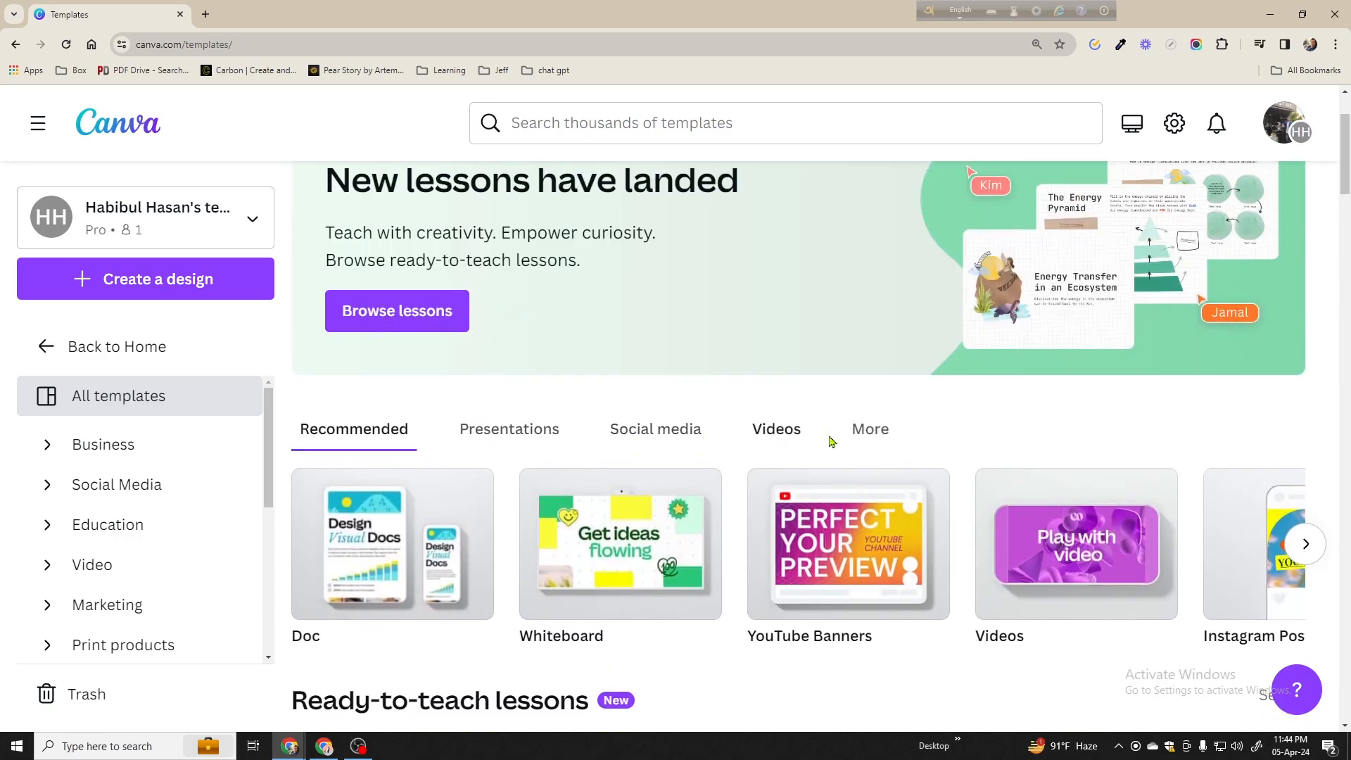
left_click(871, 431)
scroll(871, 431, "down", 2)
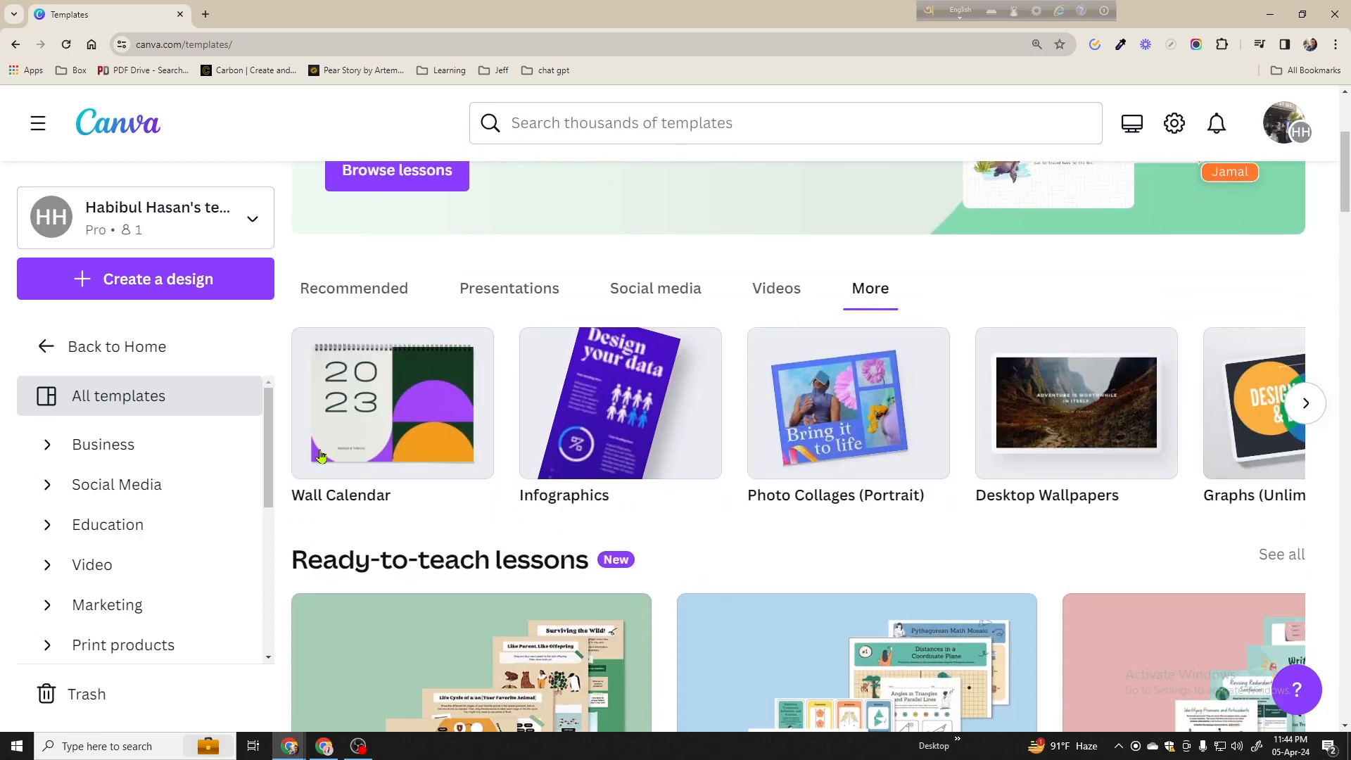
Look through more template types, the ready-to-teach lessons, the grade categories and the suggested template collections in the library
left_click(1306, 413)
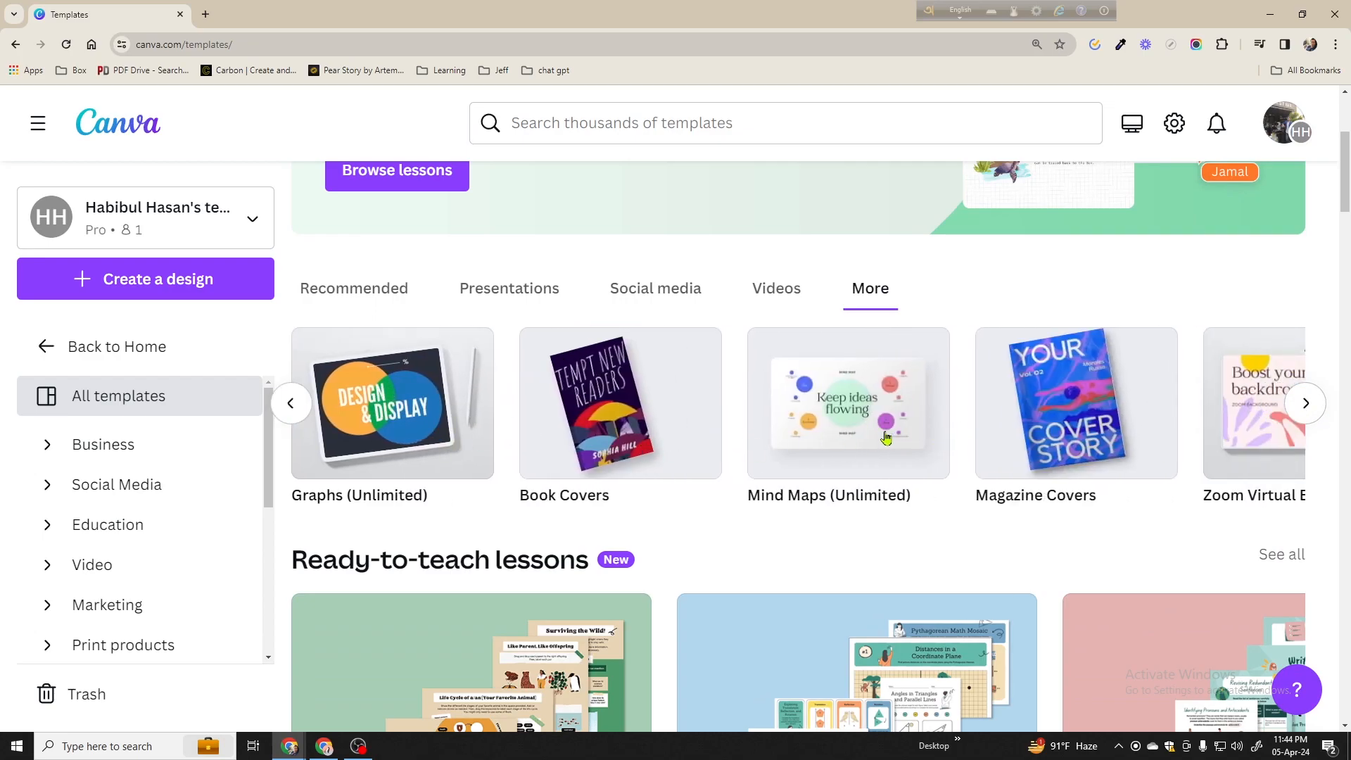
scroll(906, 428, "down", 10)
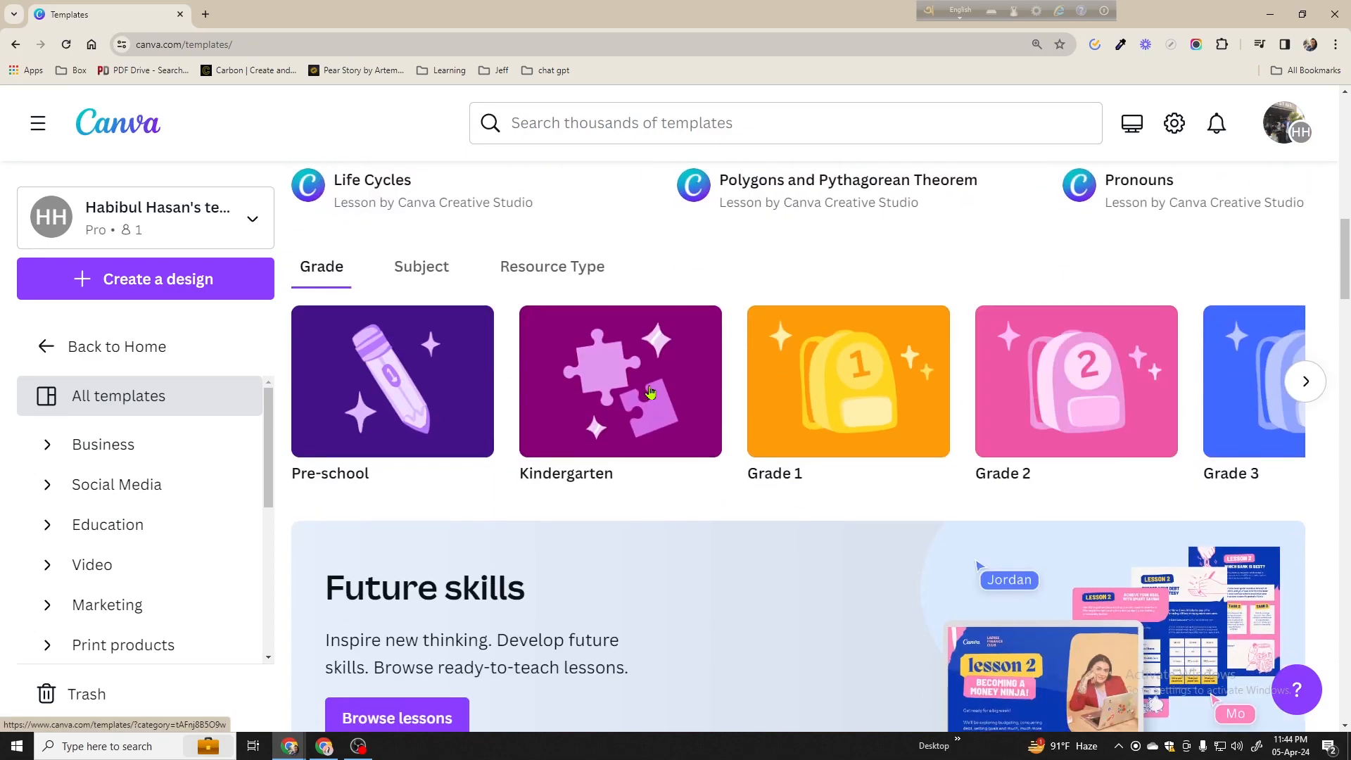
scroll(653, 380, "up", 5)
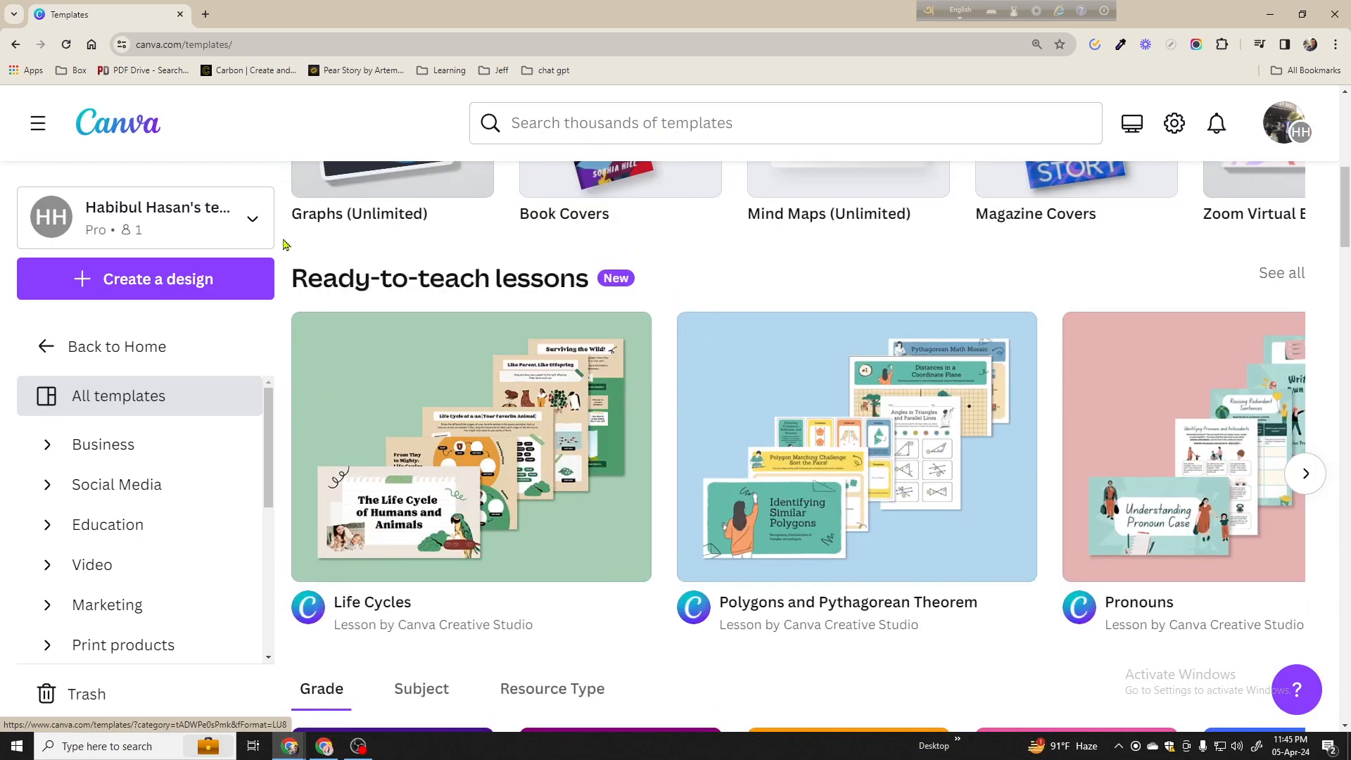
scroll(164, 473, "down", 2)
scroll(582, 431, "up", 3)
scroll(507, 399, "down", 3)
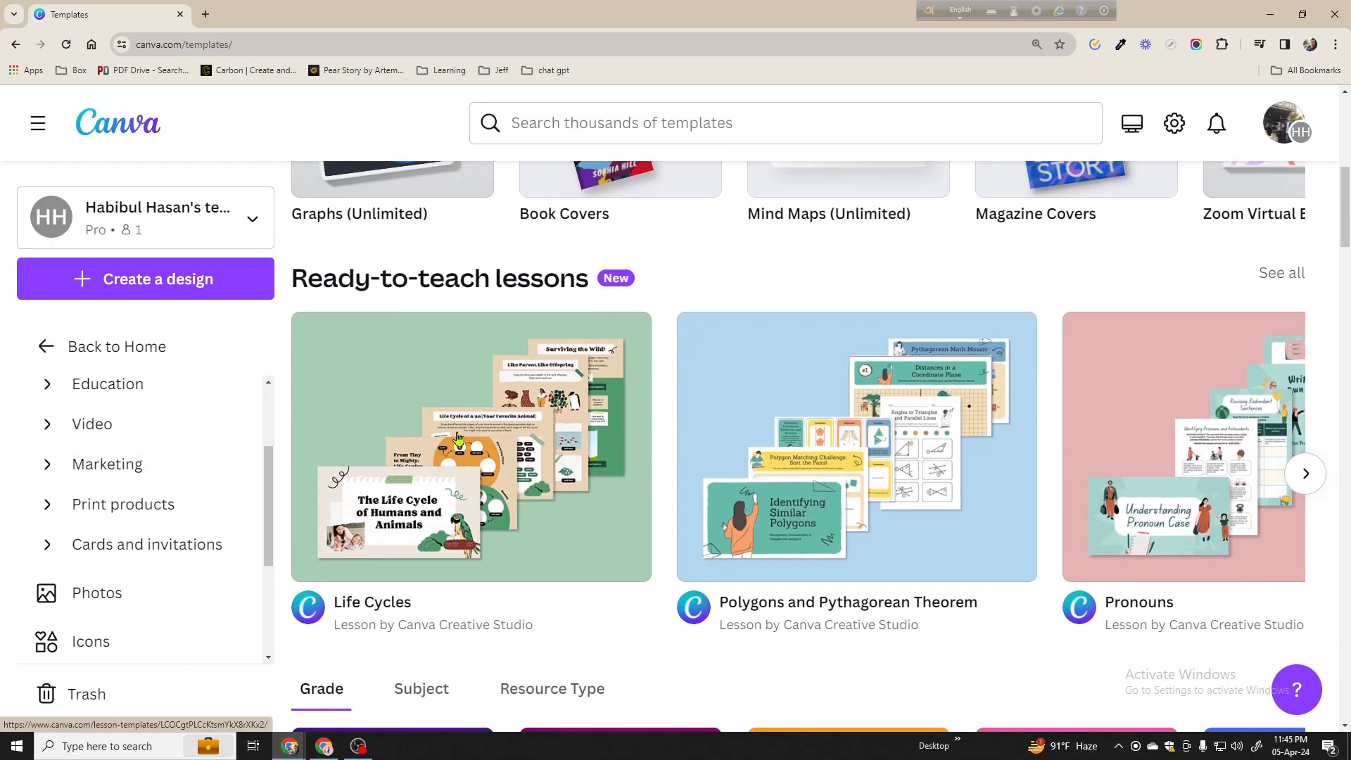
scroll(454, 439, "down", 15)
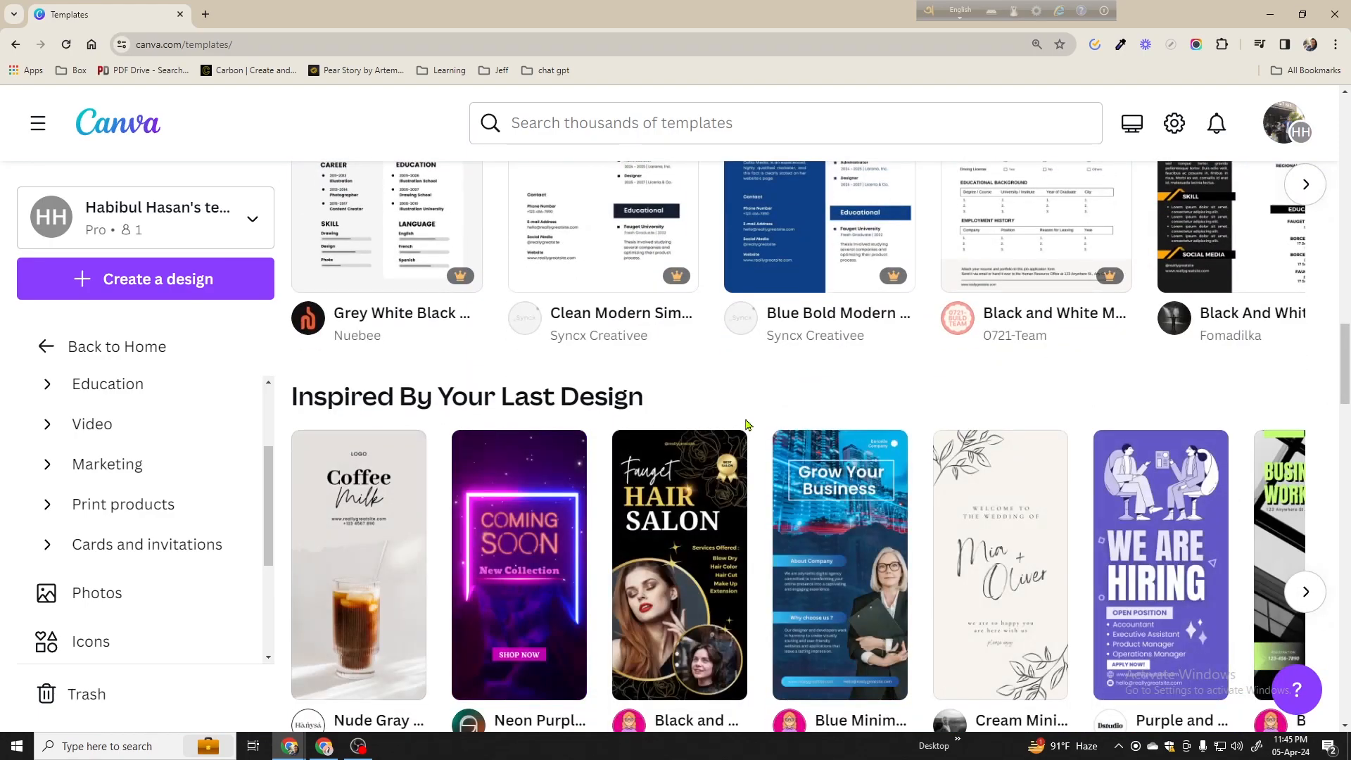
Search the template library for "thum" and open the YouTube Thumbnails template category
scroll(747, 424, "up", 15)
left_click(605, 134)
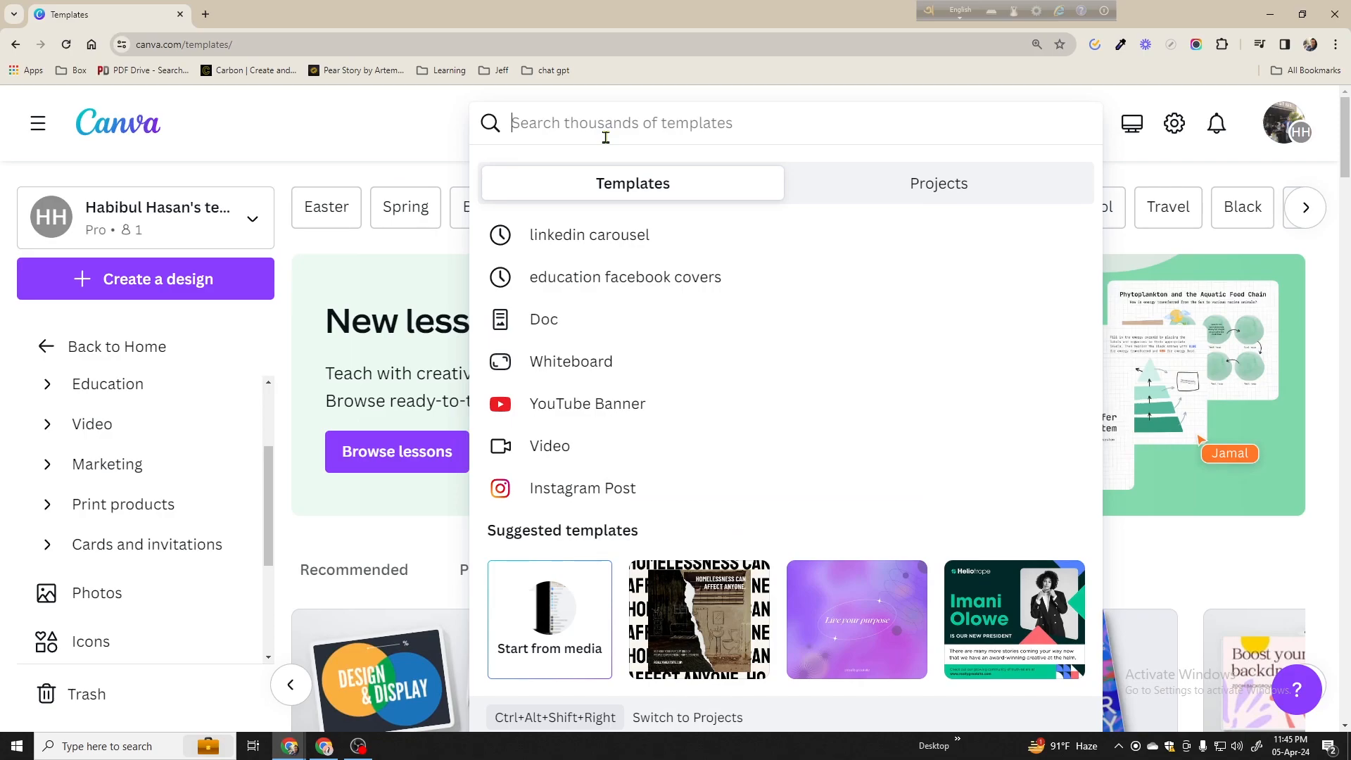
type("thu")
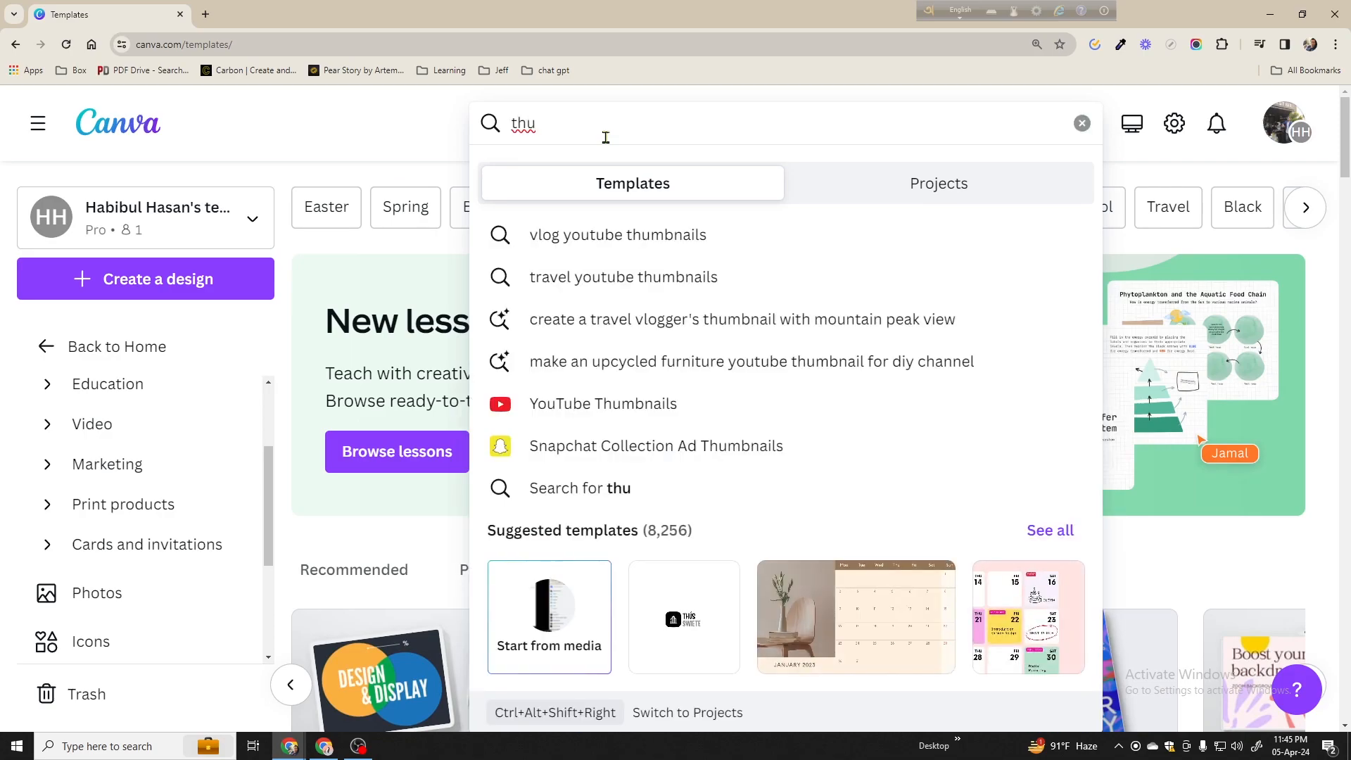
type("m")
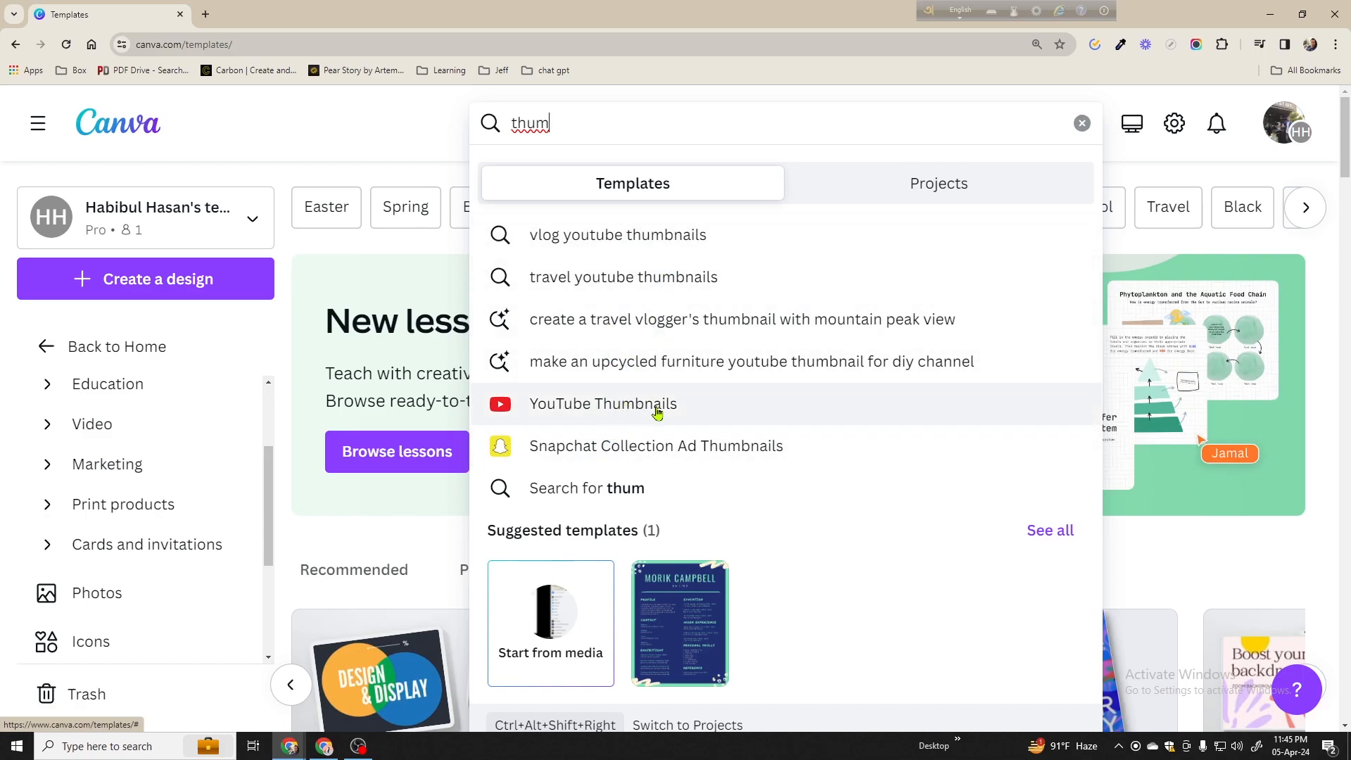
left_click(702, 414)
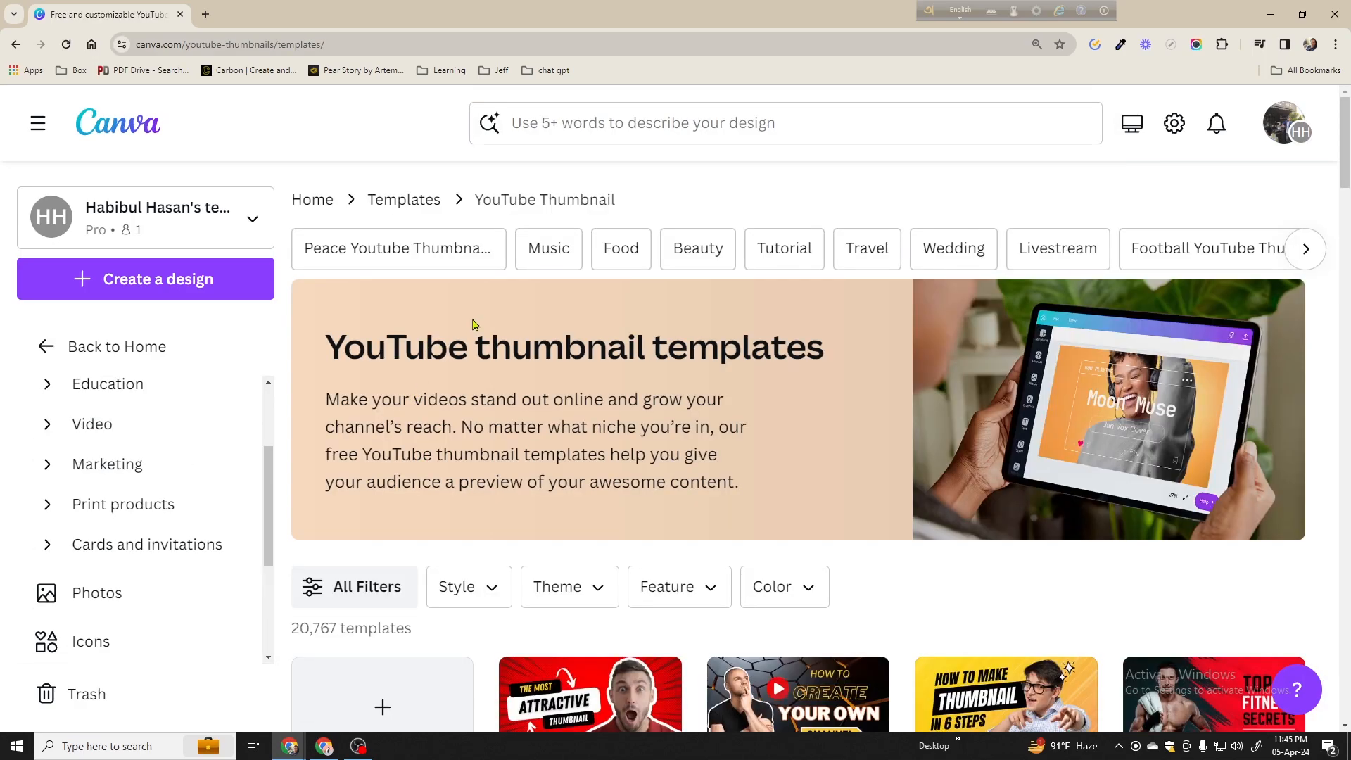
Browse the YouTube thumbnail templates to compare designs and spot the ones marked Pro
scroll(473, 325, "down", 6)
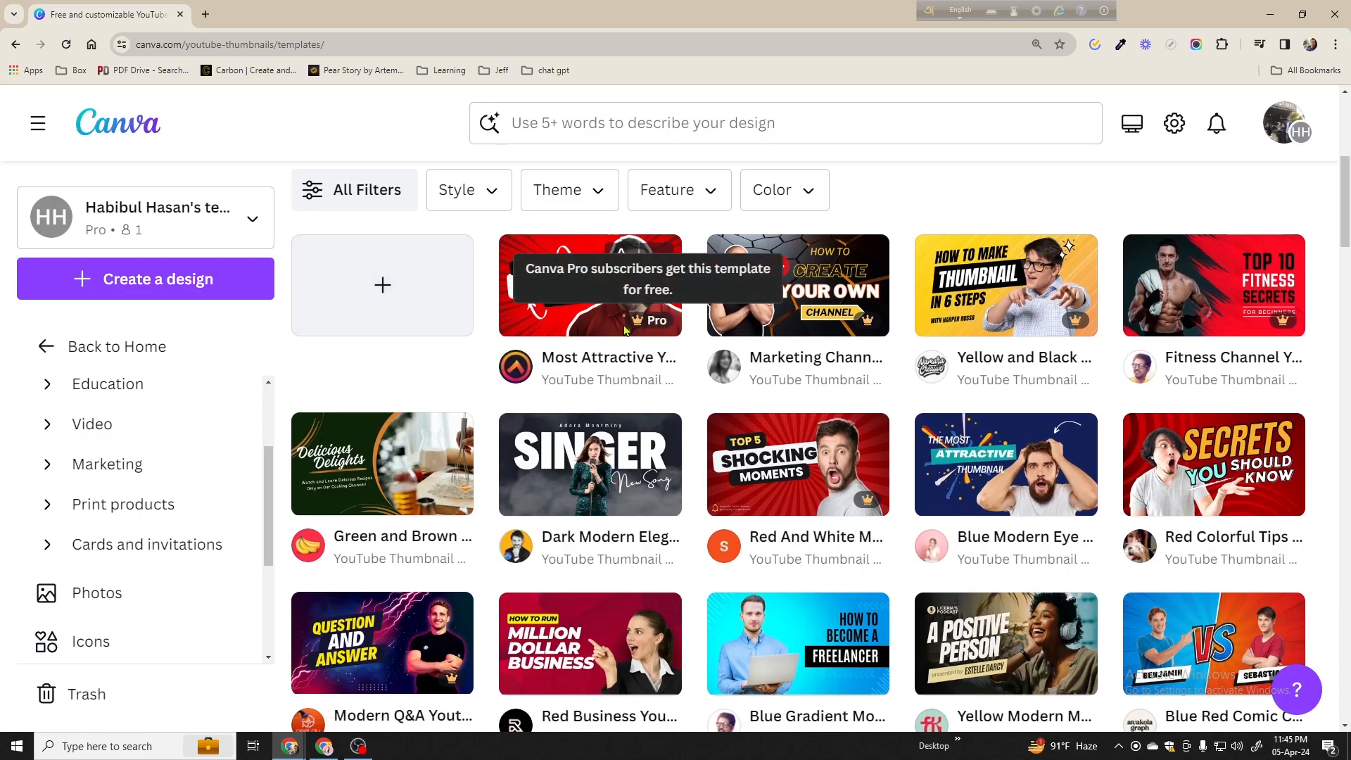
scroll(472, 391, "down", 4)
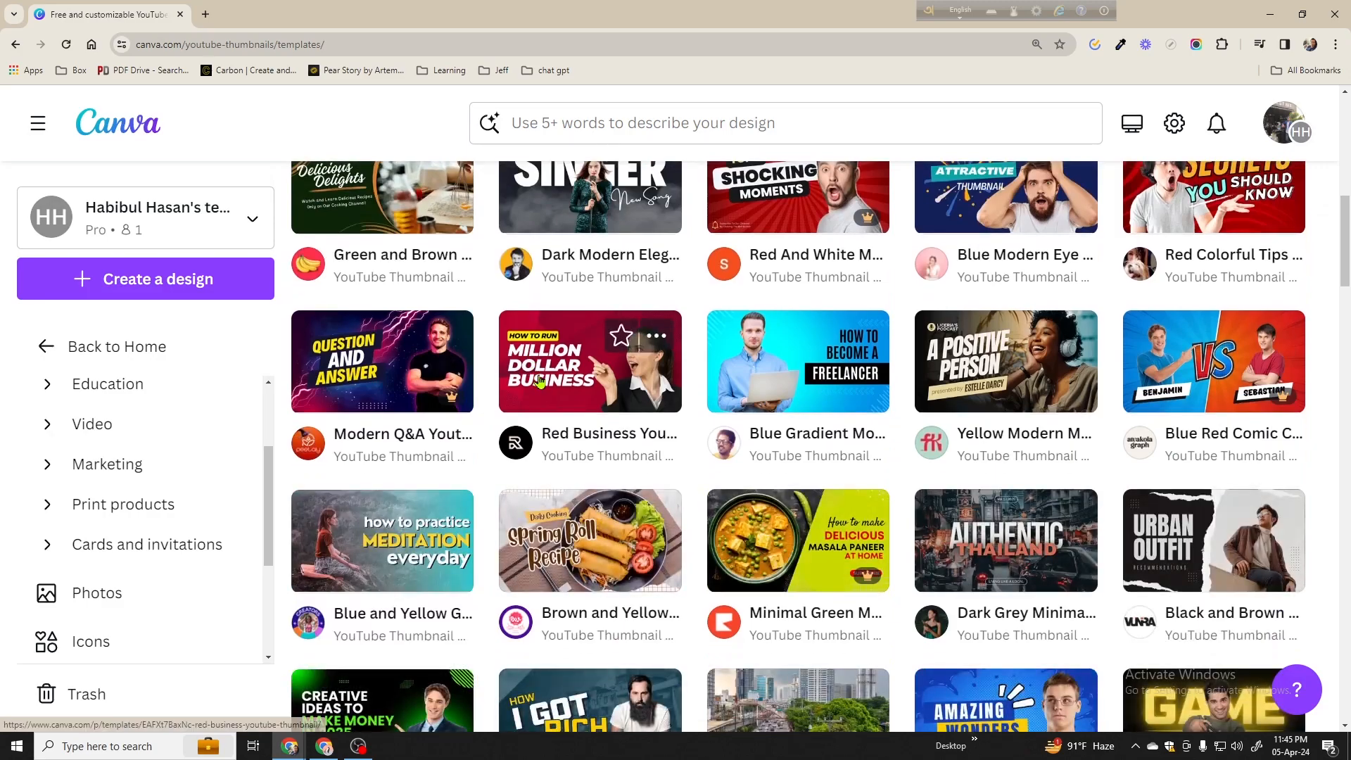
scroll(548, 378, "down", 2)
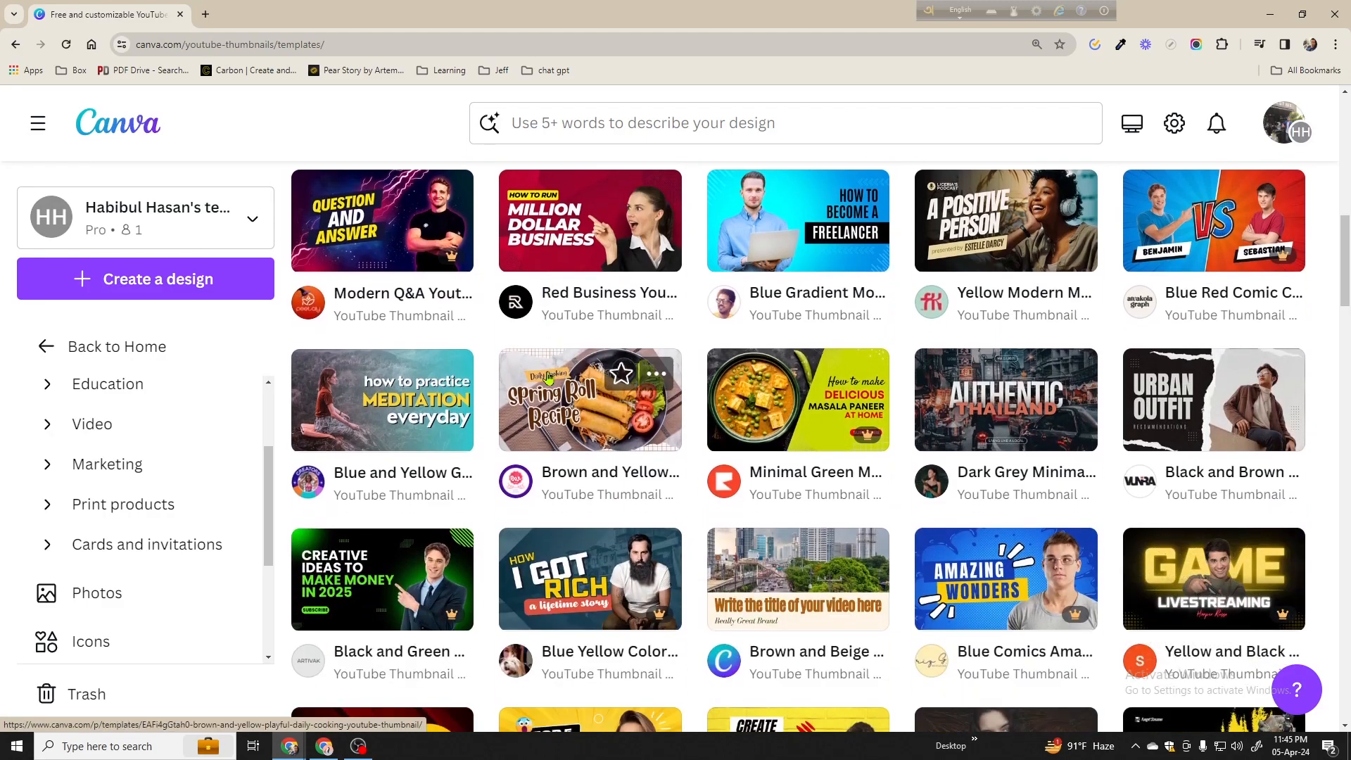
scroll(983, 287, "down", 4)
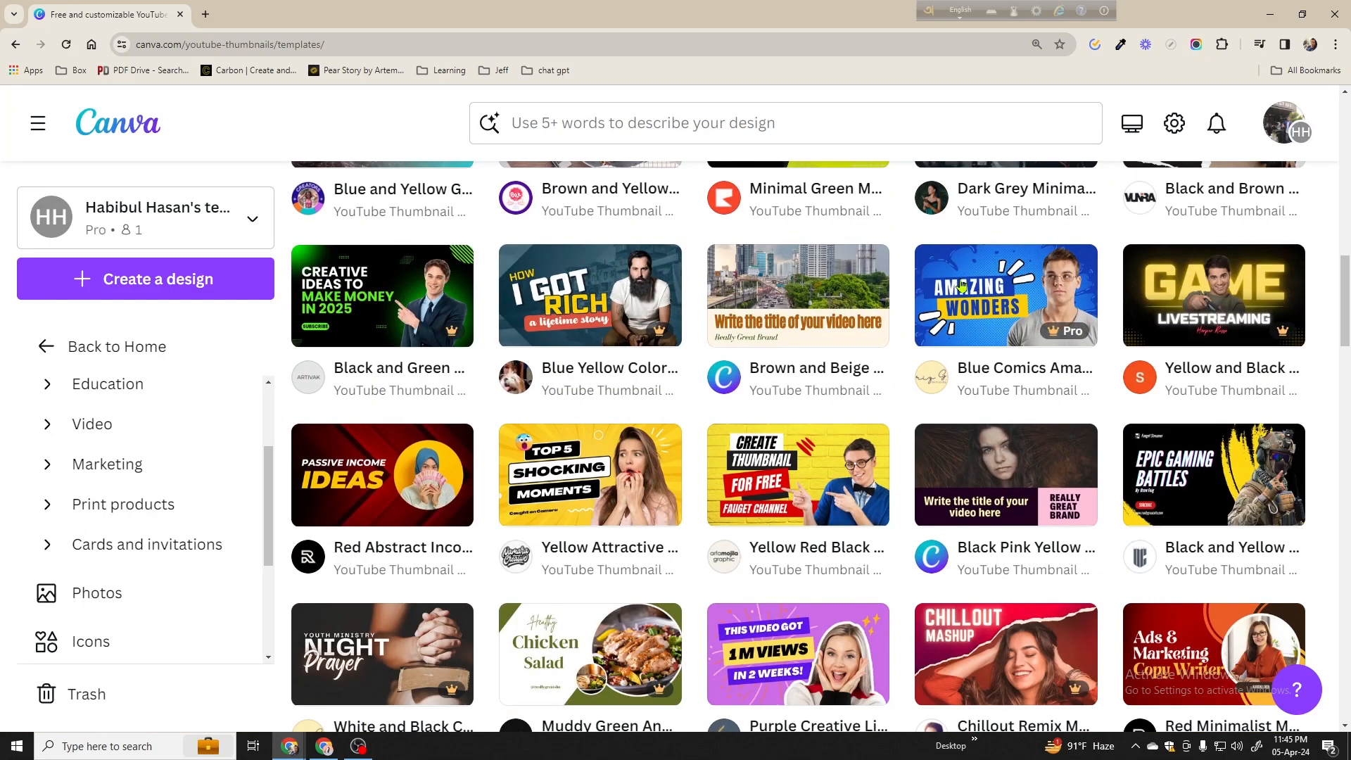
scroll(748, 353, "down", 4)
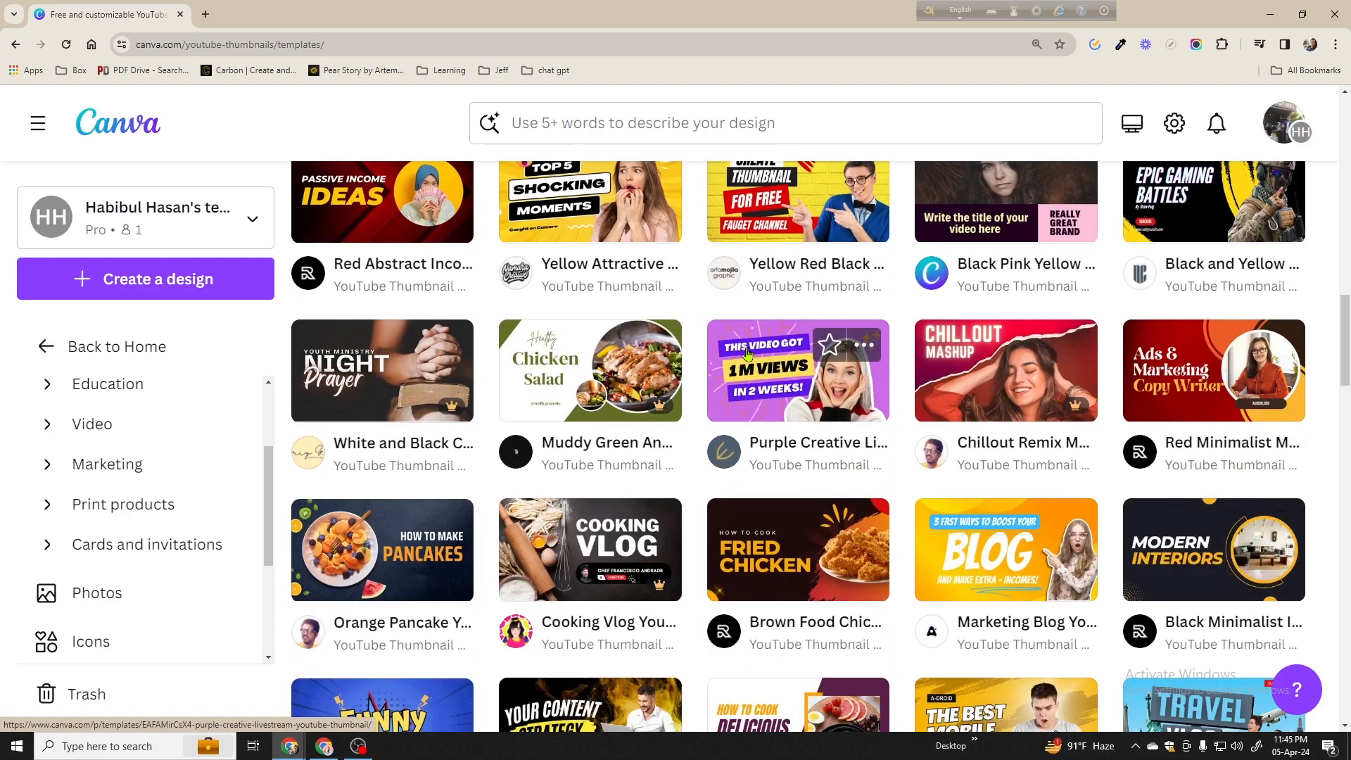
scroll(746, 345, "down", 4)
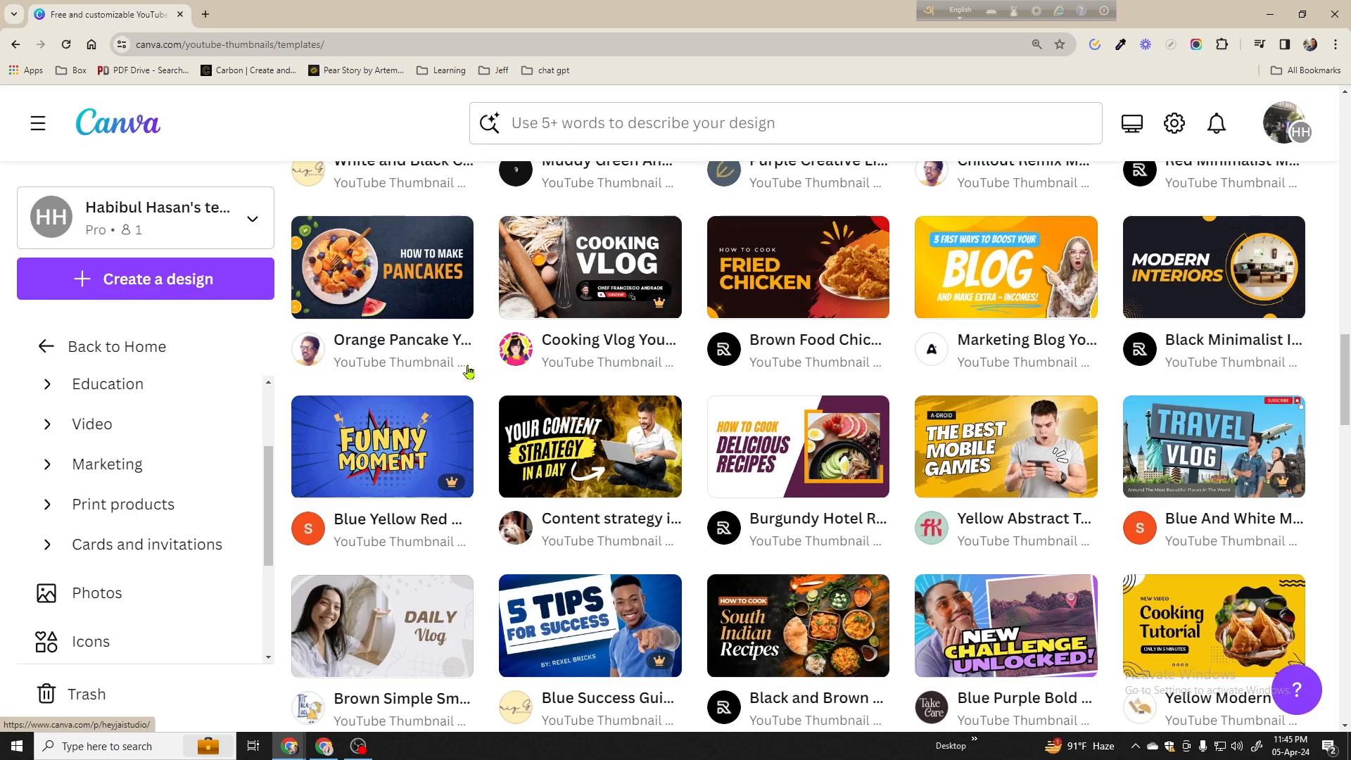
scroll(470, 370, "down", 2)
scroll(470, 370, "down", 2)
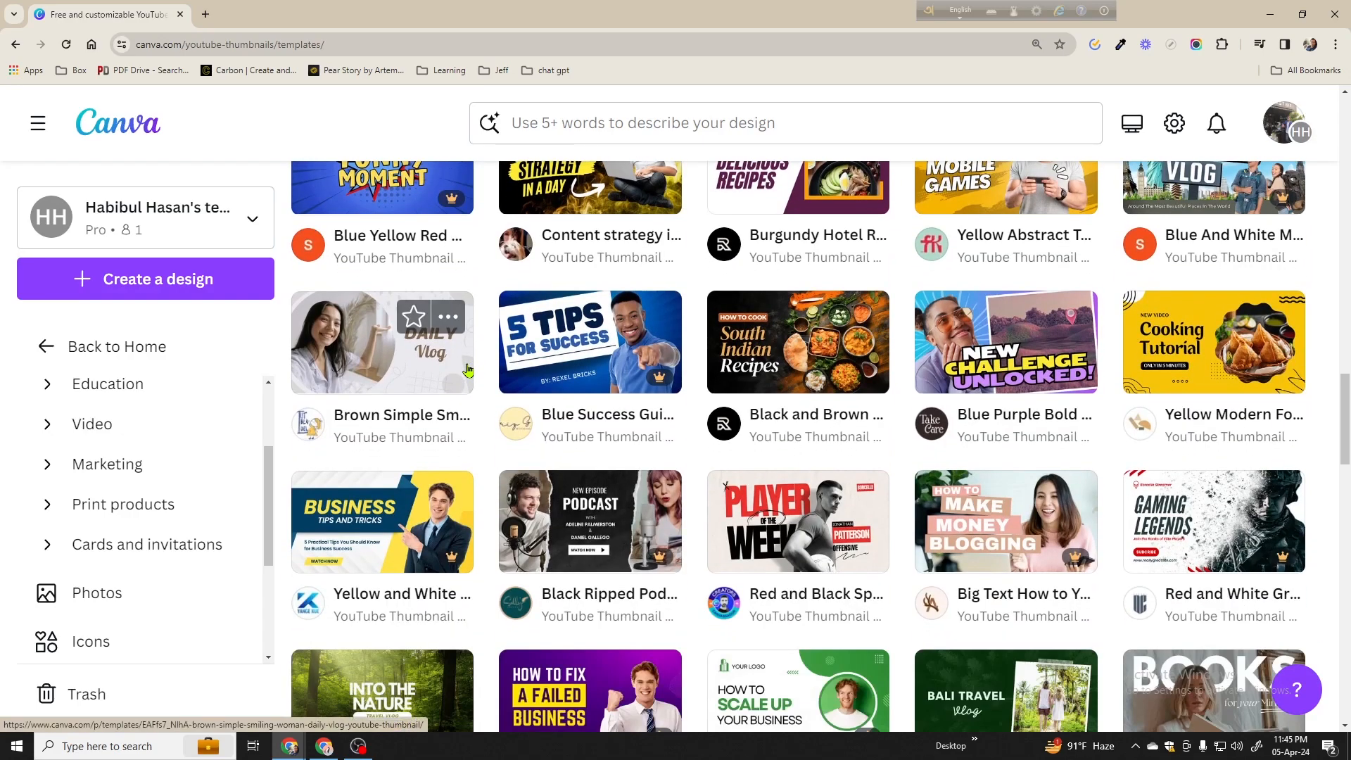
scroll(583, 383, "down", 2)
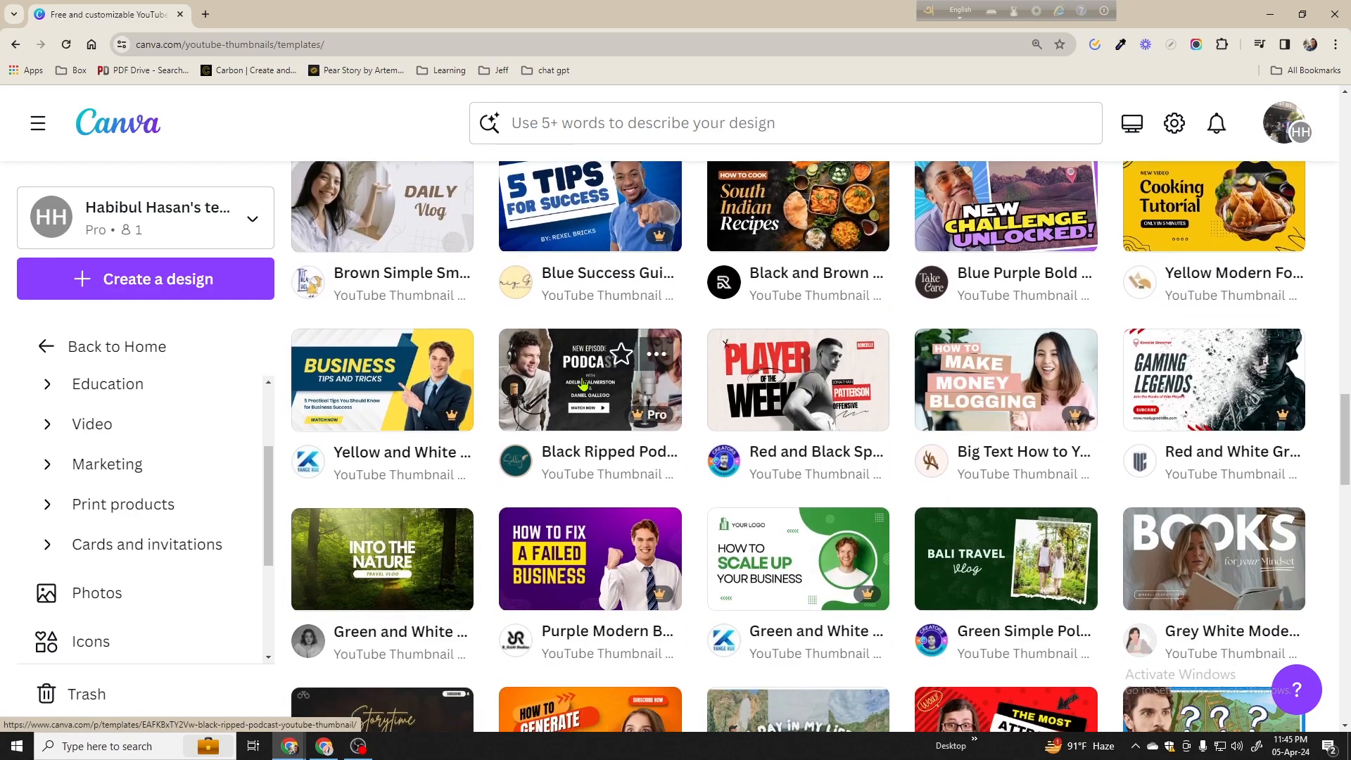
scroll(583, 384, "down", 6)
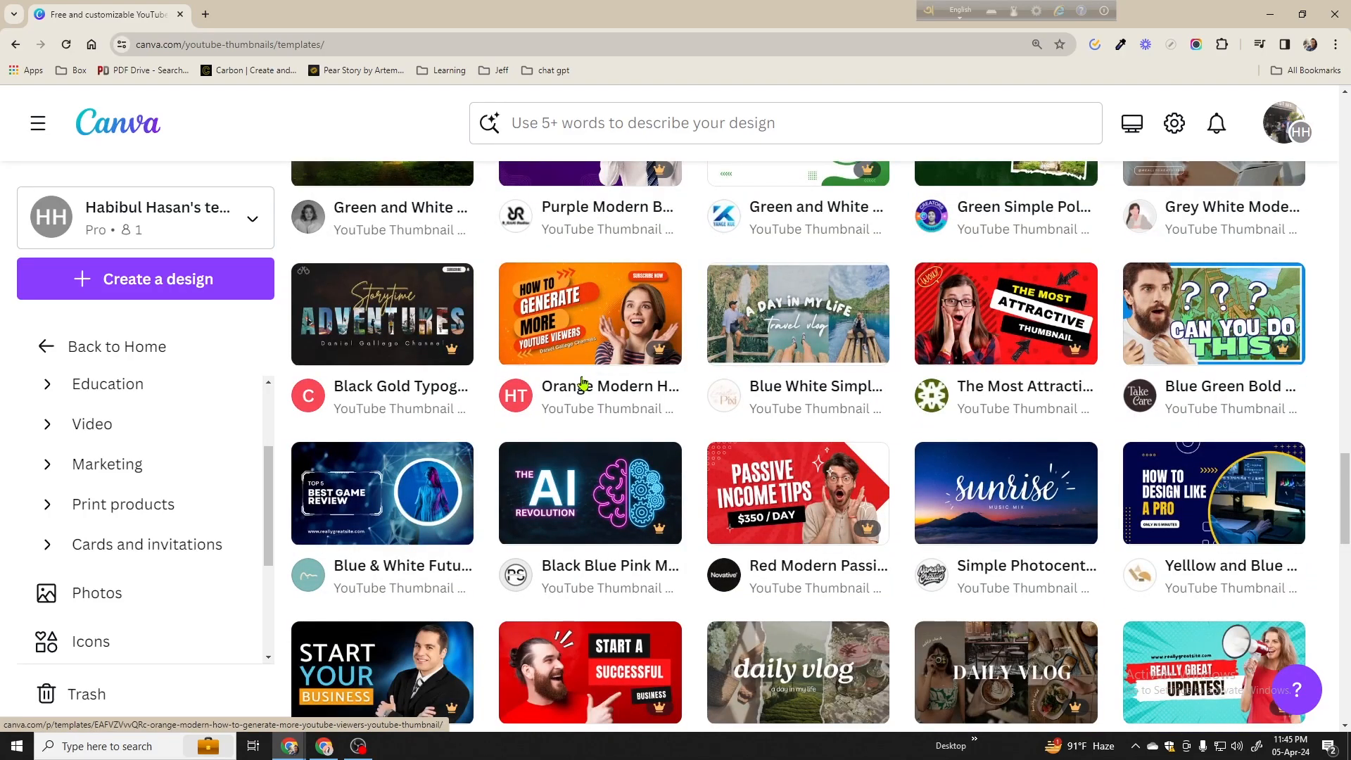
scroll(583, 384, "down", 2)
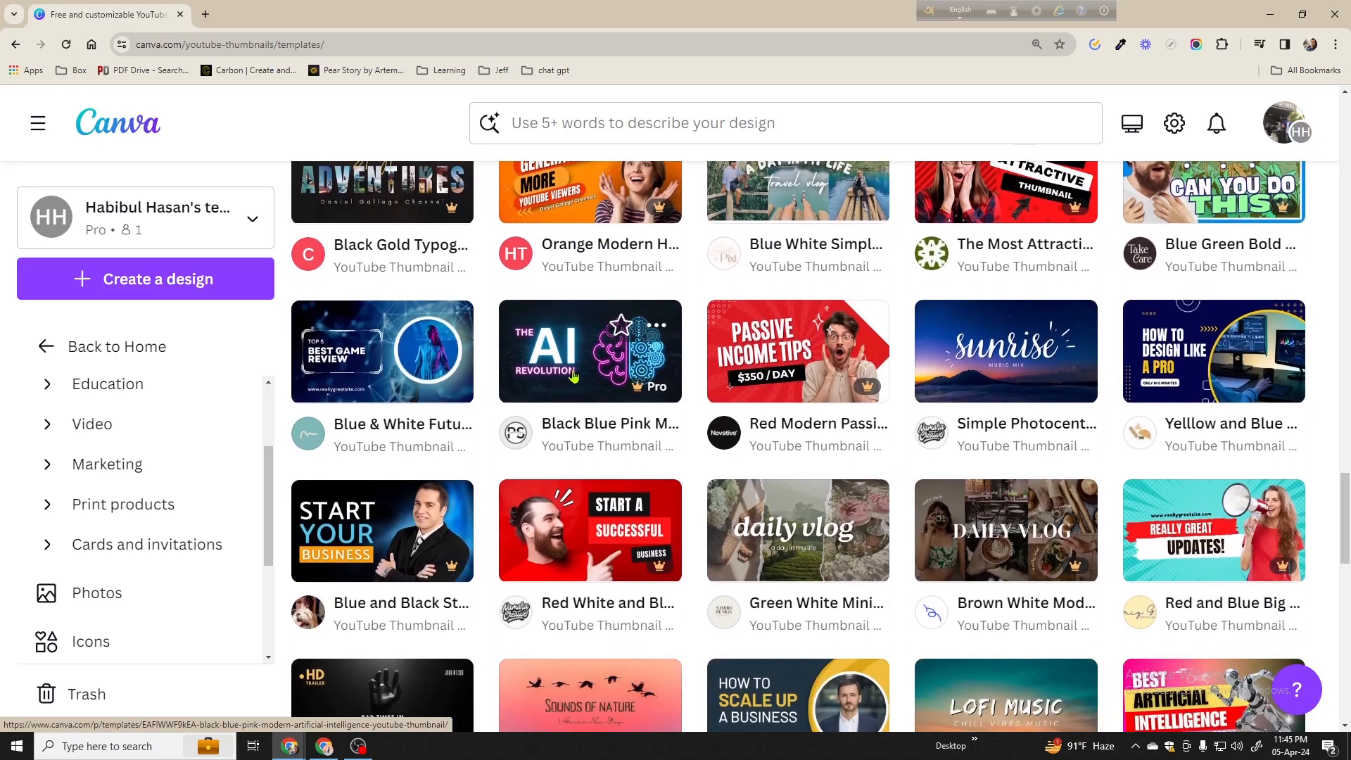
Start customizing the Black Blue Pink Modern Artificial Intelligence YouTube Thumbnail template, and view the editor's design templates and styles
left_click(569, 367)
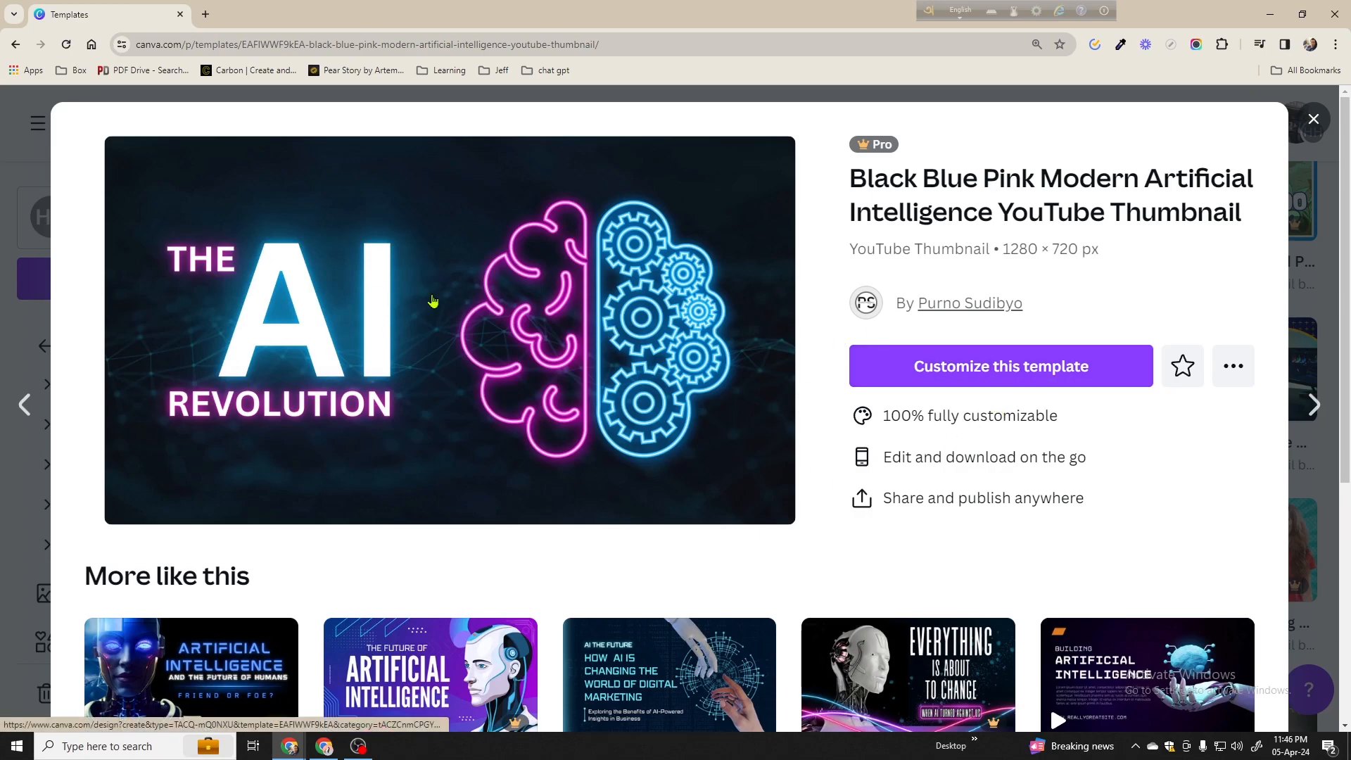
left_click(953, 357)
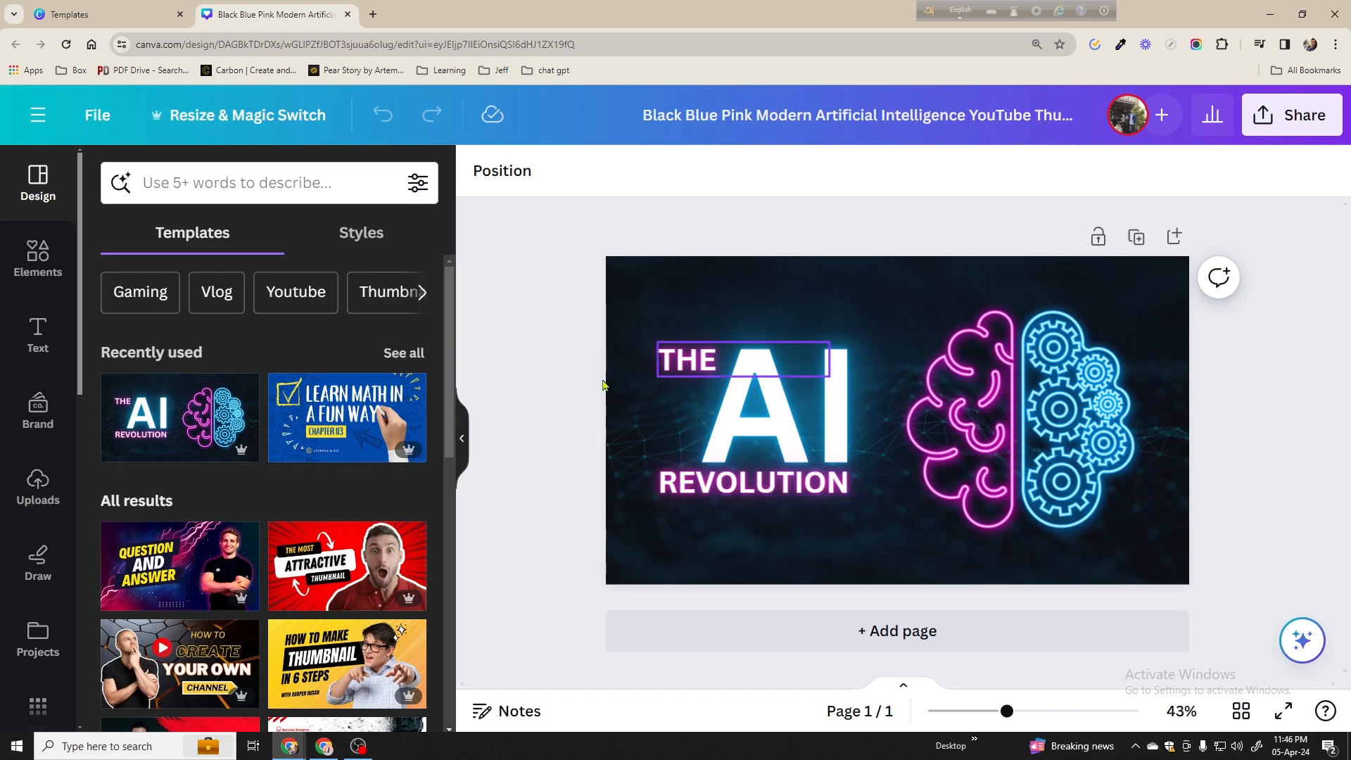
scroll(246, 380, "down", 10)
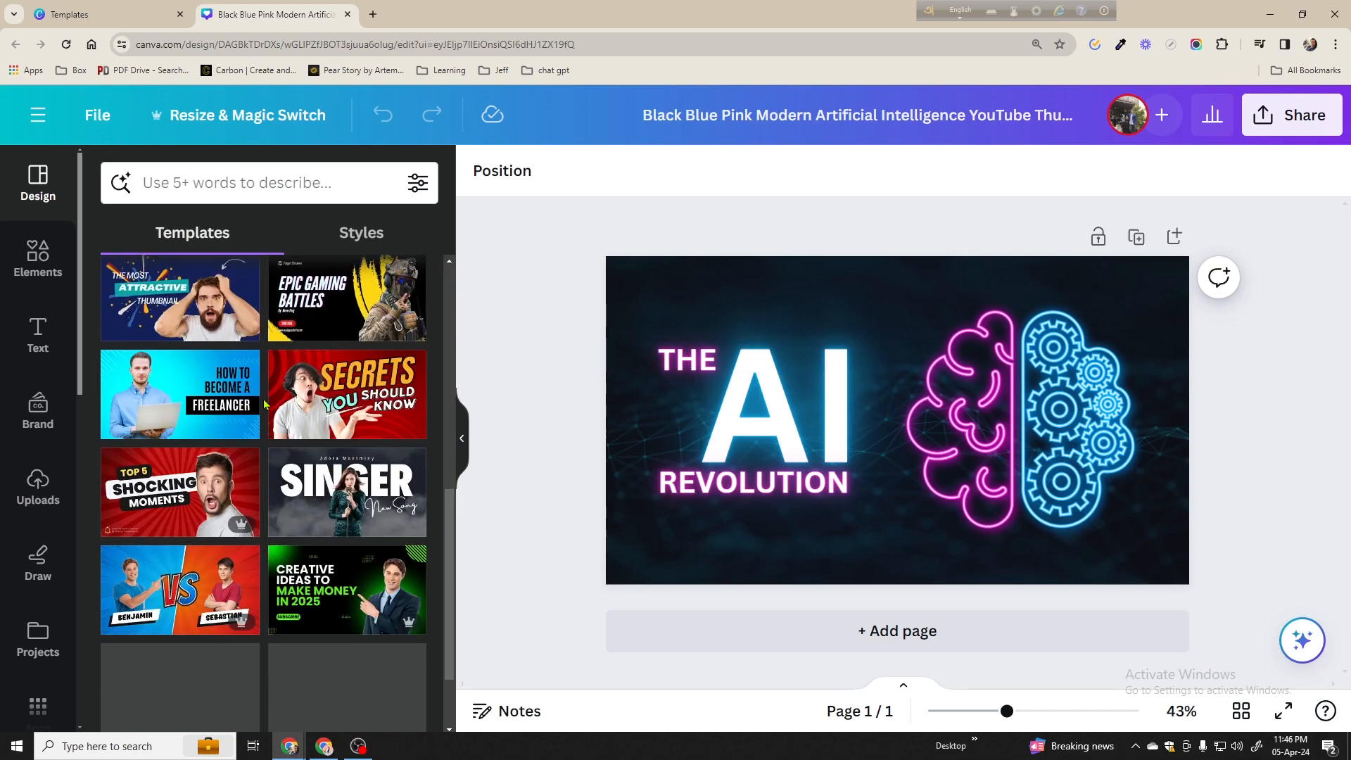
scroll(256, 383, "up", 8)
left_click(378, 246)
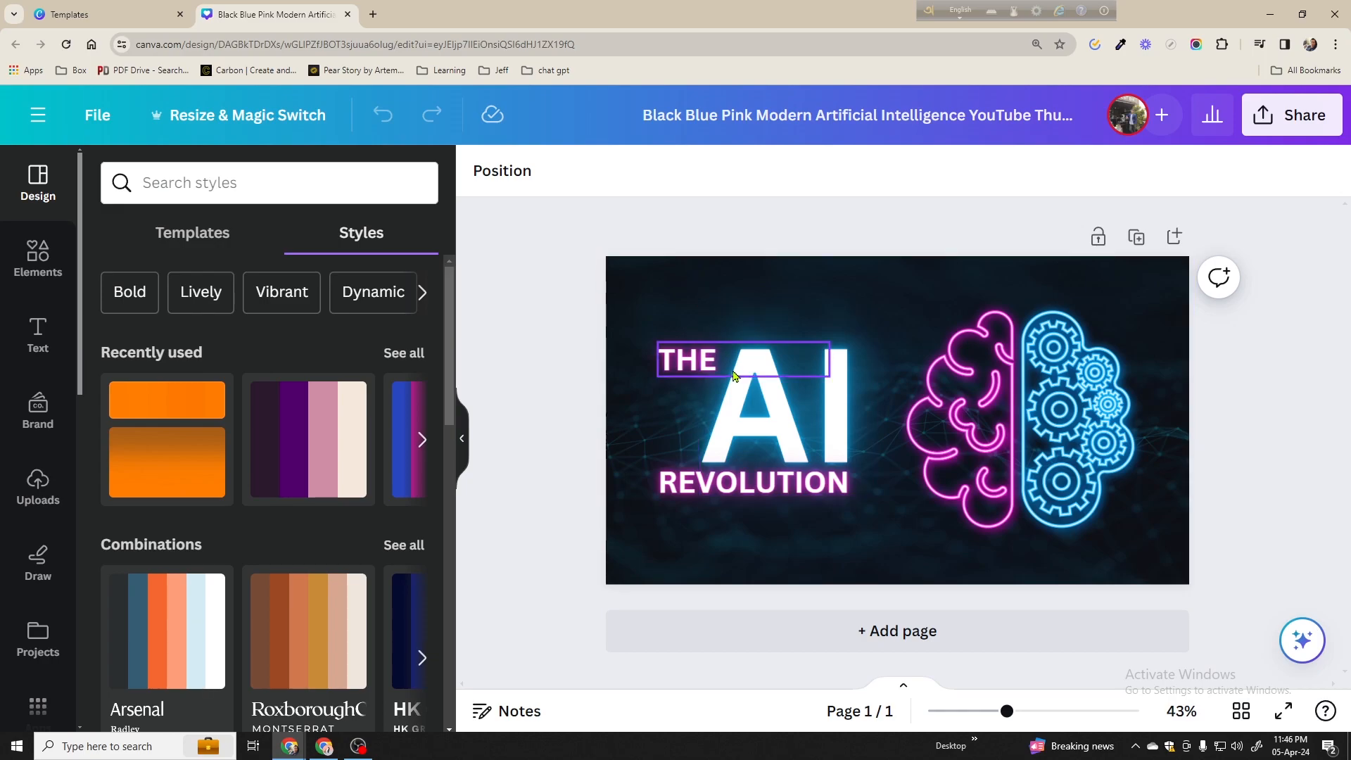
Shrink the AI text to about size 135 and delete the words THE and REVOLUTION from the thumbnail
left_click(760, 415)
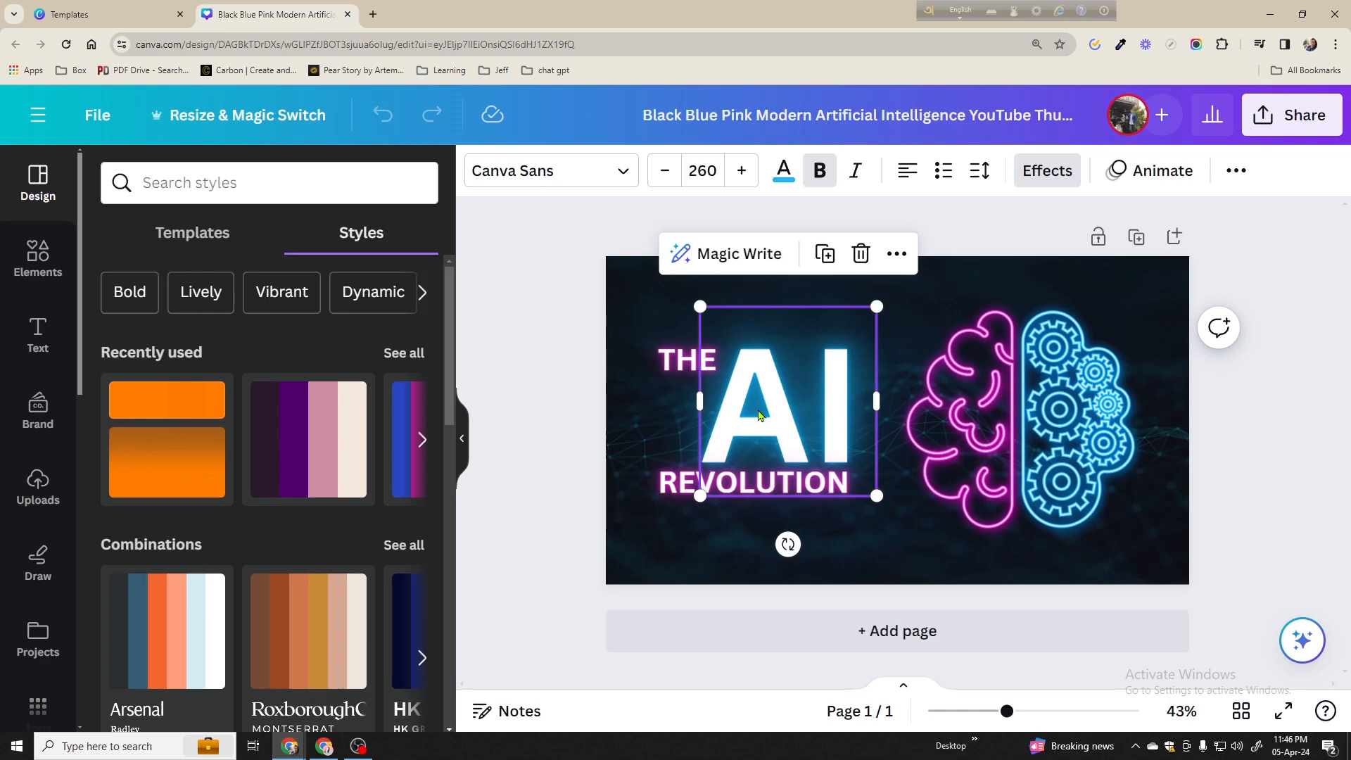
left_click_drag(880, 495, 818, 433)
left_click_drag(720, 373, 738, 455)
left_click(762, 466, "shift")
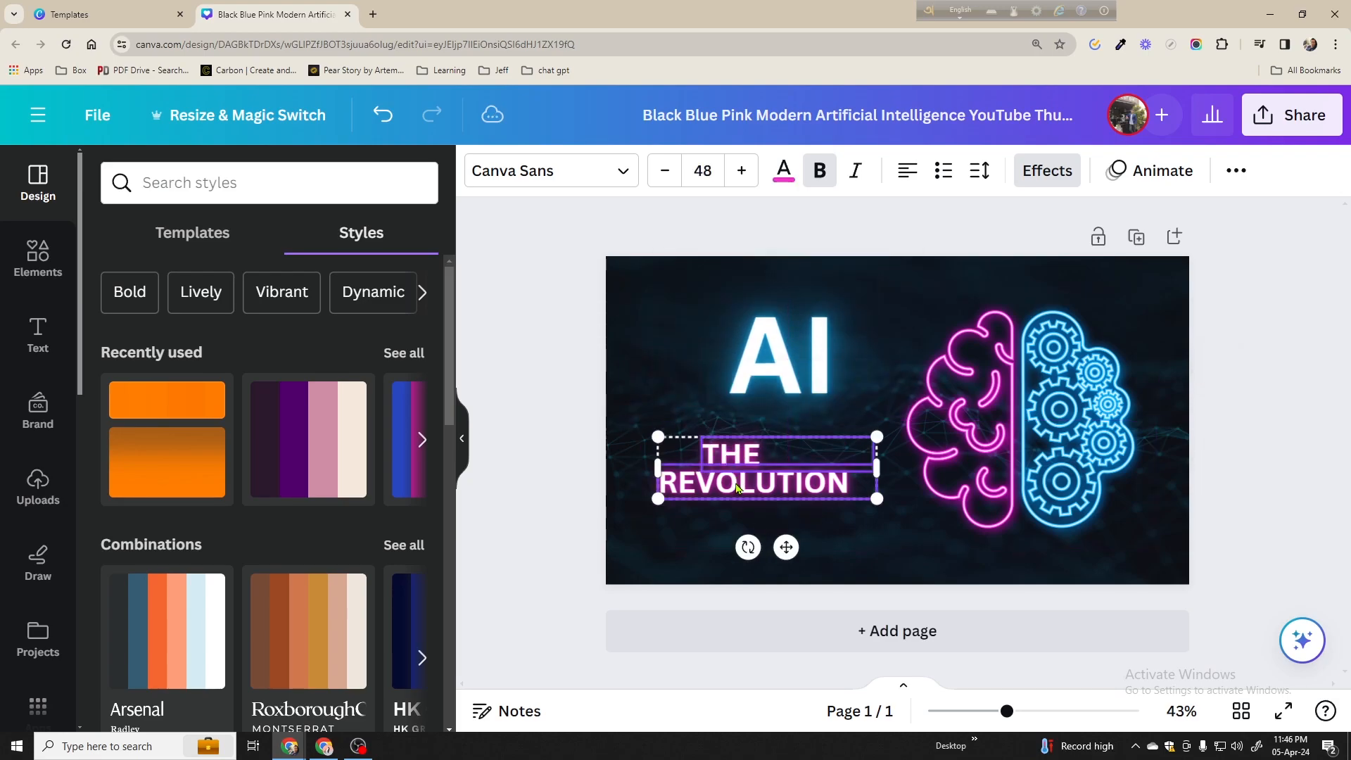
key("Delete")
Move the AI text near the middle of the thumbnail, and shrink the brain graphic and place it level beside the text
left_click_drag(841, 416, 820, 458)
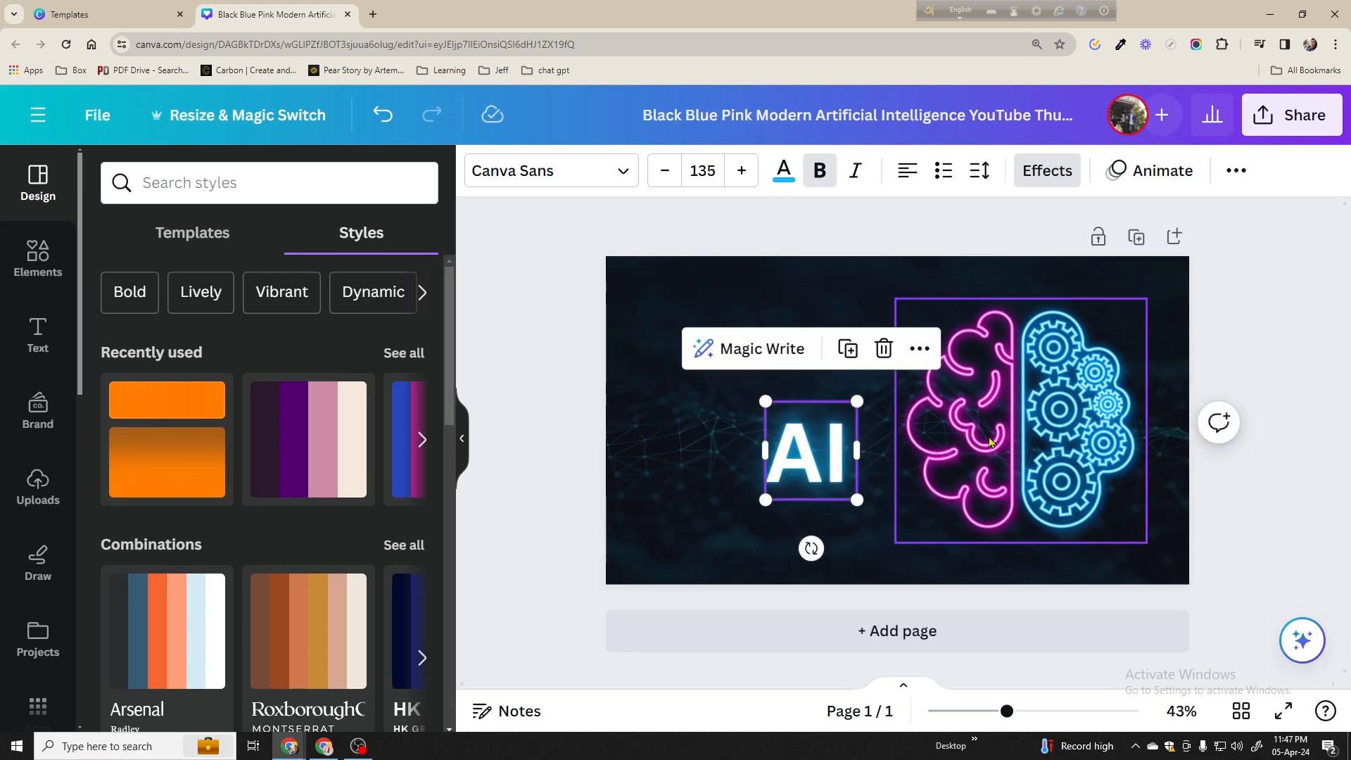
left_click(915, 538)
left_click_drag(897, 542, 977, 463)
left_click_drag(1040, 390, 998, 459)
left_click(839, 468)
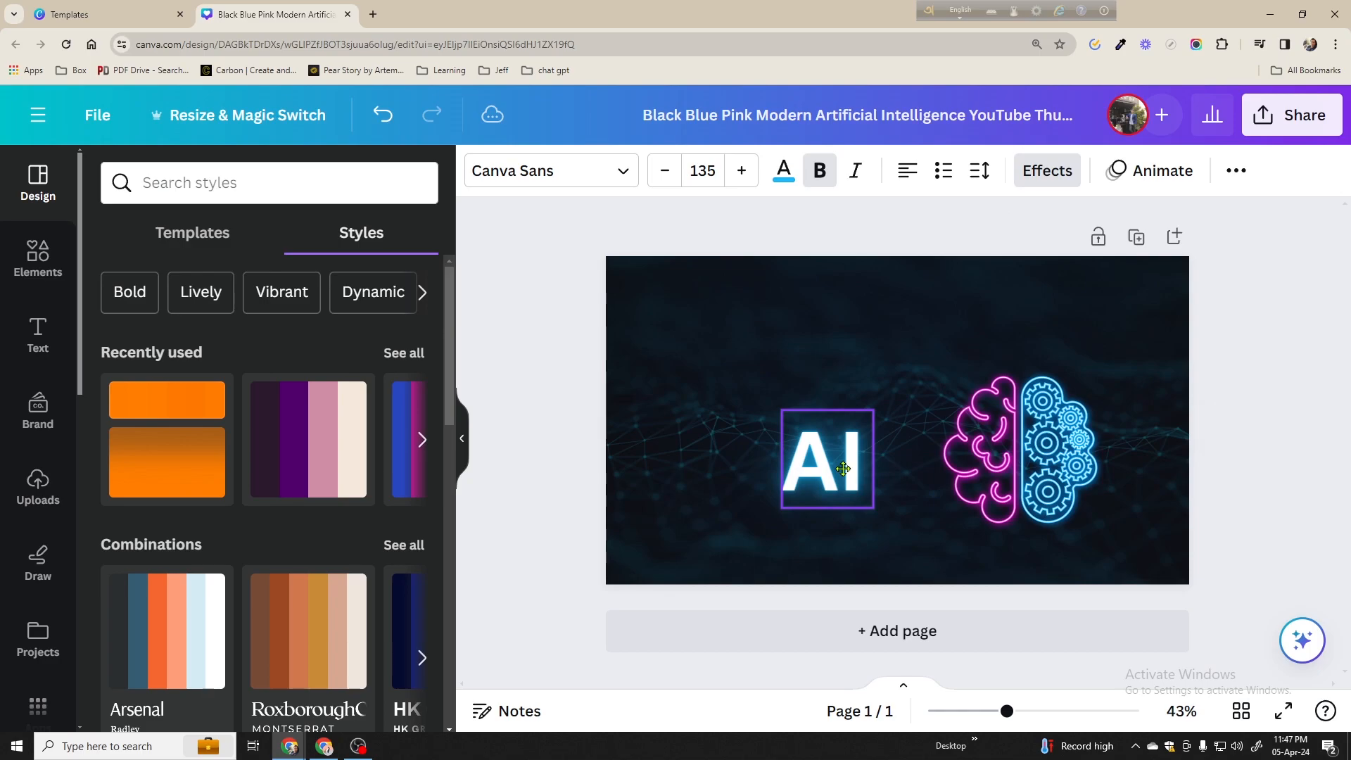
left_click_drag(838, 466, 824, 466)
left_click(979, 461, "shift")
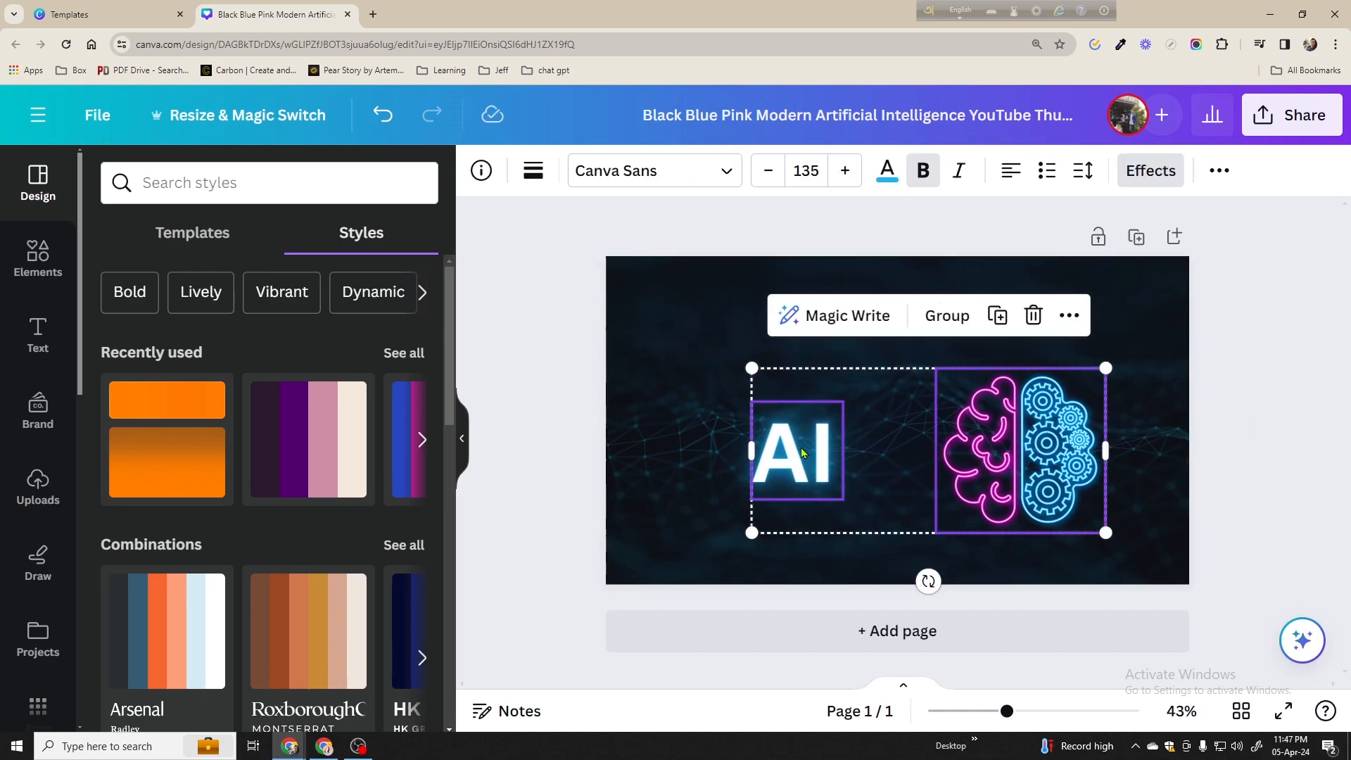
left_click(660, 424)
left_click(758, 459)
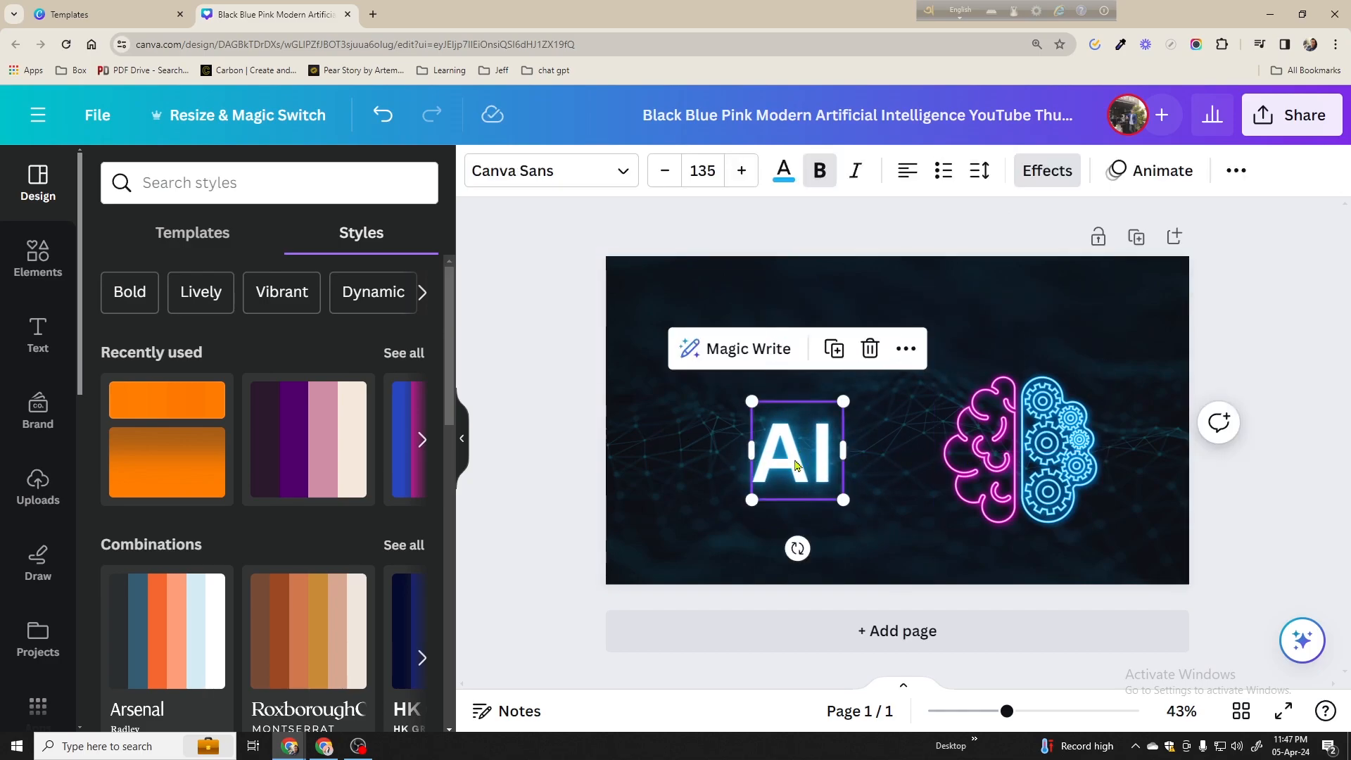
Shrink the brain graphic further and move the AI text to the upper-left area of the thumbnail
left_click(976, 447)
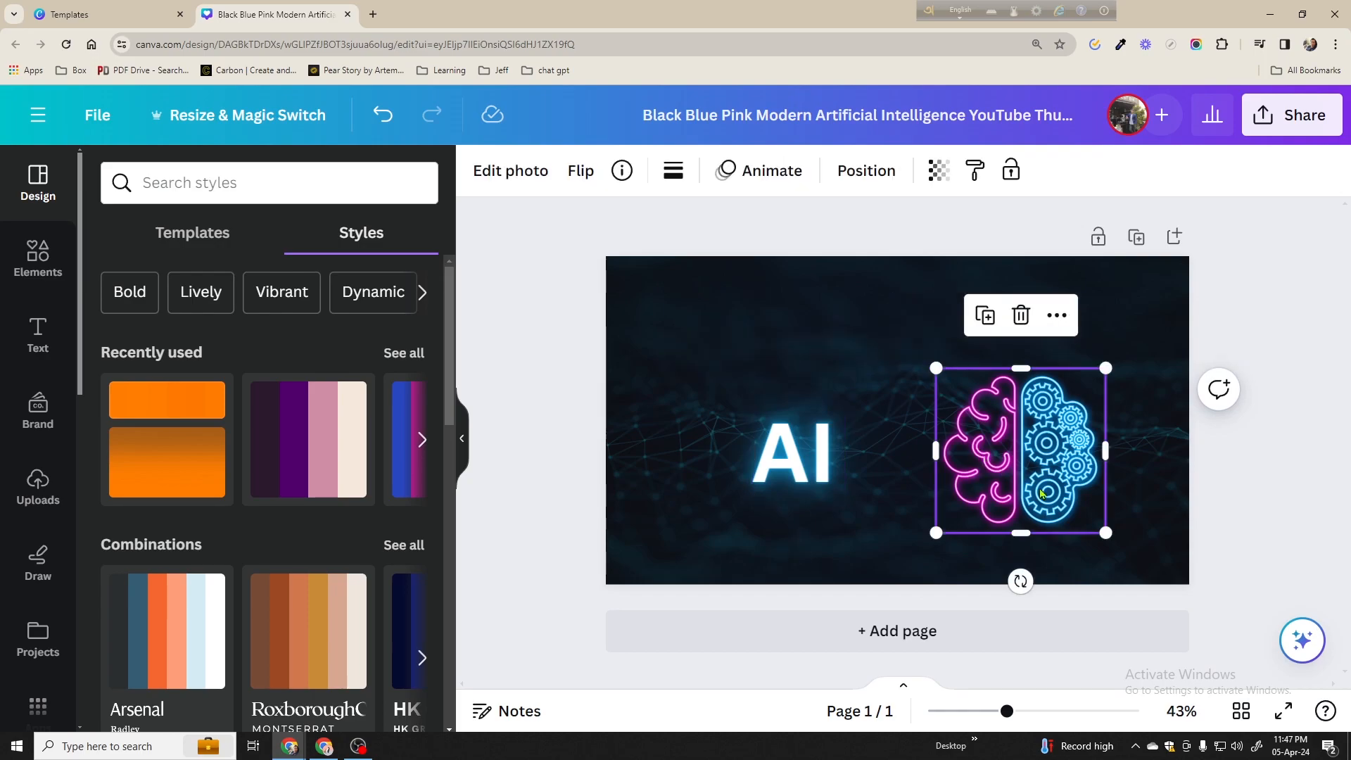
left_click_drag(1104, 531, 1065, 493)
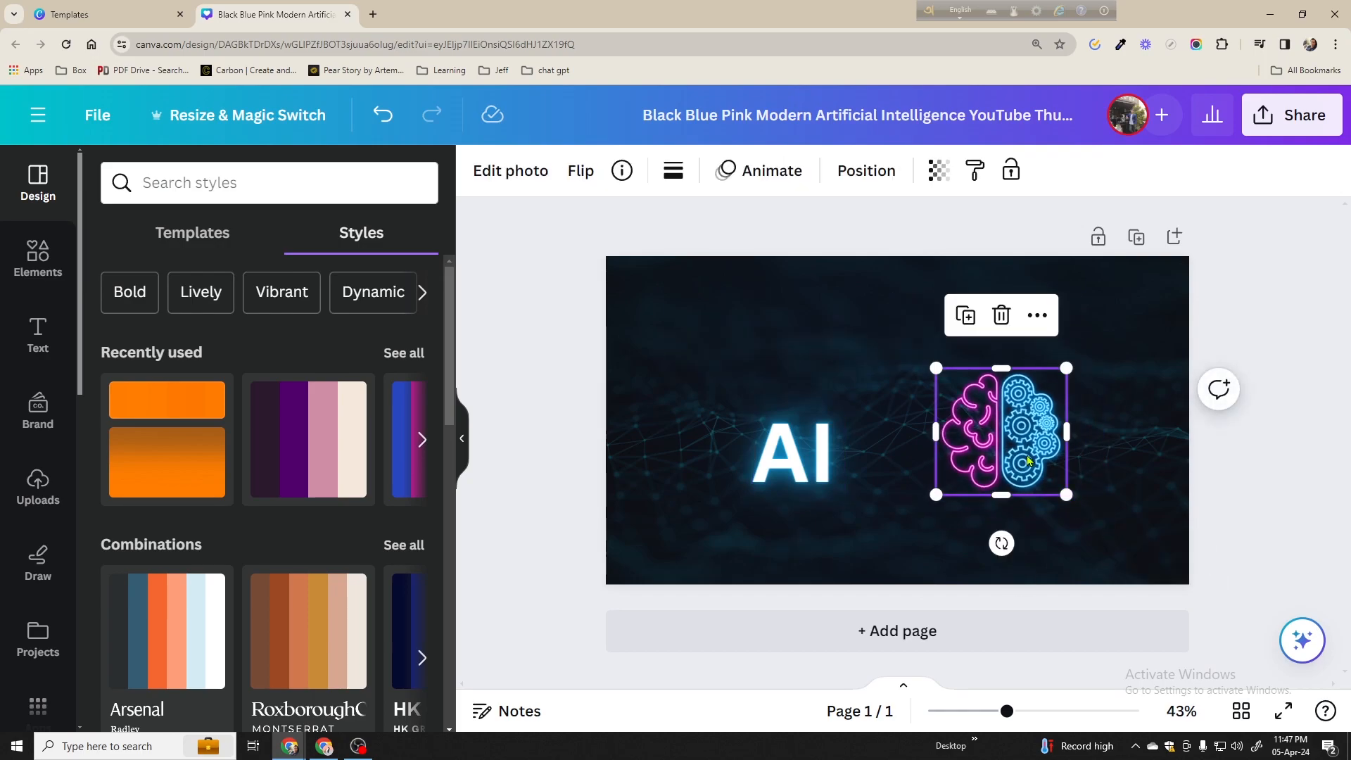
left_click(791, 449)
left_click(744, 431)
left_click_drag(782, 432, 725, 319)
left_click(850, 407)
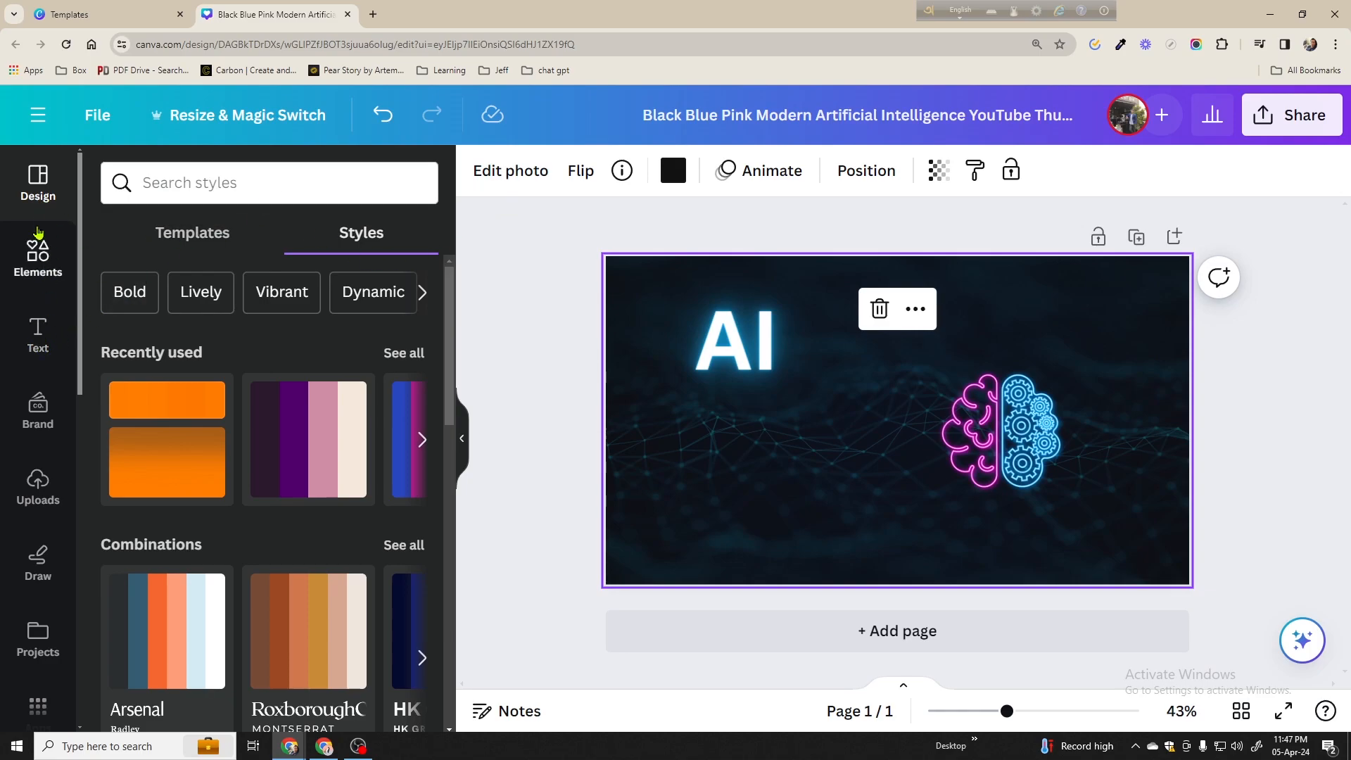
Add a new text box with the default paragraph placeholder to the thumbnail
left_click(37, 334)
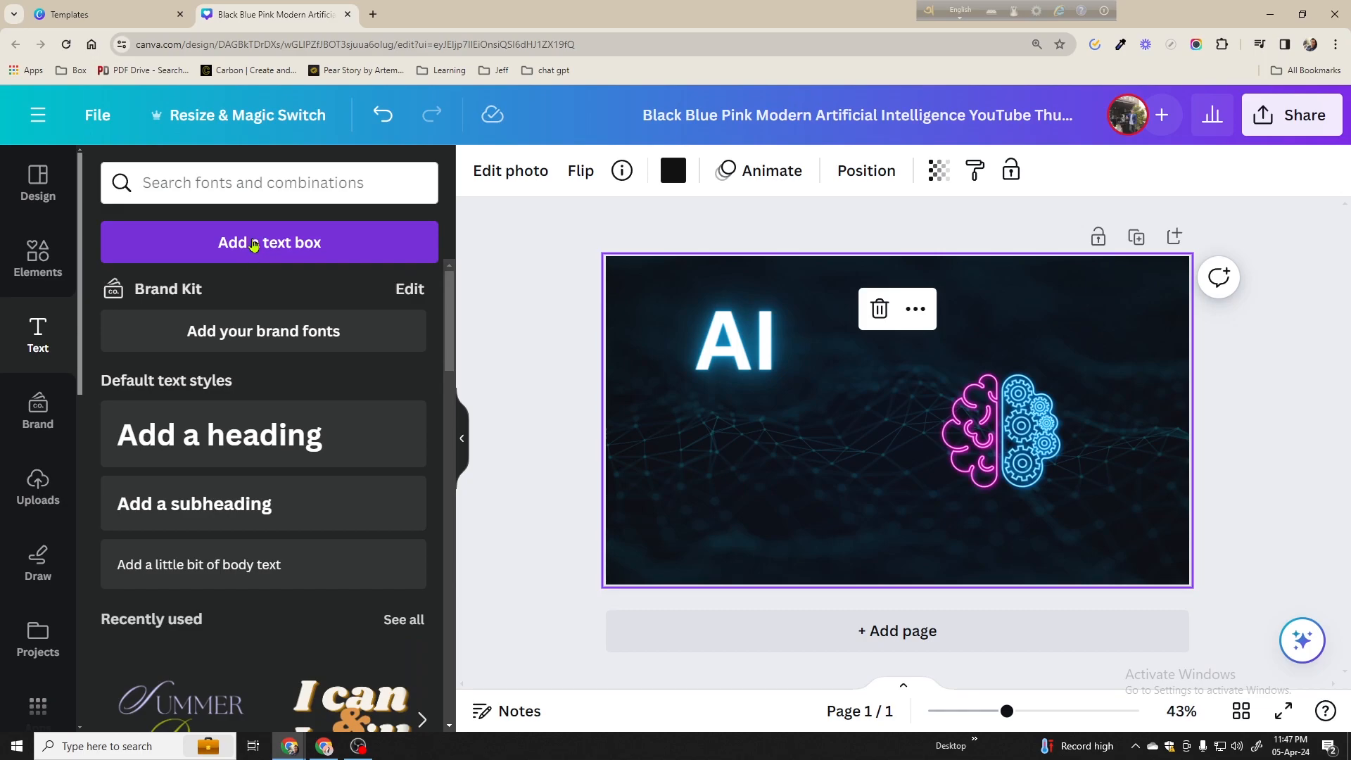
left_click(284, 246)
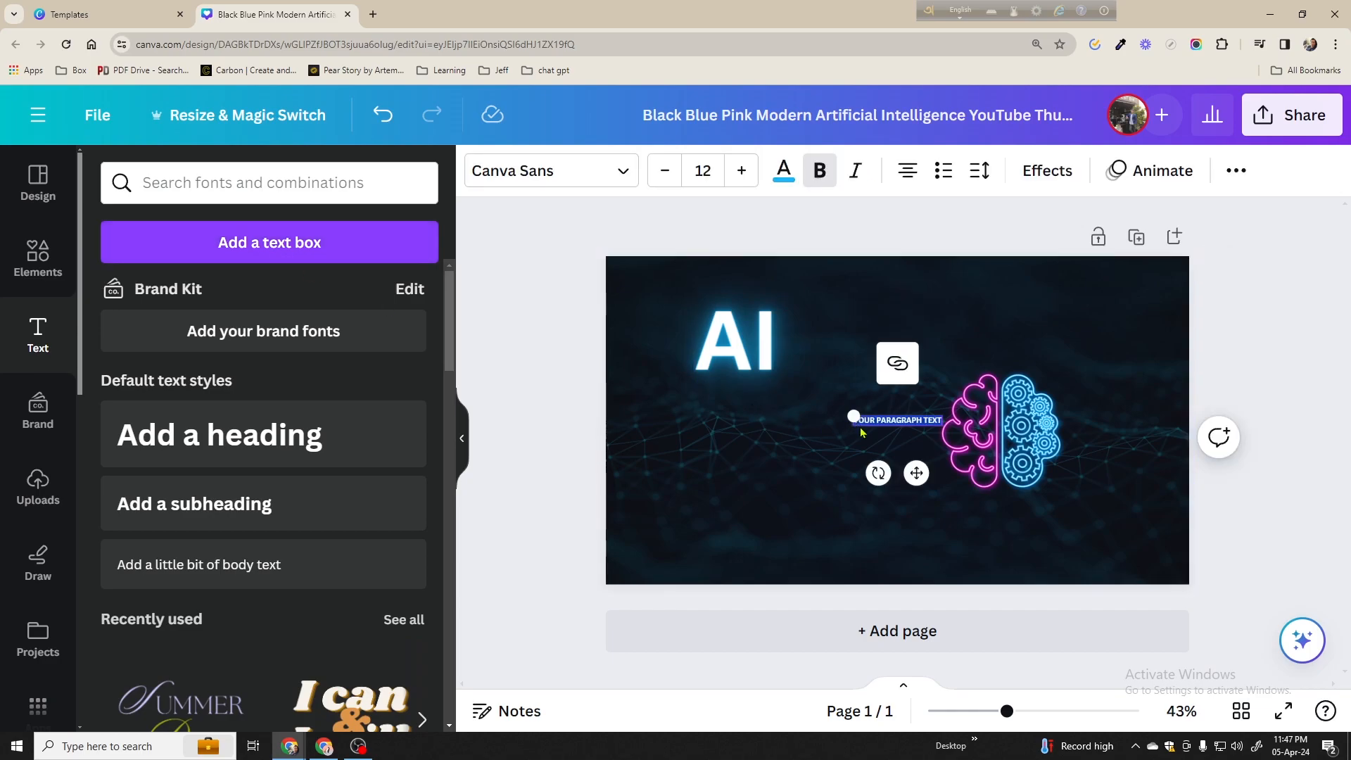
left_click(888, 436)
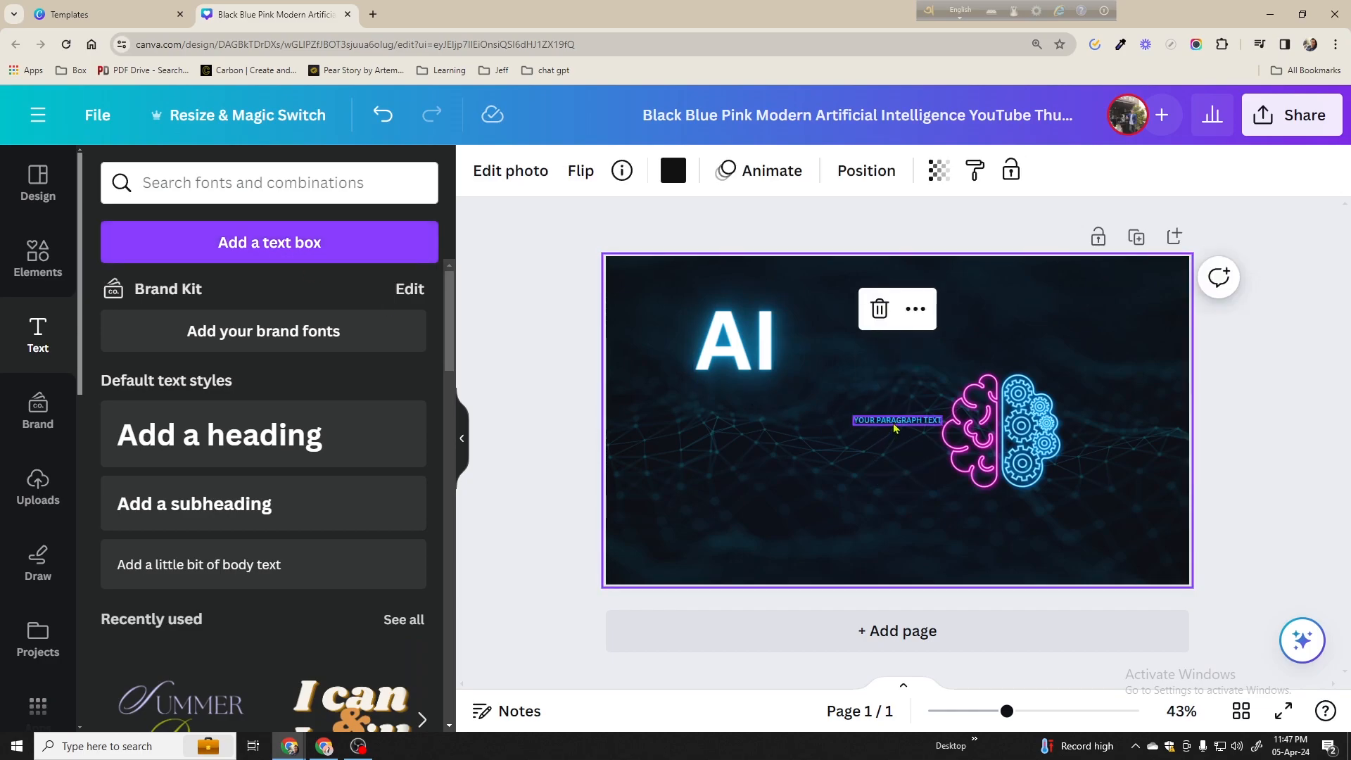
Delete the paragraph placeholder, add a heading text box in its place and move it below the AI text
left_click(894, 424)
key("Delete")
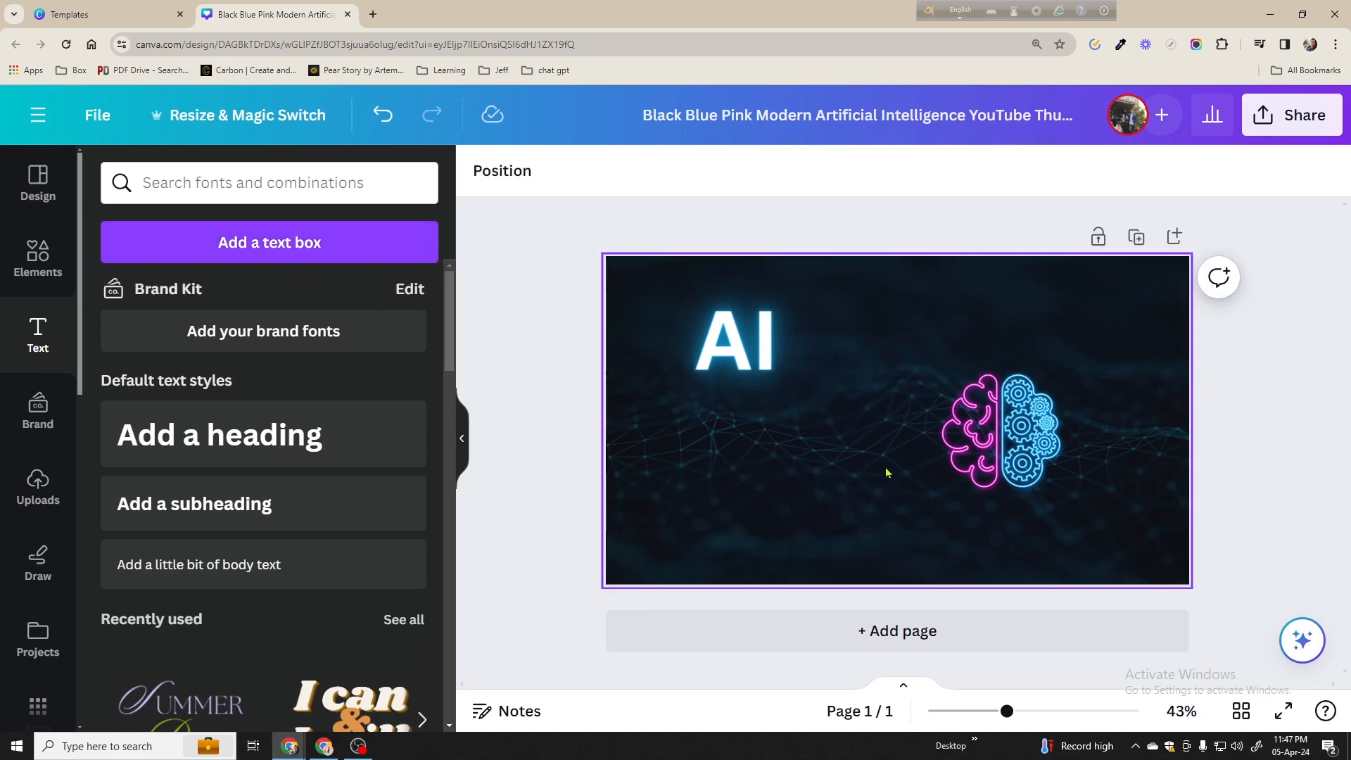
left_click(265, 431)
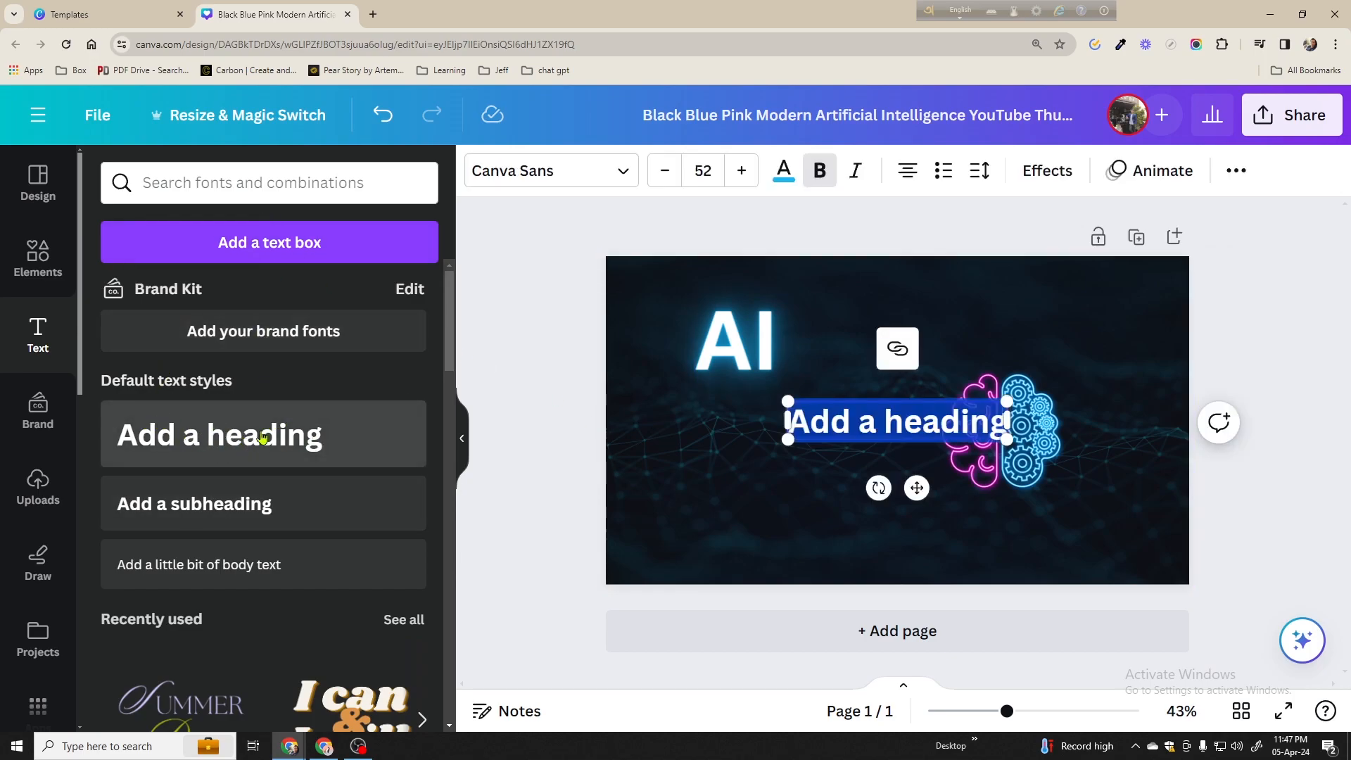
left_click(855, 457)
left_click_drag(852, 429, 776, 437)
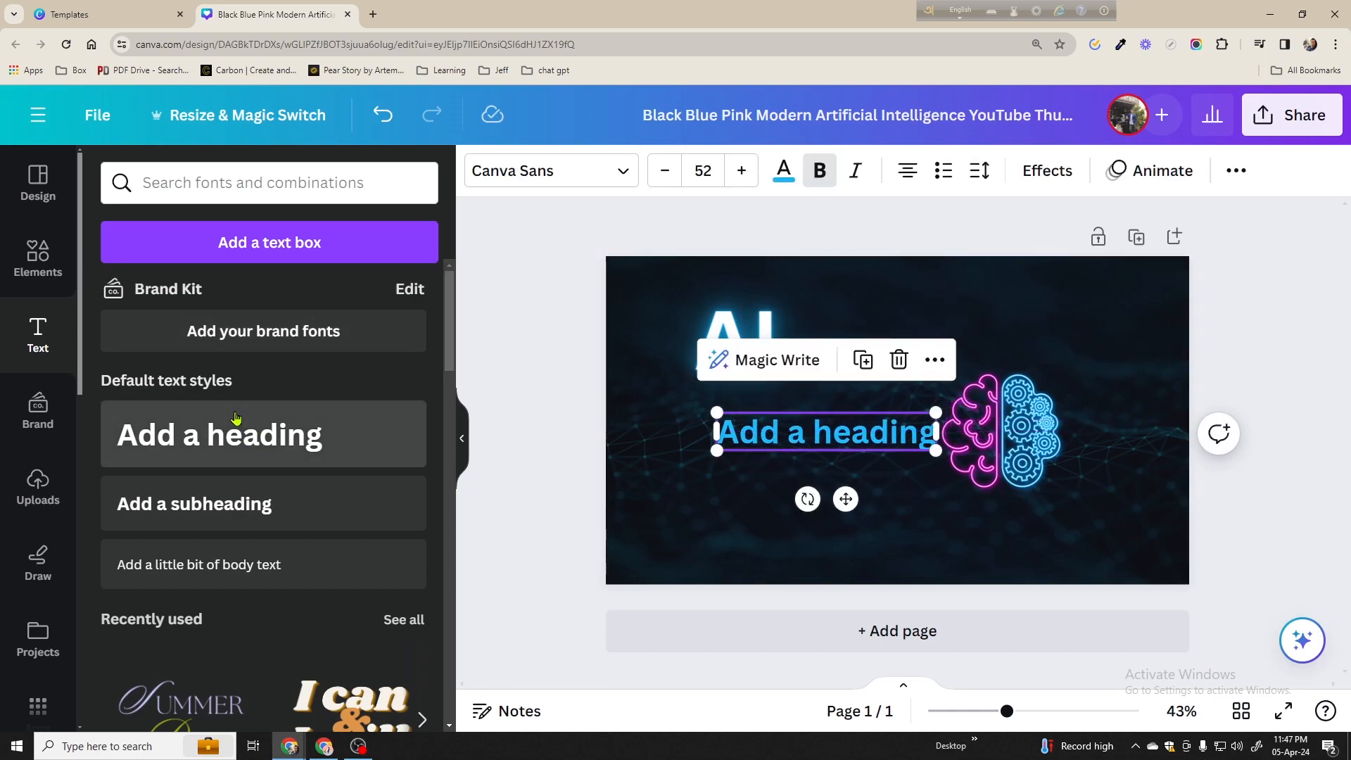
Change the heading's font to the uploaded Headline Bangla Unicode Italic
double_click(846, 434)
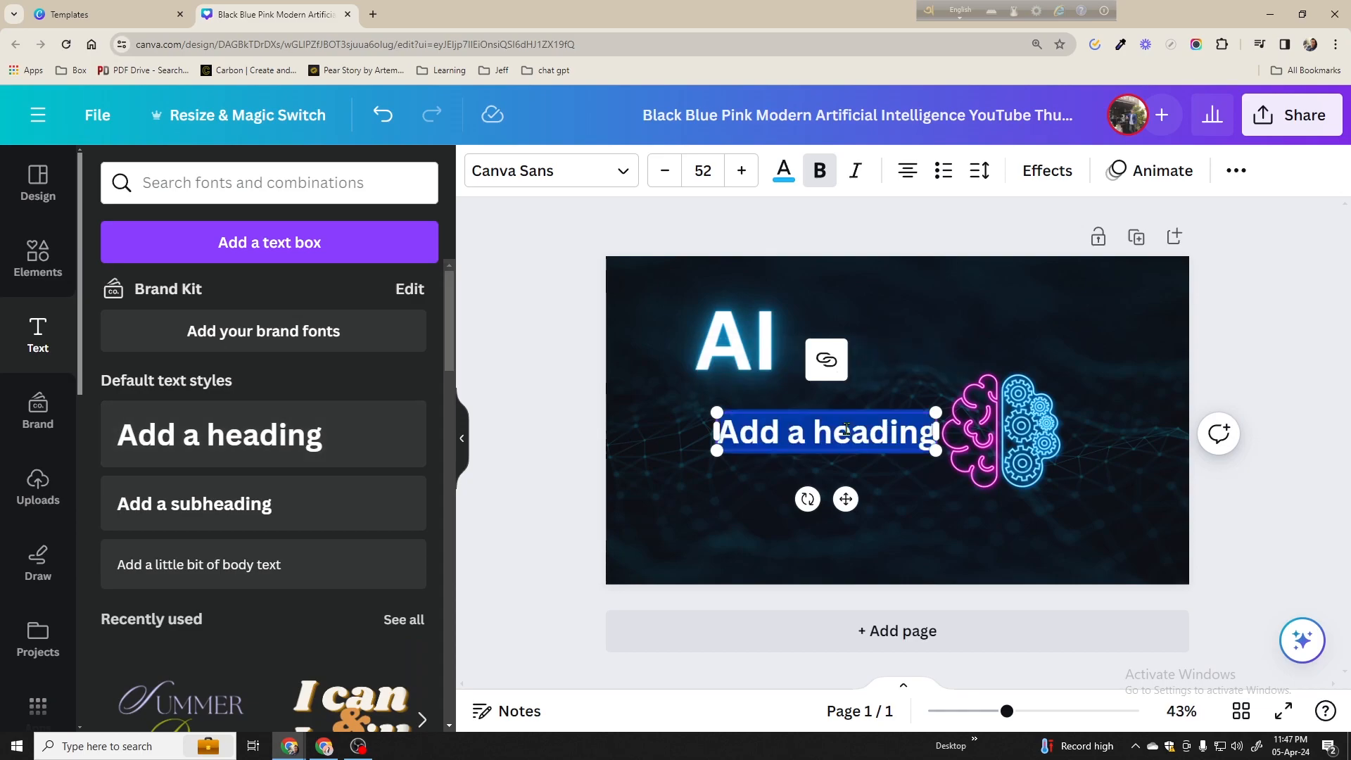
left_click(604, 174)
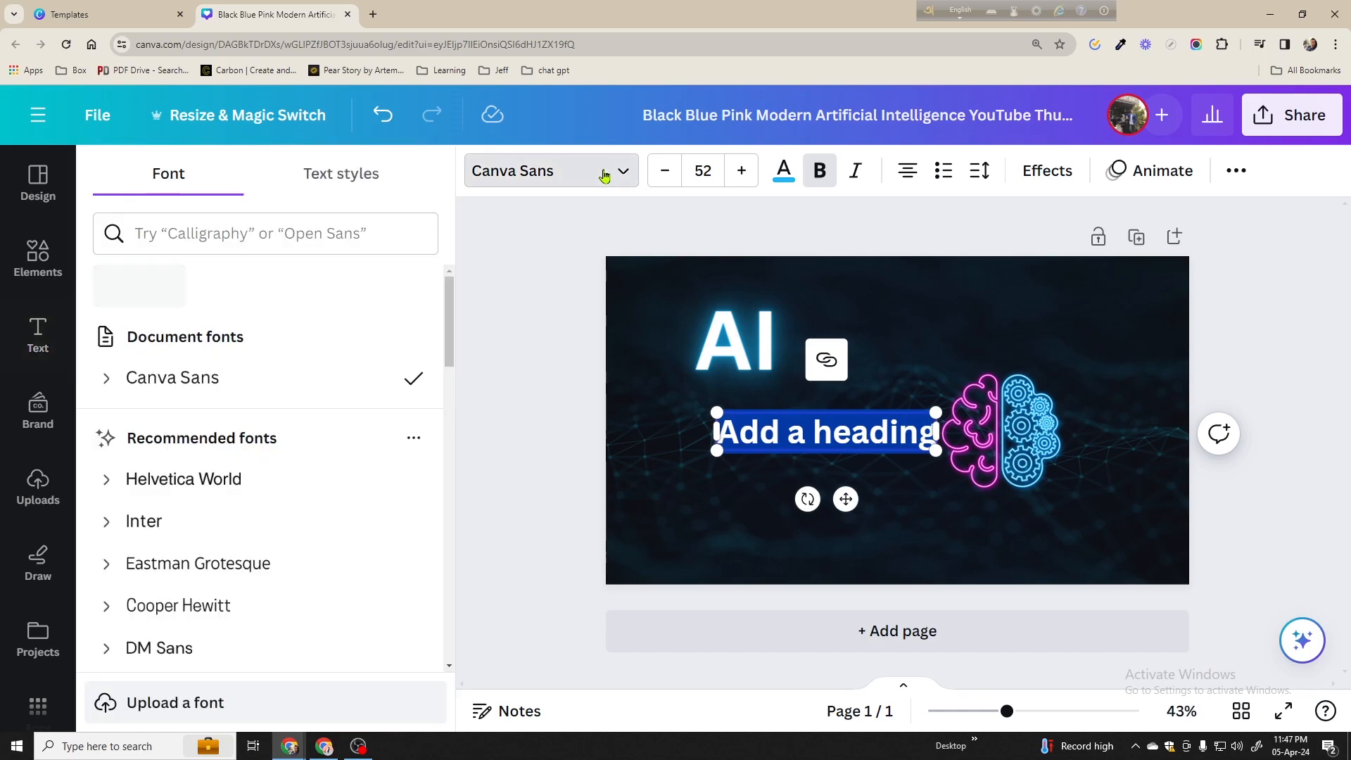
scroll(392, 290, "down", 2)
scroll(392, 292, "up", 2)
scroll(356, 311, "down", 4)
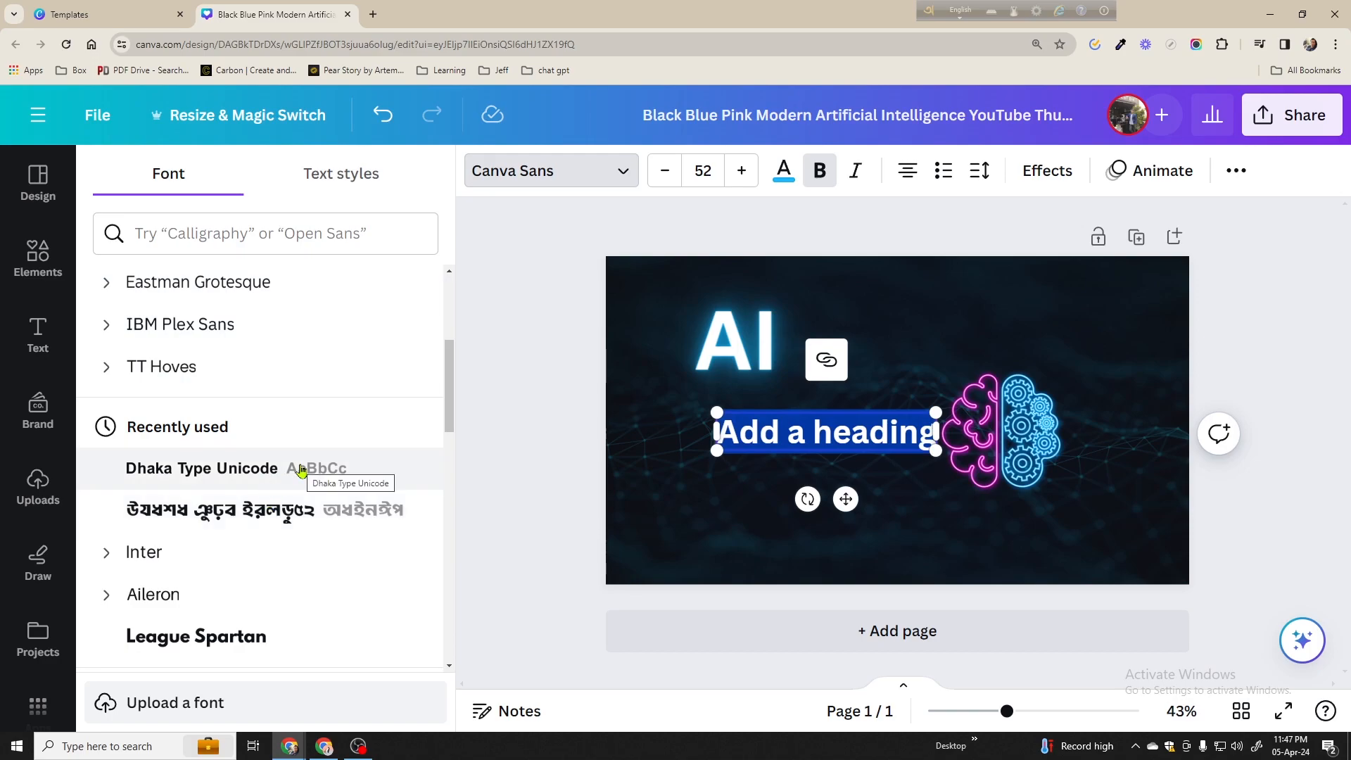
scroll(348, 476, "down", 4)
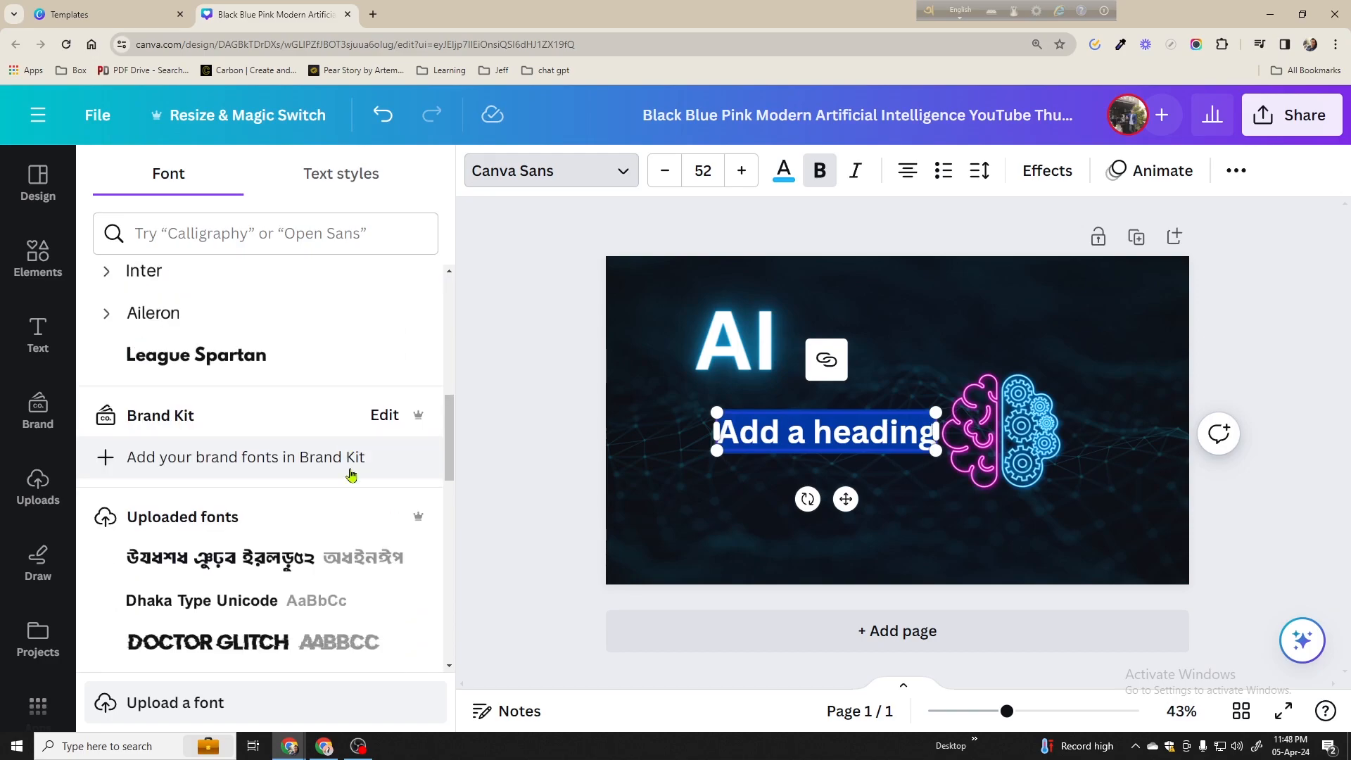
scroll(296, 479, "down", 2)
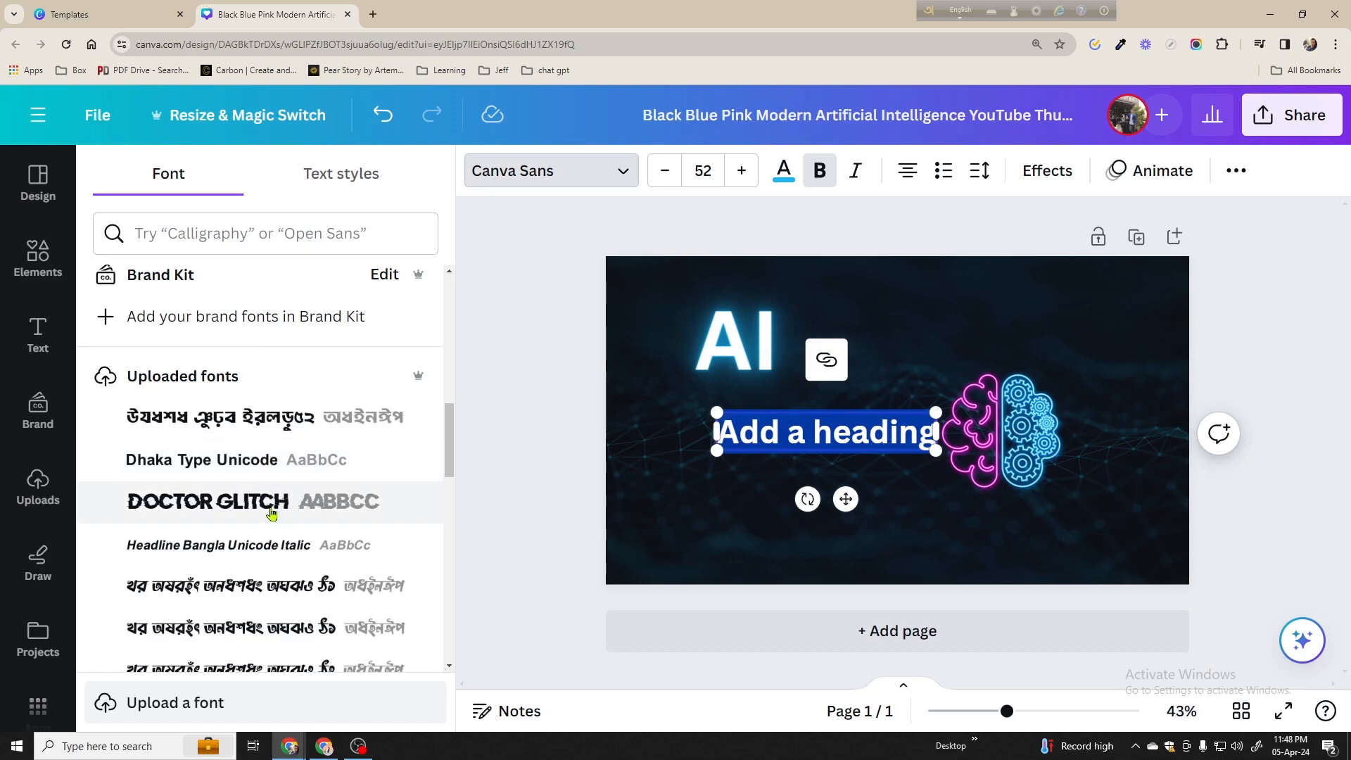
left_click(244, 555)
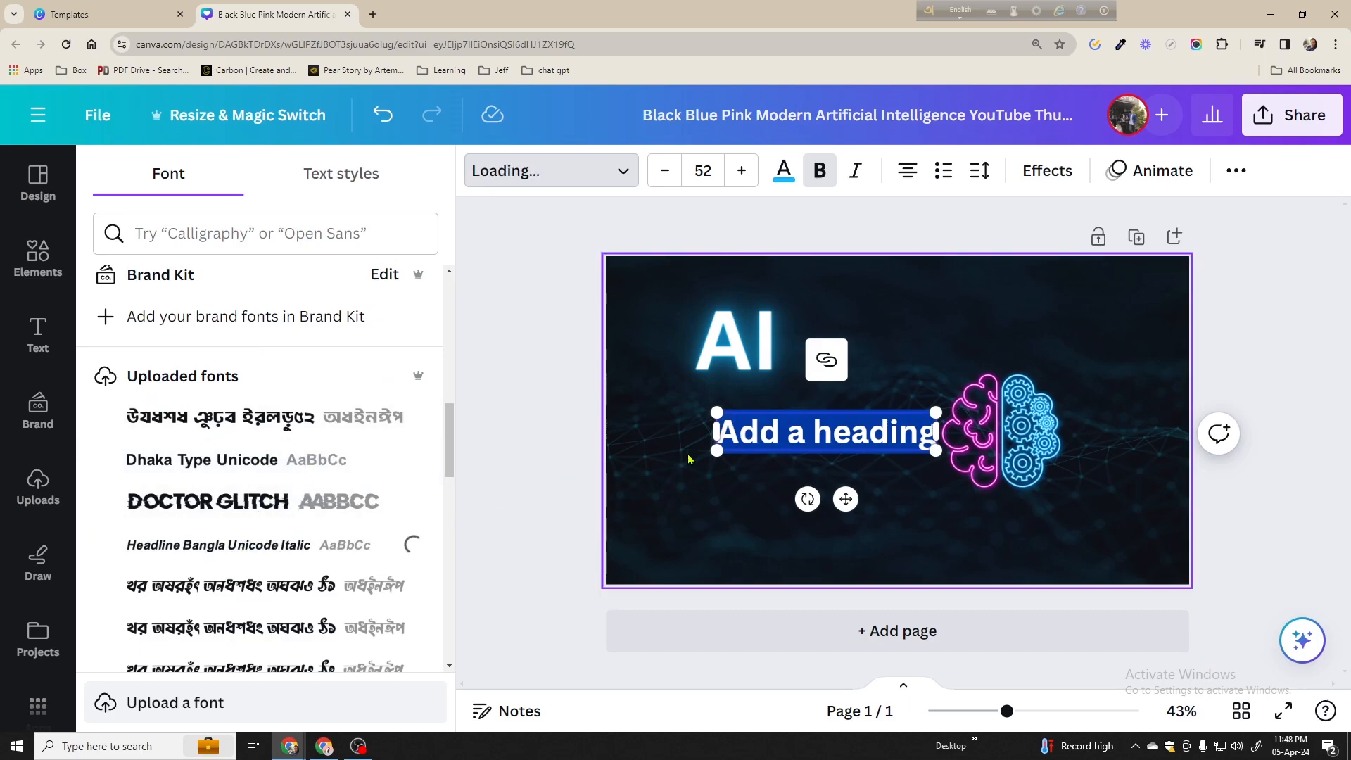
Replace the heading's placeholder wording with the Bengali text "নাকি মানুষ"
left_click(811, 432)
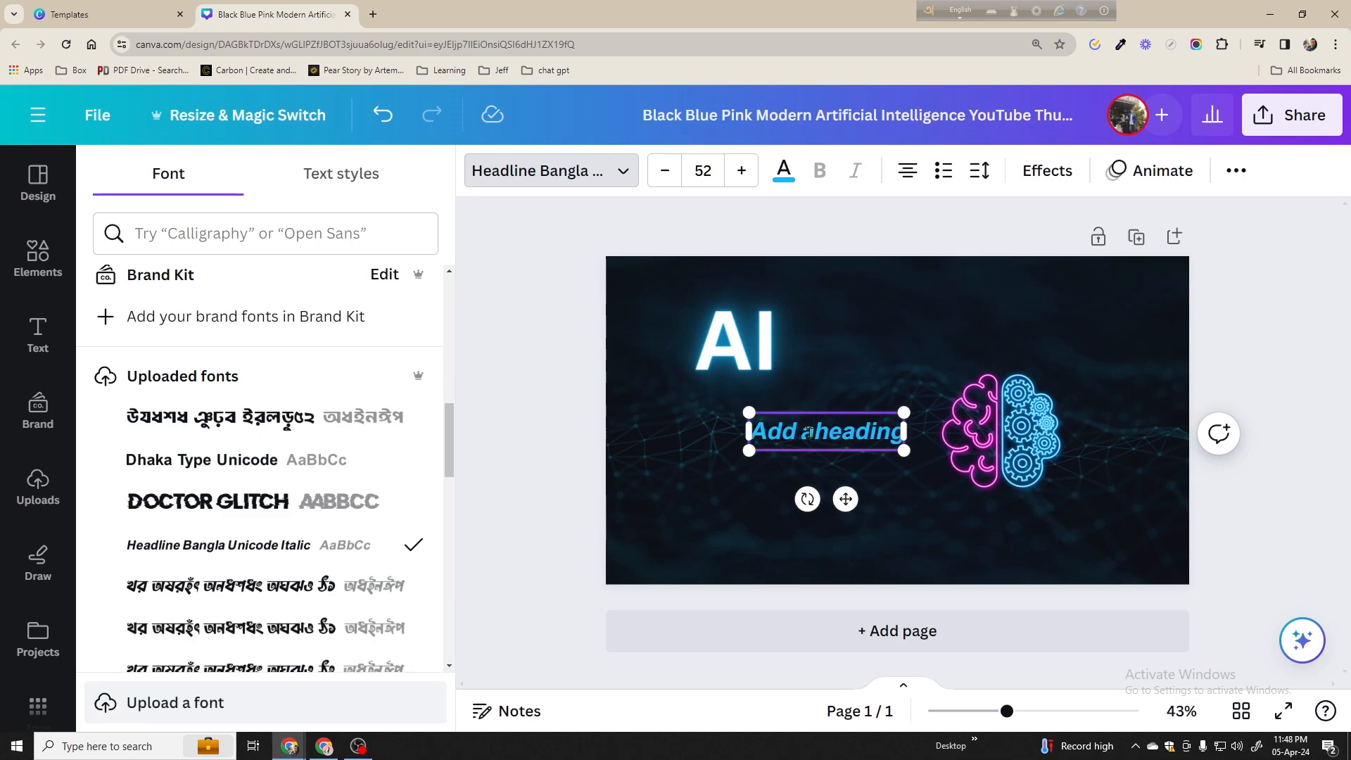
key("ctrl+a")
key("BackSpace")
type("ki")
key("BackSpace")
key("BackSpace")
key("Caps_Lock")
key("F12")
key("Caps_Lock")
type("naki ma")
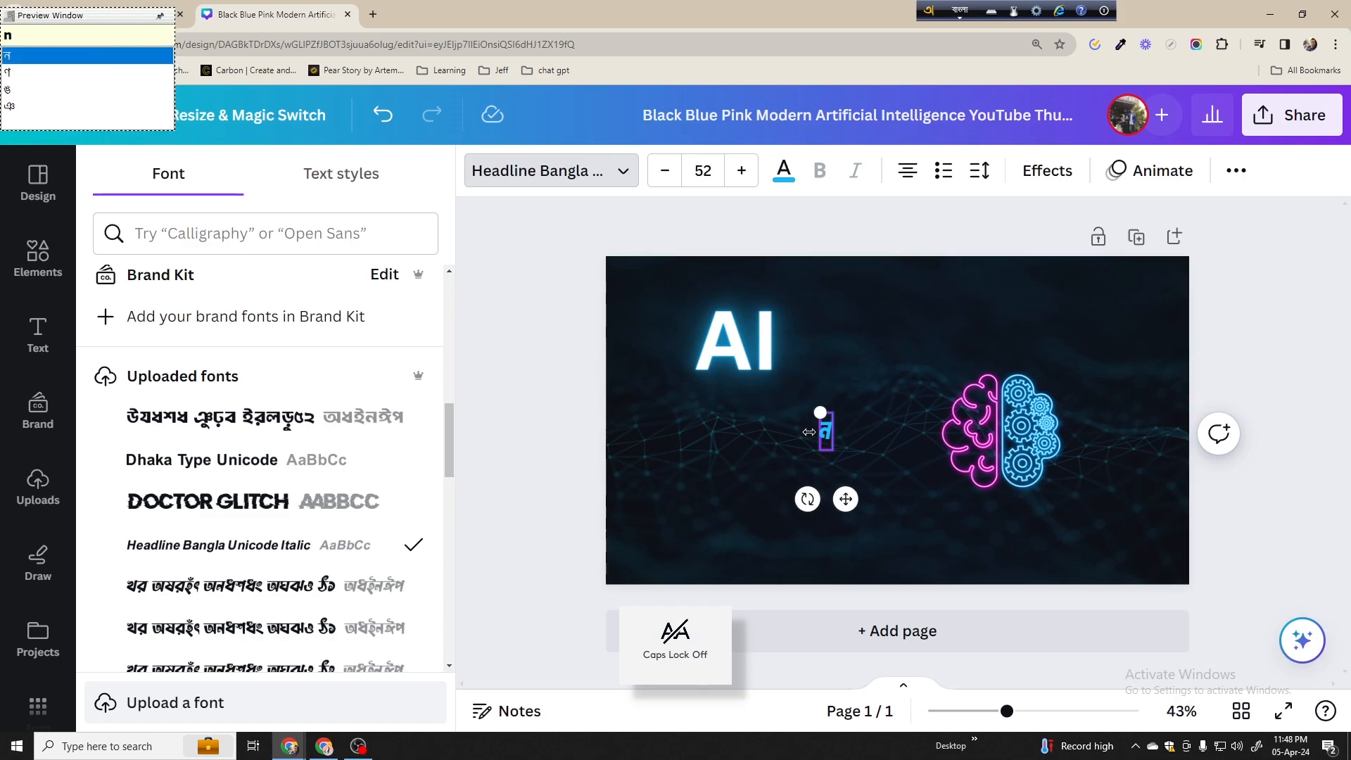
type("nush")
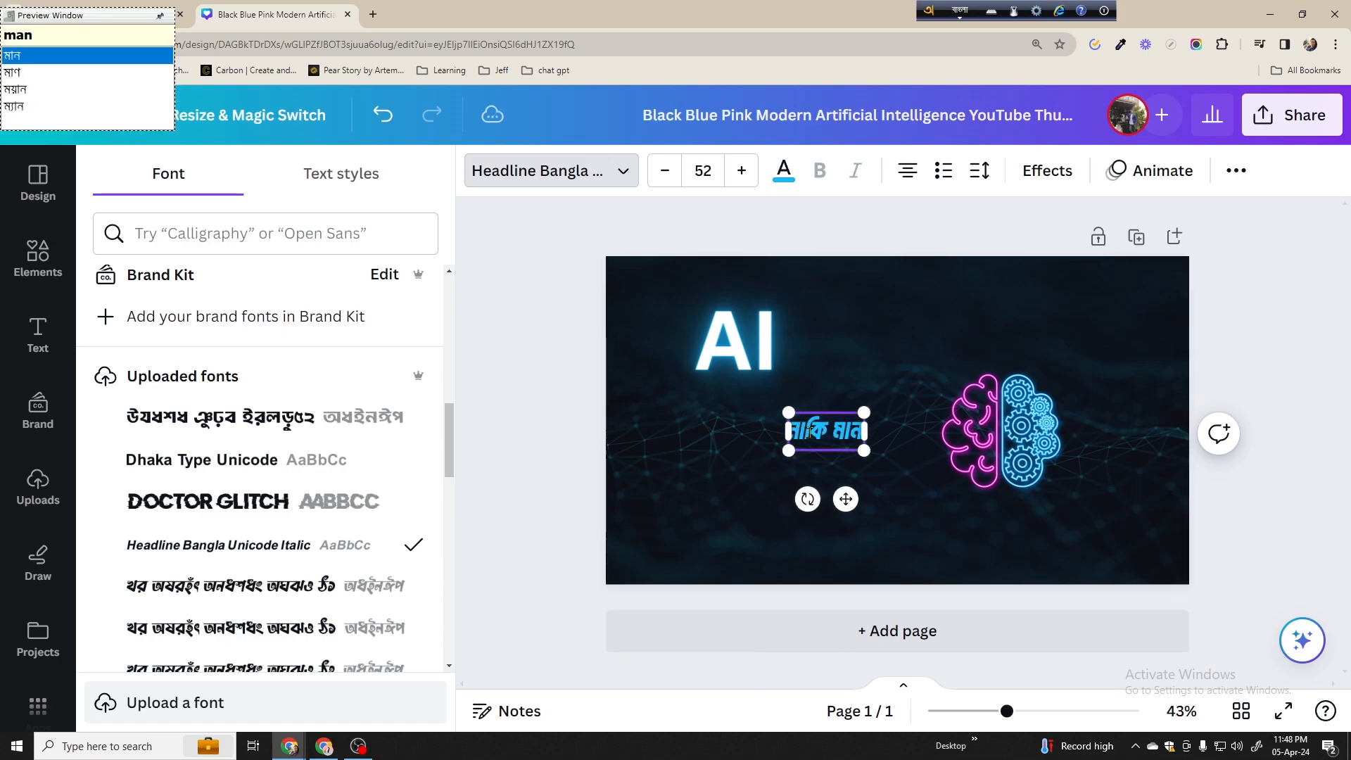
key("Escape")
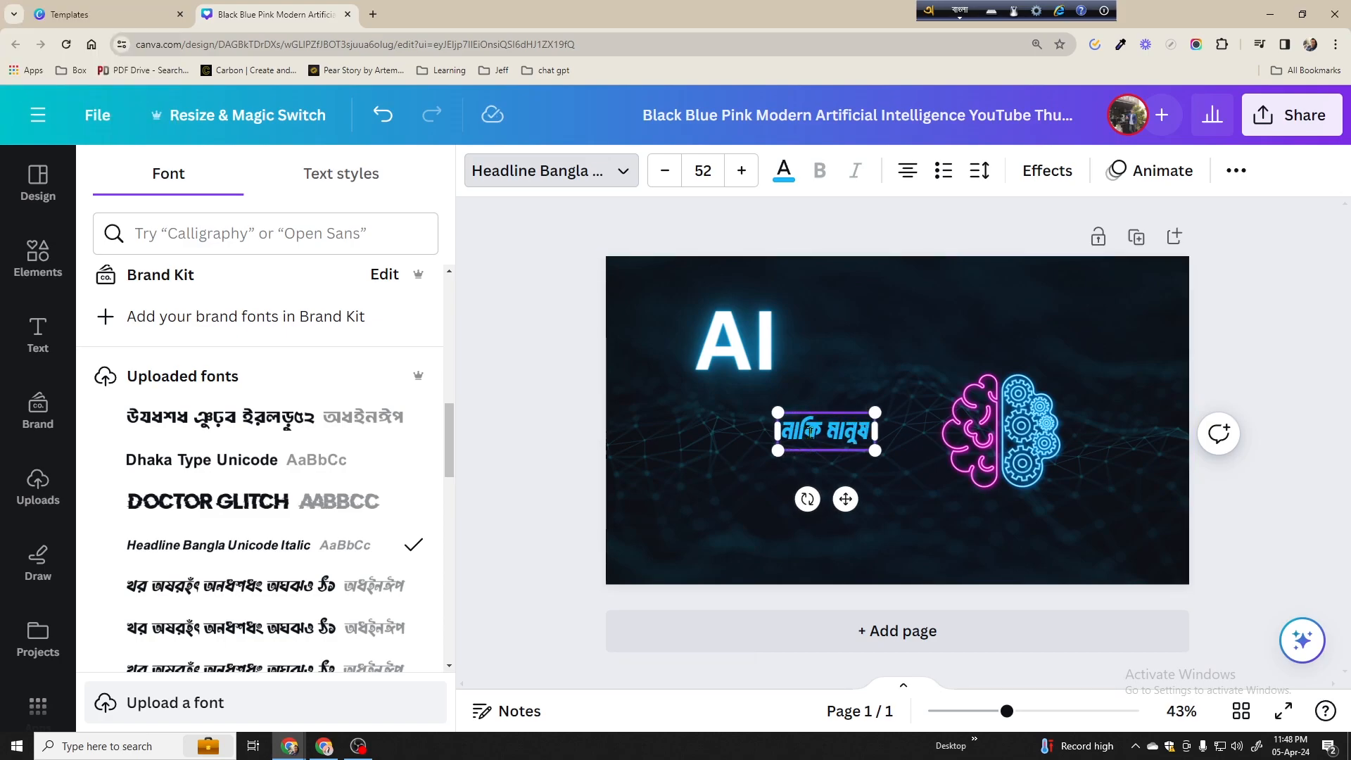
left_click(757, 441)
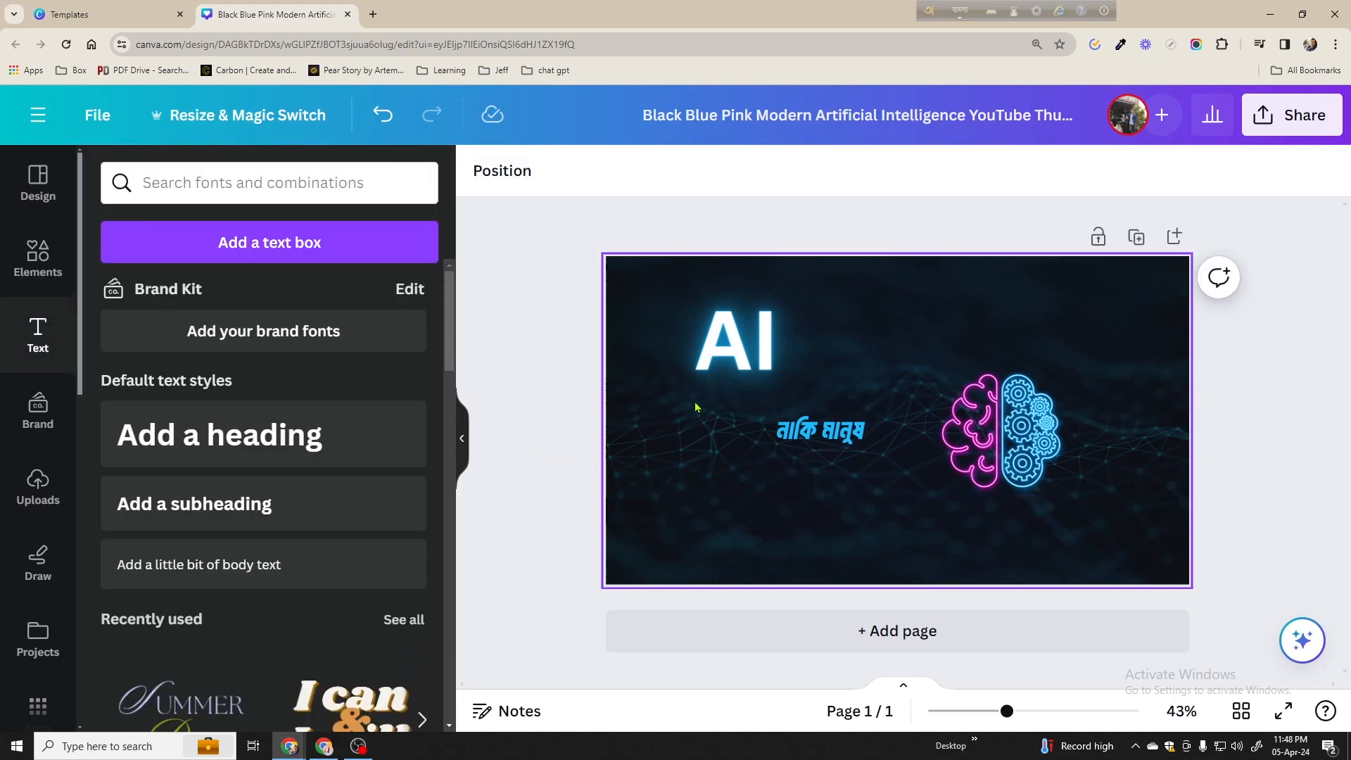
Enlarge the Bengali text to about size 99, add a question mark at its end and nudge it under the AI text
left_click(848, 442)
left_click_drag(874, 451, 806, 443)
left_click_drag(901, 443, 891, 444)
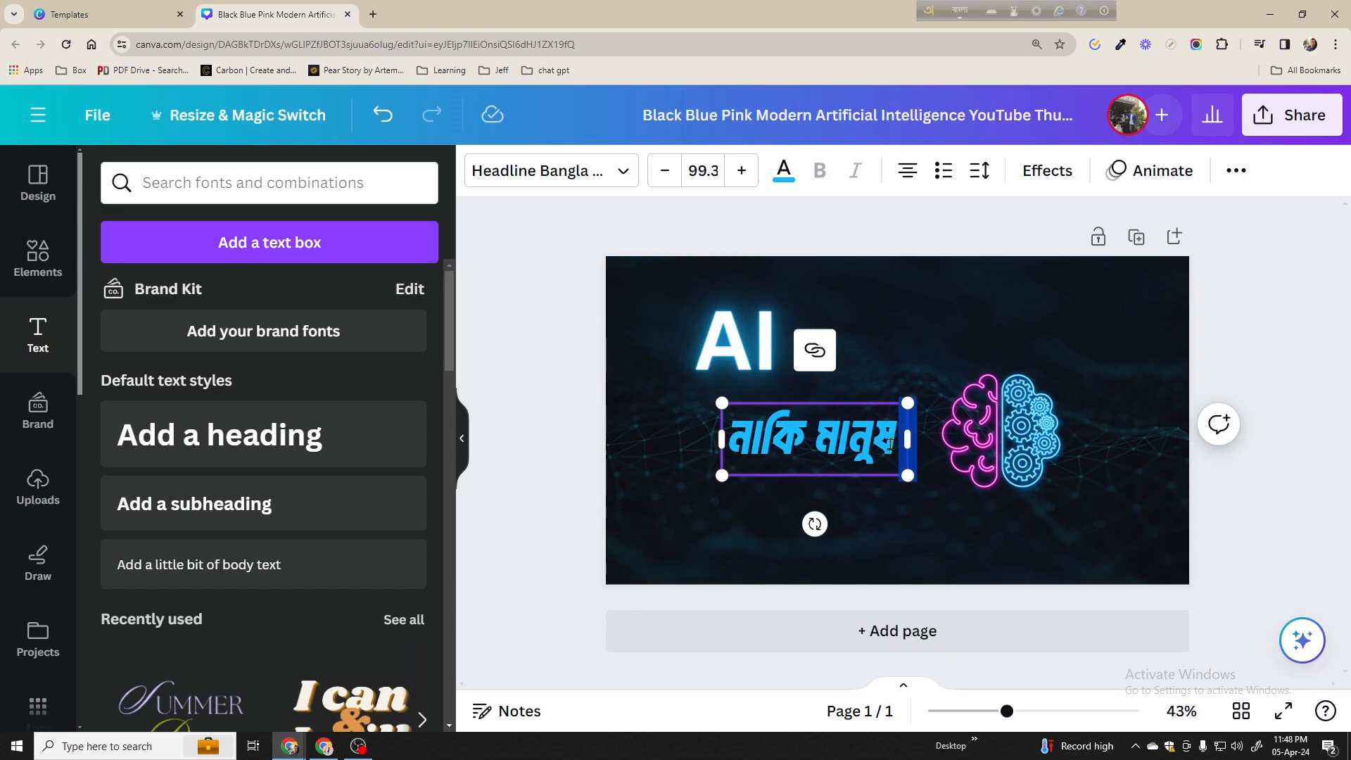
type("?")
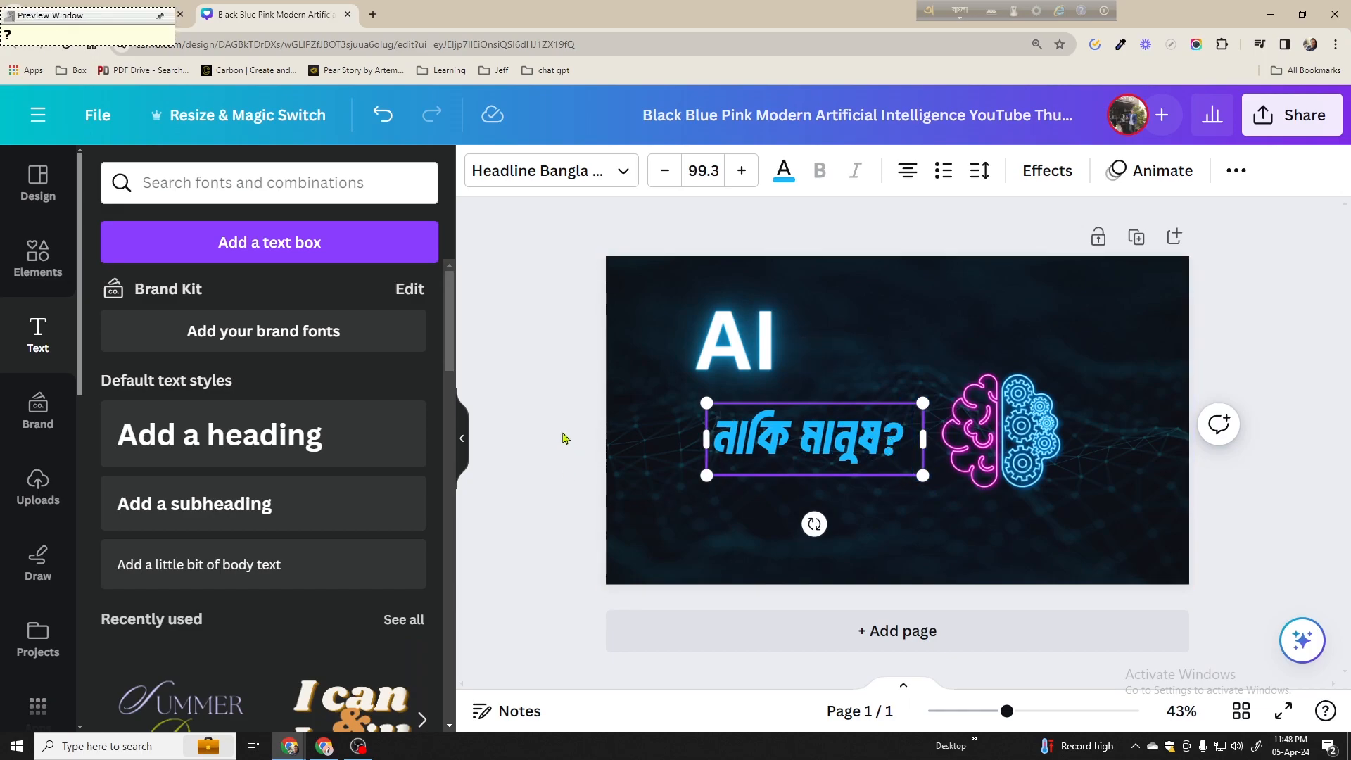
left_click(564, 441)
left_click(787, 434)
left_click_drag(788, 433, 772, 432)
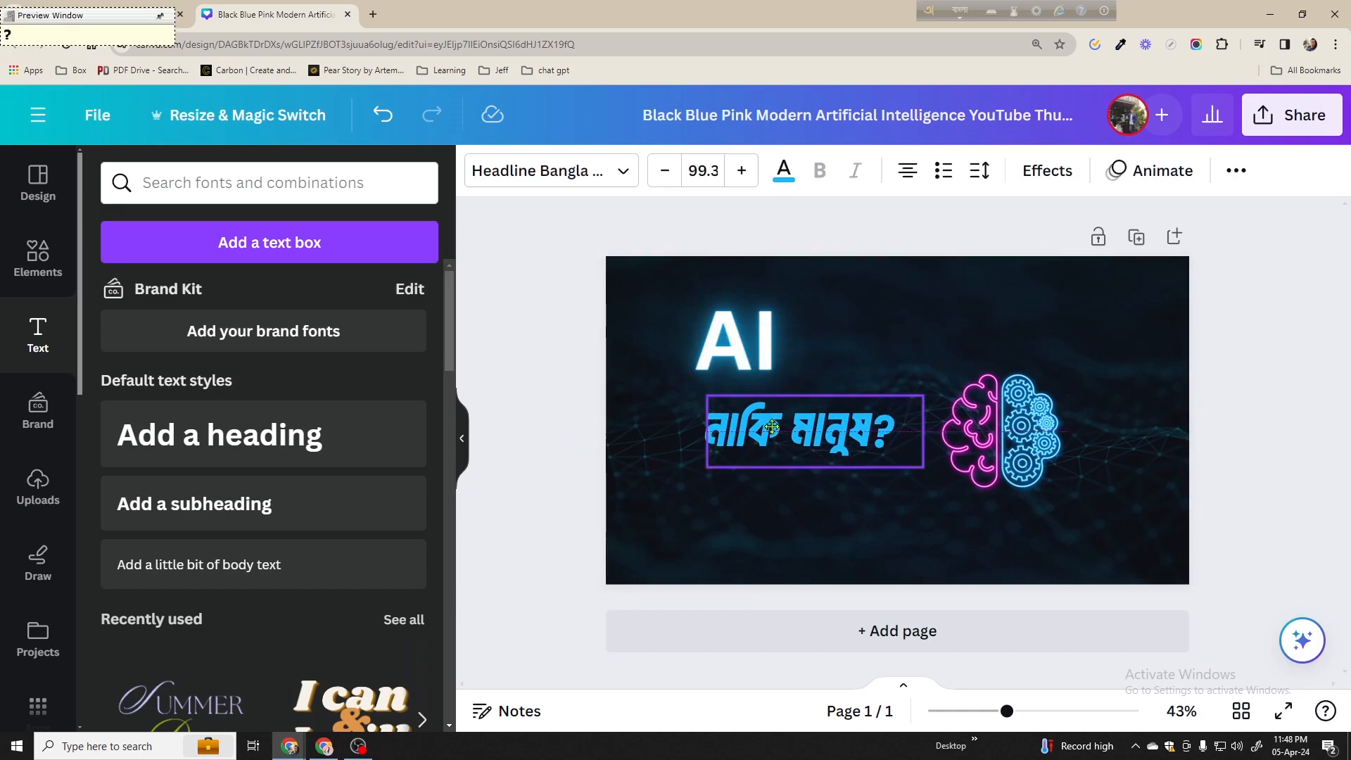
left_click(551, 403)
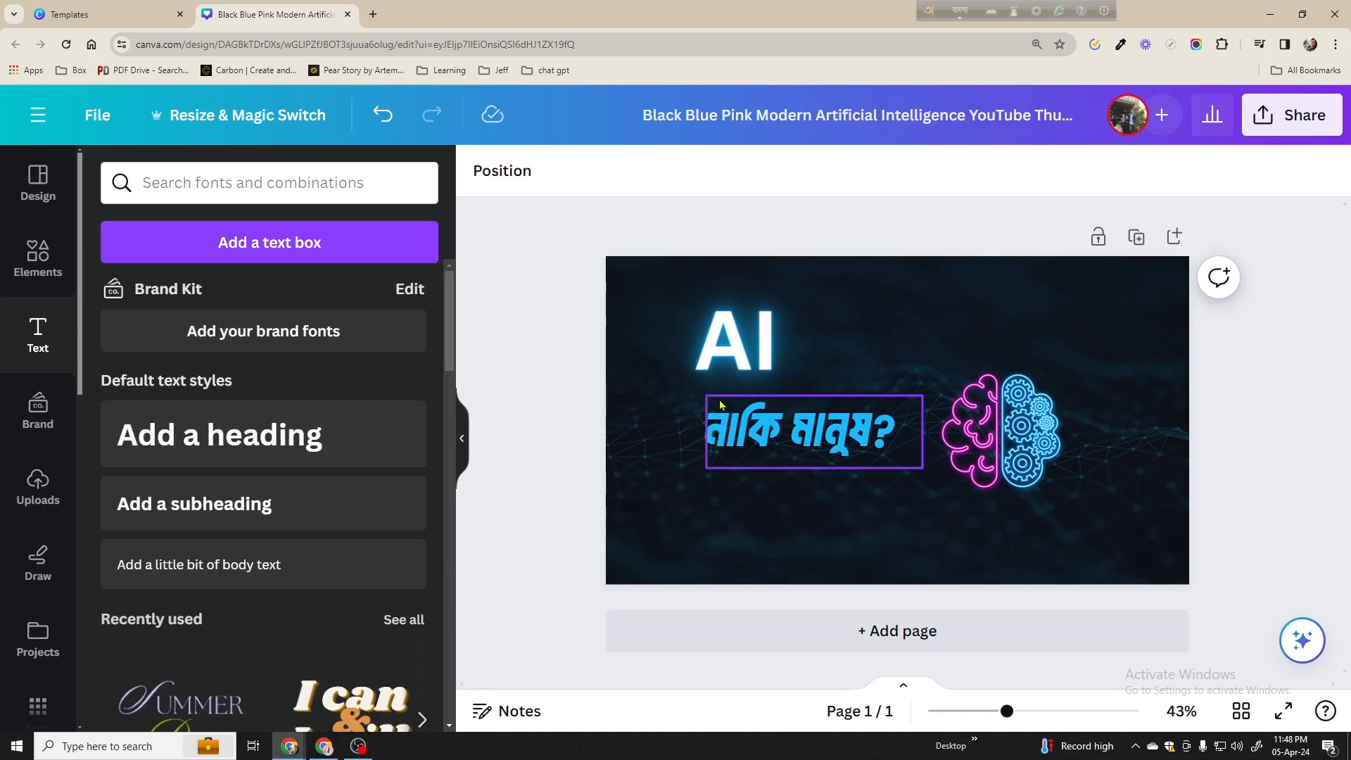
Enlarge the Bengali text to about size 133, align it under the AI text and move the brain graphic beside AI
left_click(985, 433)
left_click(880, 433)
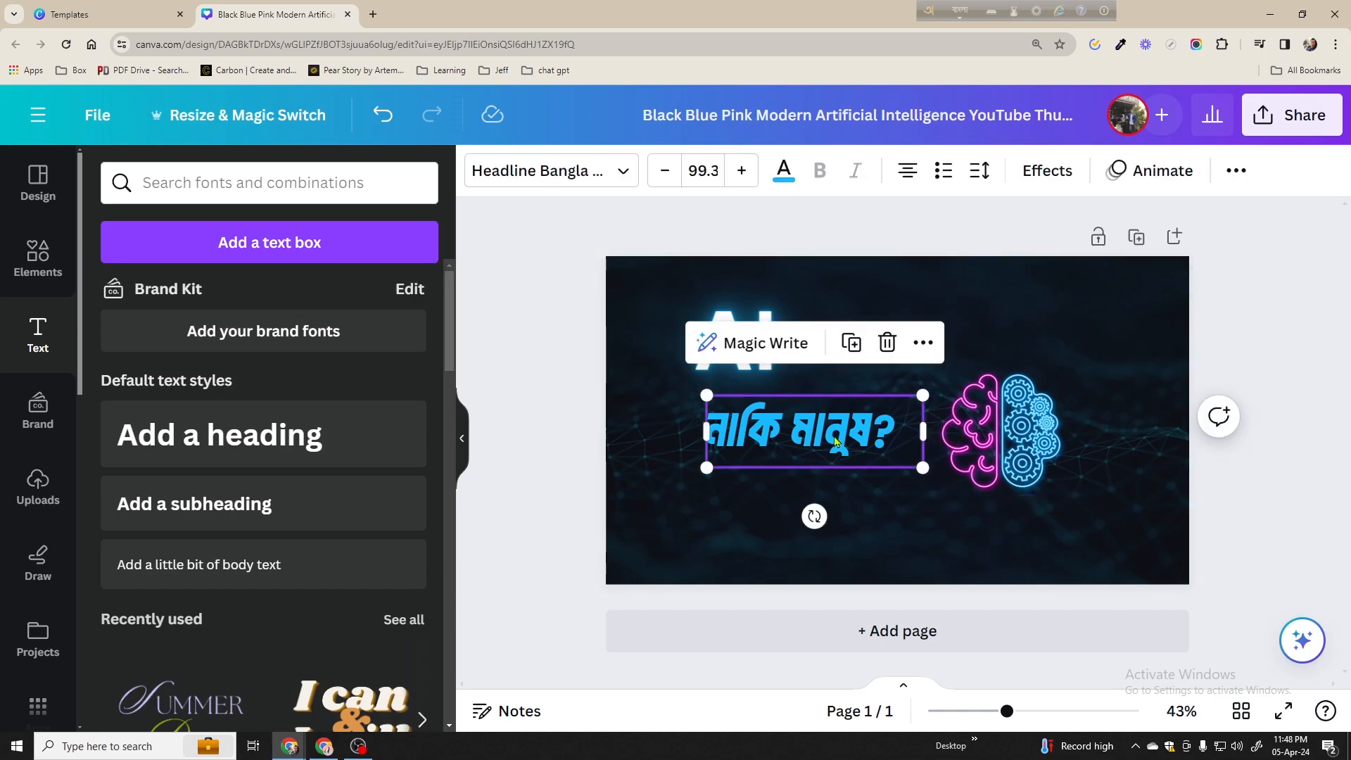
left_click(889, 429)
left_click_drag(927, 396, 1001, 370)
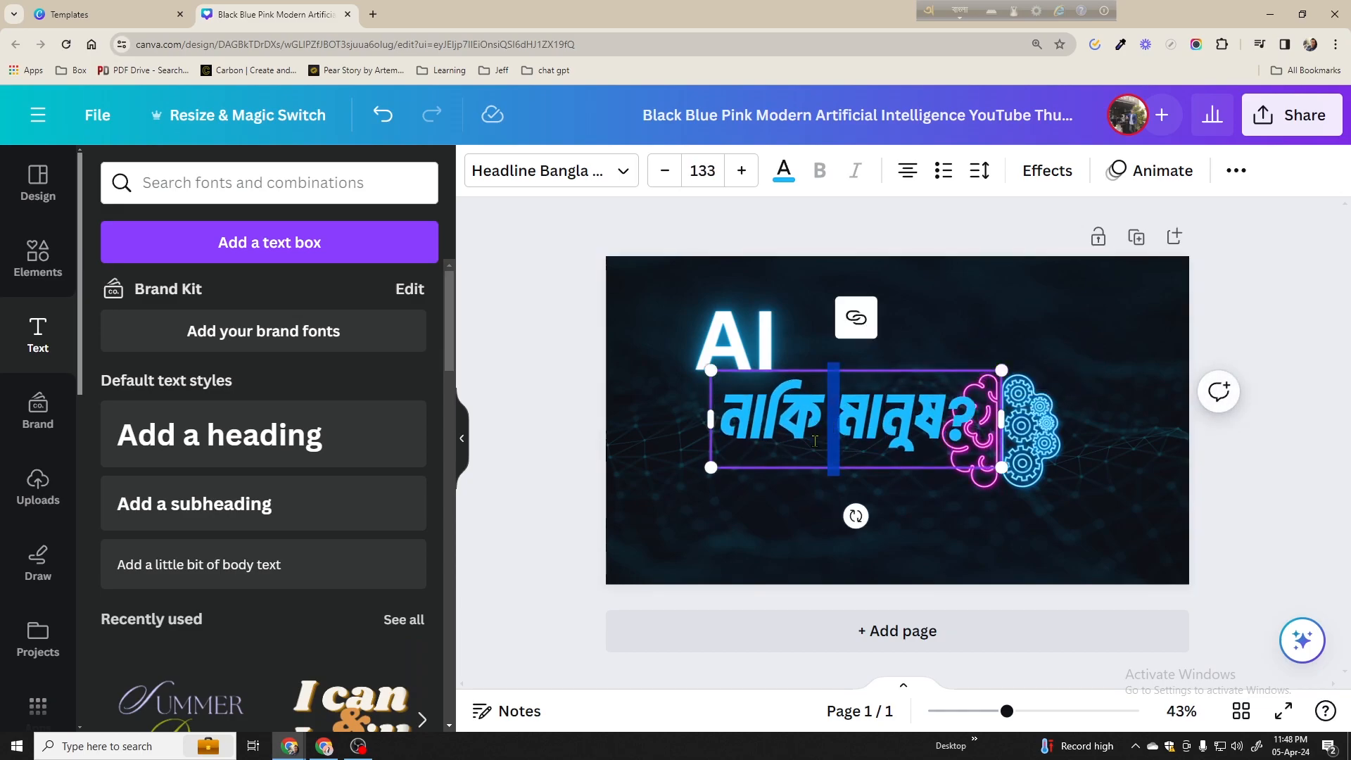
left_click_drag(803, 427, 788, 439)
left_click_drag(1011, 445, 839, 362)
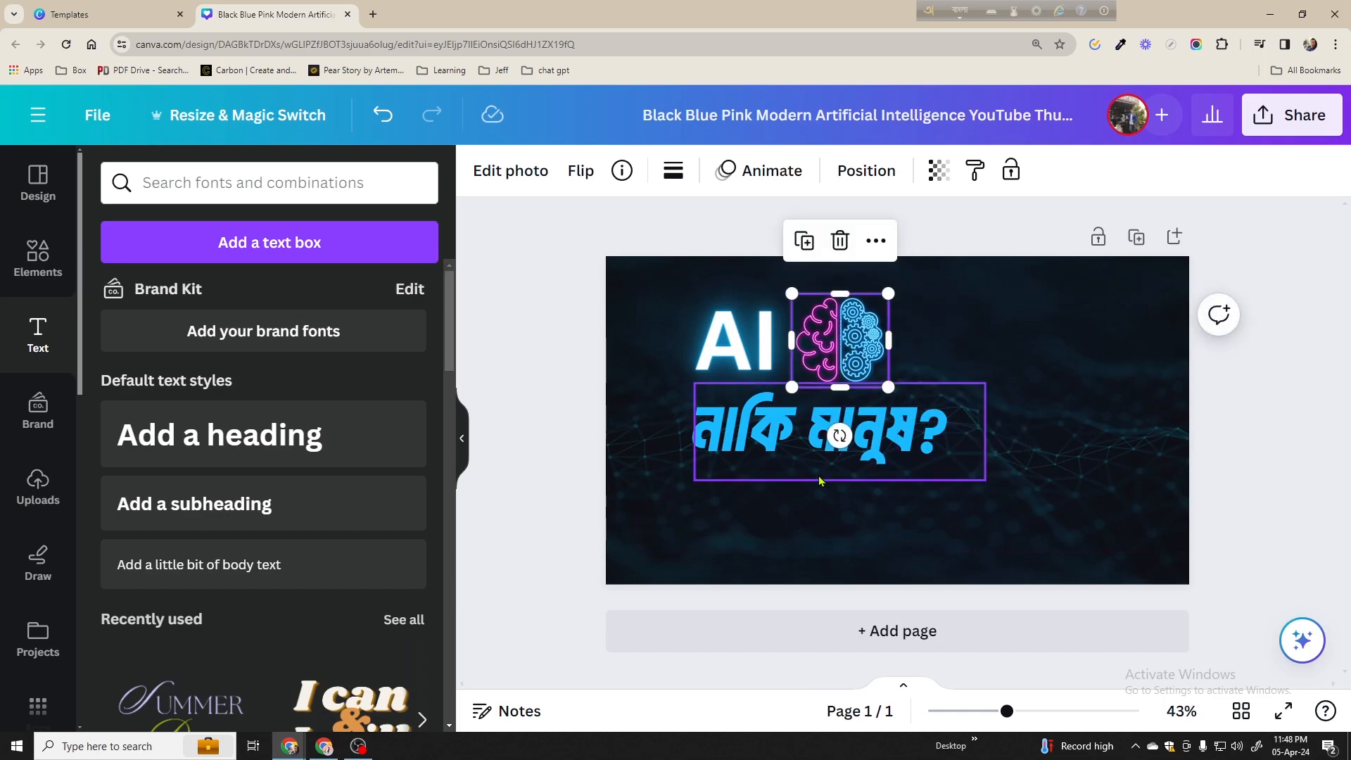
Enlarge the Bengali text further to about size 167, keeping it beneath the AI text and brain graphic
left_click(796, 447)
left_click_drag(986, 479, 1046, 542)
left_click_drag(858, 448, 859, 447)
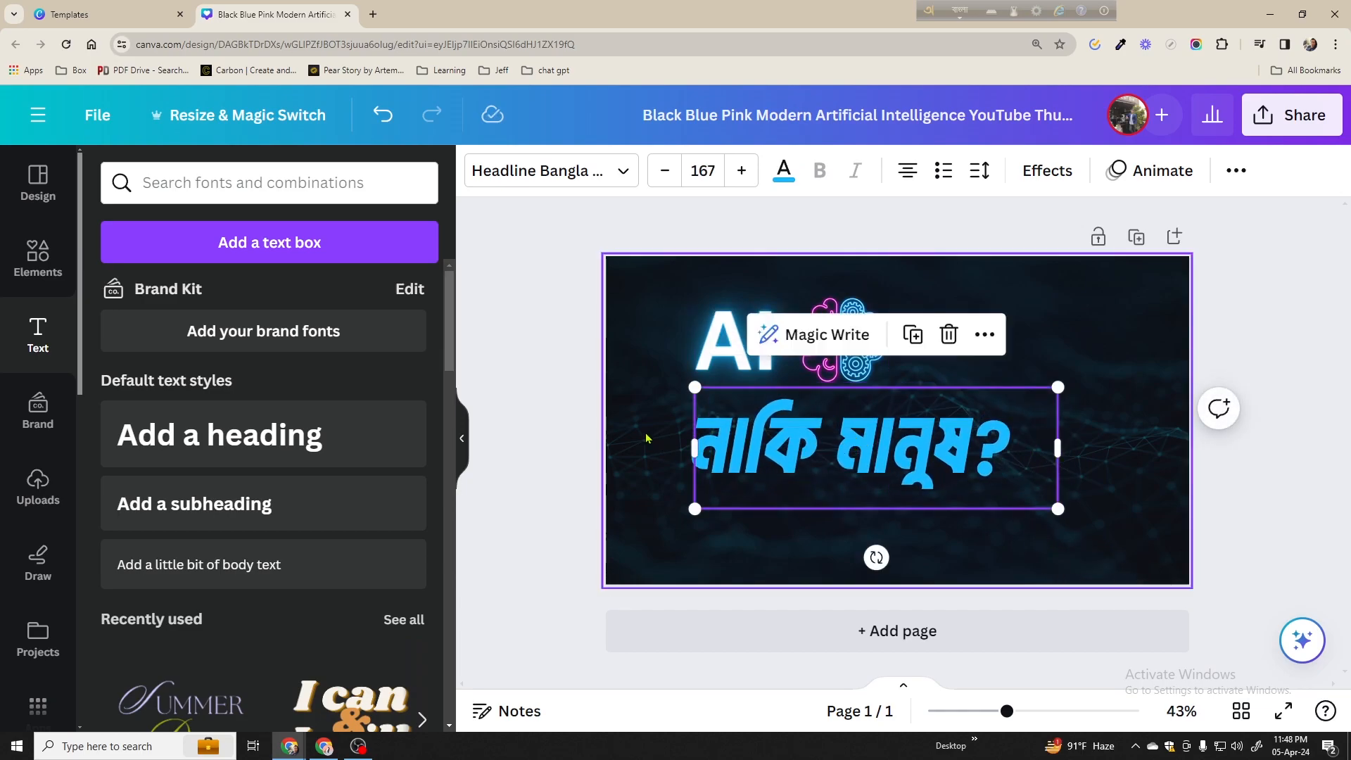
Change the Bengali text's color to the custom yellow #FFEF18
left_click(783, 171)
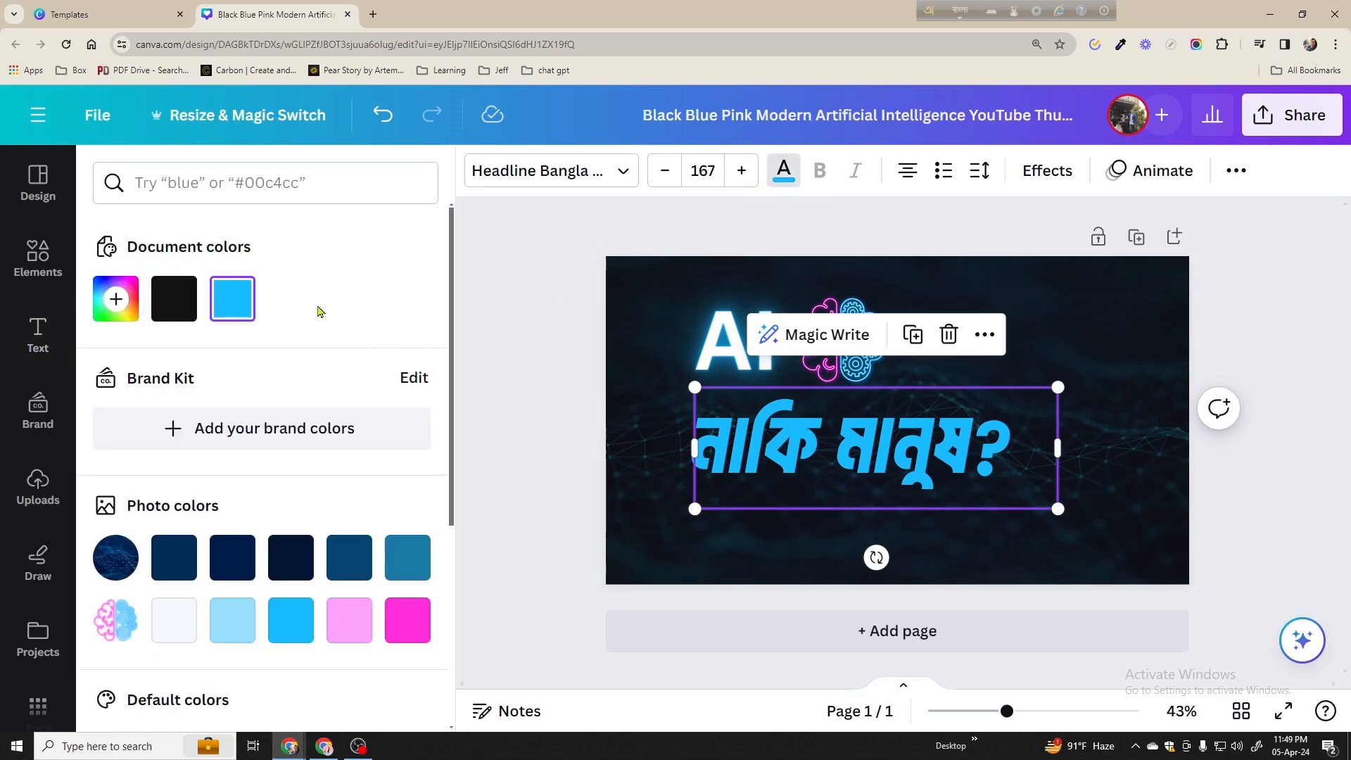
left_click(129, 306)
left_click(160, 483)
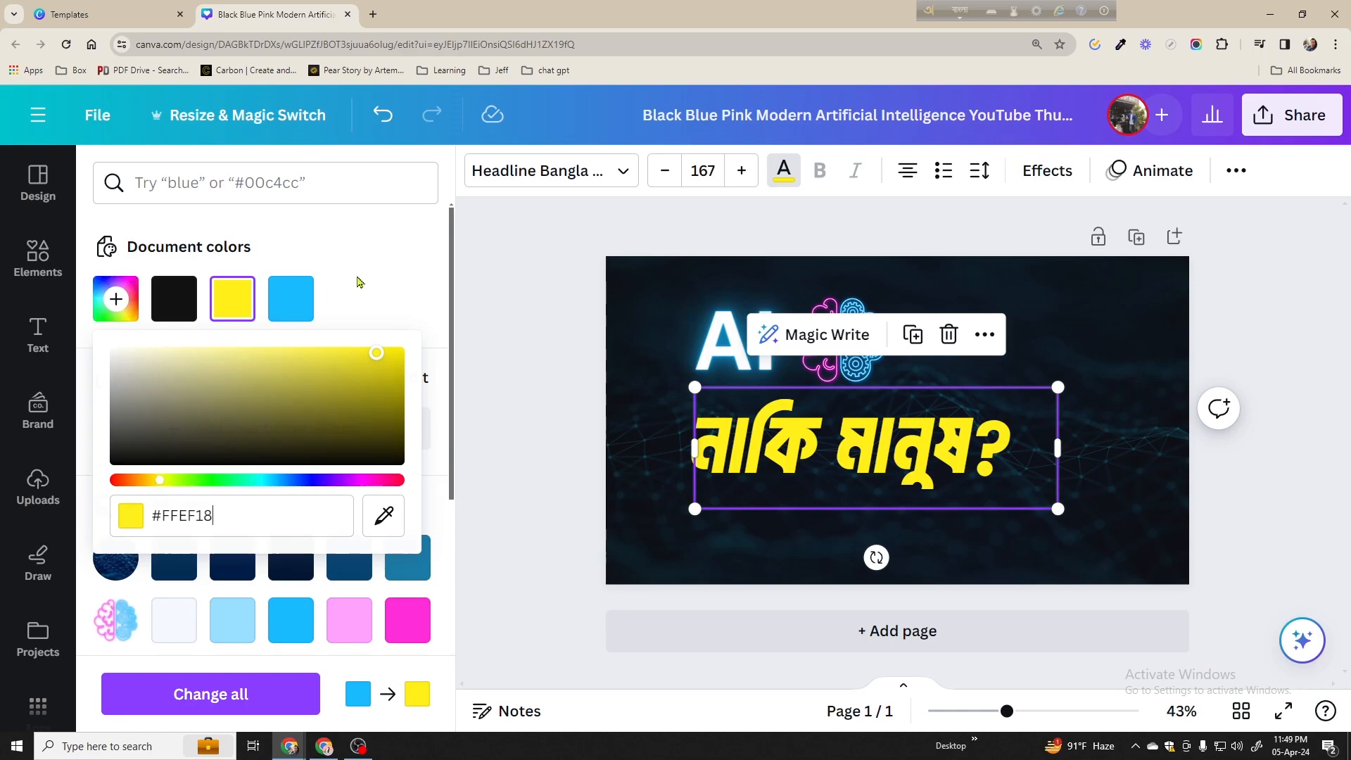
left_click(739, 444)
left_click(767, 447)
key("ctrl+a")
left_click(669, 429)
left_click(764, 449)
left_click(734, 460)
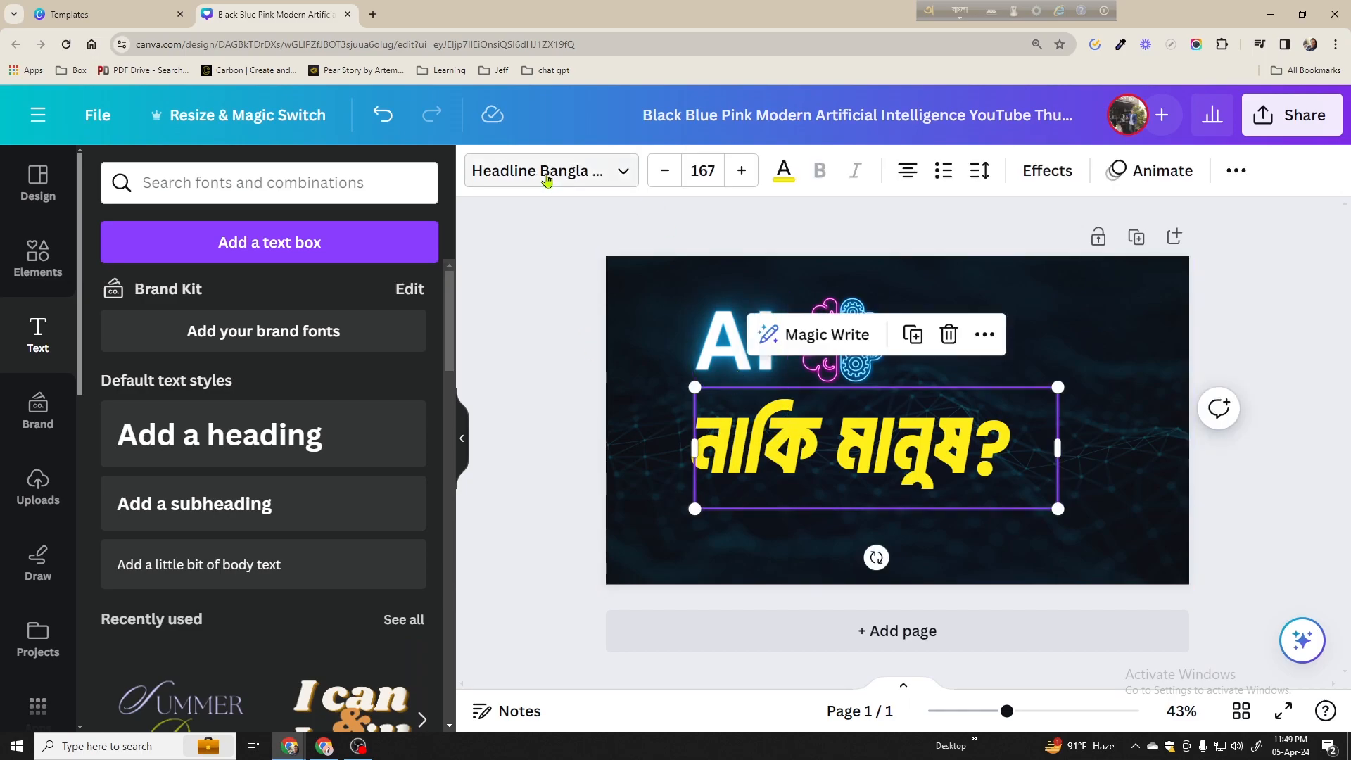
left_click(717, 486)
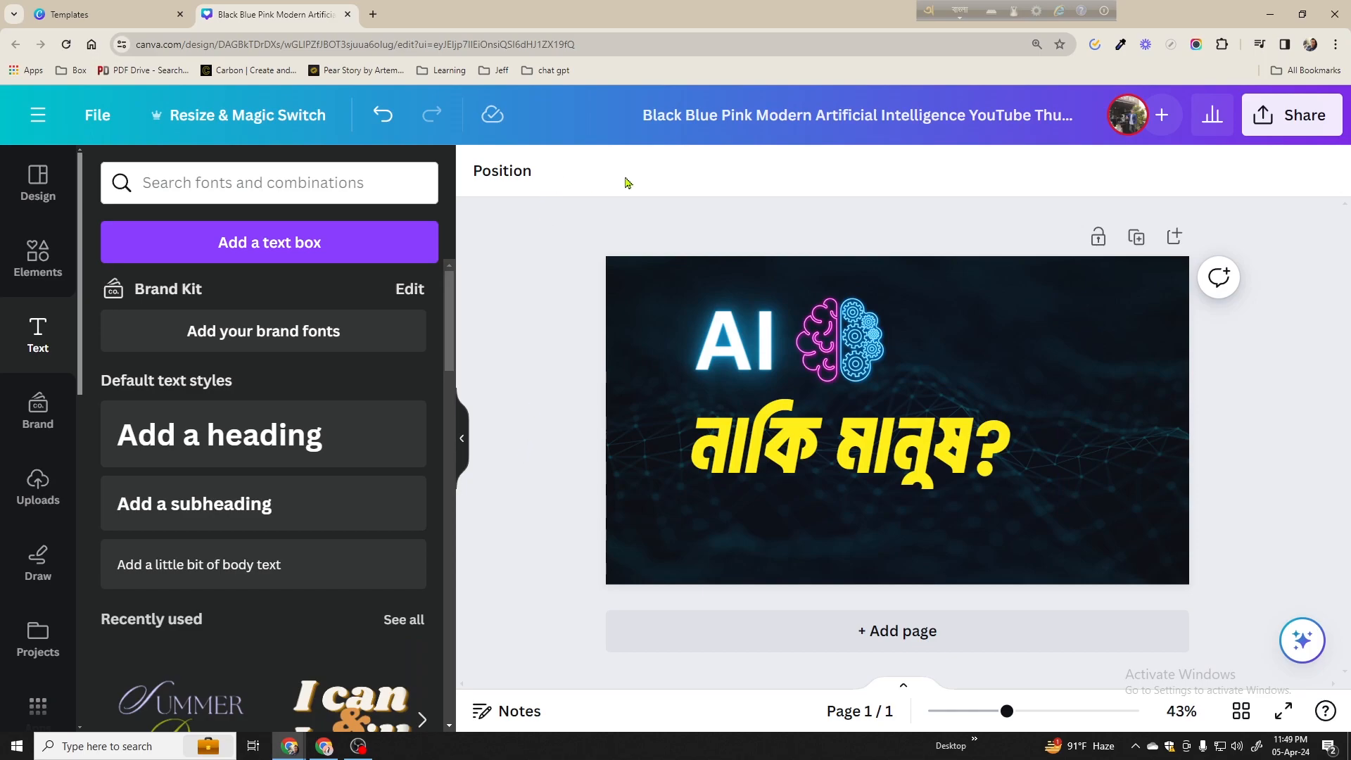
Try the Shadow and Lift effects on the Bengali text and set its effect style back to None
left_click(788, 430)
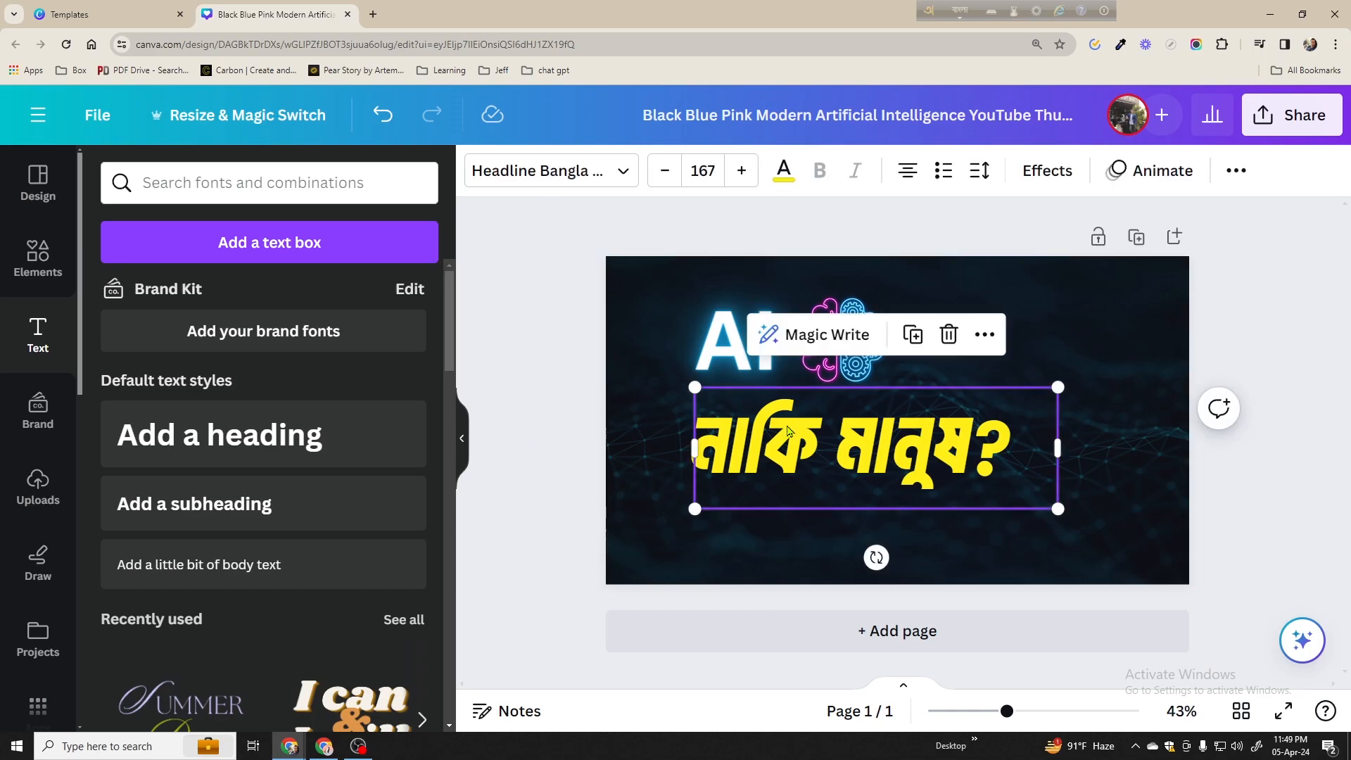
left_click_drag(643, 430, 821, 452)
left_click(1045, 169)
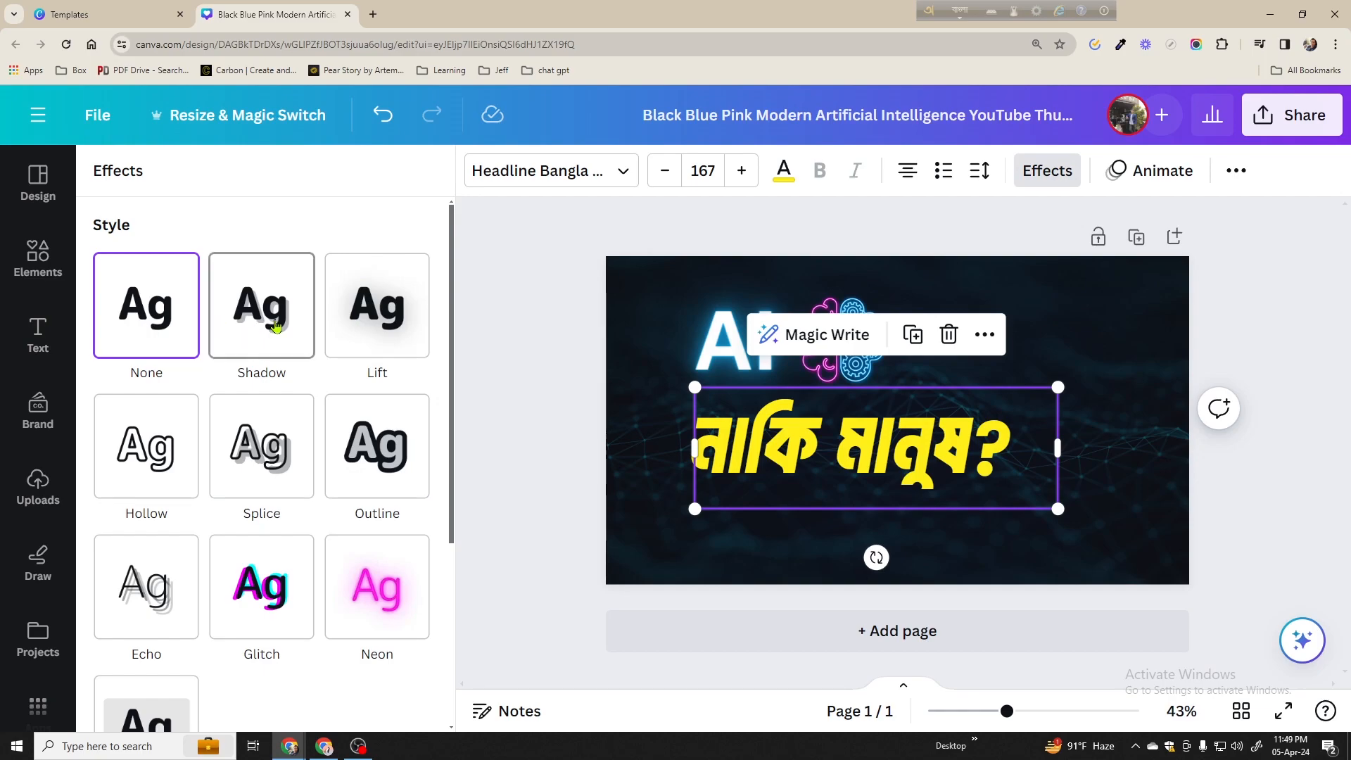
left_click(275, 326)
left_click(375, 338)
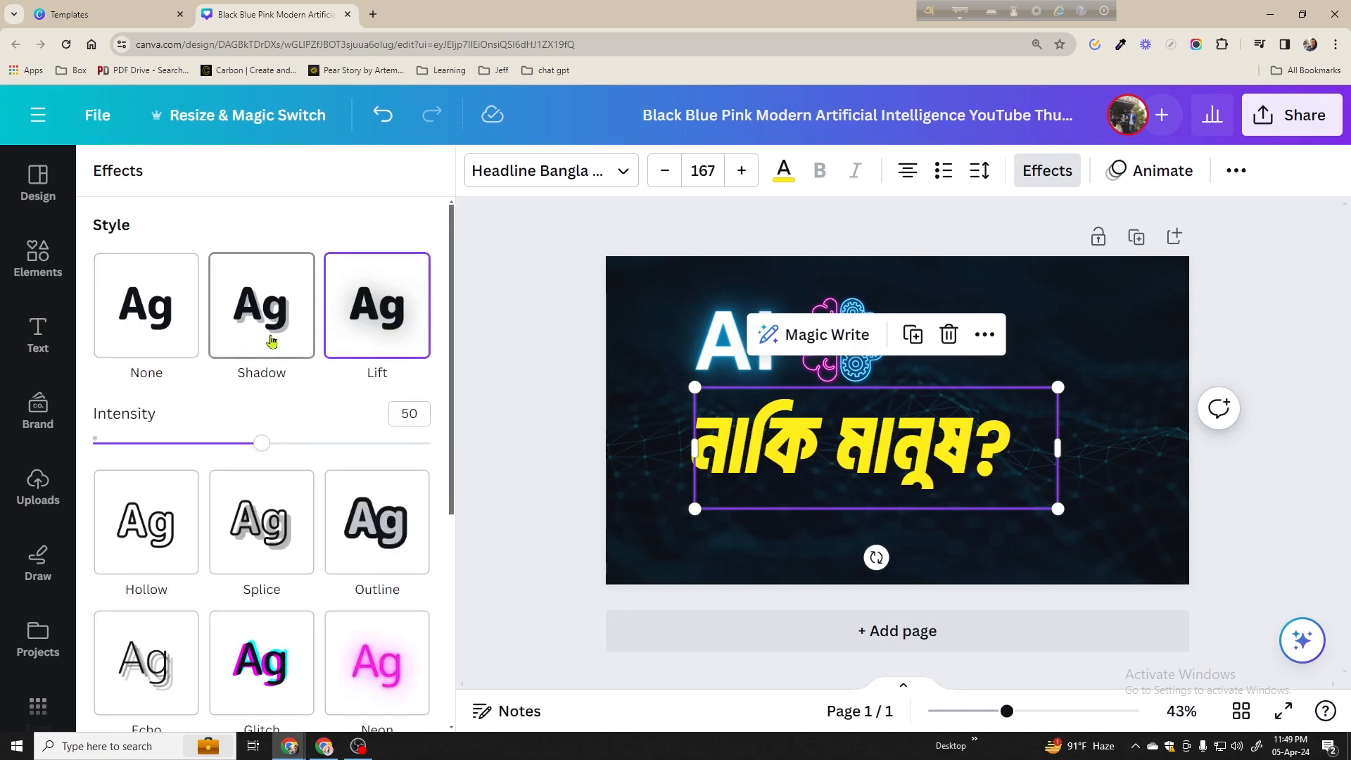
left_click(271, 341)
left_click(174, 337)
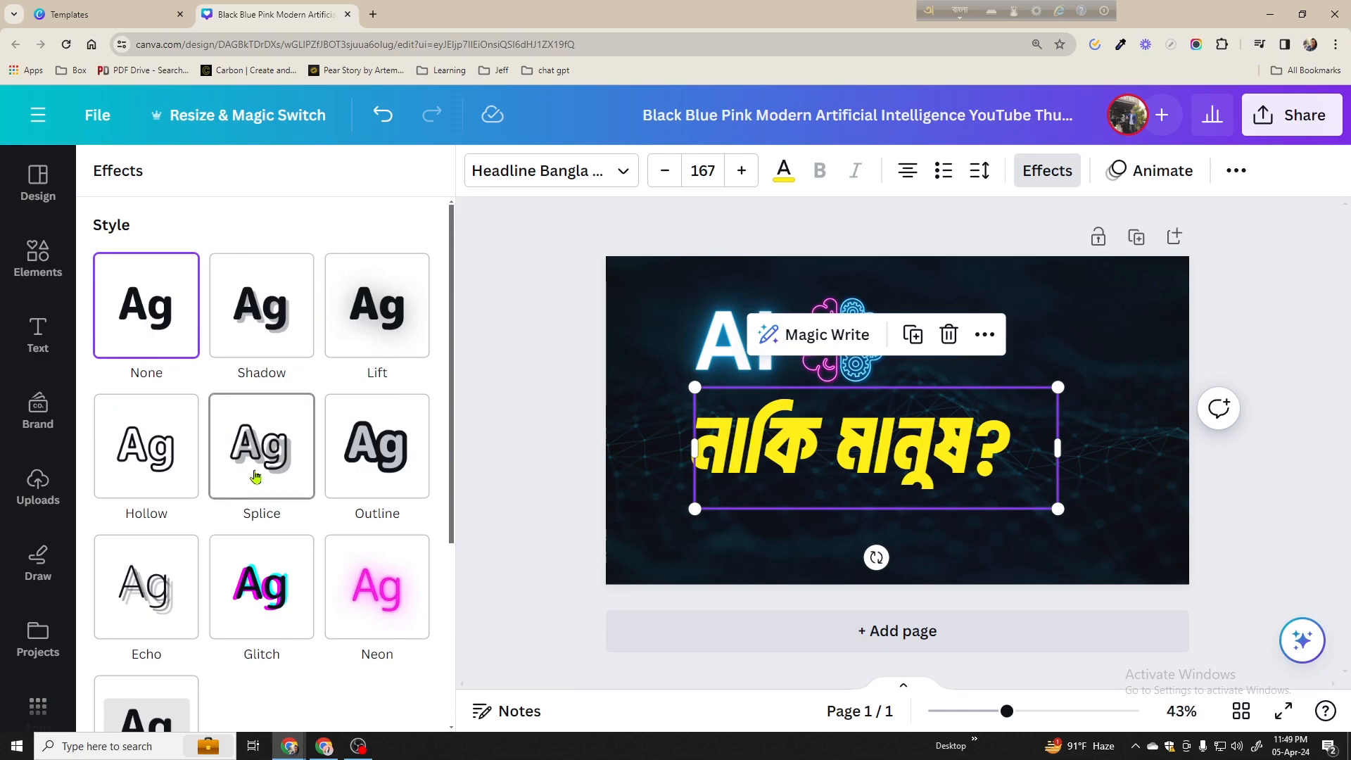
Try the Splice, Outline, Hollow, Echo and Glitch effect styles on the Bengali text
left_click(257, 474)
left_click(395, 452)
left_click(137, 452)
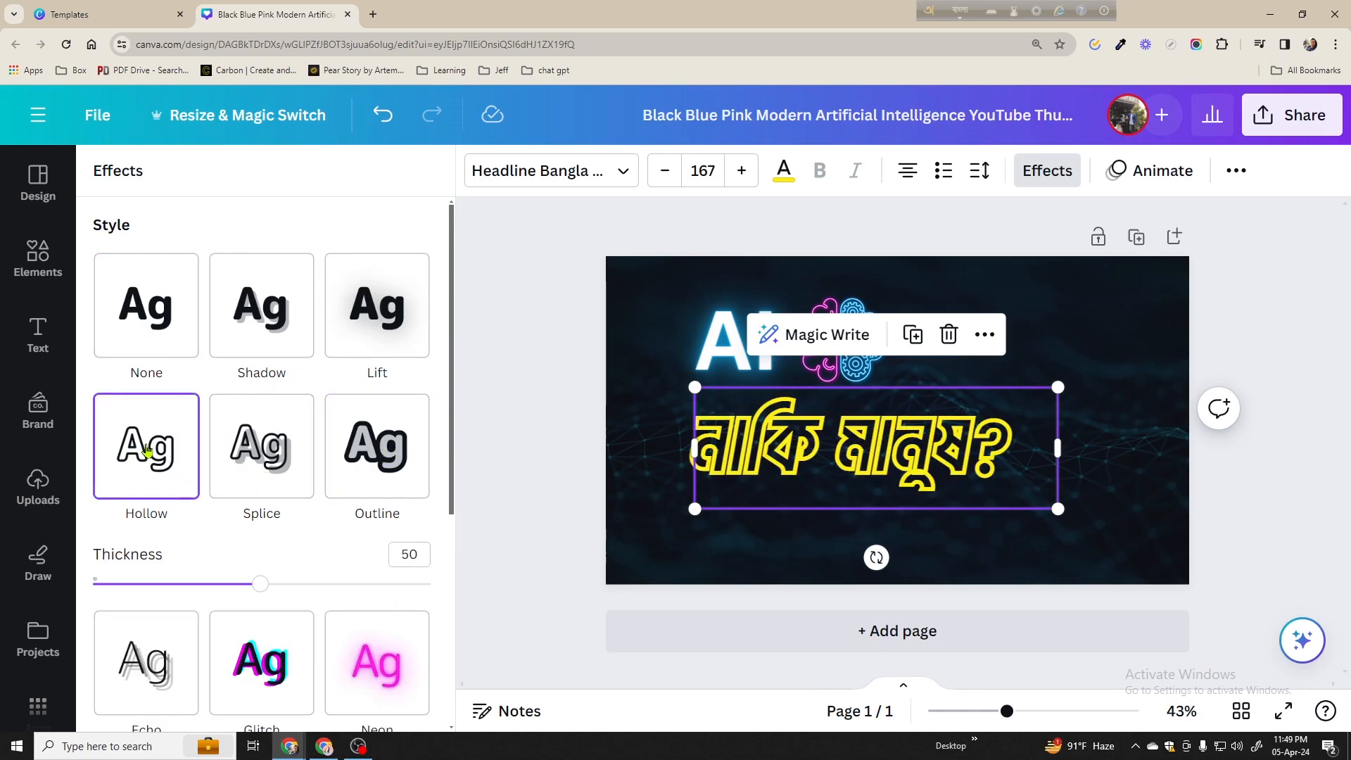
scroll(176, 450, "down", 2)
left_click(156, 539)
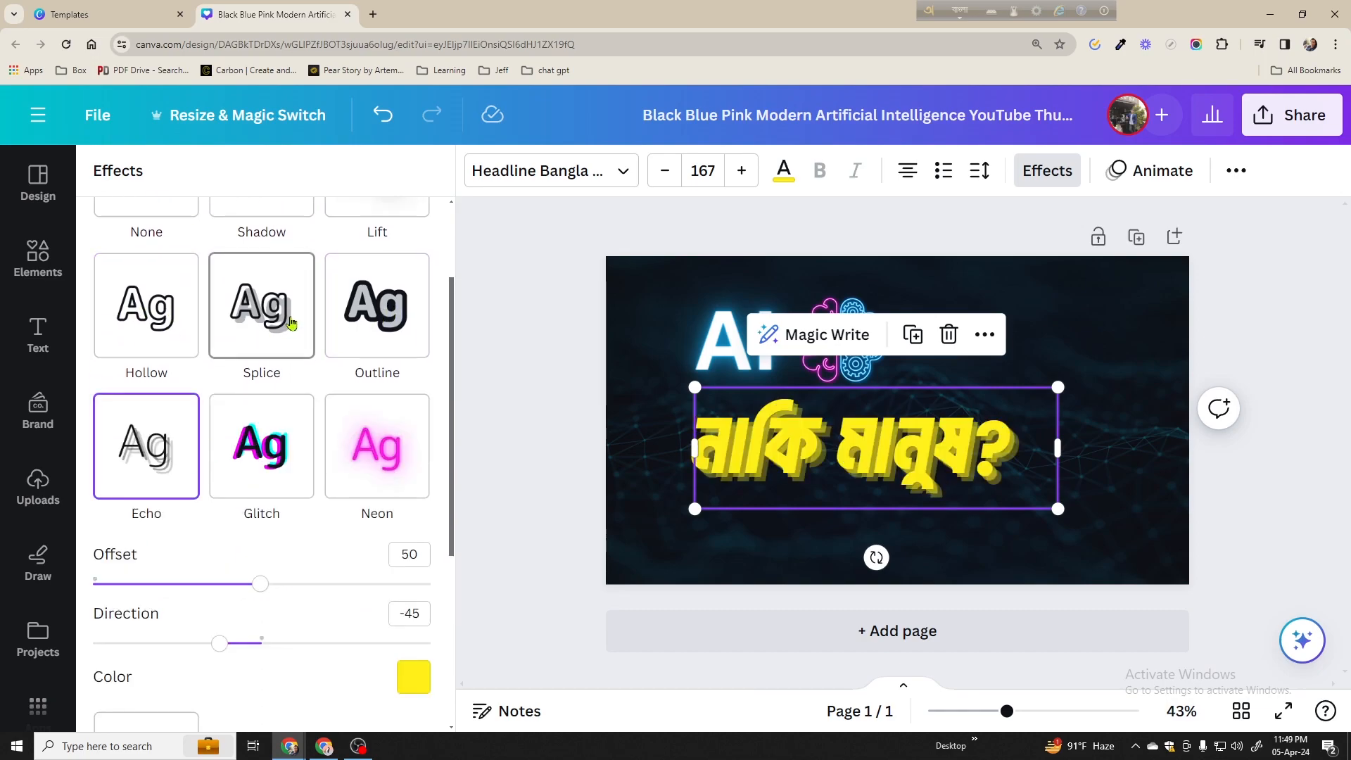
left_click(270, 454)
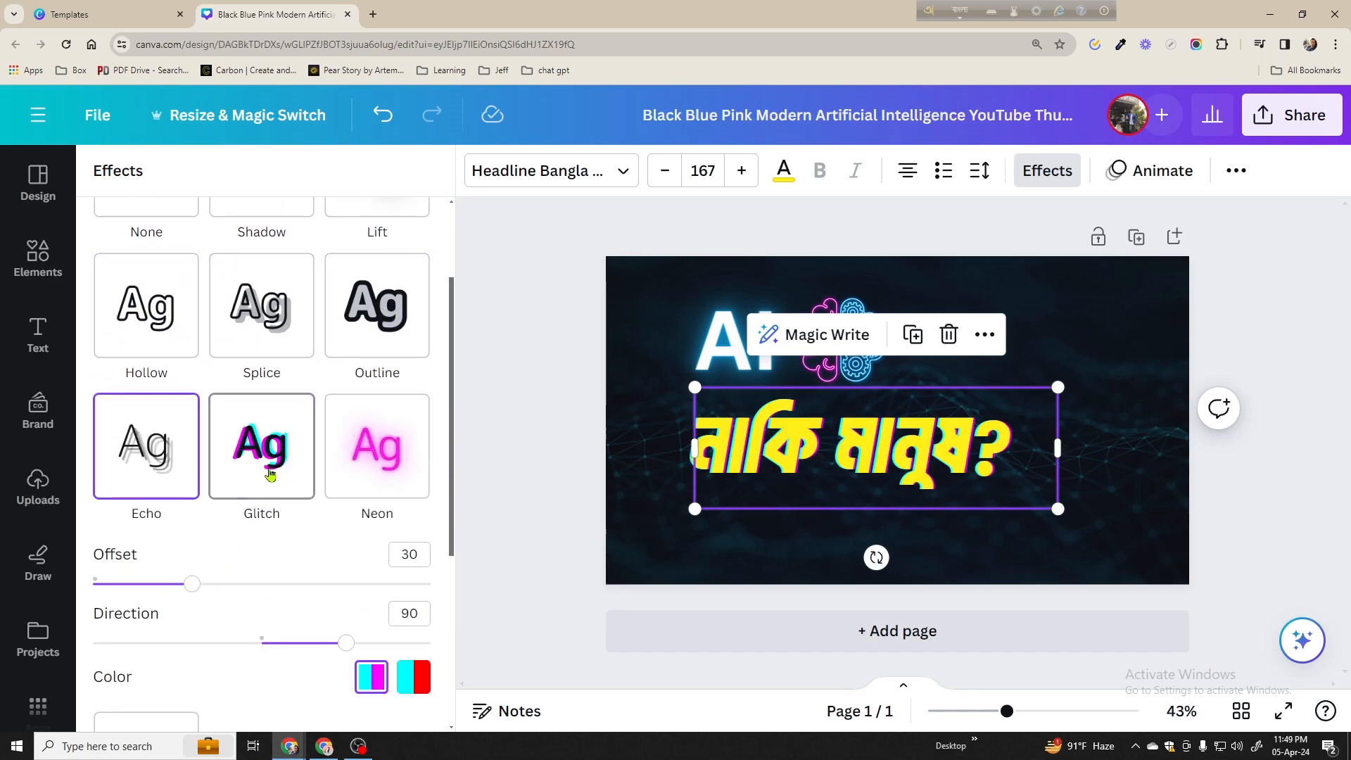
Try the Outline effect on the Bengali text again and switch it to the Background effect
left_click(377, 331)
scroll(363, 431, "down", 4)
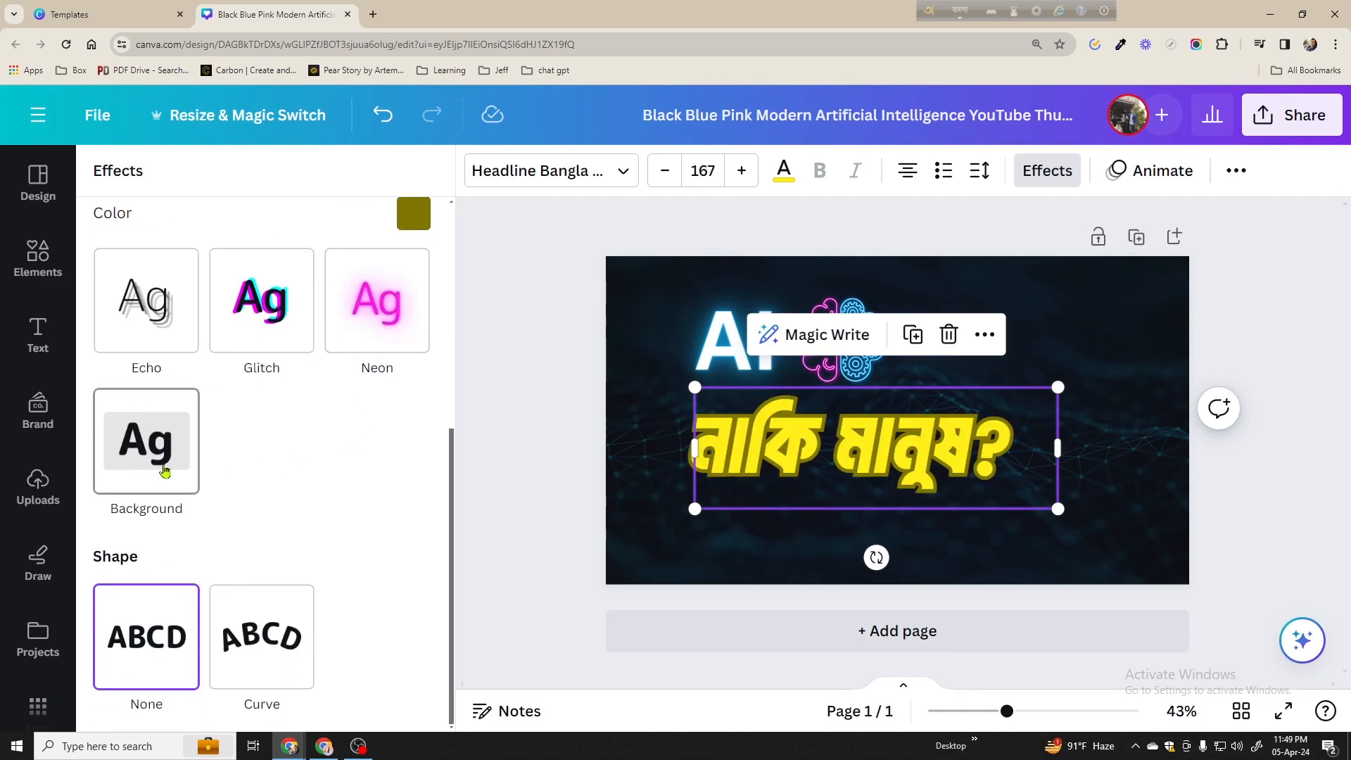
left_click(164, 470)
scroll(246, 451, "up", 4)
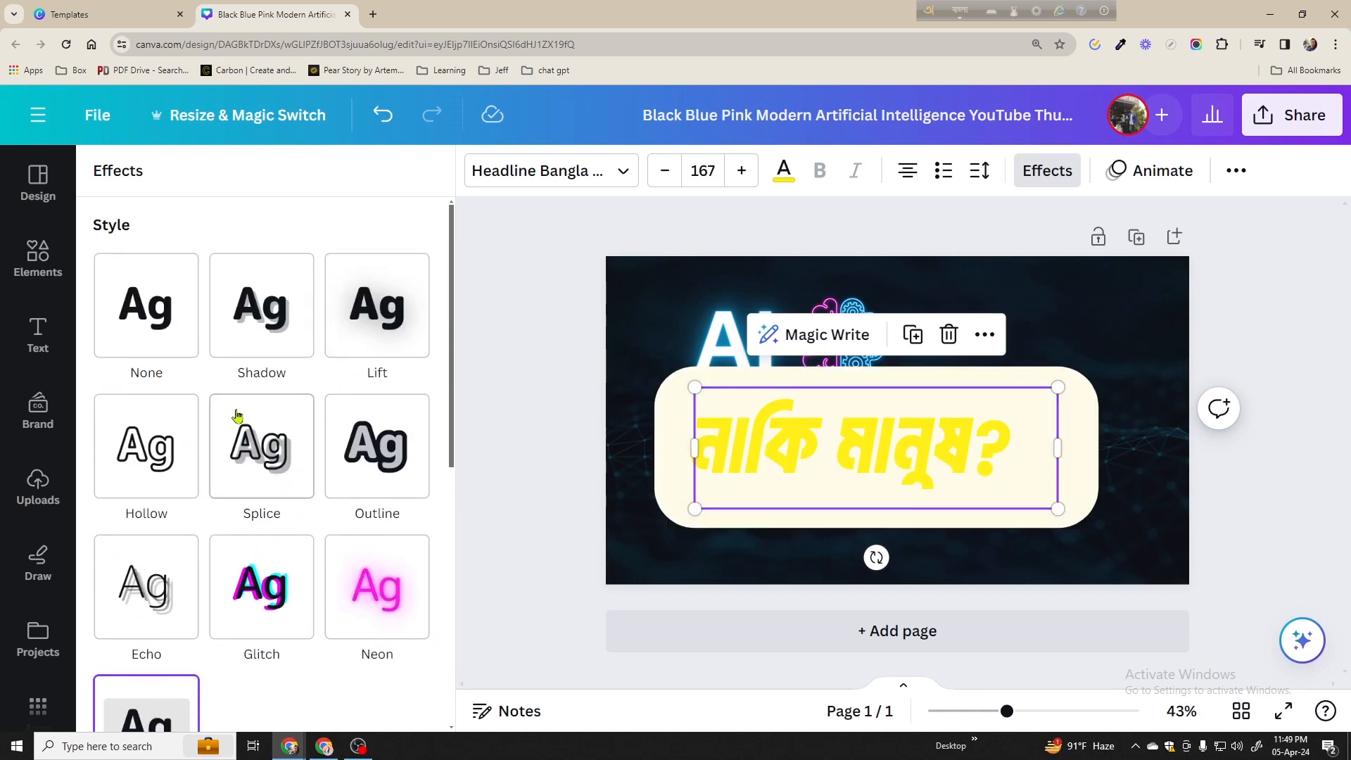
Remove the Background effect from the Bengali text by setting its effect style to None
left_click(174, 323)
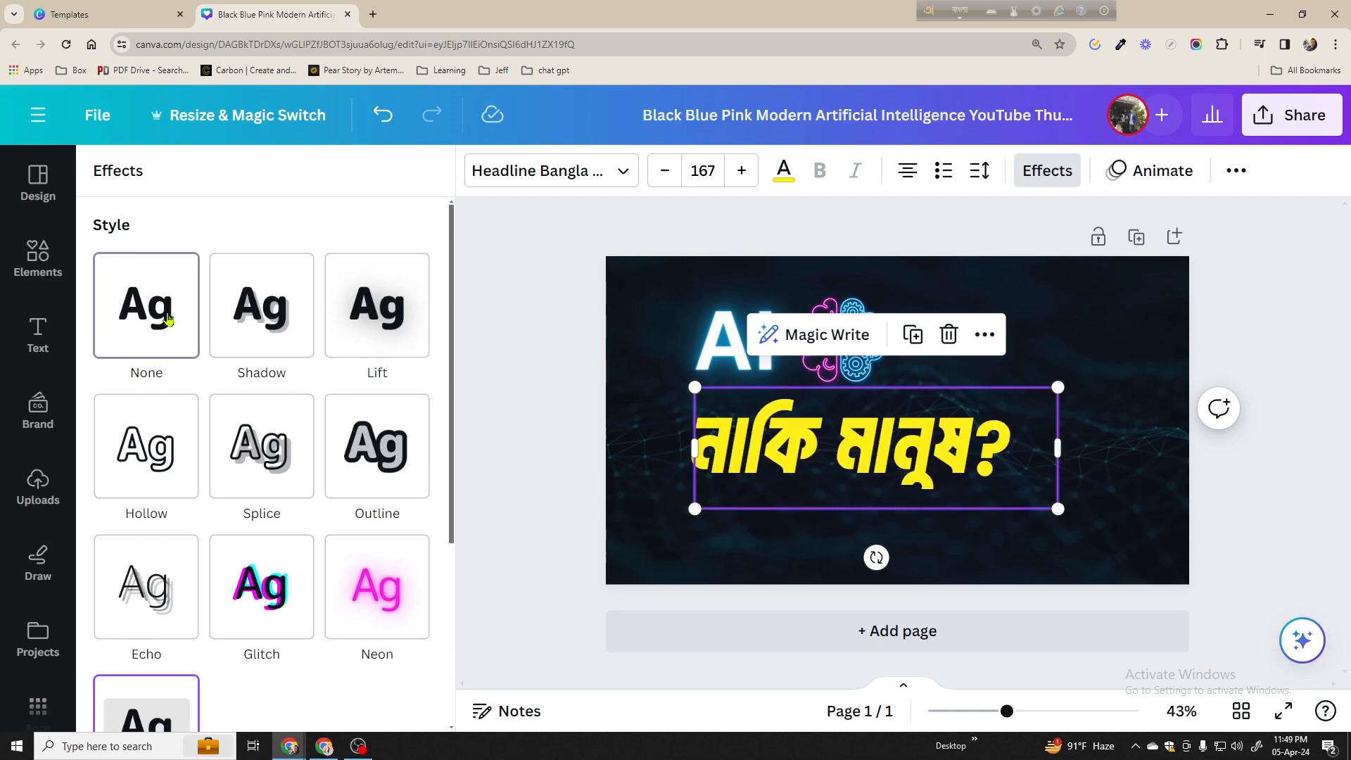
left_click(545, 415)
left_click(769, 440)
left_click(602, 460)
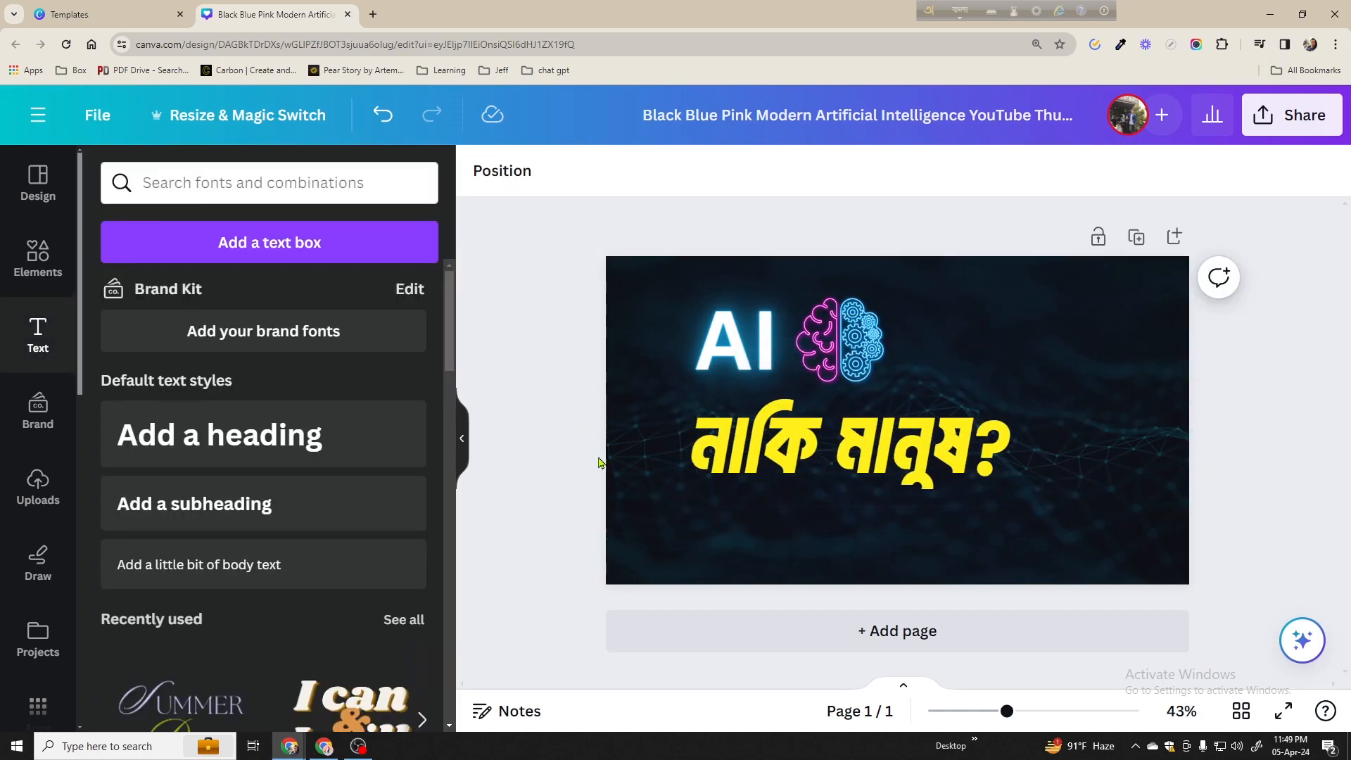
Enlarge the Bengali text to font size 182 and shift it slightly lower beneath the AI text
left_click(867, 450)
left_click_drag(1059, 506, 1073, 514)
left_click(1284, 247)
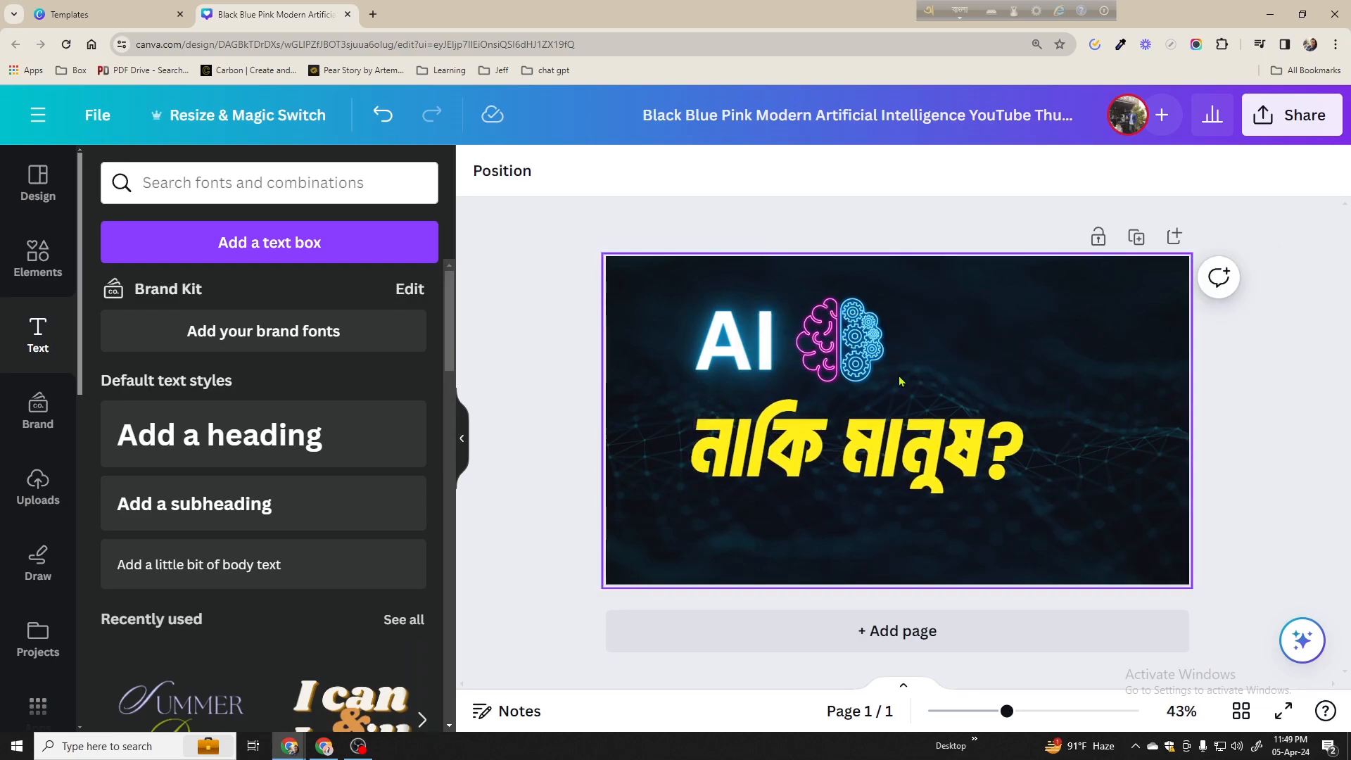
left_click(868, 445)
left_click(740, 362)
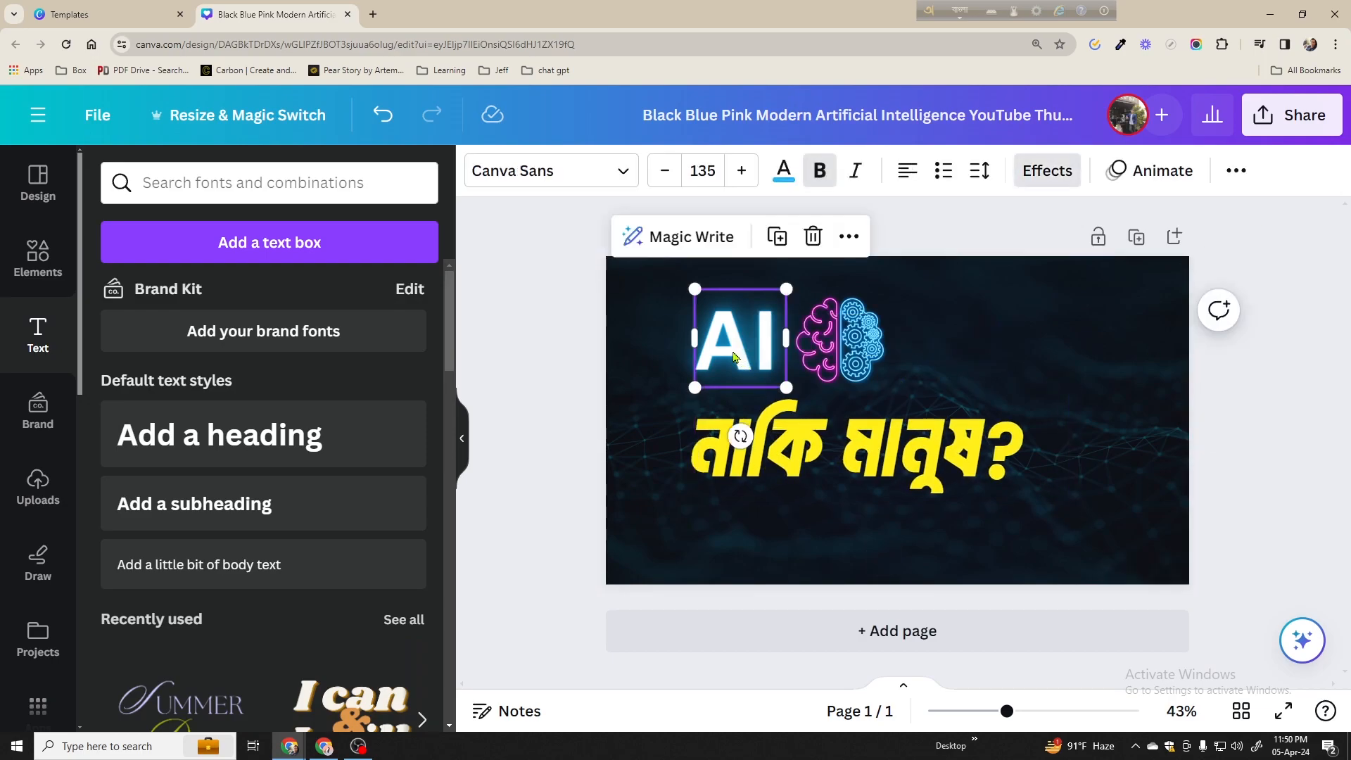
left_click(594, 413)
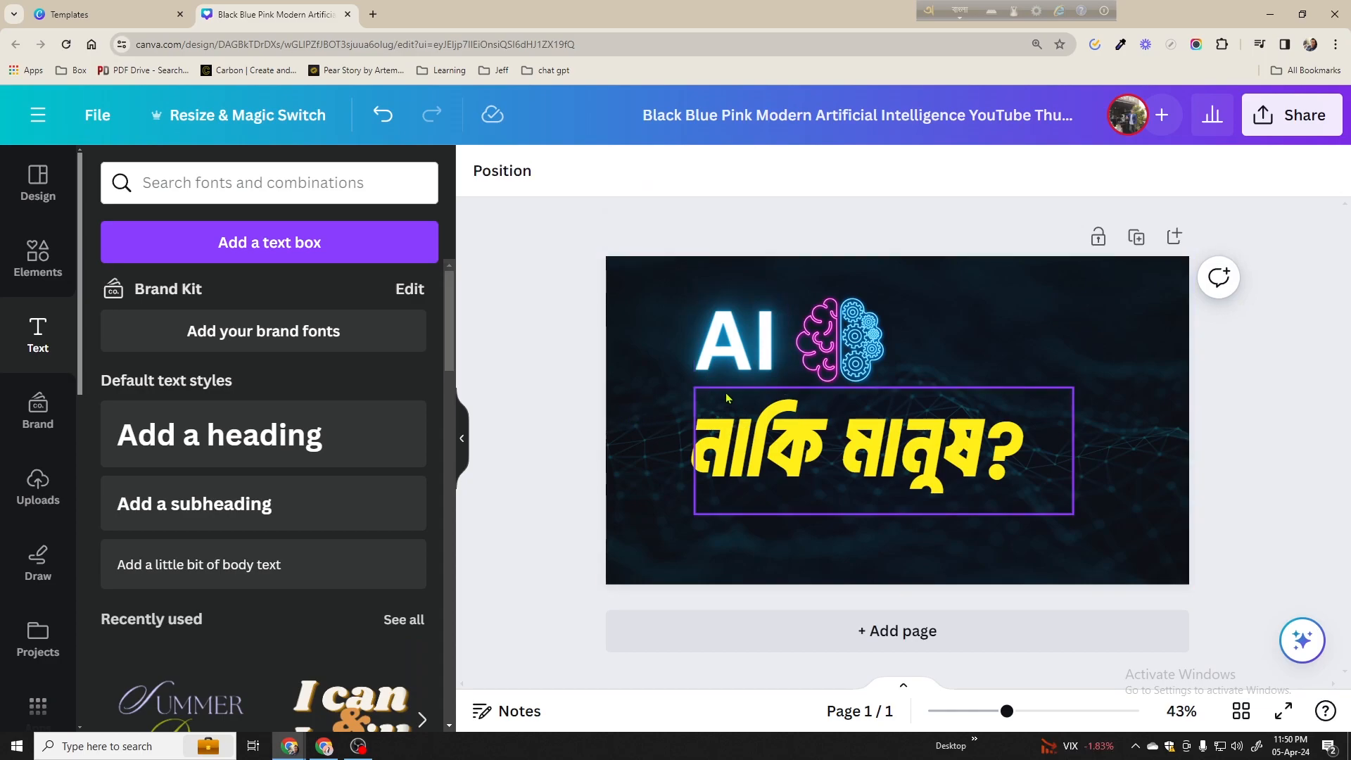
left_click(750, 356)
left_click(806, 437)
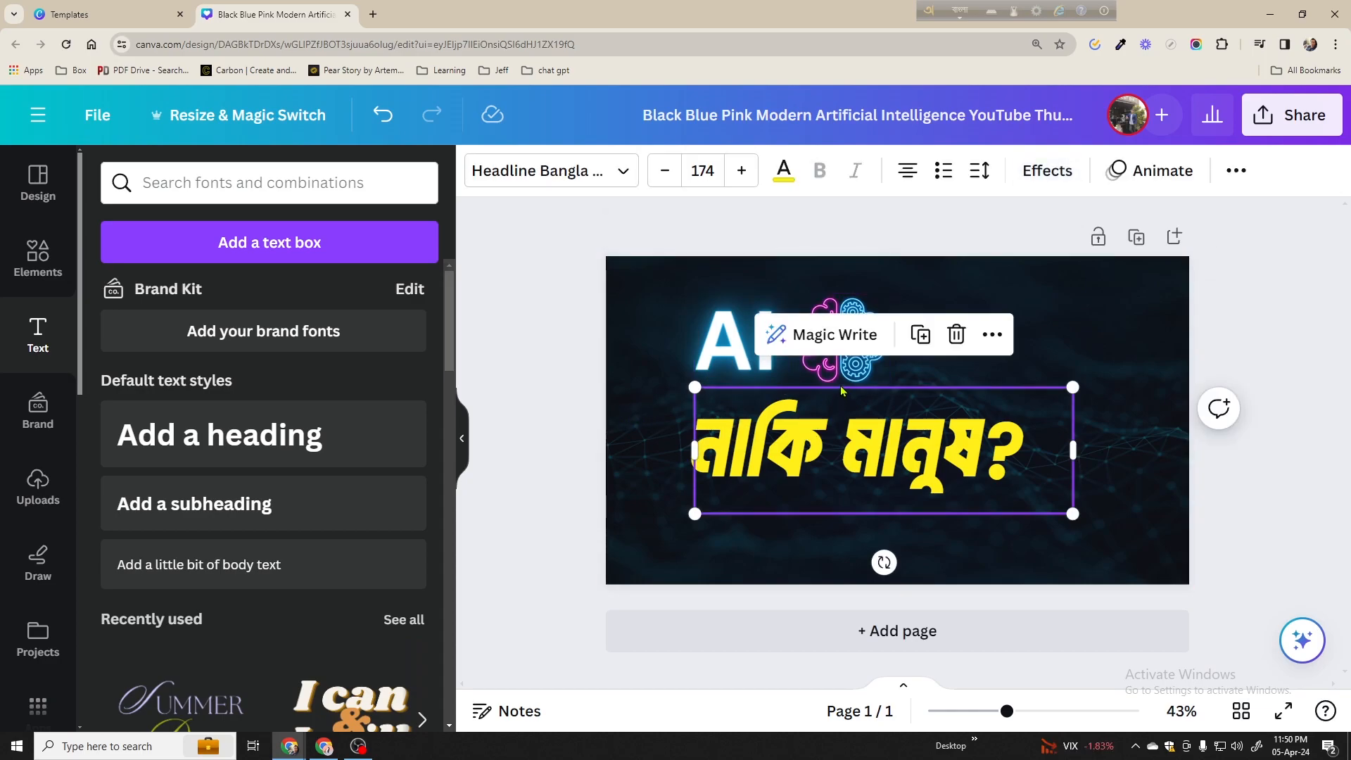
left_click(1271, 440)
left_click_drag(1038, 499, 1090, 525)
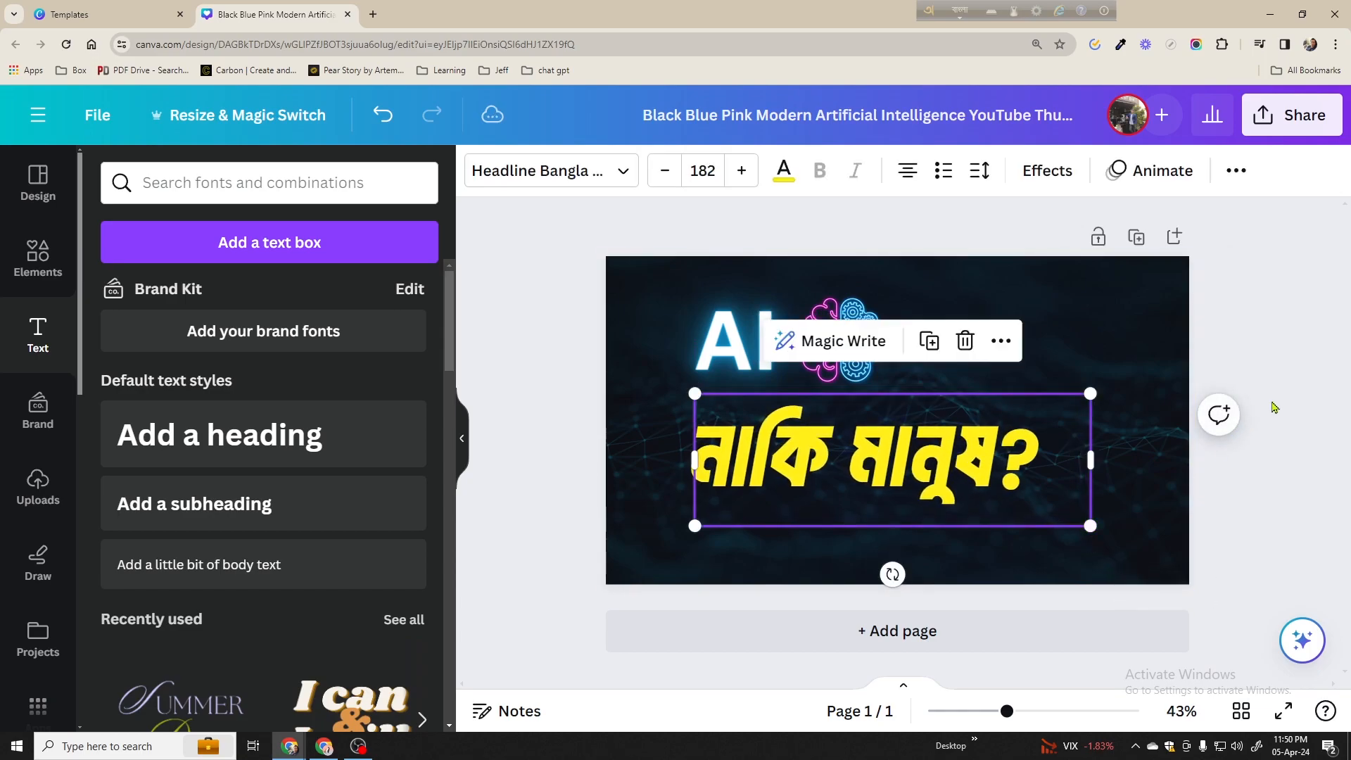
left_click(1274, 408)
Shrink the brain graphic slightly and place it beside the AI text
left_click(748, 355)
left_click_drag(844, 364, 882, 373)
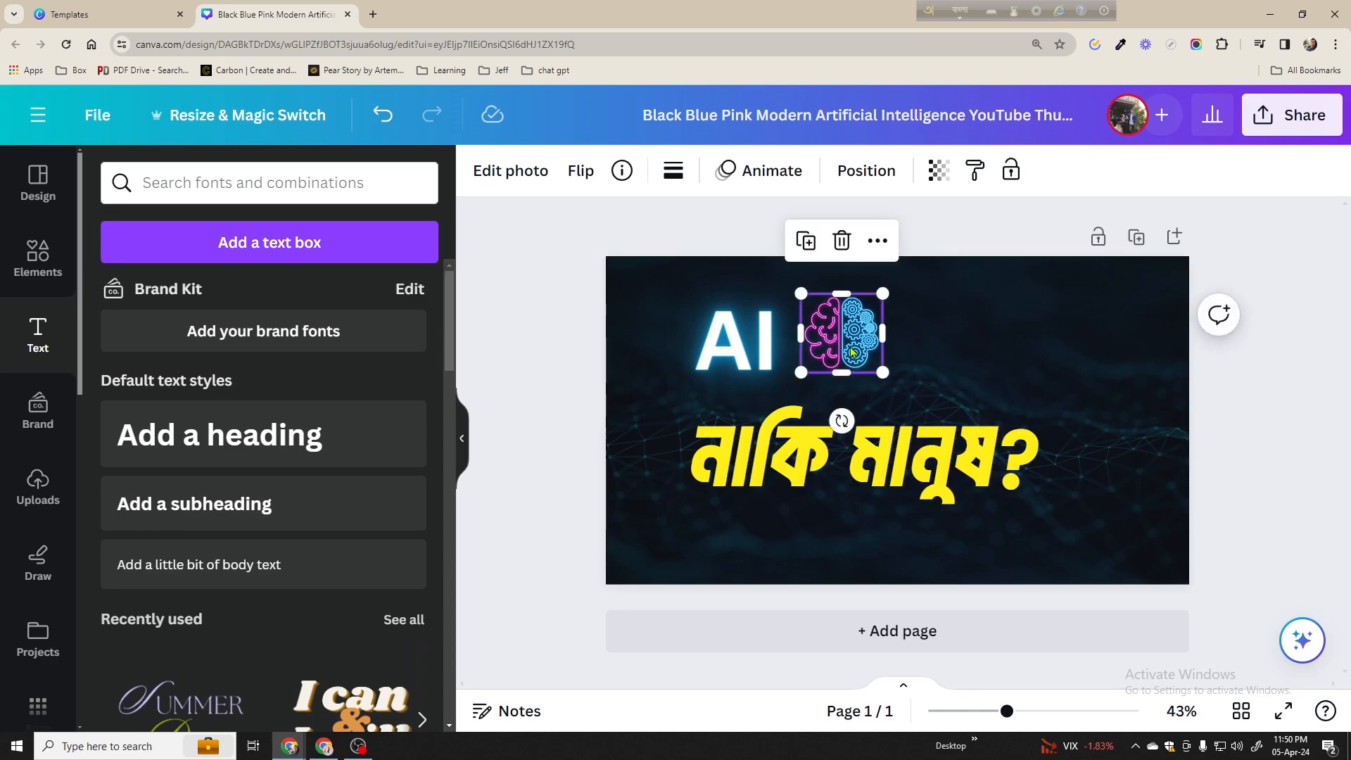
left_click(1257, 372)
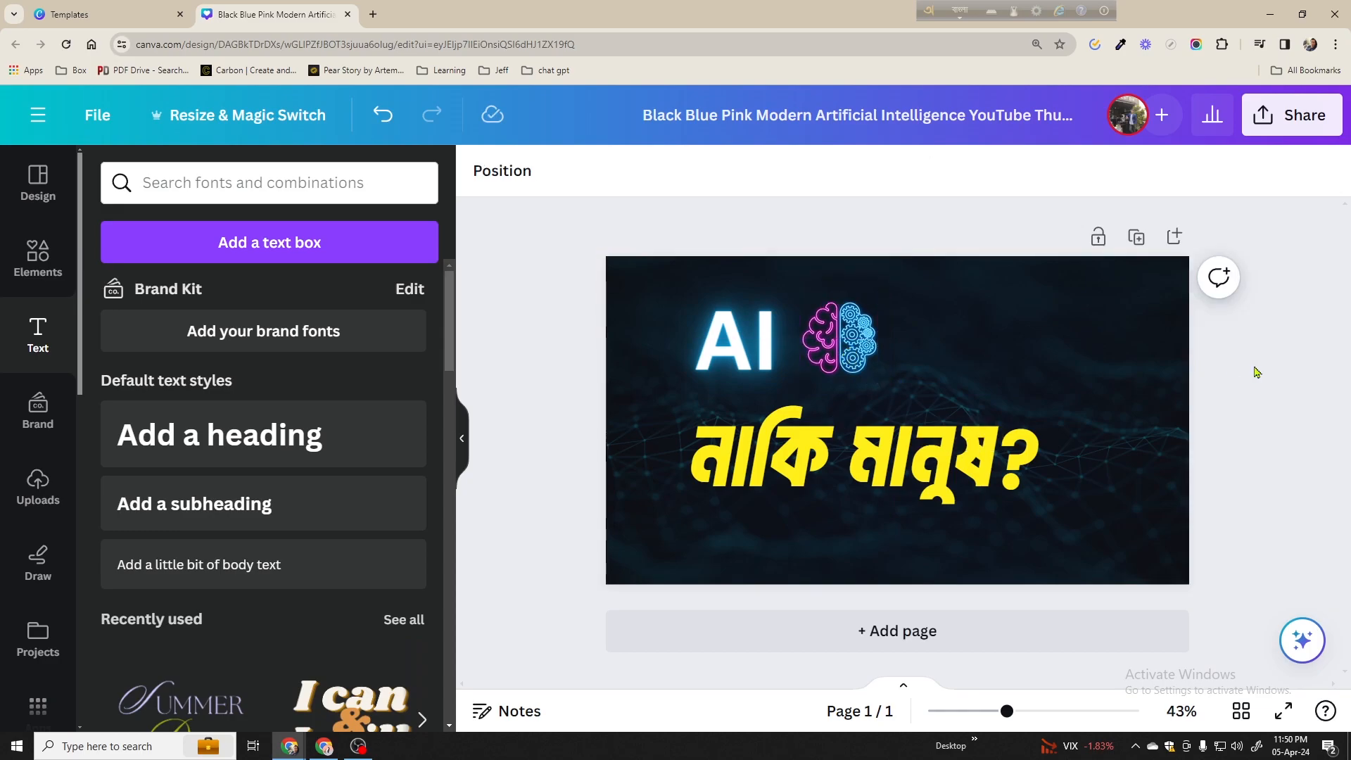
Nudge the Bengali text slightly to the right so it lines up with the AI text above
left_click_drag(814, 462, 822, 462)
left_click(774, 361)
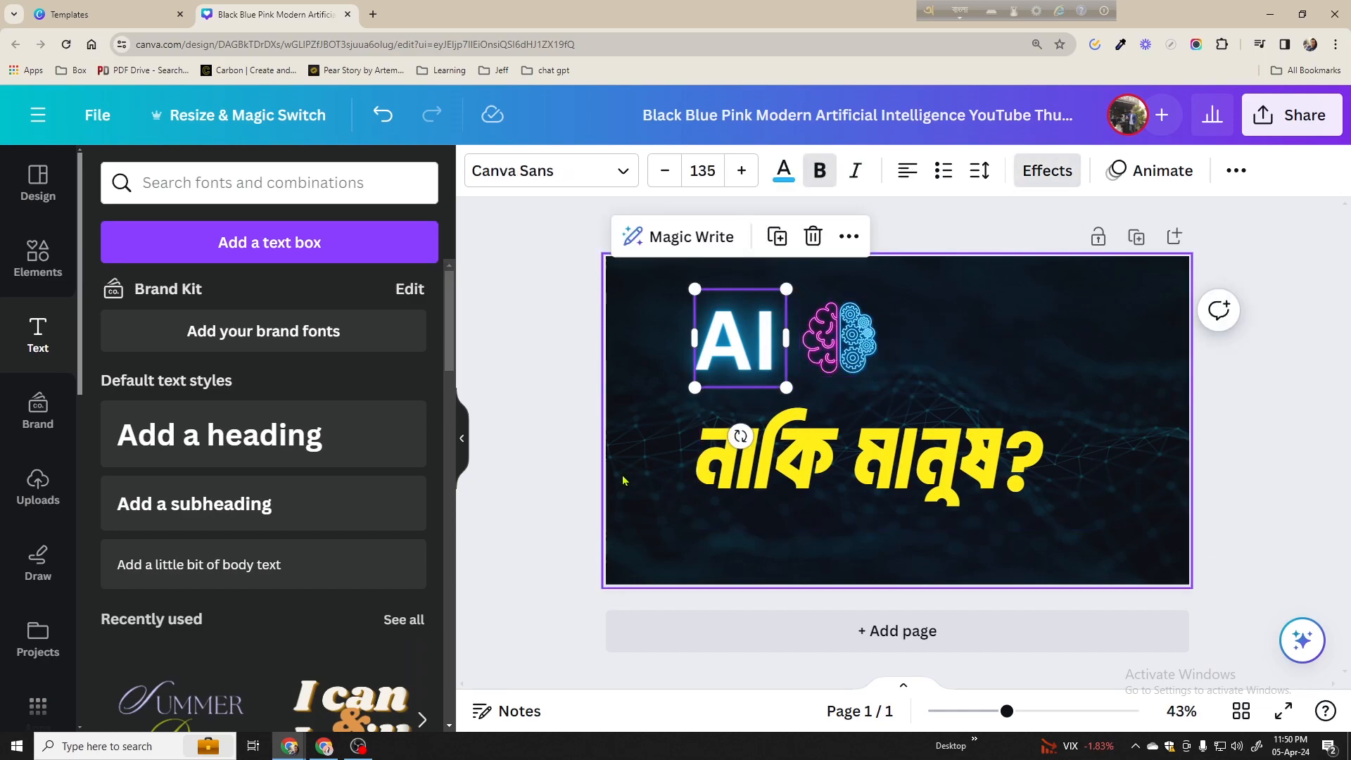
left_click(528, 471)
Enlarge the brain graphic beside the AI text slightly
left_click(855, 373)
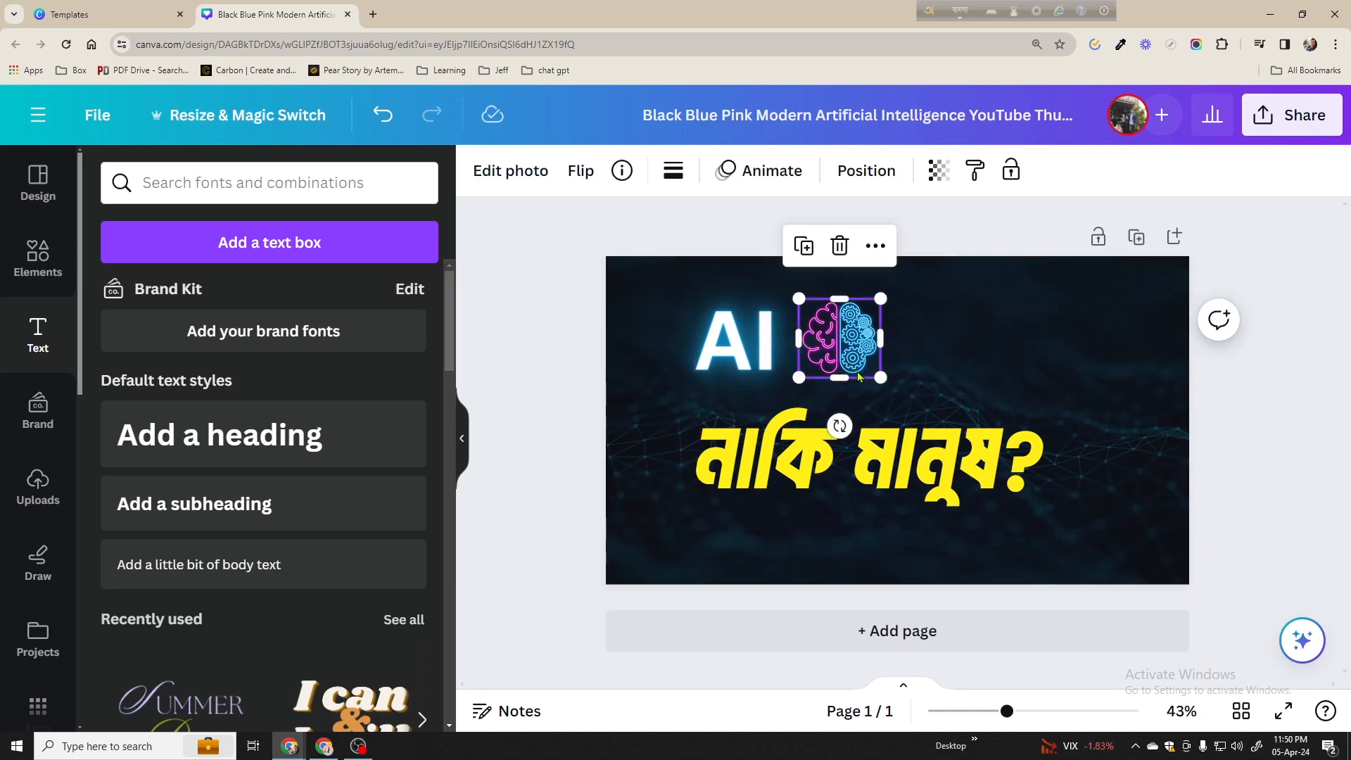
left_click_drag(876, 380, 891, 387)
left_click(1221, 437)
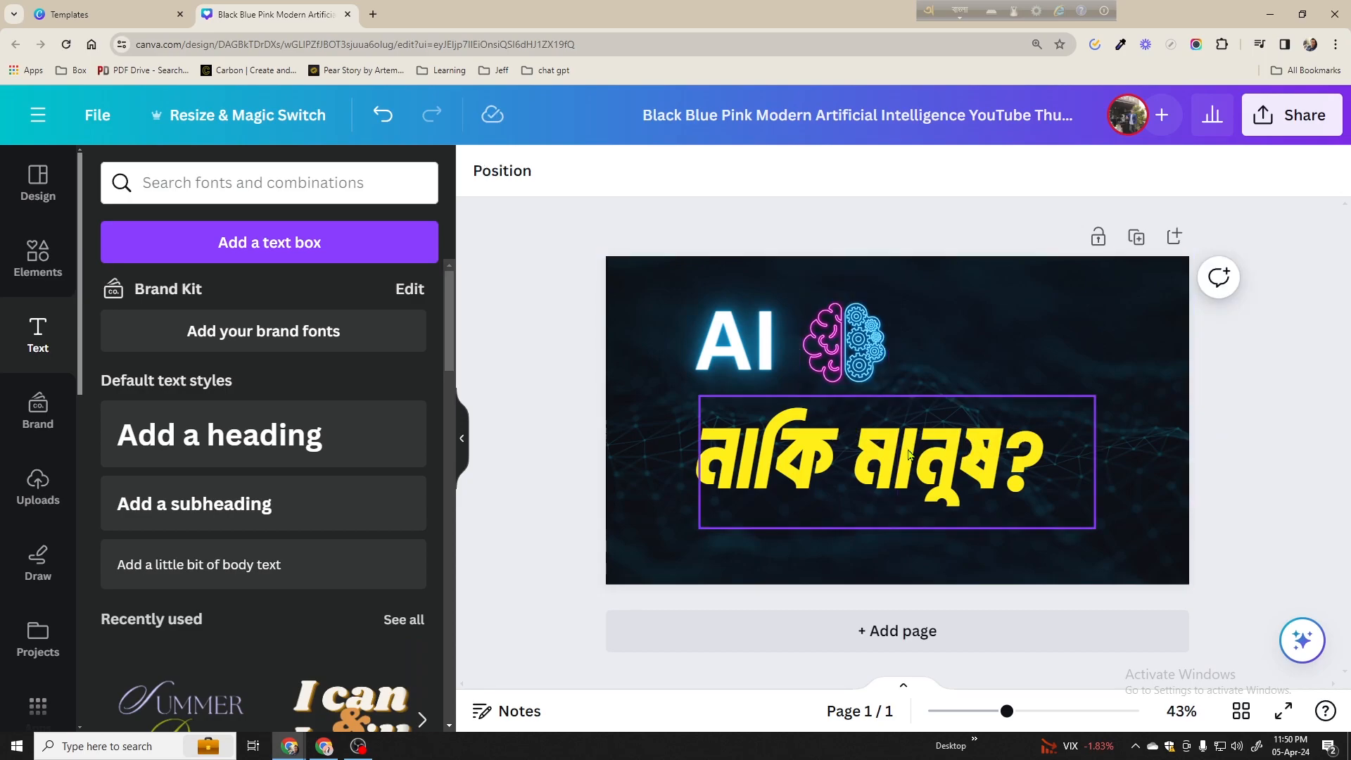
Try the Arsenal/Radley and Roxborough/Montserrat style combinations on the thumbnail design
left_click(1074, 345)
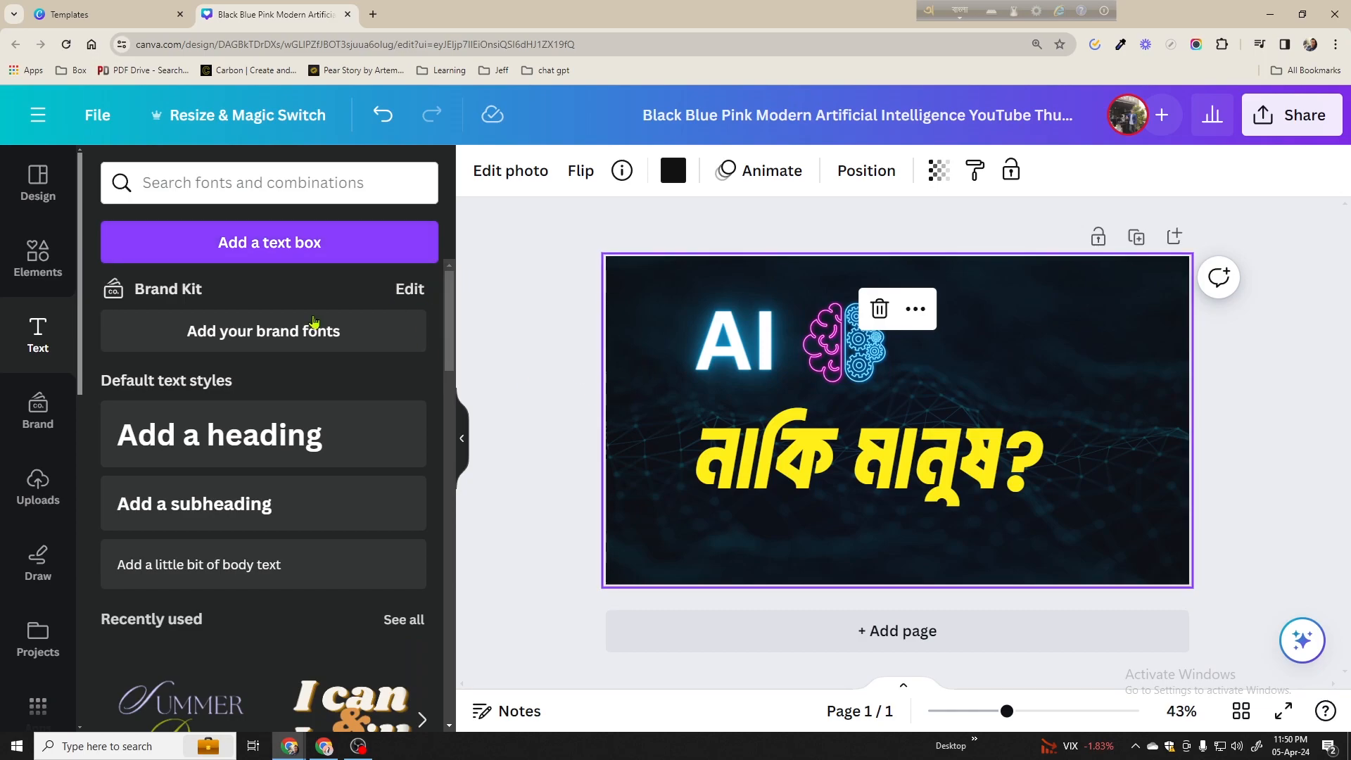
left_click(38, 188)
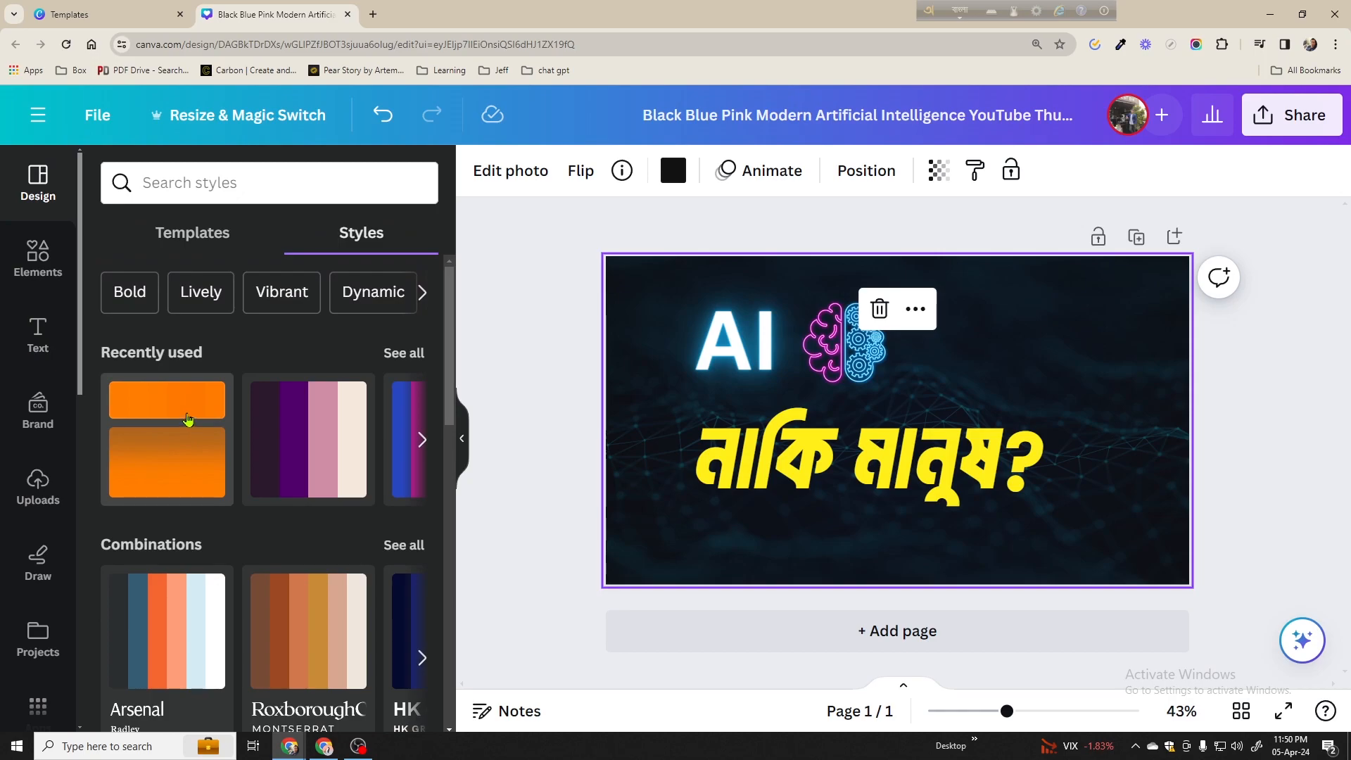
scroll(187, 420, "down", 2)
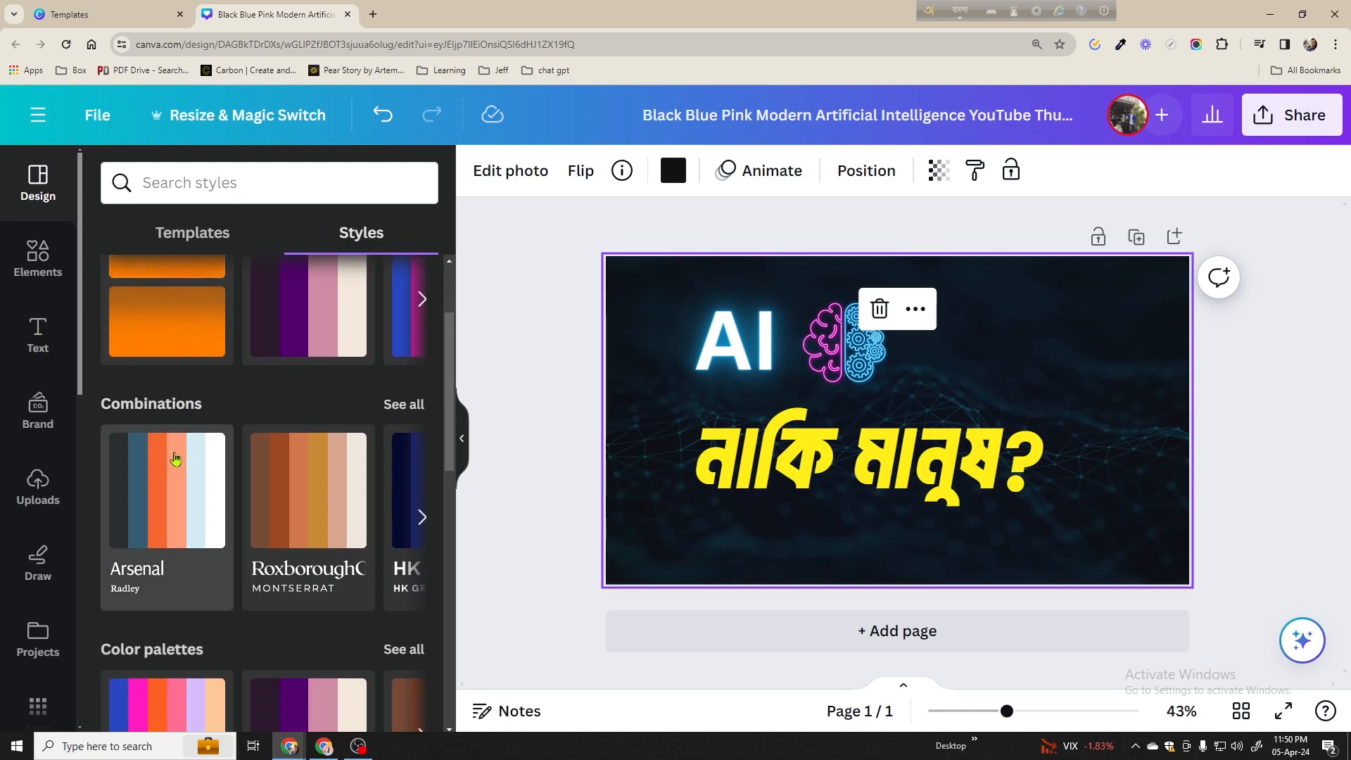
left_click(185, 505)
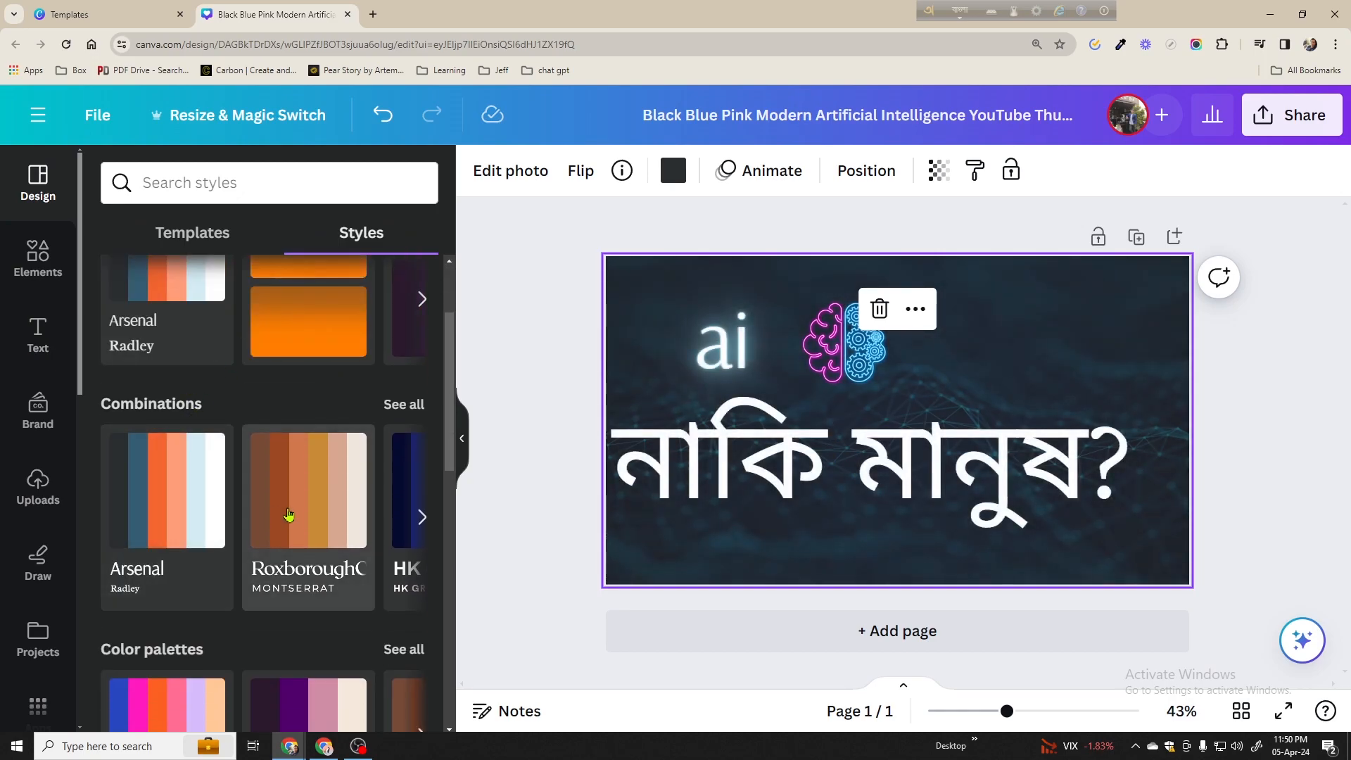
left_click(289, 515)
Shuffle through the blue, pink and orange color palette on the design and switch to the dark purple palette
scroll(267, 493, "down", 4)
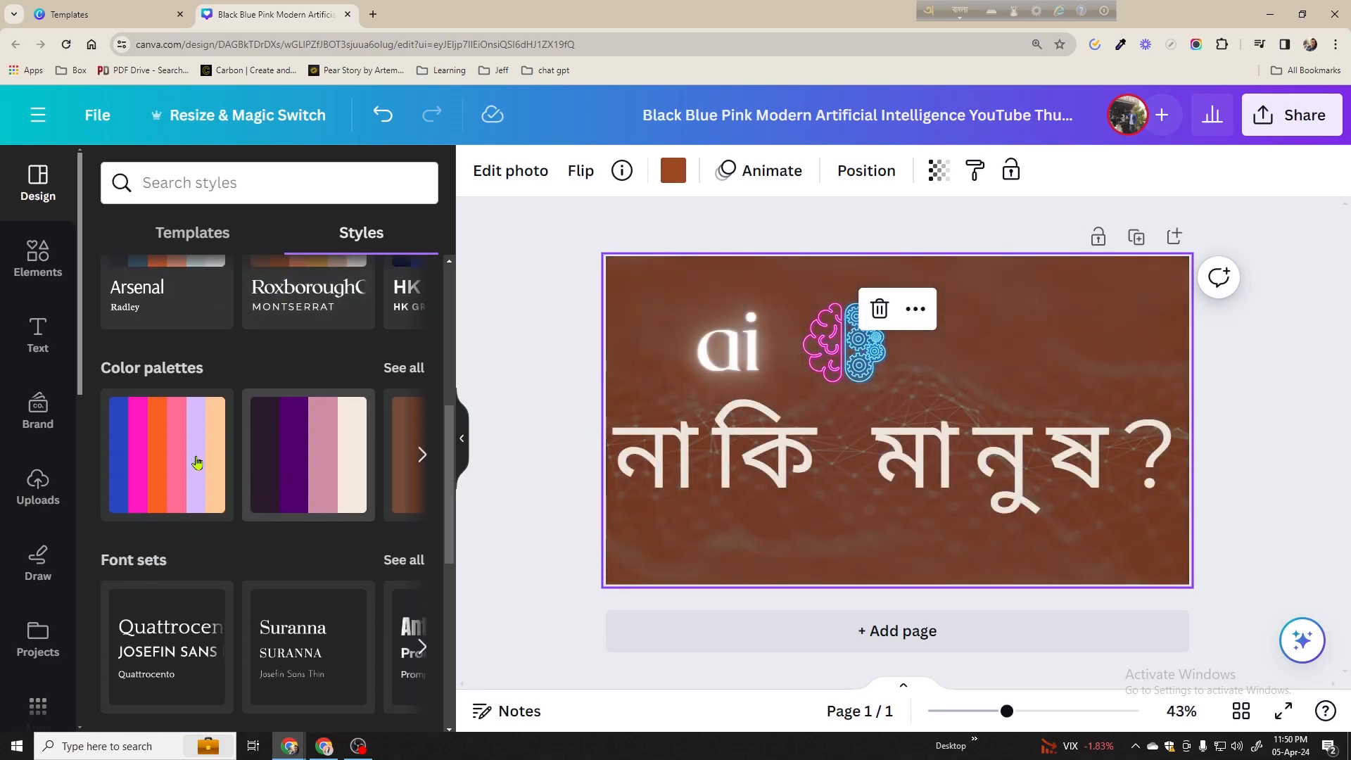
left_click(185, 457)
left_click(183, 458)
left_click(182, 460)
left_click(181, 460)
left_click(181, 460)
left_click(181, 460)
left_click(181, 460)
left_click(181, 461)
left_click(308, 457)
Show all recently used styles and try the blue-pink palette, Arsenal/Radley and Aileron/TT Commons Pro styles
scroll(318, 471, "up", 4)
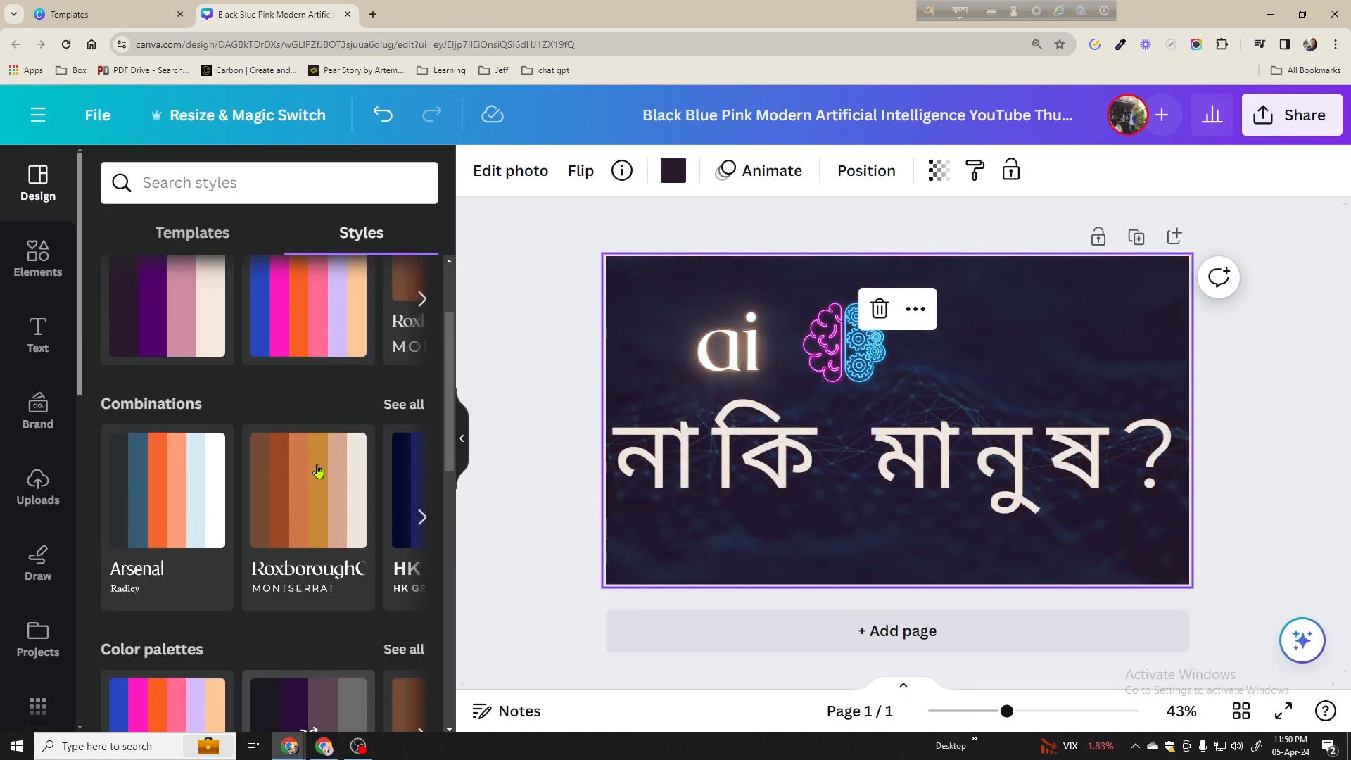
scroll(318, 471, "up", 2)
left_click(401, 352)
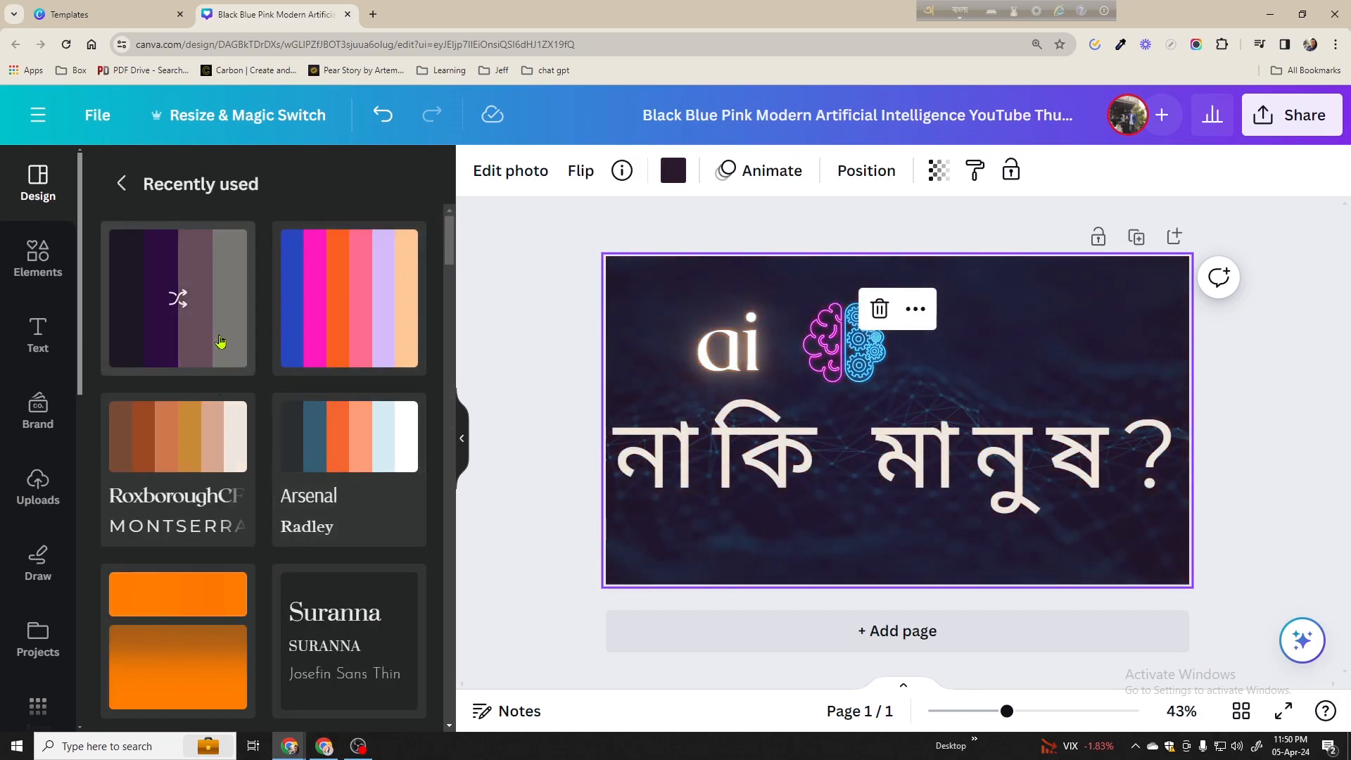
left_click(331, 347)
left_click(290, 463)
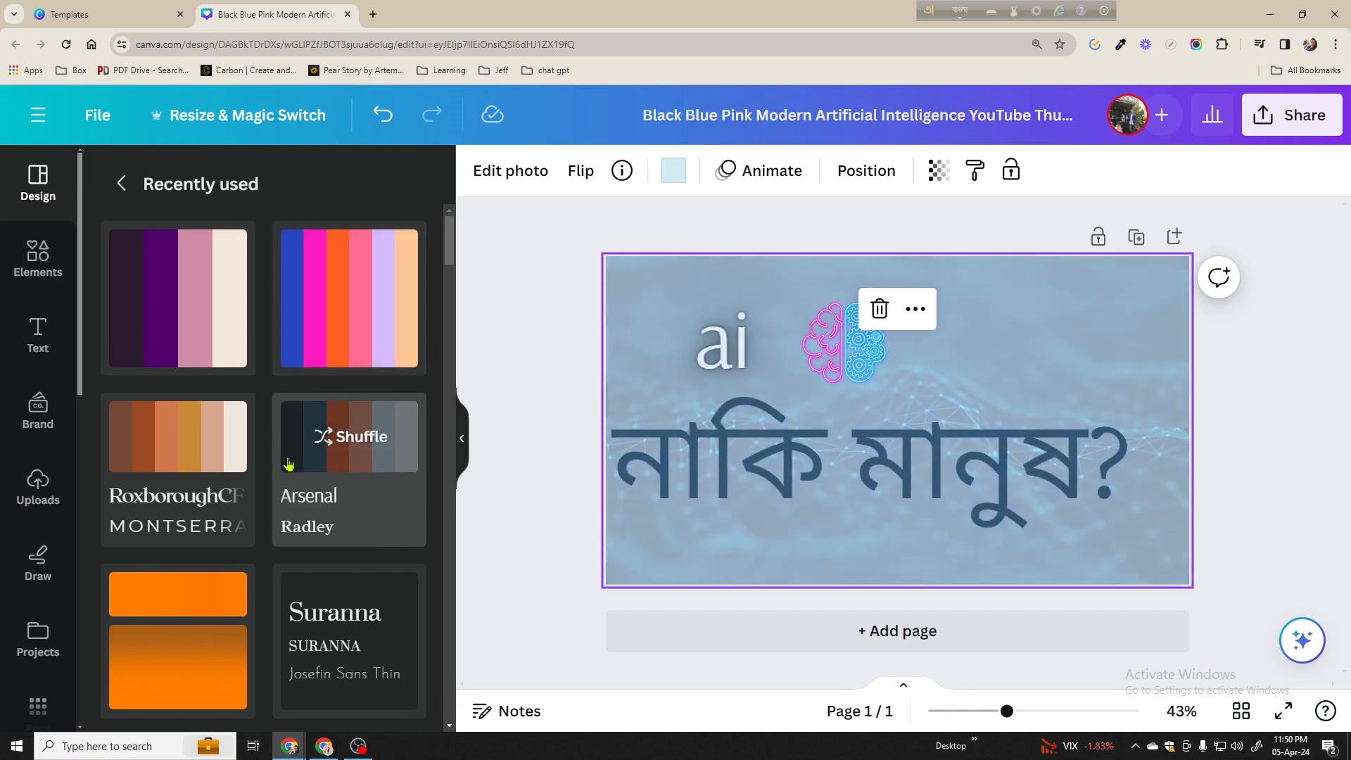
scroll(290, 462, "down", 4)
left_click(347, 510)
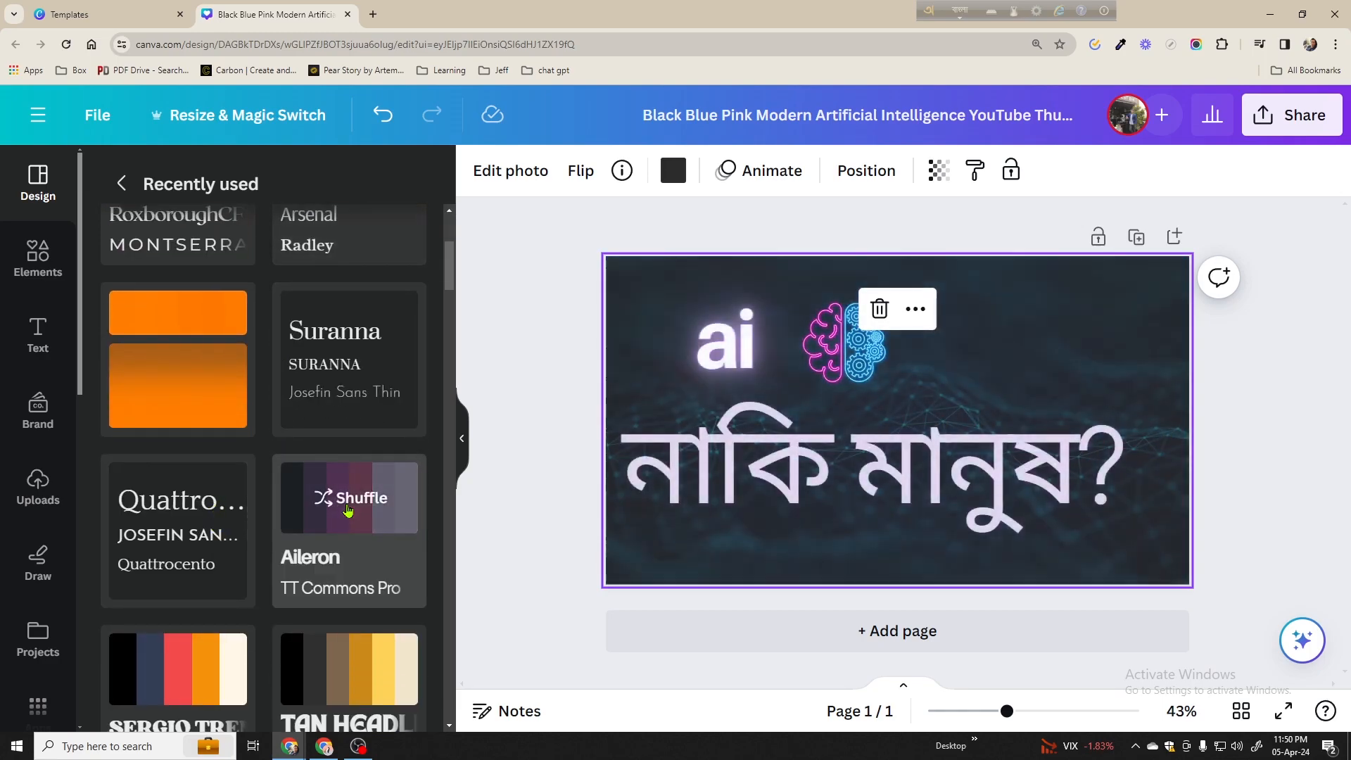
Try the TAN Headline, Sergio Trendy, Roboto/Aileron and Aileron/Aileron style combinations on the design
scroll(347, 509, "down", 4)
left_click(348, 402)
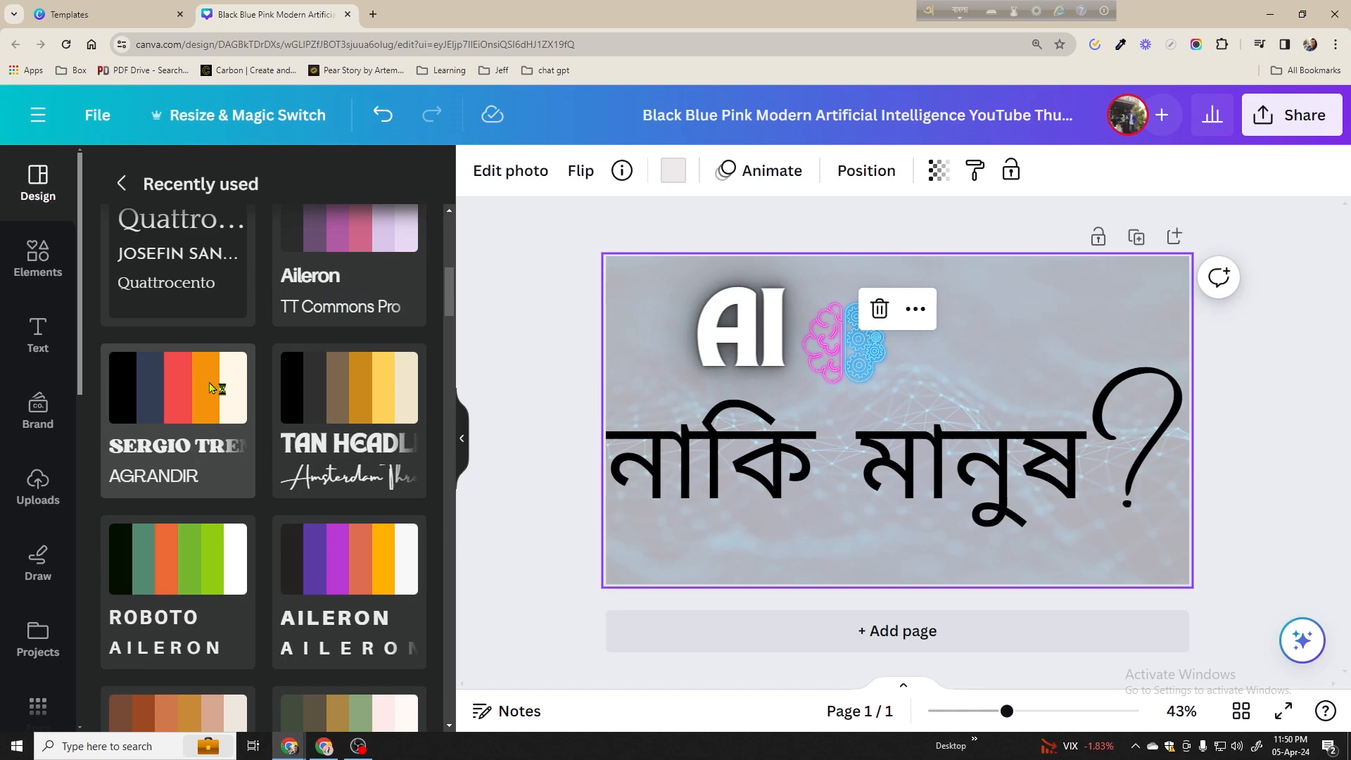
left_click(210, 388)
left_click(184, 557)
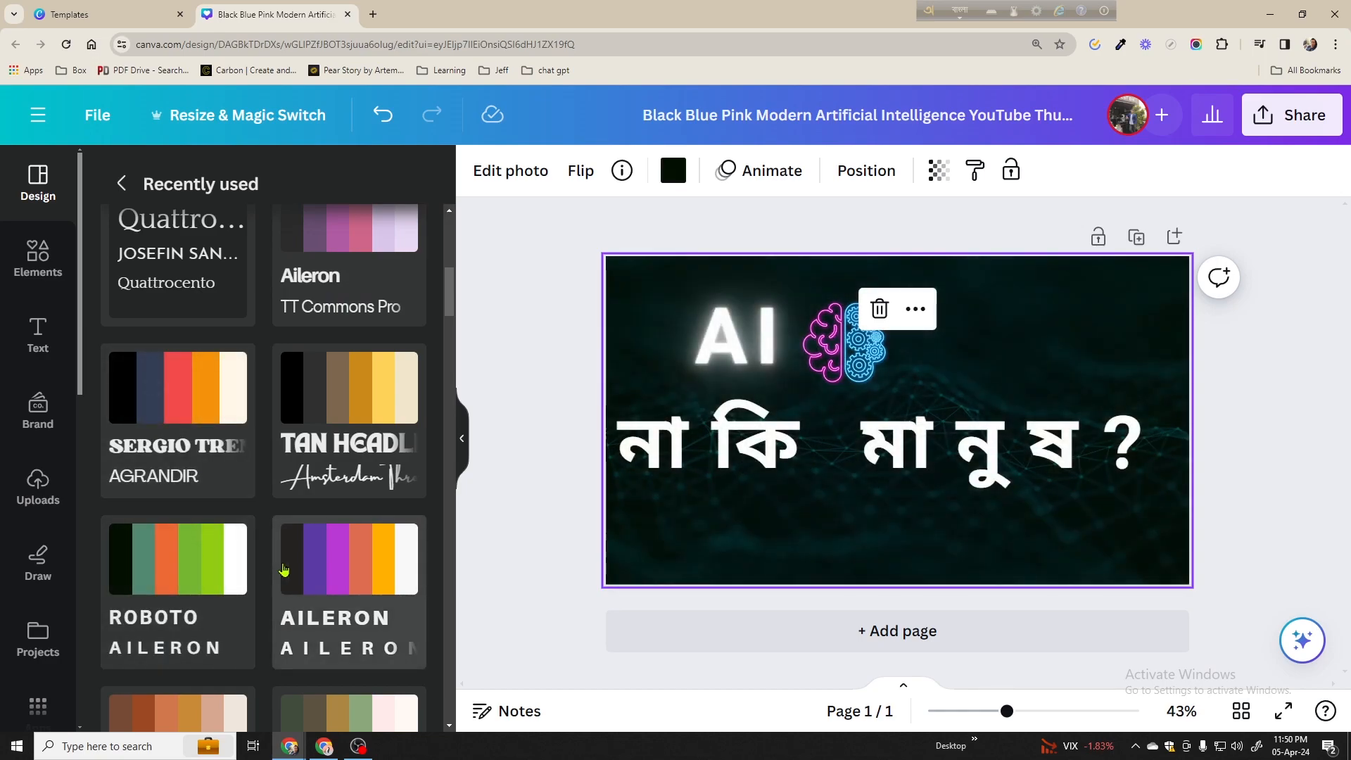
left_click(283, 569)
left_click(127, 576)
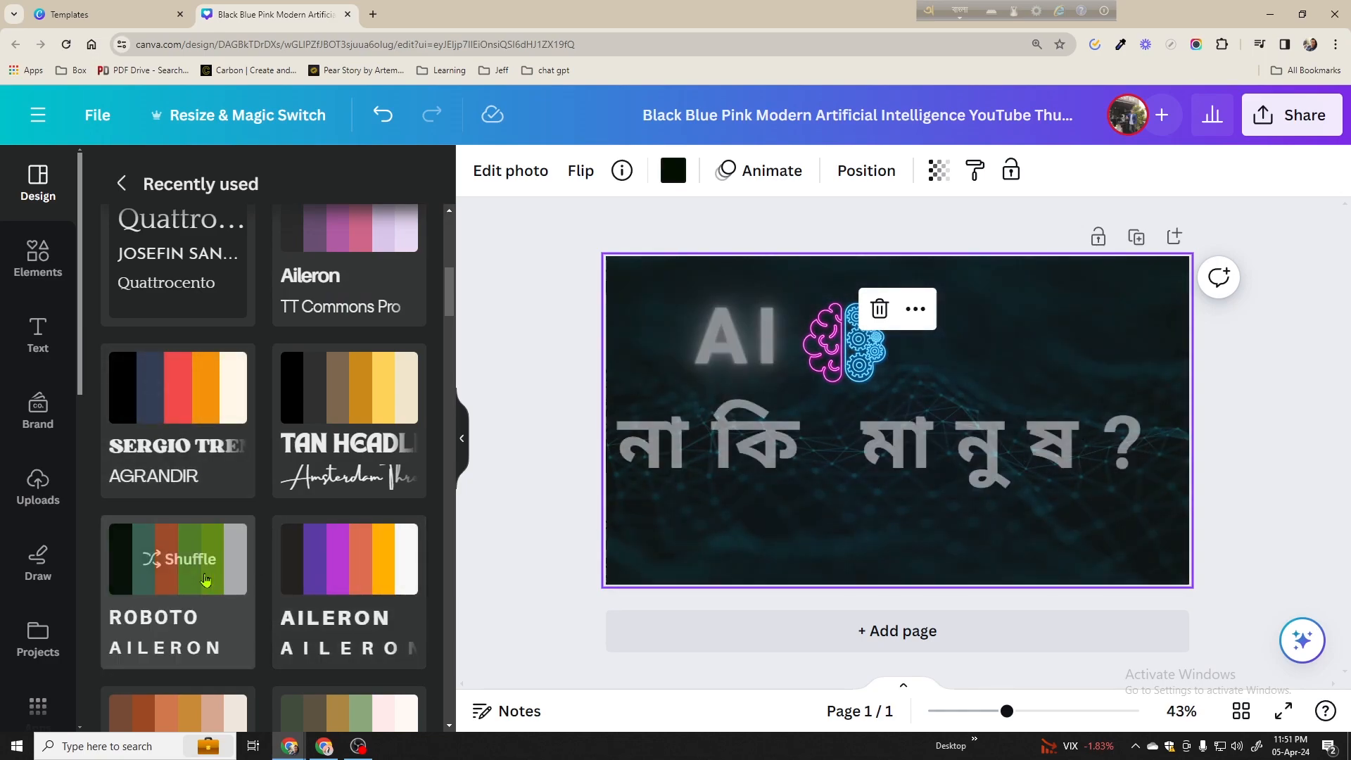
left_click(298, 572)
Try the blue, pink and orange palette and the dark purple palette on the design
scroll(255, 479, "up", 5)
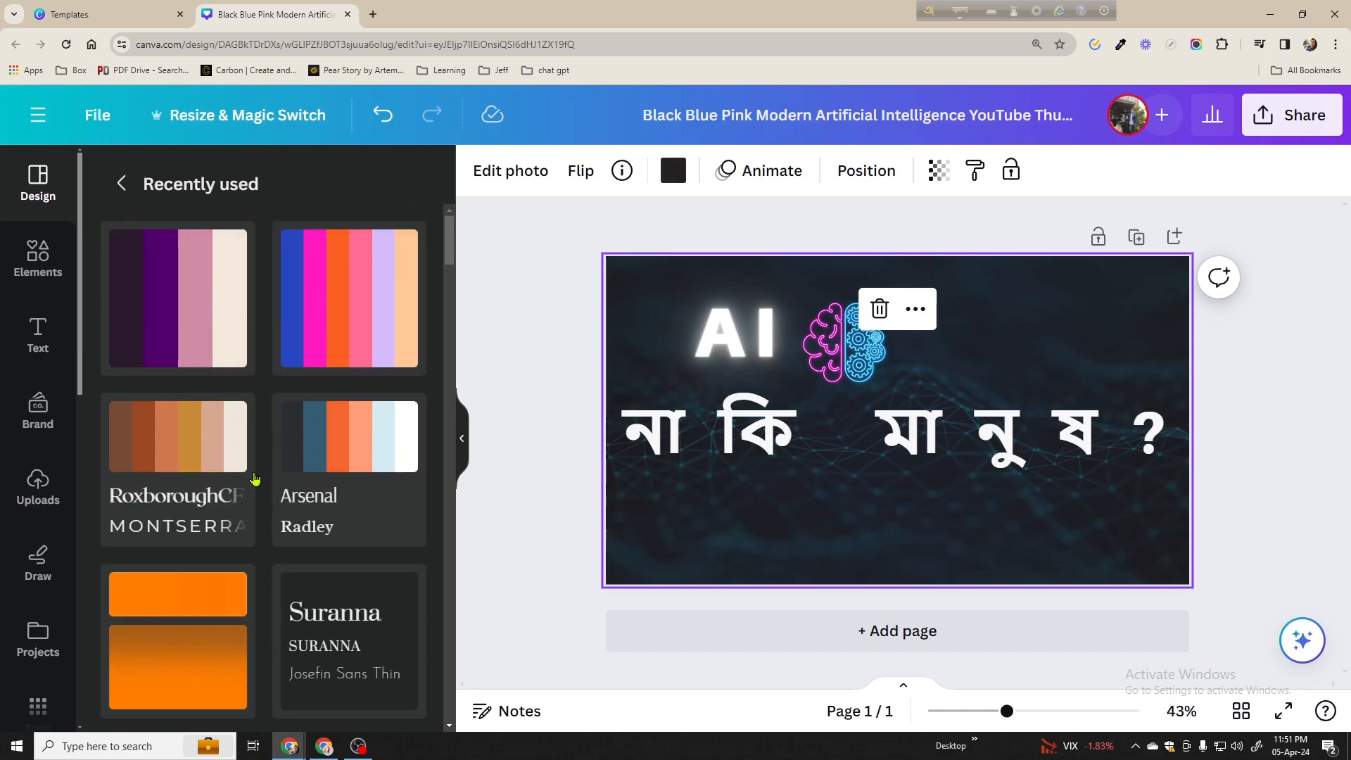
left_click(313, 364)
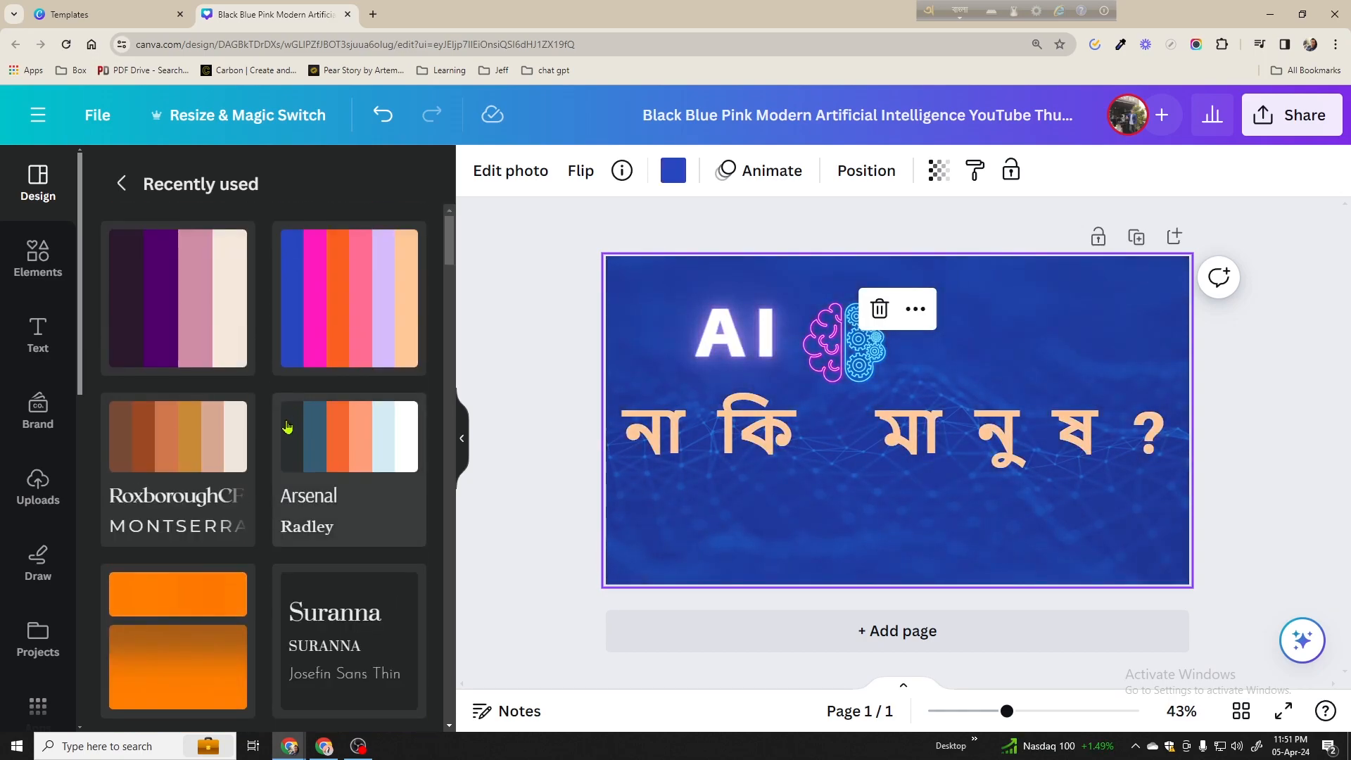
left_click(181, 314)
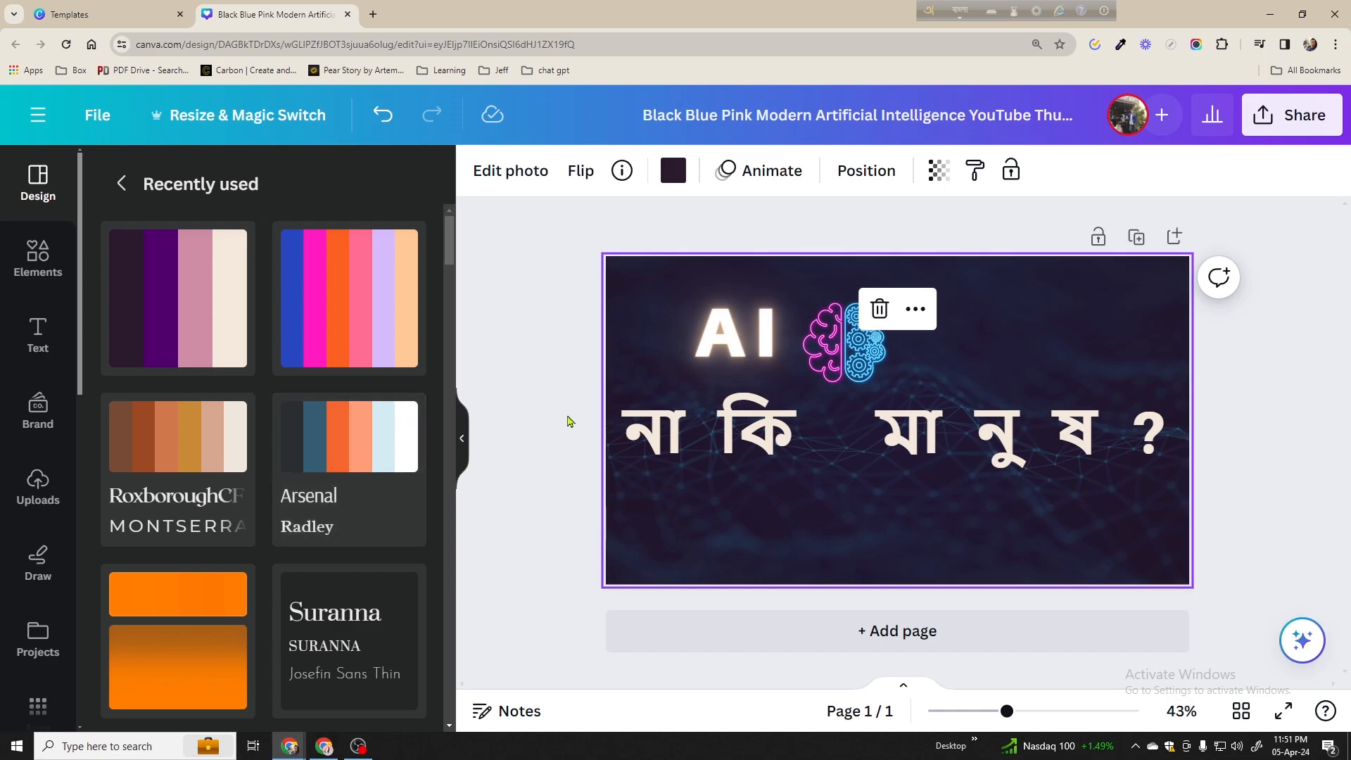
Reapply the TAN Headline, Sergio Trendy and Roboto/Aileron combinations in turn and return to the main styles overview
scroll(352, 457, "down", 8)
left_click(351, 405)
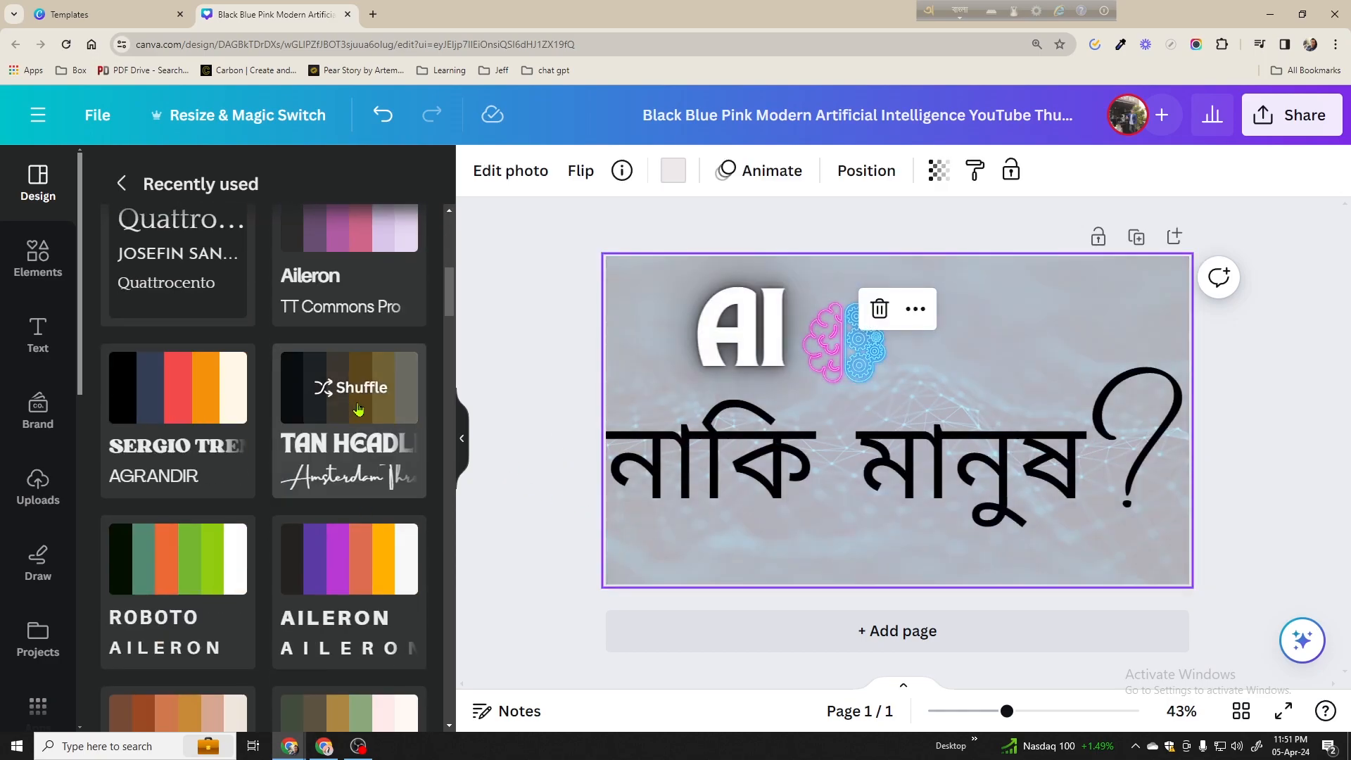
left_click(222, 404)
left_click(204, 543)
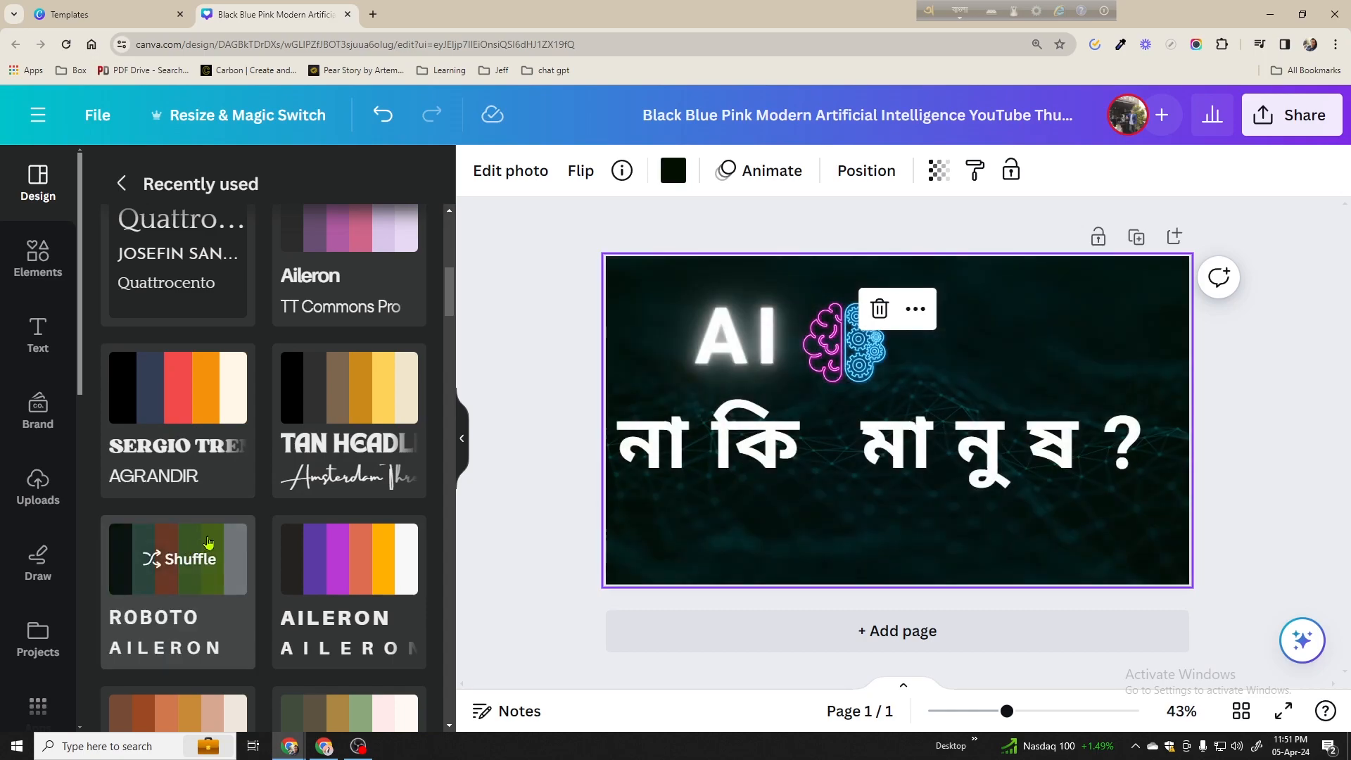
scroll(384, 465, "down", 5)
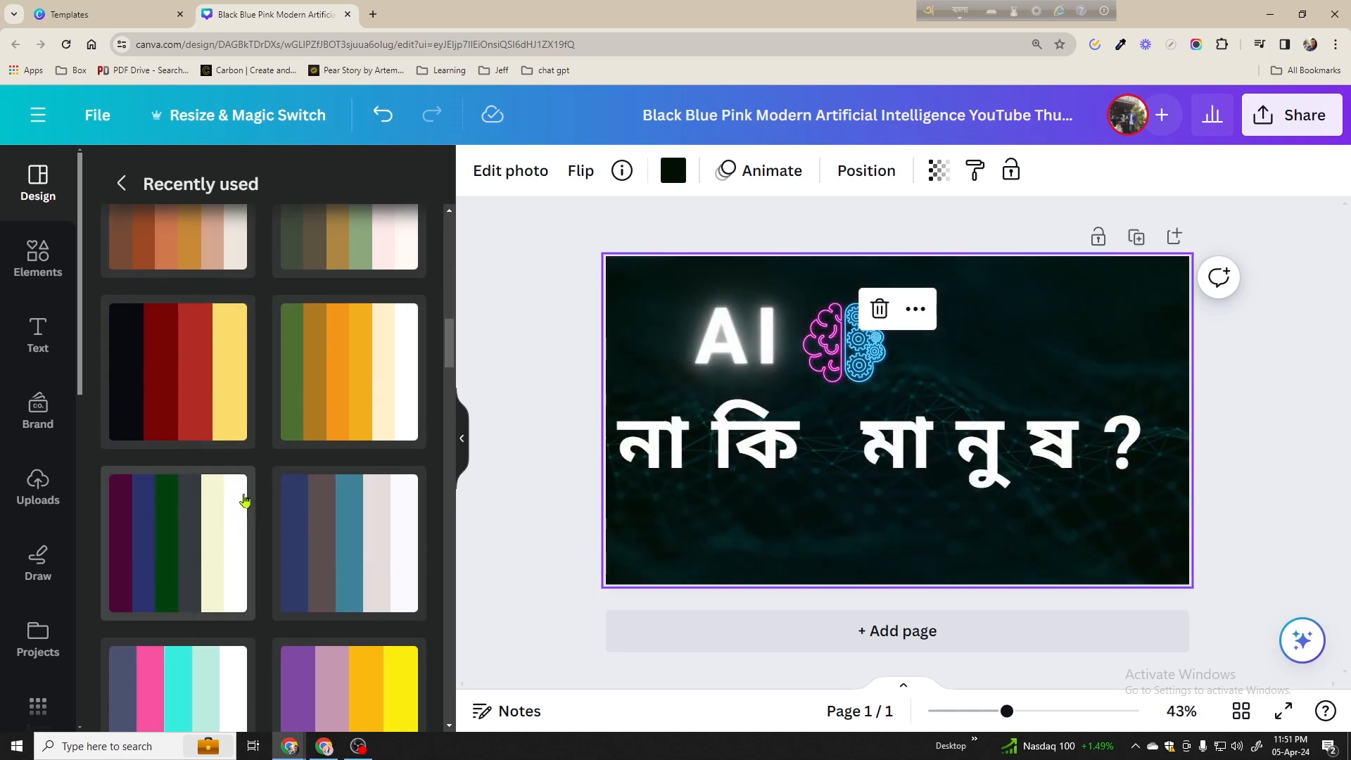
left_click(121, 184)
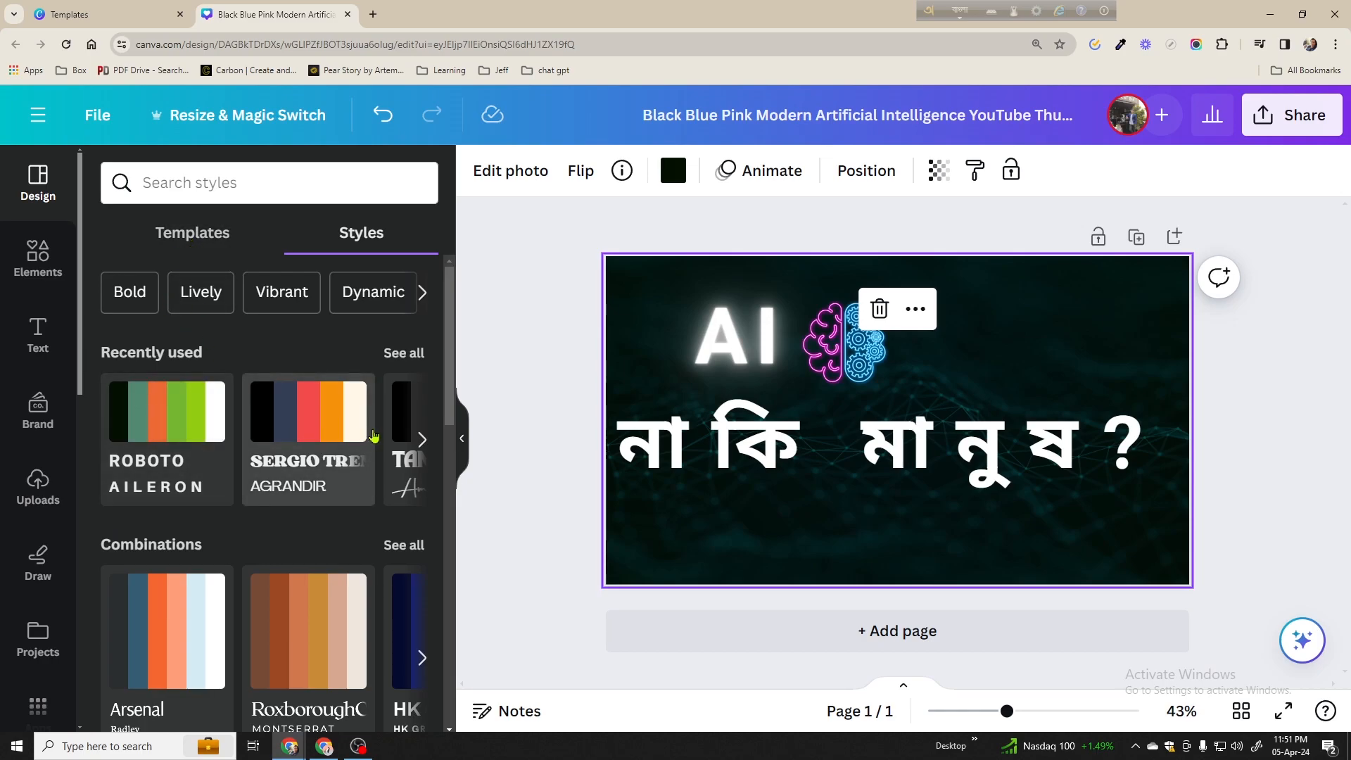
Undo all the applied style and palette changes, plus the brain graphic's last enlargement, to restore the yellow Bengali headline
scroll(383, 428, "down", 4)
left_click(555, 448)
key("ctrl+z")
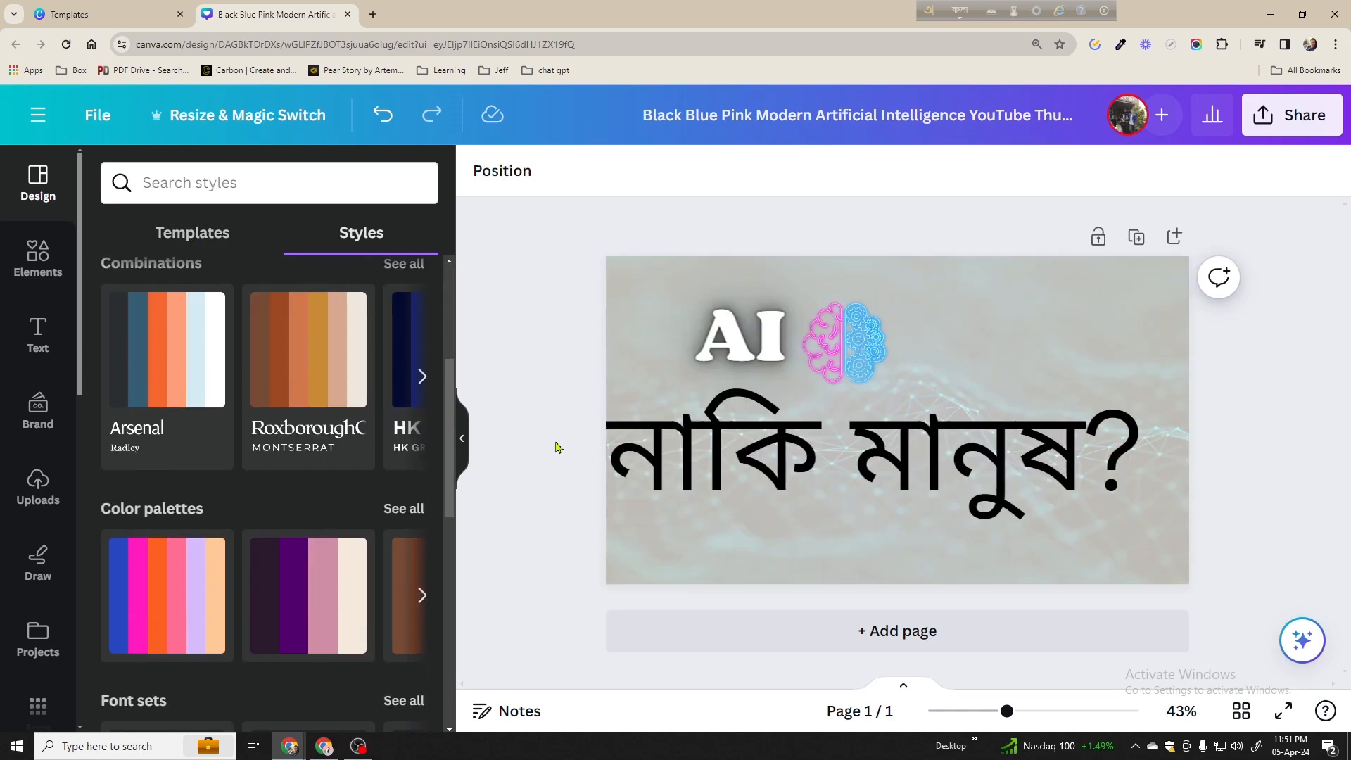
key("ctrl+z")
key("ctrl+z")
key("ctrl+z")
key("ctrl+z")
key("ctrl+z")
key("ctrl+z")
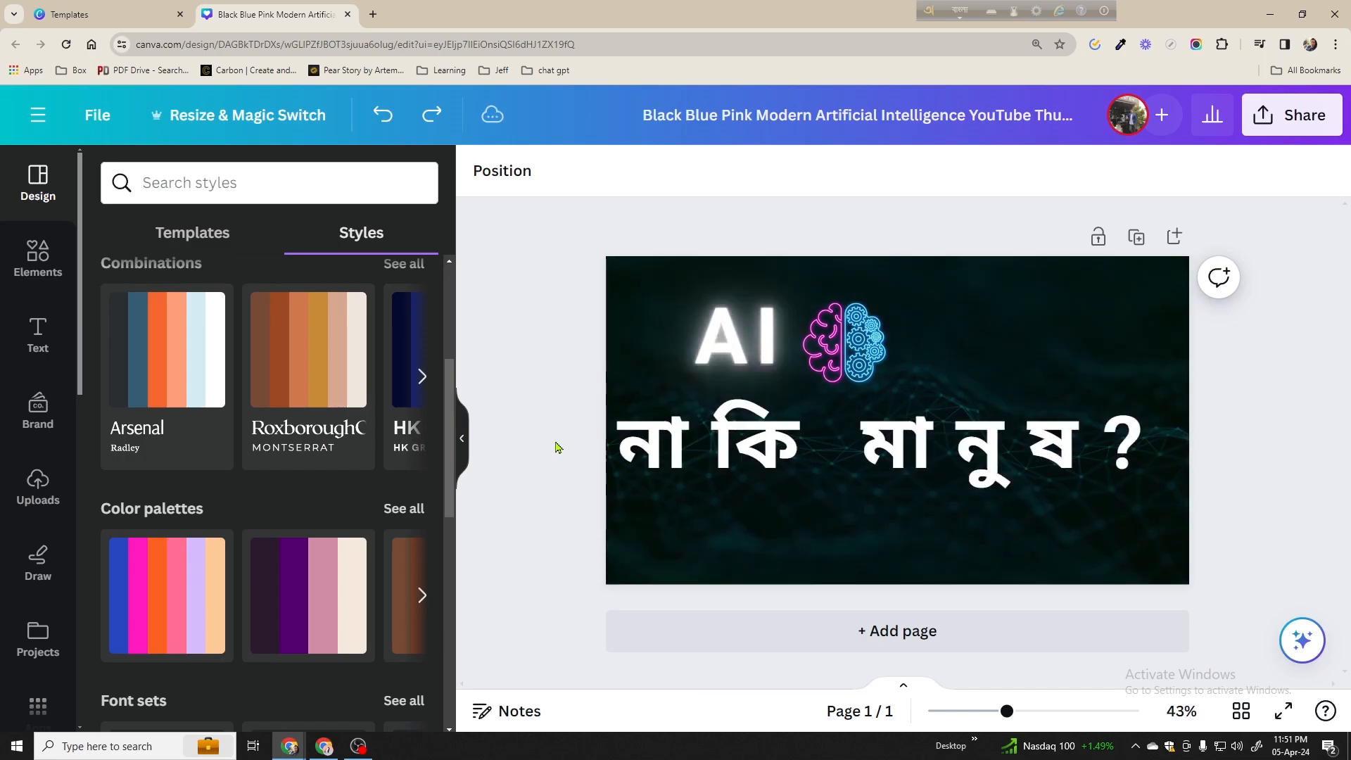
key("ctrl+z")
key("ctrl+z")
key("ctrl+z")
key("ctrl+z")
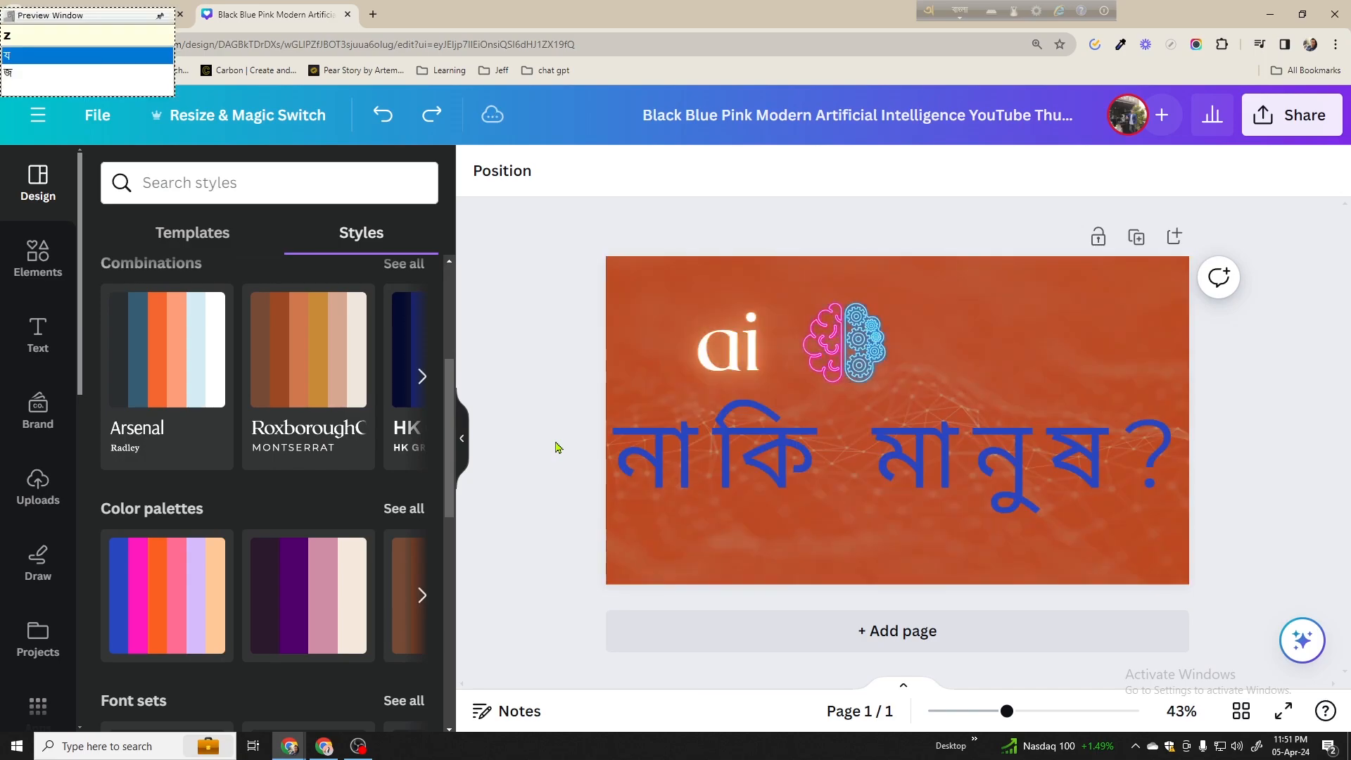
key("ctrl+z")
key("ctrl+z")
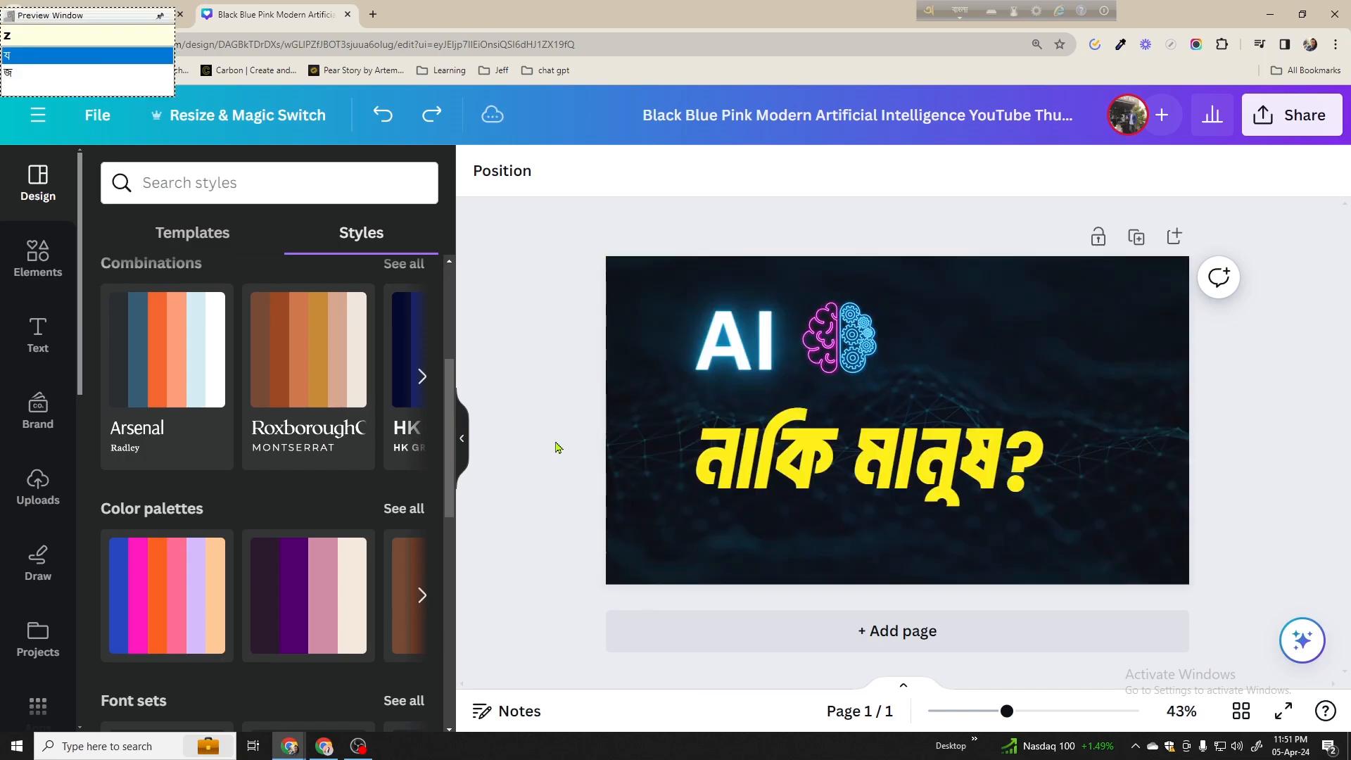
Nudge the yellow Bengali headline slightly upward and delete the network-pattern image from the page background
left_click_drag(857, 472, 849, 462)
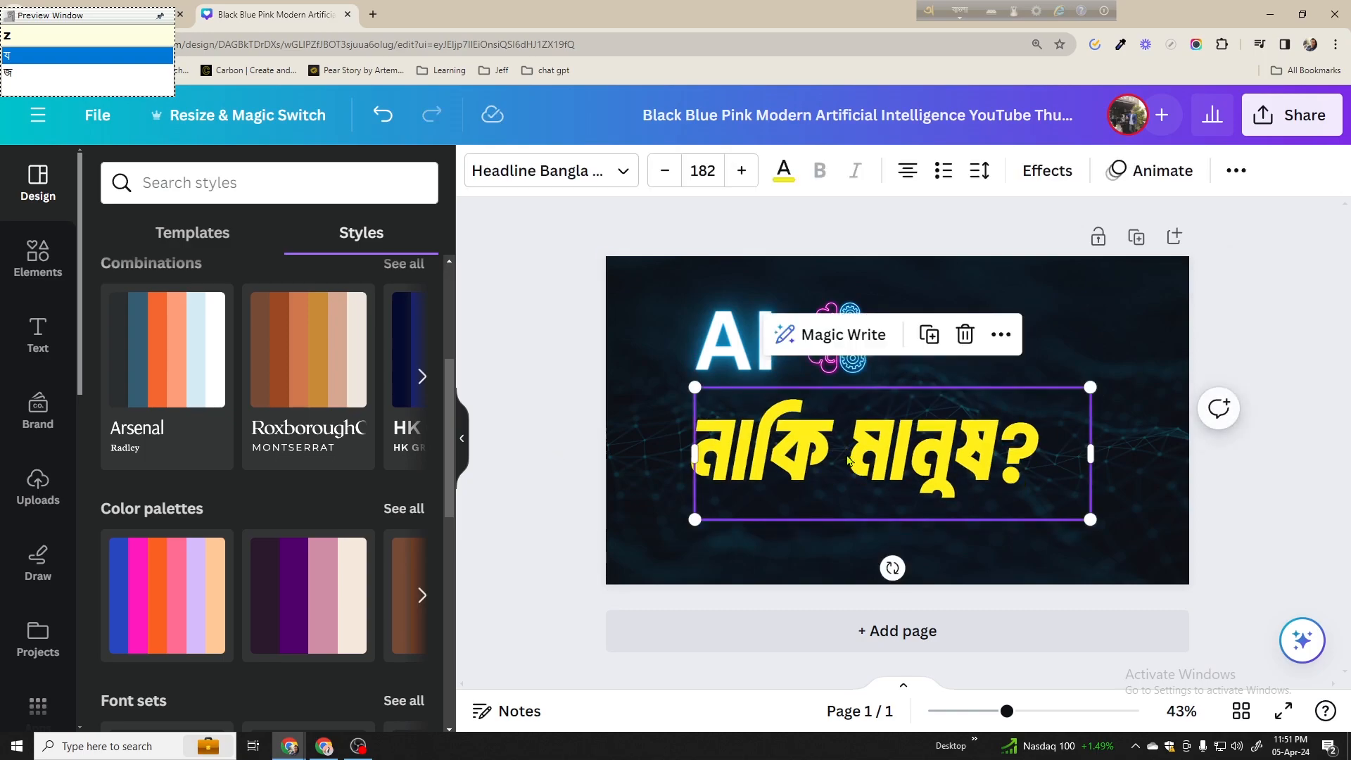
left_click(1055, 356)
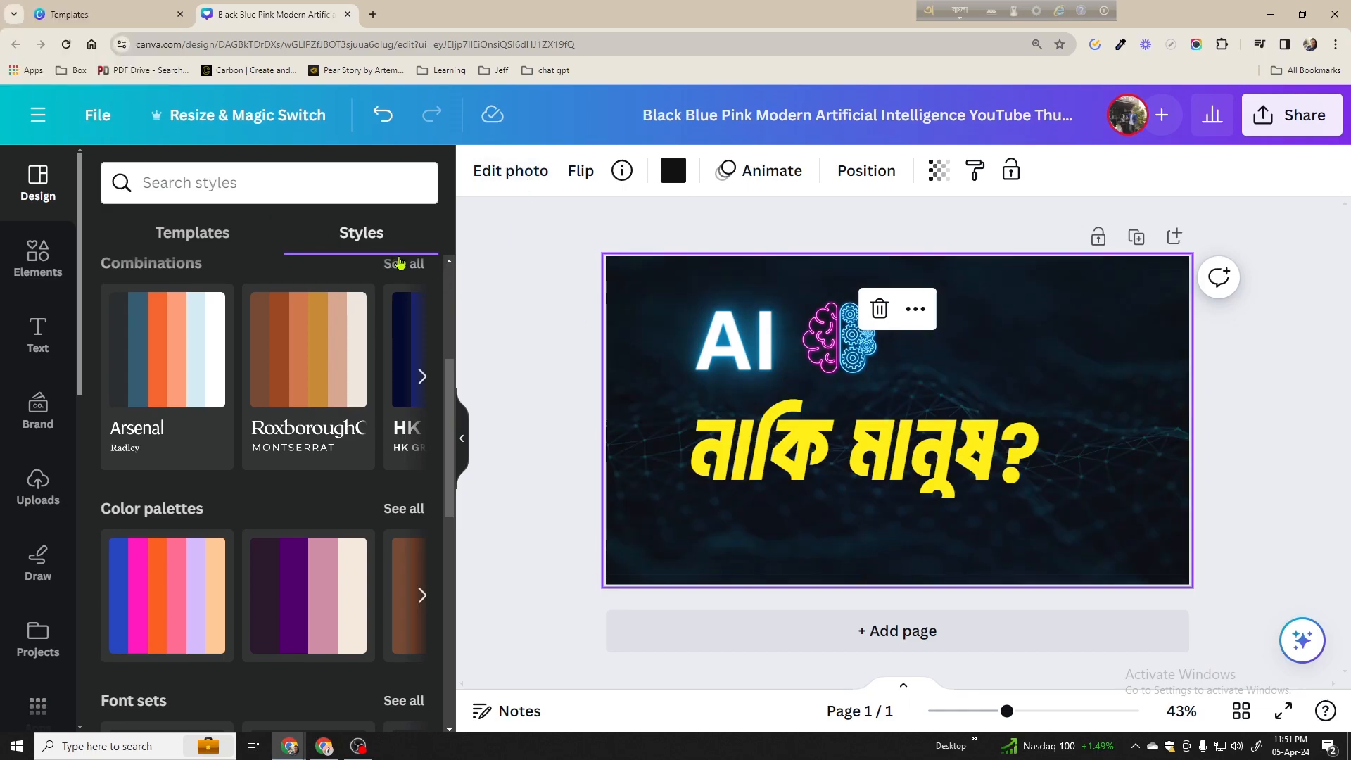
left_click(866, 171)
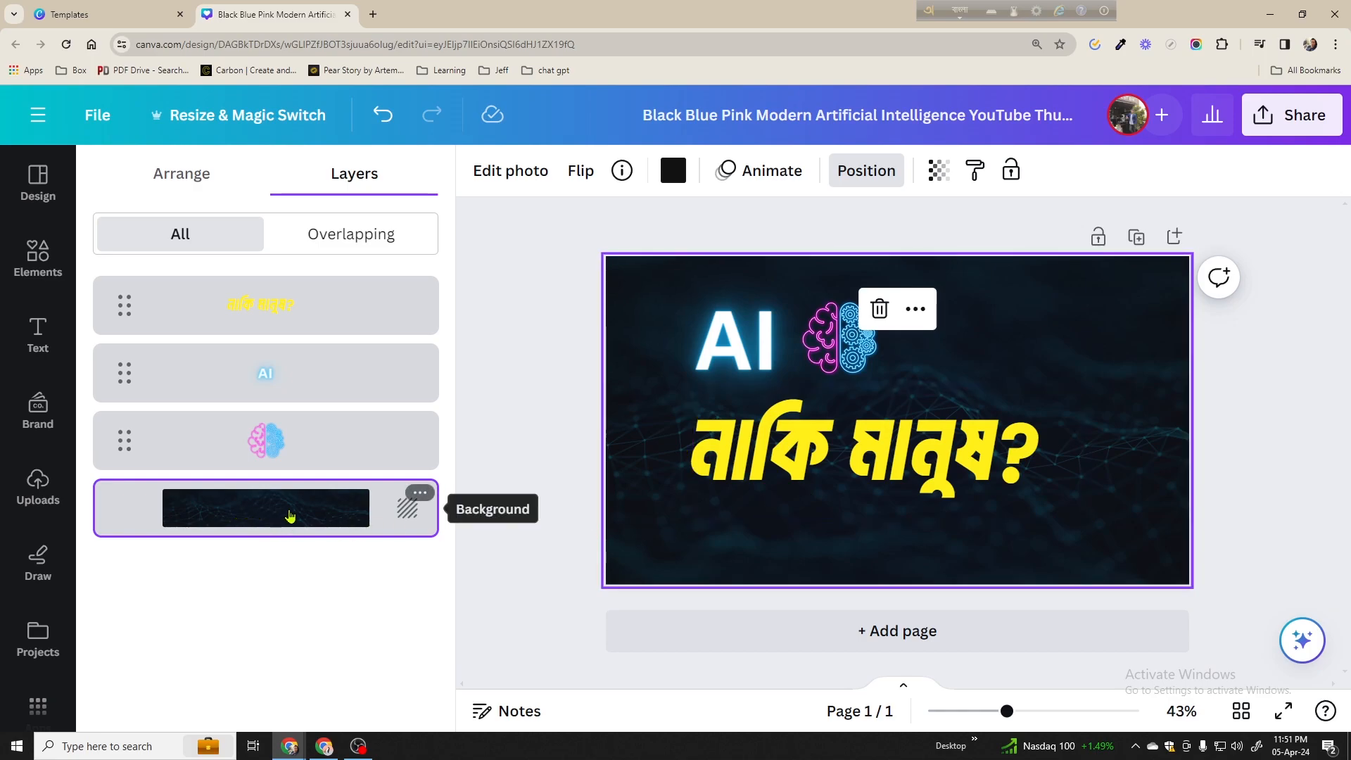
left_click(420, 492)
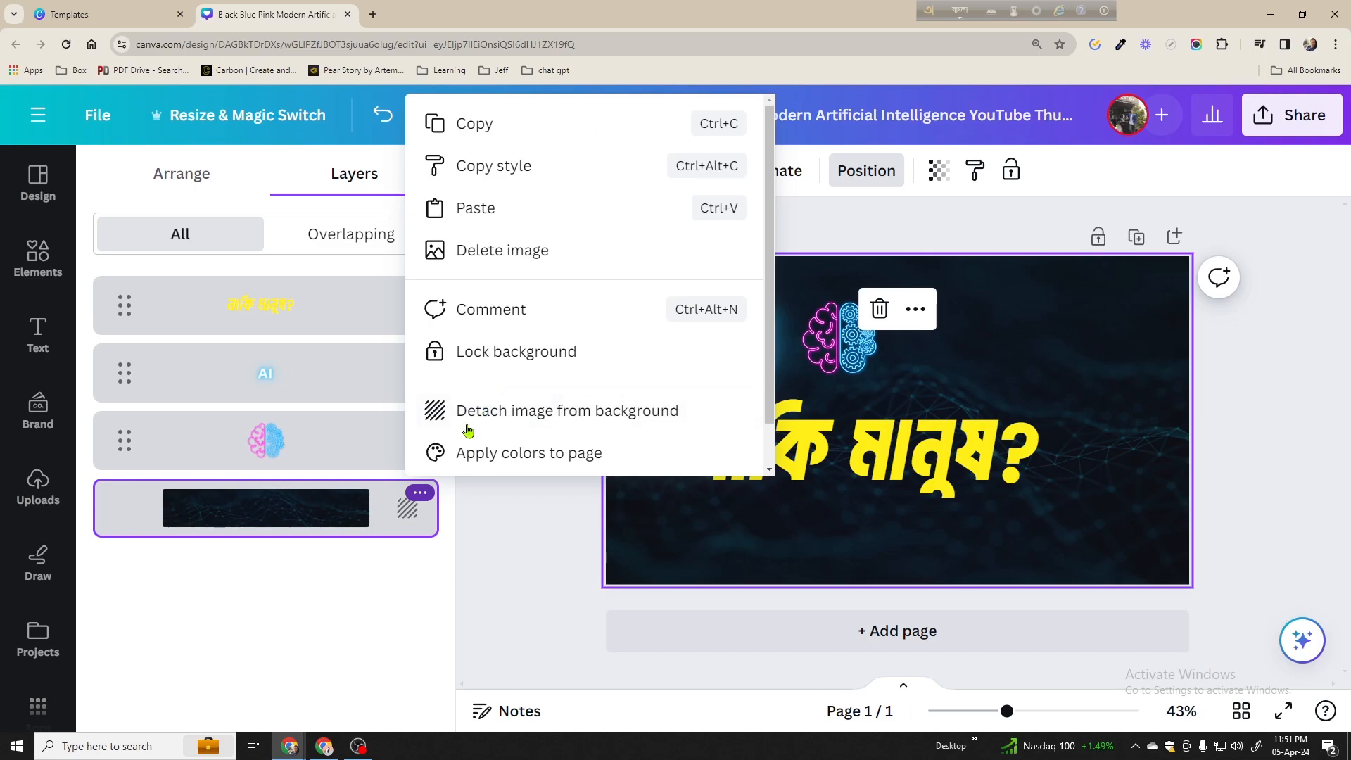
left_click(349, 506)
key("Delete")
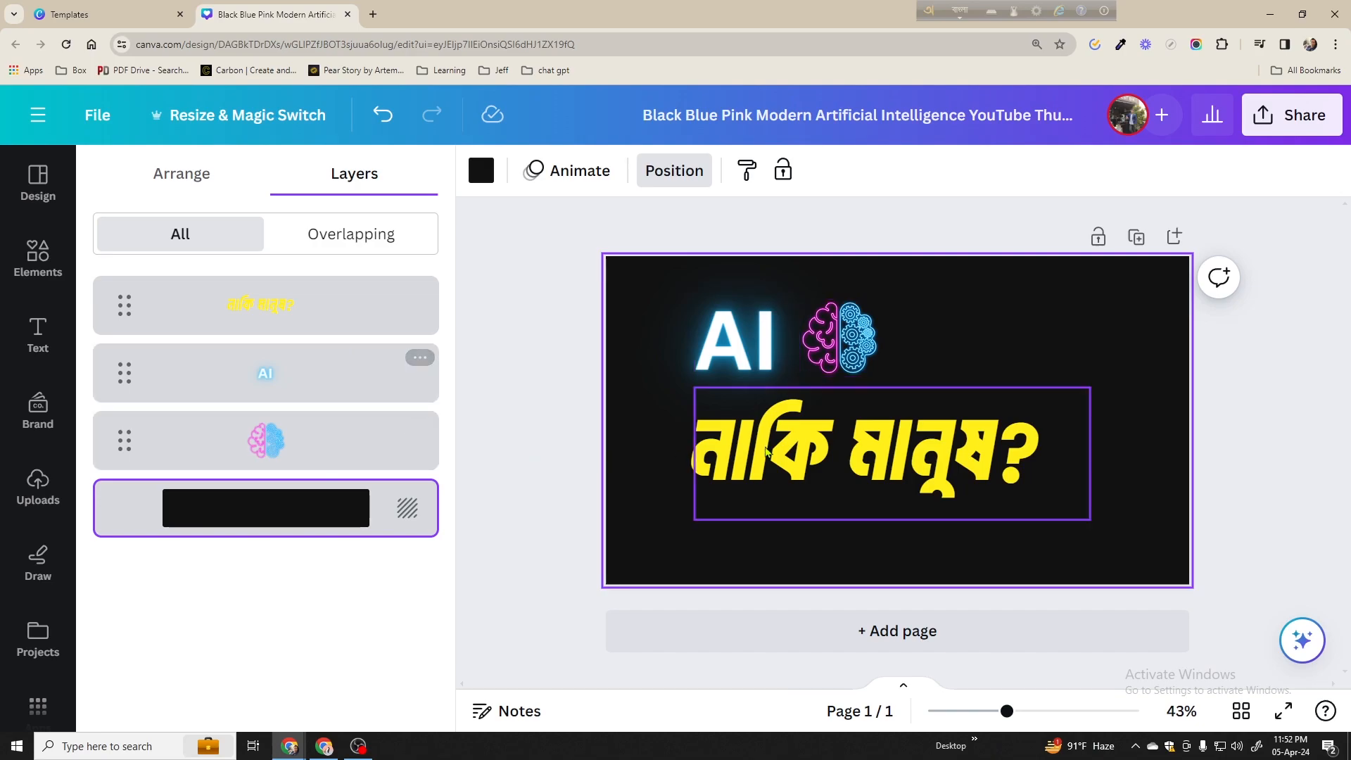
Remove the text effect from the AI text and recolor it off-white #F4F7F8
left_click(726, 331)
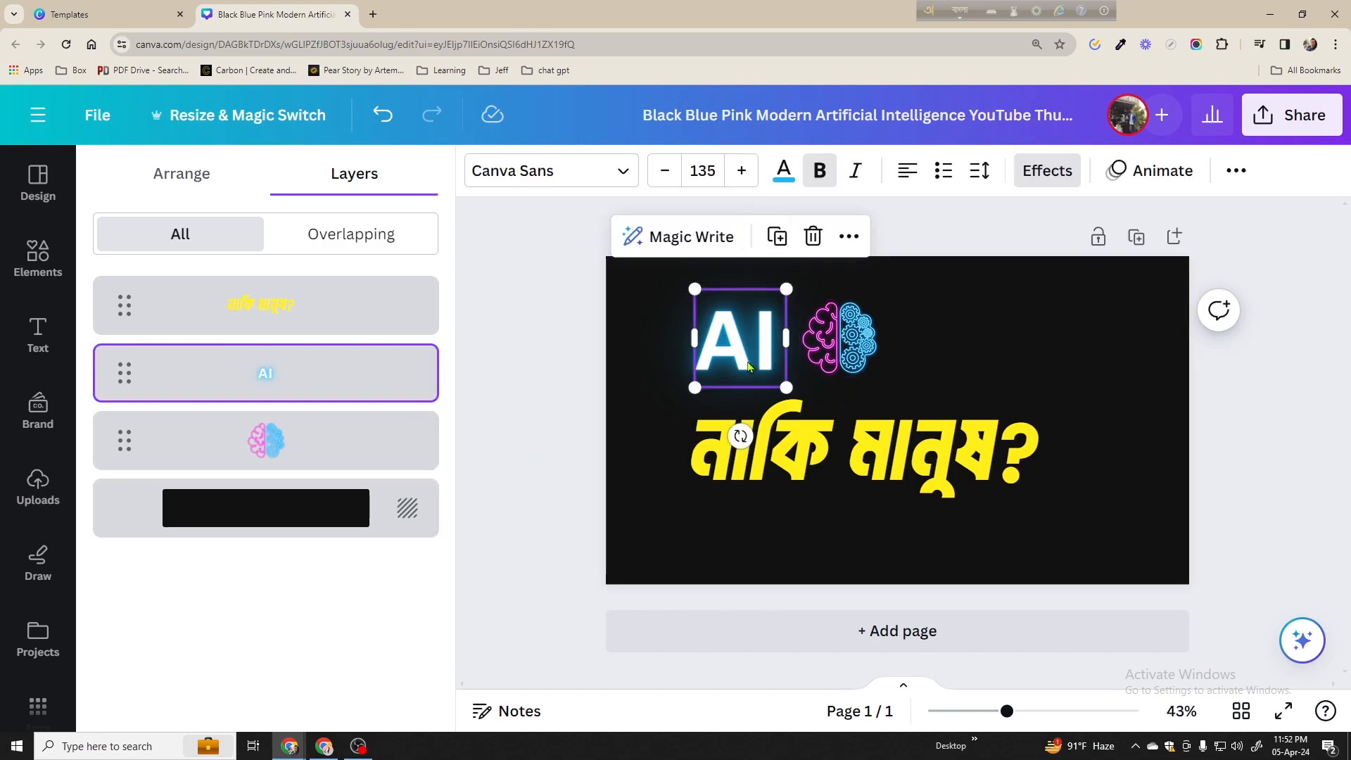
left_click(1053, 174)
left_click(171, 314)
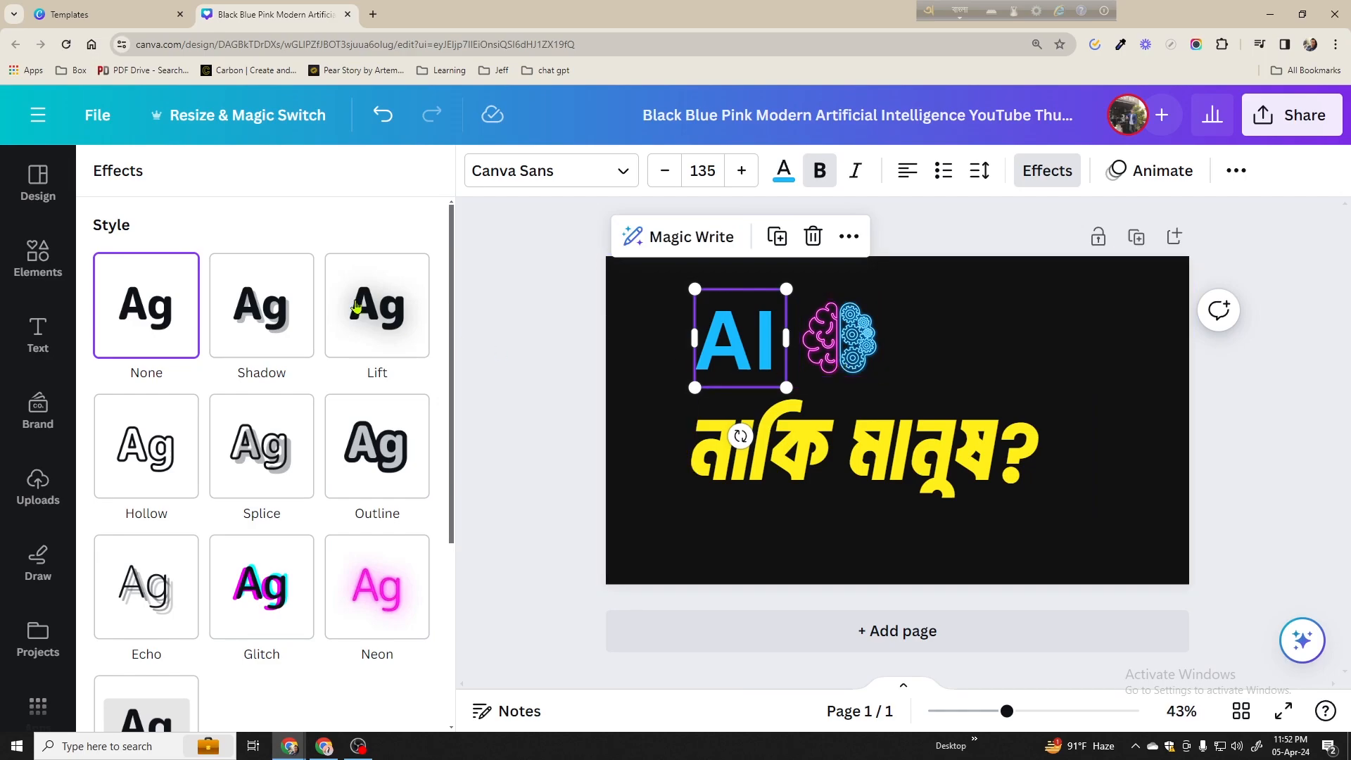
left_click(782, 173)
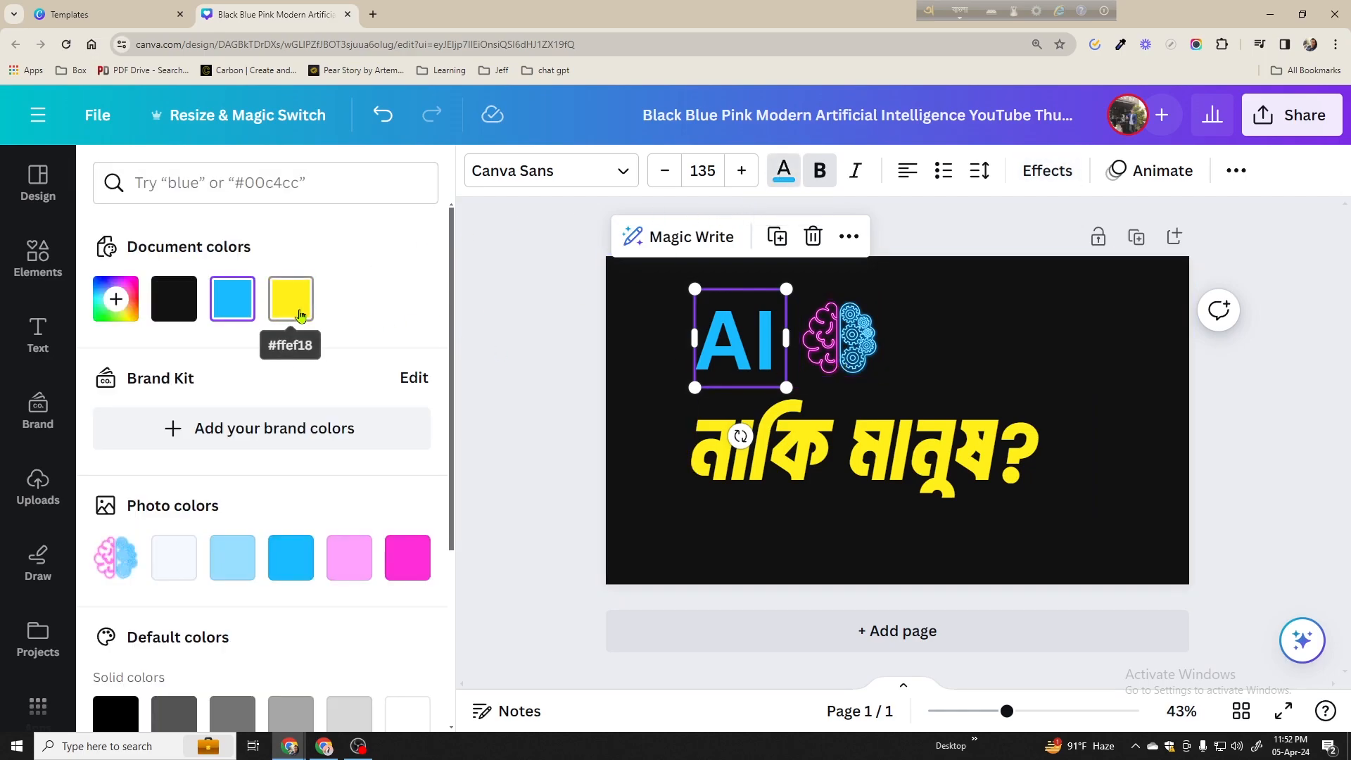
left_click(116, 299)
left_click_drag(190, 389, 115, 352)
left_click(547, 380)
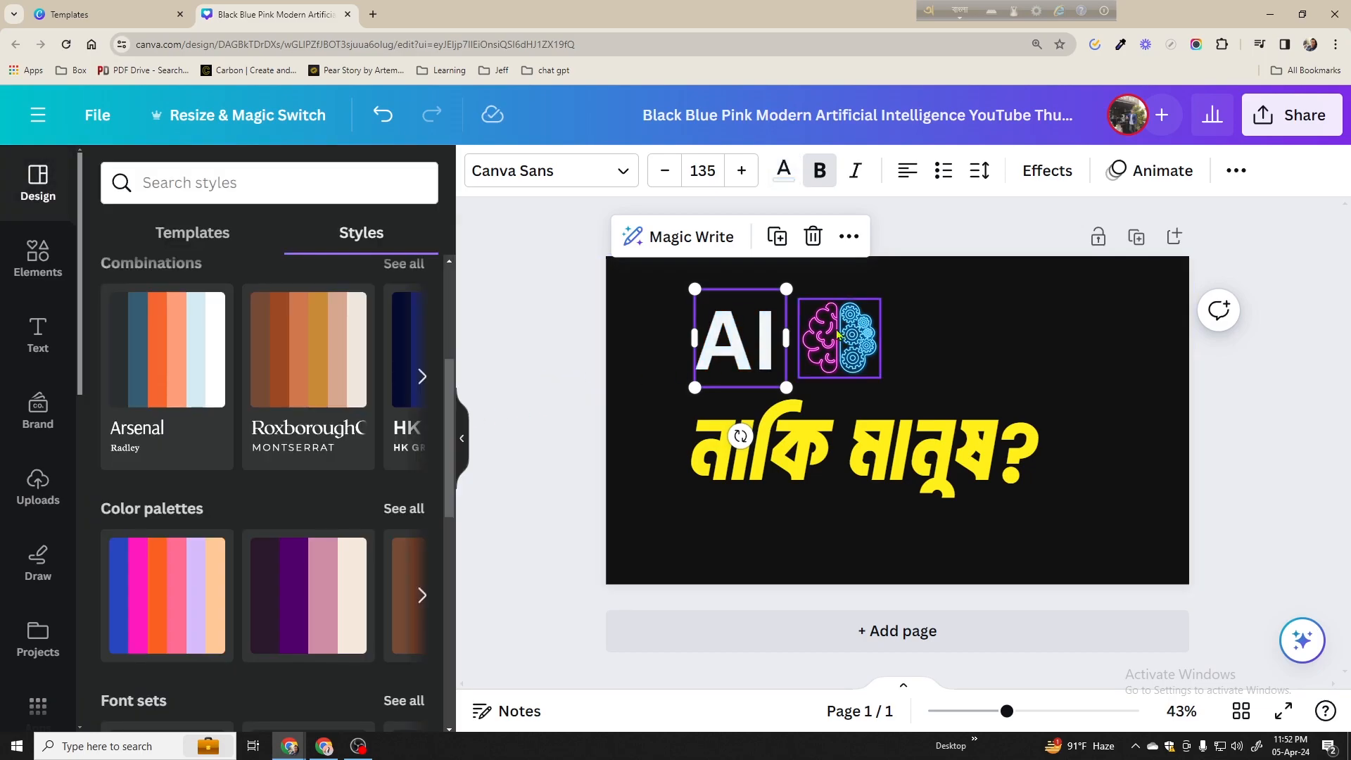
Enlarge the brain graphic slightly toward the AI text, and lower the AI text closer to the Bengali headline
left_click(846, 346)
left_click_drag(881, 378, 849, 366)
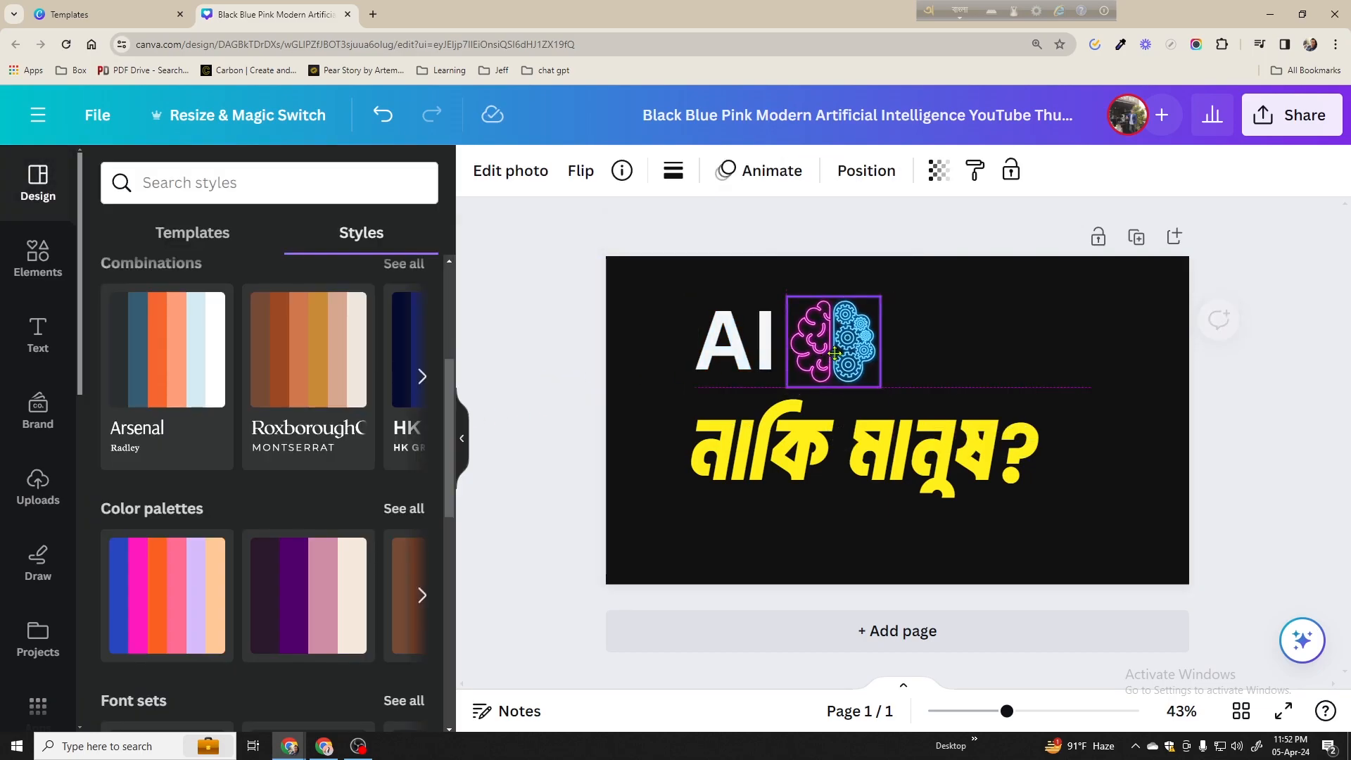
left_click(736, 351)
left_click_drag(736, 352, 737, 367)
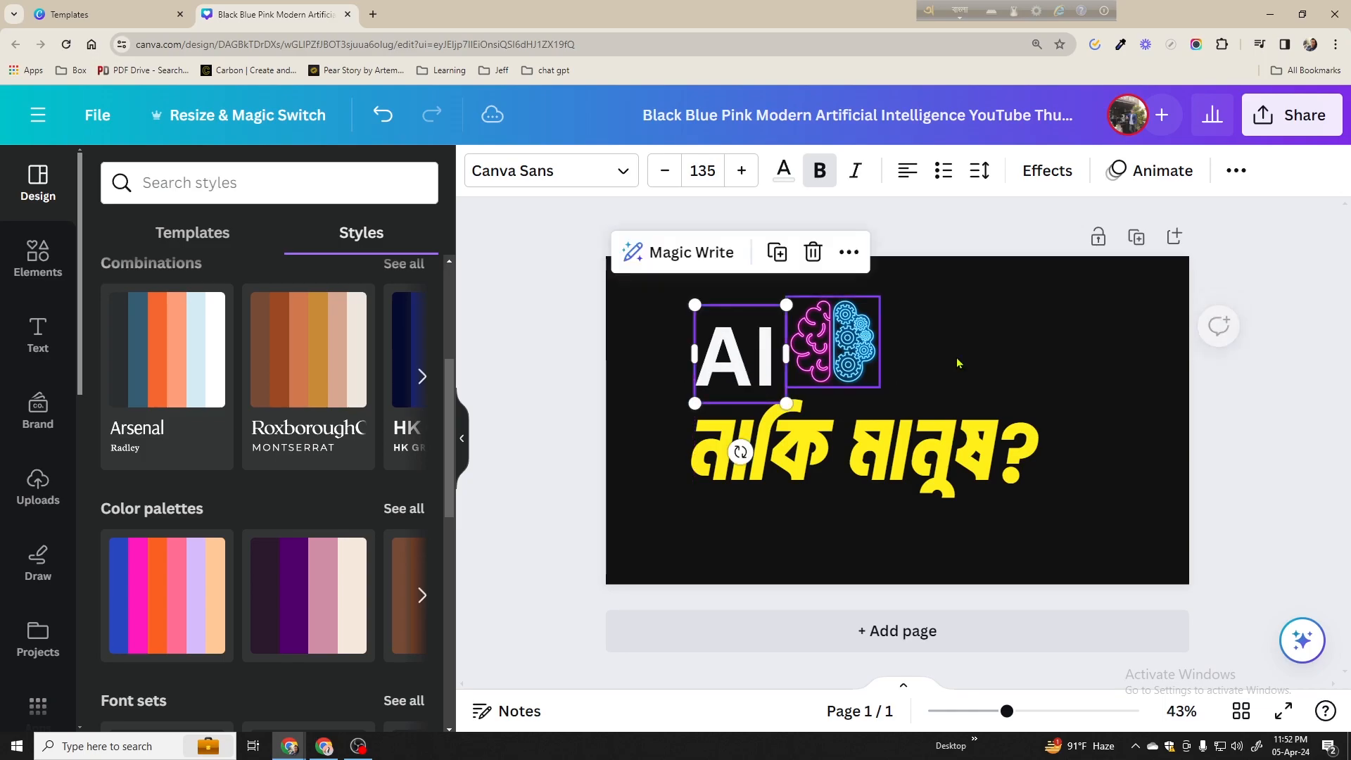
left_click(1133, 413)
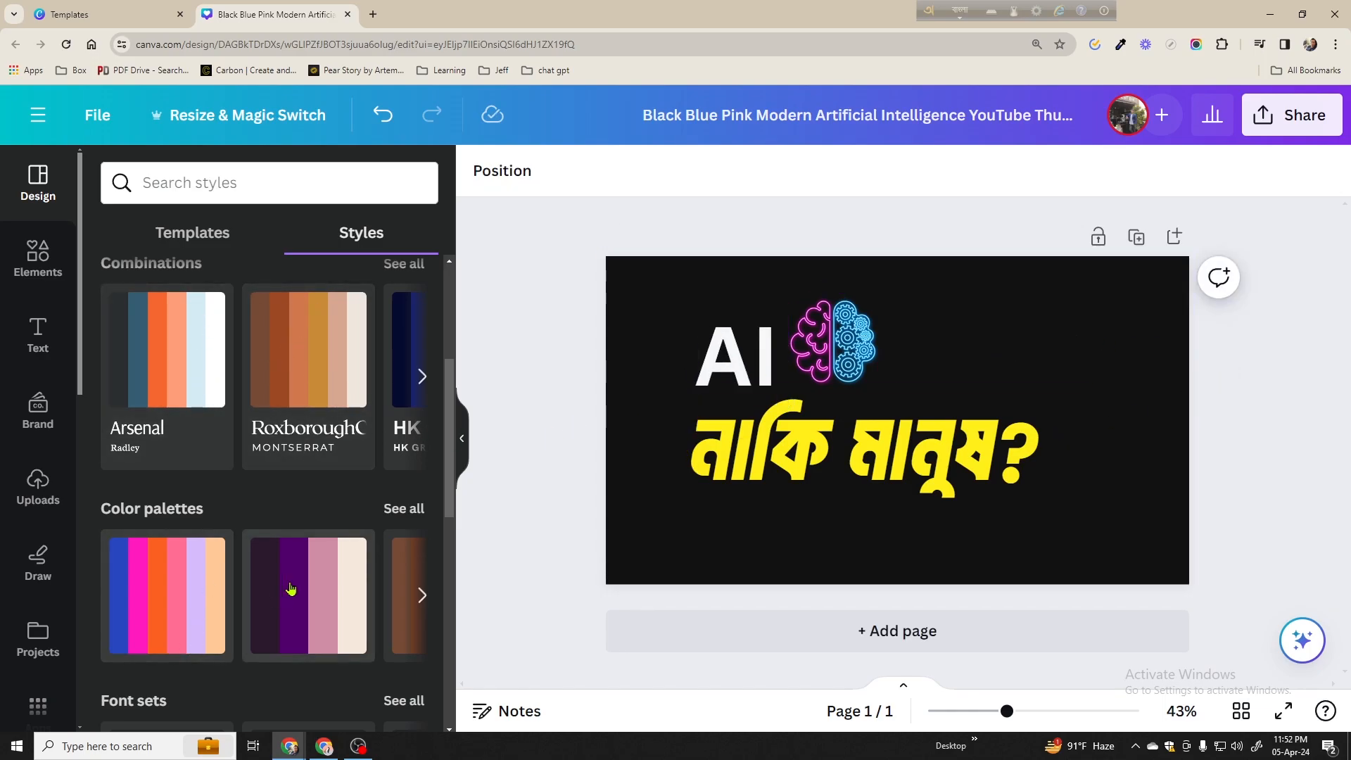
Try the Arsenal and Radley style combination on the design and undo it
left_click(206, 395)
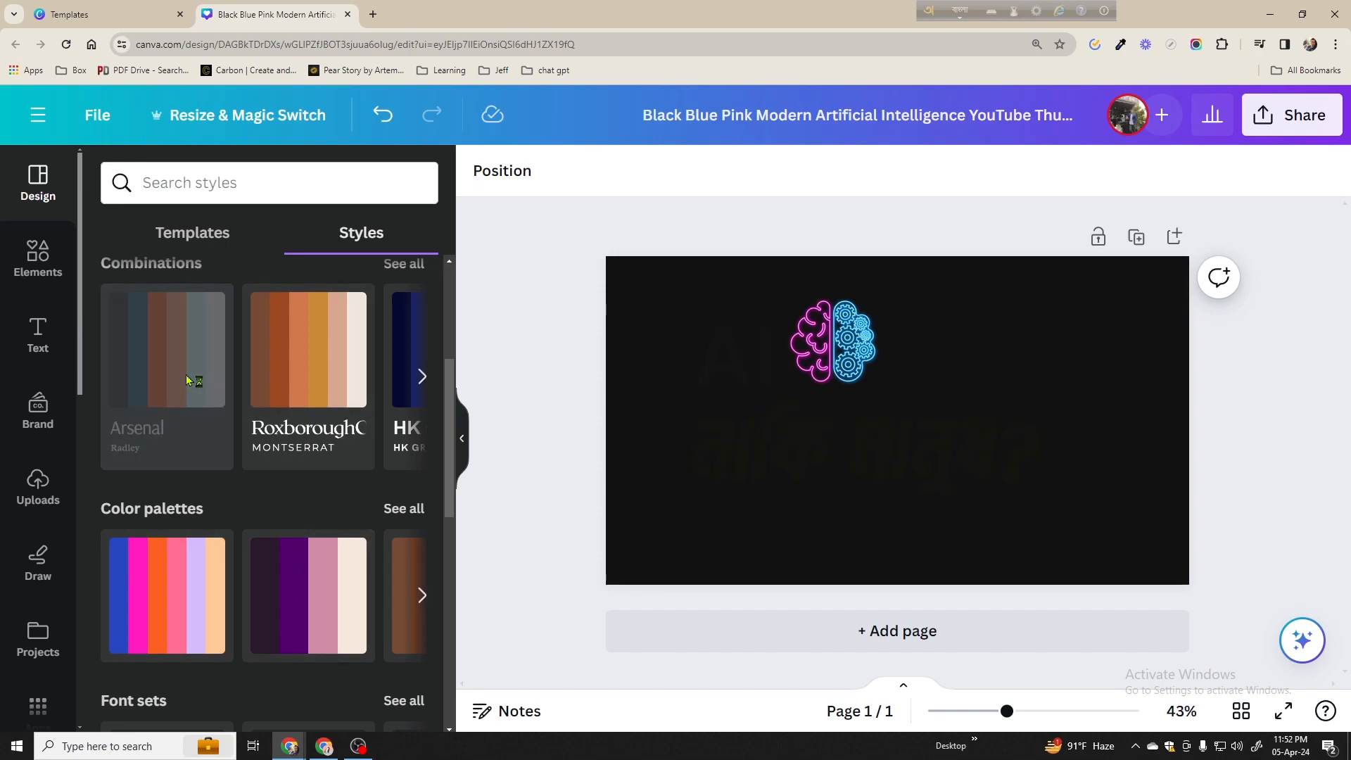
key("ctrl+z")
left_click(570, 438)
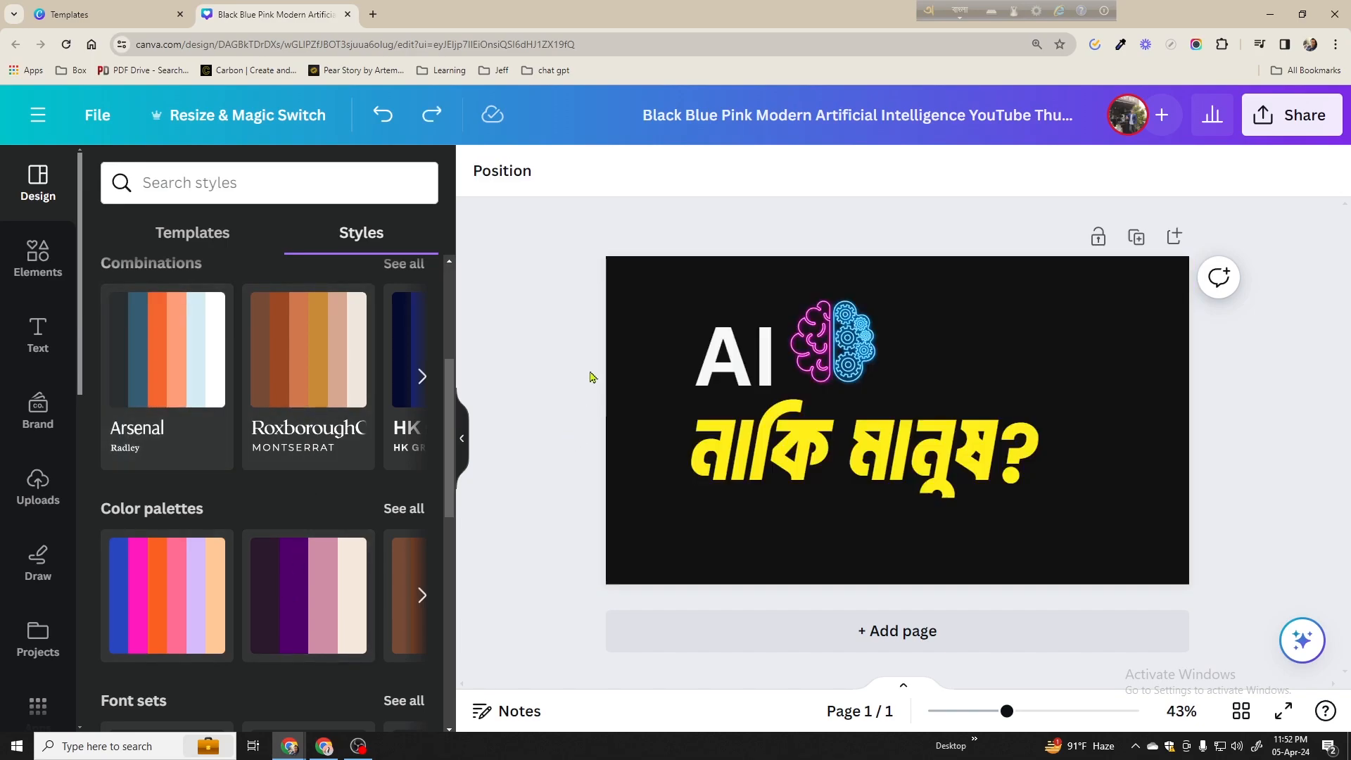
Open a new browser tab, change the keyboard input to English and bring up the earlier browsing for "color pallate"
left_click(373, 15)
type("colo")
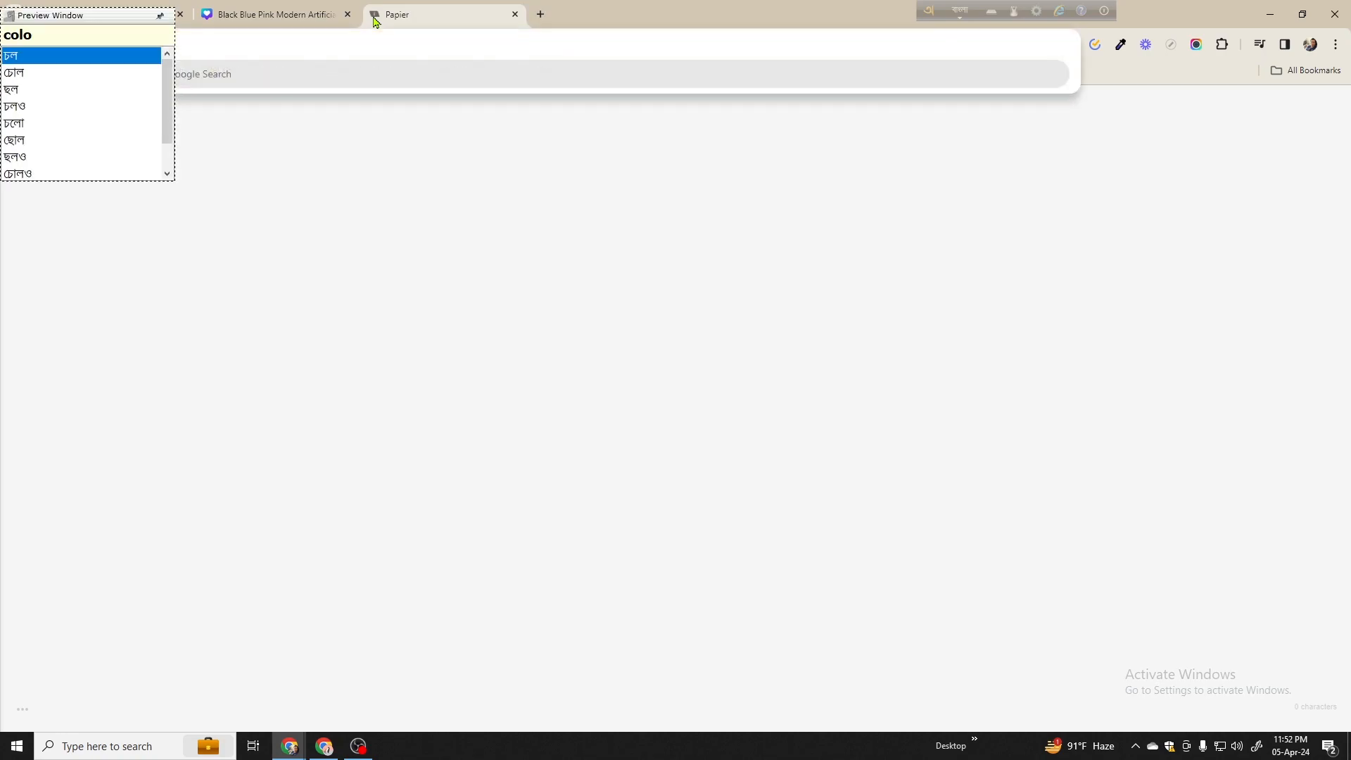
key("F12")
key("BackSpace")
key("BackSpace")
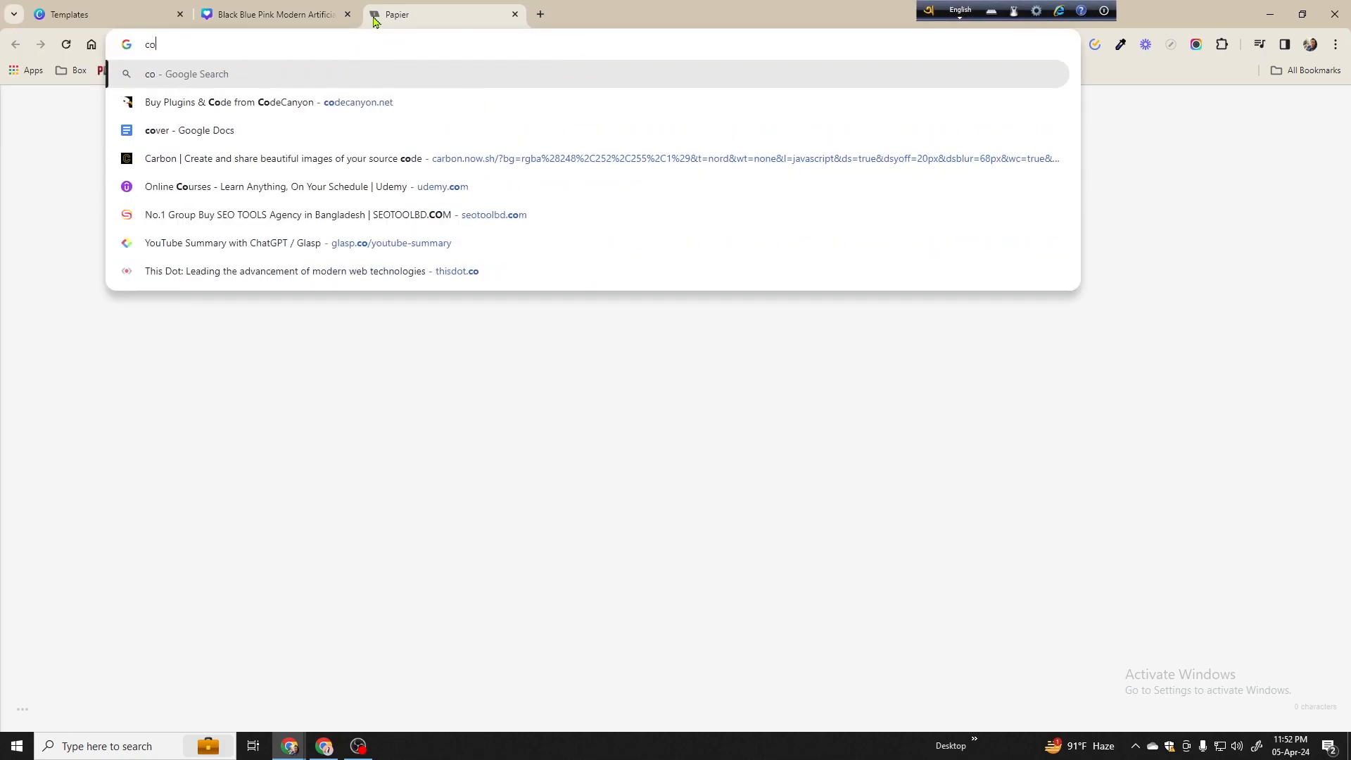
type("lor a")
key("BackSpace")
key("BackSpace")
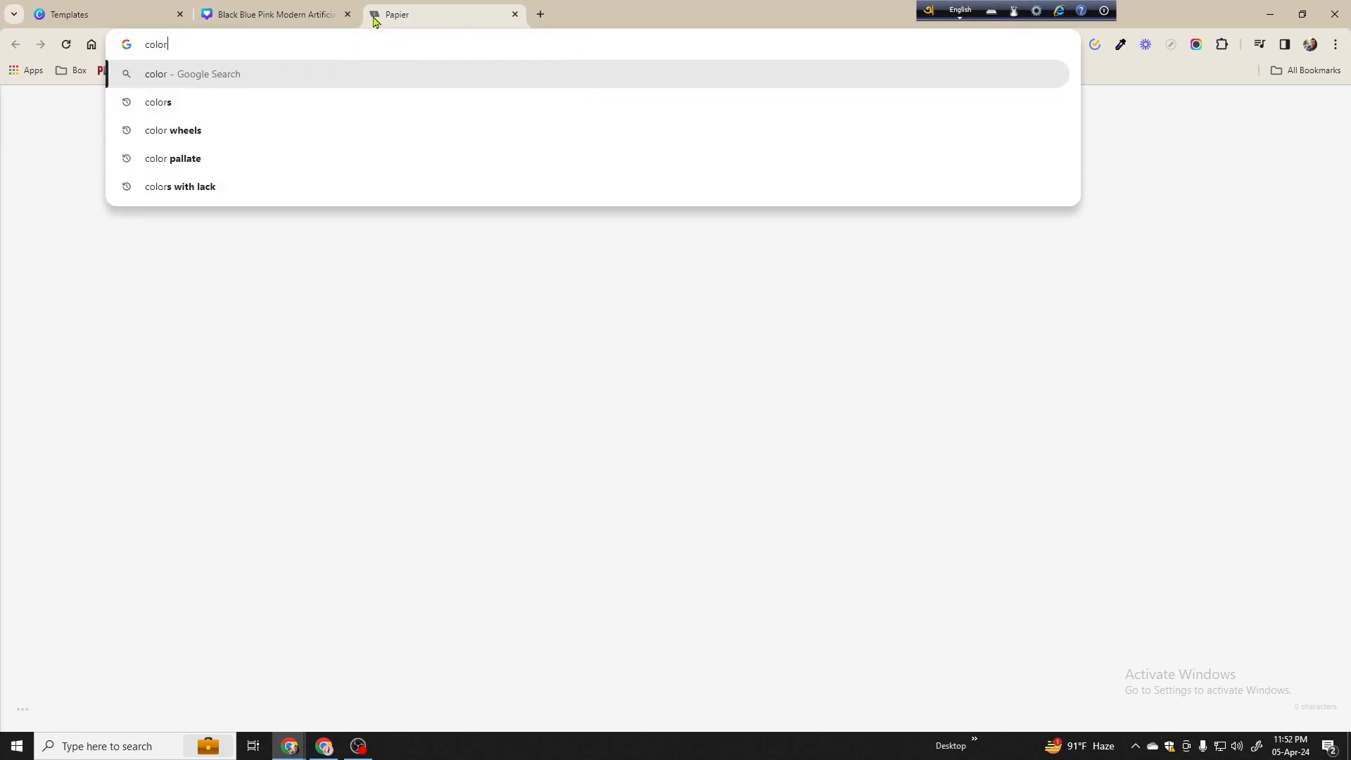
type("pal")
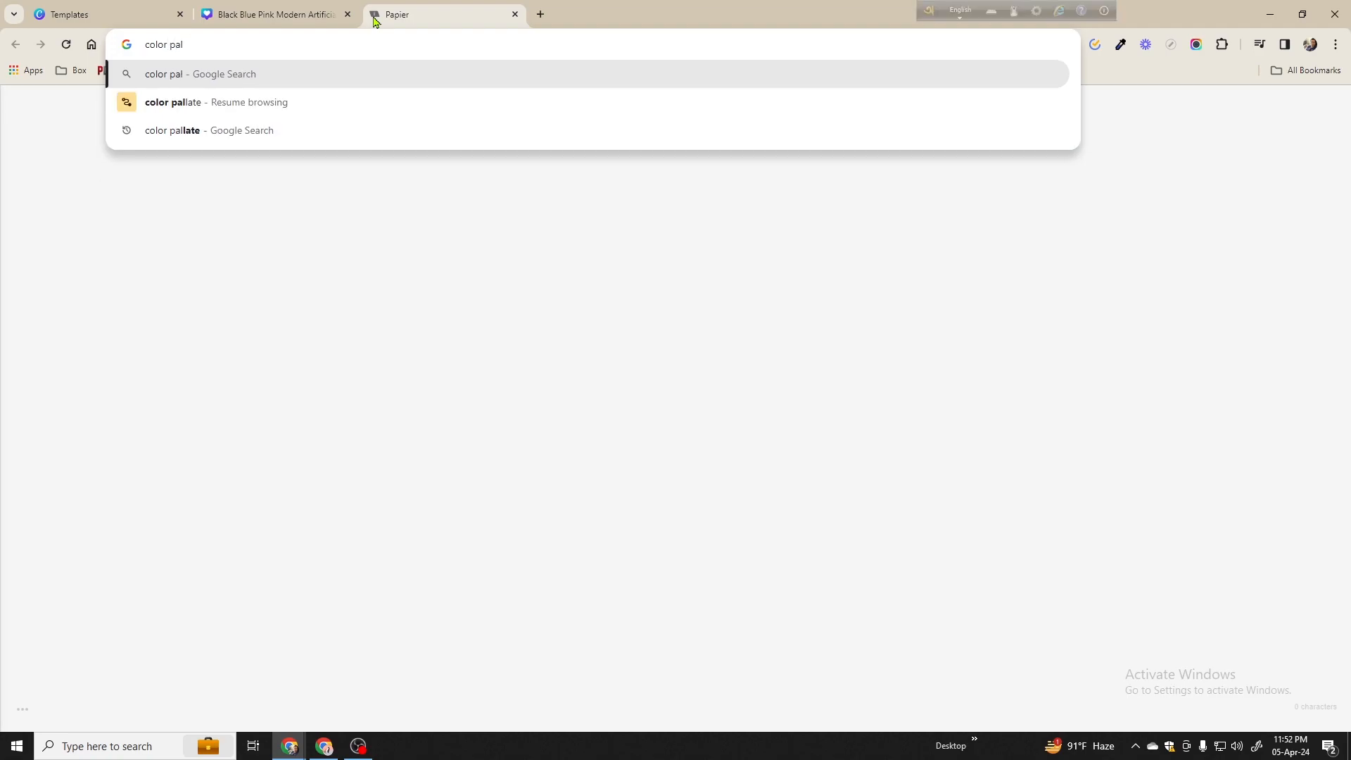
key("Down")
key("Return")
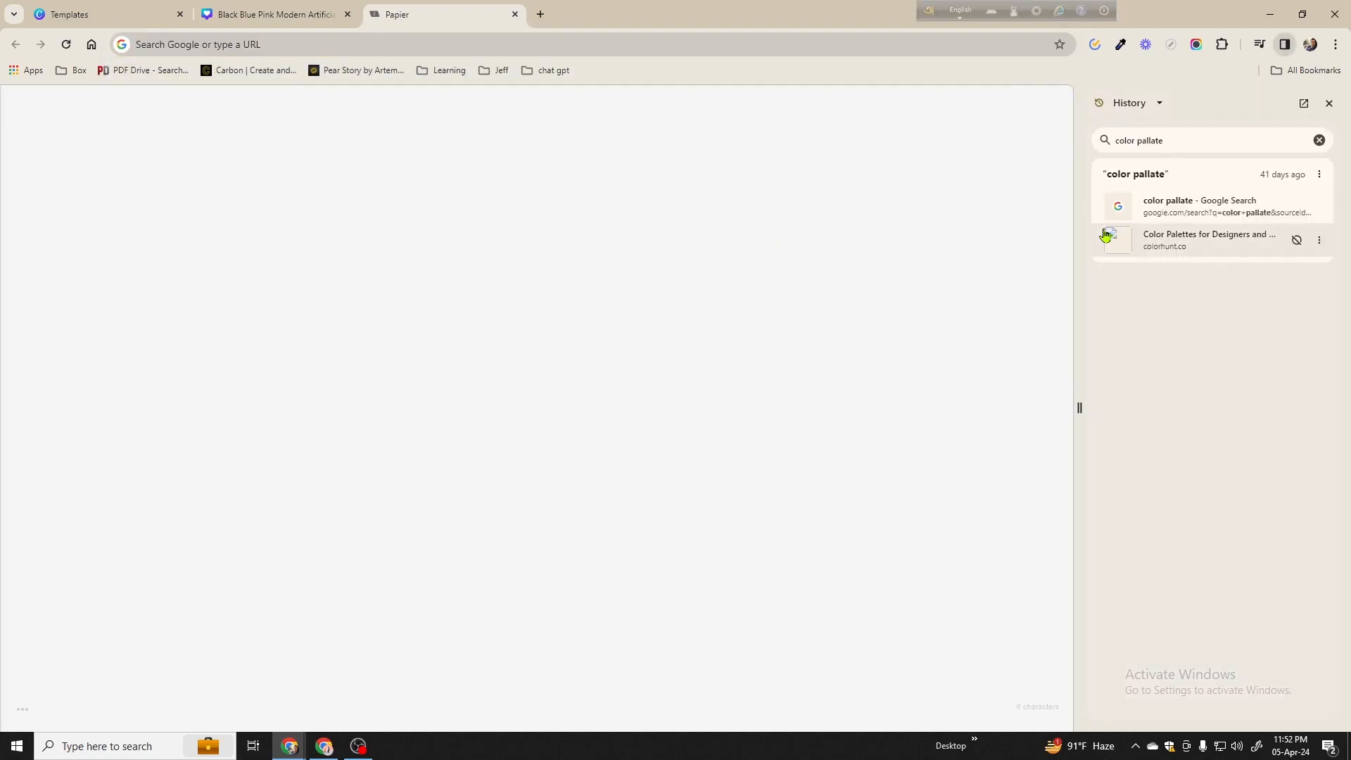
Open the Color Hunt site from the history, browse the newest palettes and copy the off-white color #FEFBF6
left_click(1155, 210)
left_click(171, 422)
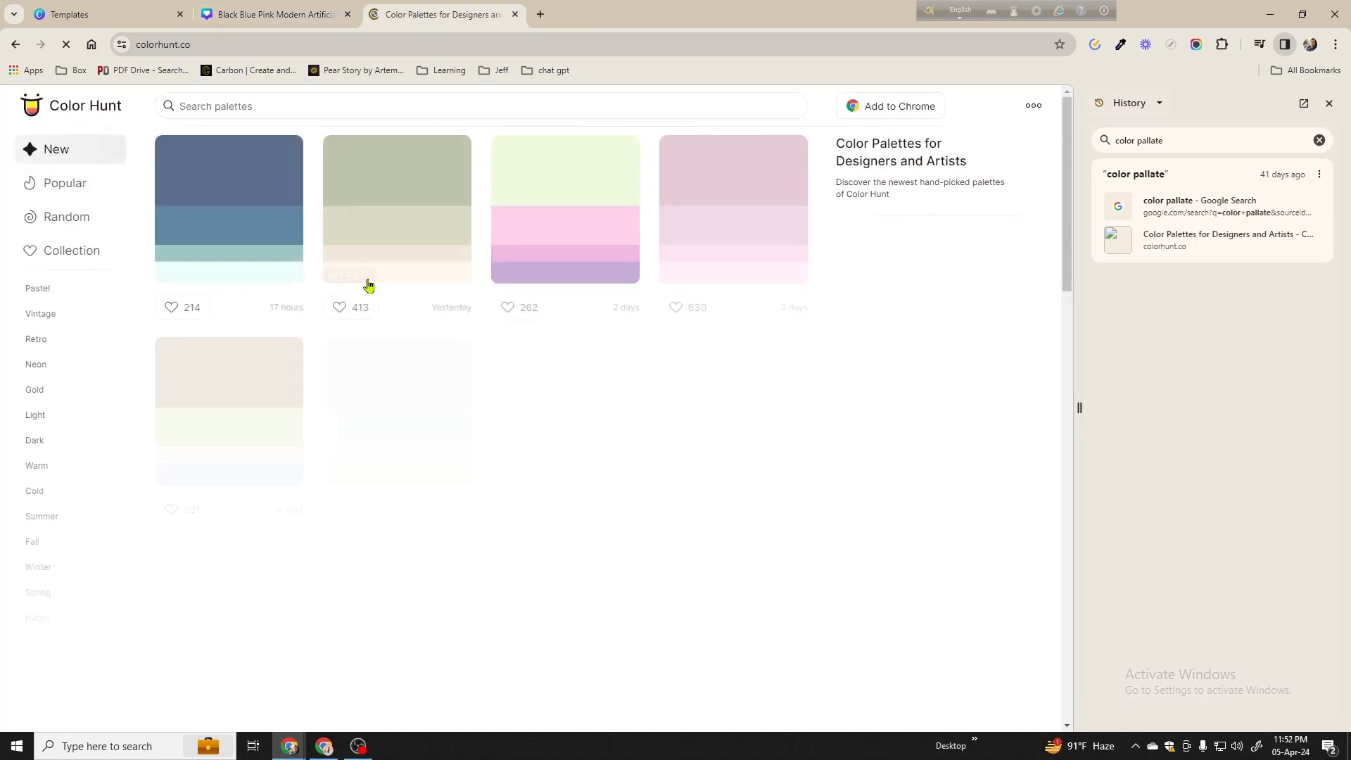
scroll(392, 324, "down", 2)
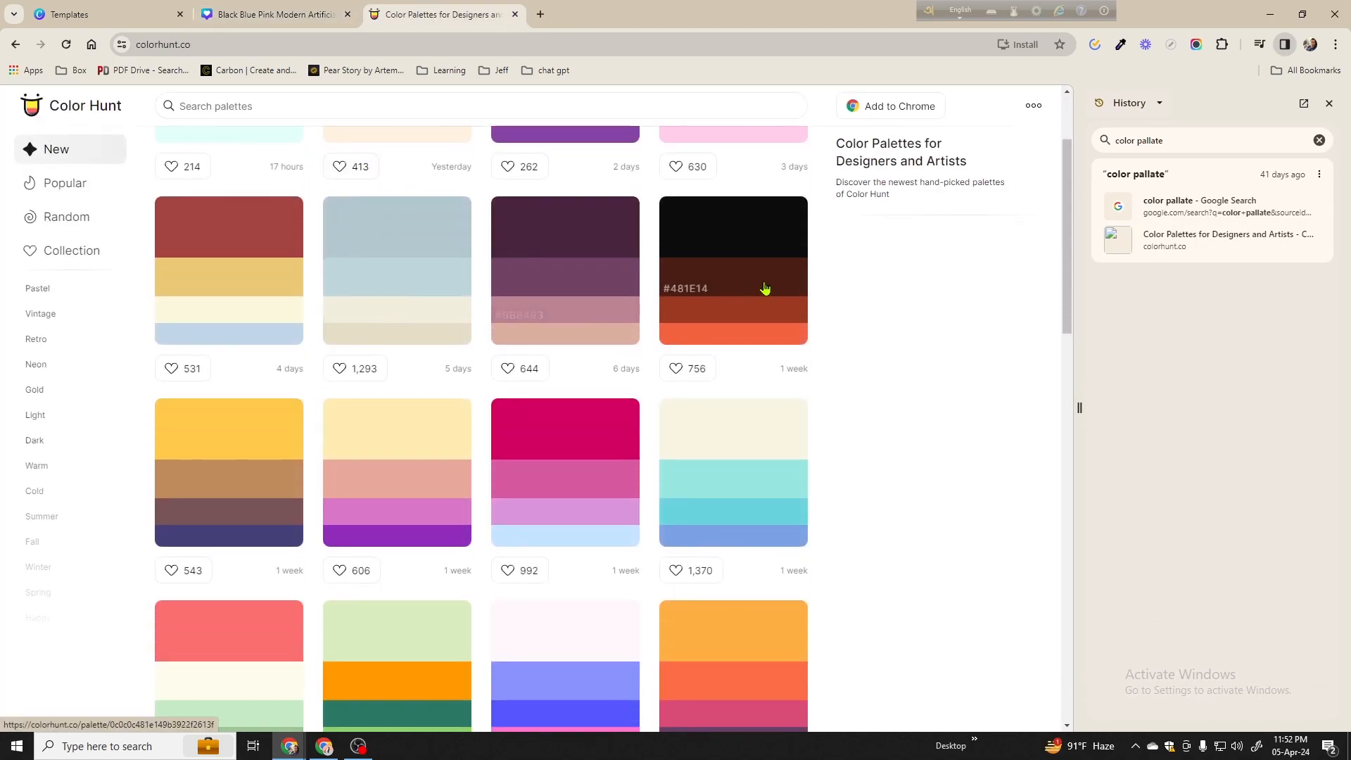
scroll(558, 421, "down", 18)
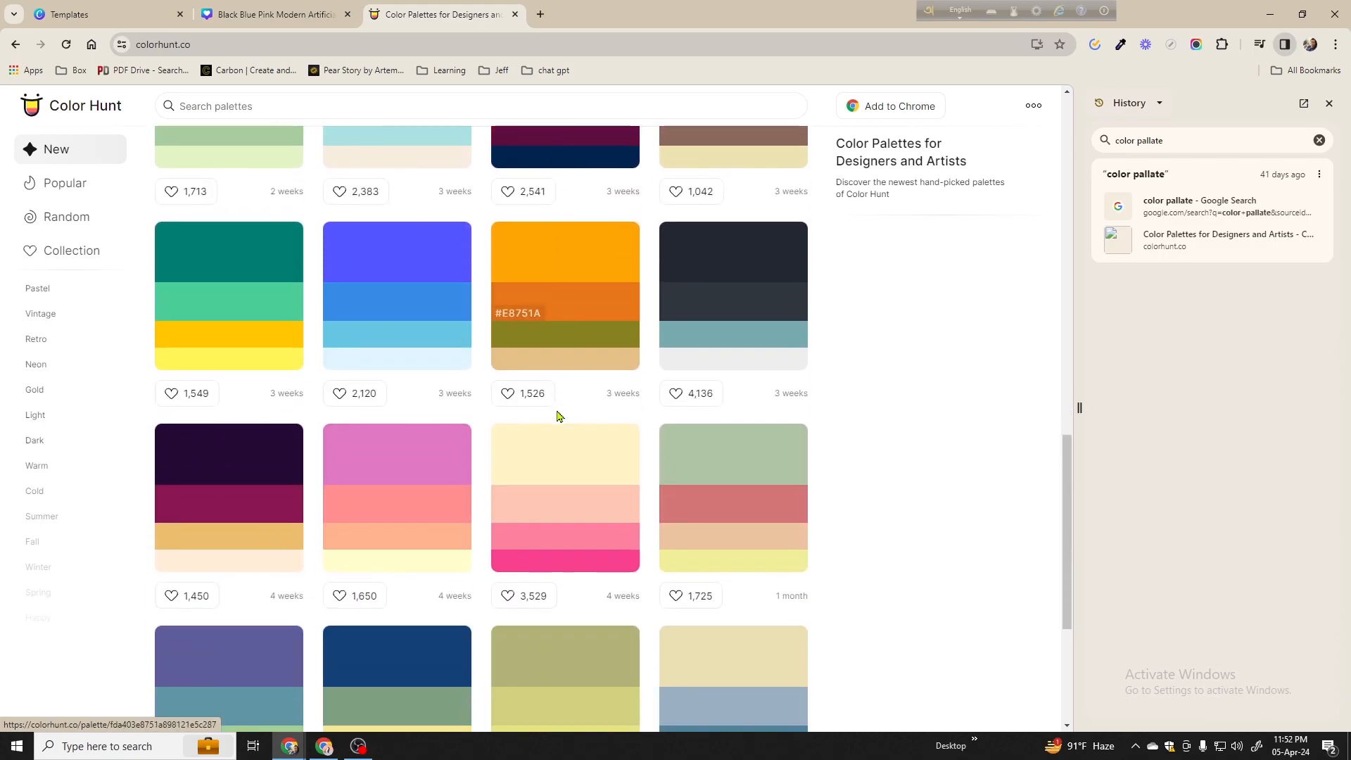
scroll(503, 396, "down", 13)
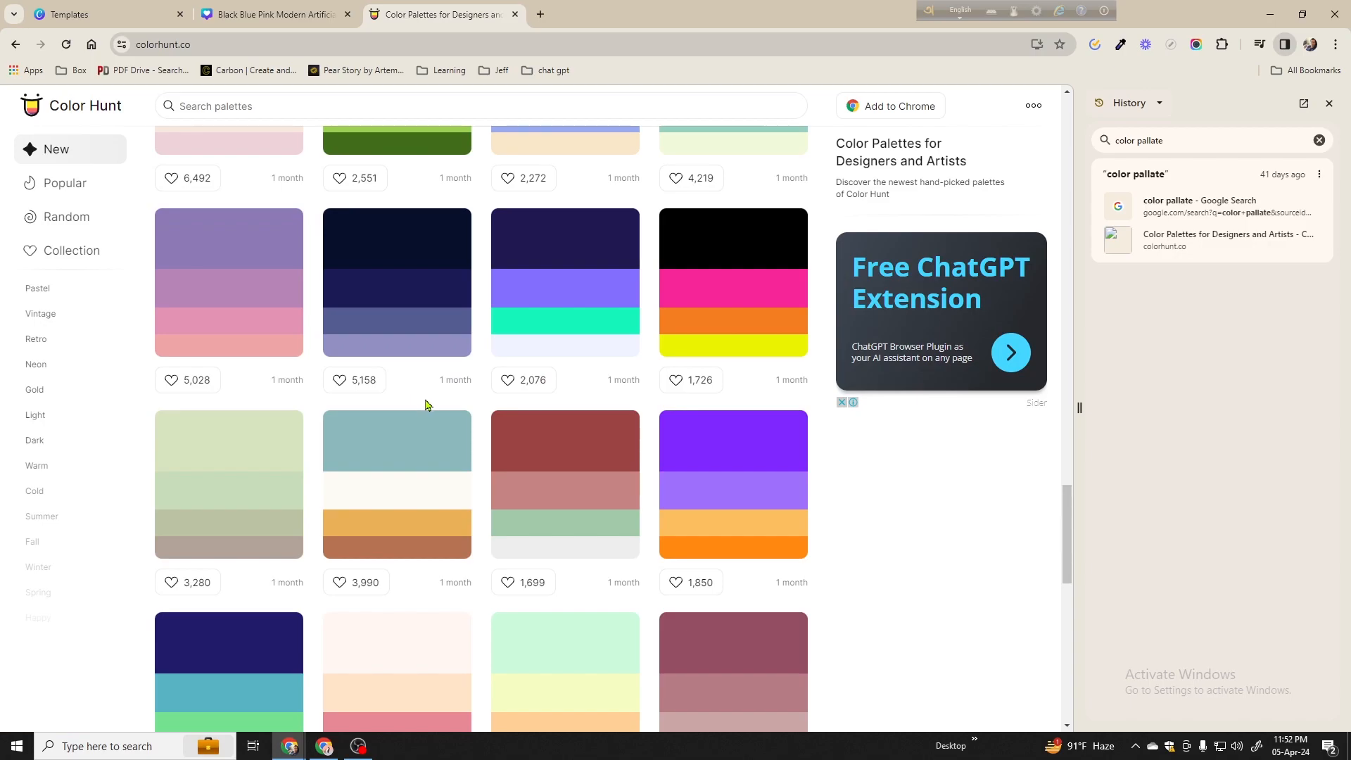
left_click(368, 510)
Switch back to the Canva thumbnail and set the AI text's color to #FEFBF6
left_click(120, 10)
left_click(296, 14)
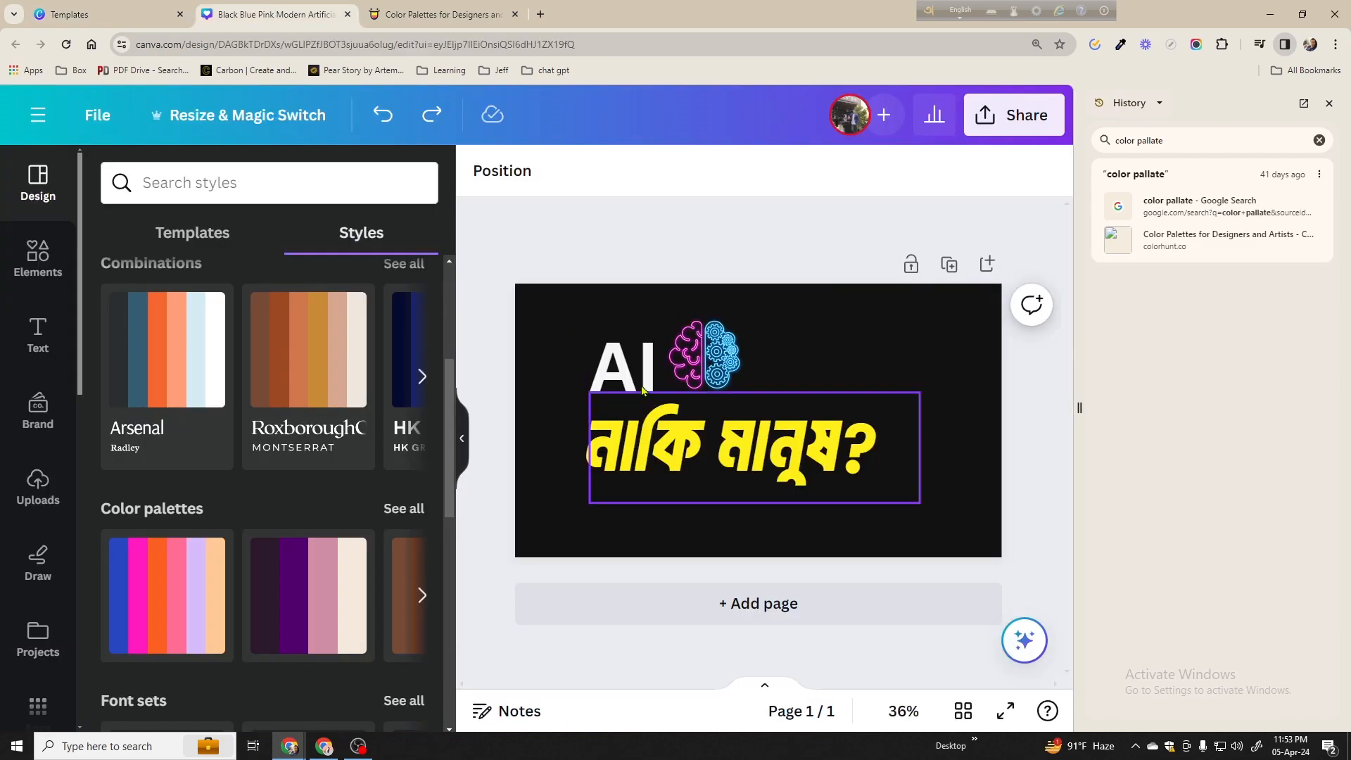
left_click(622, 366)
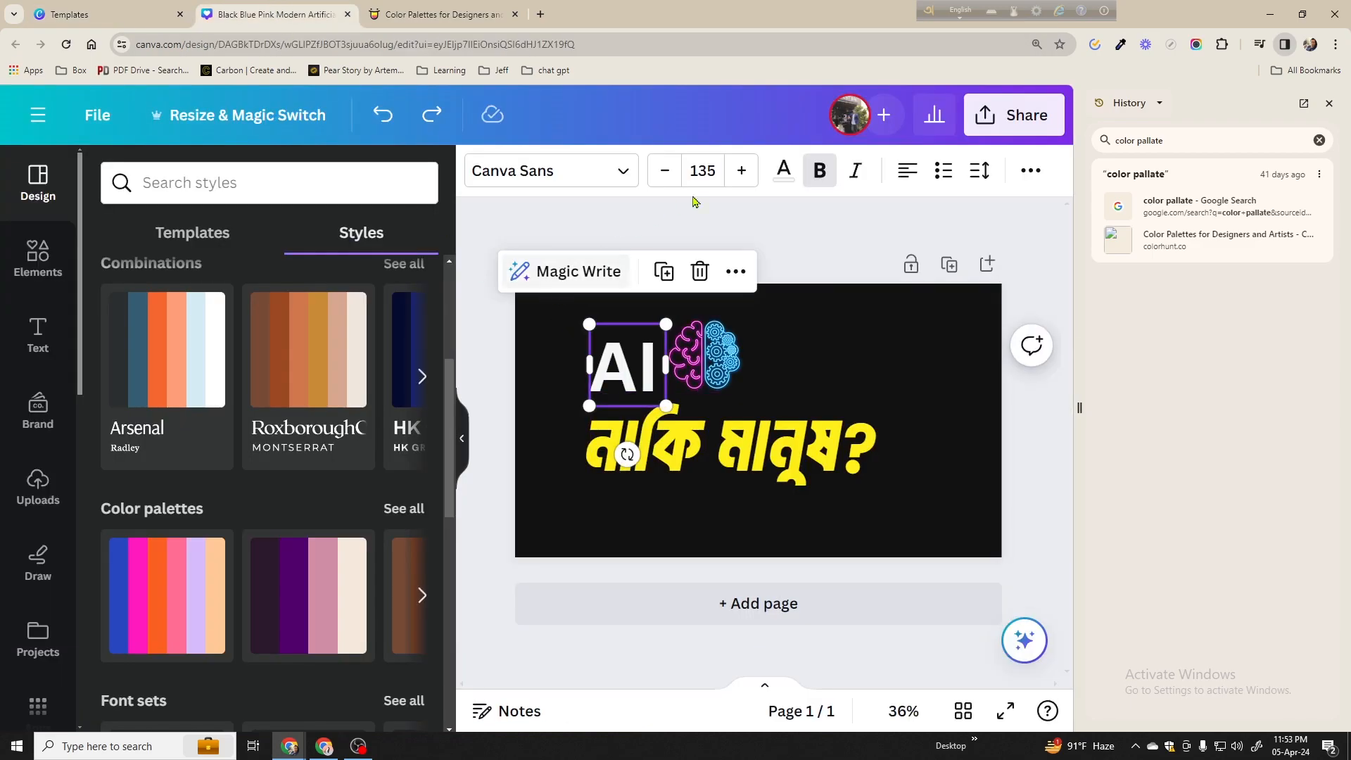
left_click(783, 170)
left_click(116, 299)
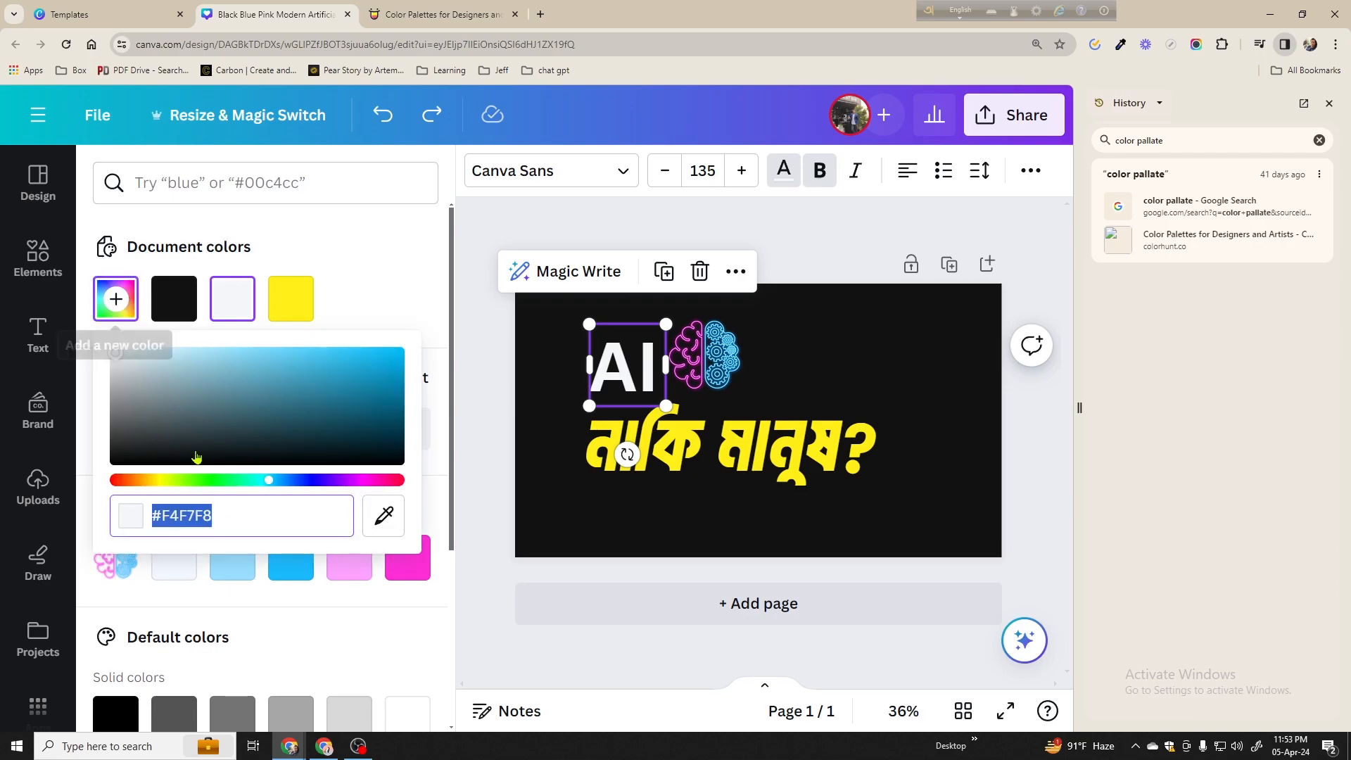
type("#FEFBF6")
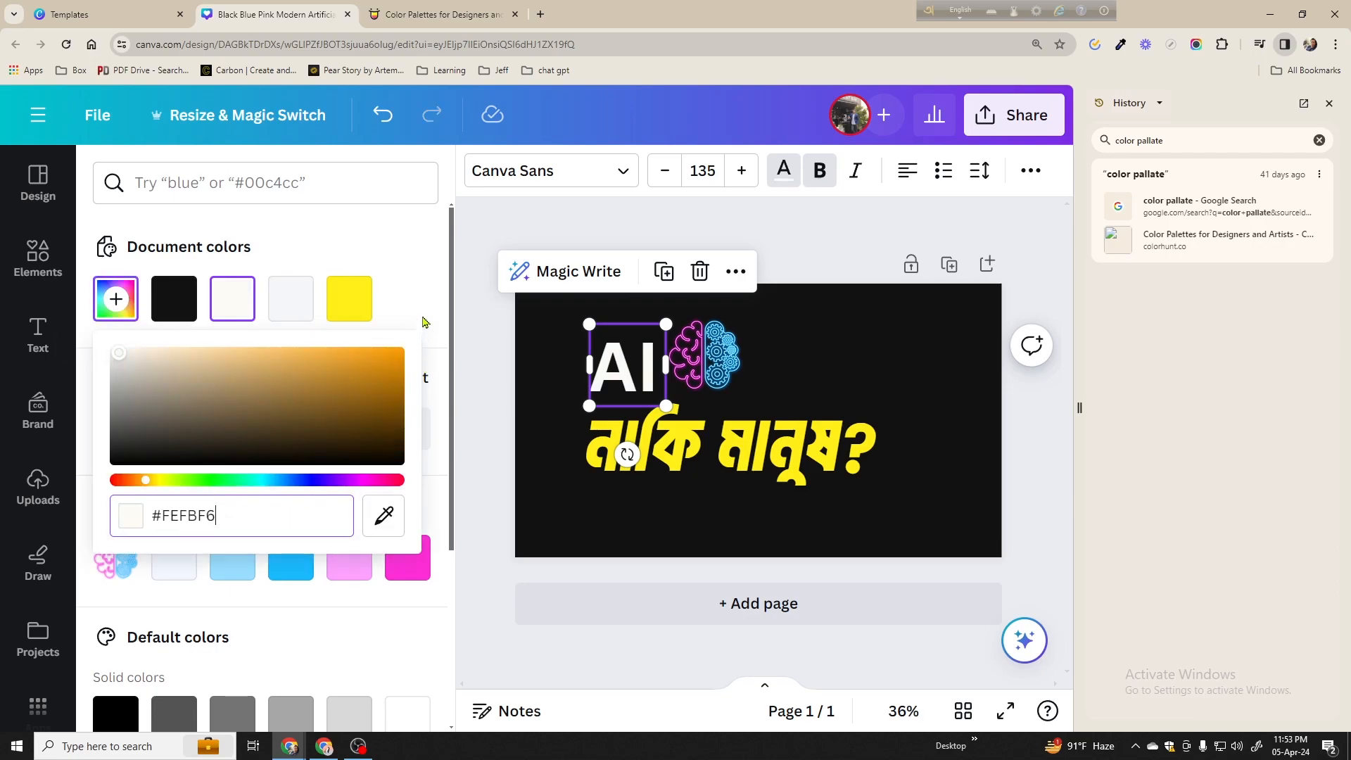
key("Escape")
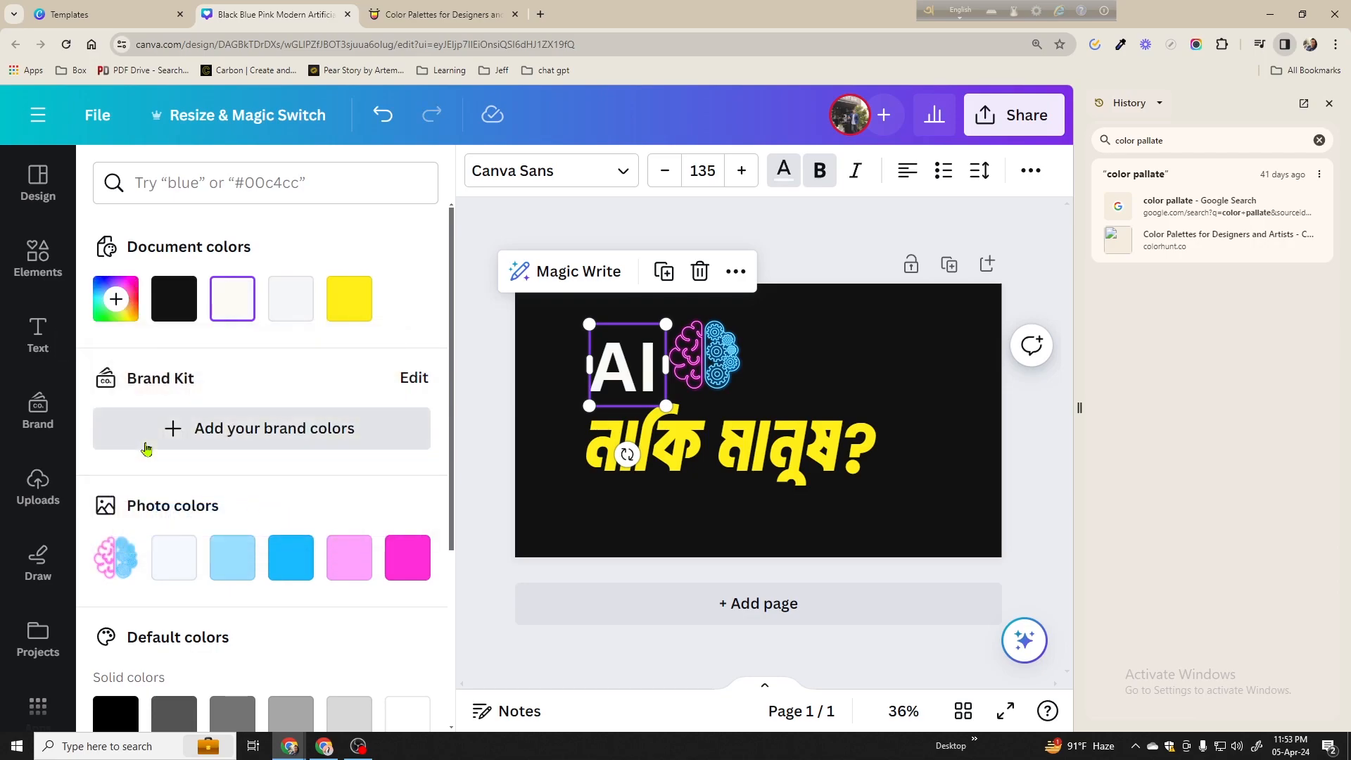
left_click(748, 459)
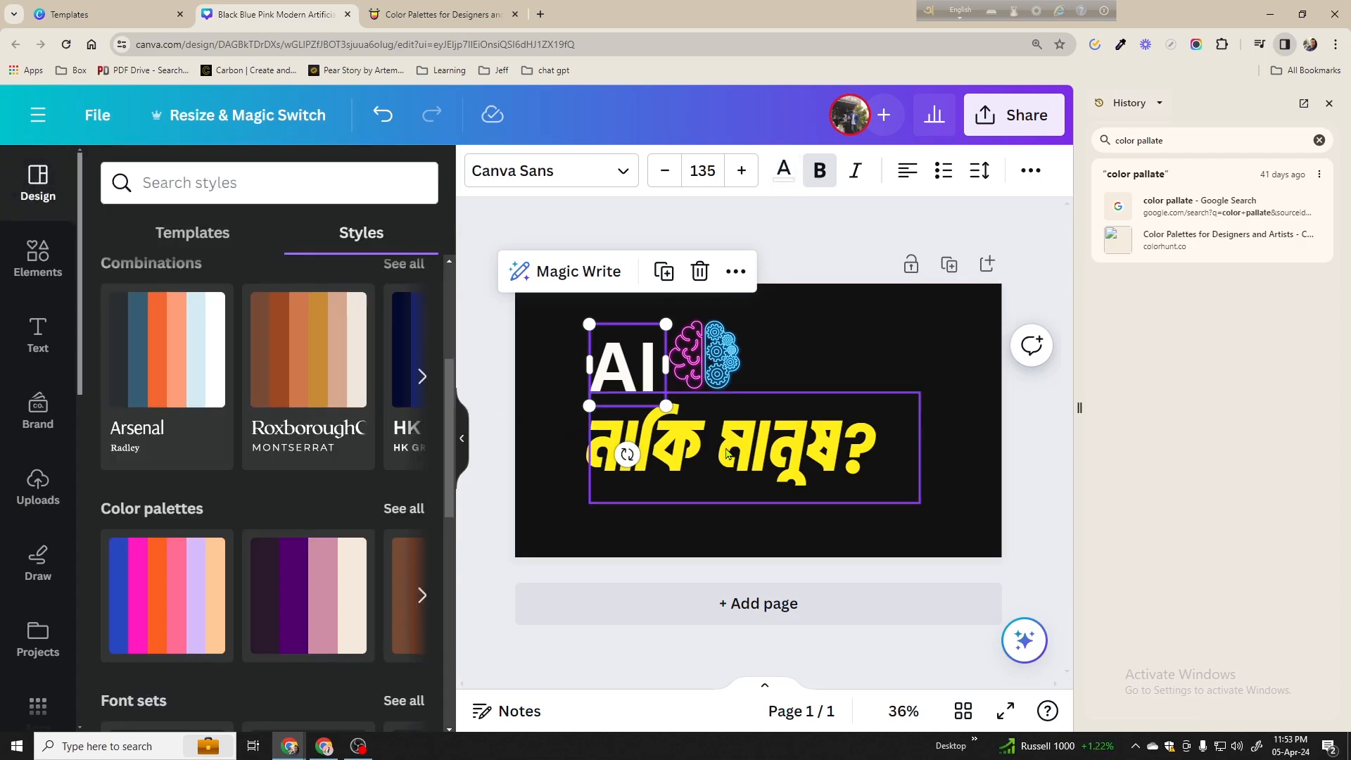
left_click_drag(820, 452, 792, 444)
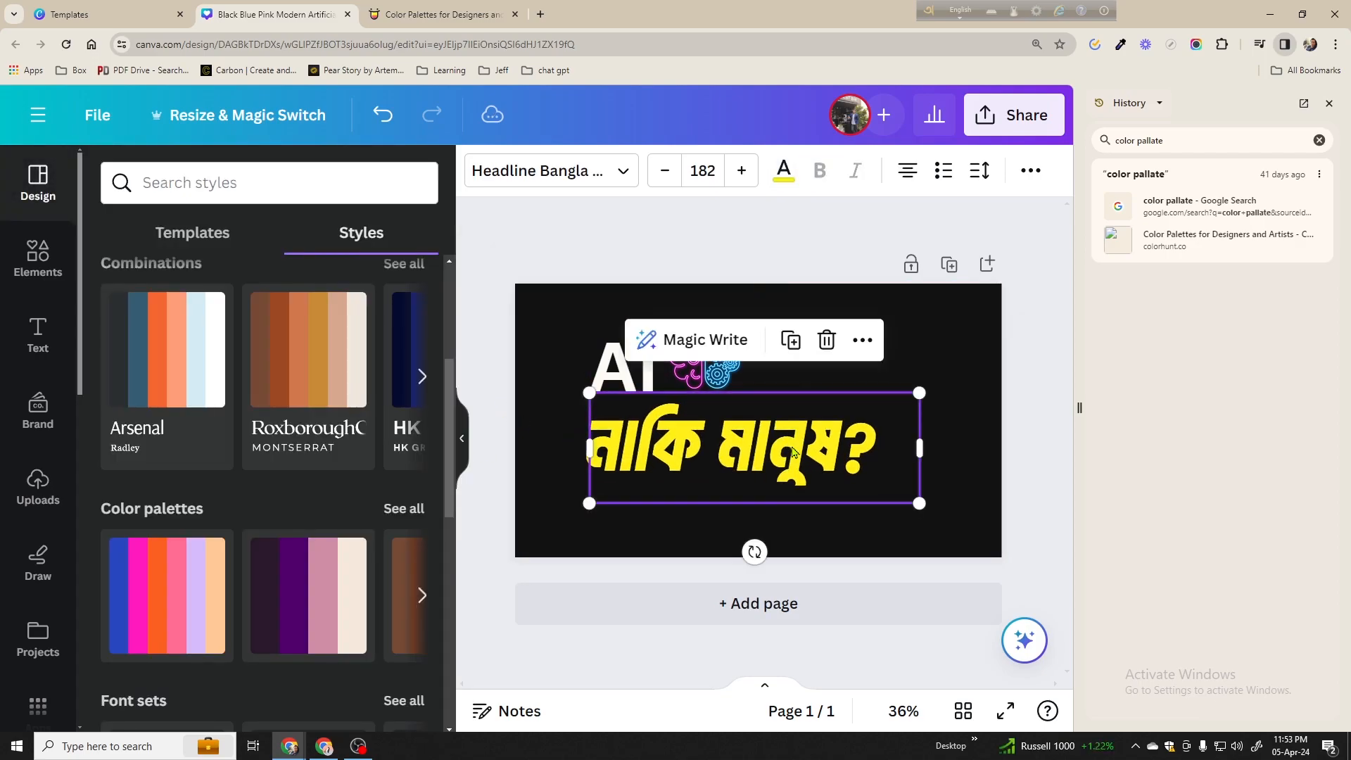
left_click(774, 243)
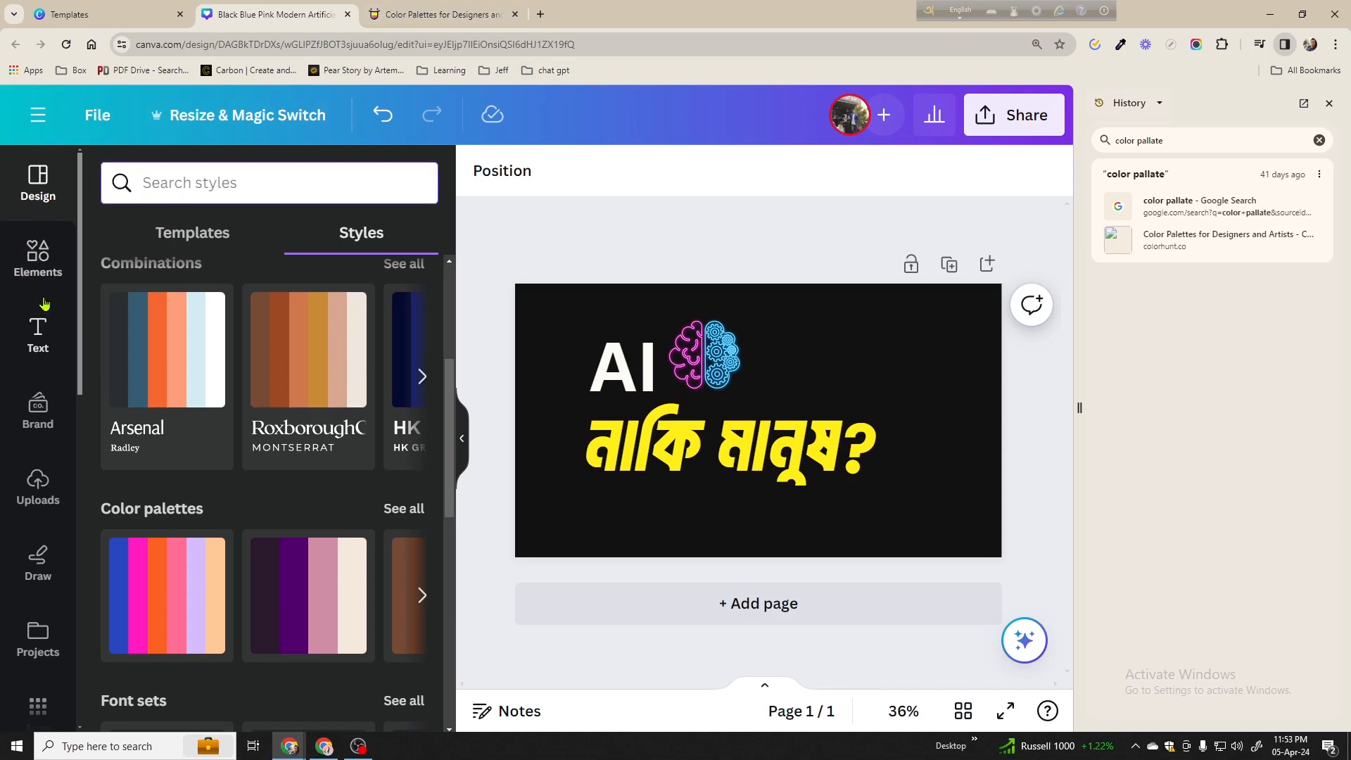
scroll(42, 436, "down", 8)
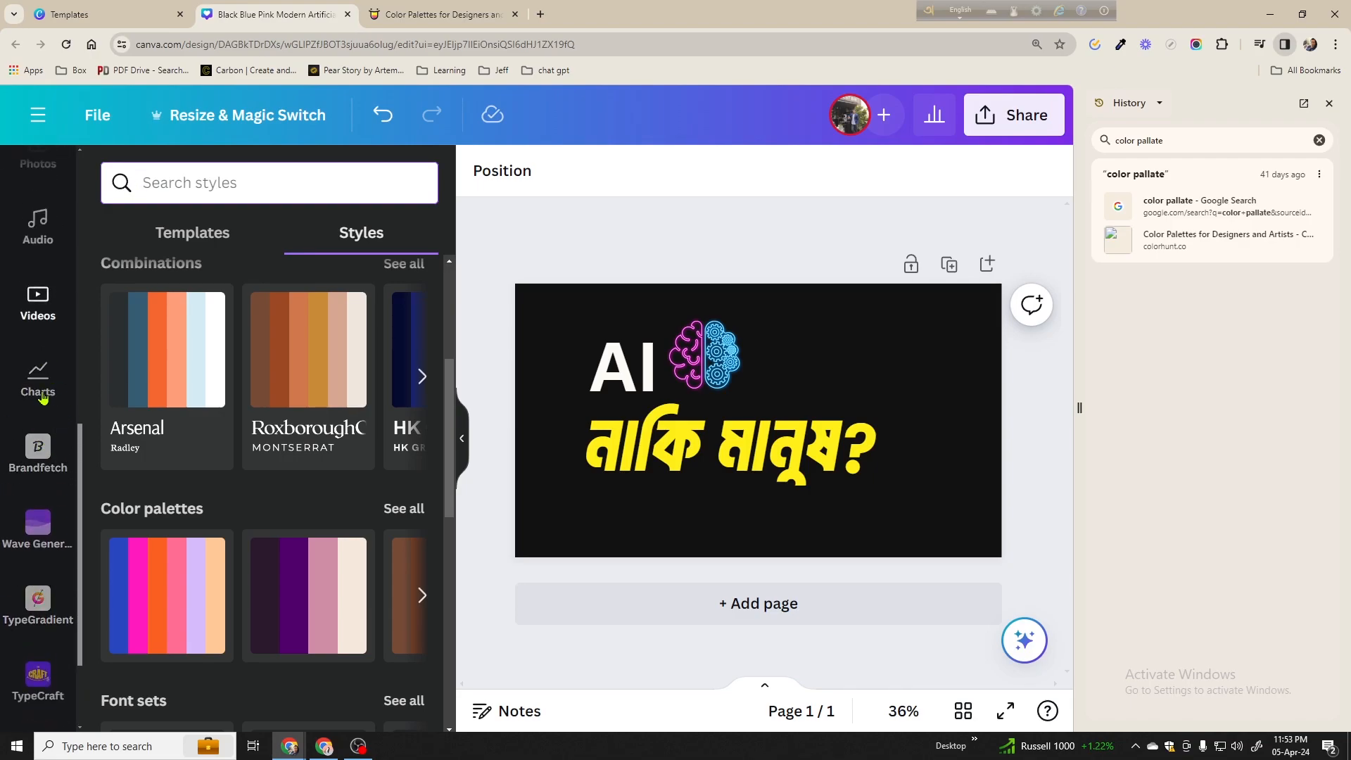
scroll(42, 464, "up", 4)
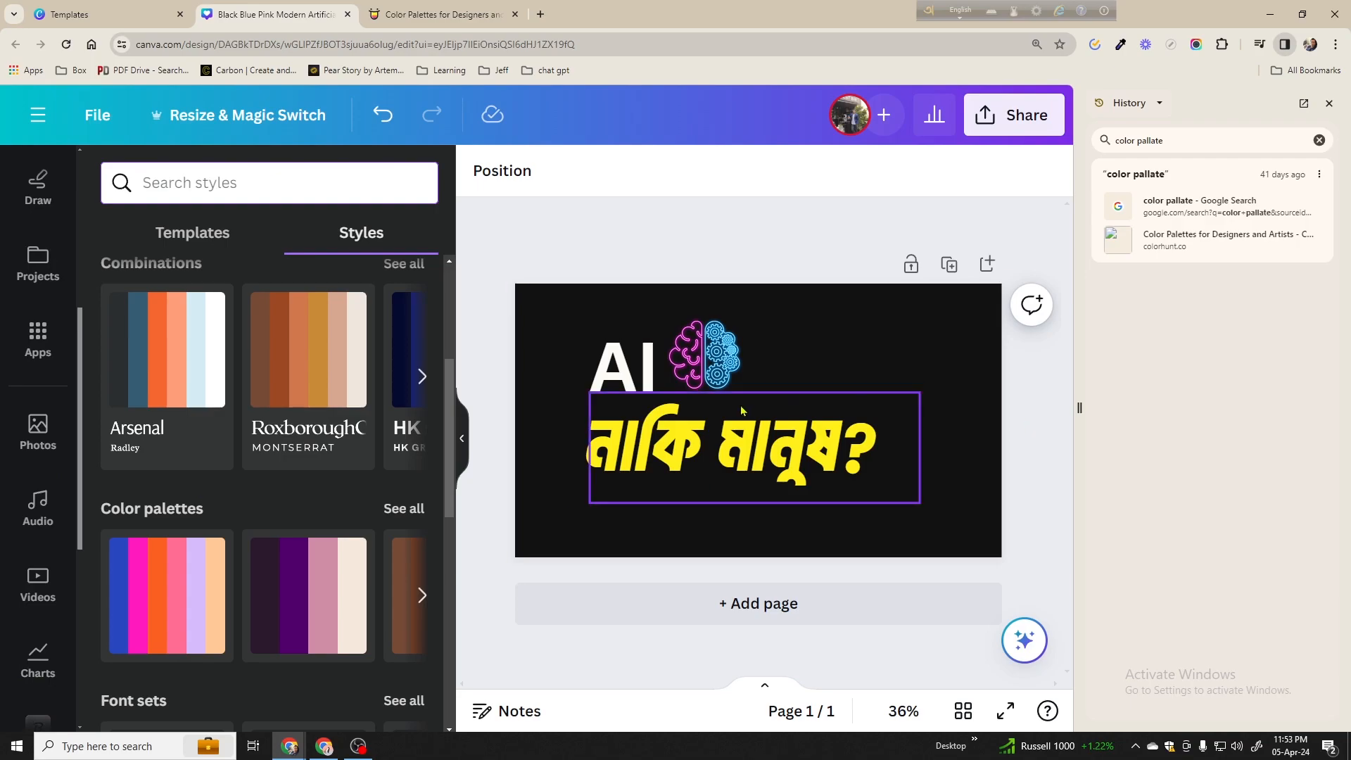
Shrink the brain graphic and lower it to sit directly beside the AI text
left_click(730, 380)
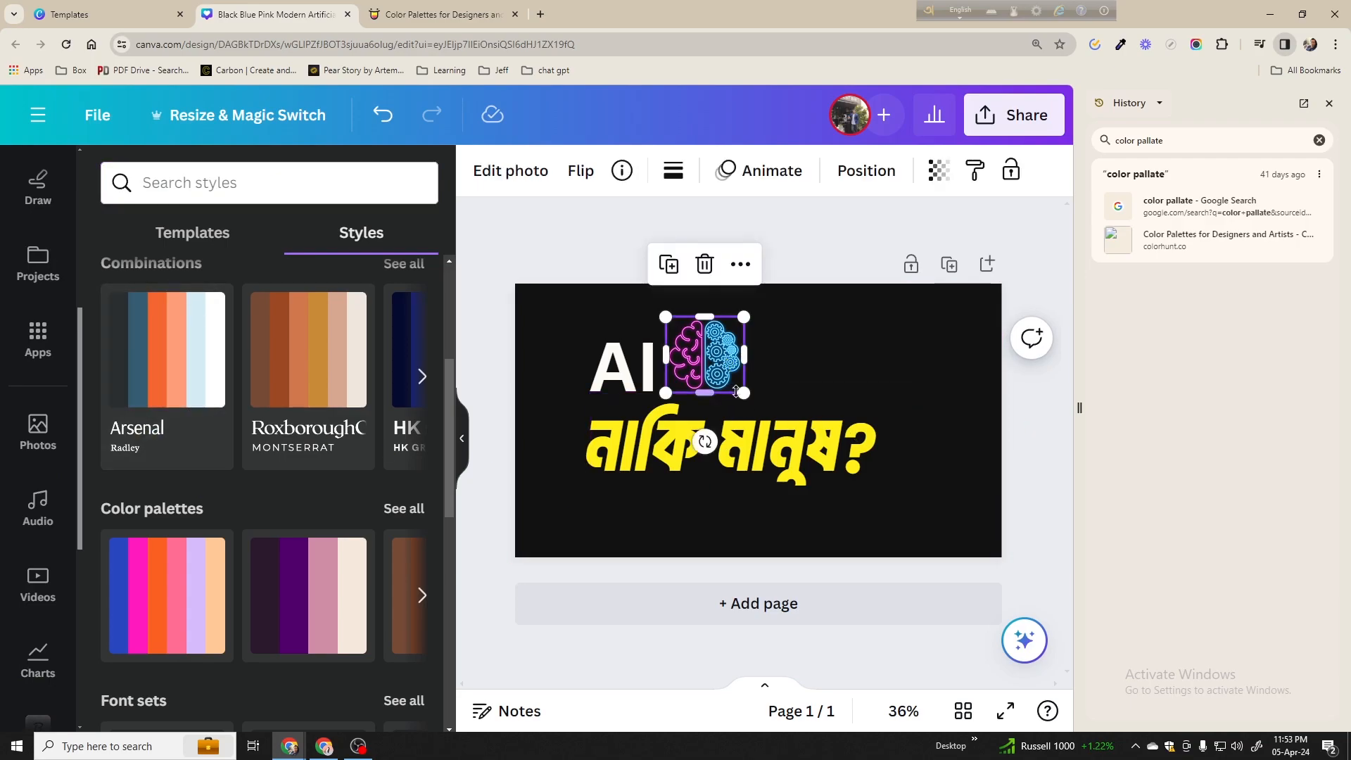
left_click_drag(739, 391, 707, 378)
left_click(497, 362)
Open the Elements library and look over its shapes and recommended graphics
scroll(28, 432, "down", 5)
scroll(29, 432, "up", 5)
left_click(38, 257)
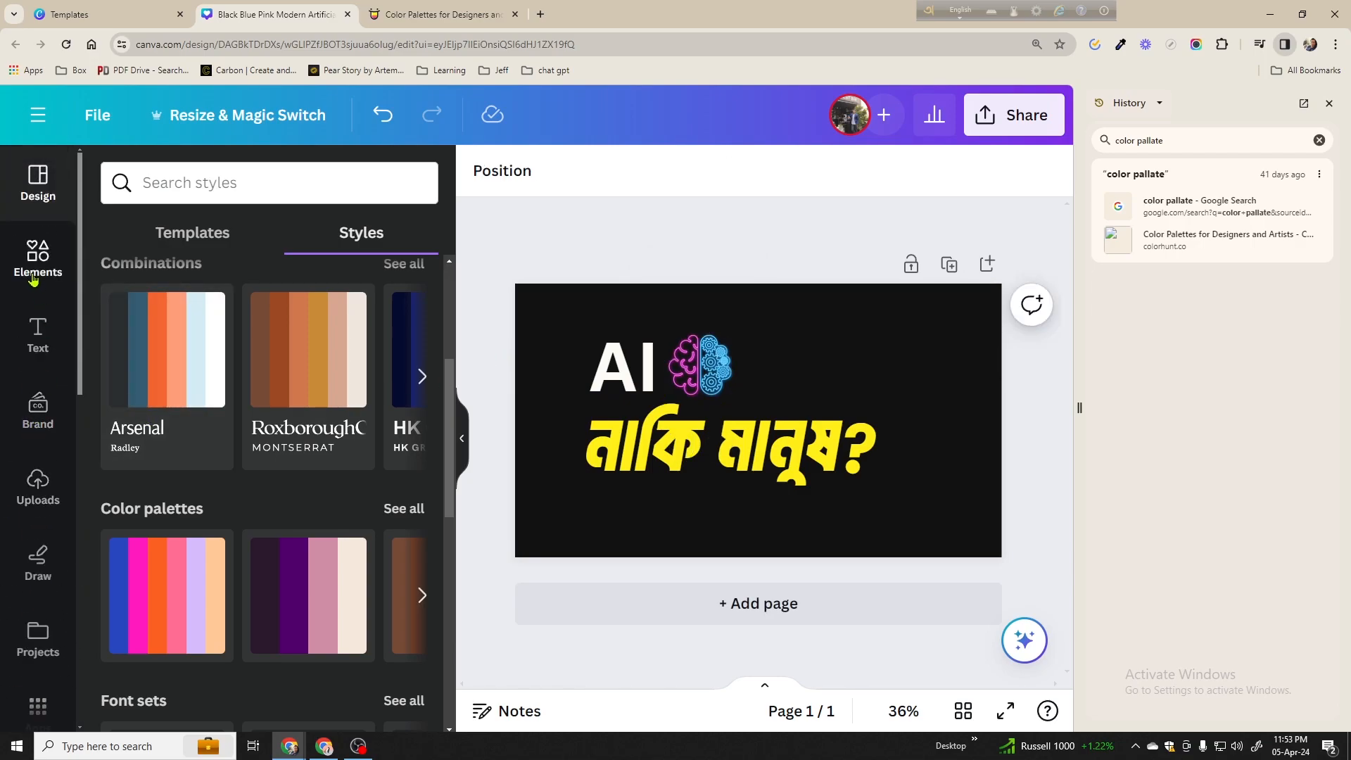
scroll(49, 493, "down", 5)
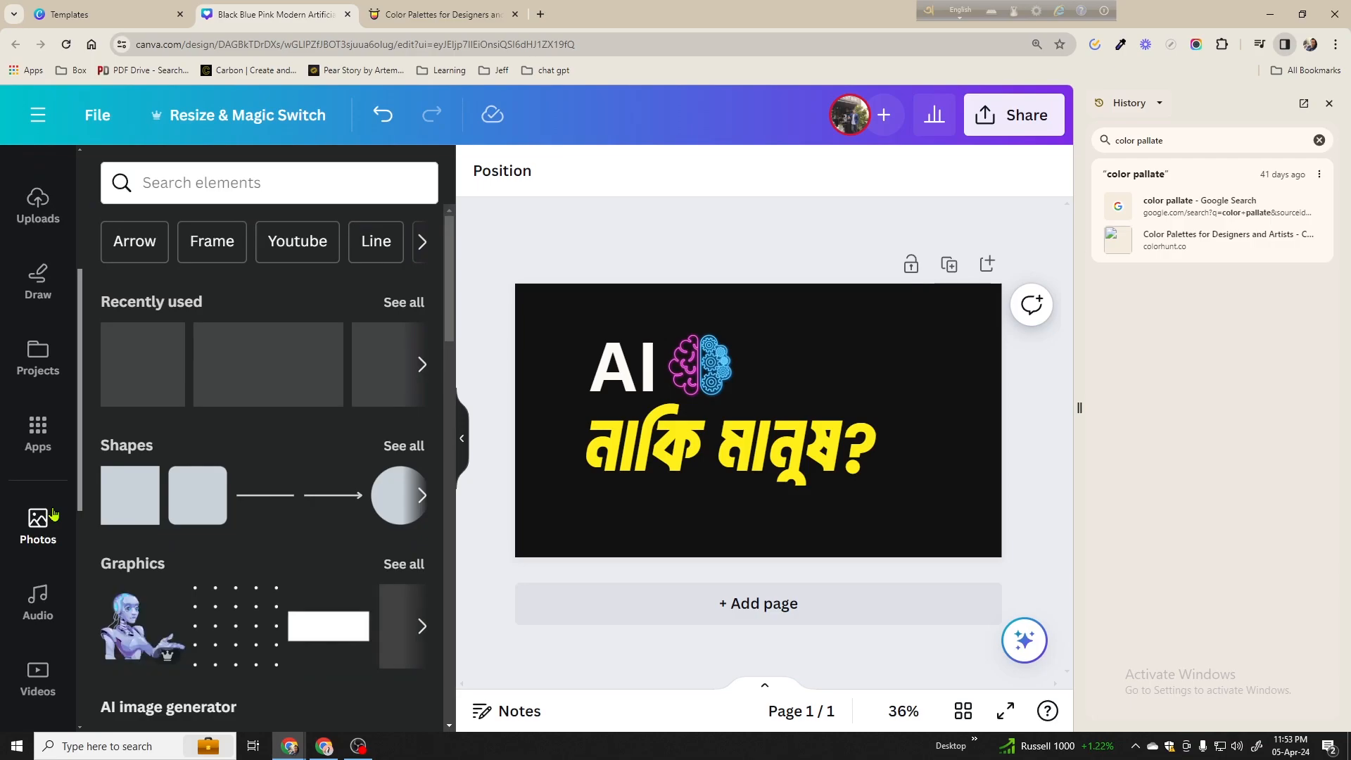
scroll(42, 514, "down", 2)
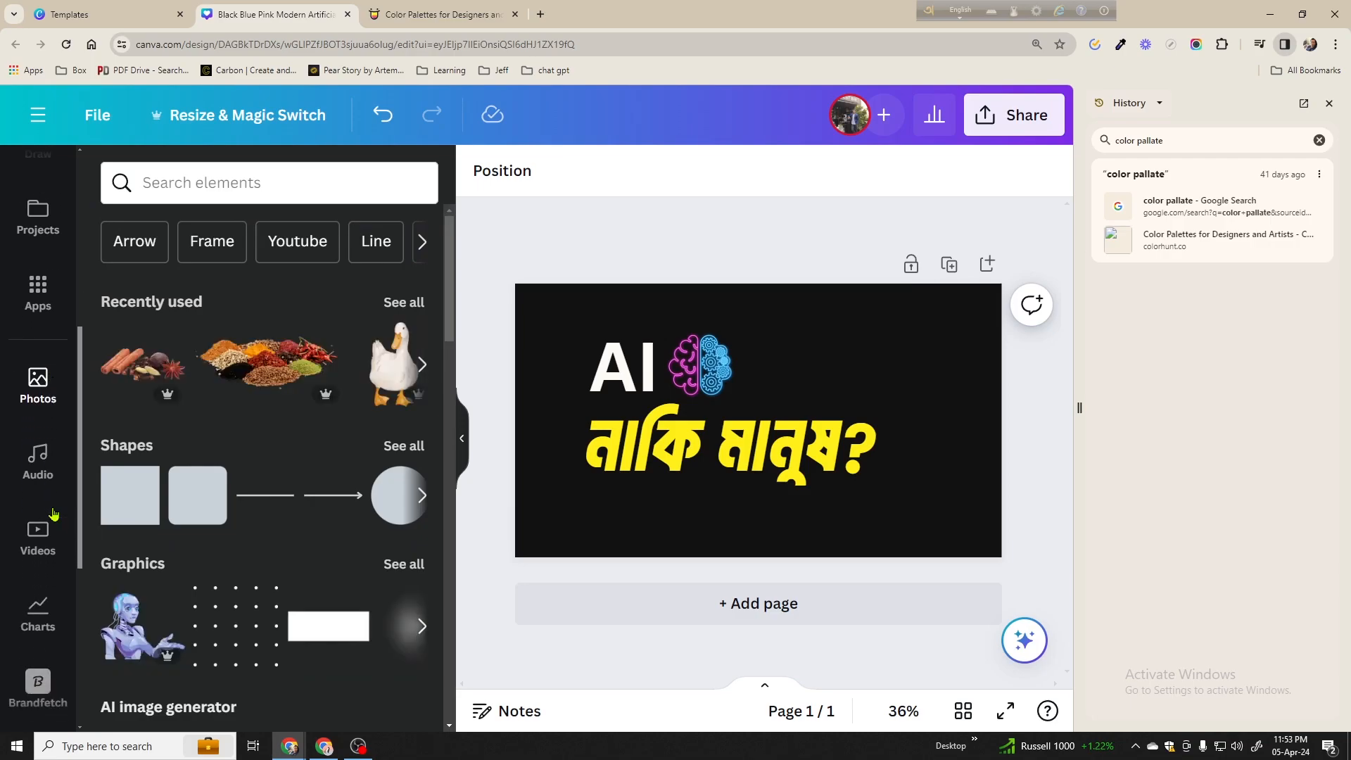
Try the recommended robot graphic, shrunk and placed at the thumbnail's lower-left corner, and delete it
left_click(131, 624)
left_click_drag(896, 483, 771, 450)
left_click_drag(682, 366, 586, 472)
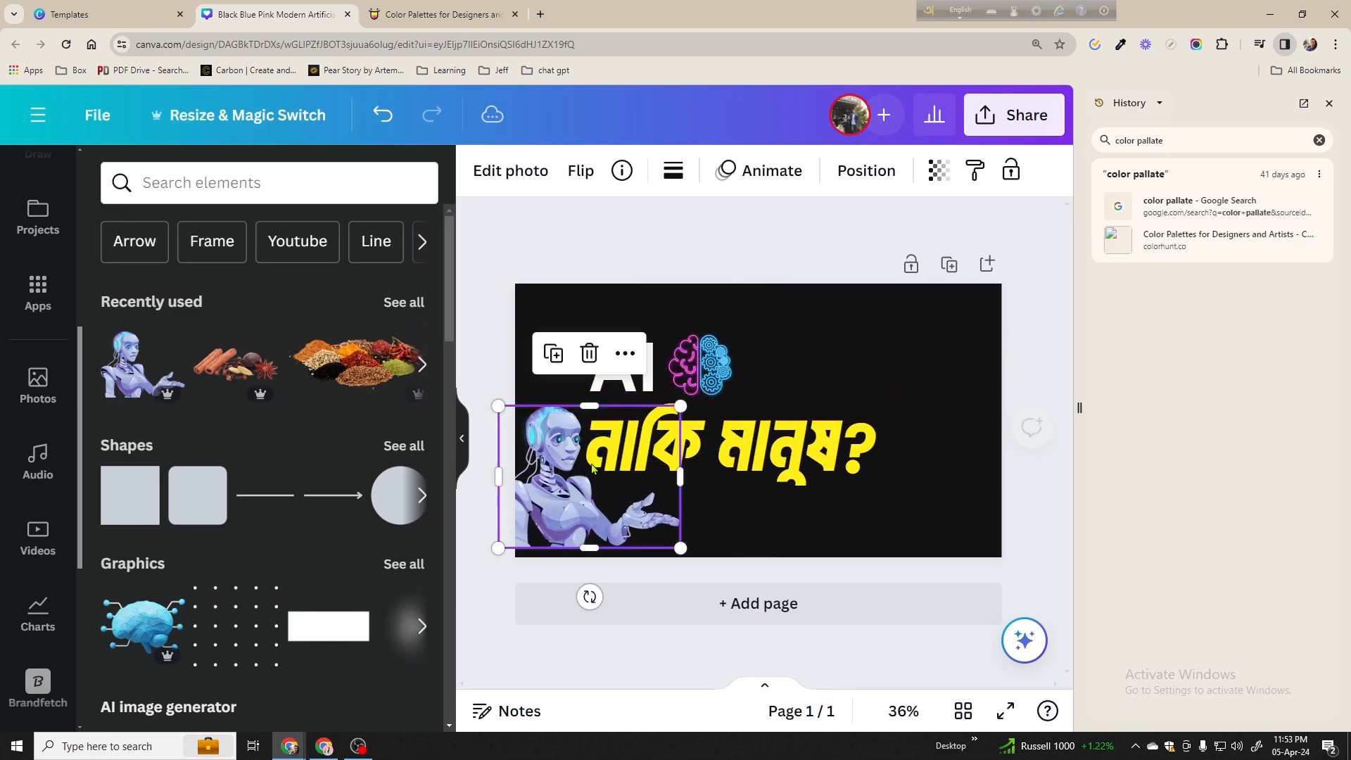
scroll(393, 520, "down", 2)
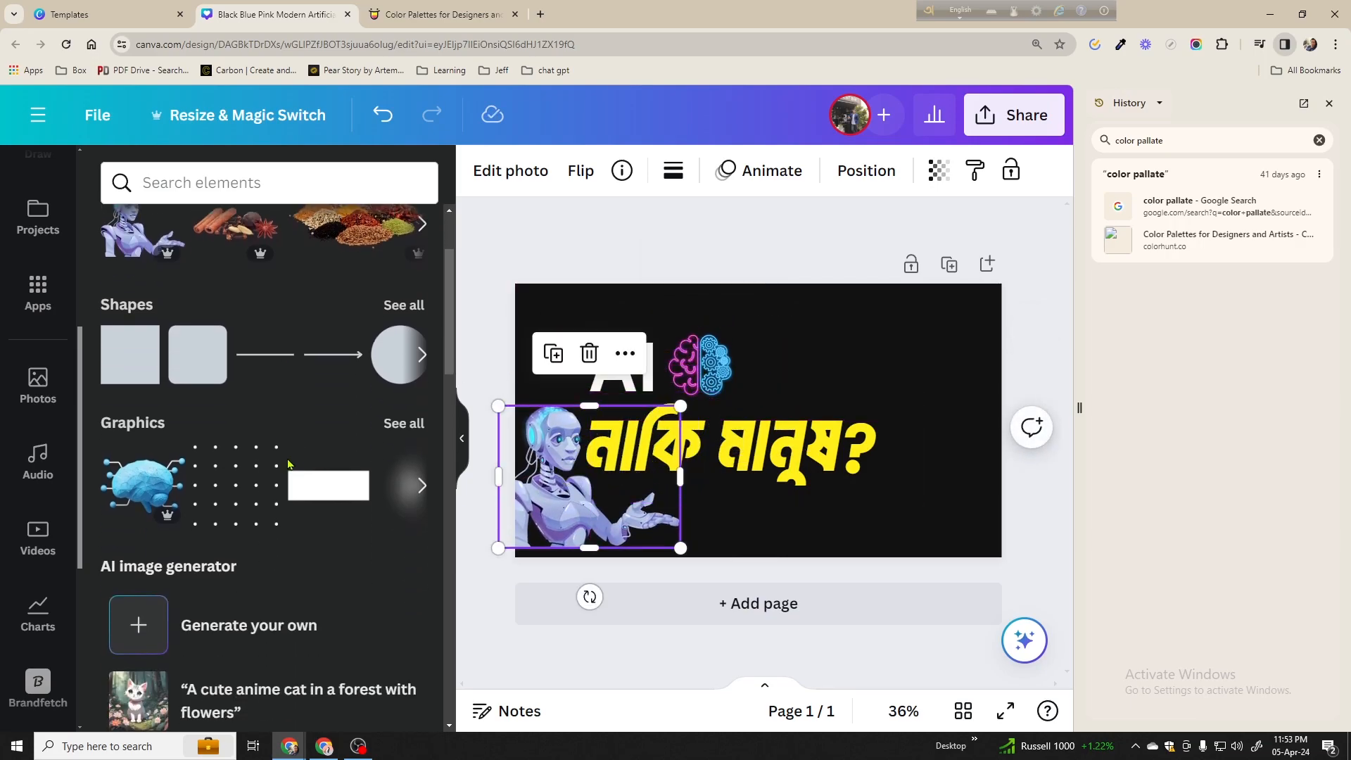
key("Delete")
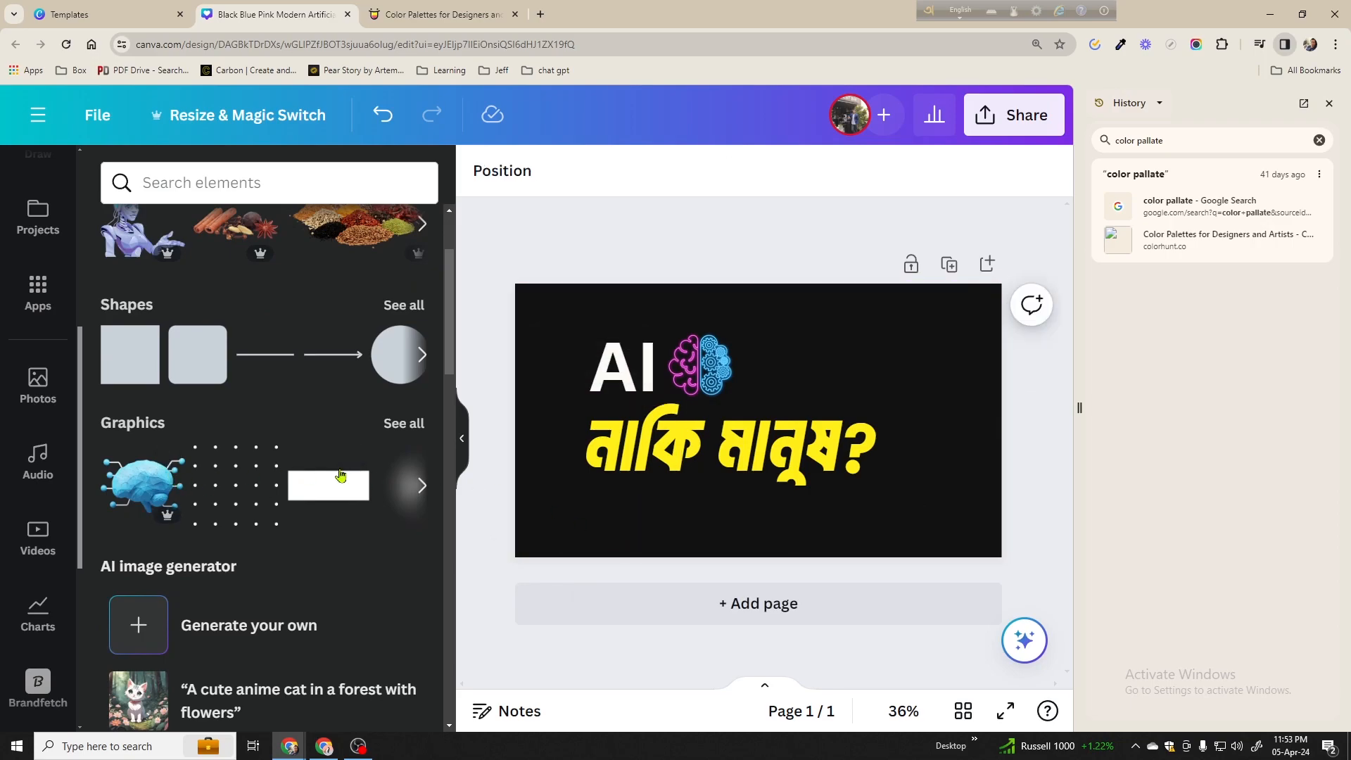
Replace the brain graphic with the recommended VR-headset figure, placed along the thumbnail's right edge and enlarged to nearly full height
left_click(699, 373)
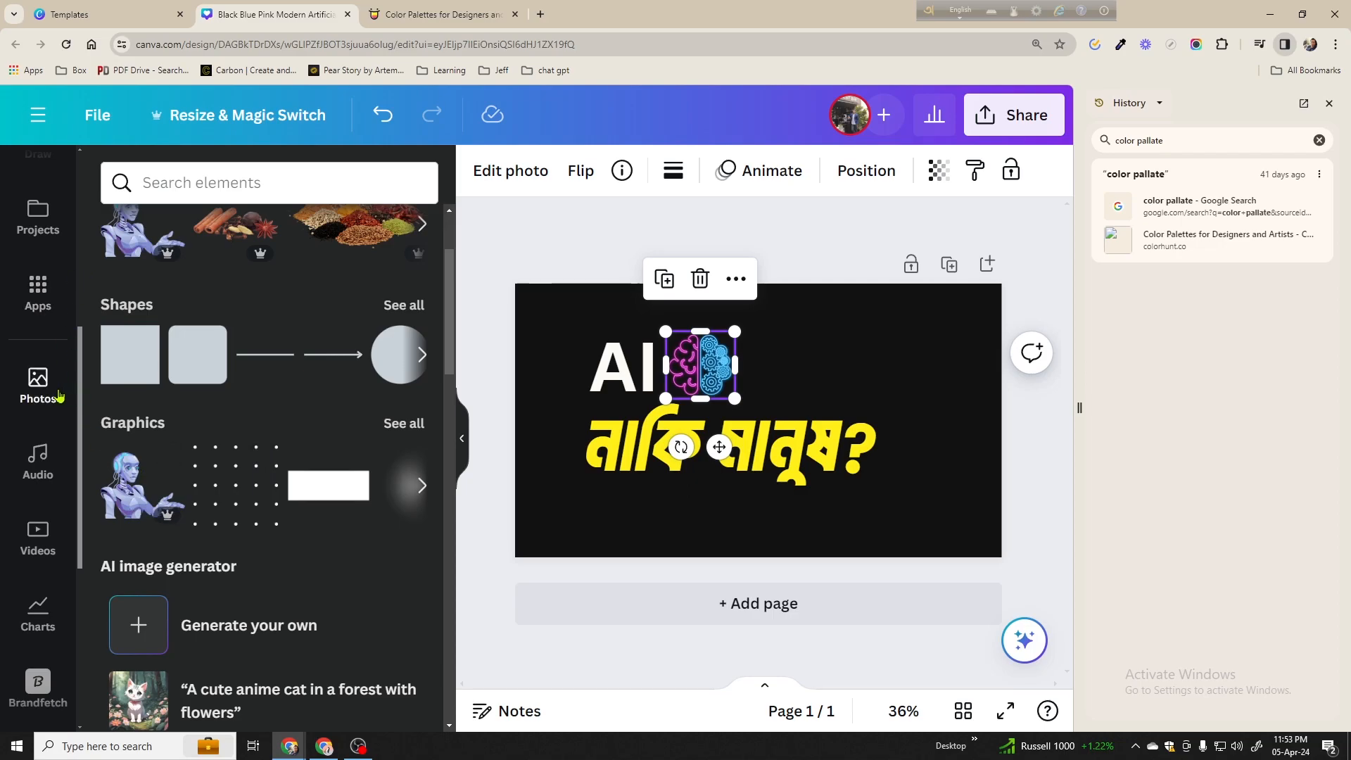
key("Delete")
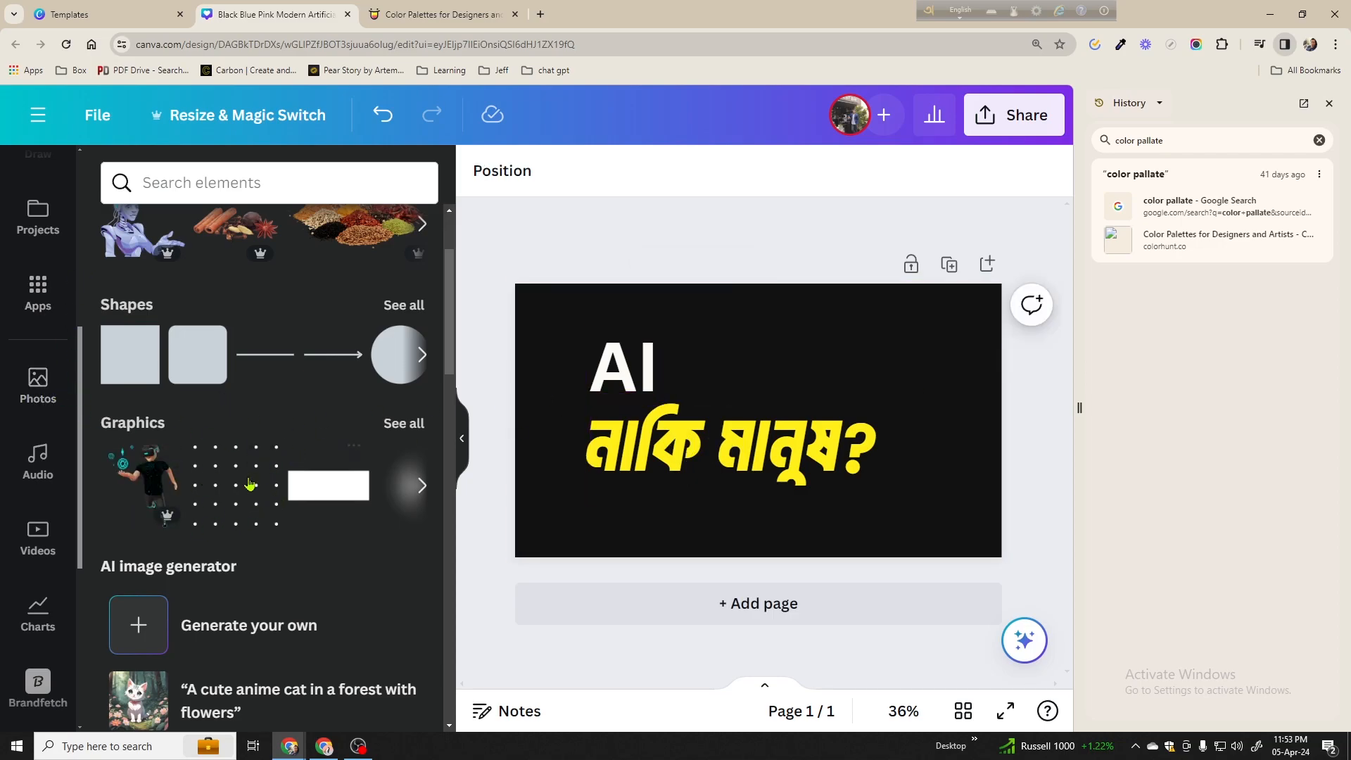
left_click(147, 484)
left_click_drag(852, 448, 978, 449)
left_click_drag(973, 528, 996, 557)
left_click_drag(794, 311, 786, 301)
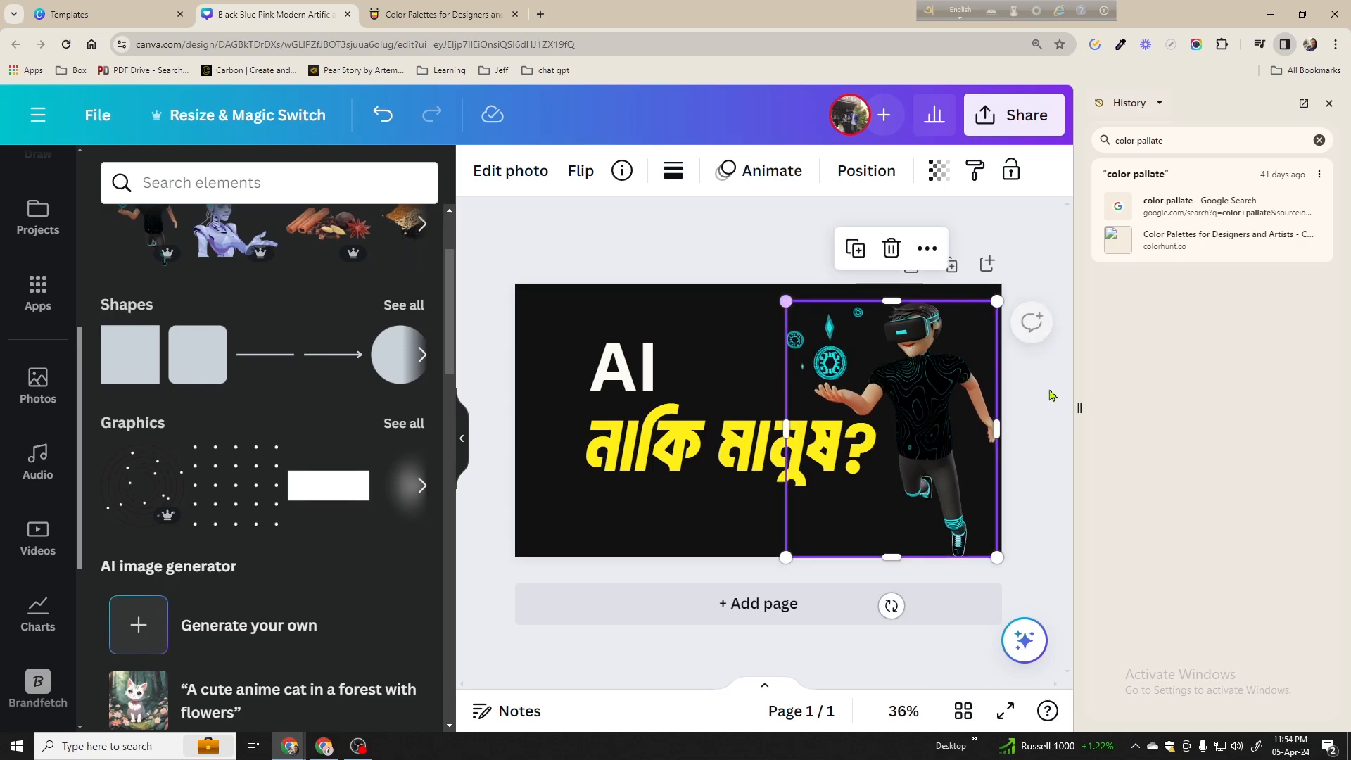
Bring up the thumbnail background's color choices and try off-white, black, dark gray and brown from the document and photo colors
left_click(741, 335)
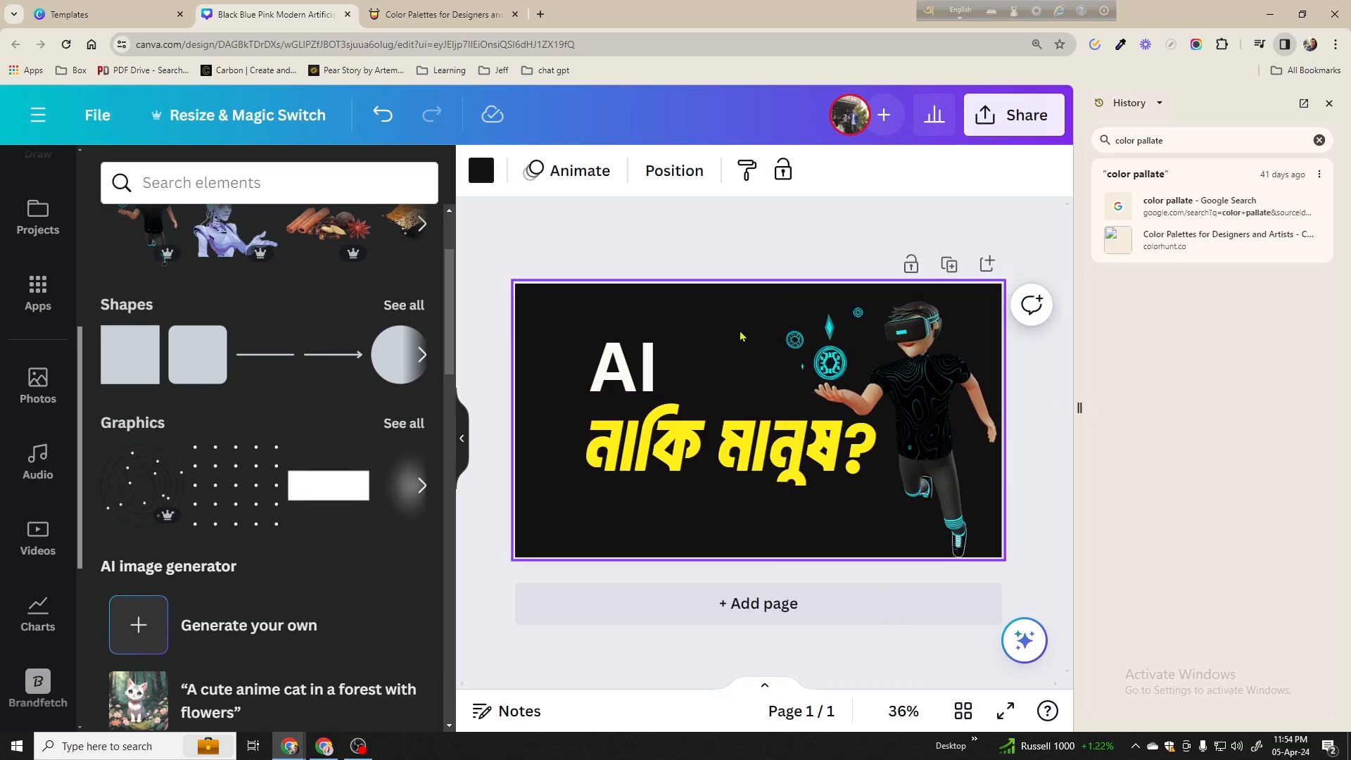
left_click(486, 187)
left_click(232, 298)
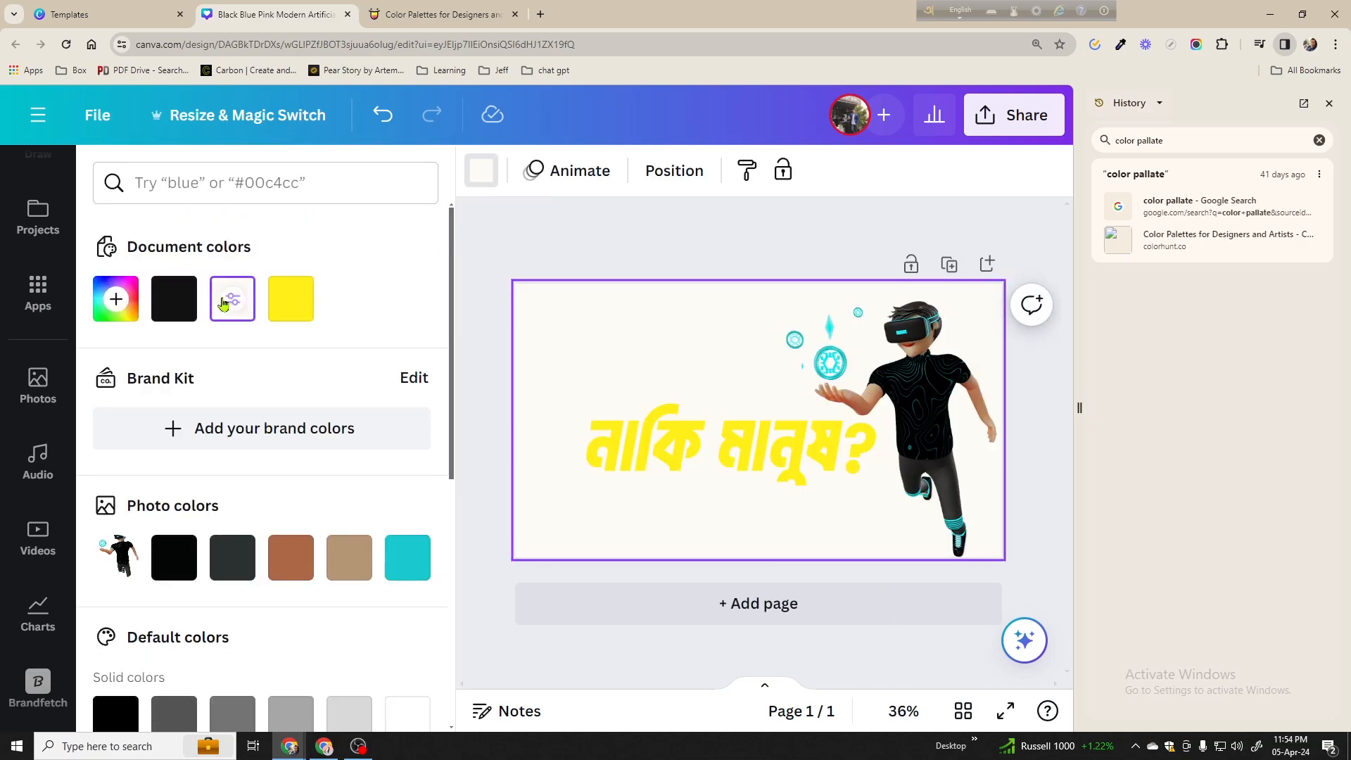
left_click(223, 302)
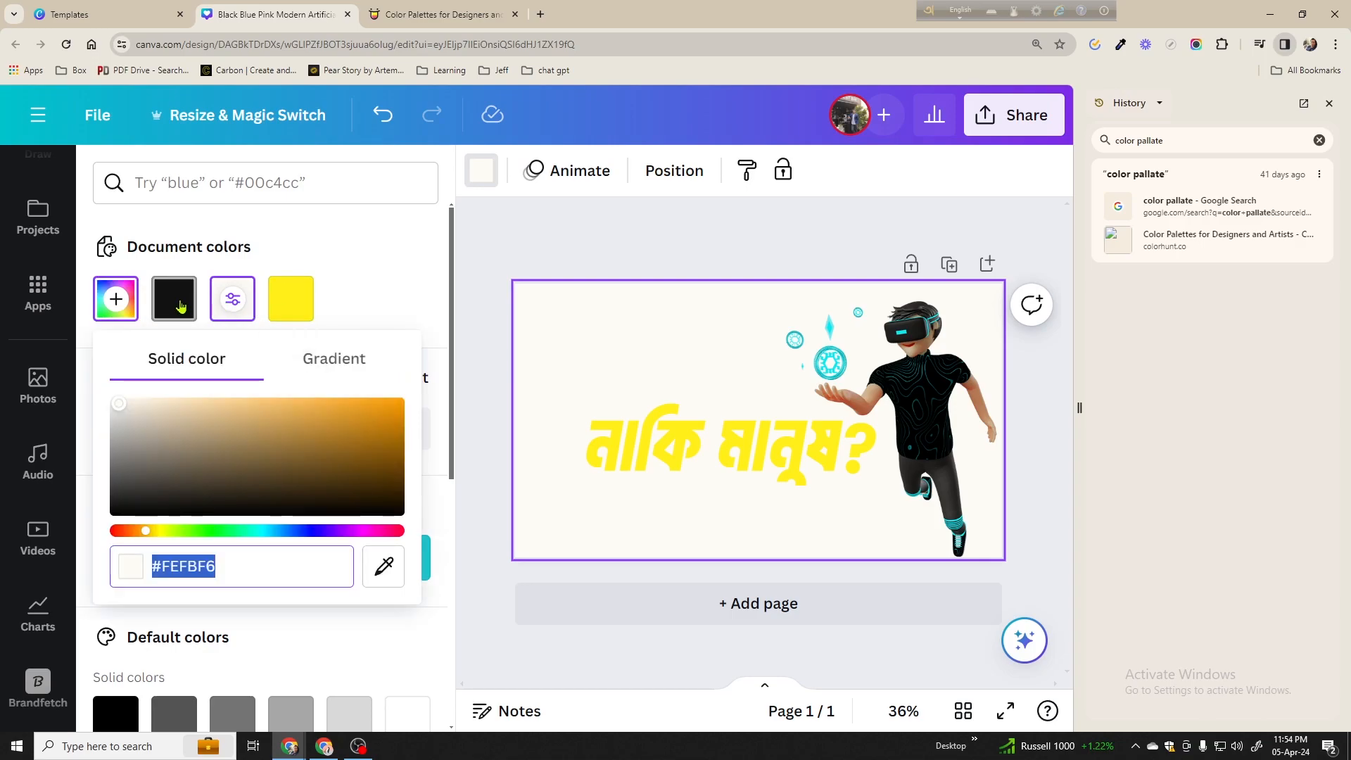
left_click(174, 299)
left_click(229, 558)
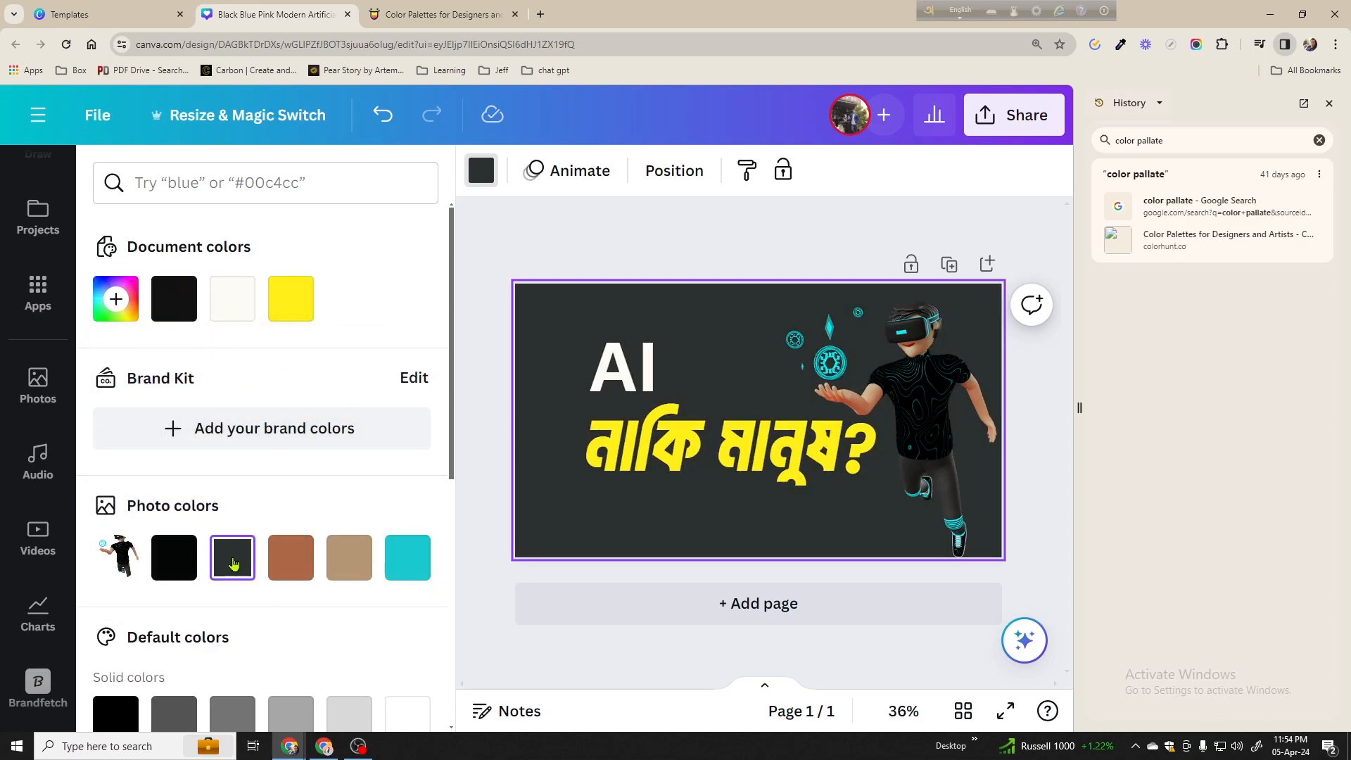
left_click(303, 565)
scroll(303, 563, "down", 4)
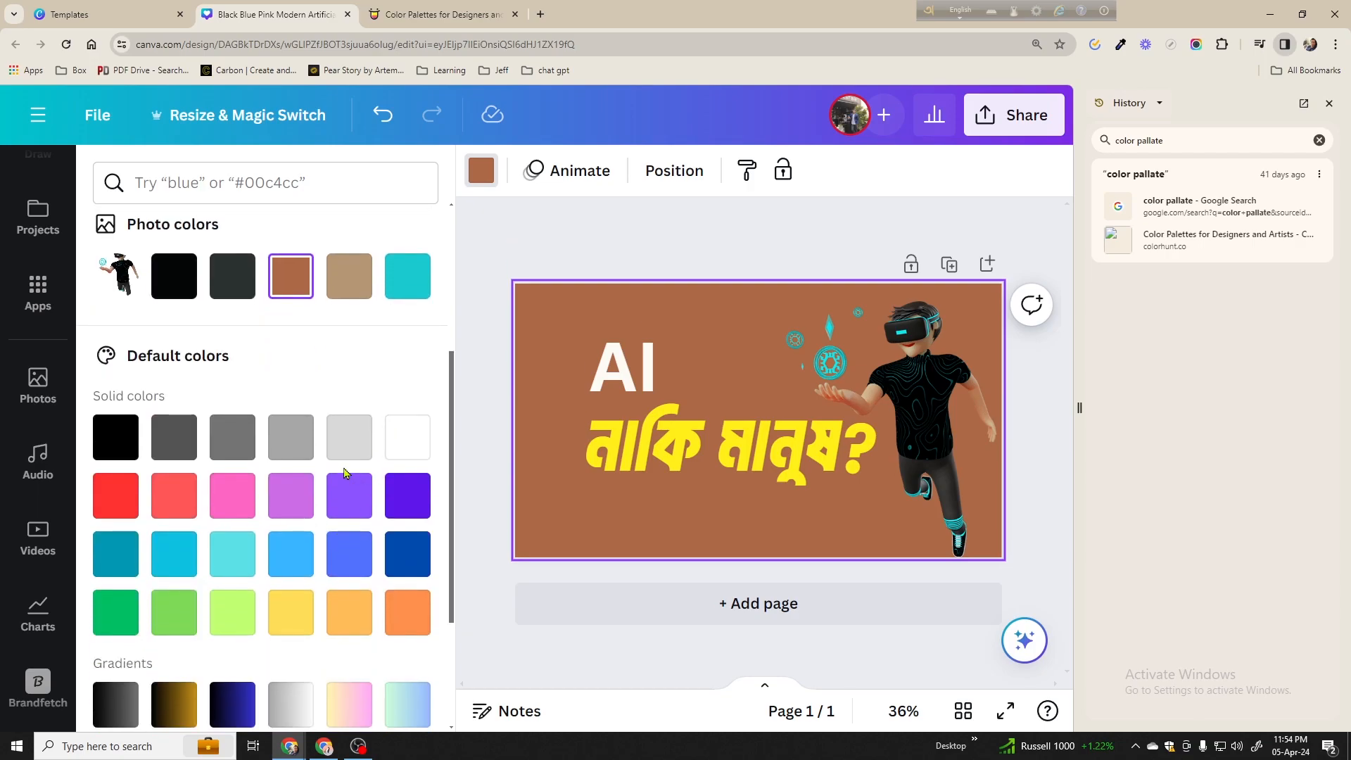
Try gray, purple and red shades from the default solid colors on the background, settling on bright red
left_click(285, 443)
left_click(344, 446)
left_click(349, 495)
left_click(398, 513)
left_click(347, 501)
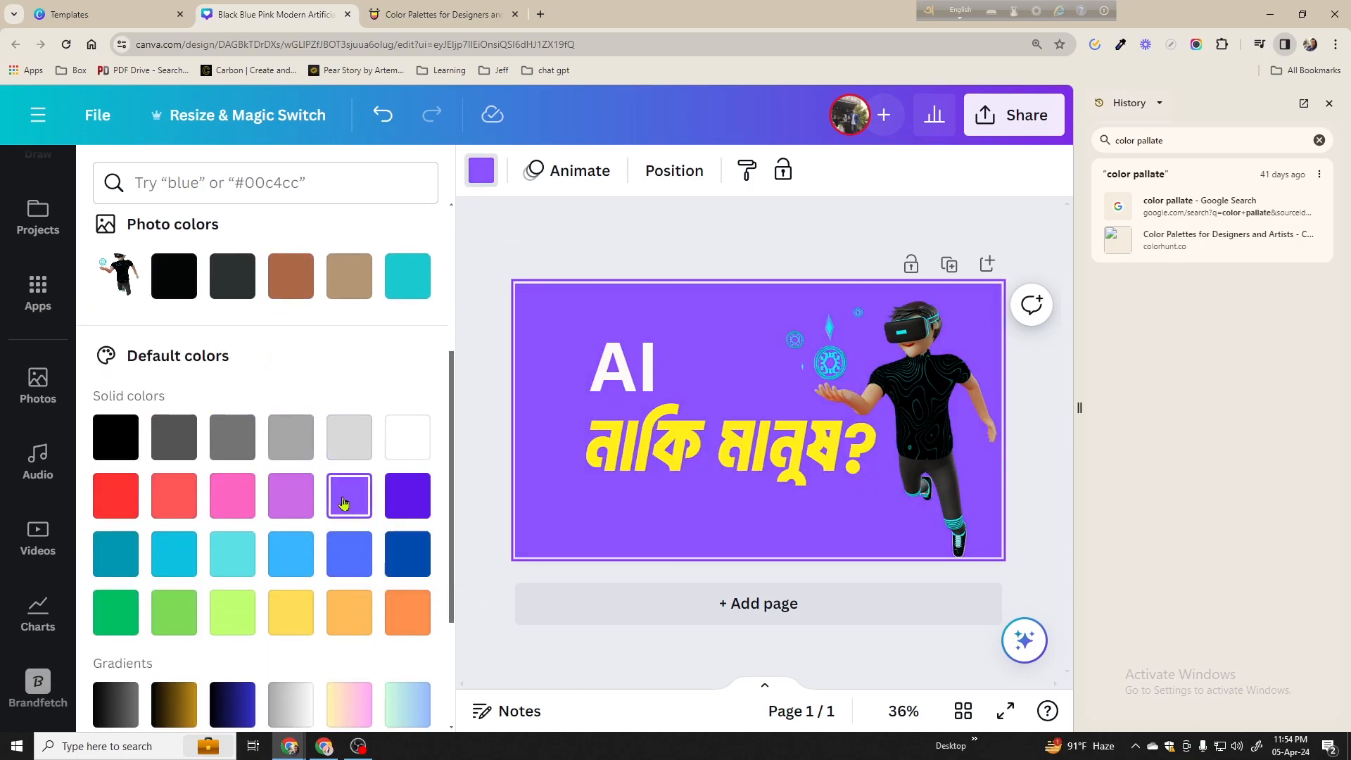
left_click(119, 506)
left_click(159, 504)
left_click(131, 506)
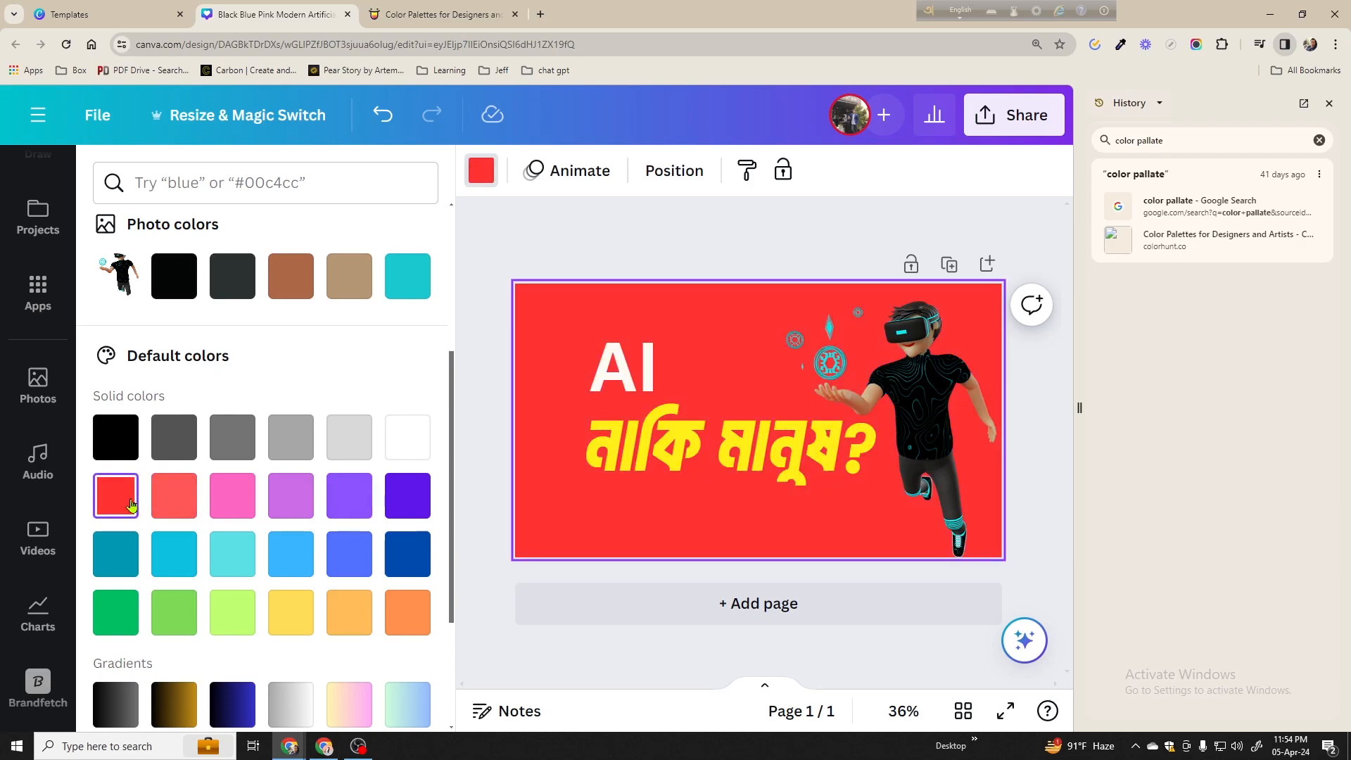
Add the recommended circular circuit graphic to the thumbnail and enlarge it
left_click(730, 458)
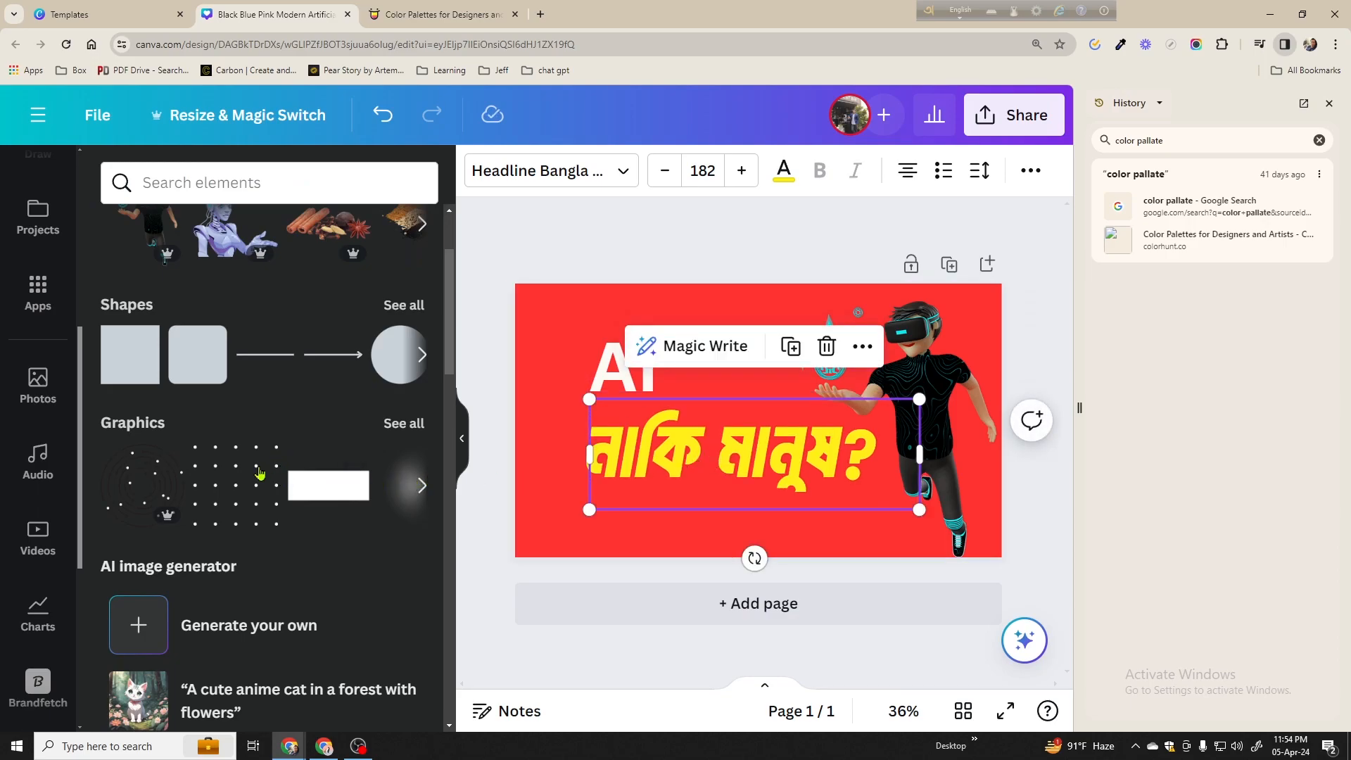
left_click(167, 461)
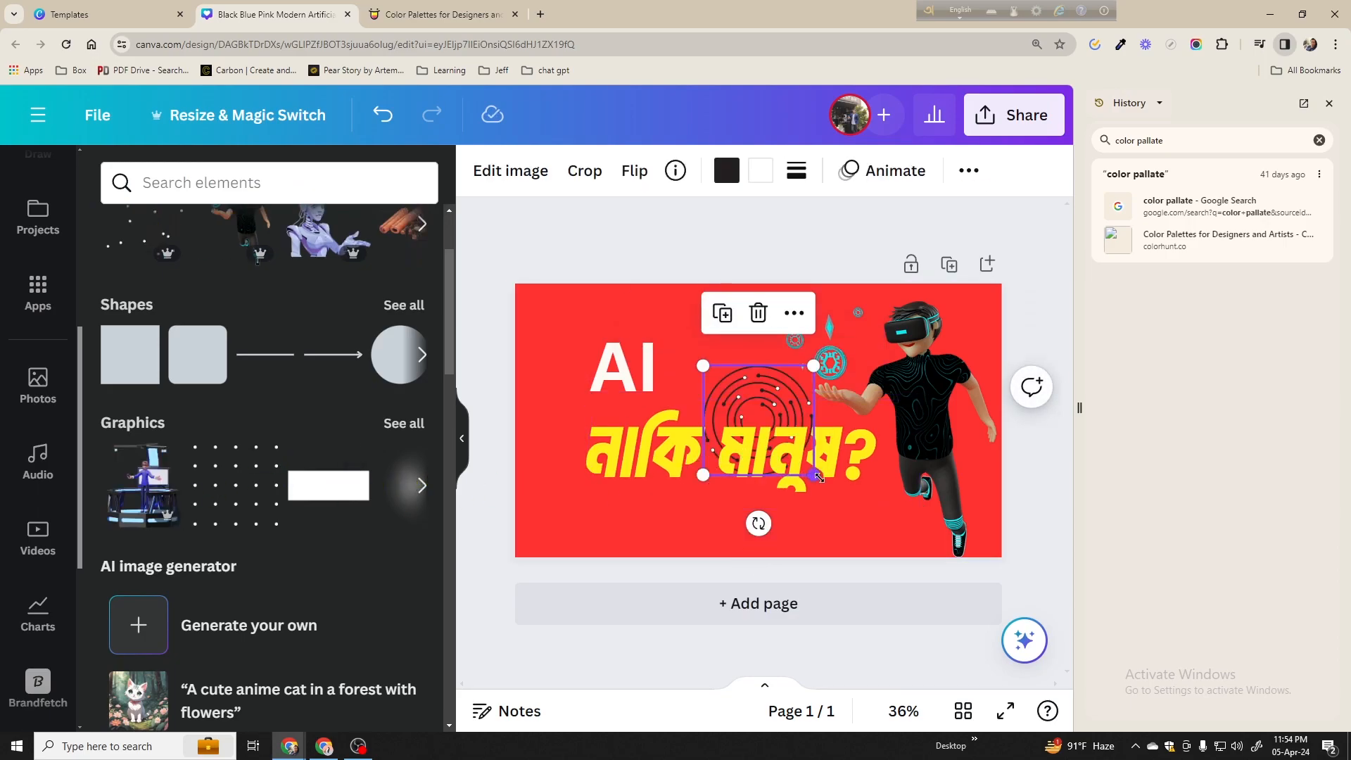
left_click_drag(816, 473, 870, 531)
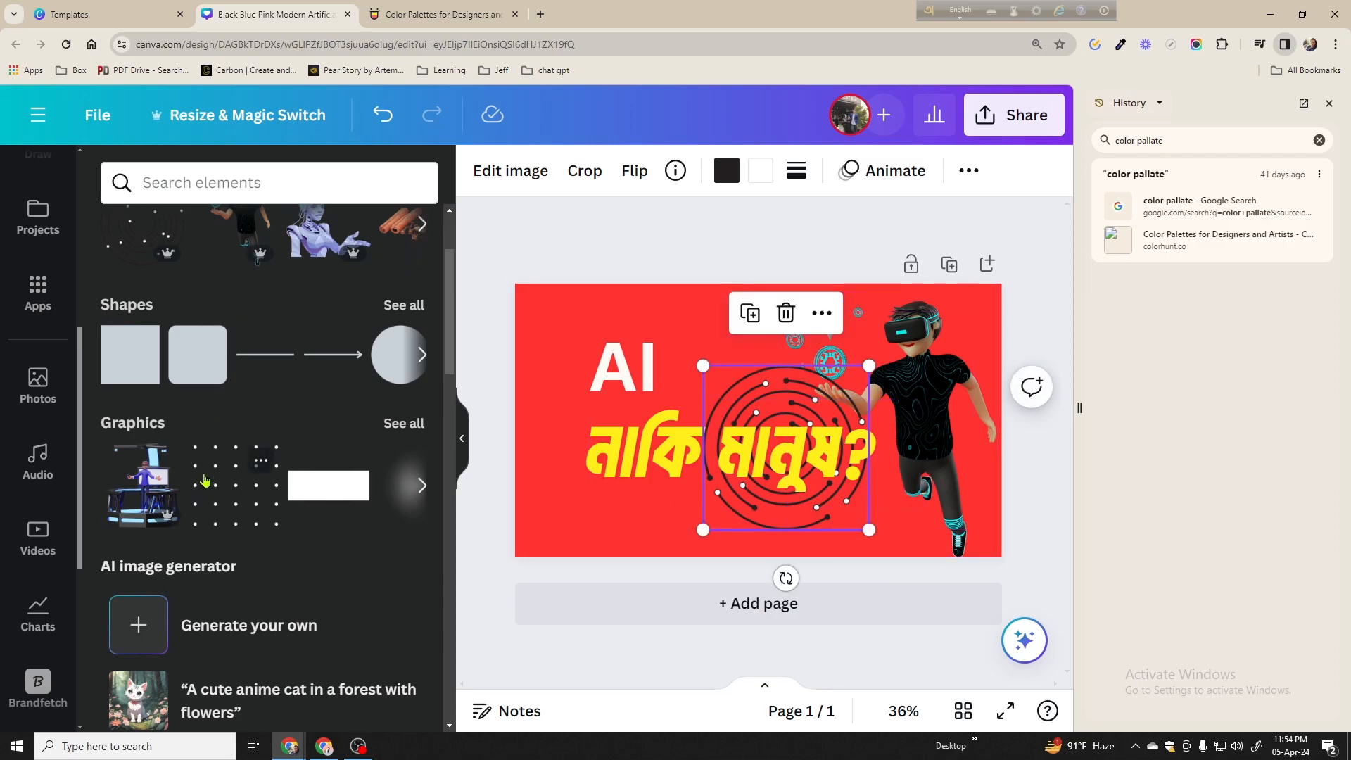
Open the complete list of recently used graphics and look through it
scroll(217, 447, "down", 2)
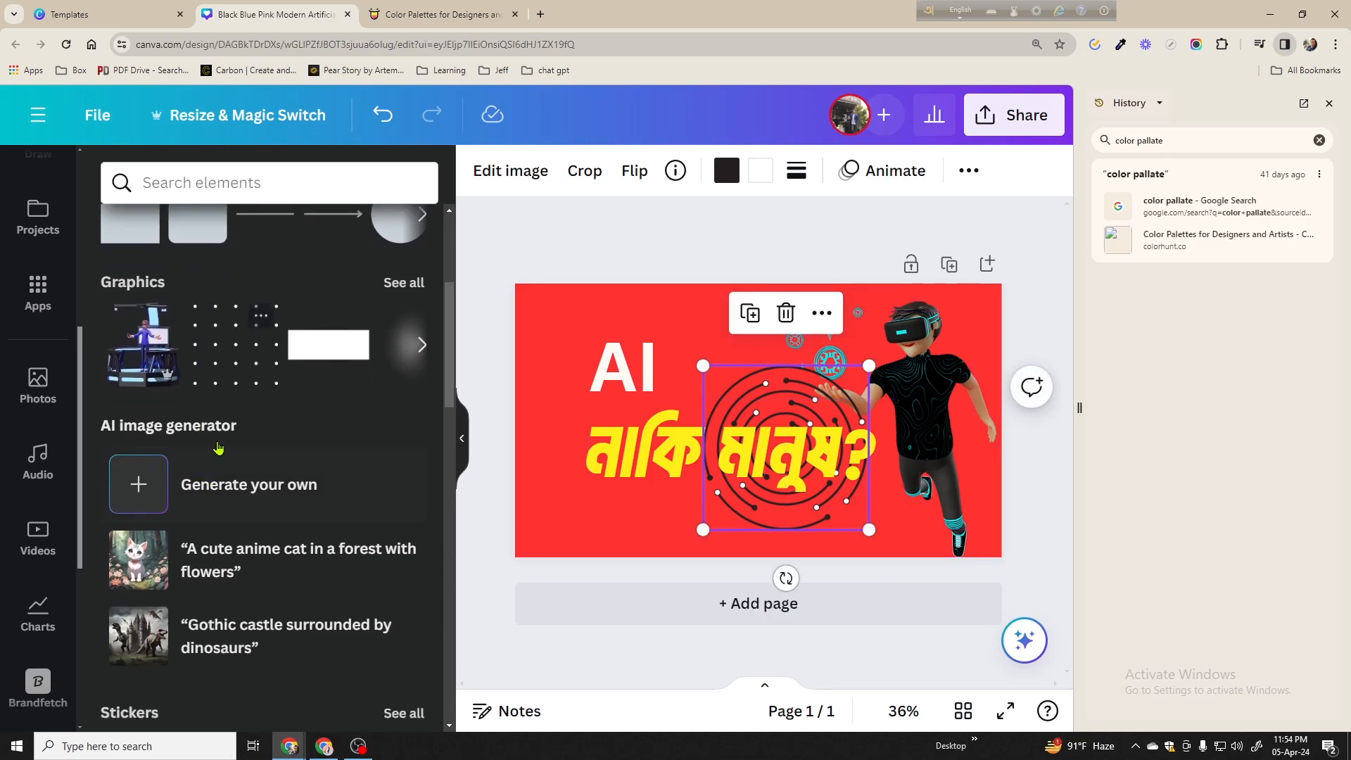
left_click(404, 284)
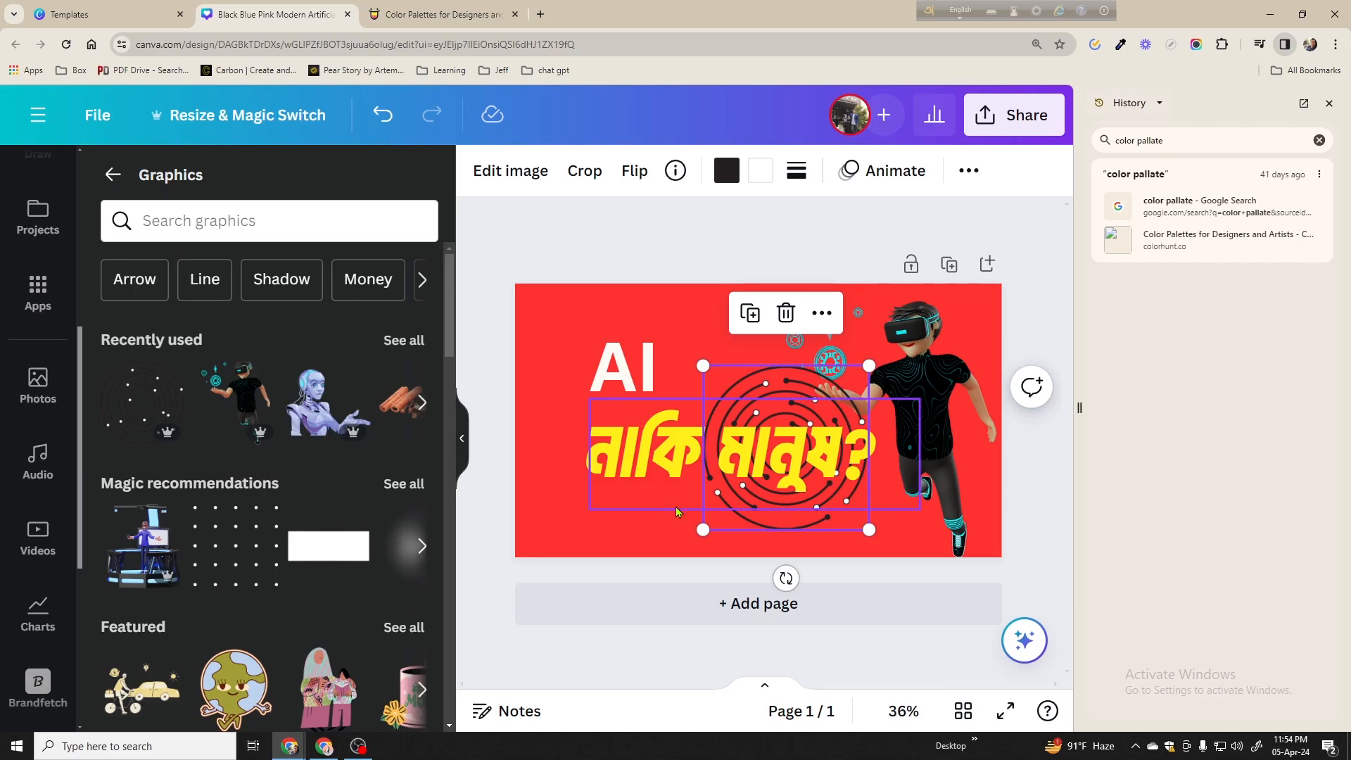
left_click(413, 342)
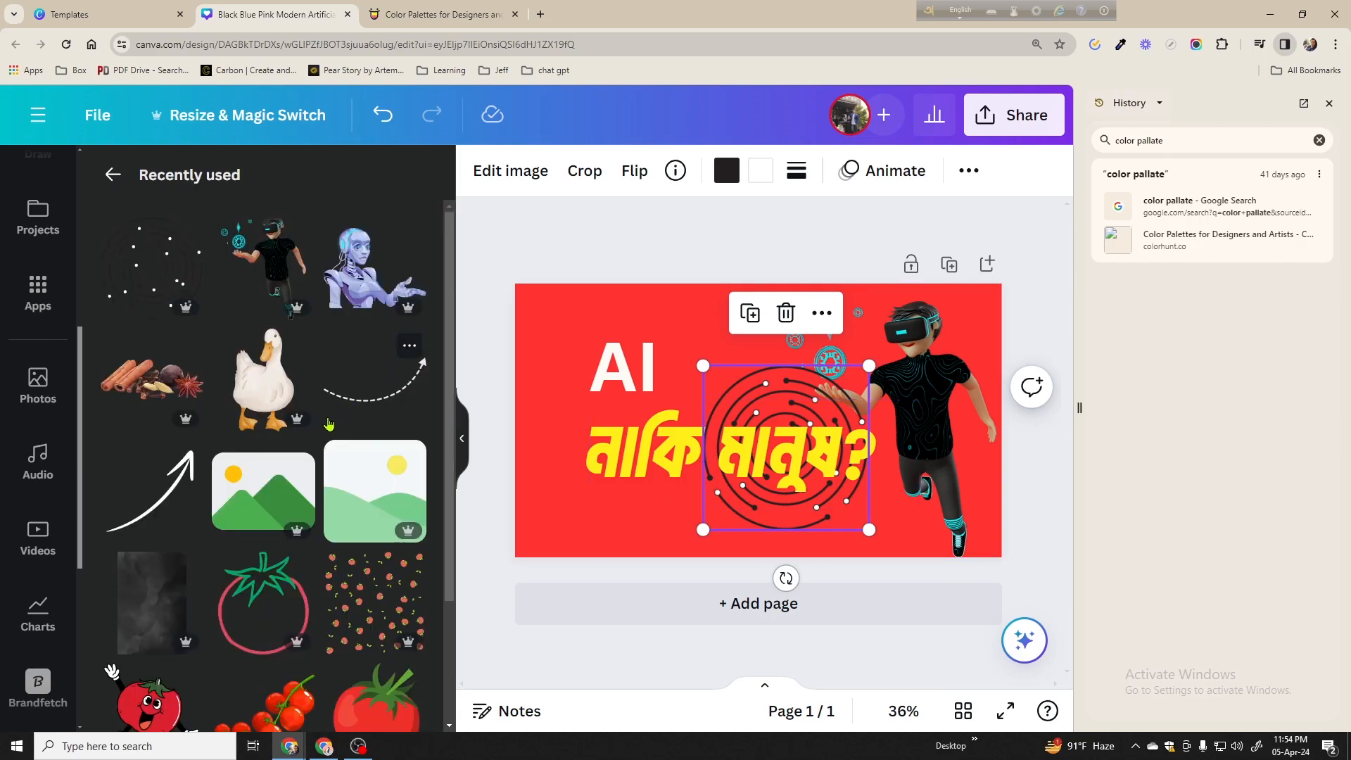
scroll(331, 422, "down", 3)
scroll(331, 423, "up", 3)
Shrink the circular circuit graphic and position it around the AI text
left_click_drag(857, 533, 808, 485)
left_click_drag(766, 431, 592, 332)
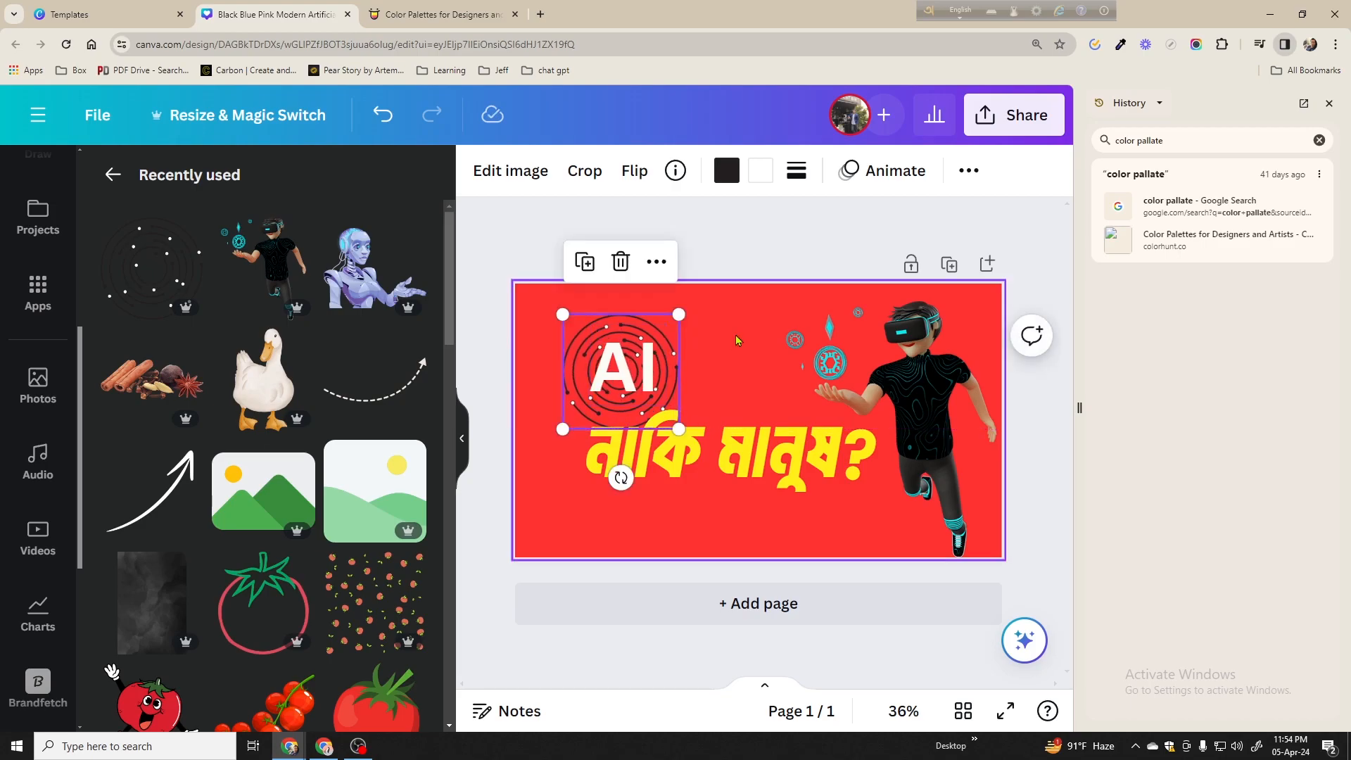
left_click(546, 373)
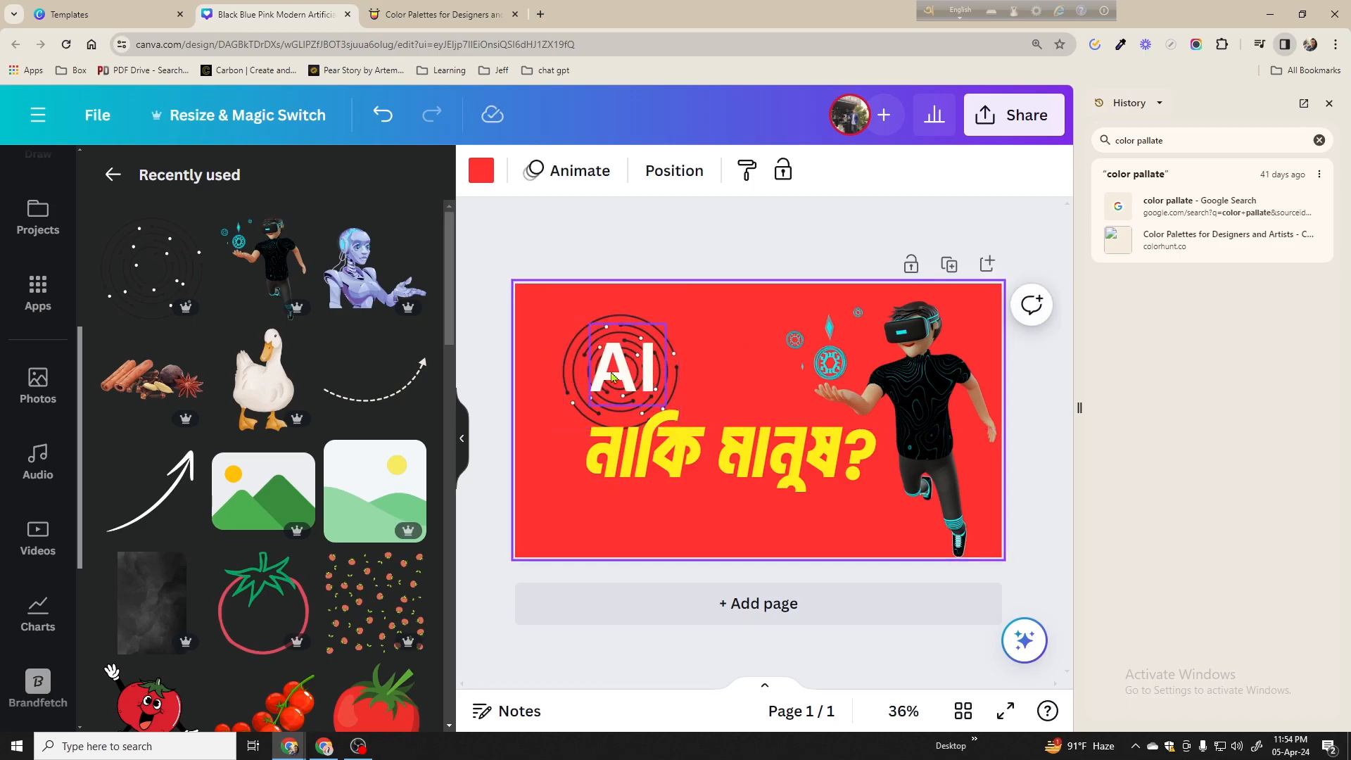
left_click(593, 317)
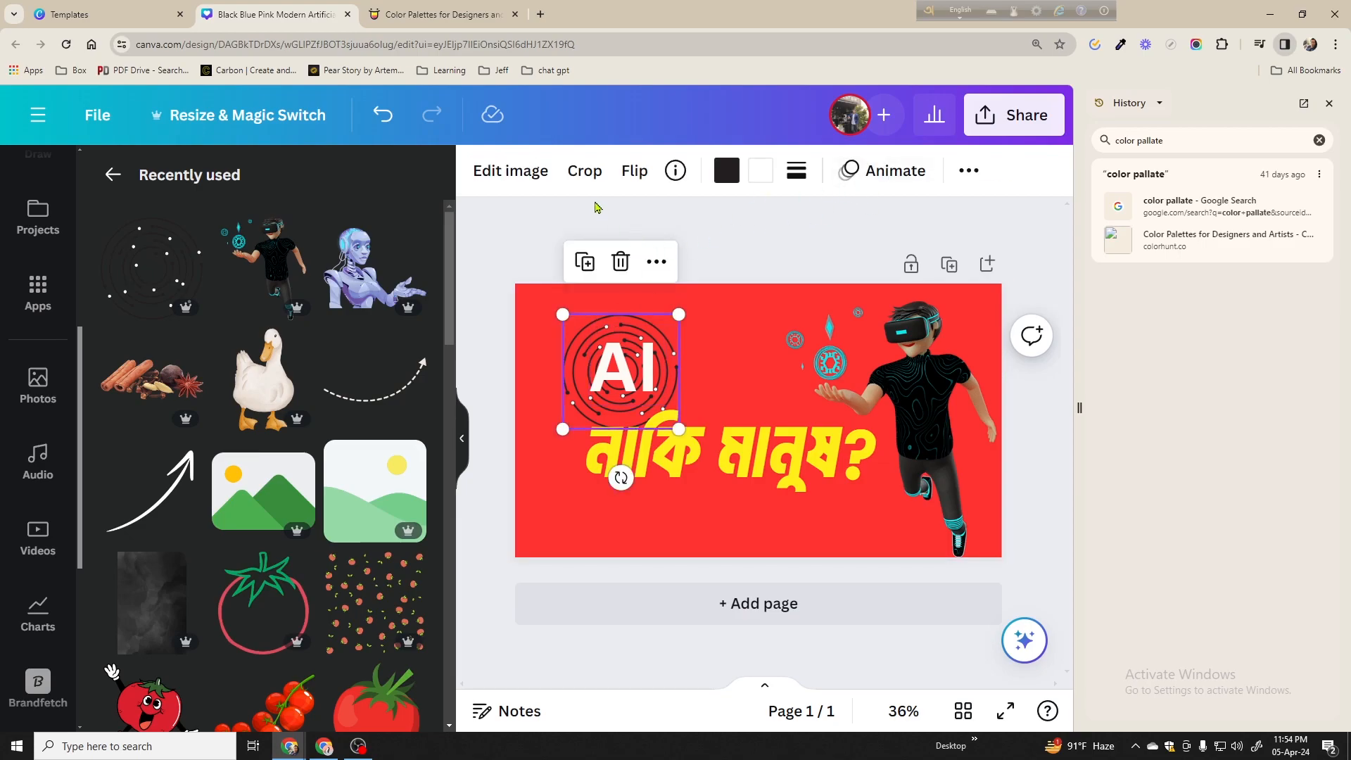
Close the browser's history side panel and set the circuit graphic's transparency to 43
left_click(1331, 105)
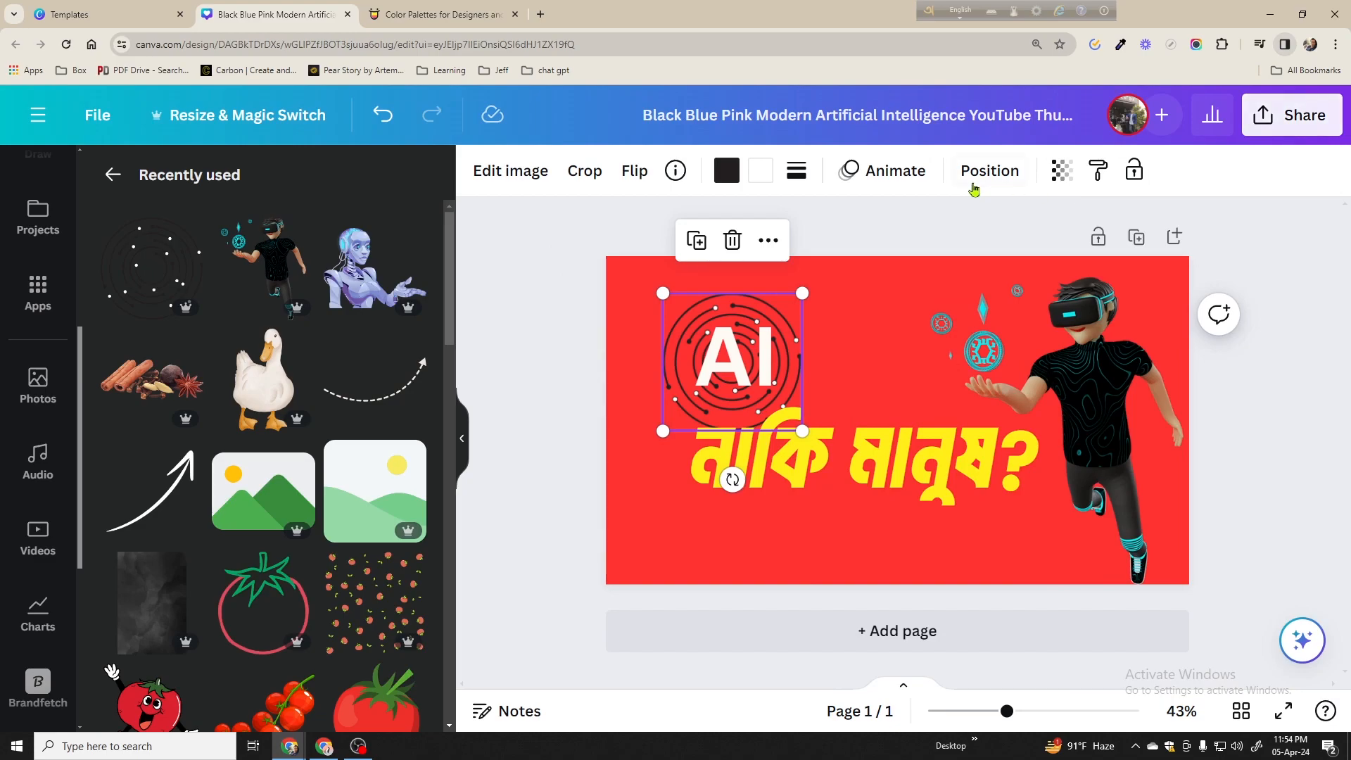
left_click(1064, 174)
left_click_drag(1043, 257, 949, 262)
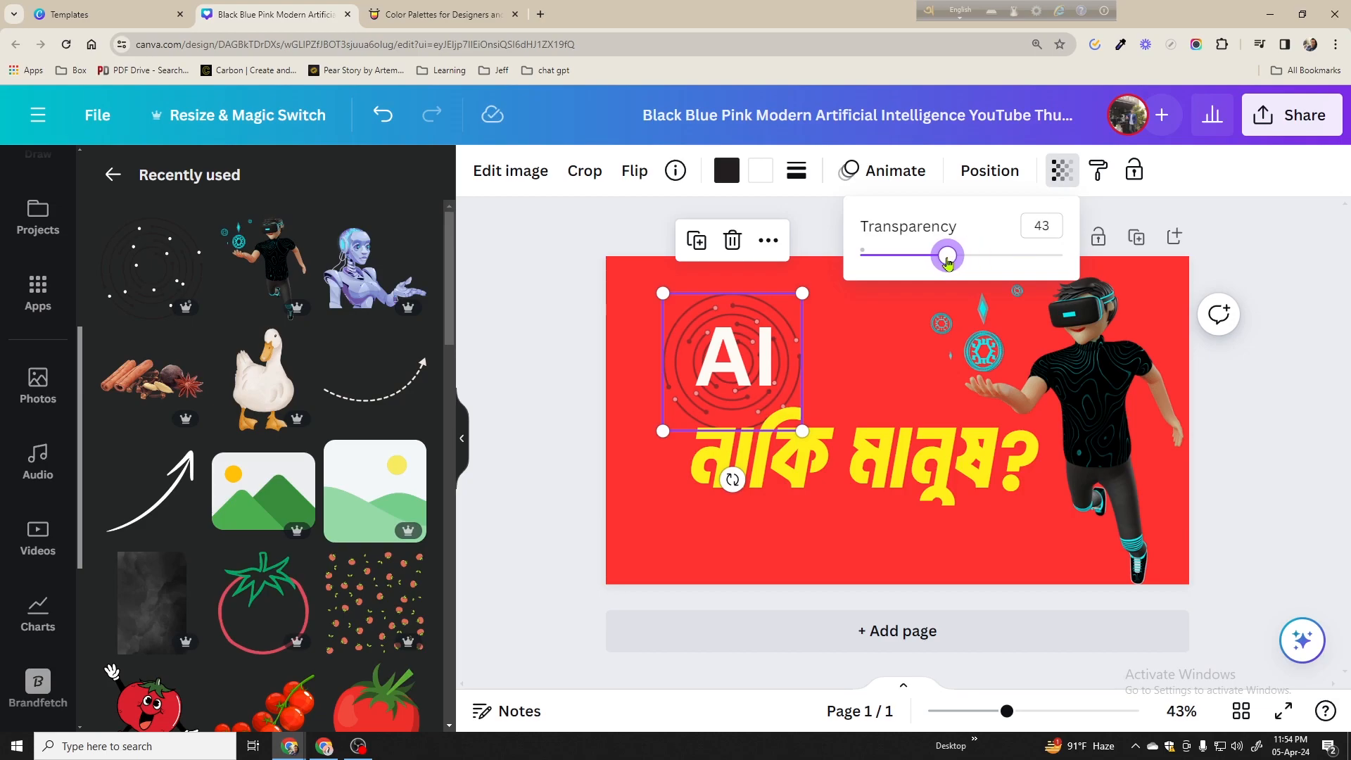
left_click(521, 320)
Lower the yellow Bangla text slightly so it sits clear of the circuit graphic
scroll(241, 420, "down", 4)
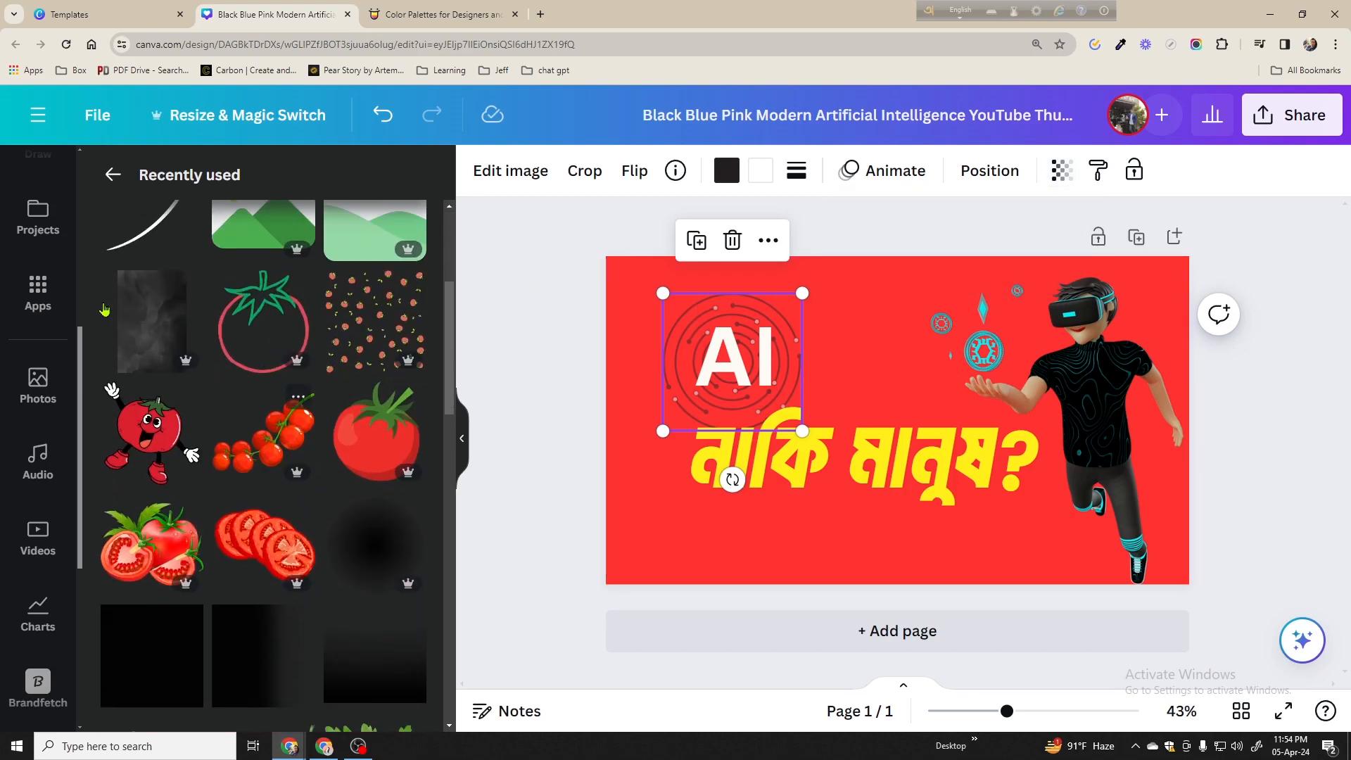
scroll(136, 334, "down", 2)
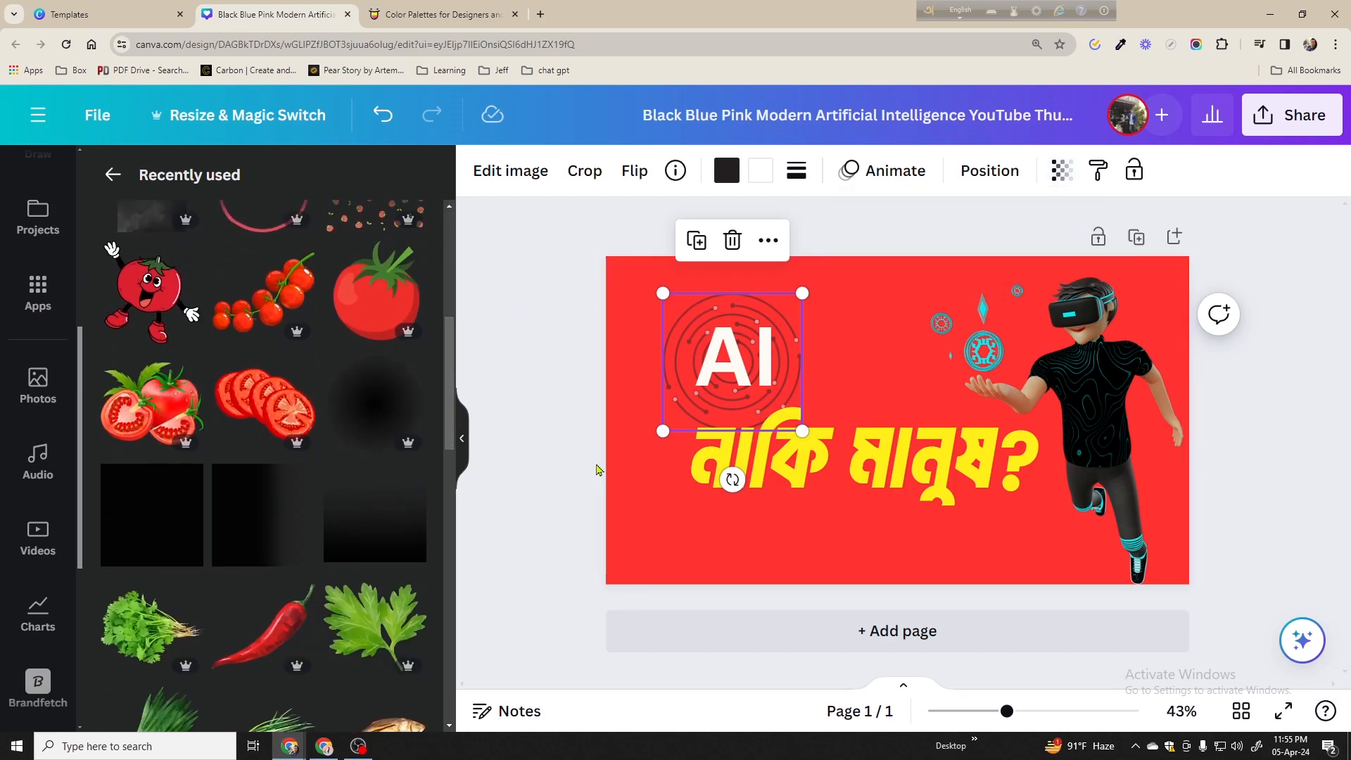
left_click(1272, 406)
mouse_move(828, 457)
left_mouse_down()
mouse_move(835, 502)
mouse_move(837, 456)
left_mouse_up()
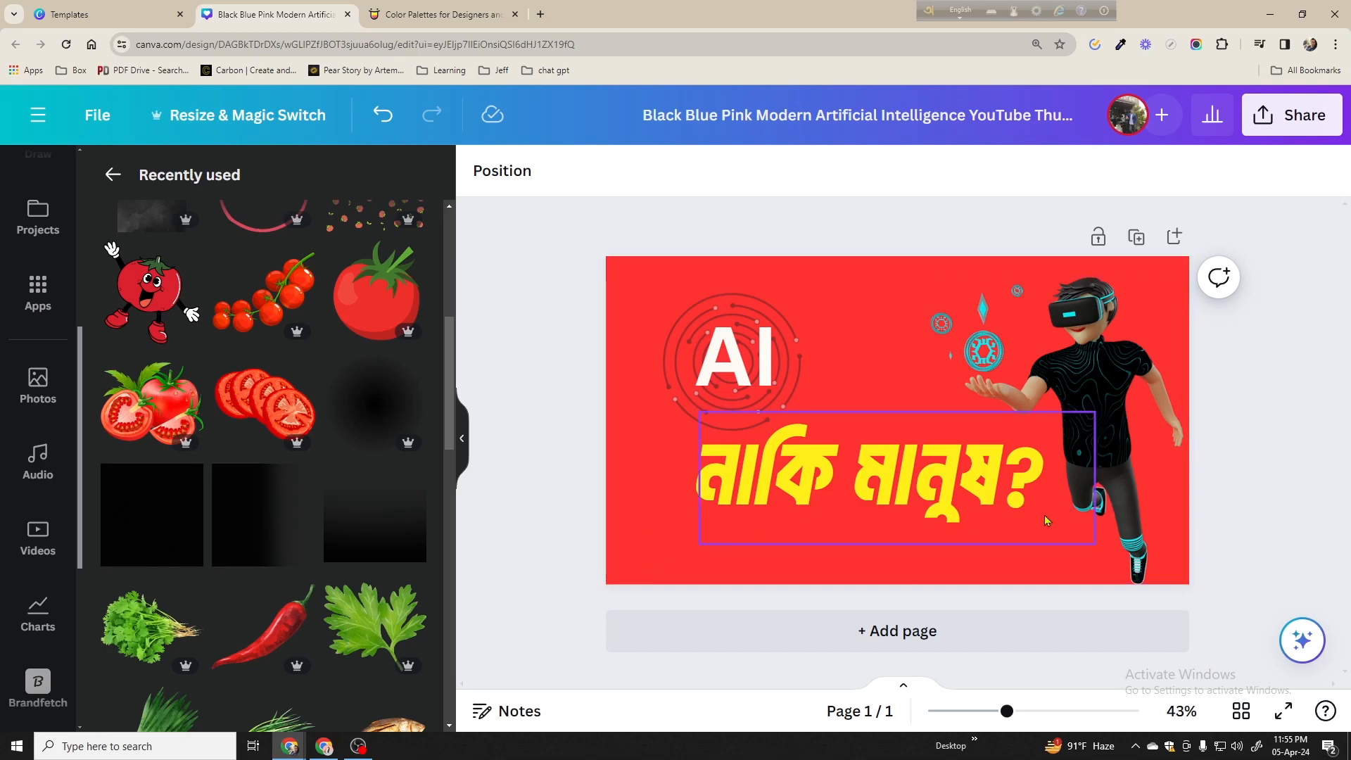
Add the black gradient that fades upward from the recently used graphics, keeping only one copy on the thumbnail
scroll(361, 509, "down", 4)
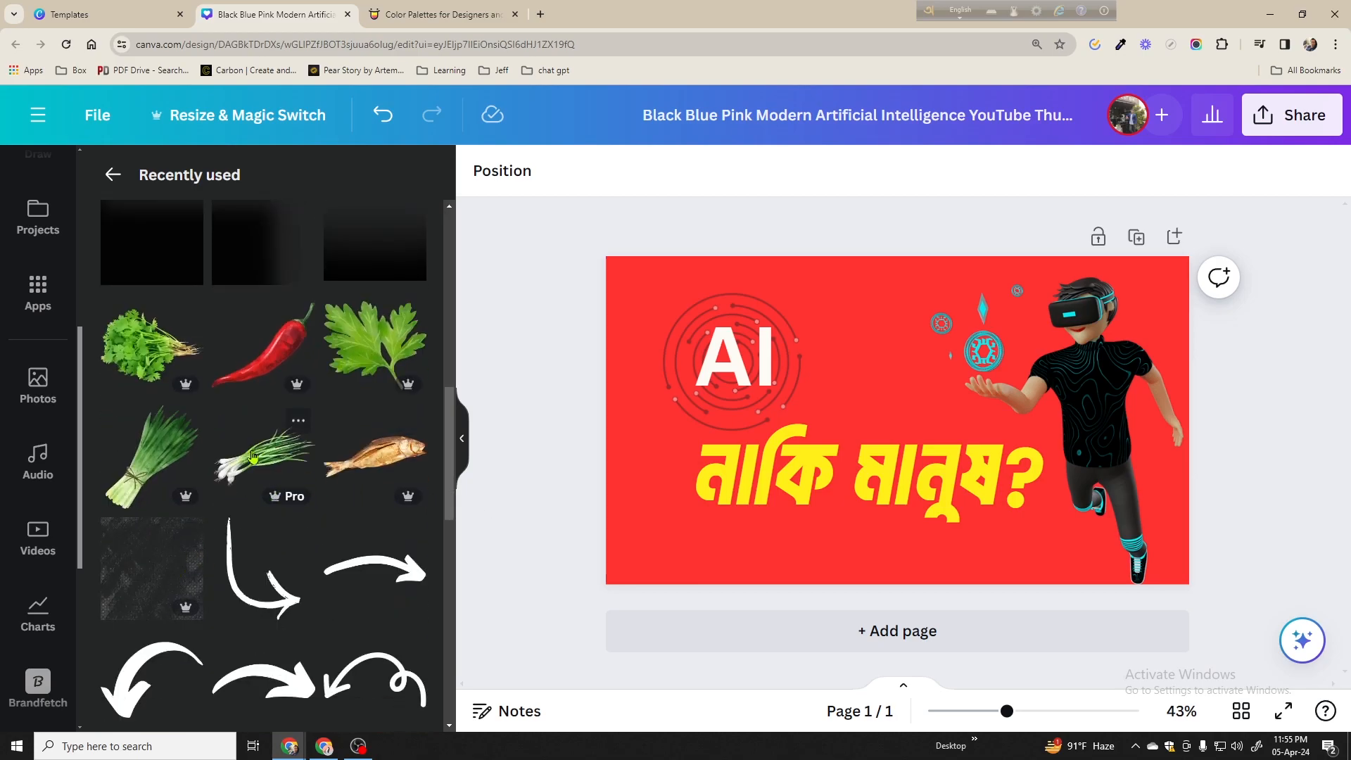
scroll(364, 521, "up", 4)
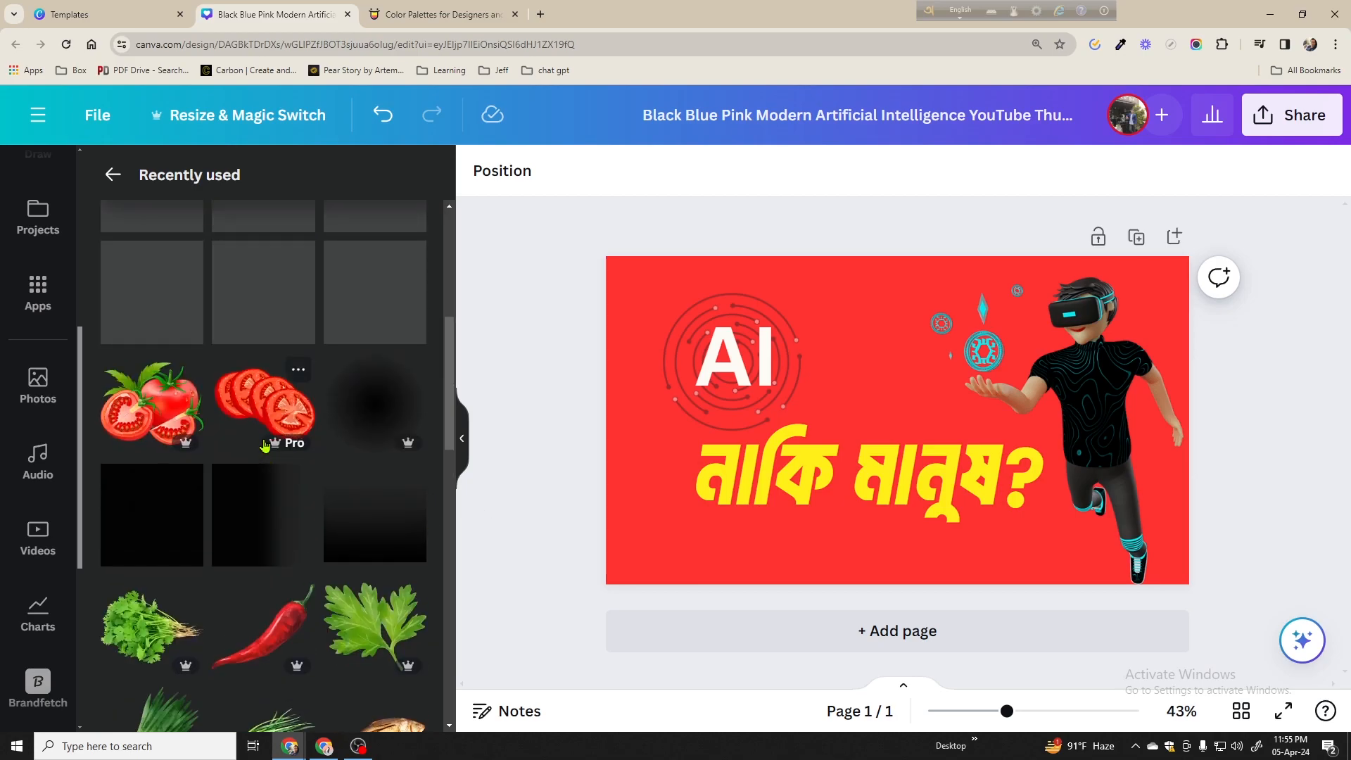
left_click(380, 546)
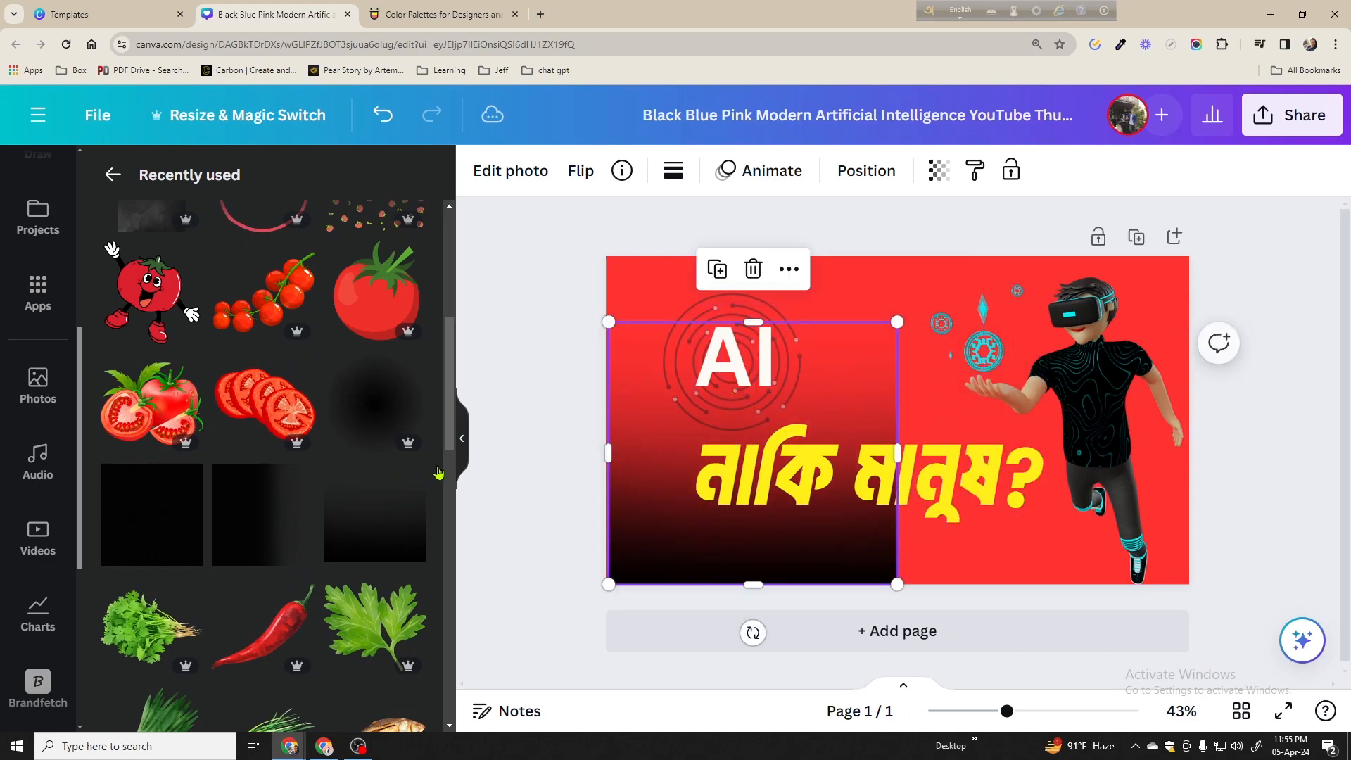
left_click(373, 510)
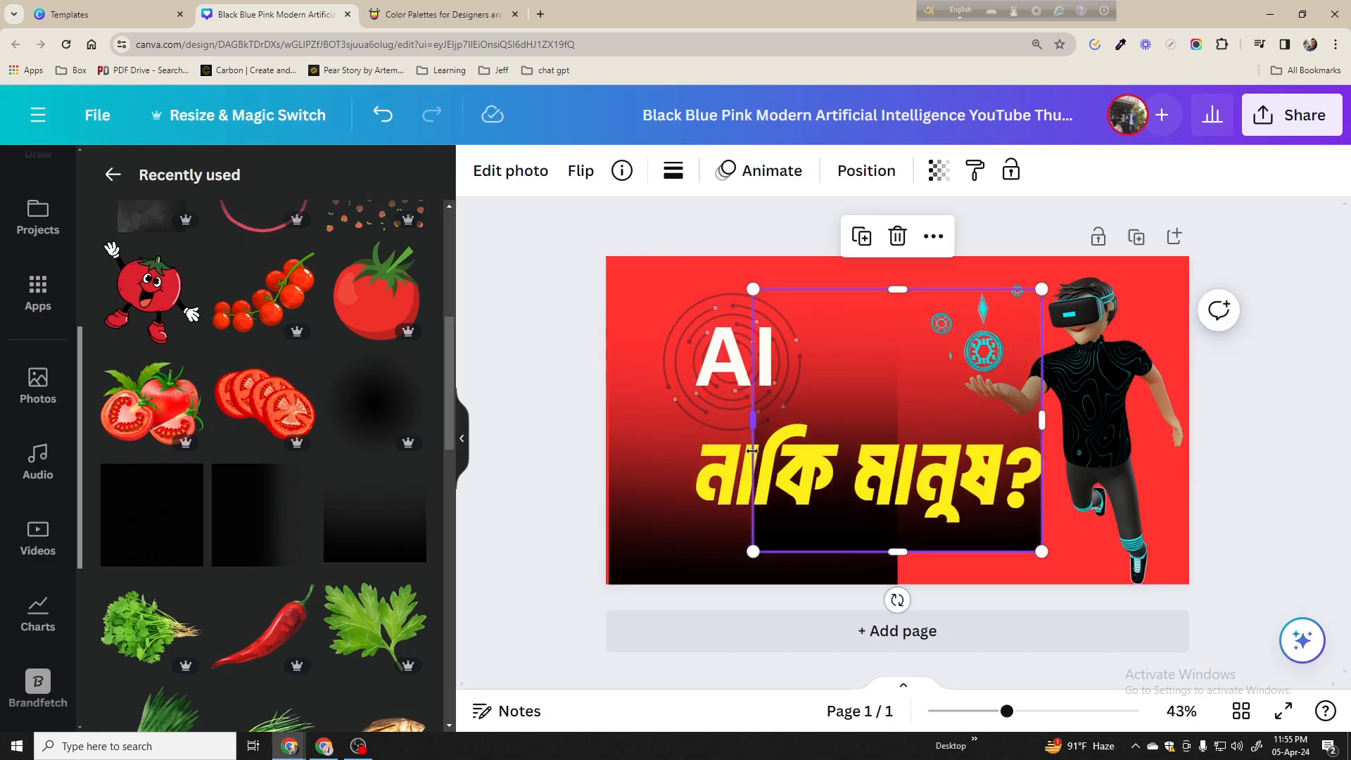
key("Delete")
Enlarge and reposition the black gradient so it covers the full thumbnail, with its darkest part below the page's lower edge
left_click(705, 546)
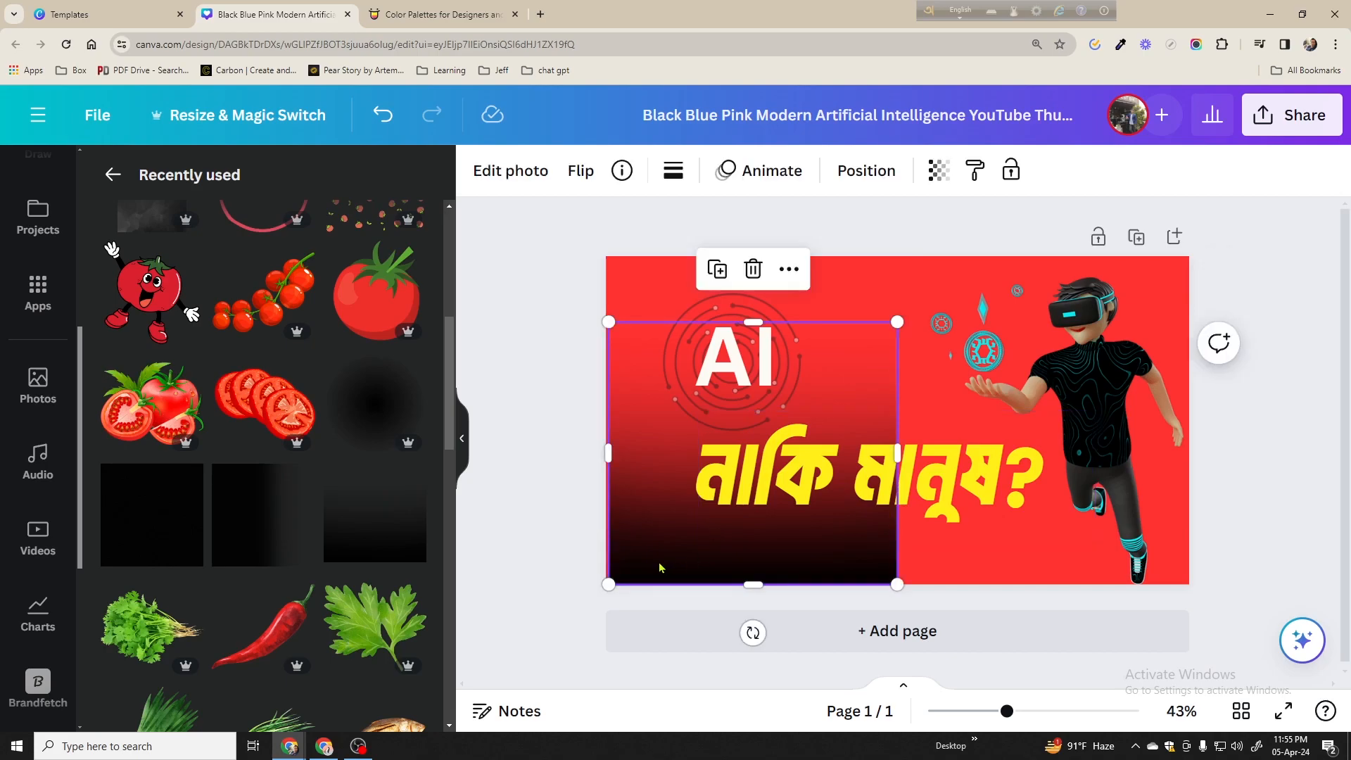
left_click_drag(895, 584, 1348, 670)
left_click_drag(891, 321, 885, 276)
left_click_drag(886, 328, 889, 314)
left_click_drag(1185, 252, 1196, 247)
left_click(1302, 410)
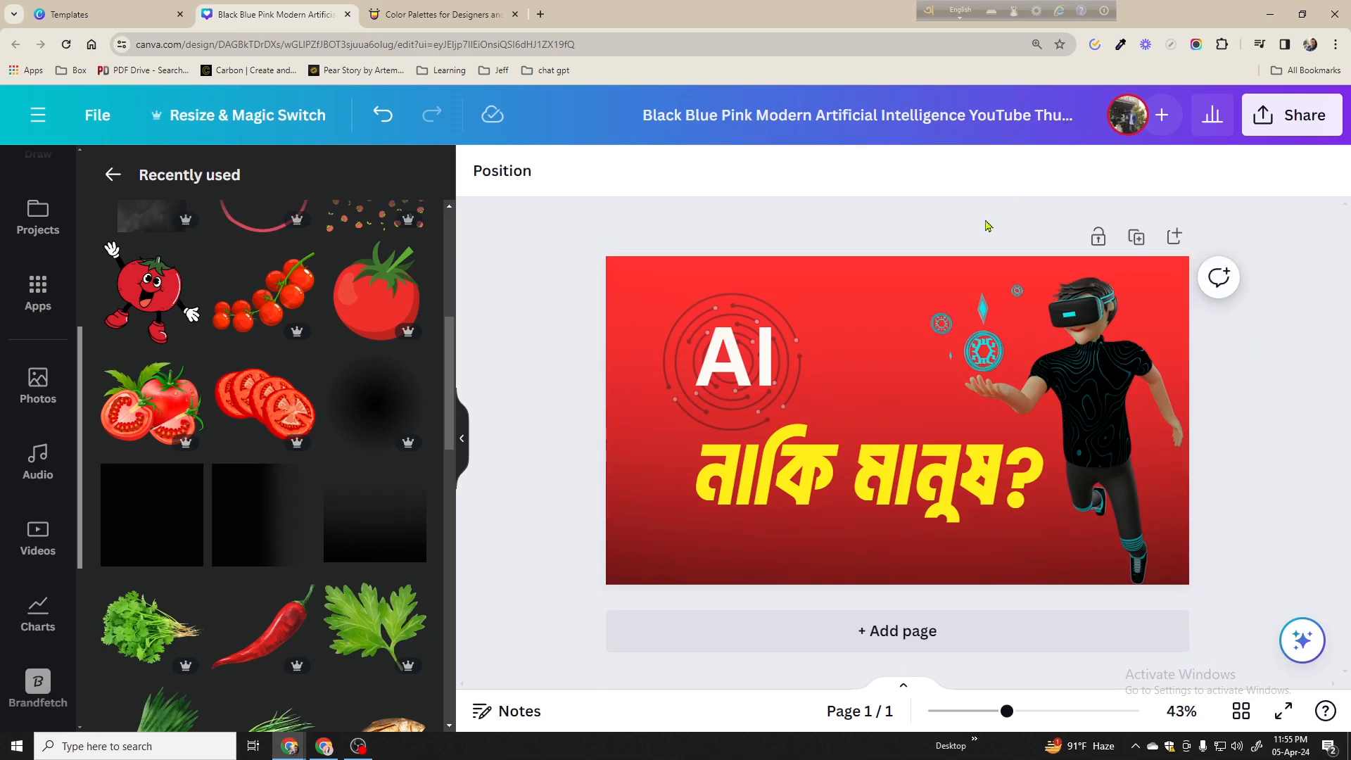
Set the black gradient's transparency to 71
left_click(863, 320)
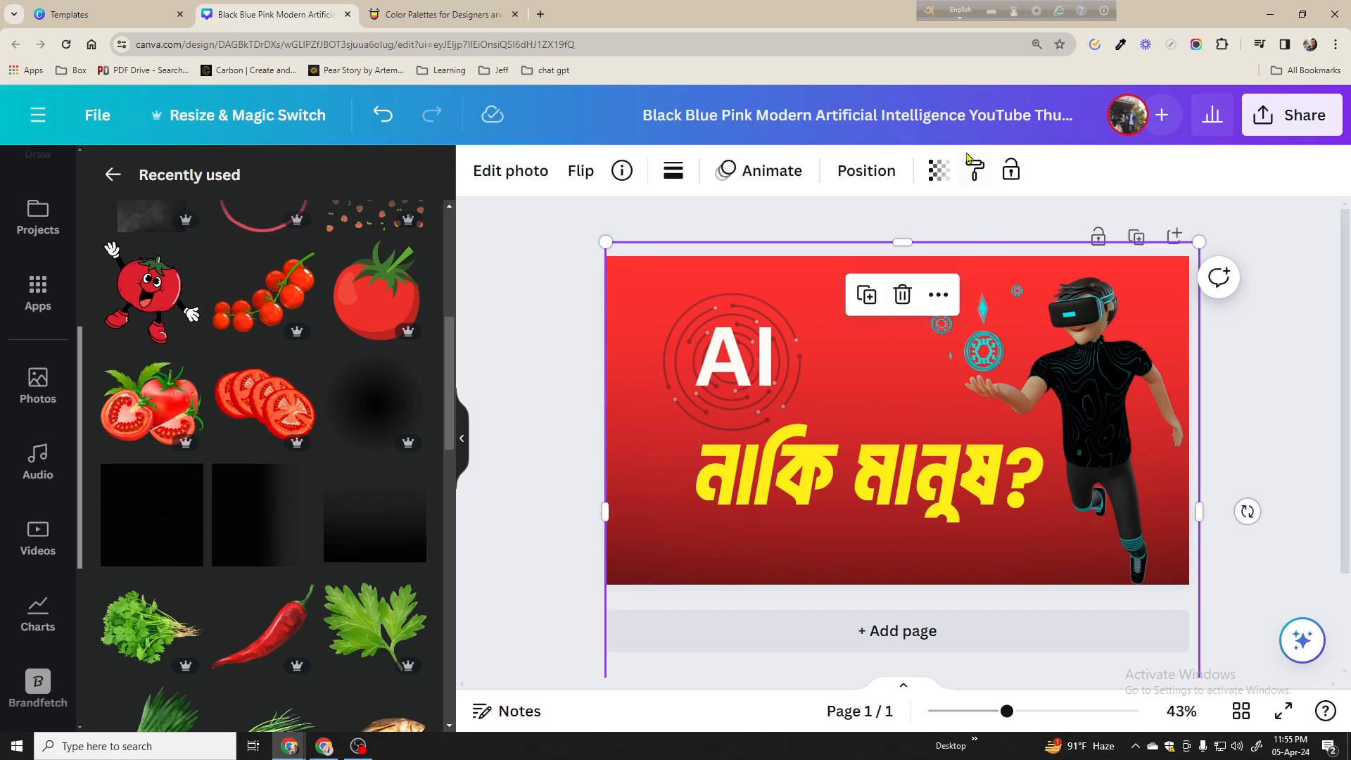
left_click(941, 173)
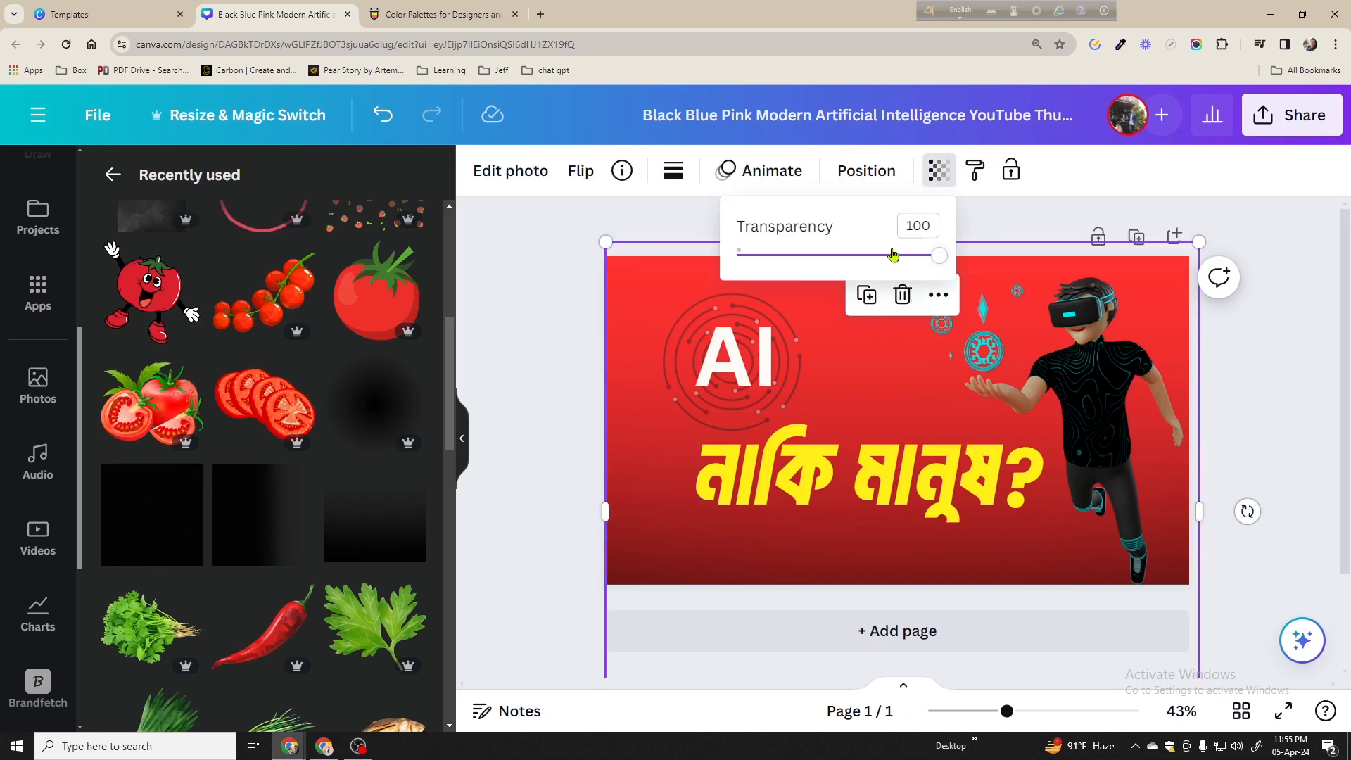
mouse_move(863, 256)
left_mouse_down()
mouse_move(845, 256)
mouse_move(883, 274)
left_mouse_up()
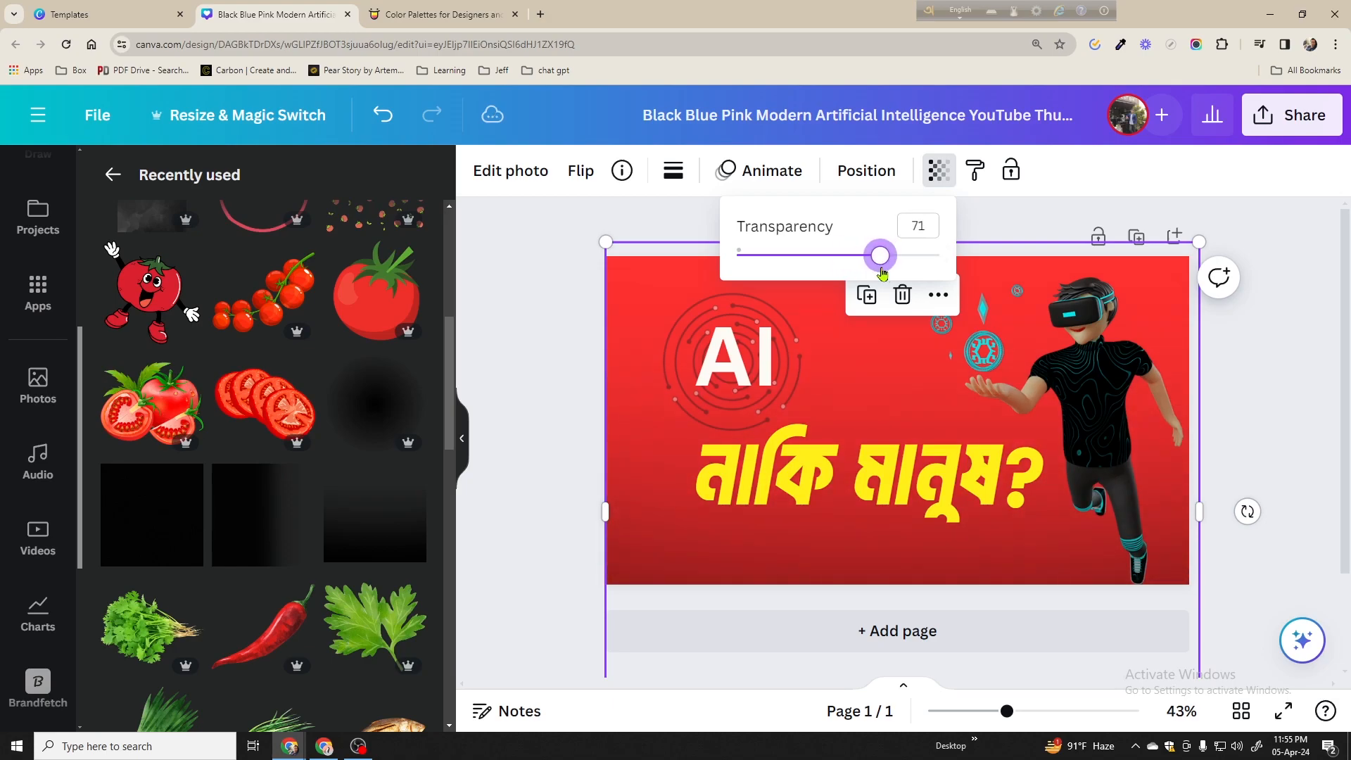
left_click(540, 378)
left_click(543, 369)
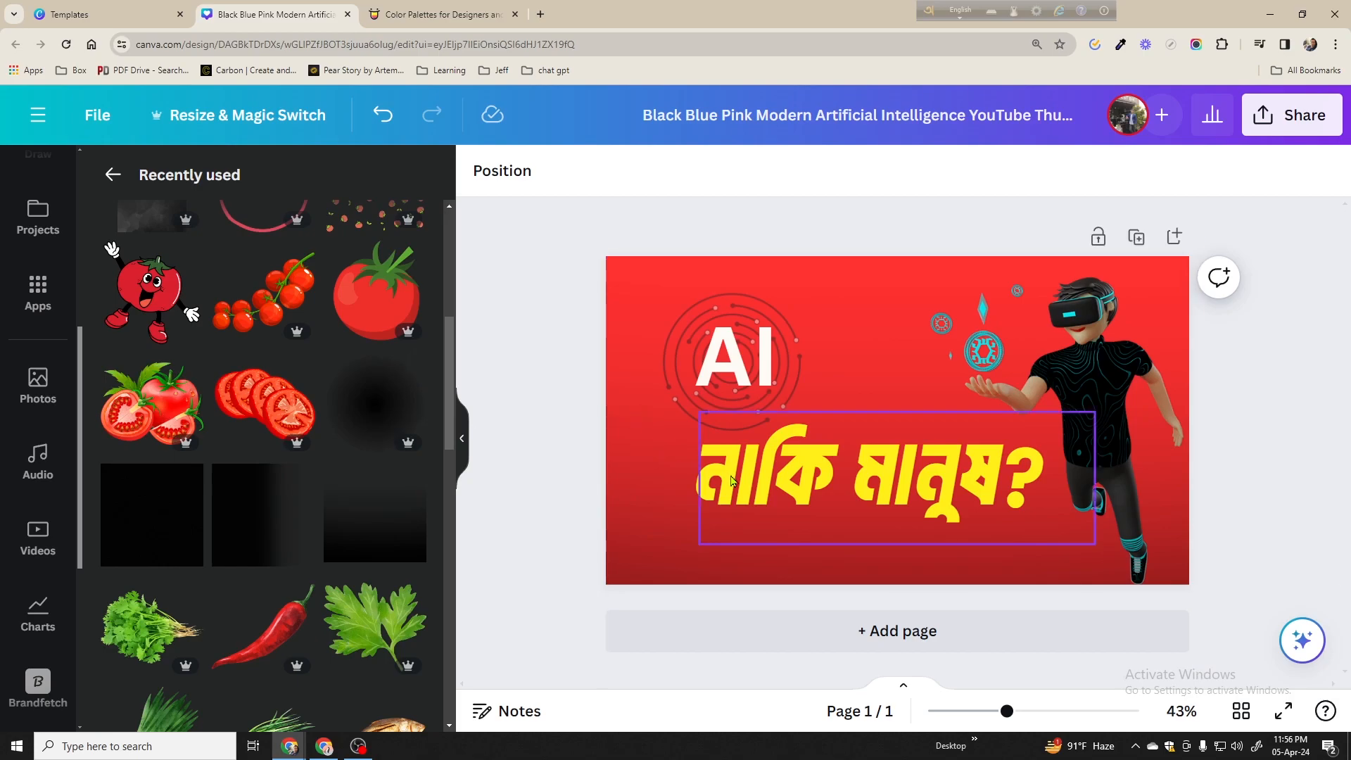
Move the gradient layer beneath the VR character, directly above the red background
left_click(501, 171)
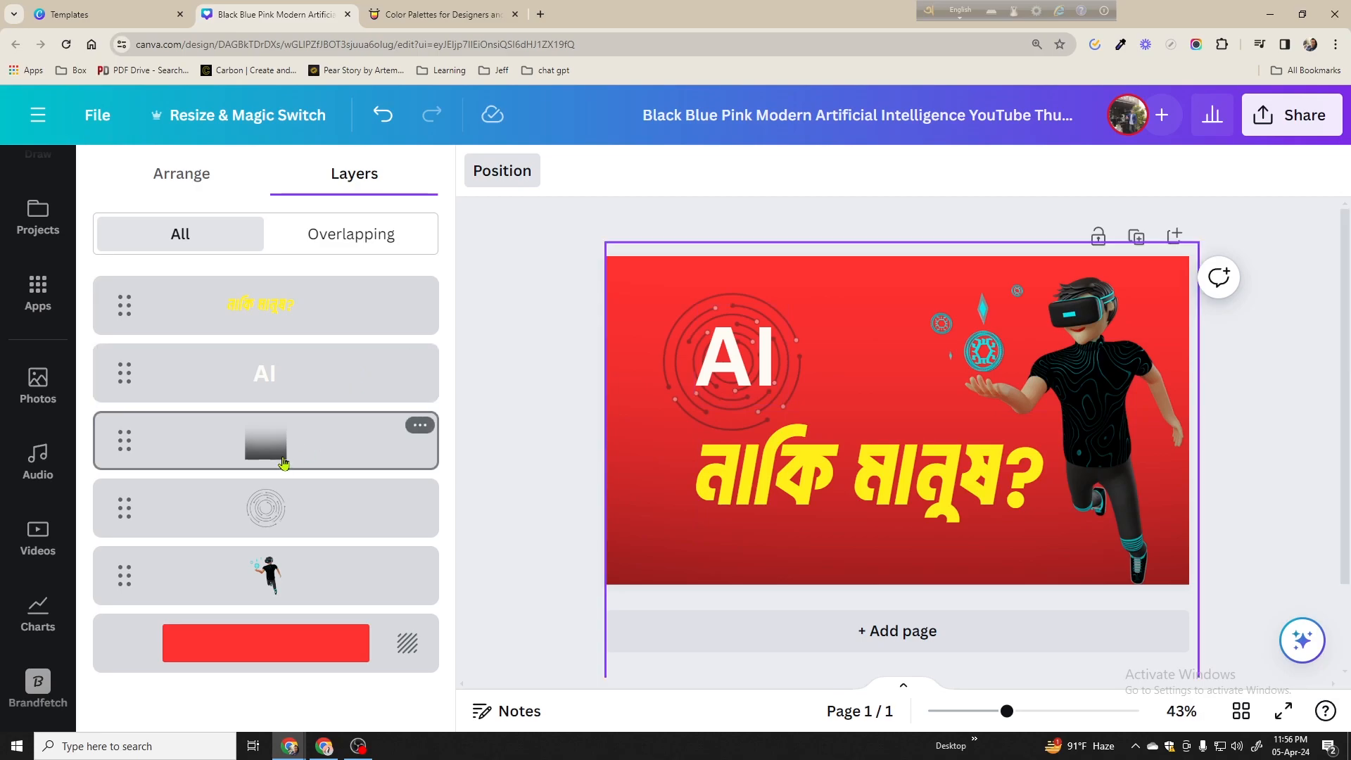
left_click_drag(281, 444, 308, 600)
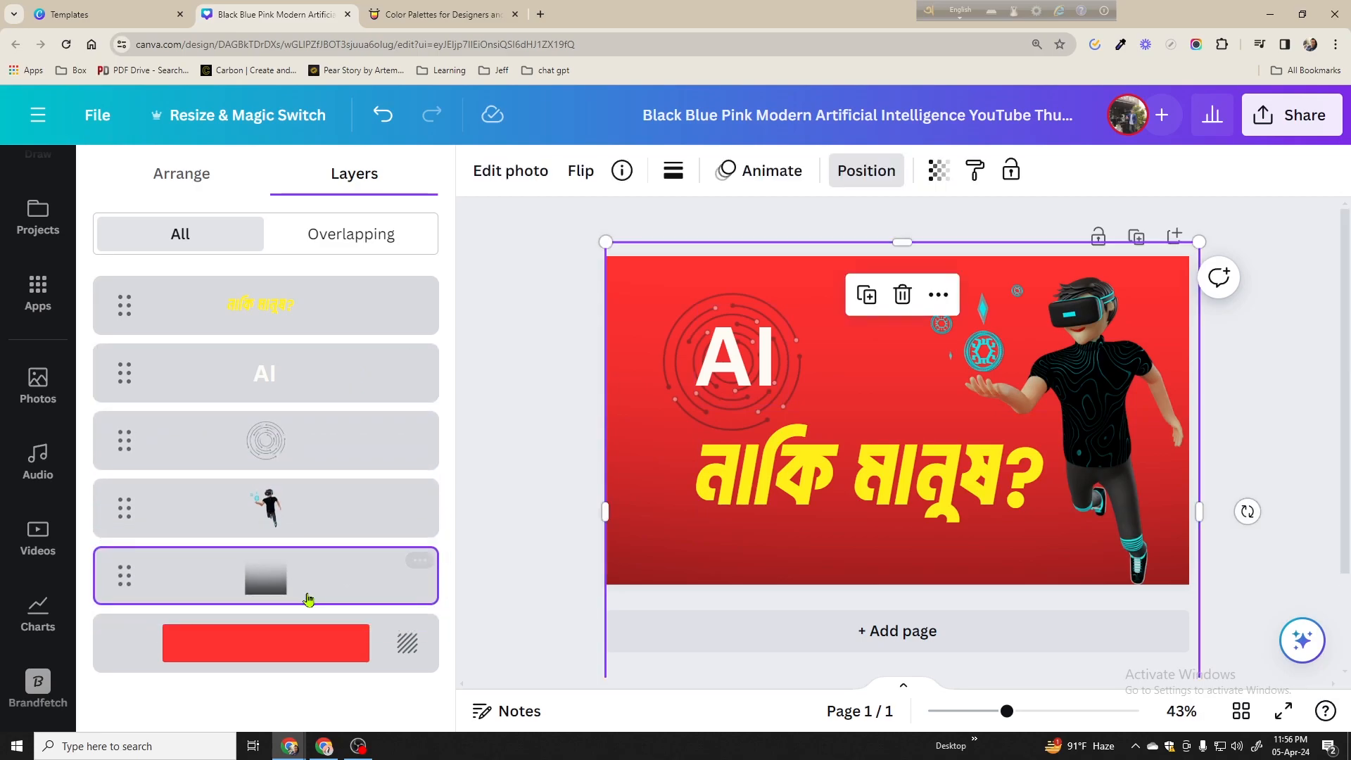
left_click(462, 466)
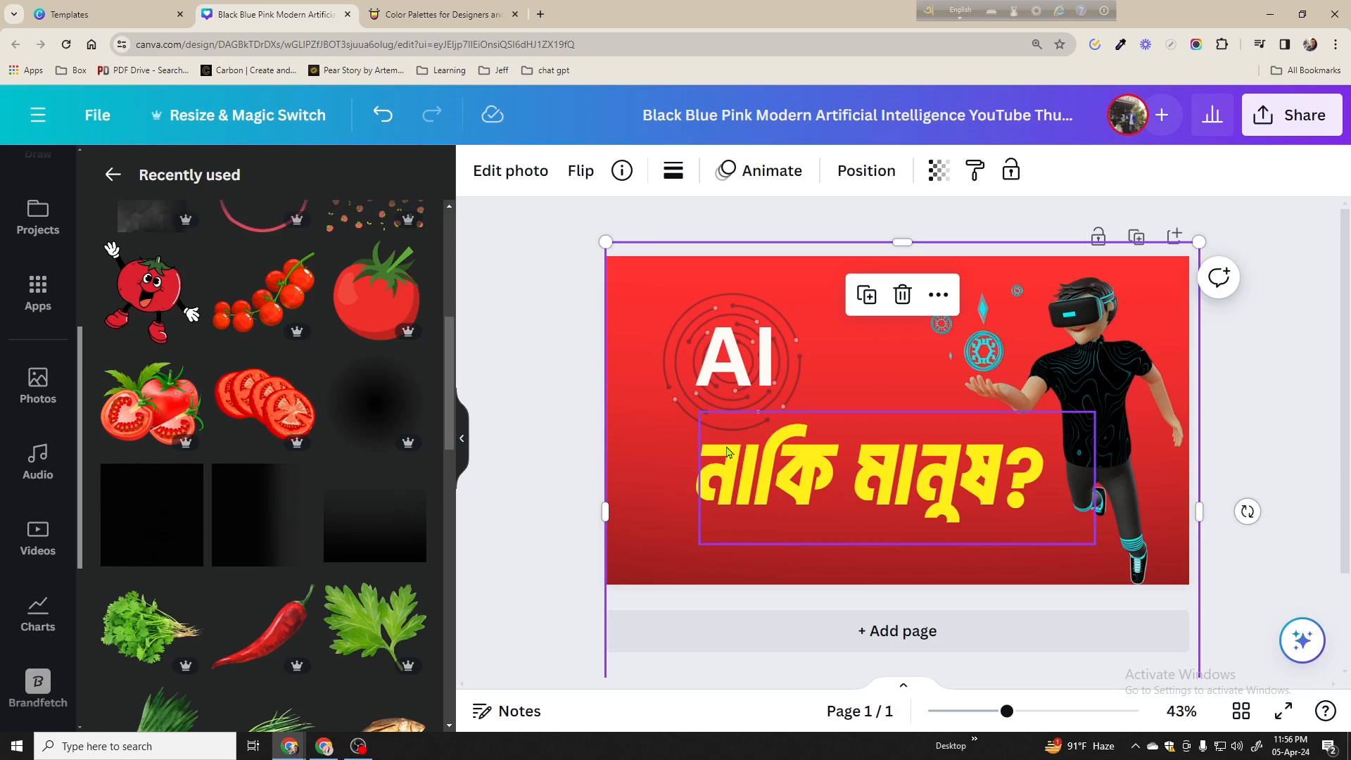
left_click(548, 389)
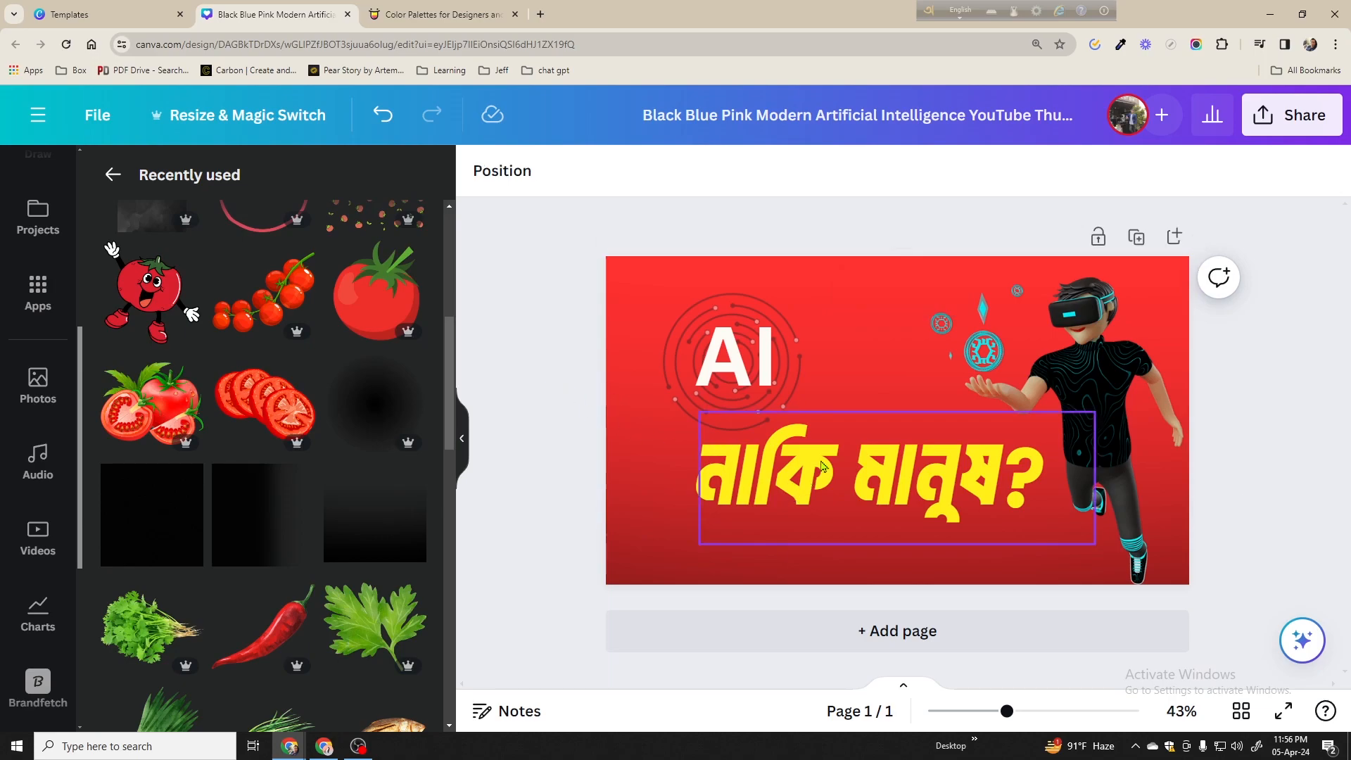
Shift the AI text slightly left and up within the circular circuit graphic
left_click(733, 367)
left_click_drag(733, 366, 720, 360)
left_click(521, 307)
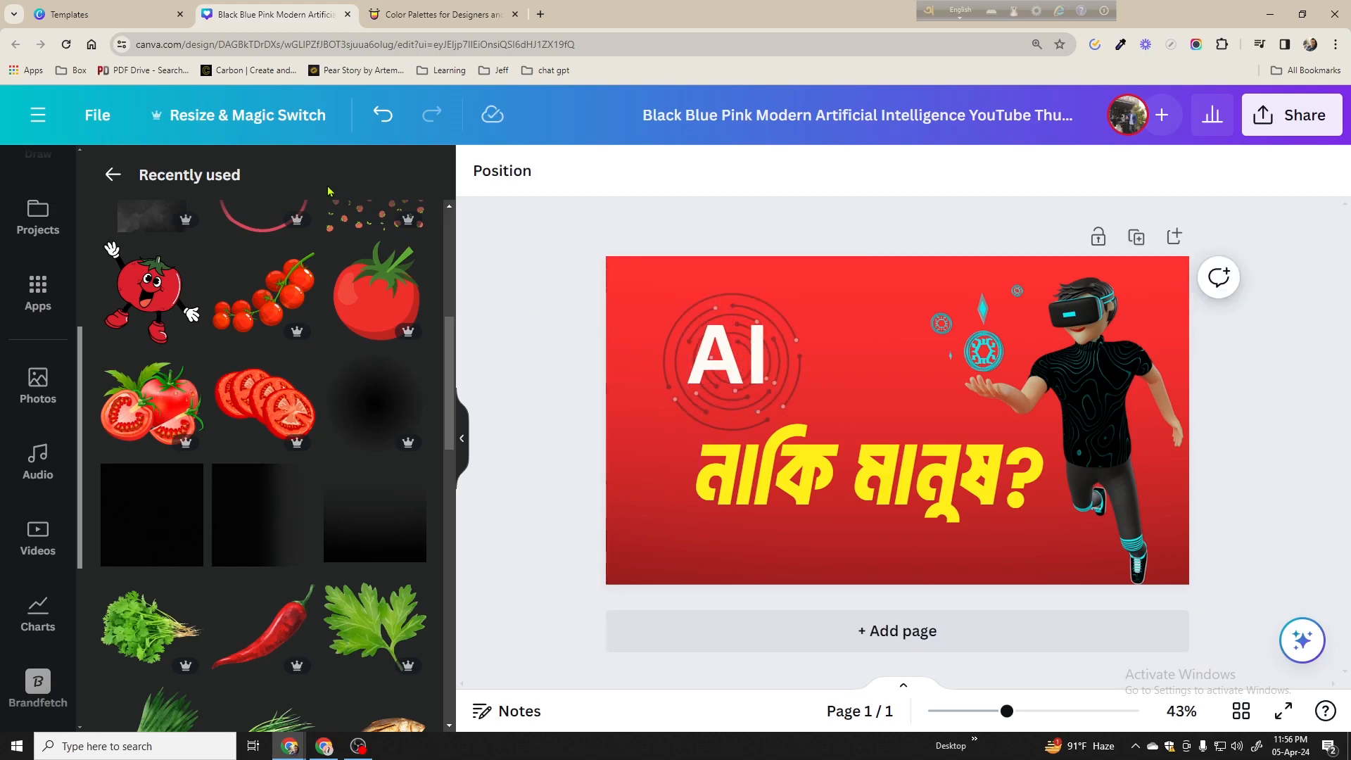
left_click(856, 341)
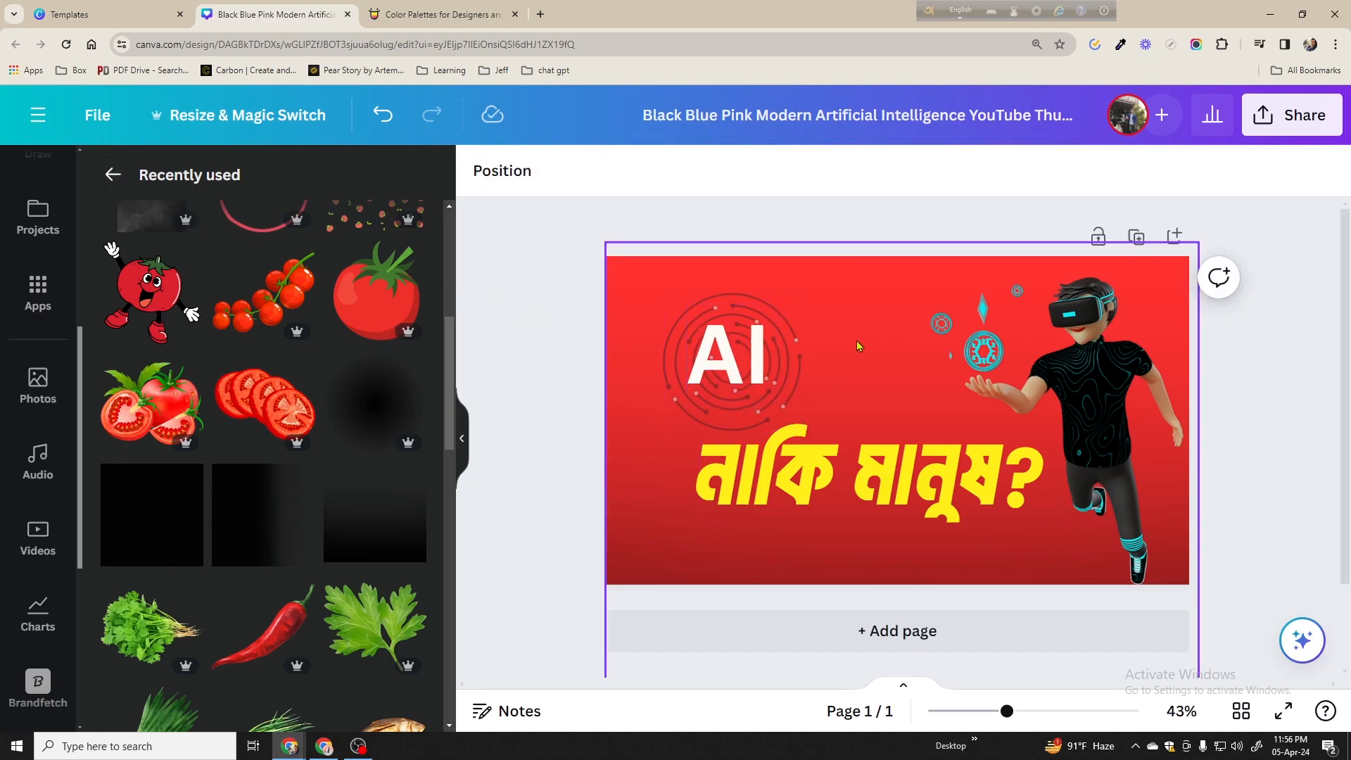
left_click(858, 171)
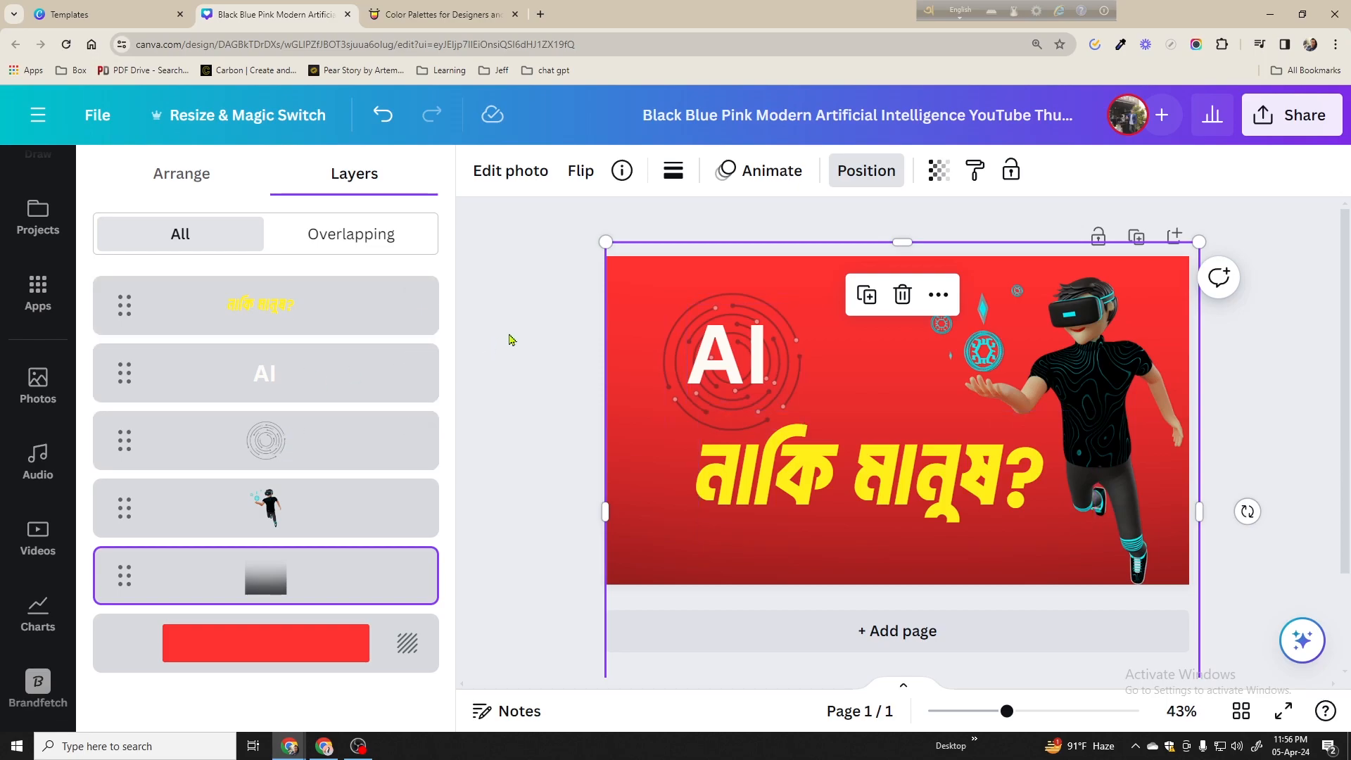
key("Escape")
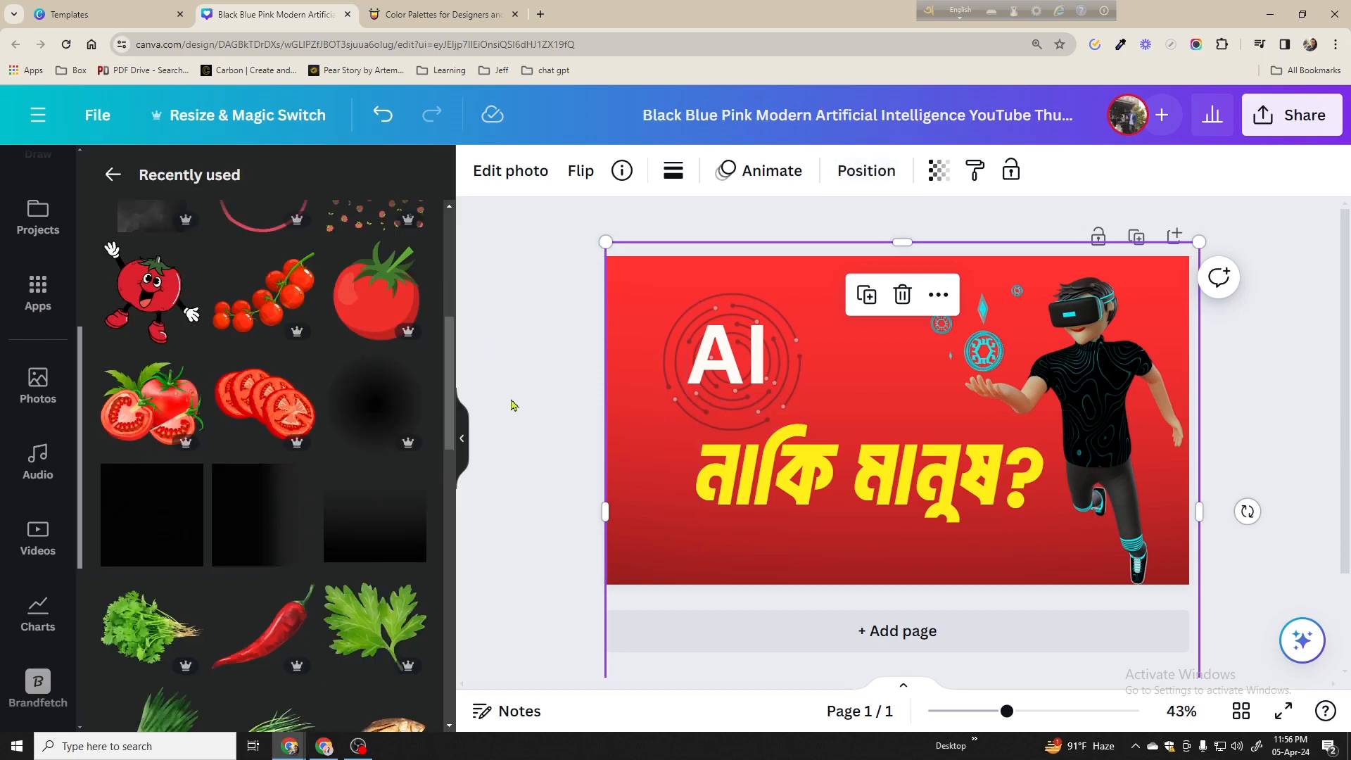
left_click(514, 405)
Move the yellow Bangla text down near the thumbnail's lower edge and lower the AI text together with its circuit graphic
left_click(809, 474)
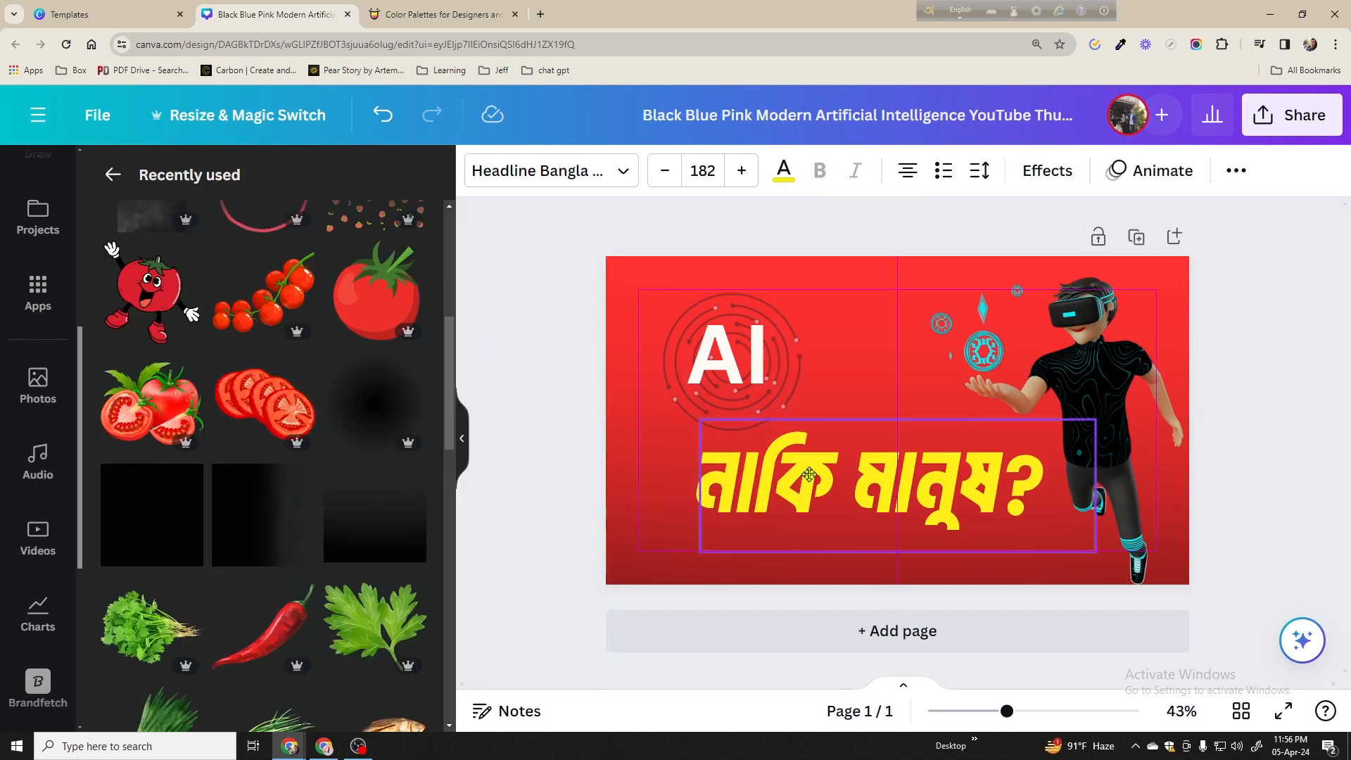
left_click_drag(810, 472, 898, 519)
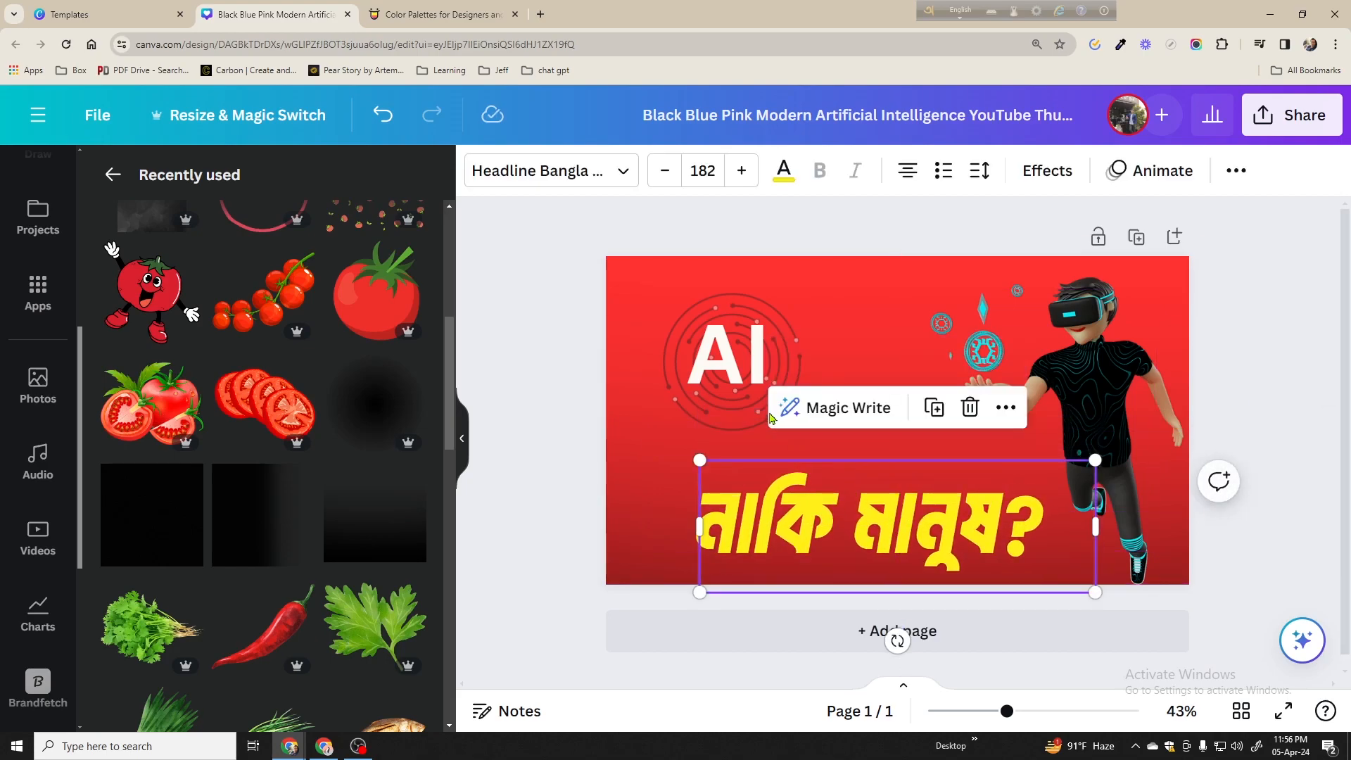
left_click(737, 371)
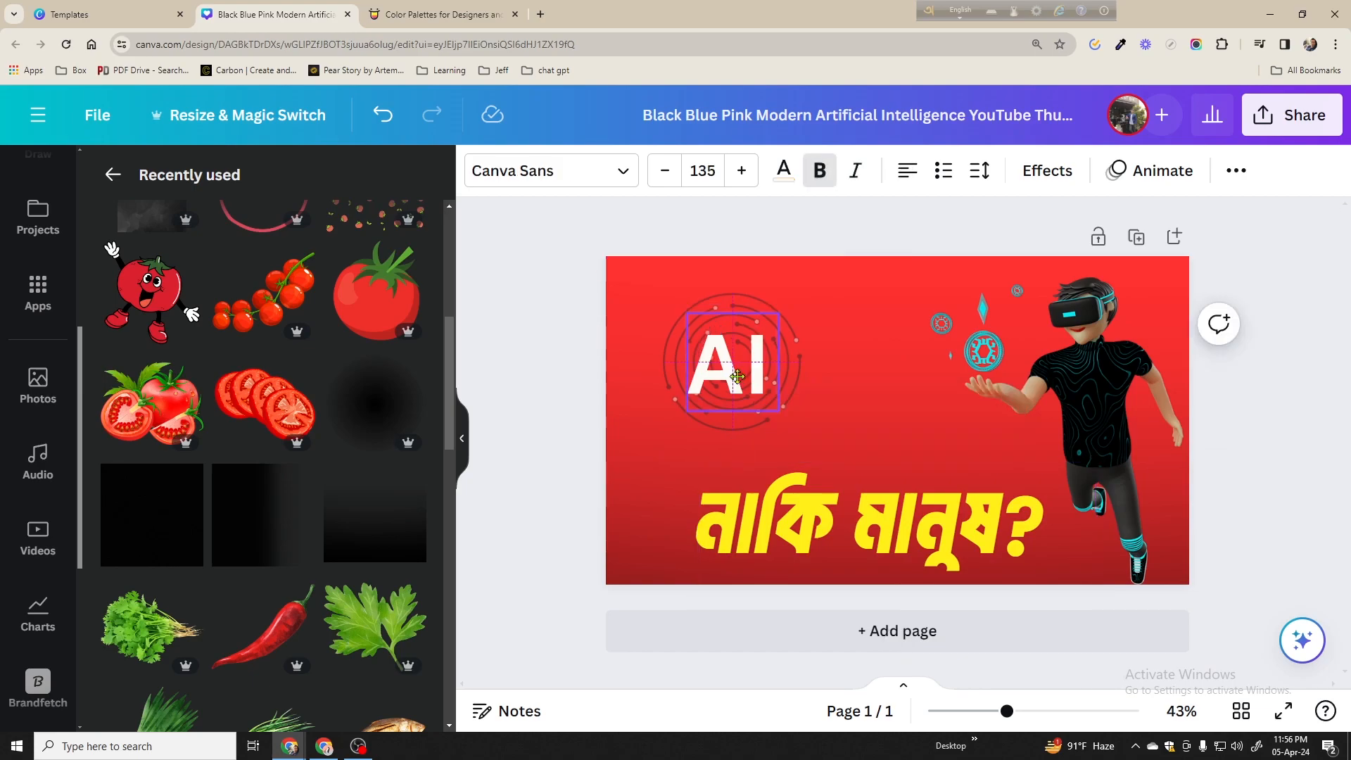
left_click(791, 389, "shift")
left_click_drag(782, 370, 788, 406)
left_click(1231, 394)
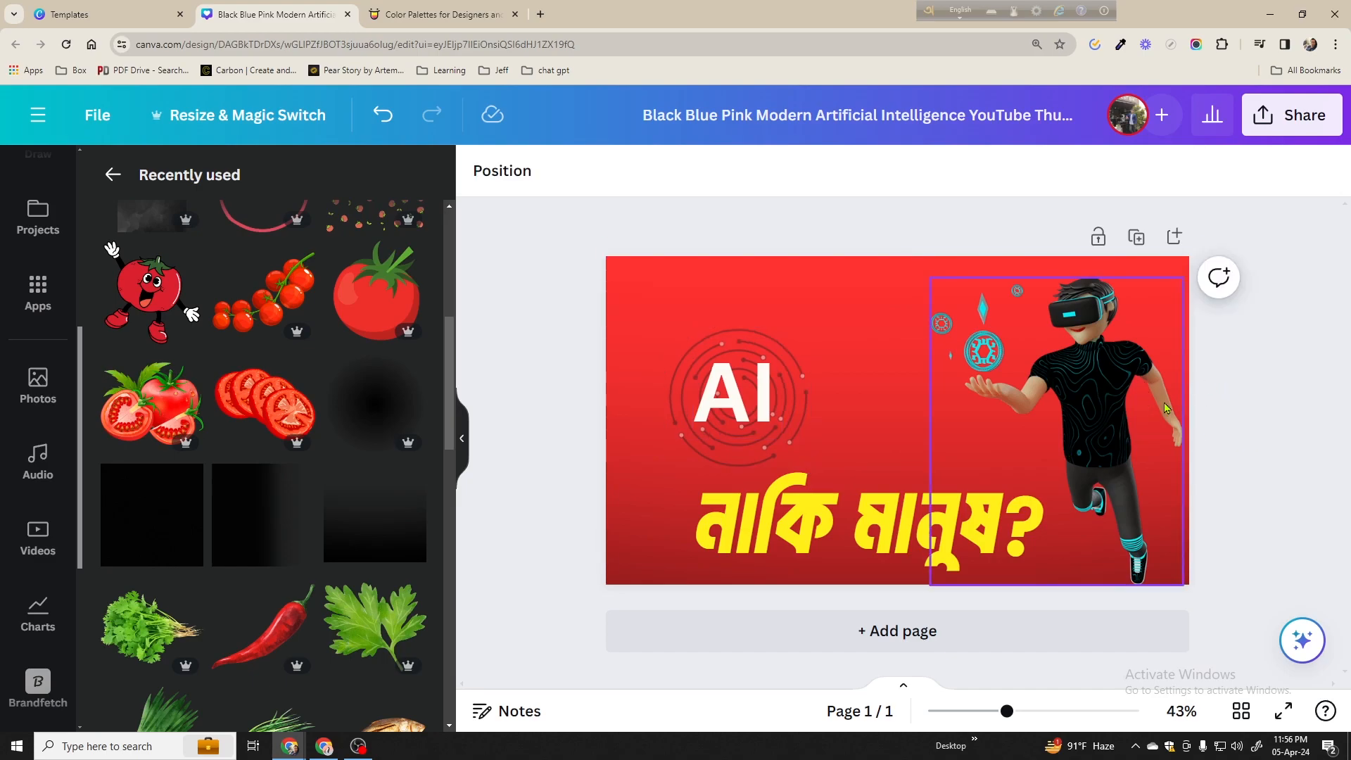
Shift the VR character slightly right until its image meets the thumbnail's right edge
left_click_drag(1099, 418, 1104, 412)
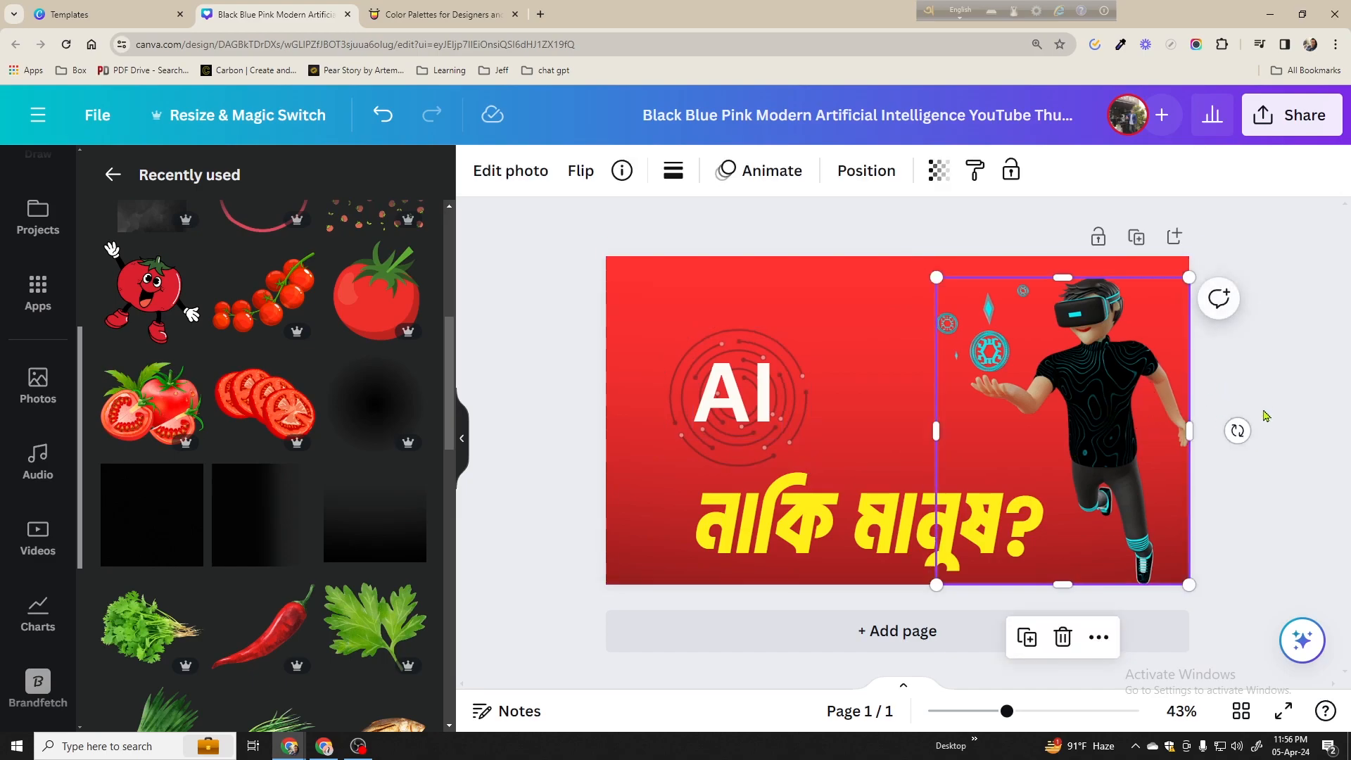
left_click(915, 422)
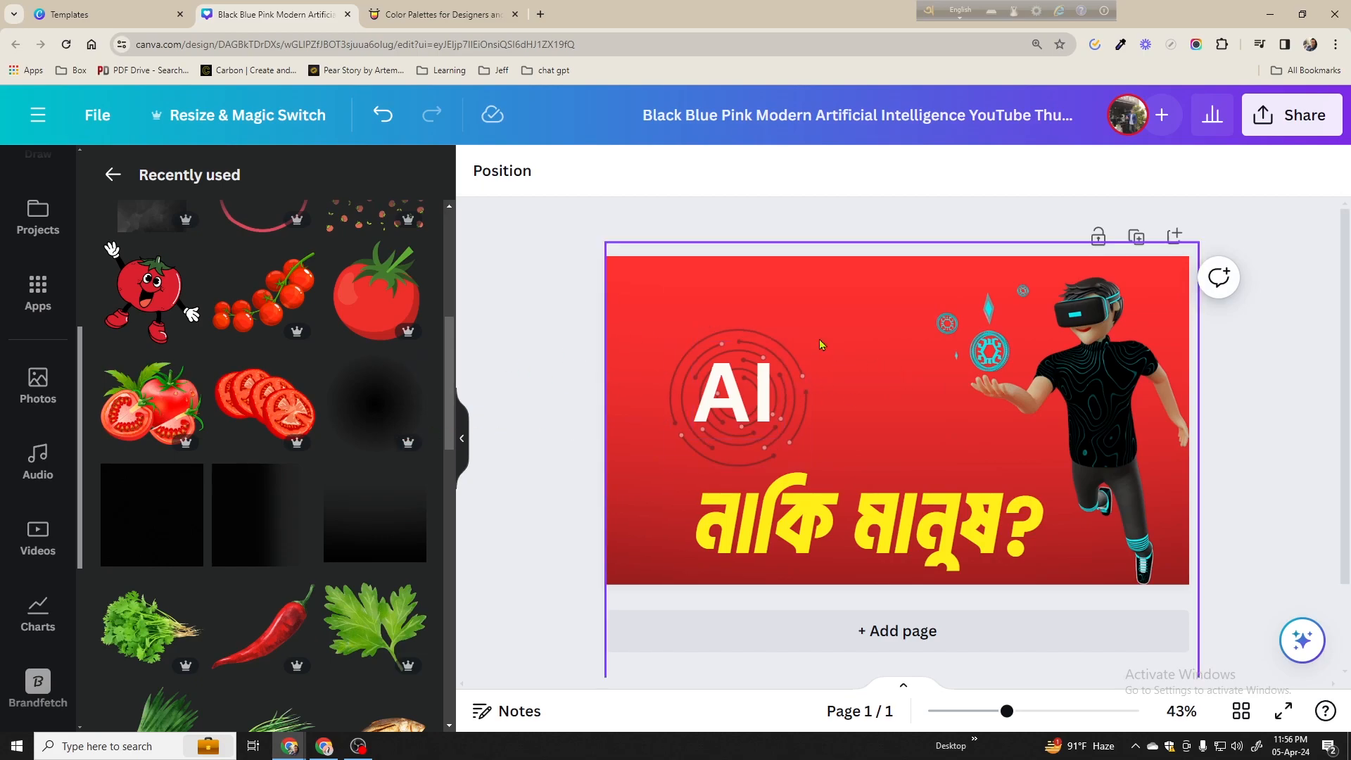
Try the dark grunge texture from the recently used graphics on the thumbnail and delete it
scroll(193, 383, "down", 5)
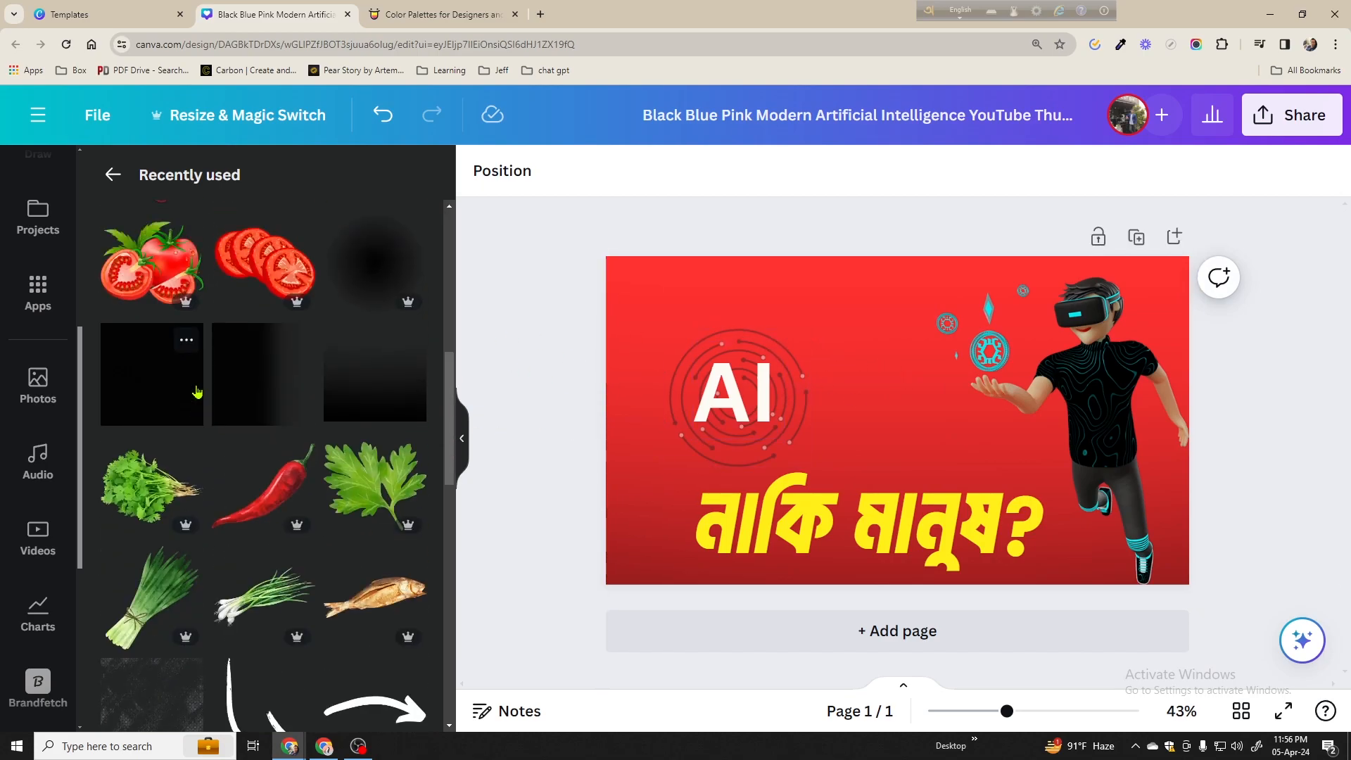
left_click(193, 424)
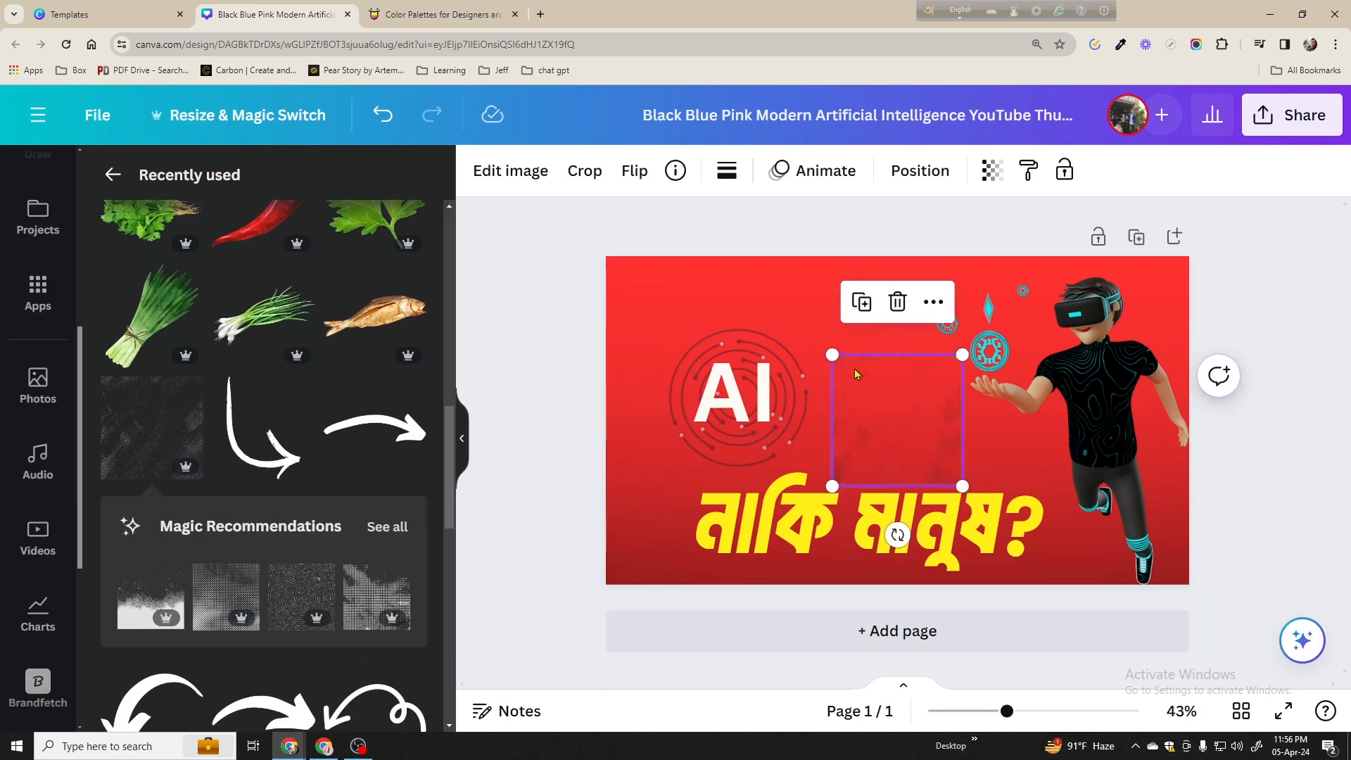
key("Delete")
scroll(383, 366, "down", 4)
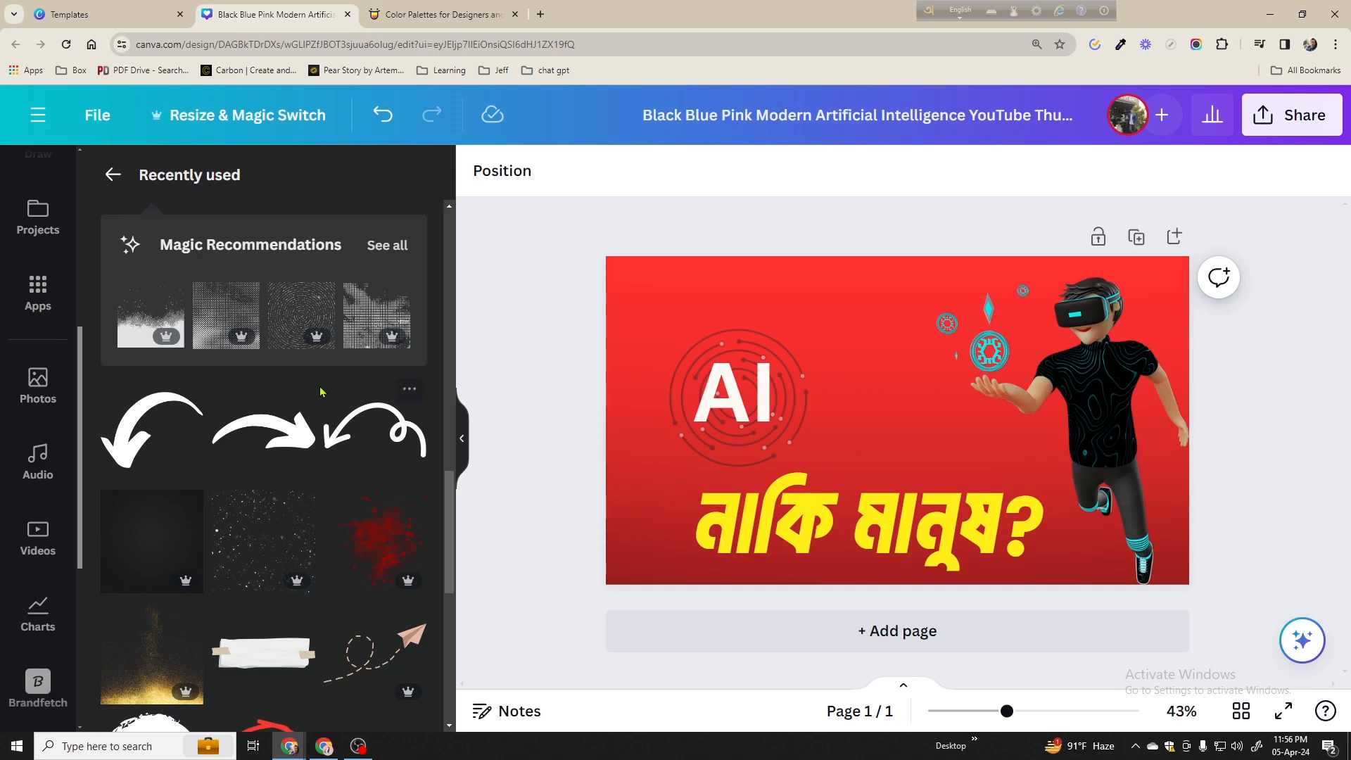
Open the full magic recommendations and try the halftone dot texture enlarged over the thumbnail's left part, deleting it again
left_click(226, 309)
left_click_drag(868, 420, 641, 325)
left_click(385, 246)
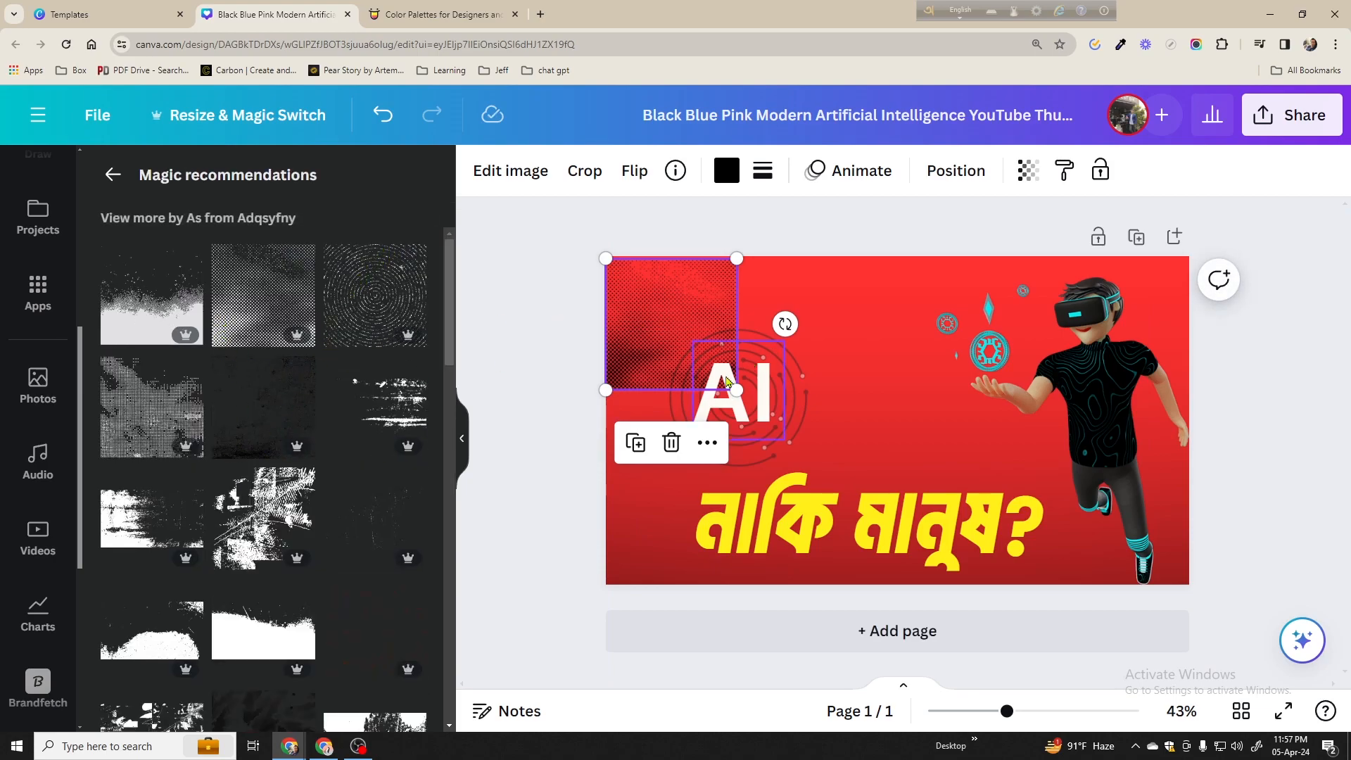
left_click_drag(734, 389, 1038, 533)
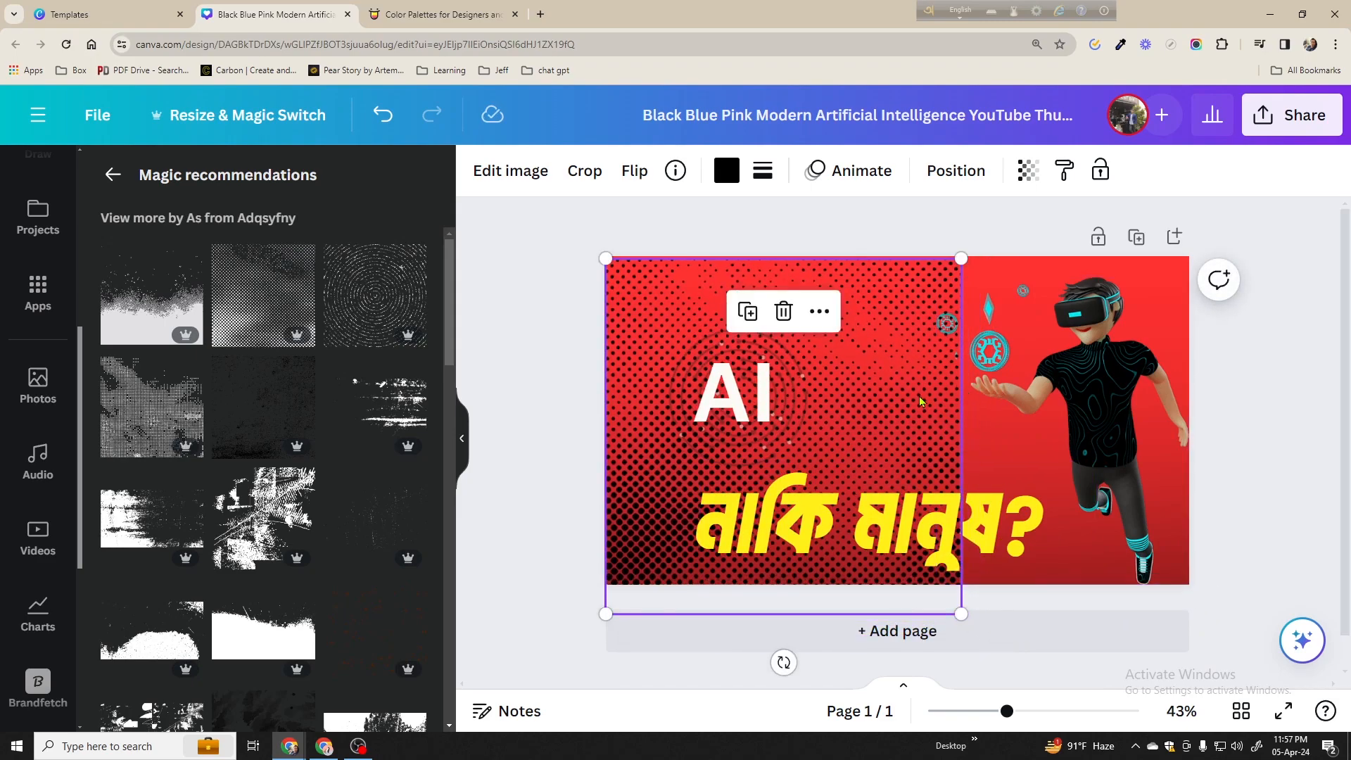
key("Delete")
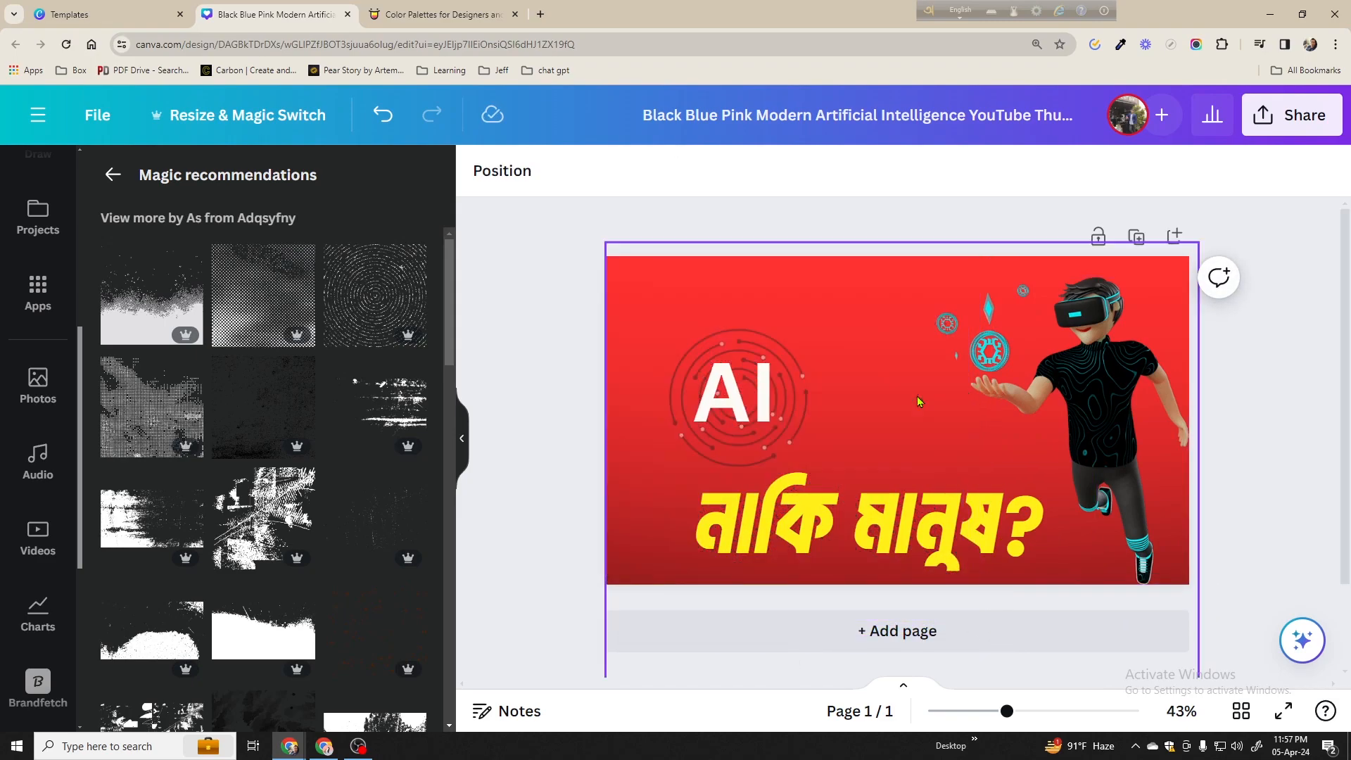
Try the dark grunge texture from the magic recommendations on the thumbnail and delete it
left_click(284, 426)
left_click_drag(866, 396, 734, 396)
key("Delete")
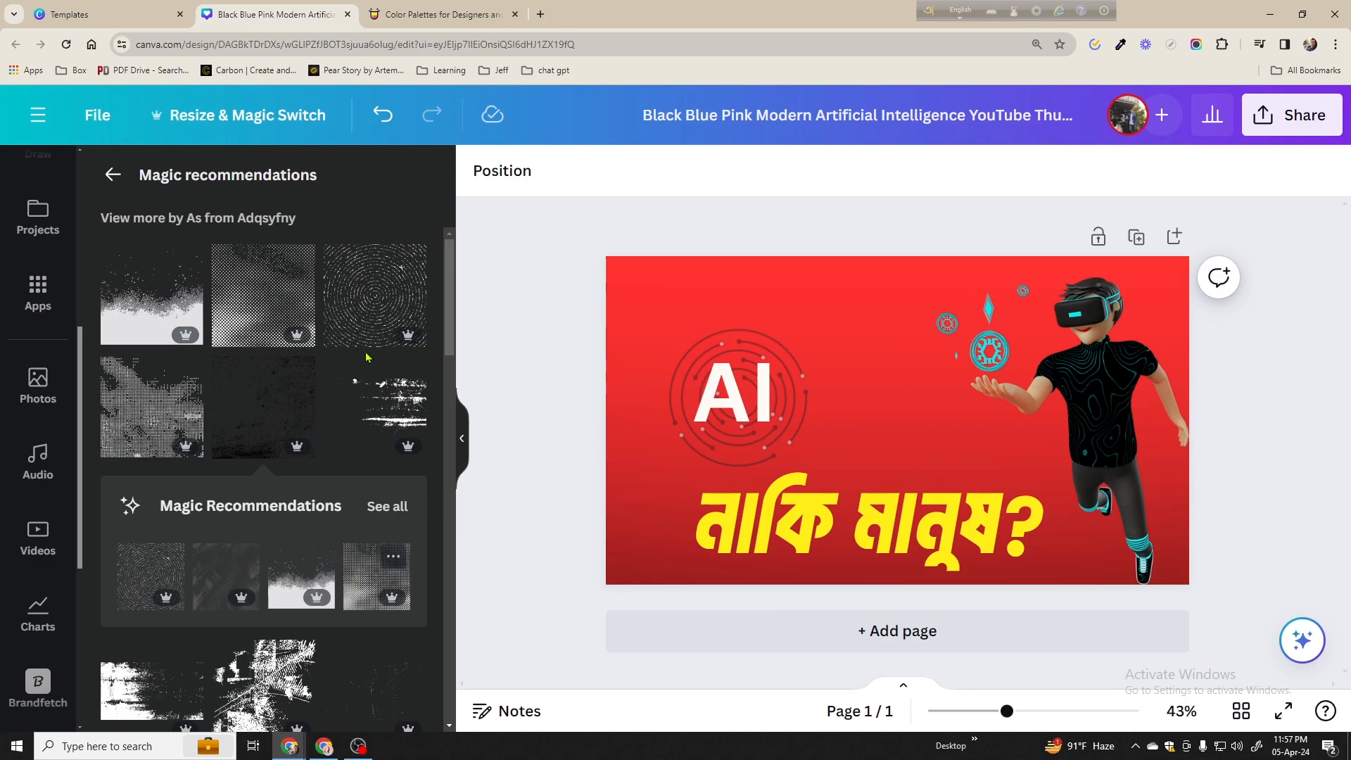
Try stretching the halftone dot texture across most of the thumbnail, including part of the VR character, and delete it
left_click(279, 324)
left_click_drag(915, 429, 683, 326)
left_click_drag(736, 385, 1083, 731)
left_click_drag(968, 452, 1031, 451)
left_click_drag(669, 257, 588, 178)
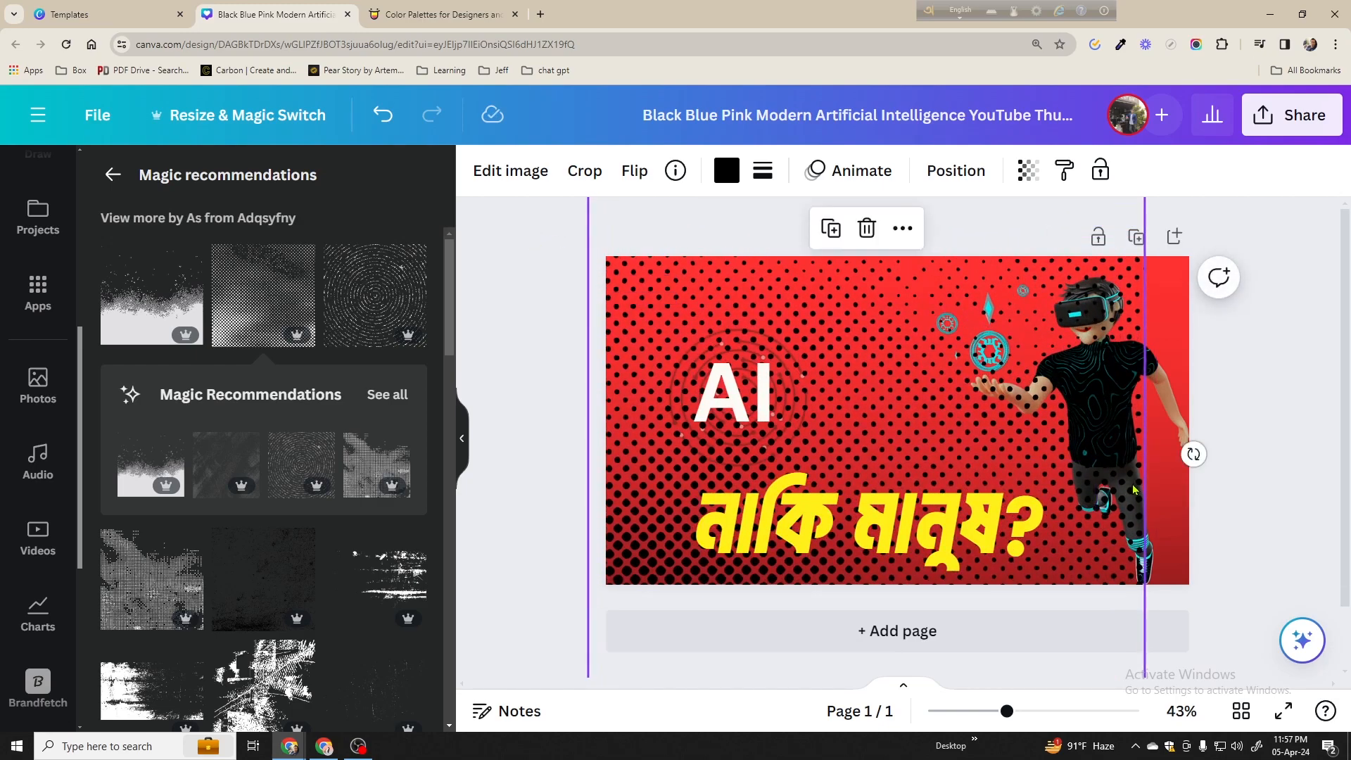
key("Delete")
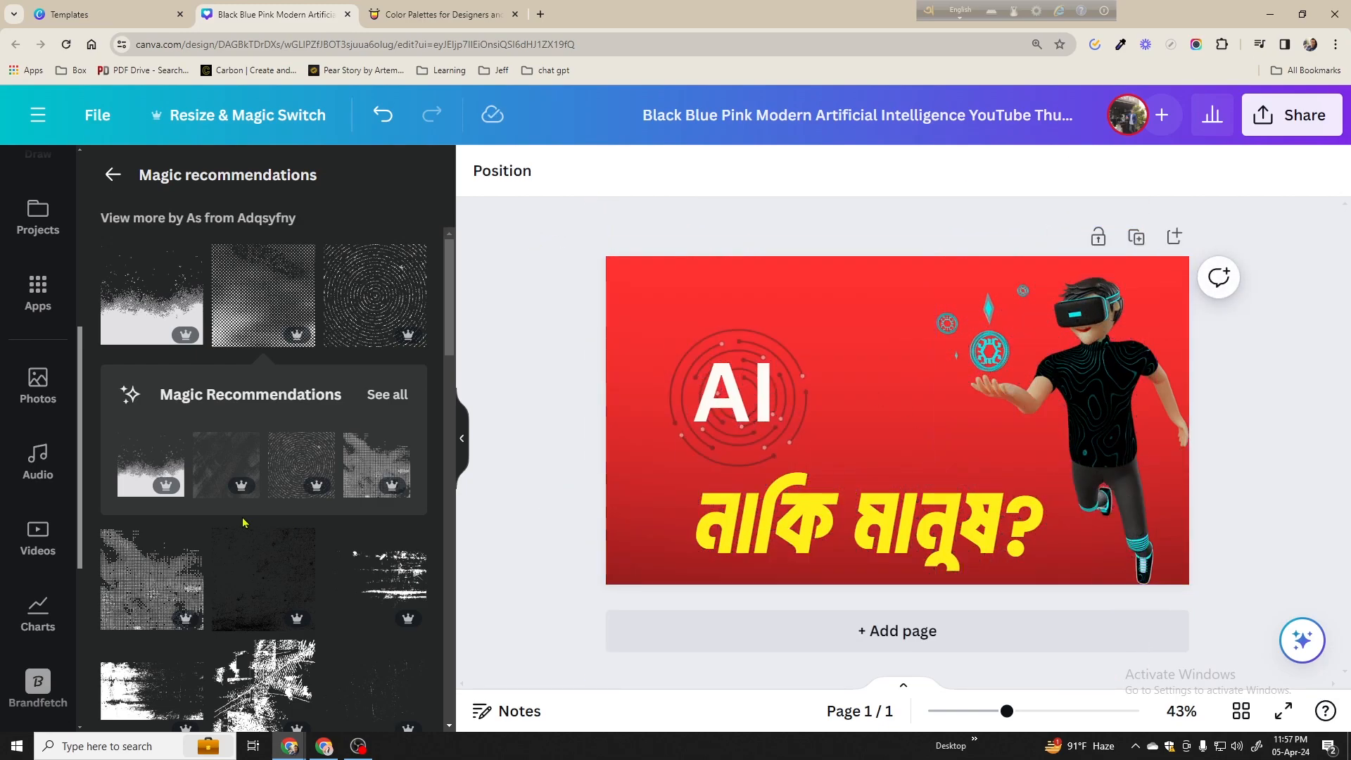
Try a faint dark texture and the yellow-and-black grunge texture on the thumbnail, removing each one
scroll(243, 522, "down", 3)
left_click(226, 325)
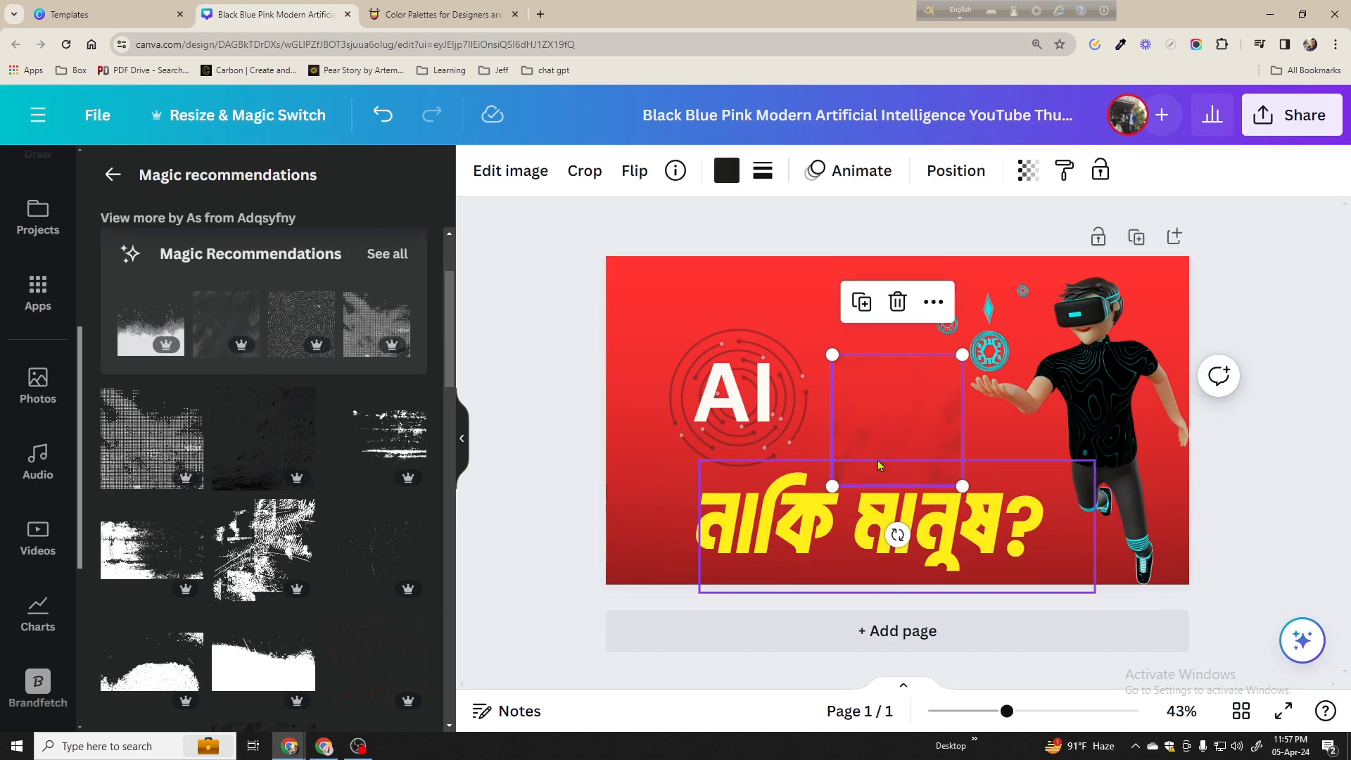
left_click(897, 302)
scroll(176, 457, "down", 5)
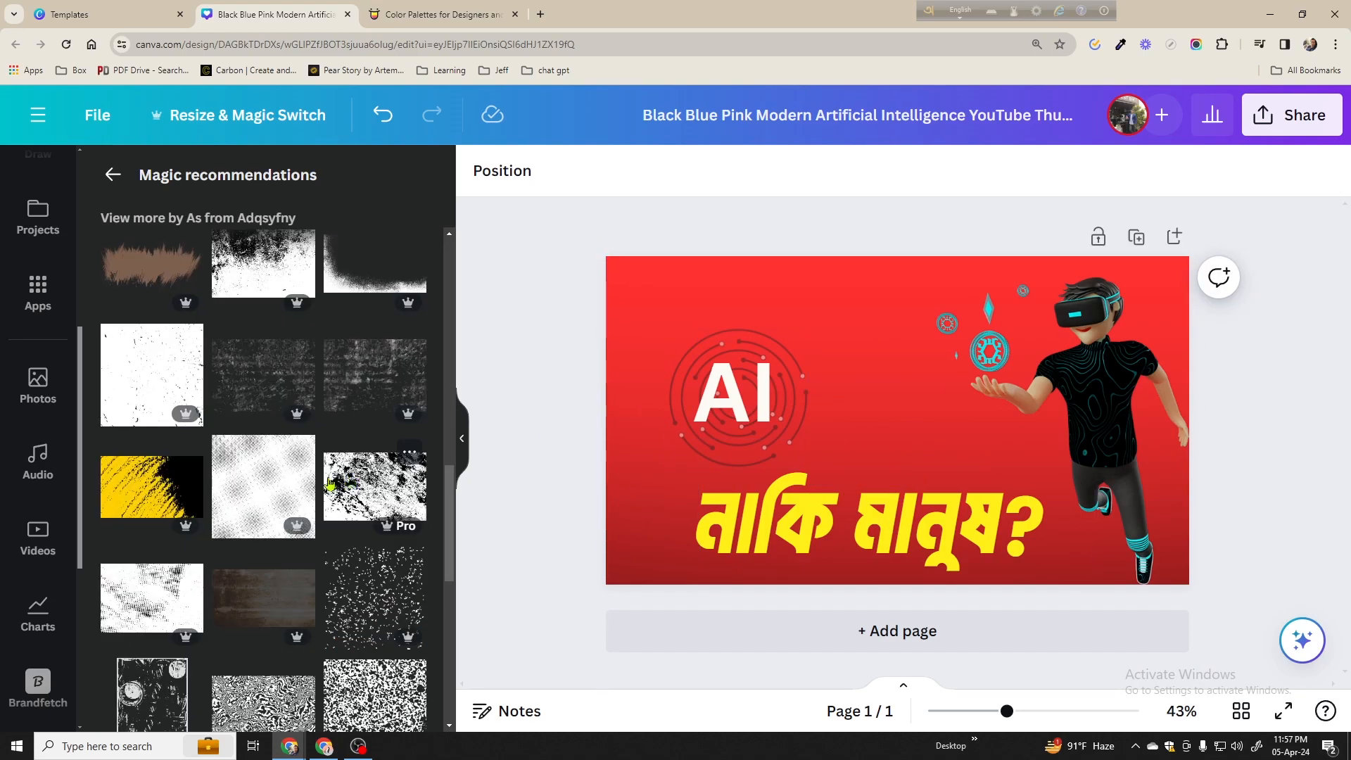
left_click(137, 492)
key("Delete")
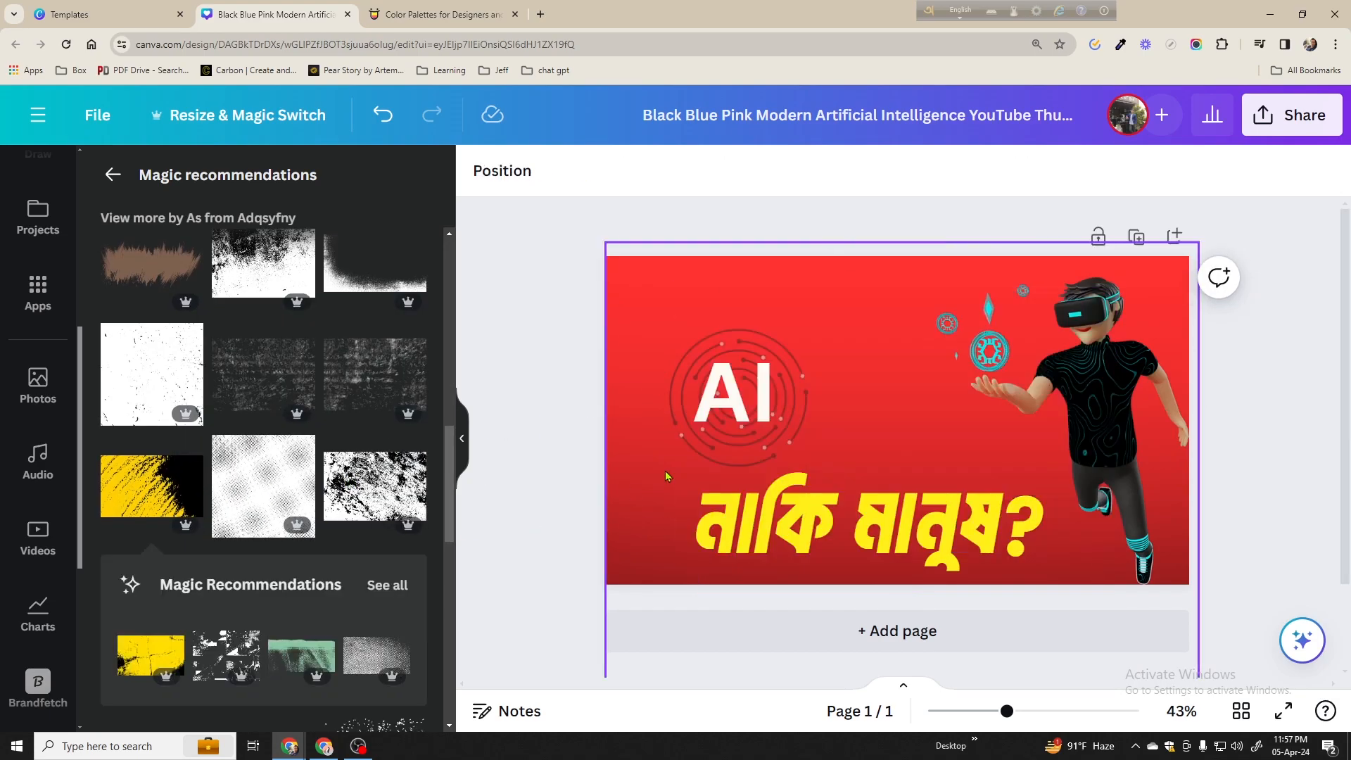
Browse the recommended textures, add the halftone dot texture at the thumbnail's upper-left corner and enlarge it to the page height
scroll(347, 535, "down", 5)
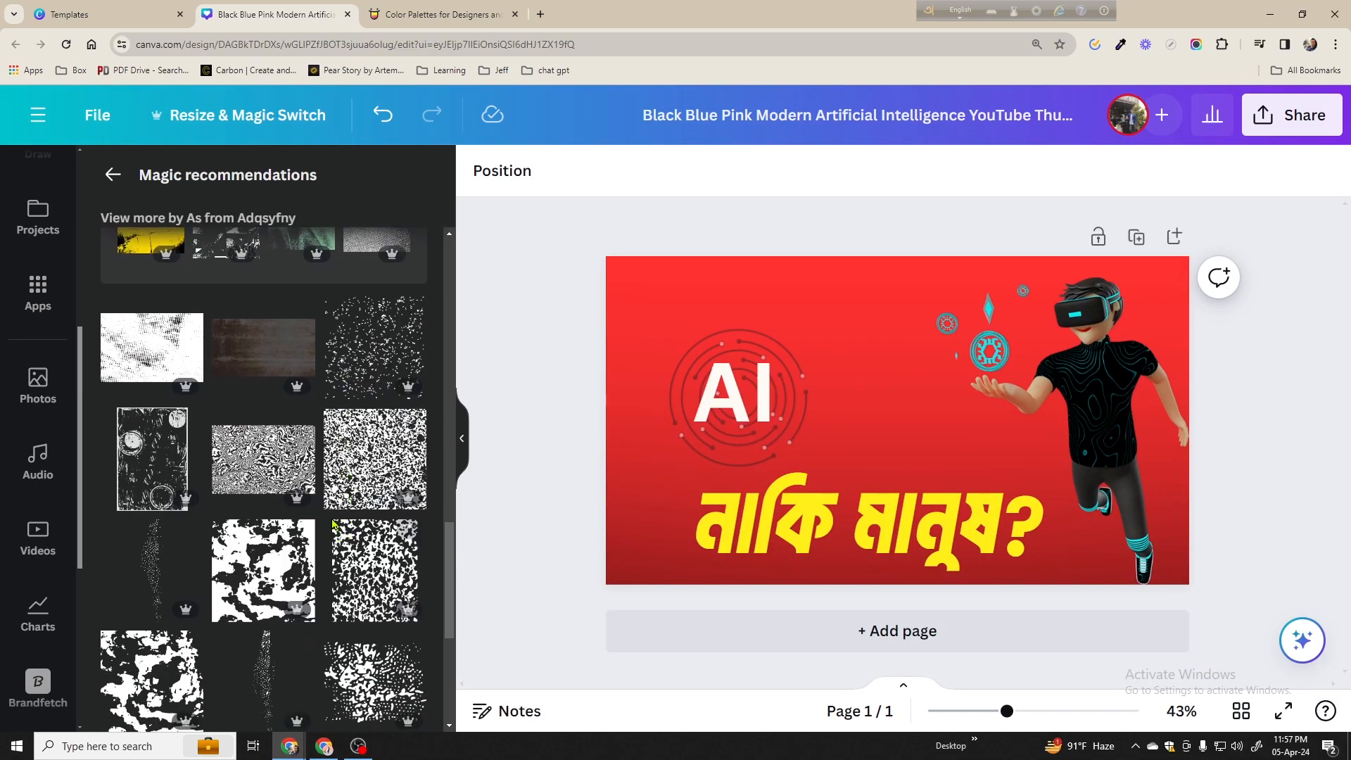
scroll(333, 524, "up", 2)
scroll(303, 500, "down", 4)
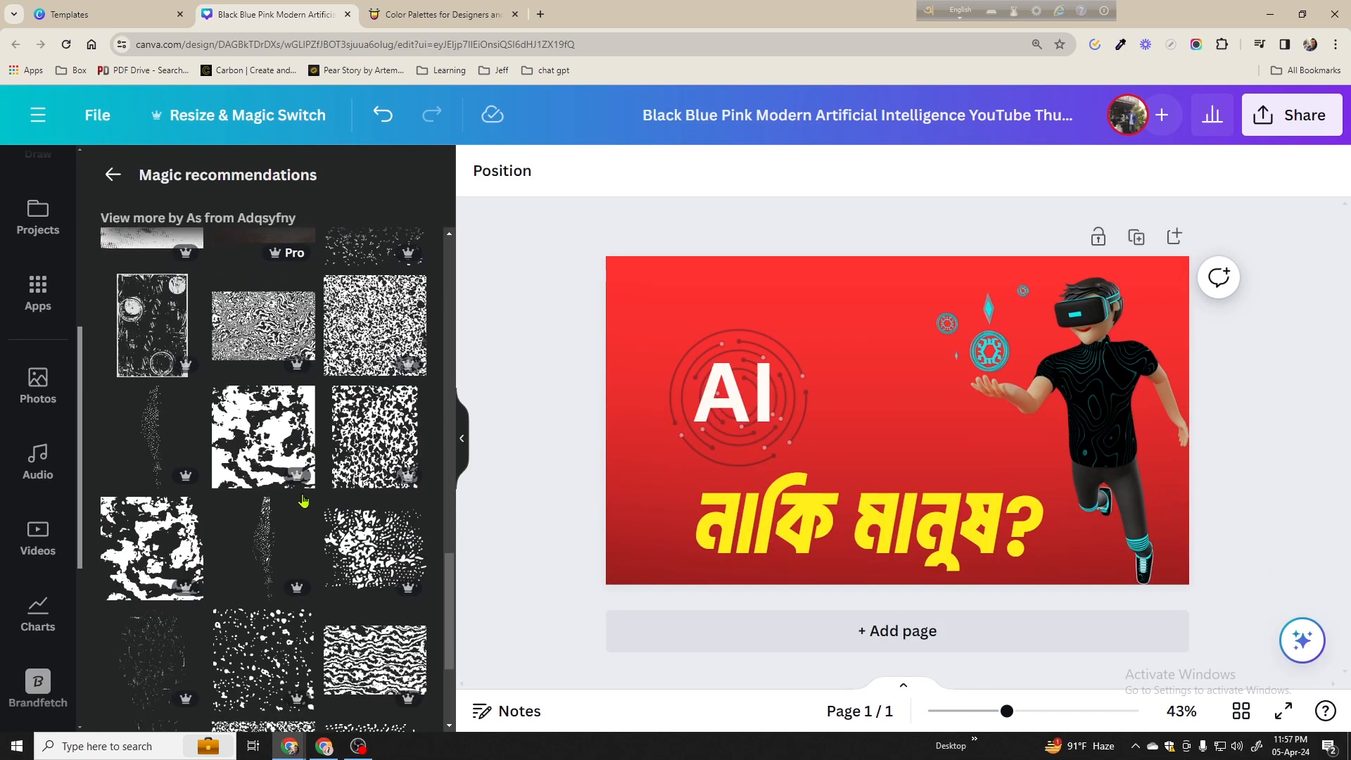
scroll(303, 501, "down", 3)
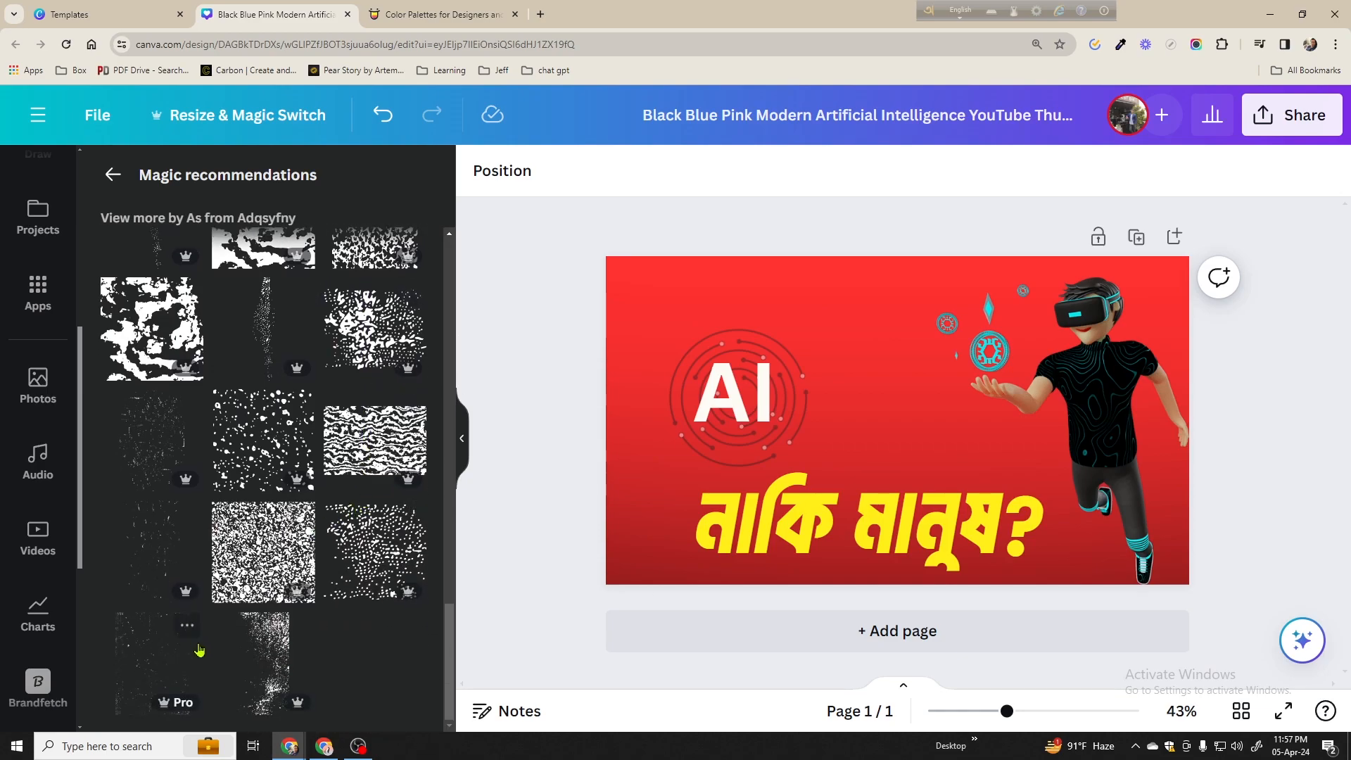
scroll(299, 517, "up", 10)
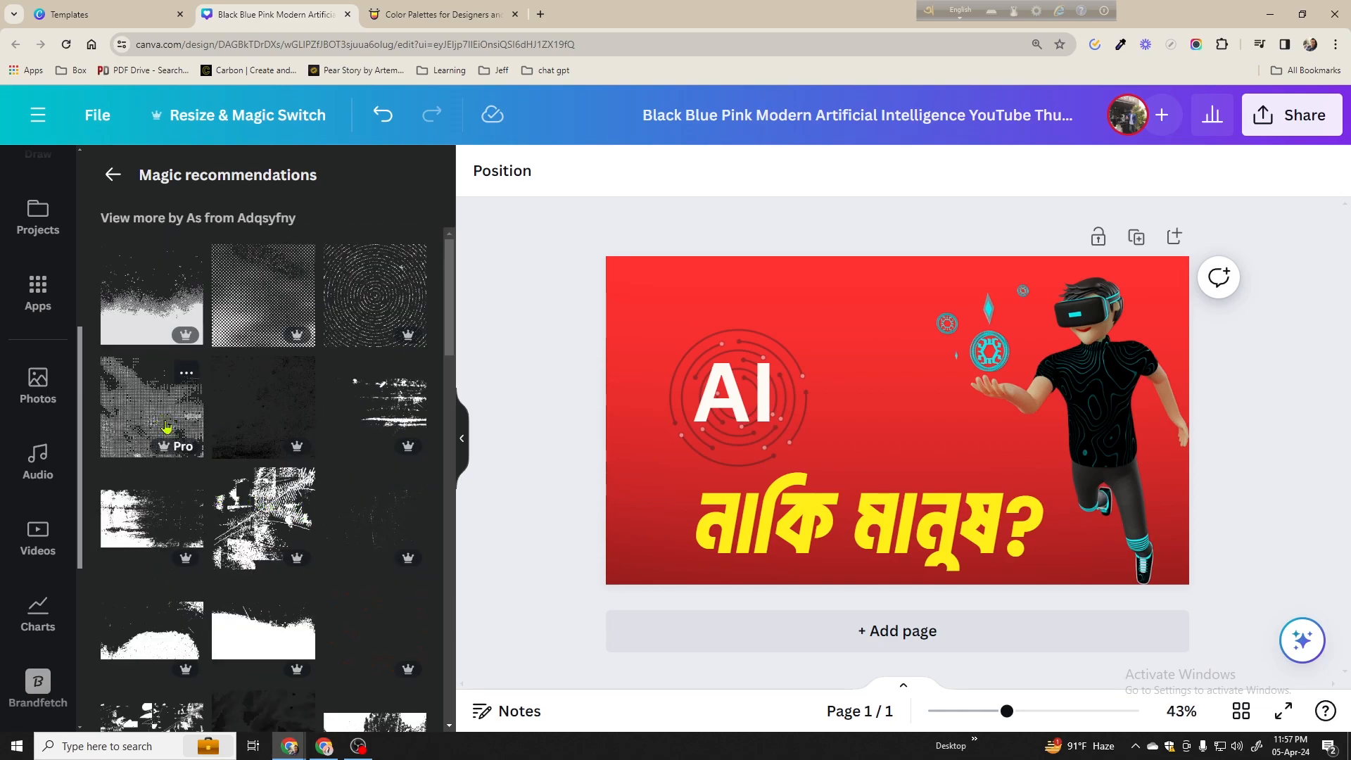
left_click(266, 334)
left_click_drag(887, 408, 662, 317)
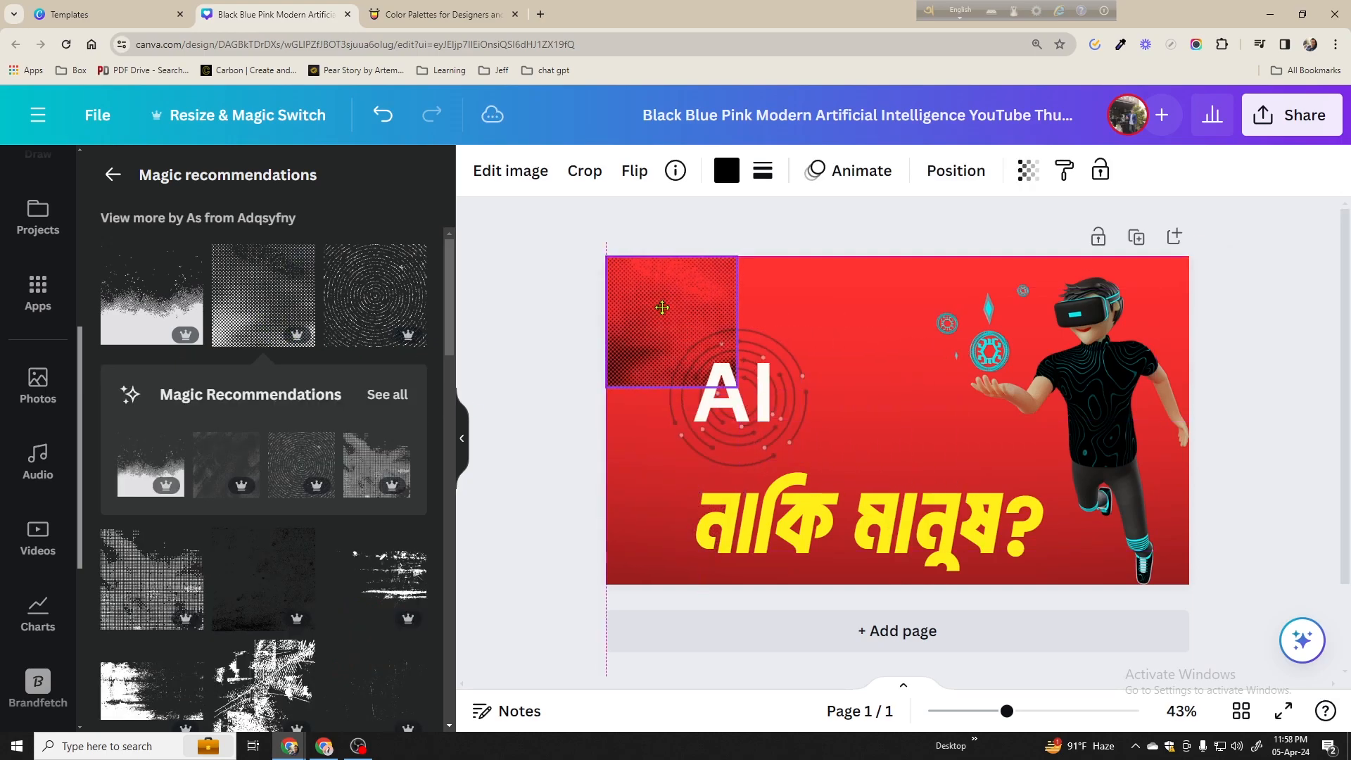
left_click_drag(737, 394, 942, 584)
Recolour the halftone texture to dark yellow #E6D601 and set its transparency to 32
left_click(727, 171)
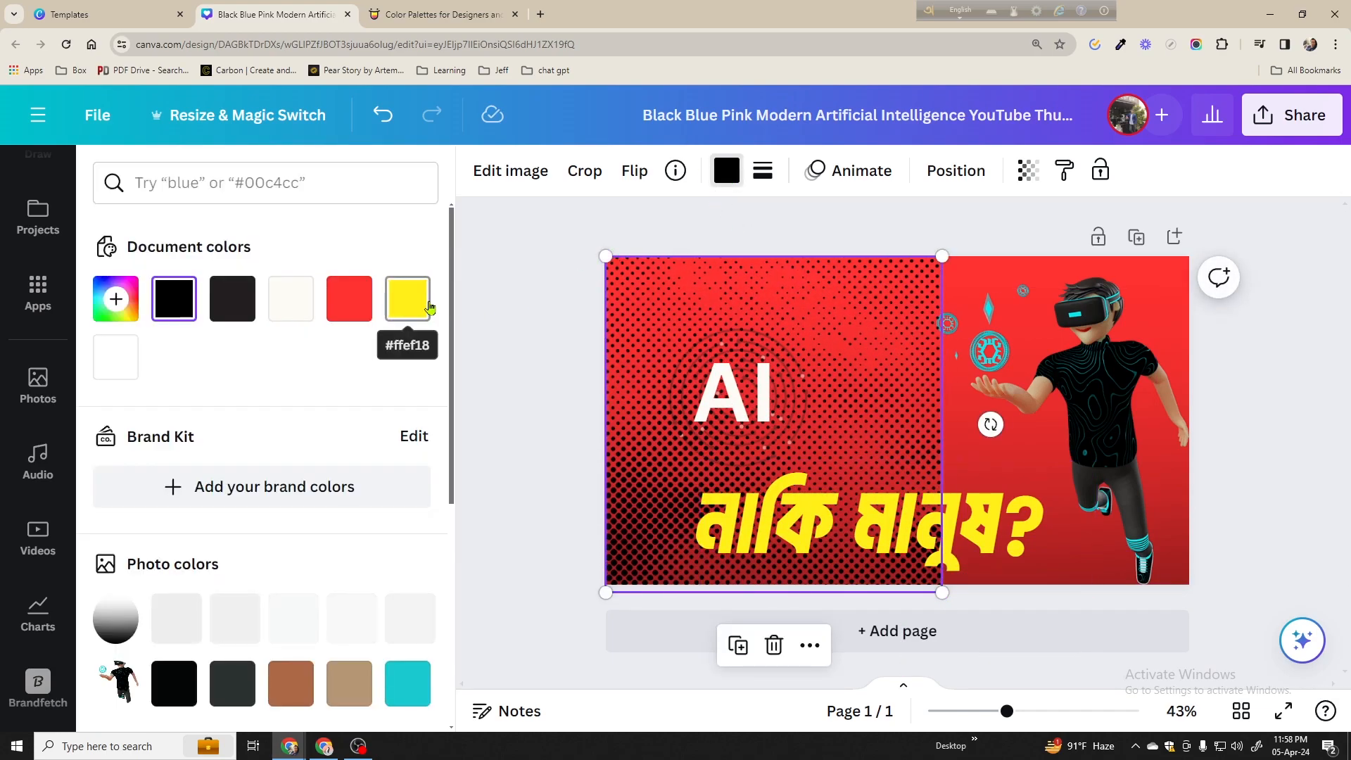
left_click(408, 297)
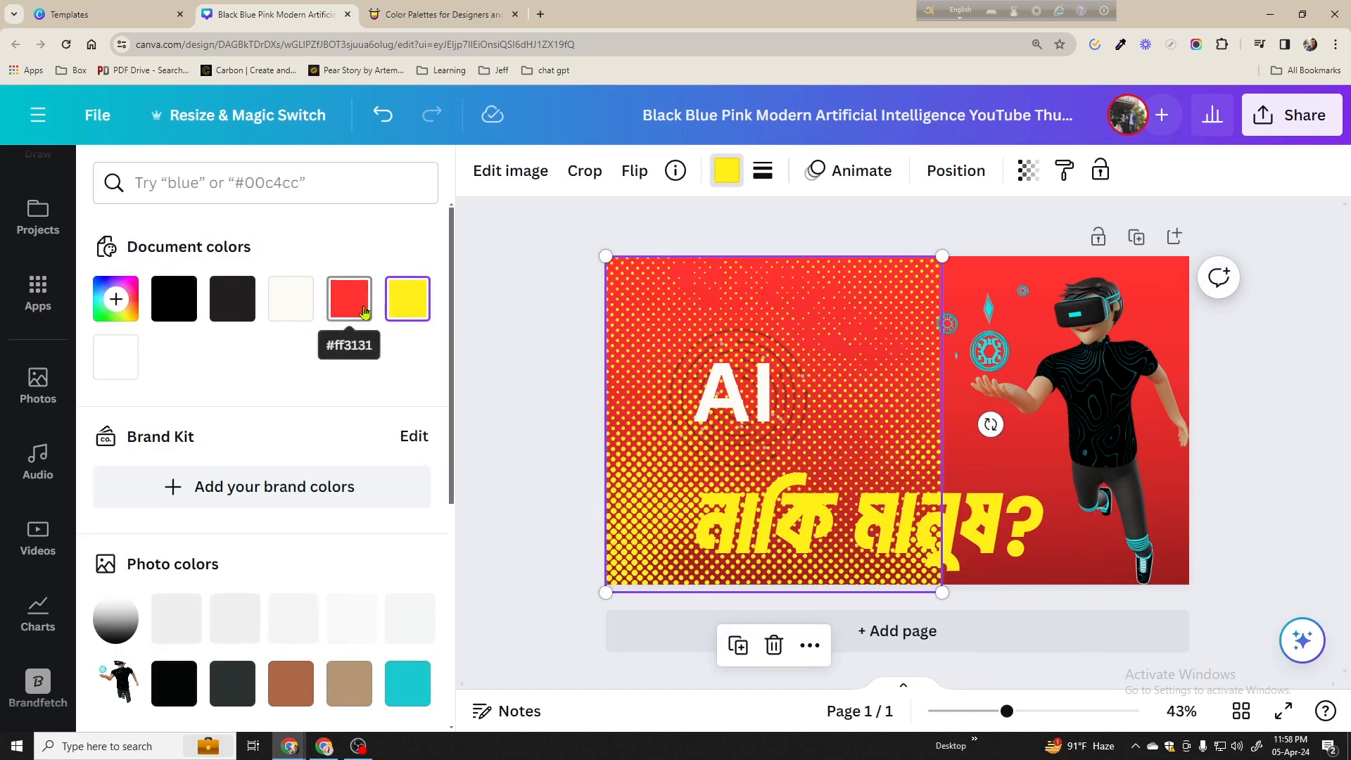
left_click(408, 298)
left_click_drag(372, 348, 396, 359)
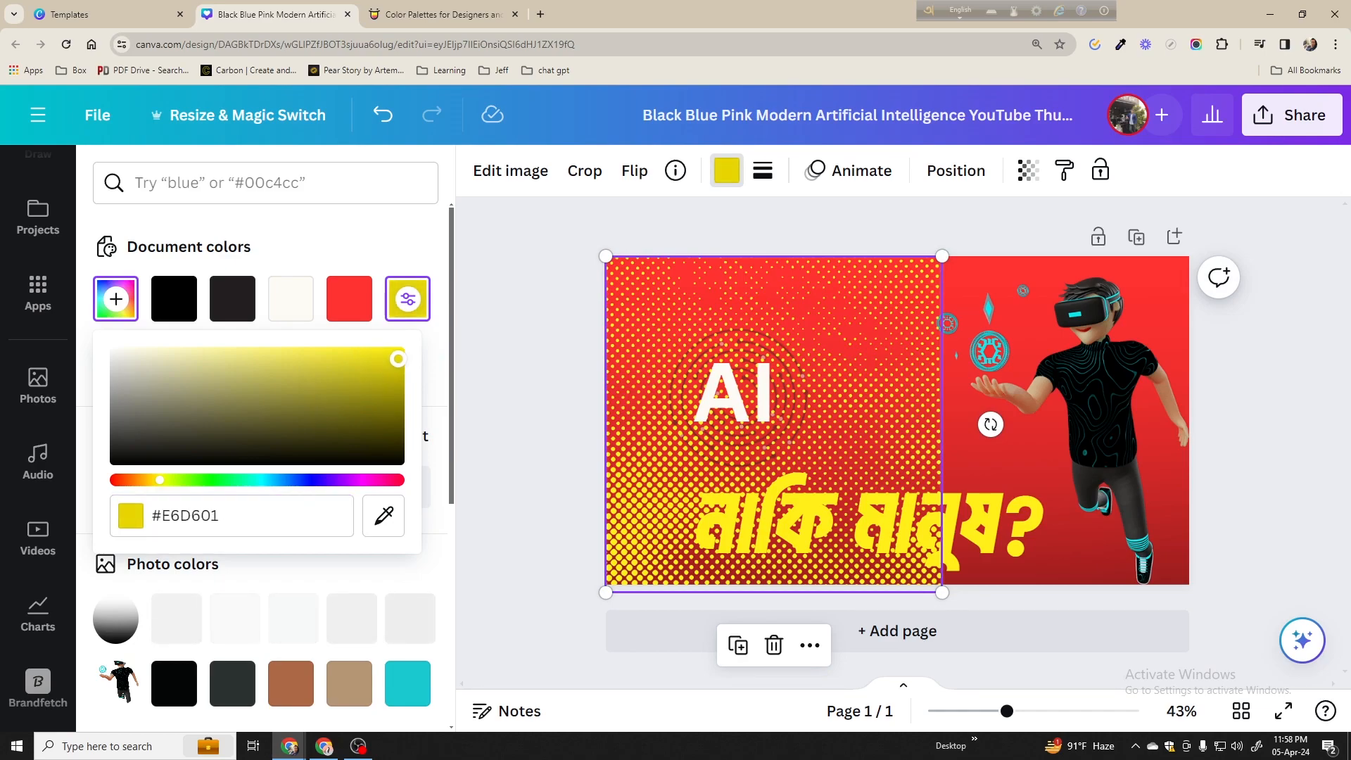
left_click(1028, 171)
left_click_drag(1026, 255, 892, 269)
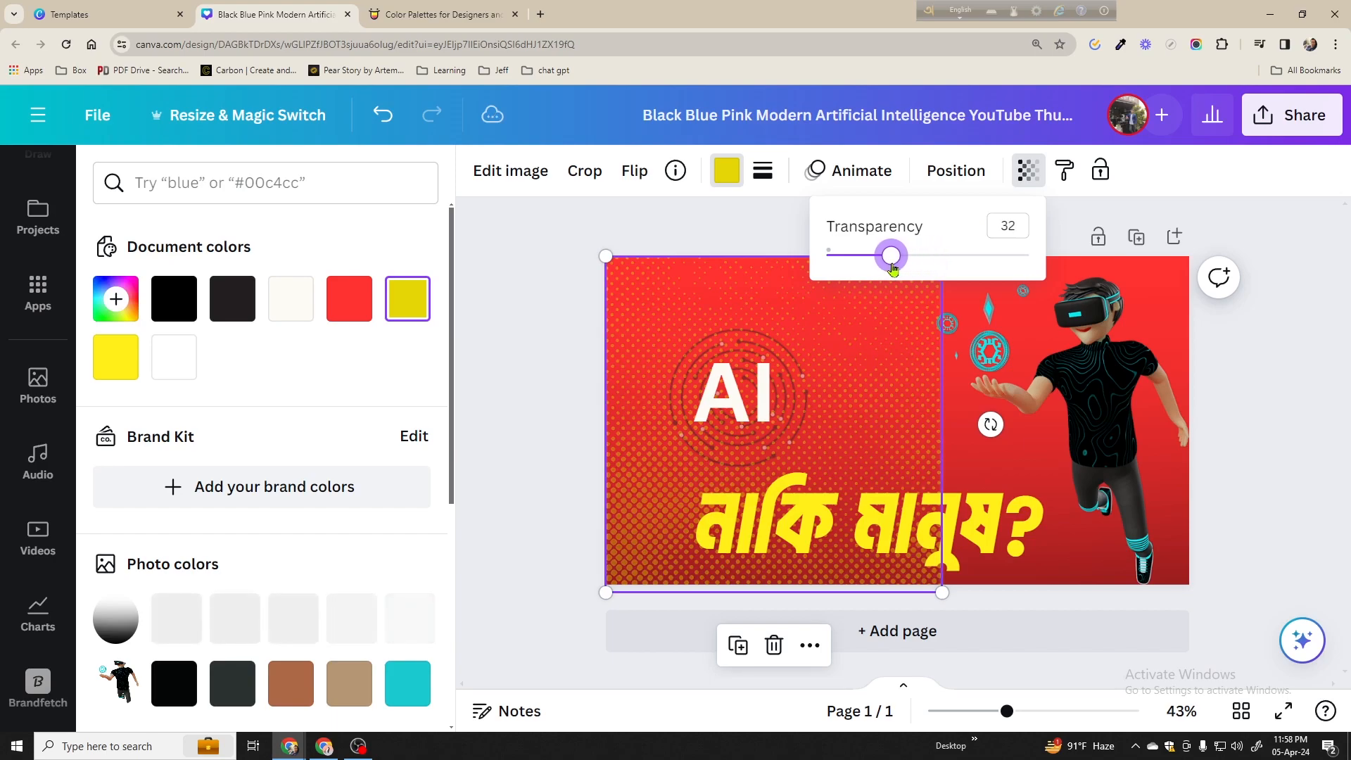
left_click(945, 315)
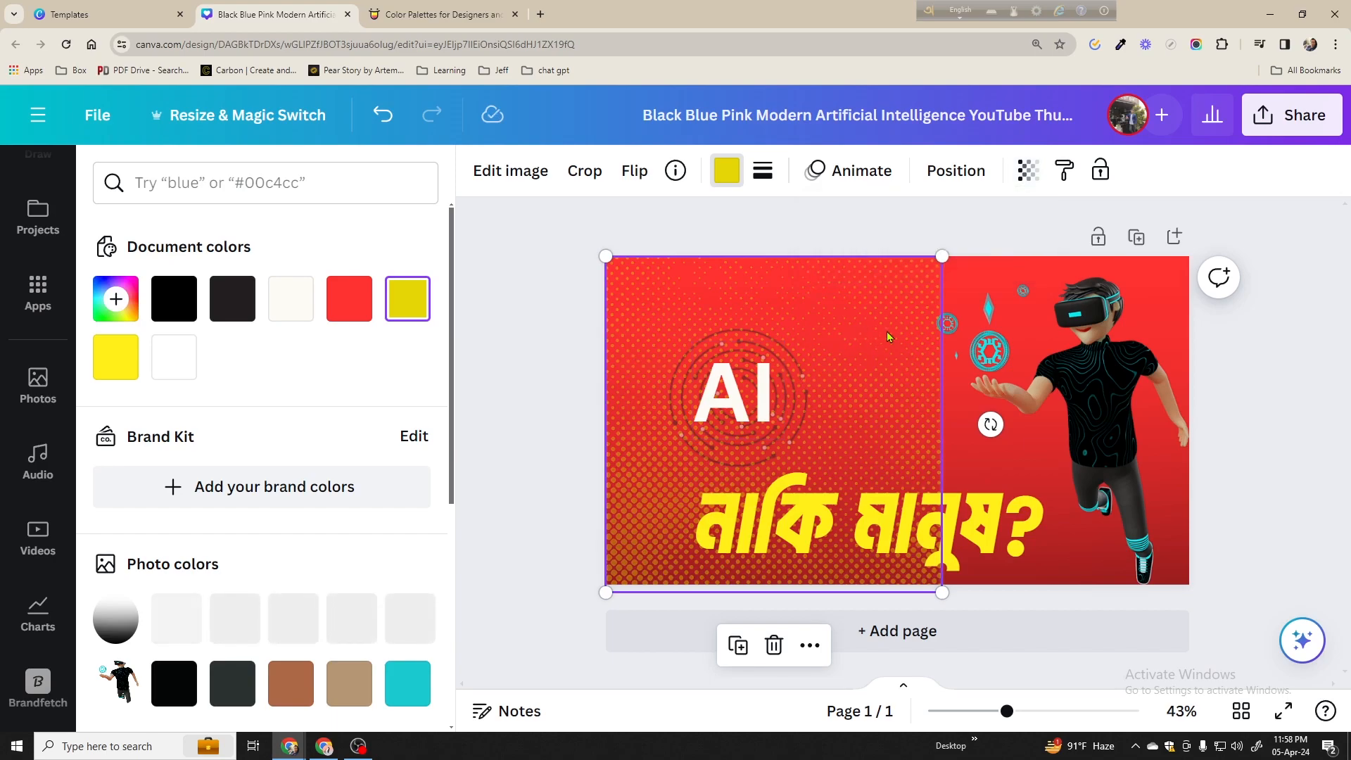
Enlarge the halftone texture slightly, duplicate it beside the original to cover the thumbnail's right part, and group both copies
left_click_drag(942, 256, 1009, 316)
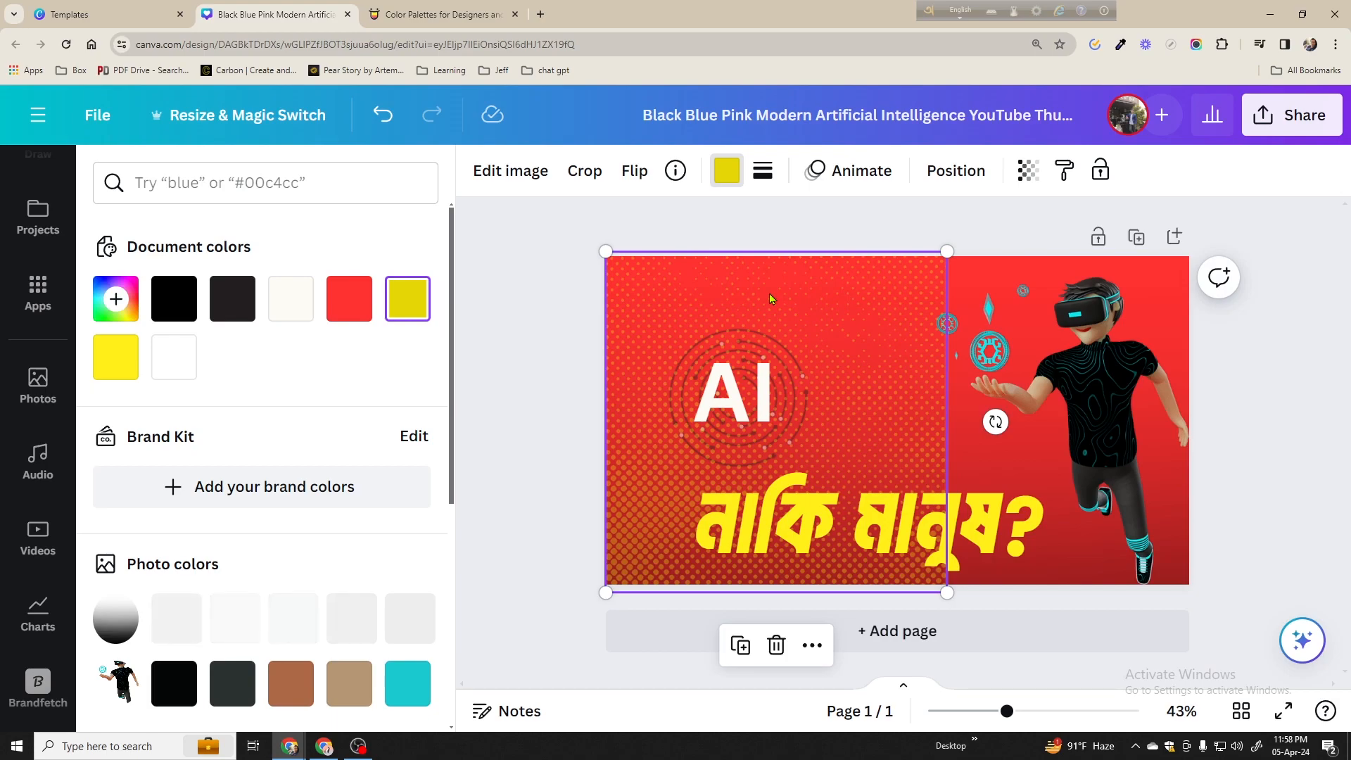
left_click_drag(818, 377, 1152, 370)
left_click(815, 320, "shift")
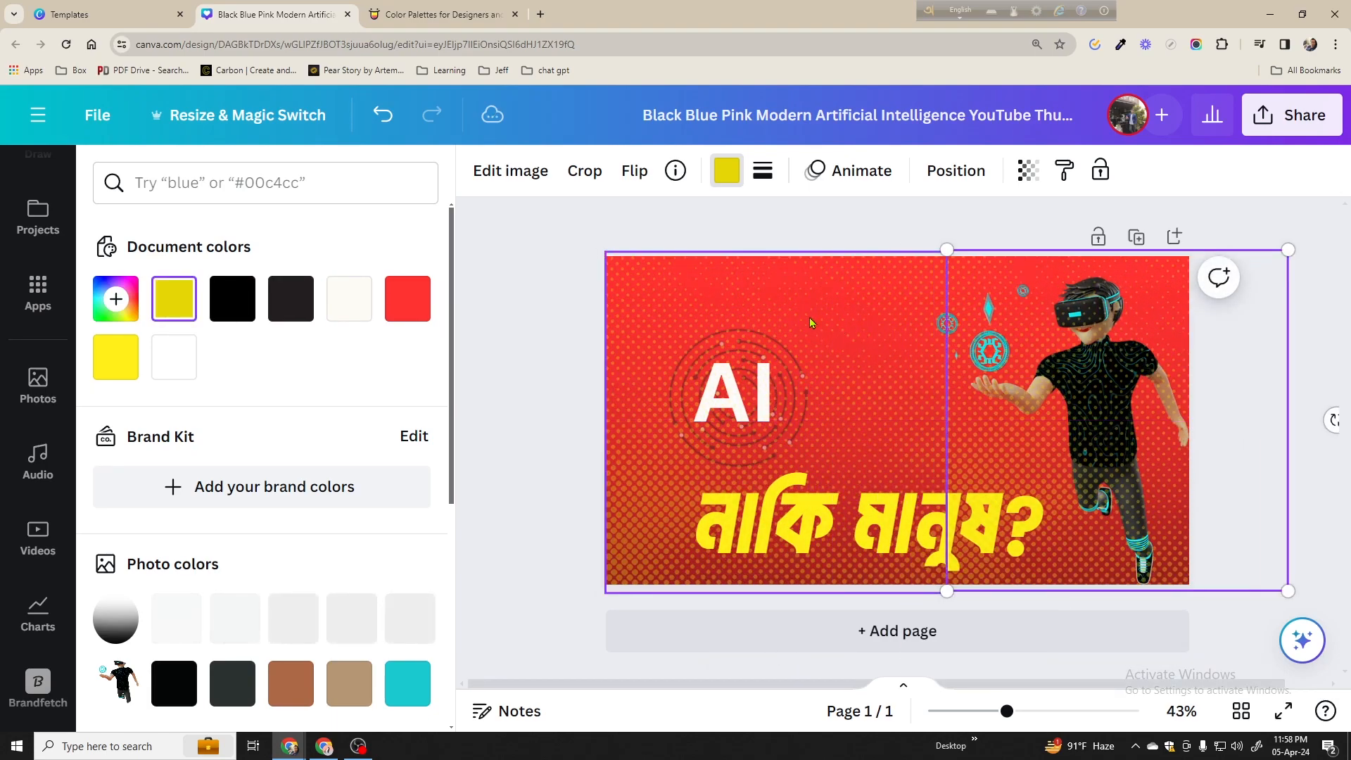
key("ctrl+g")
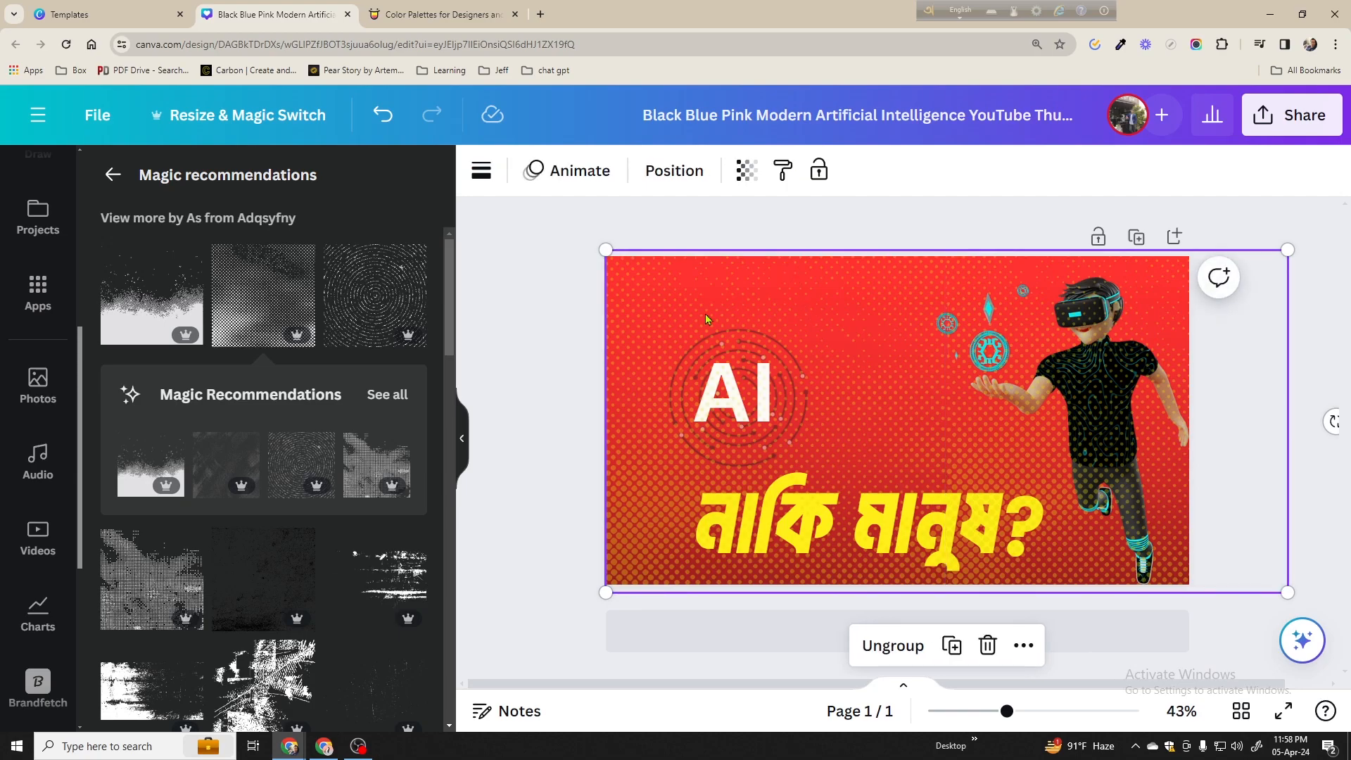
Move the halftone group below the gradient layer, directly above the red background
left_click(674, 171)
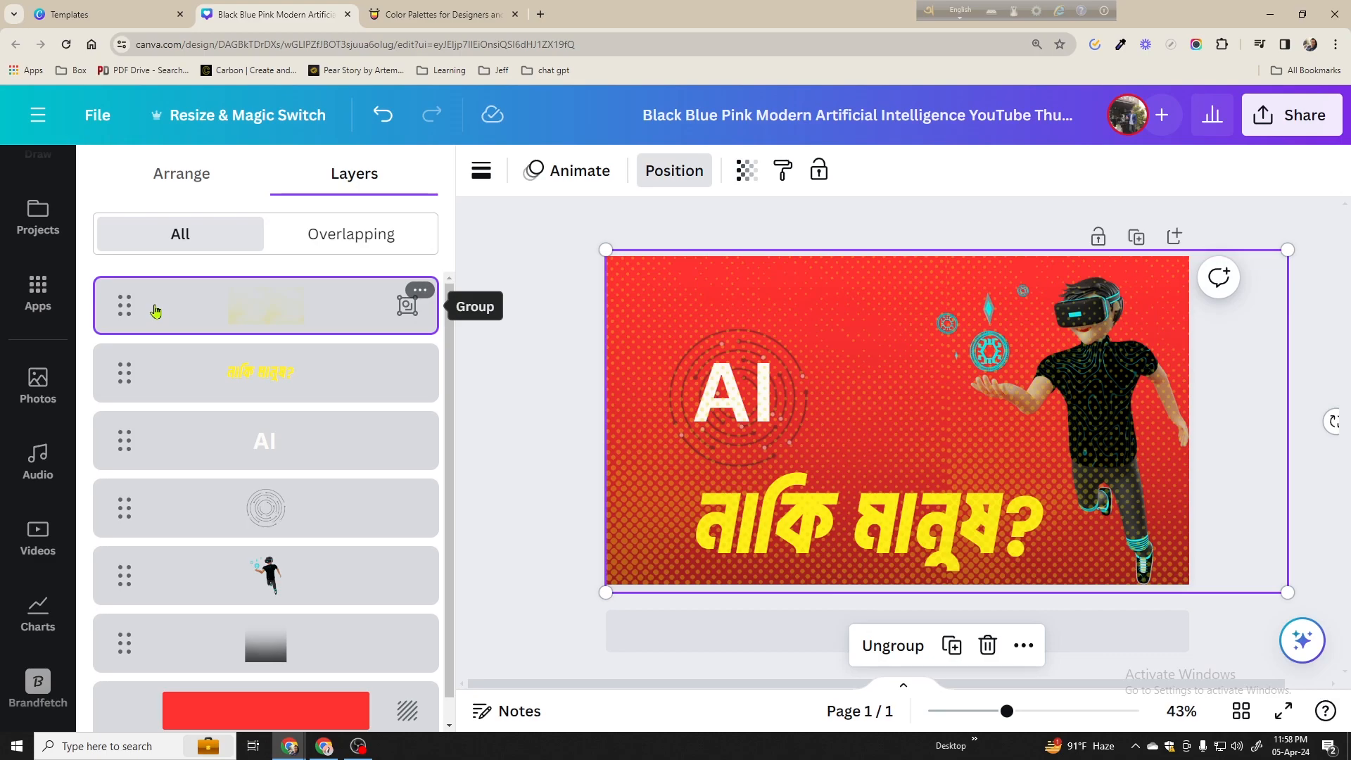
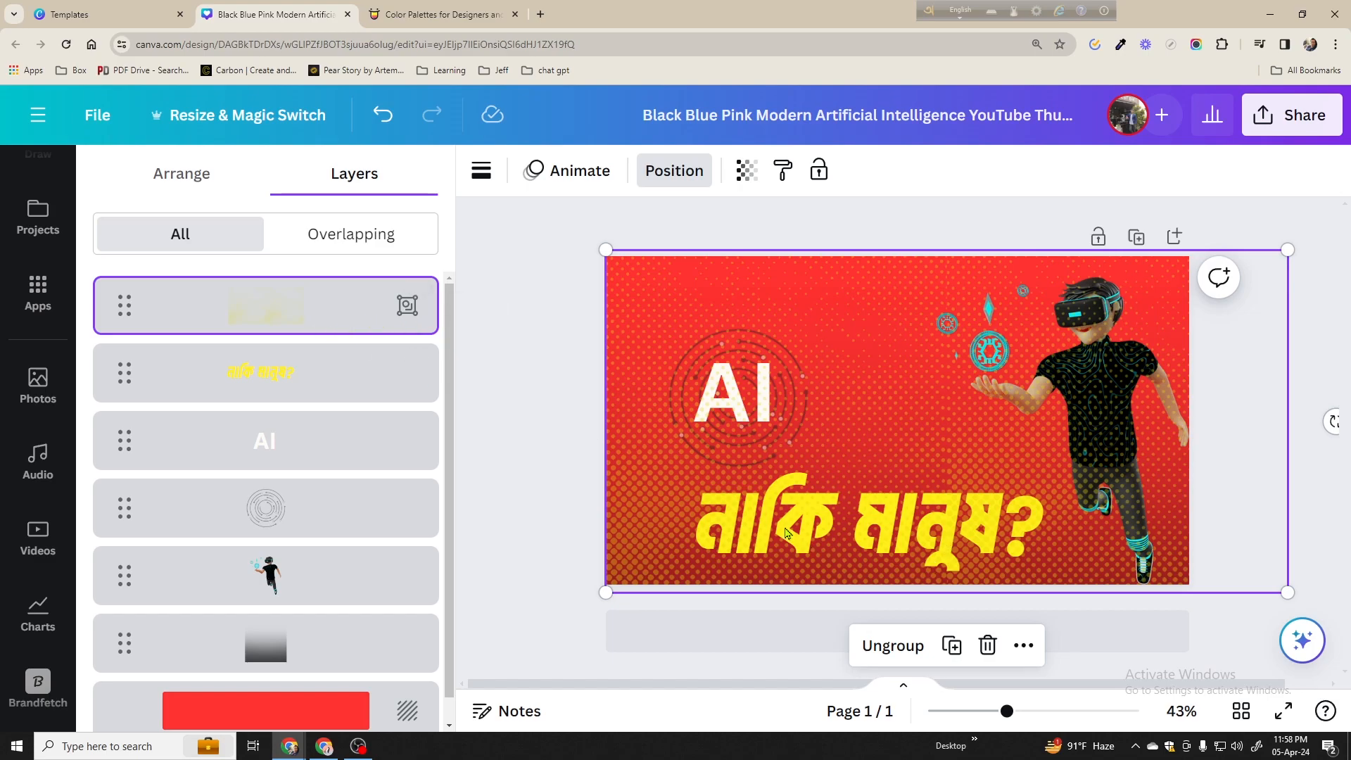
left_click_drag(250, 296, 258, 619)
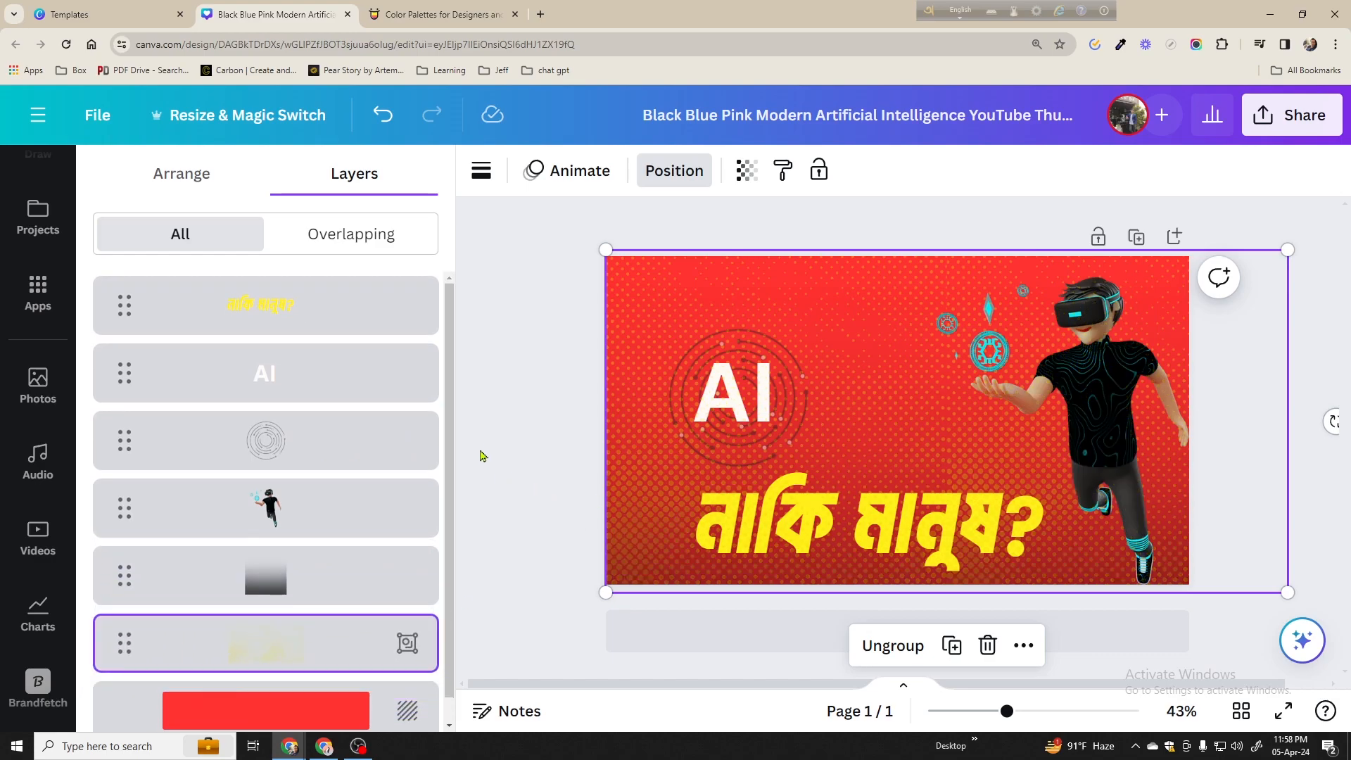
key("Escape")
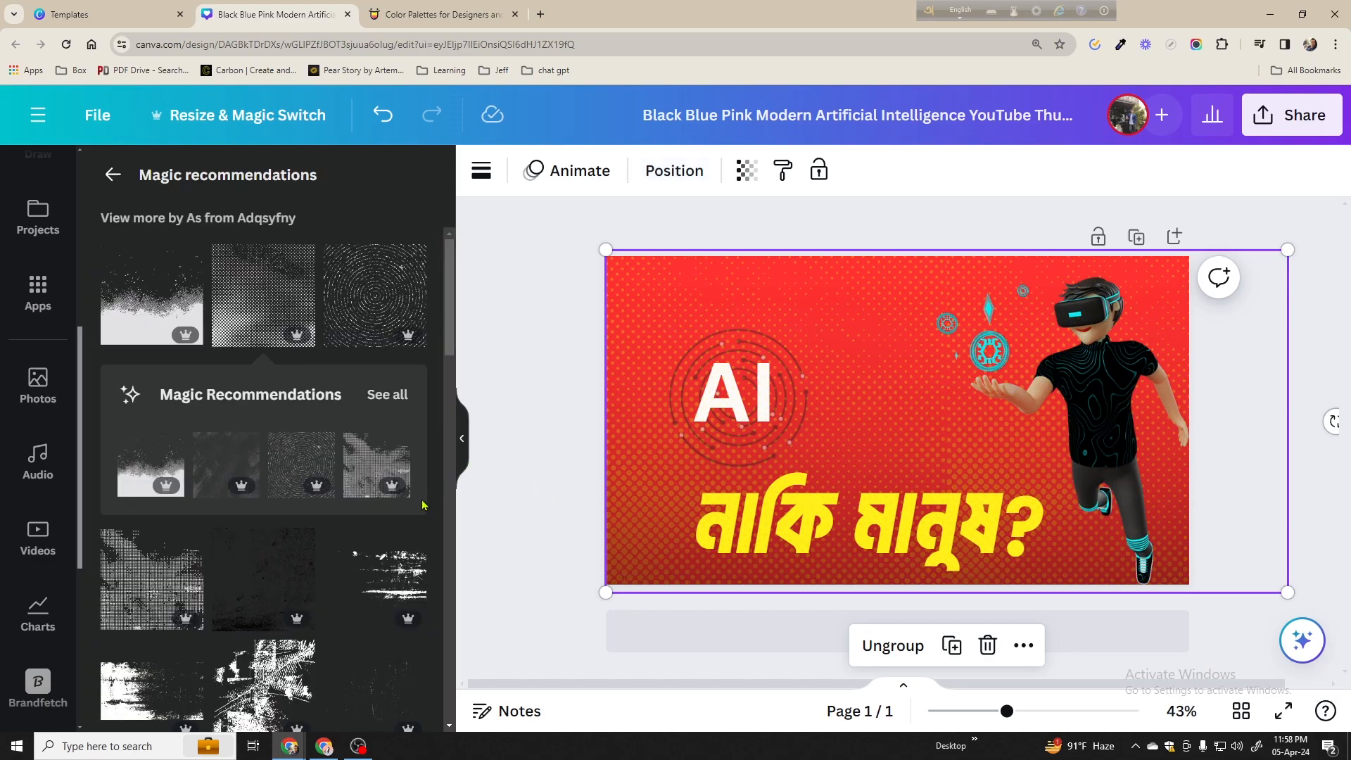
left_click(516, 471)
Set the transparency of the dark gradient overlay to 39
left_click(854, 381)
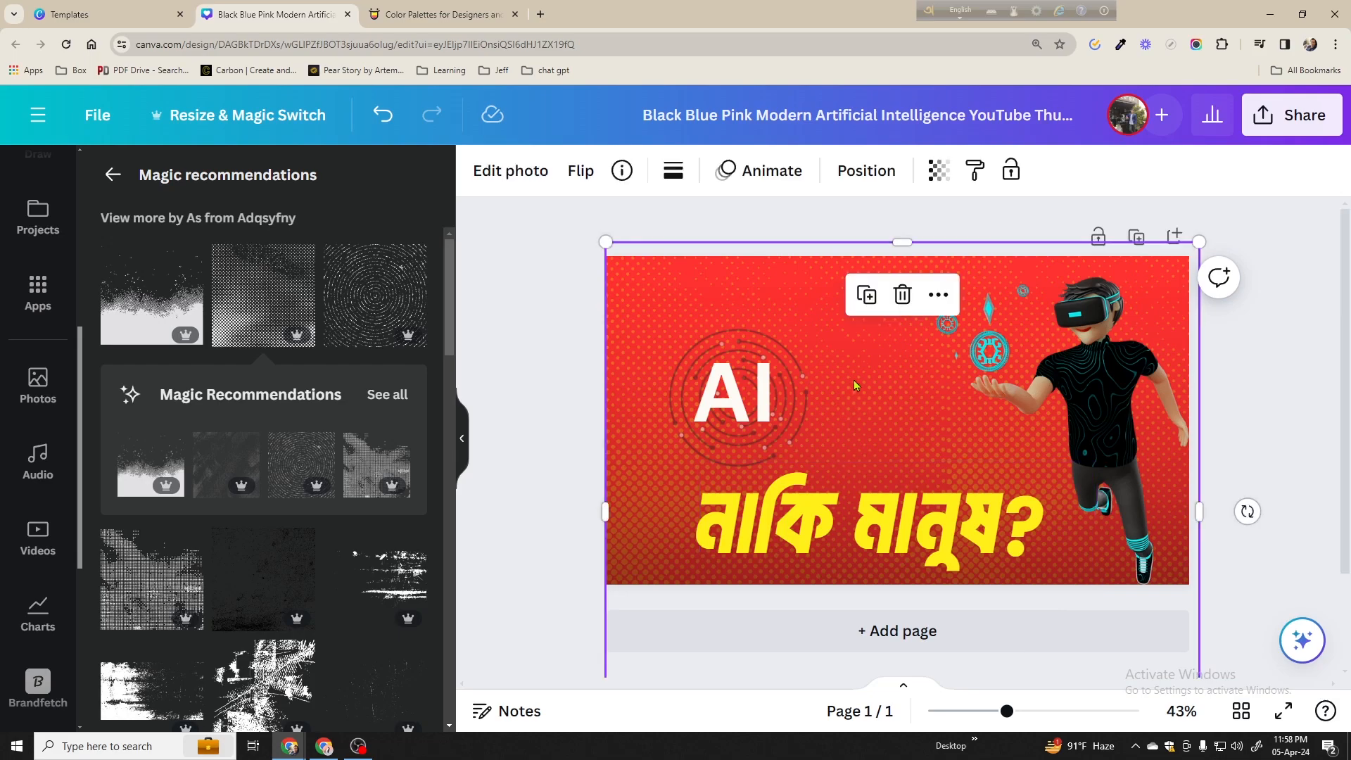
left_click(940, 173)
mouse_move(880, 255)
left_mouse_down()
mouse_move(939, 255)
mouse_move(736, 255)
mouse_move(874, 254)
left_mouse_up()
left_click_drag(876, 305, 817, 282)
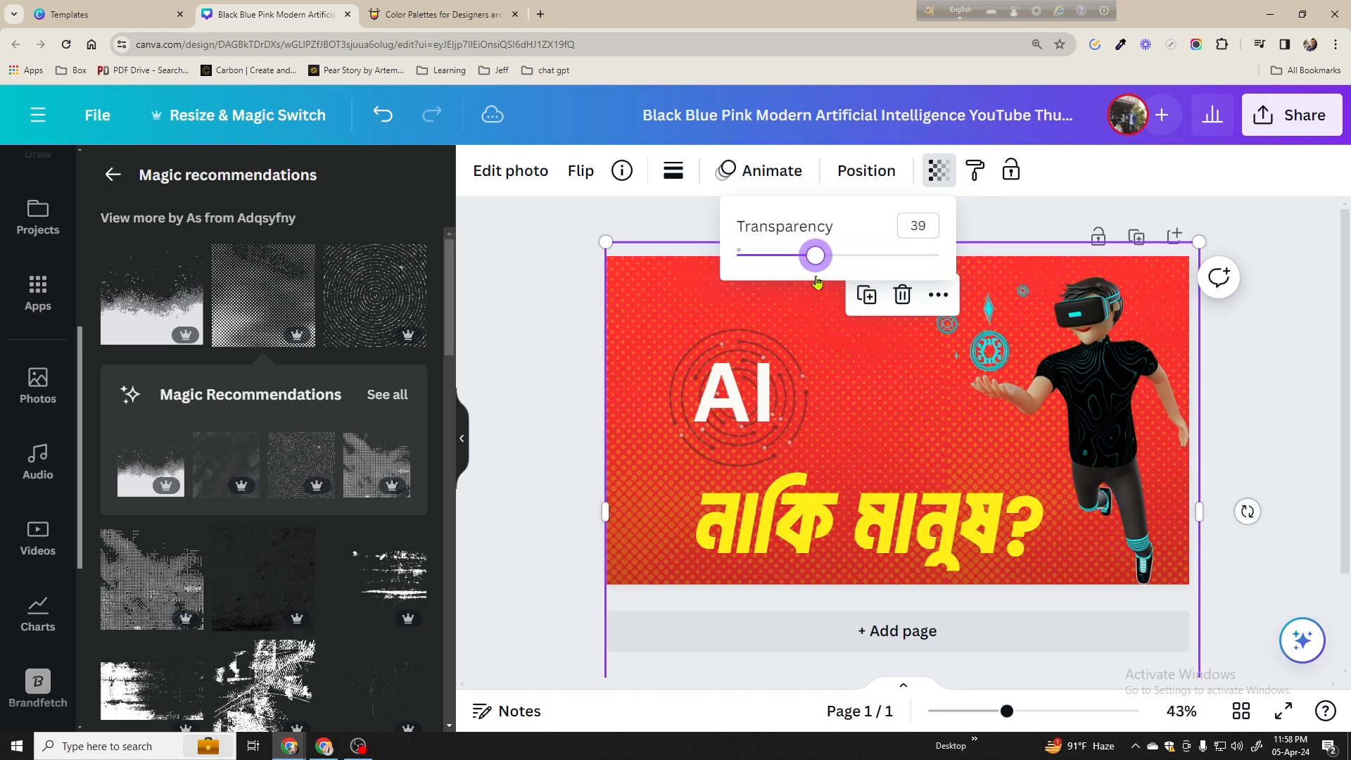
left_click(516, 345)
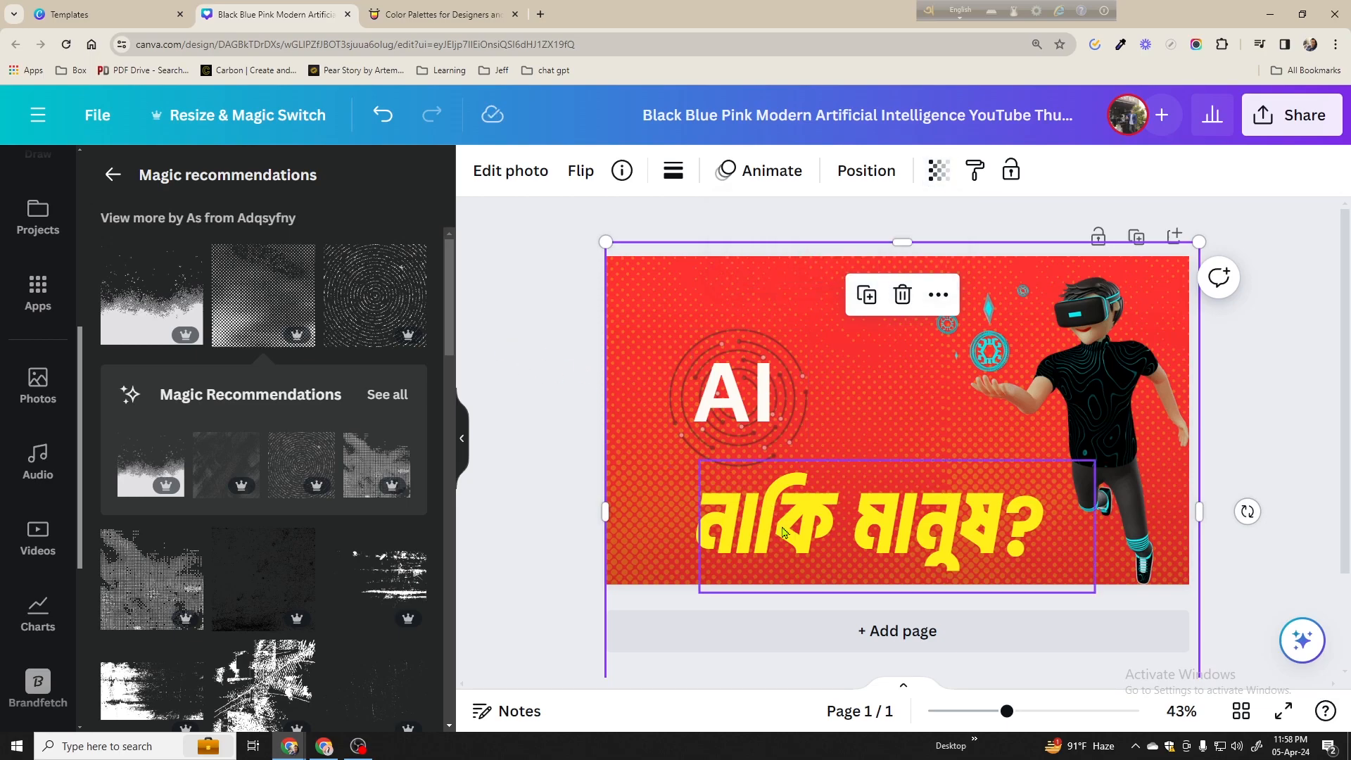
Shrink the yellow Bangla heading "নাকি মানুষ?" to font size 154 and move it up directly beneath "AI"
left_click(788, 532)
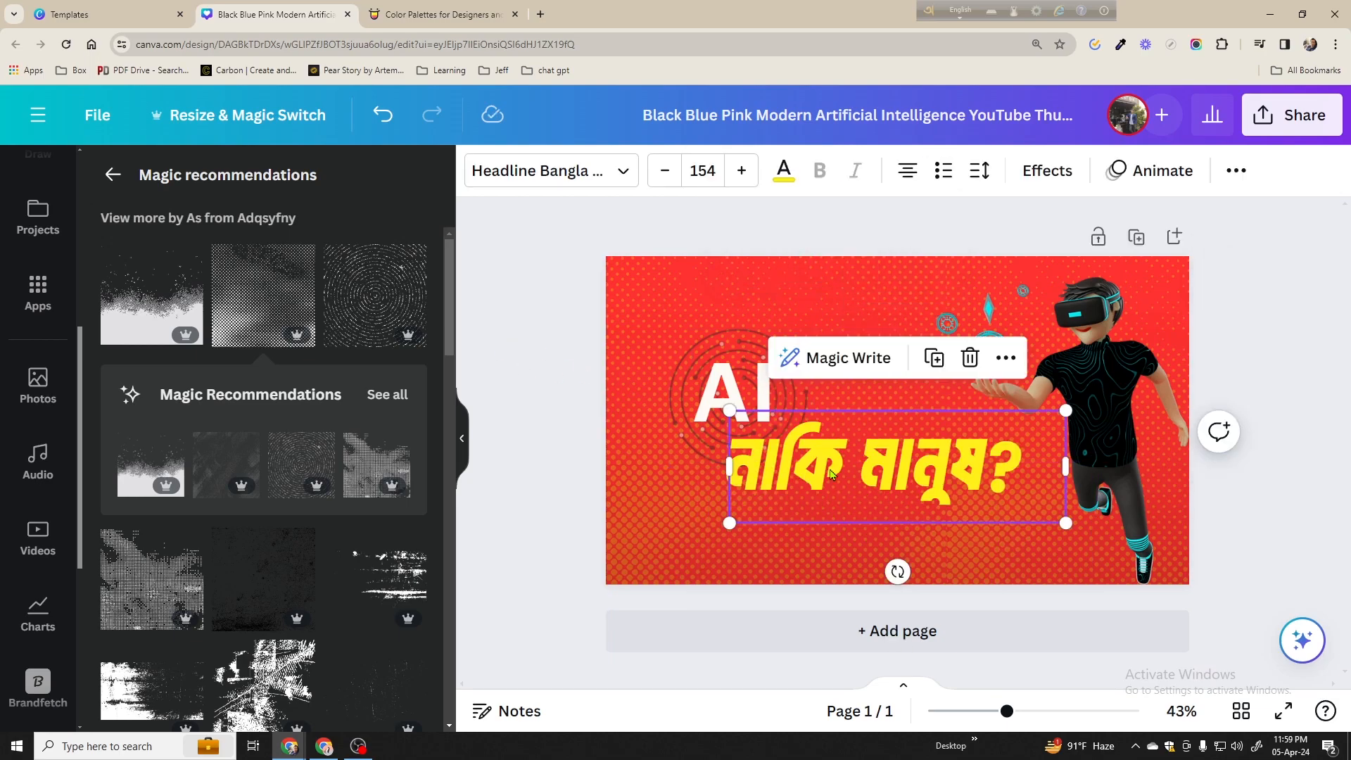
left_click(830, 469)
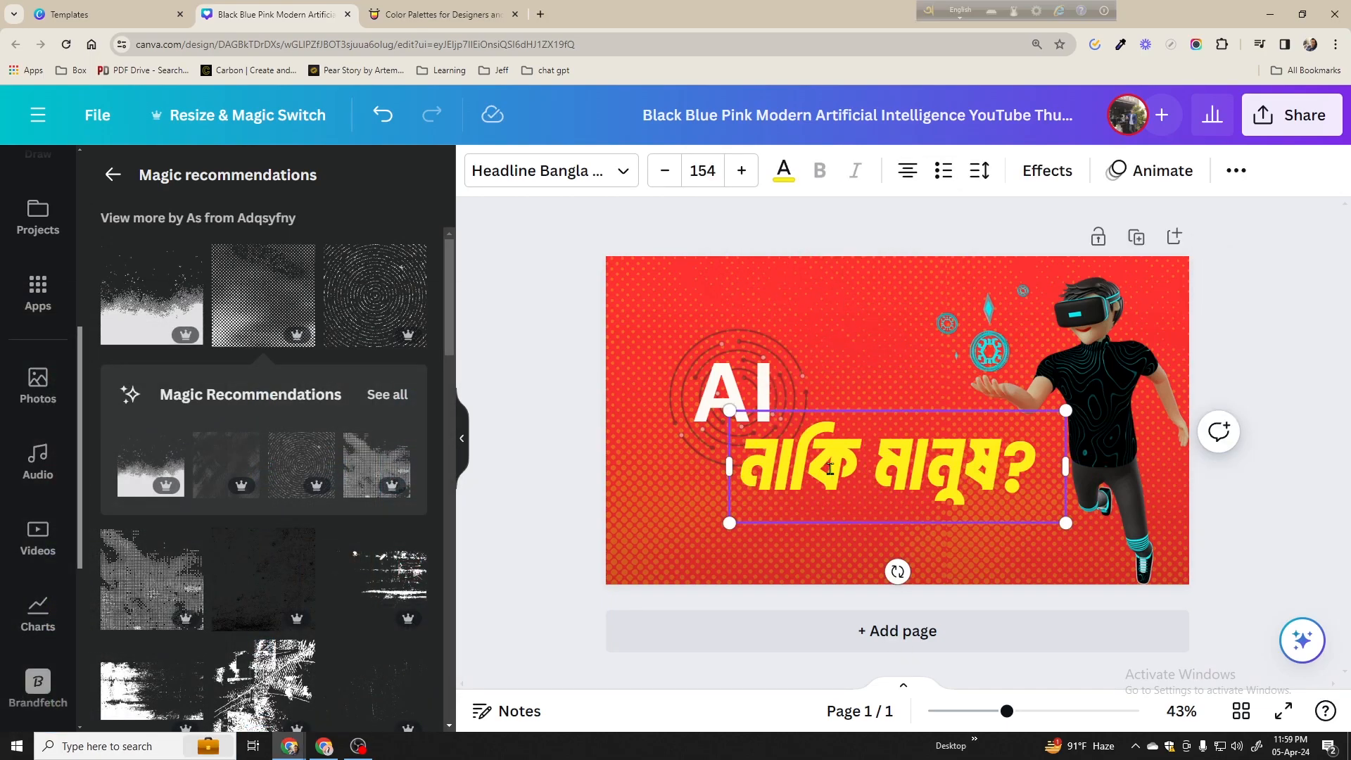
key("Escape")
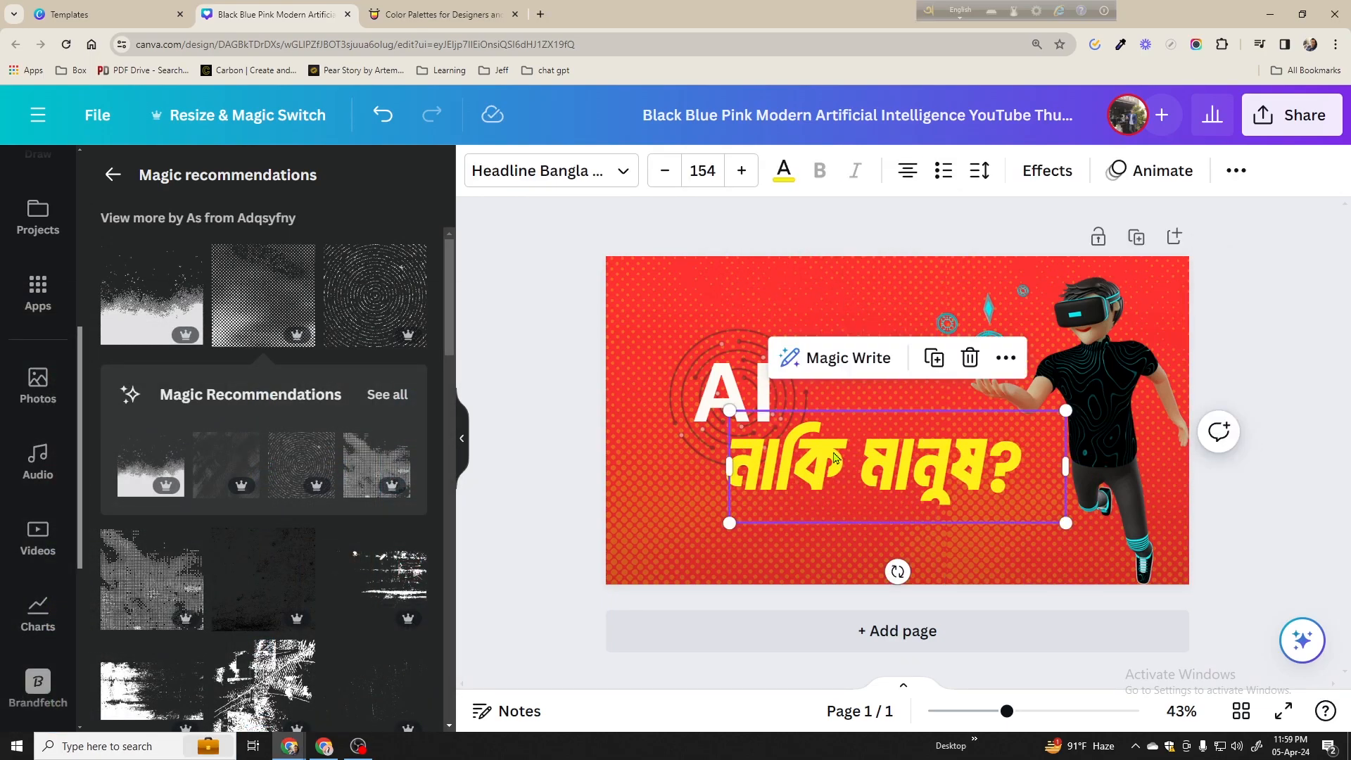
Duplicate the yellow Bangla heading just below the original and replace the copy's text with "কে জিতবে"
left_click_drag(834, 457, 808, 529, "alt")
double_click(807, 529)
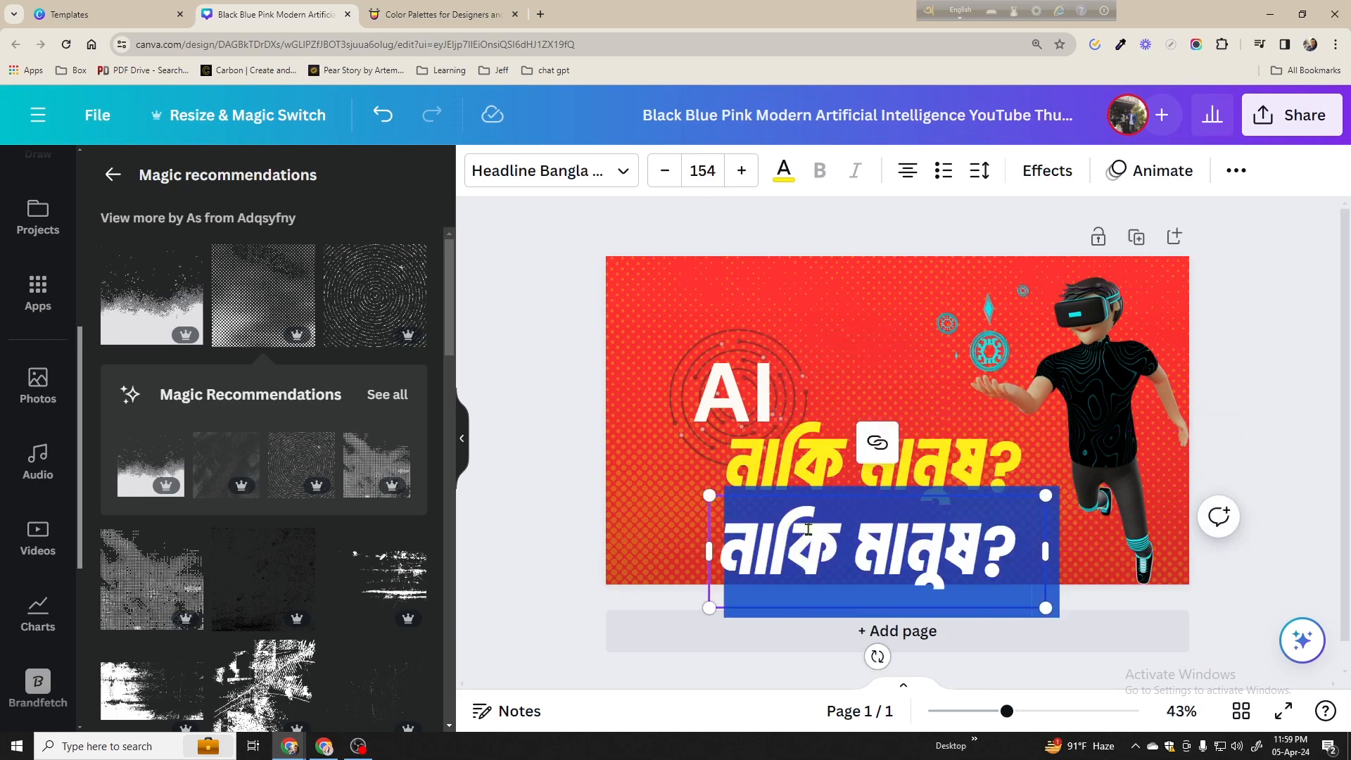
key("BackSpace")
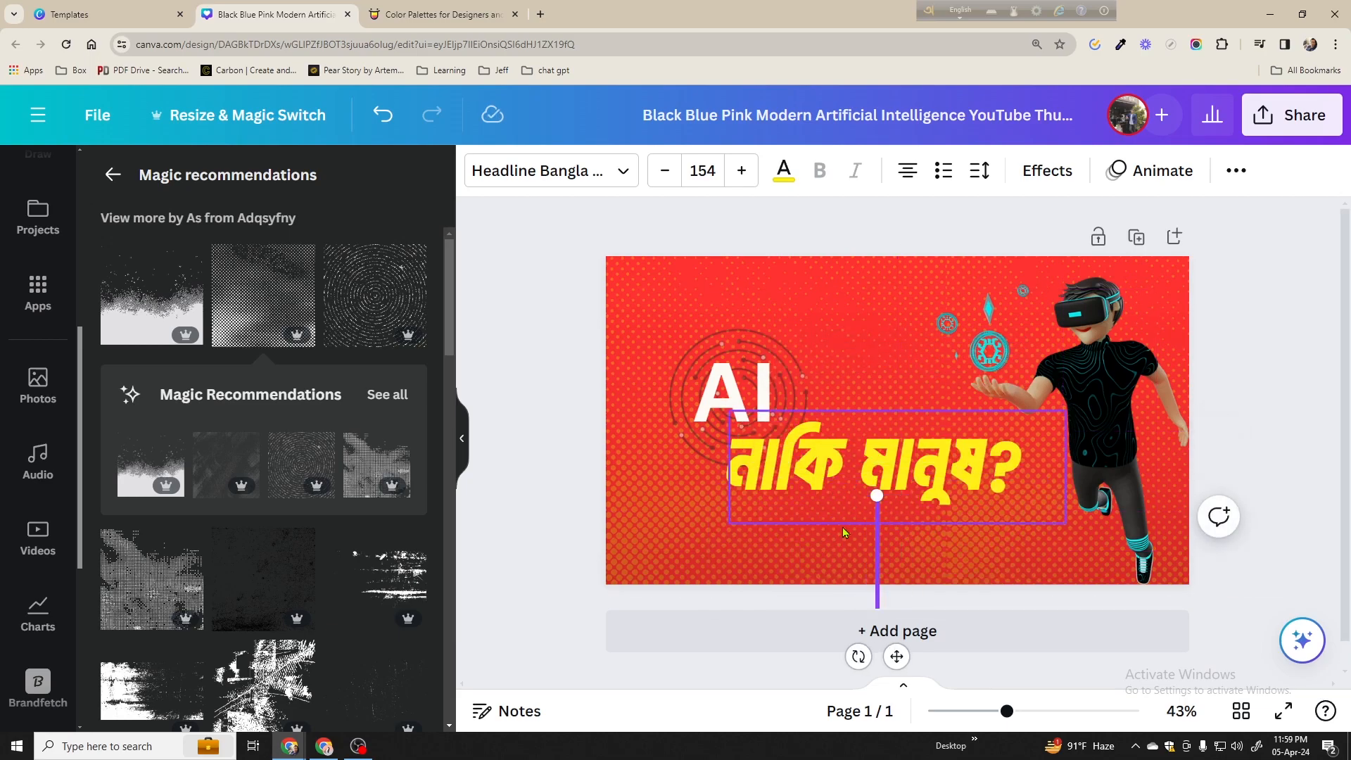
key("F12")
type("ke jitbe")
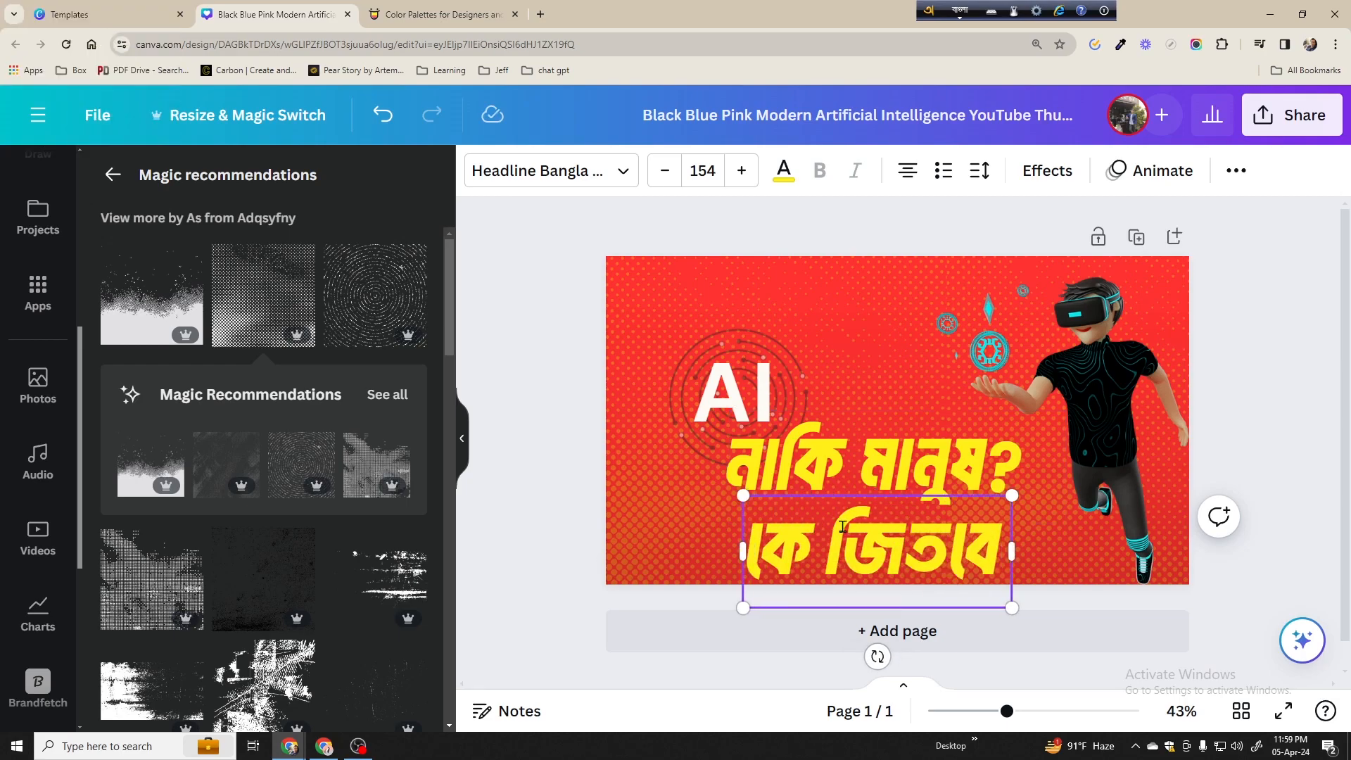
Append " ?" to the yellow line "কে জিতবে", shrink it, and centre it beneath "নাকি মানুষ?"
type(" ?")
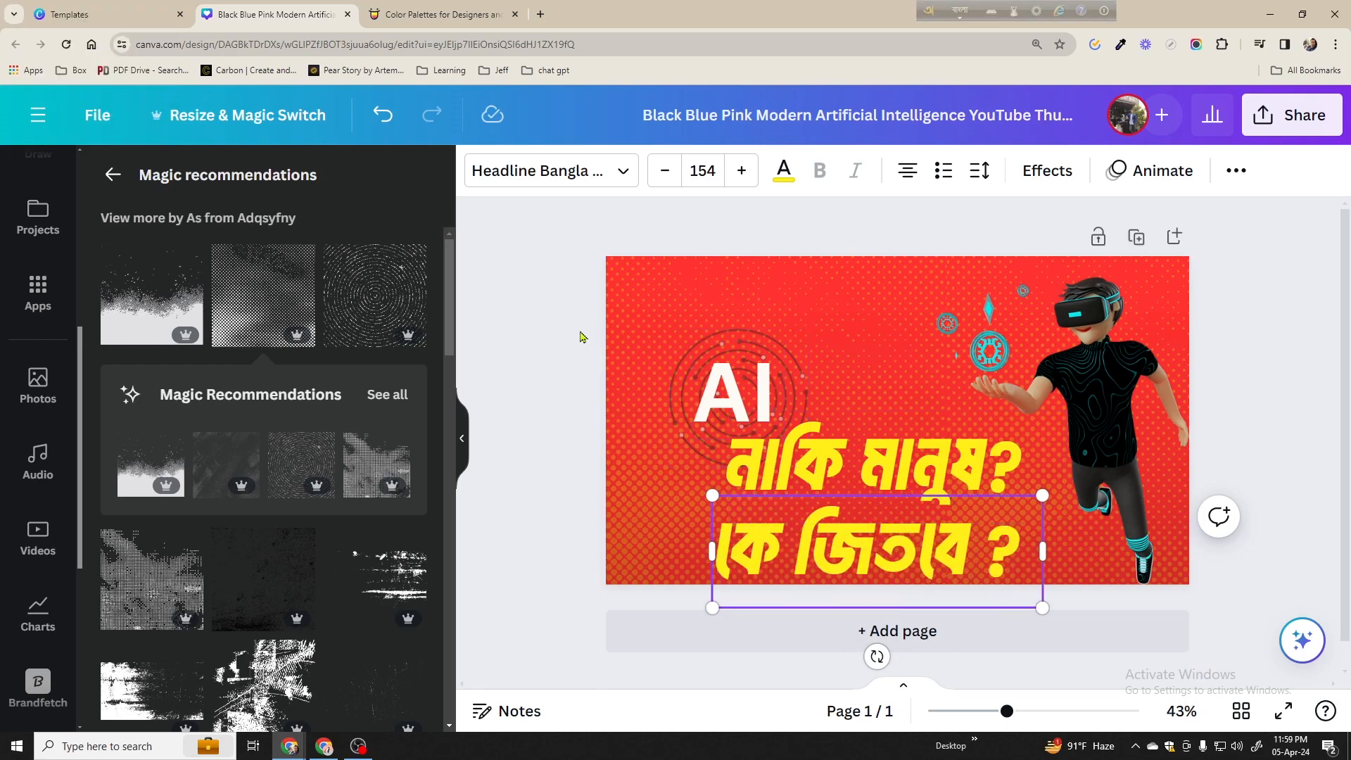
left_click_drag(828, 542, 851, 541)
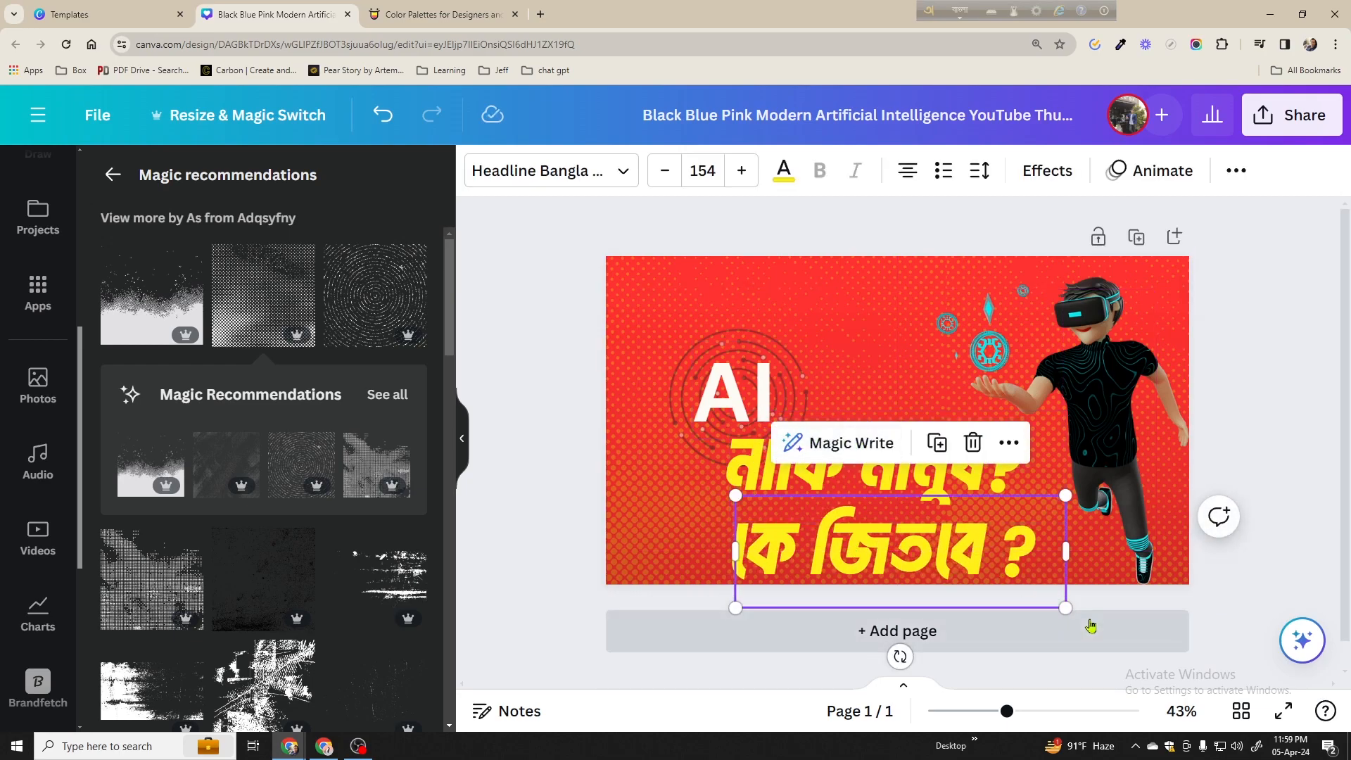
left_click_drag(1064, 608, 996, 584)
left_click_drag(850, 538, 881, 529)
left_click(1231, 377)
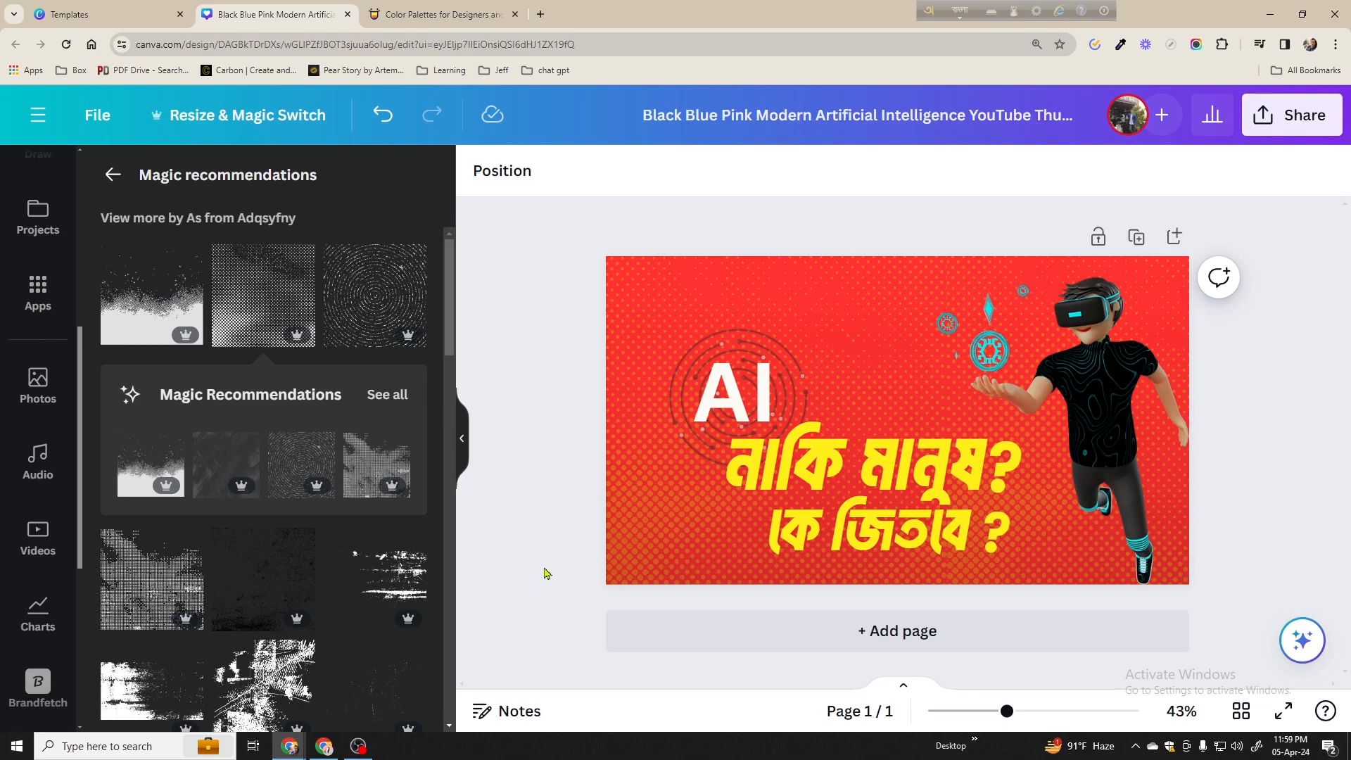
Nudge the white "AI" text slightly right and down within the circular graphic
left_click_drag(737, 388, 744, 393)
left_click(578, 382)
left_click(736, 404)
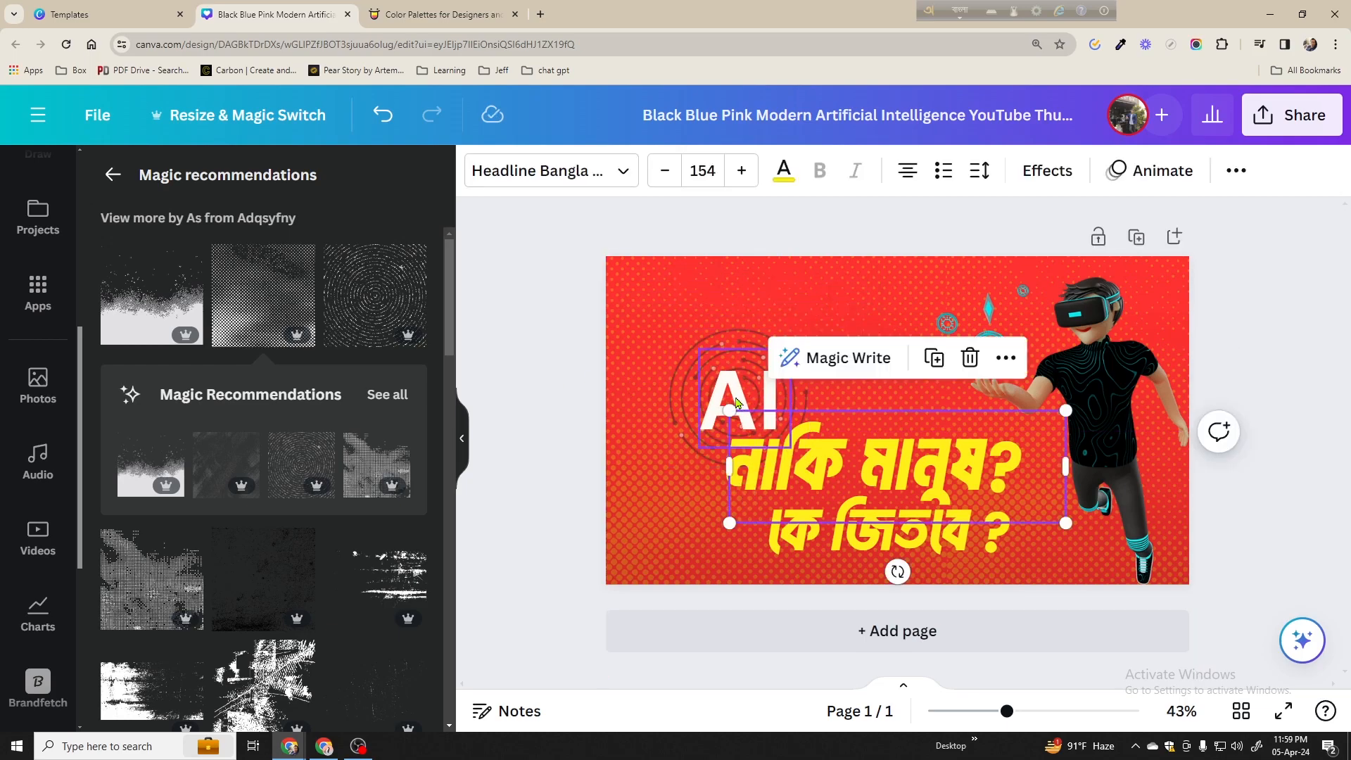
left_click(531, 424)
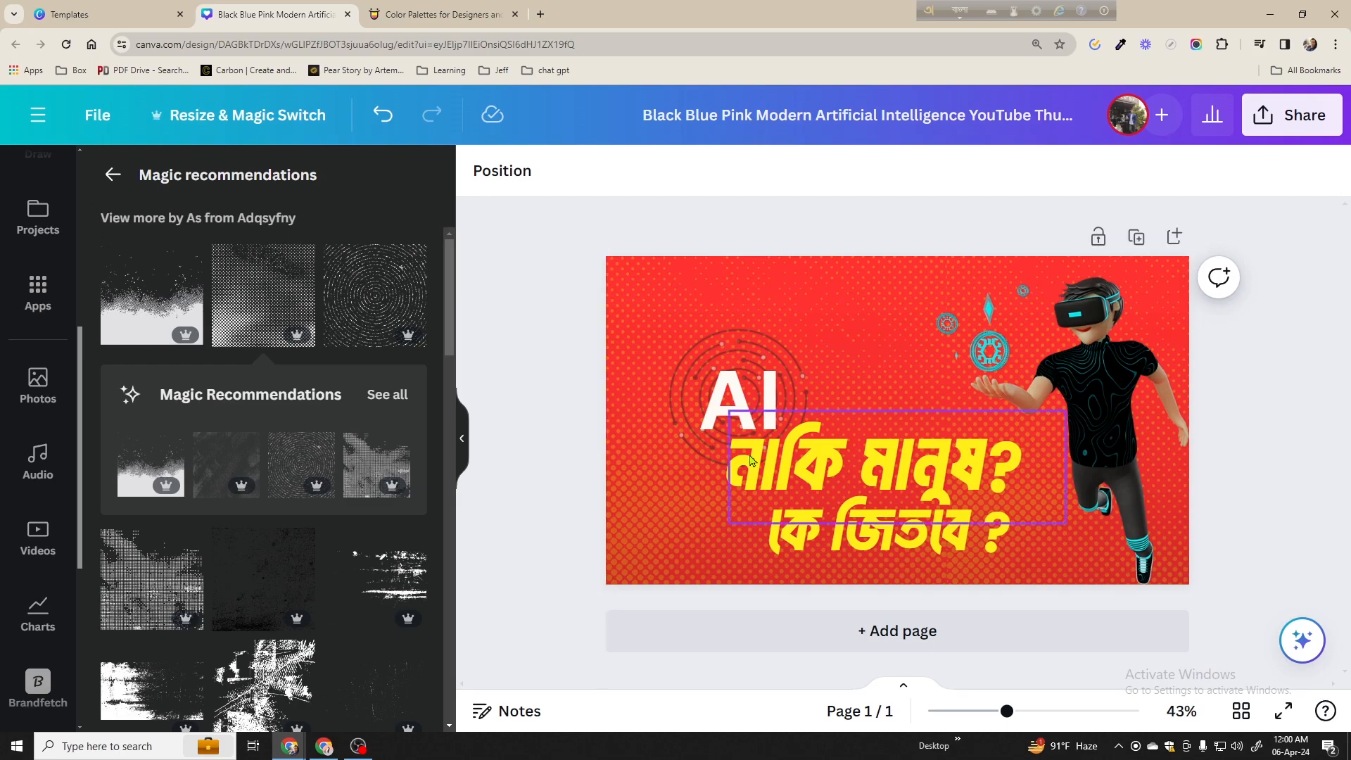
left_click(790, 477)
left_click(786, 505, "shift")
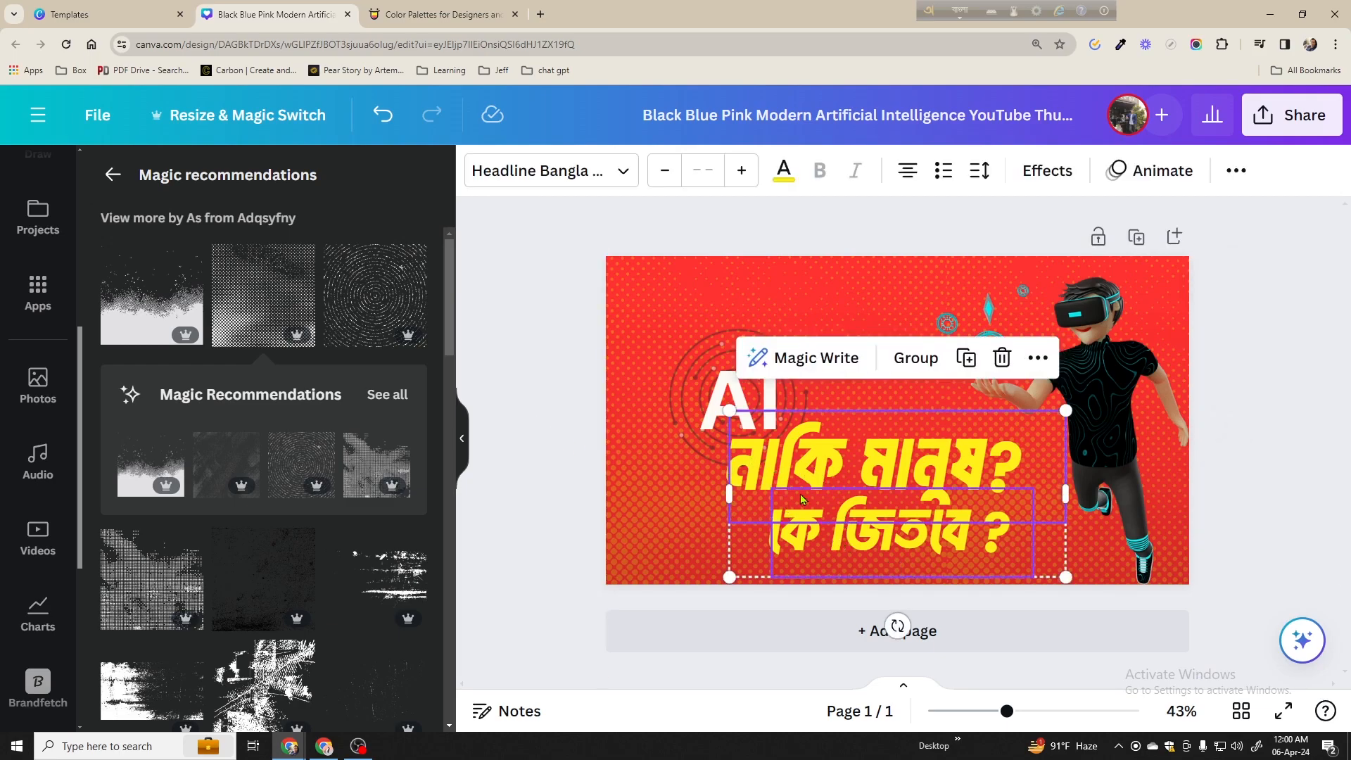
left_click(511, 459)
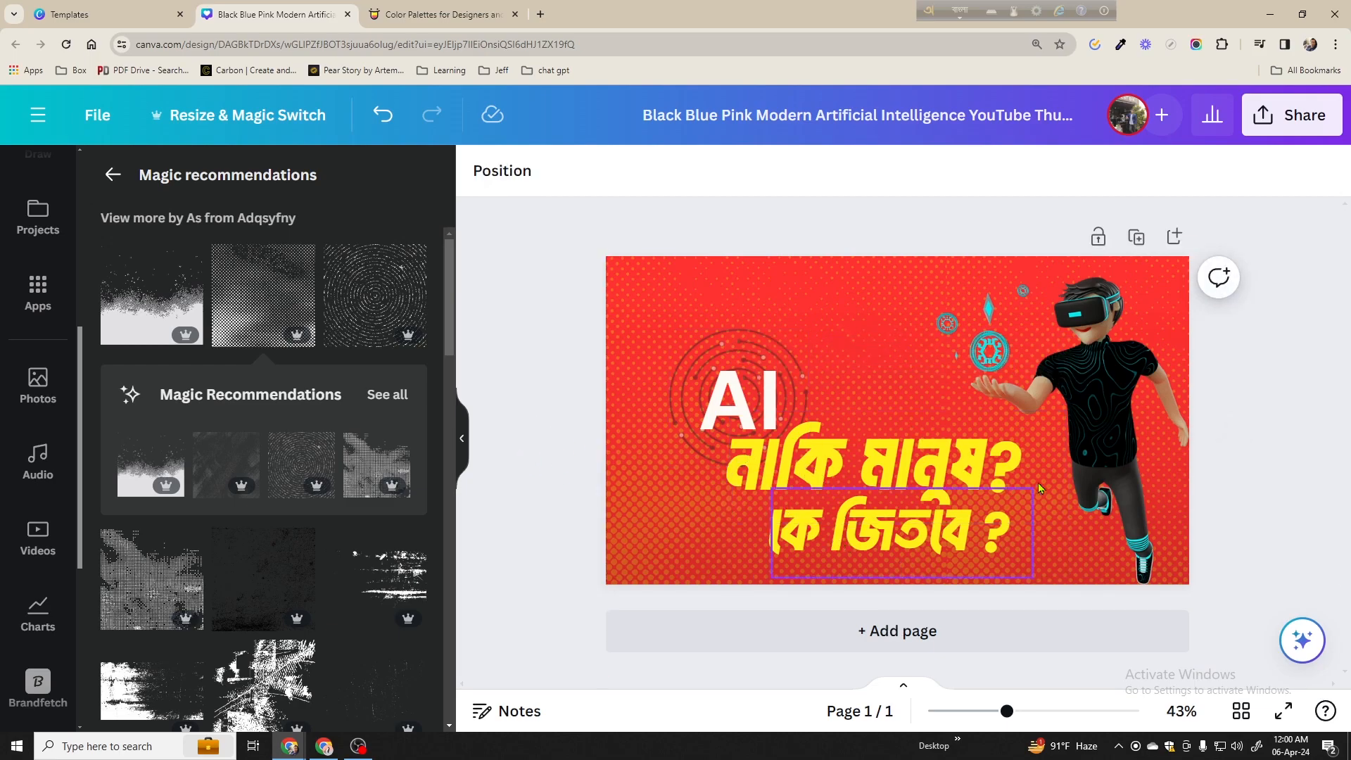
mouse_move(1098, 415)
left_mouse_down()
mouse_move(1107, 423)
mouse_move(1098, 417)
left_mouse_up()
left_click(1264, 479)
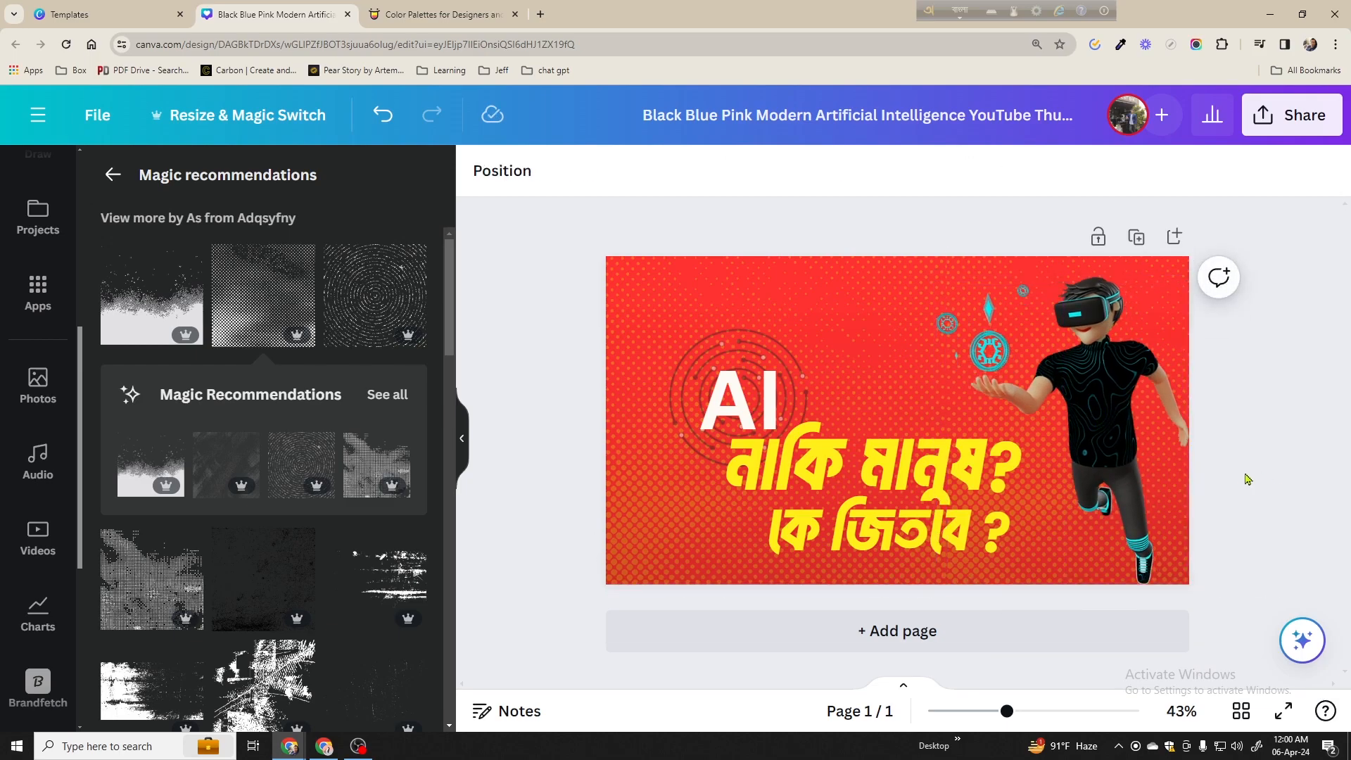
Shrink the yellow heading "নাকি মানুষ?" and move it up directly beneath "AI"
left_click(735, 407)
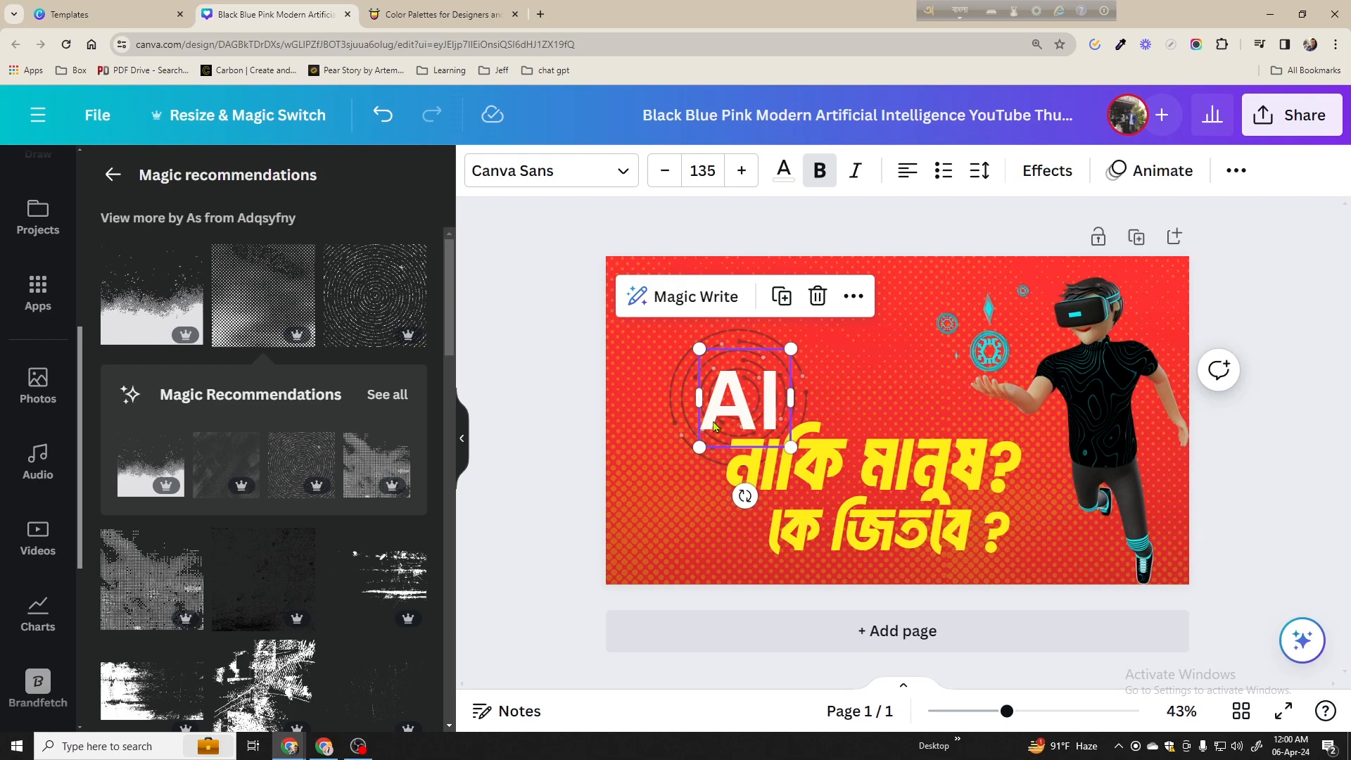
left_click_drag(727, 415, 765, 439)
left_click(871, 548)
left_click_drag(871, 547, 865, 537)
left_click(838, 471)
left_click_drag(1068, 409, 958, 448)
left_click_drag(844, 484, 845, 447)
Enlarge the yellow line "কে জিতবে ?" to font size 161 and shift it left beneath the smaller heading
left_click_drag(851, 526, 814, 507)
left_click_drag(992, 557, 1068, 584)
left_click_drag(901, 532, 823, 527)
Move "AI" and "নাকি মানুষ?" together to the right, and shift the circular graphic back behind "AI"
left_click(823, 450)
left_click(760, 385, "shift")
left_click_drag(760, 385, 800, 393)
left_click_drag(708, 380, 766, 381)
left_click(588, 421)
Move "কে জিতবে ?" up against the heading above it and enlarge it to font size 187
left_click_drag(843, 538, 853, 519)
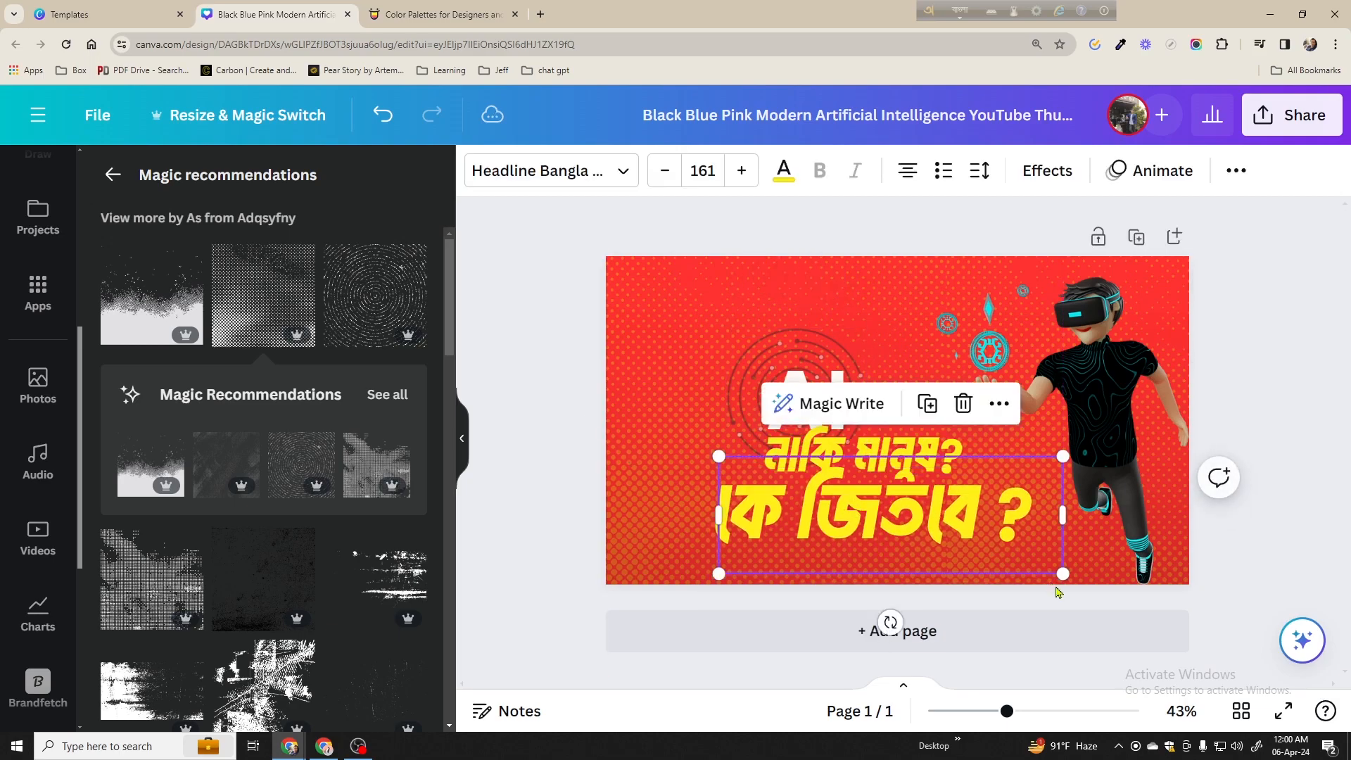
left_click_drag(1062, 573, 1119, 592)
left_click_drag(871, 505, 861, 501)
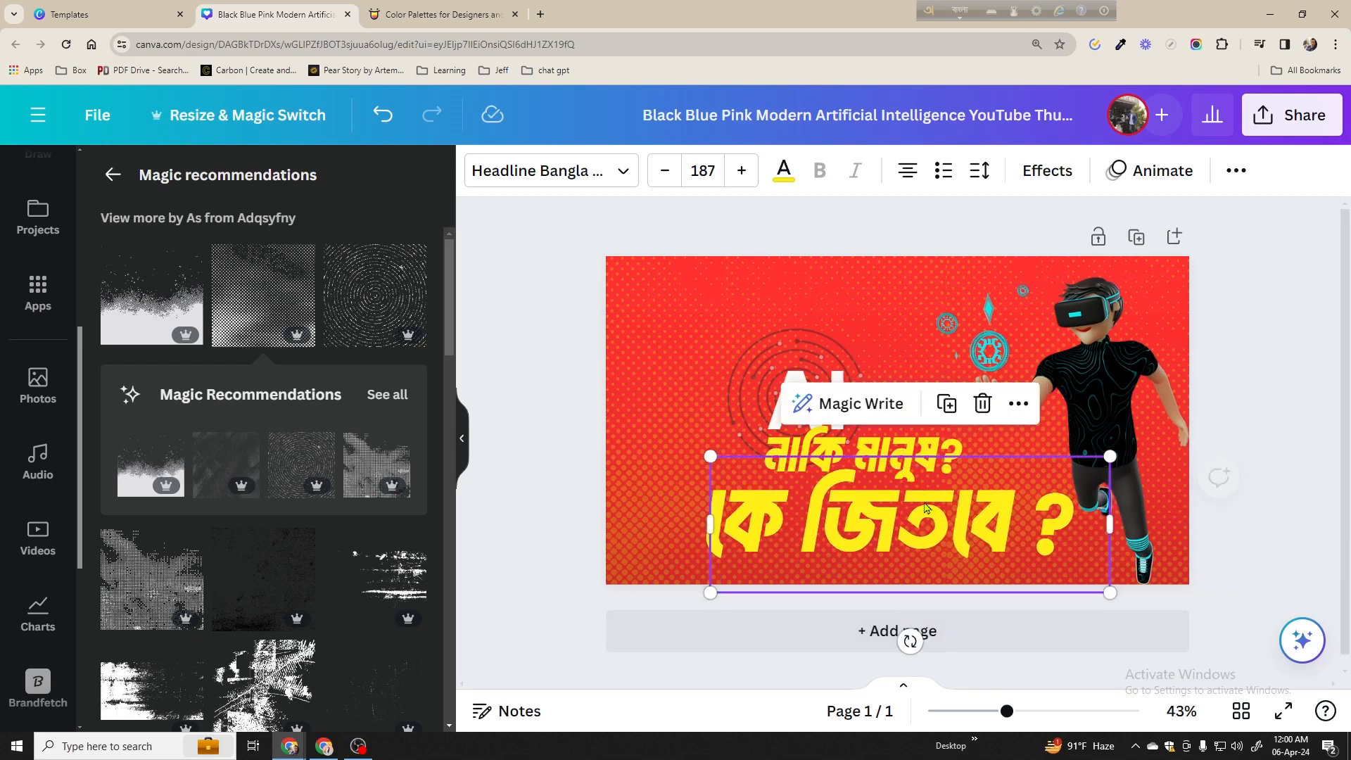
left_click(1299, 458)
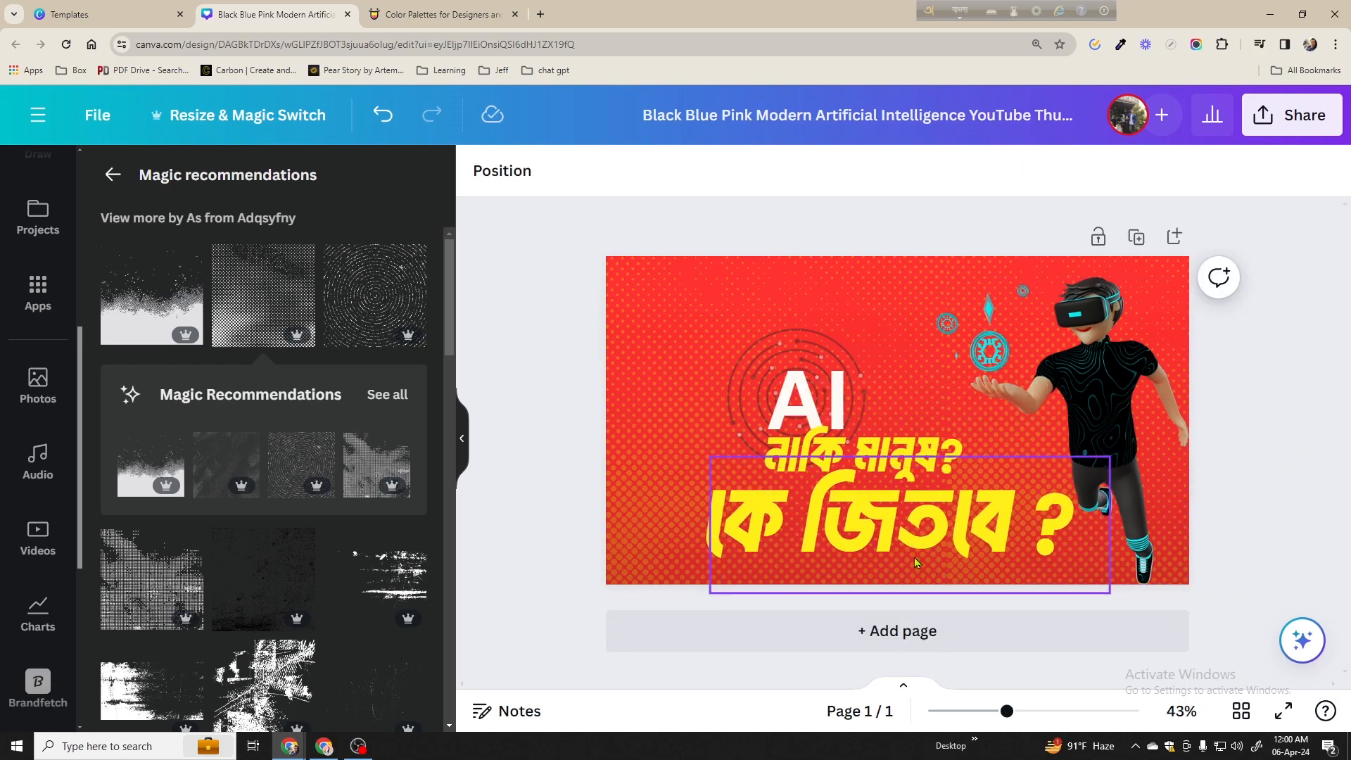
left_click_drag(900, 531, 903, 531)
left_click(1282, 397)
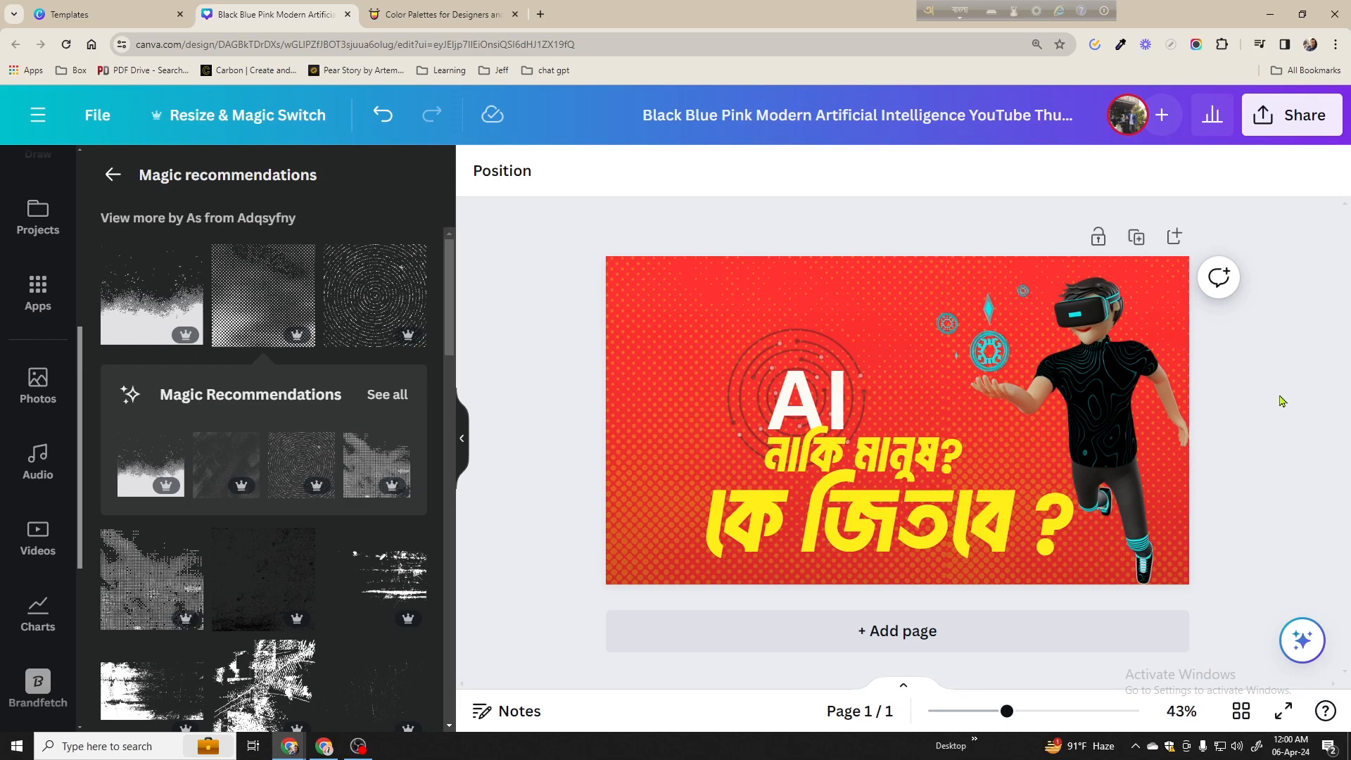
Change the text colour of "কে জিতবে ?" to the off-white document colour #fefbf6
left_click(938, 534)
left_click_drag(900, 520, 901, 516)
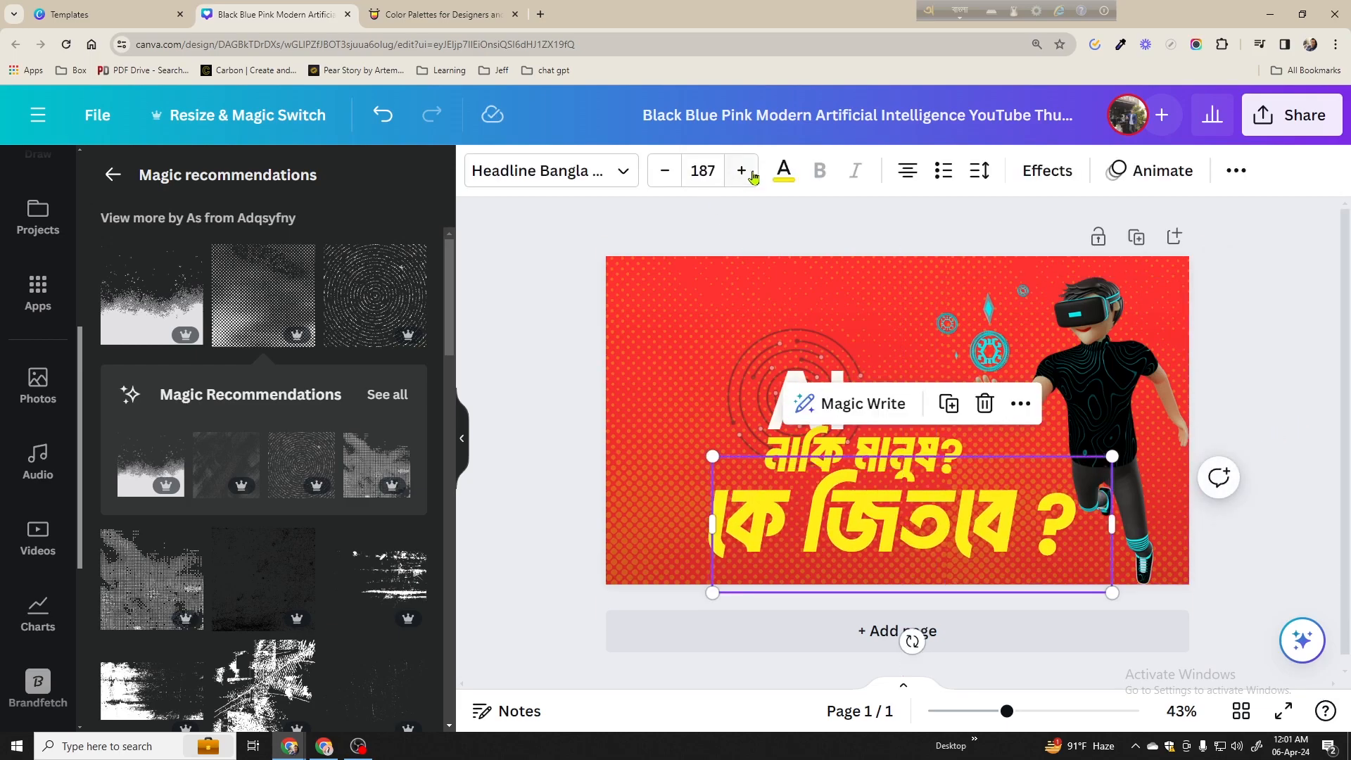
left_click(777, 176)
left_click(292, 301)
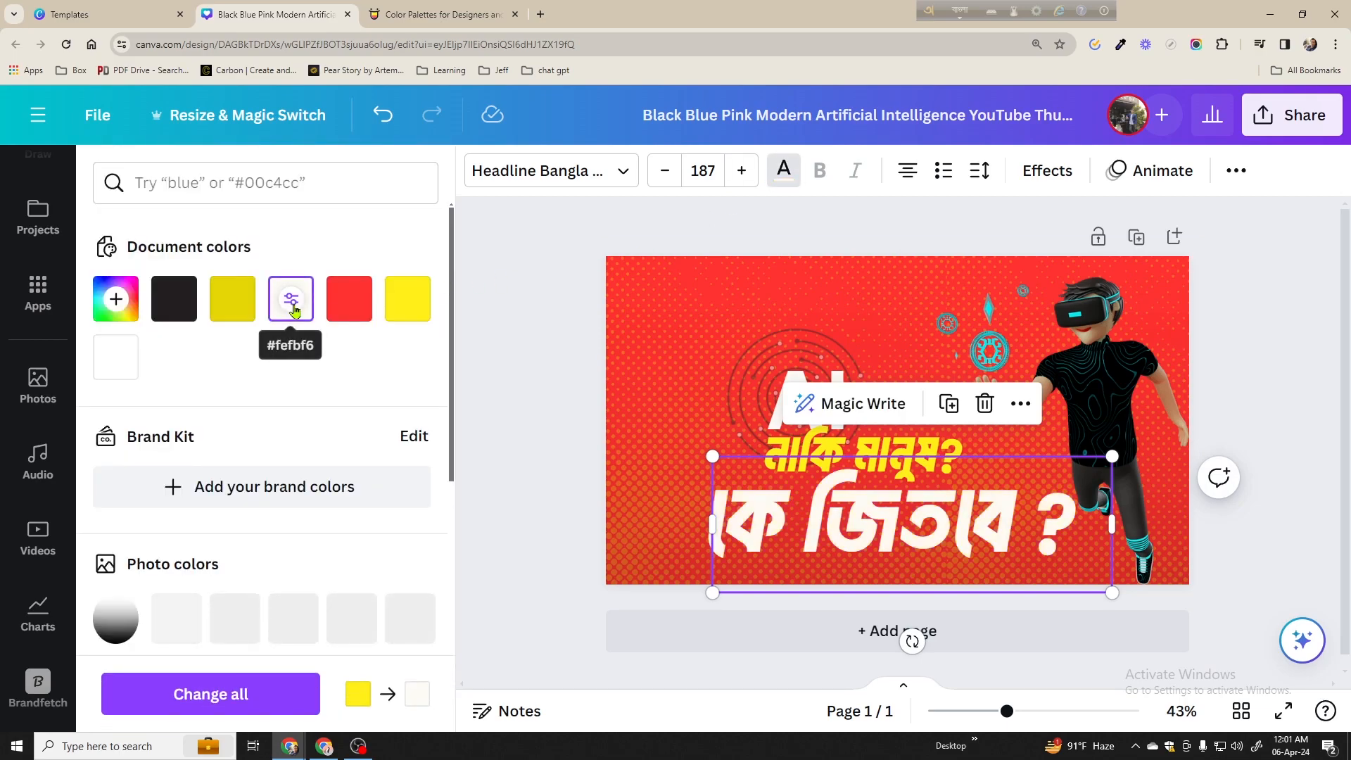
left_click(173, 299)
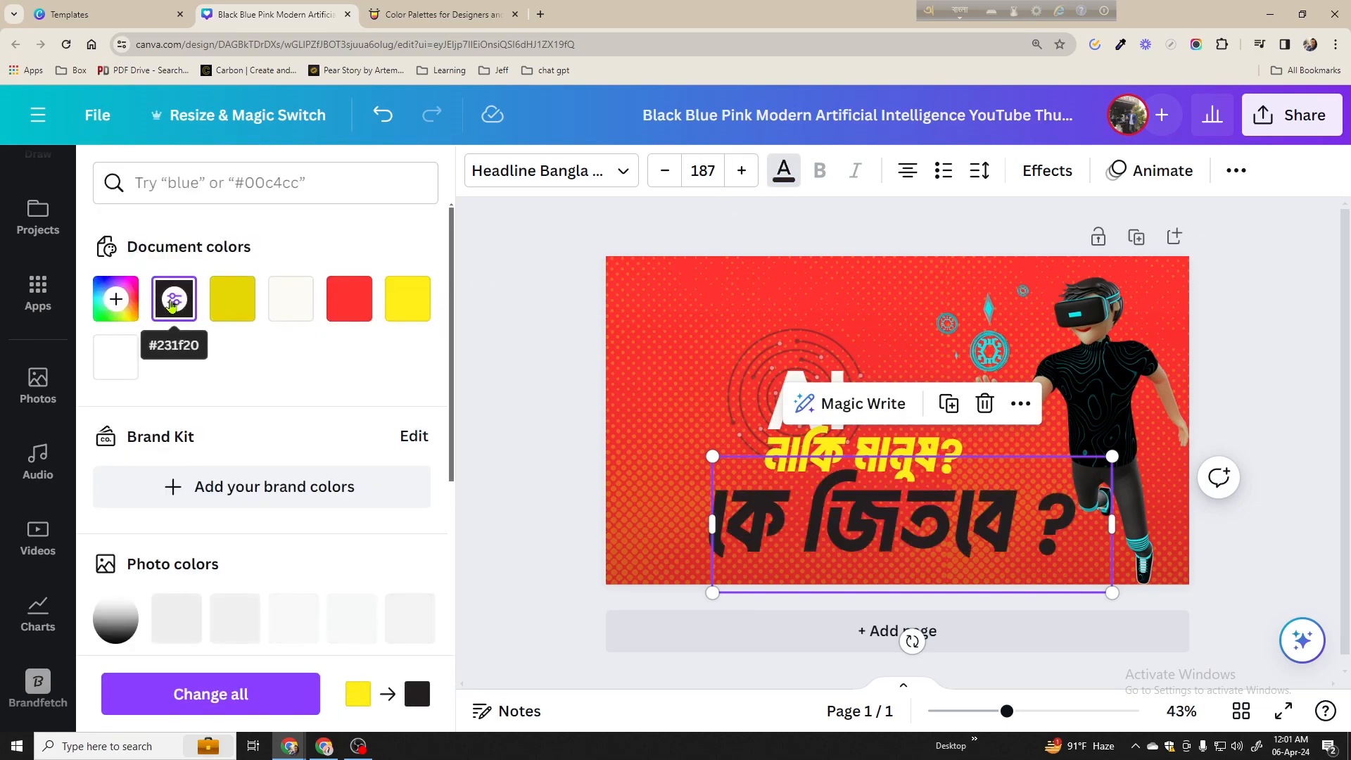
left_click(350, 303)
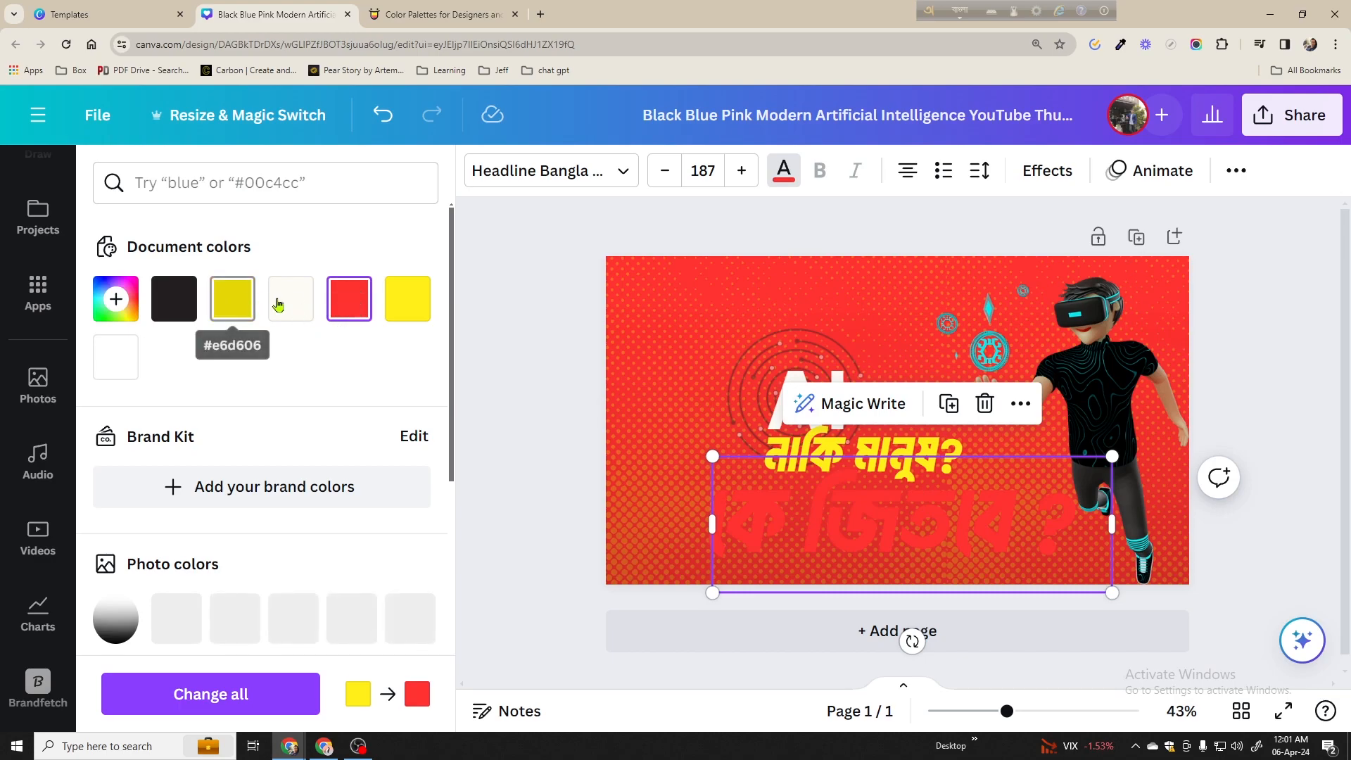
left_click(296, 305)
Try several text effects on "কে জিতবে ?" and apply the Lift style with intensity 50
left_click(1047, 170)
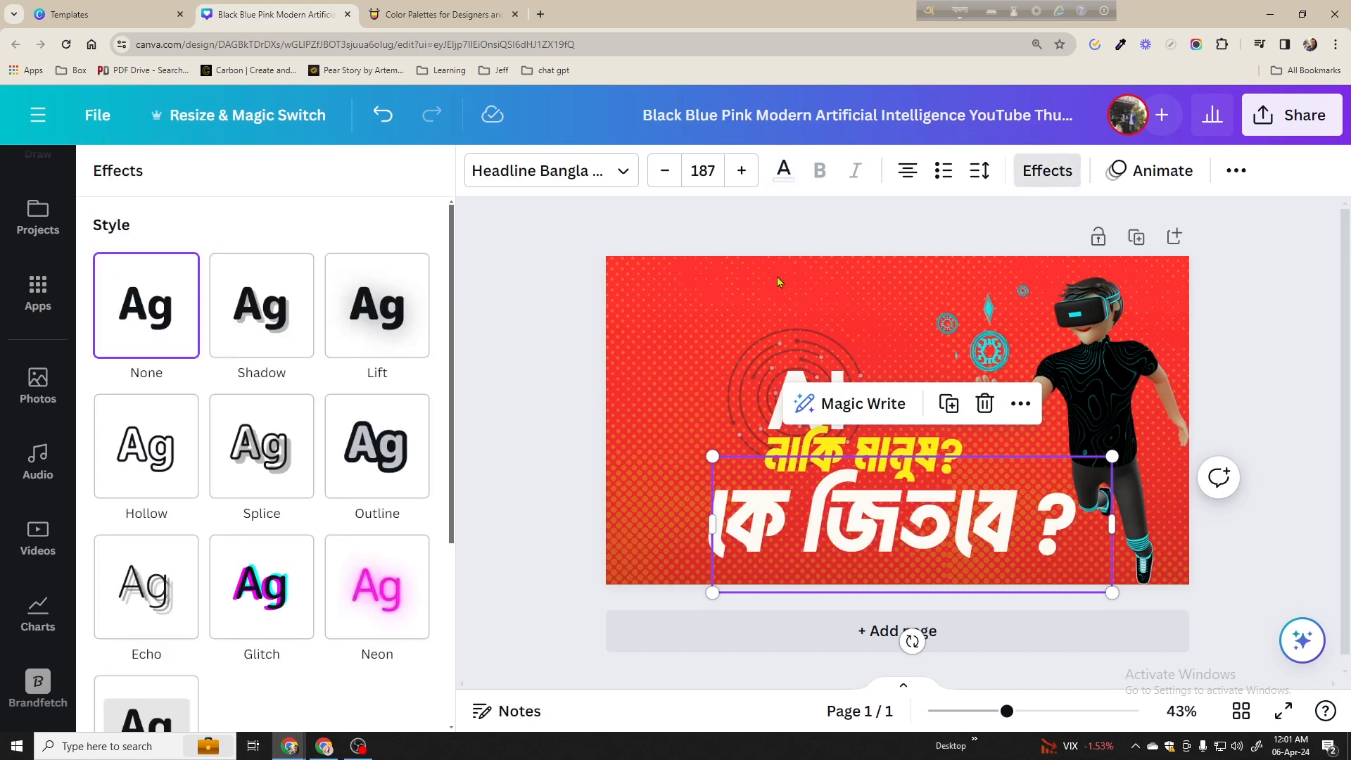
left_click(197, 456)
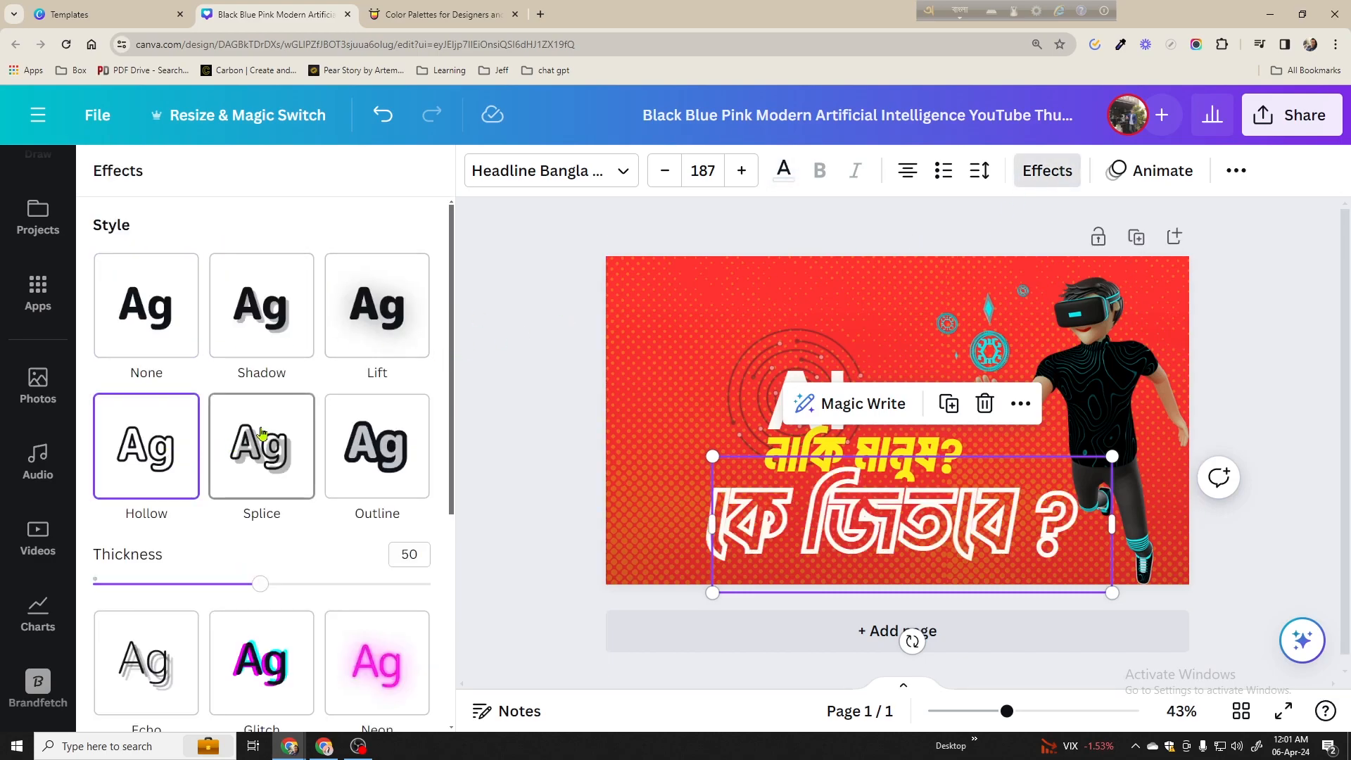
left_click(261, 433)
left_click(276, 354)
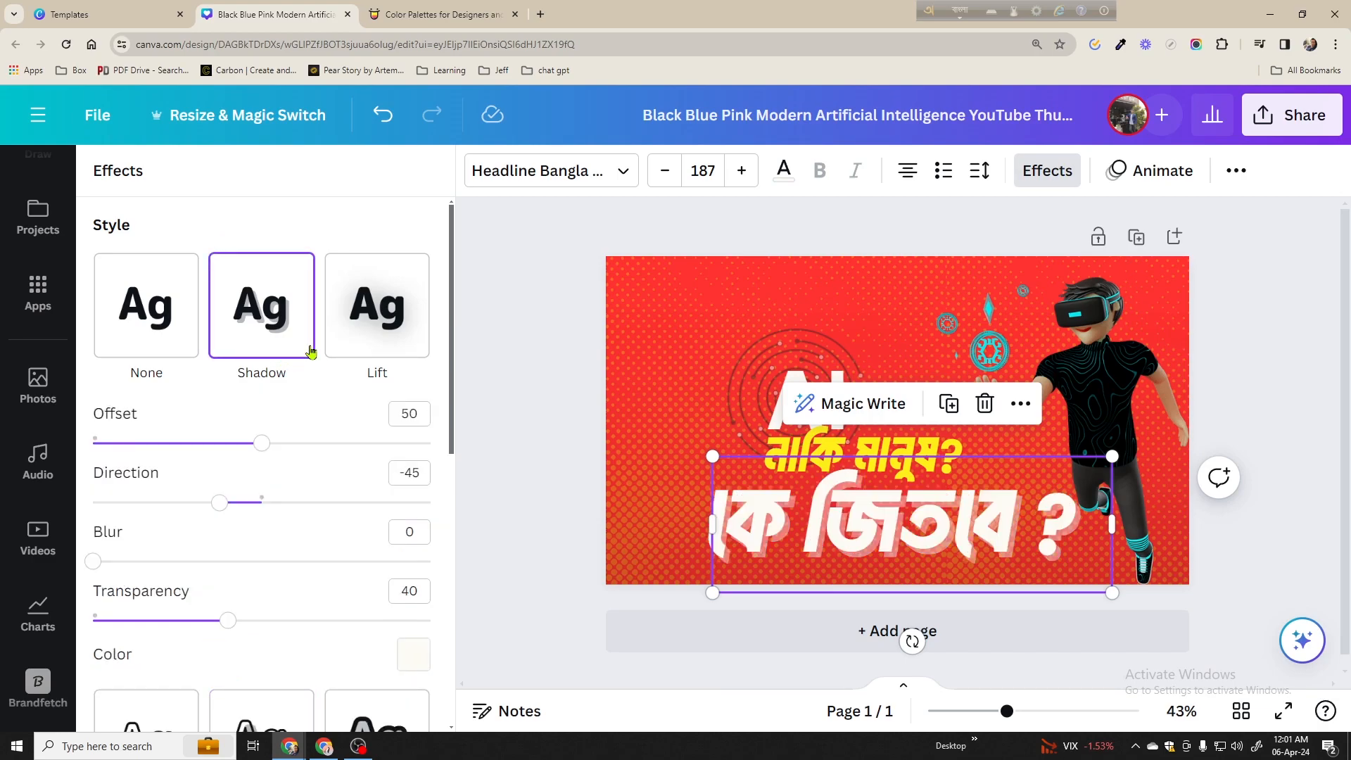
left_click(355, 337)
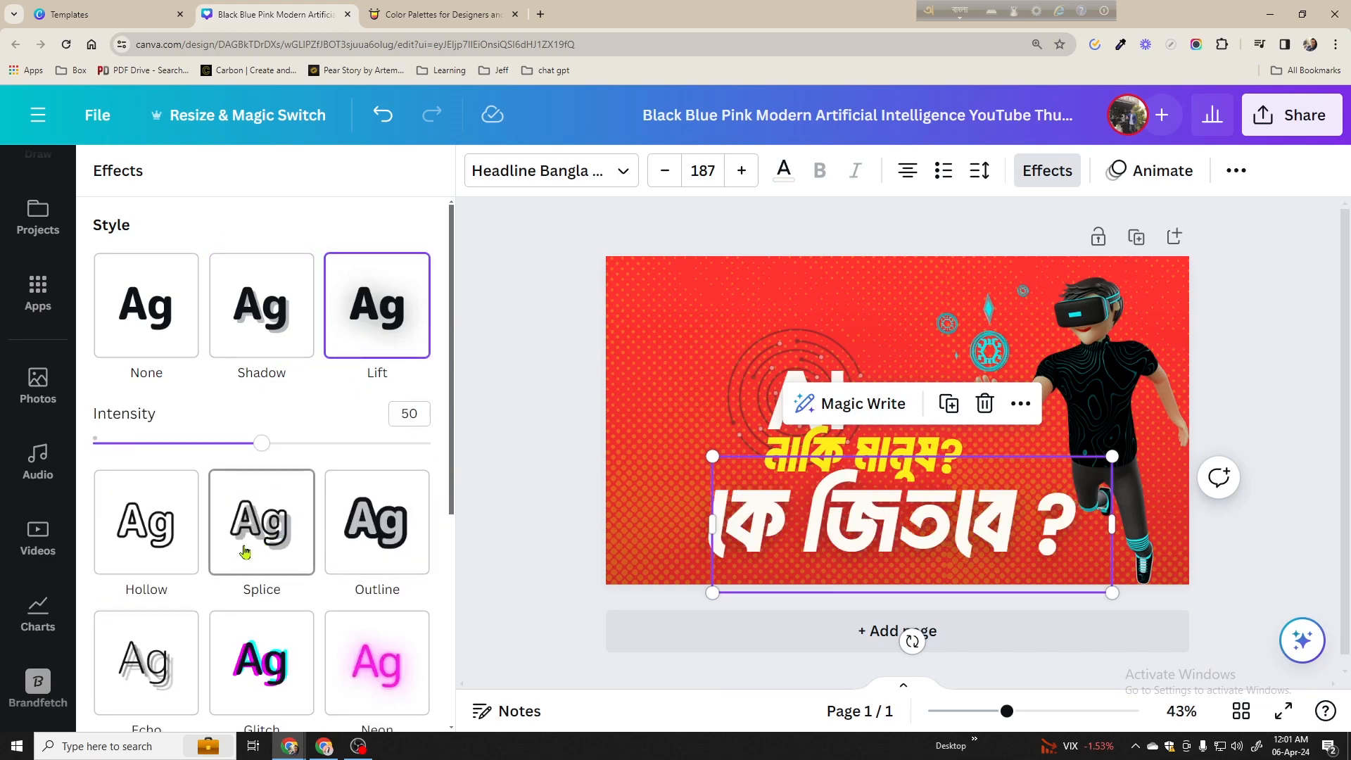
left_click(184, 542)
scroll(189, 591, "down", 3)
left_click(248, 538)
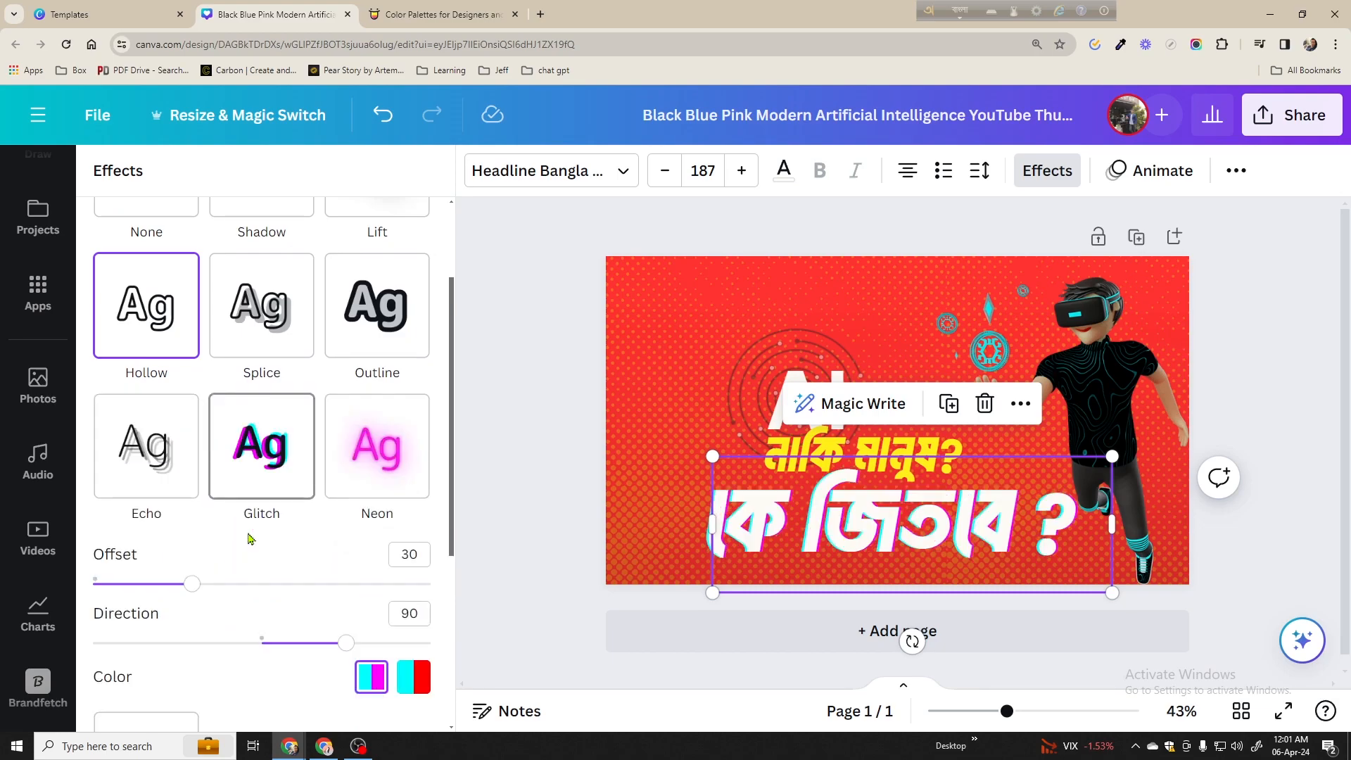
left_click(360, 316)
scroll(362, 324, "up", 2)
left_click(366, 325)
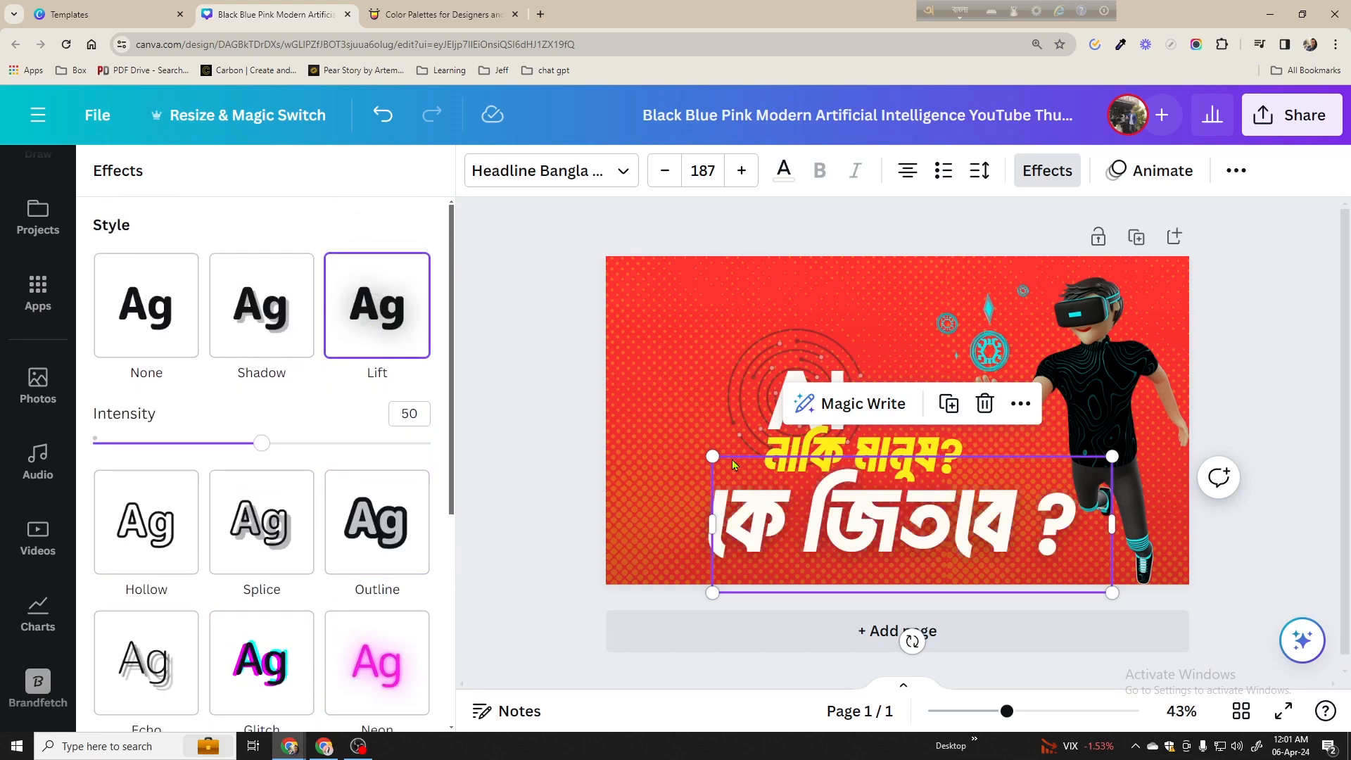
Enlarge "কে জিতবে ?" to font size 206 and move it down near the thumbnail's lower edge
left_click_drag(715, 456, 674, 442)
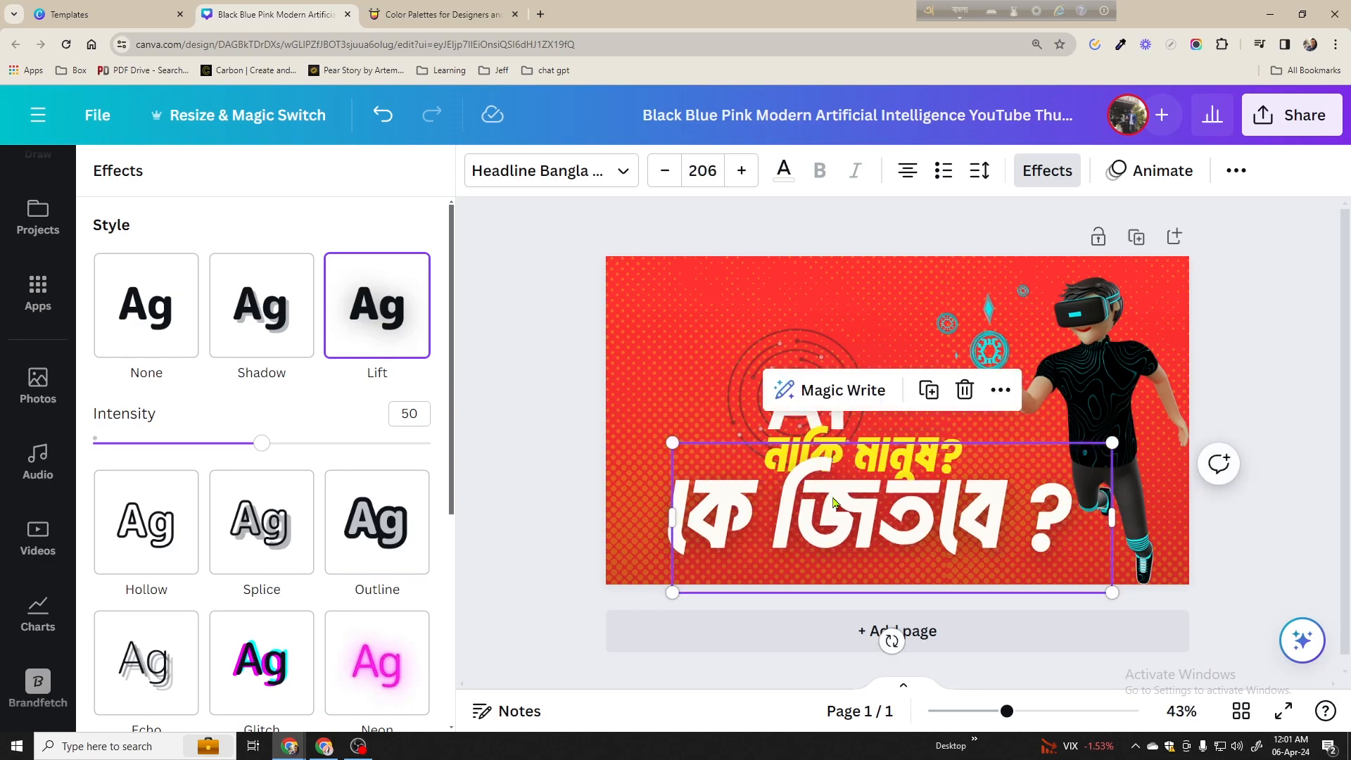
left_click_drag(831, 507, 845, 510)
left_click(1268, 434)
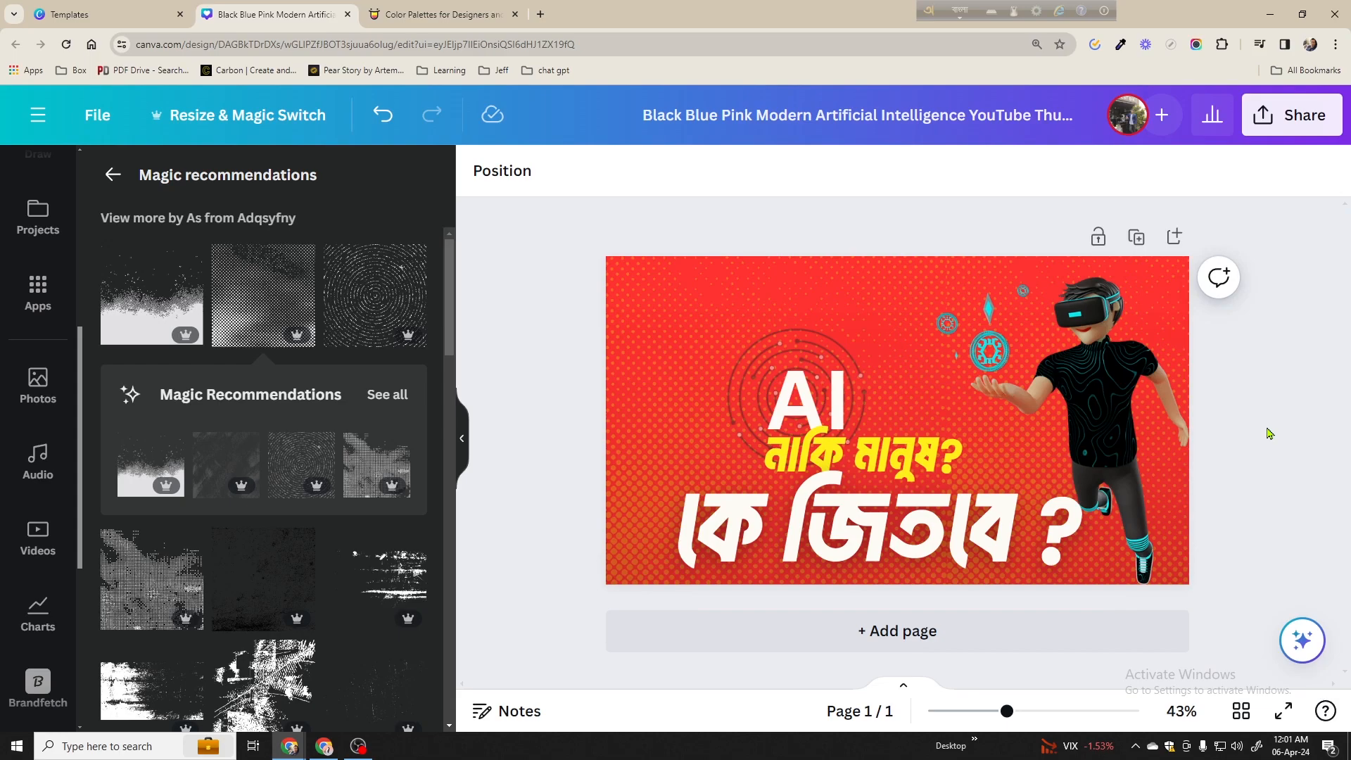
left_click(886, 517)
left_click_drag(887, 517, 886, 527)
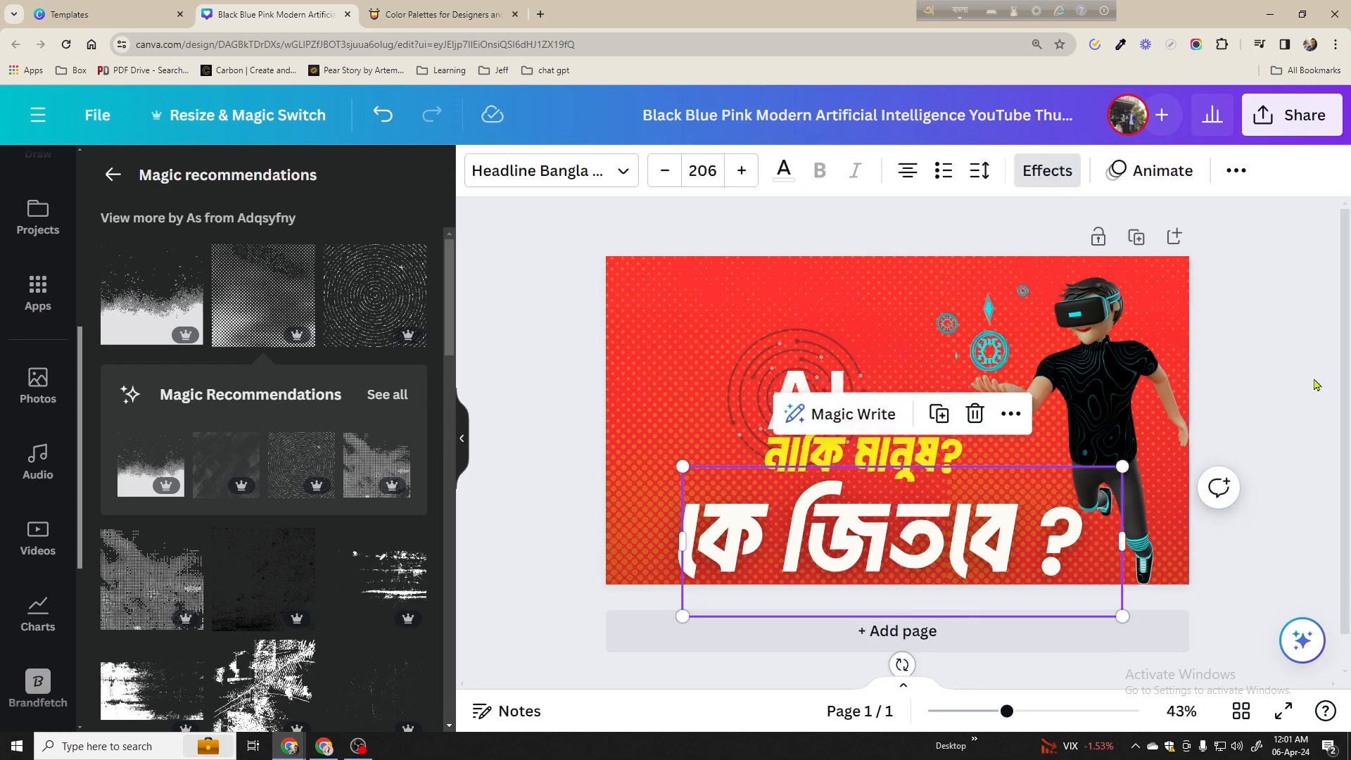
left_click(1316, 385)
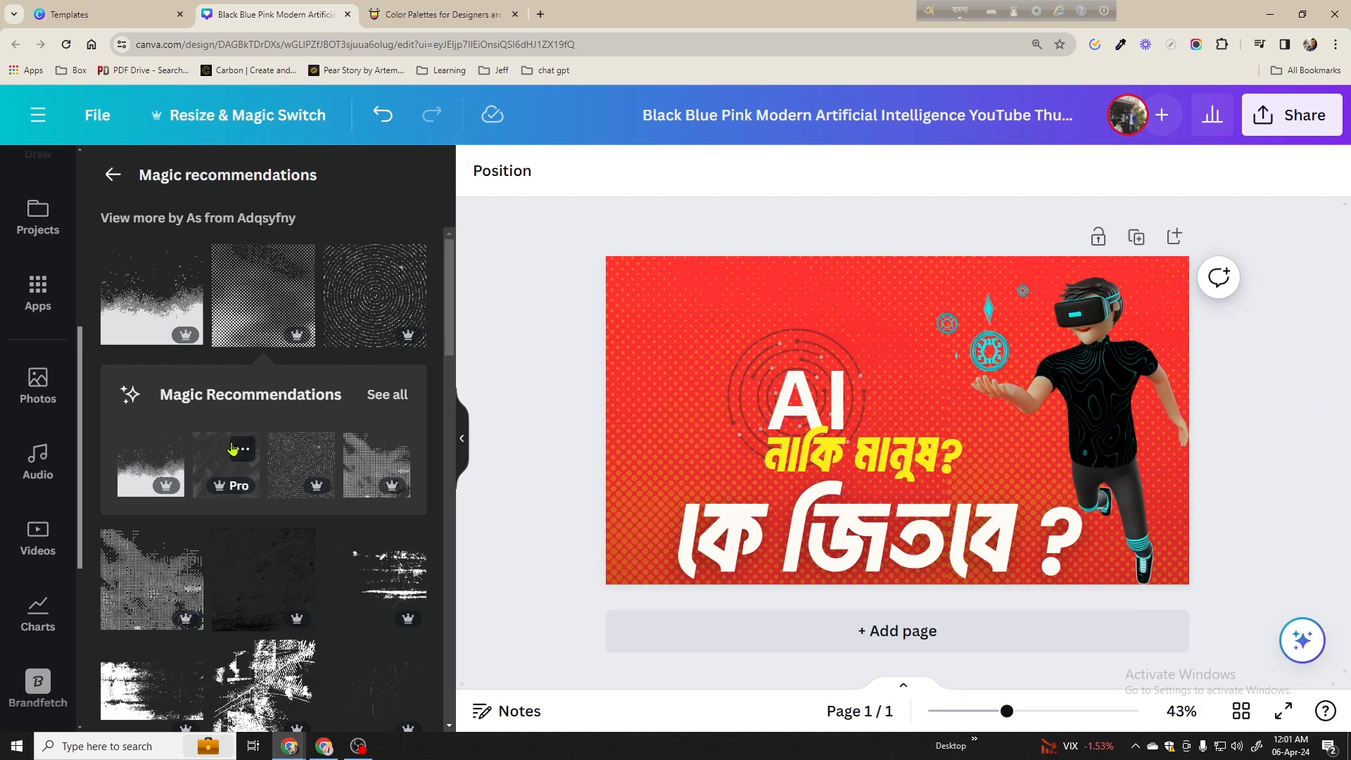
Insert the uploaded portrait photo of the smiling man and move it to the thumbnail's lower-right corner
scroll(216, 436, "down", 10)
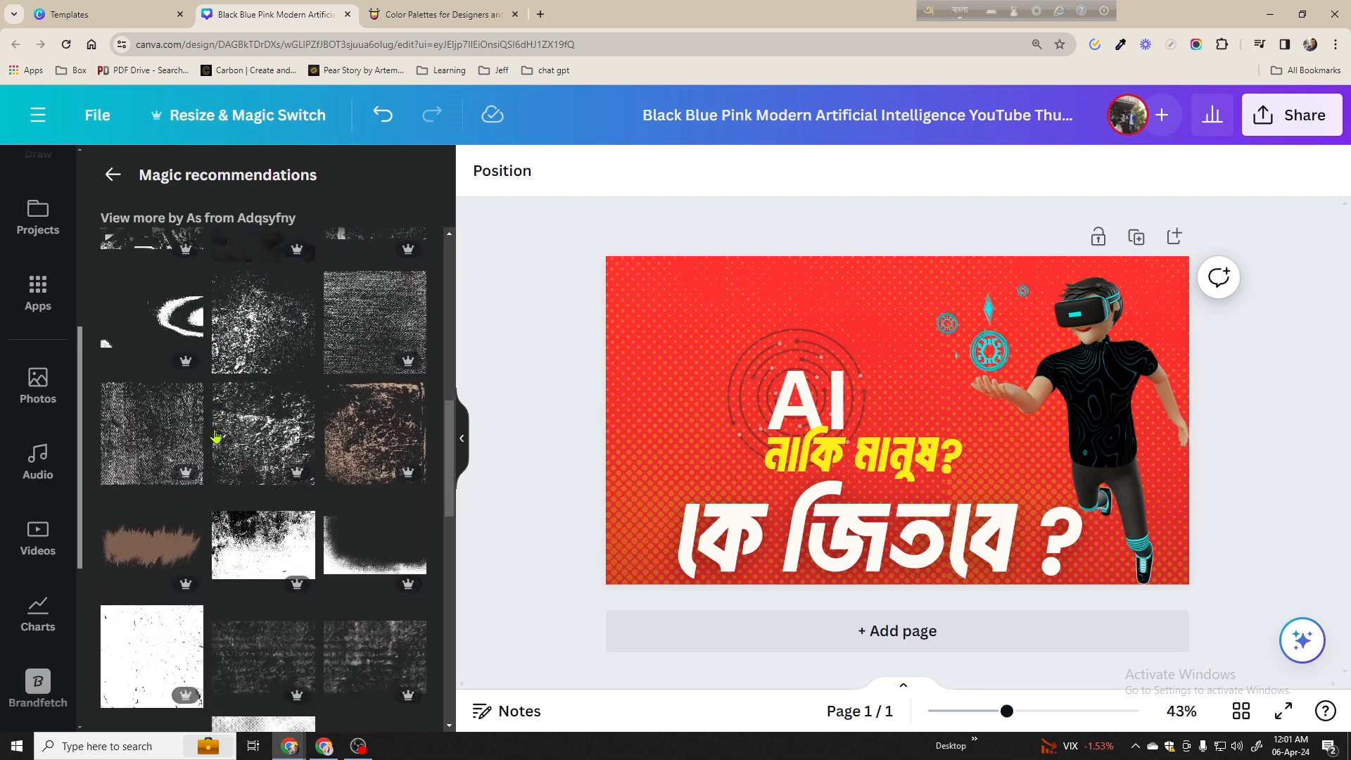
scroll(215, 436, "down", 1)
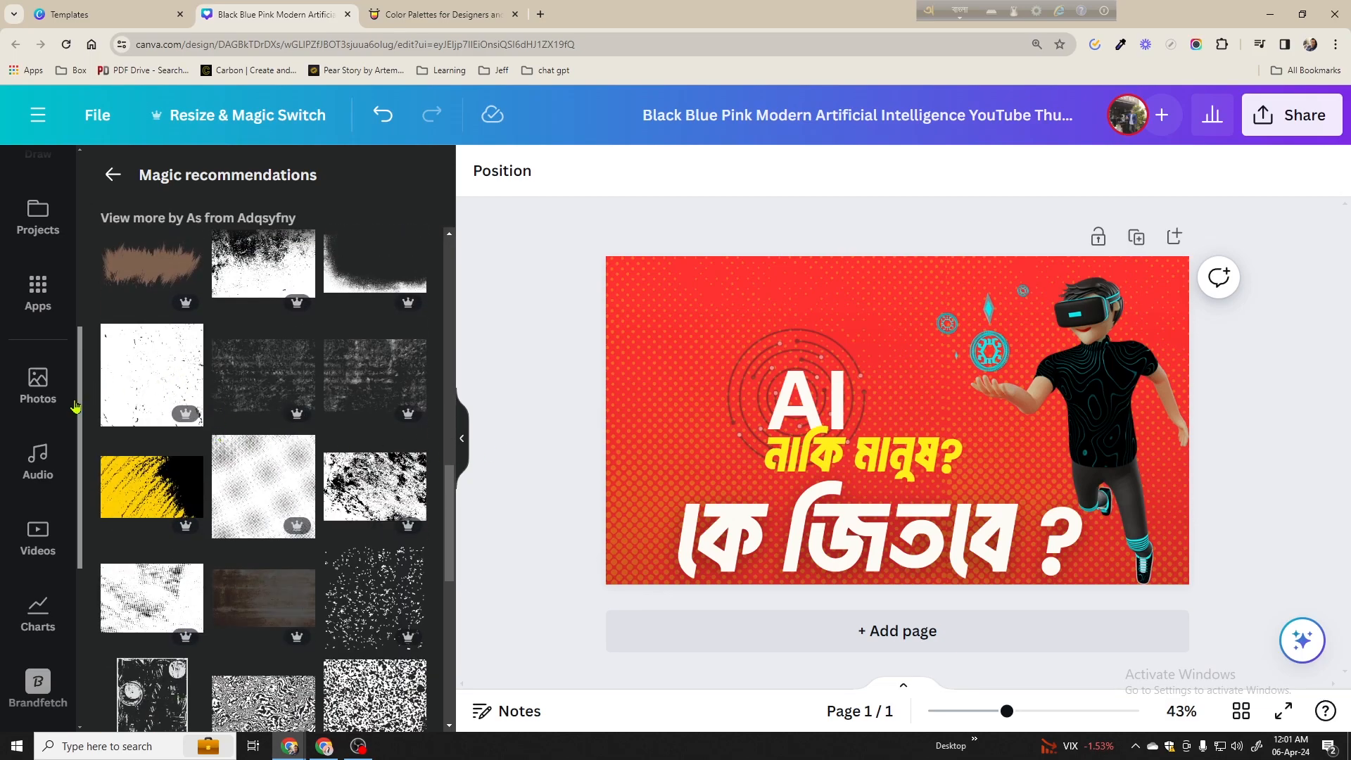
left_click(51, 382)
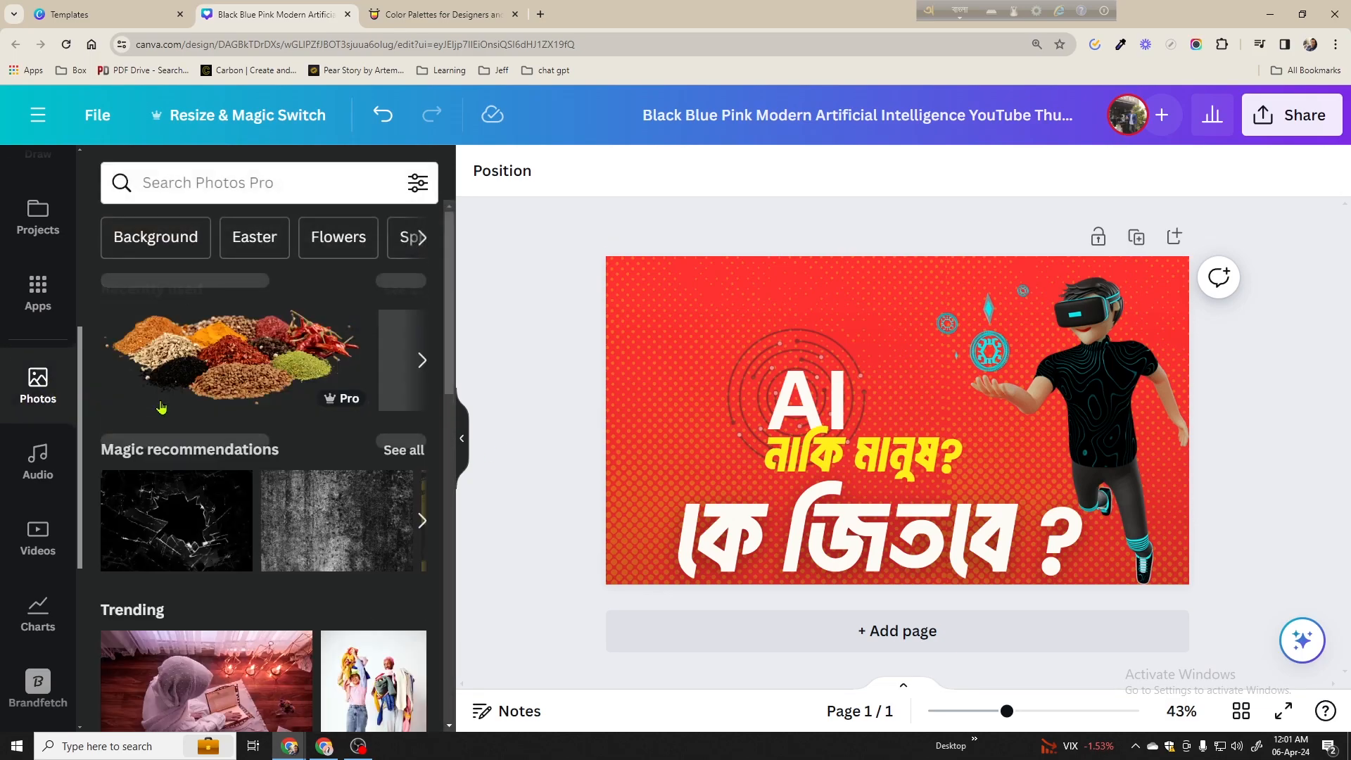
scroll(292, 420, "down", 4)
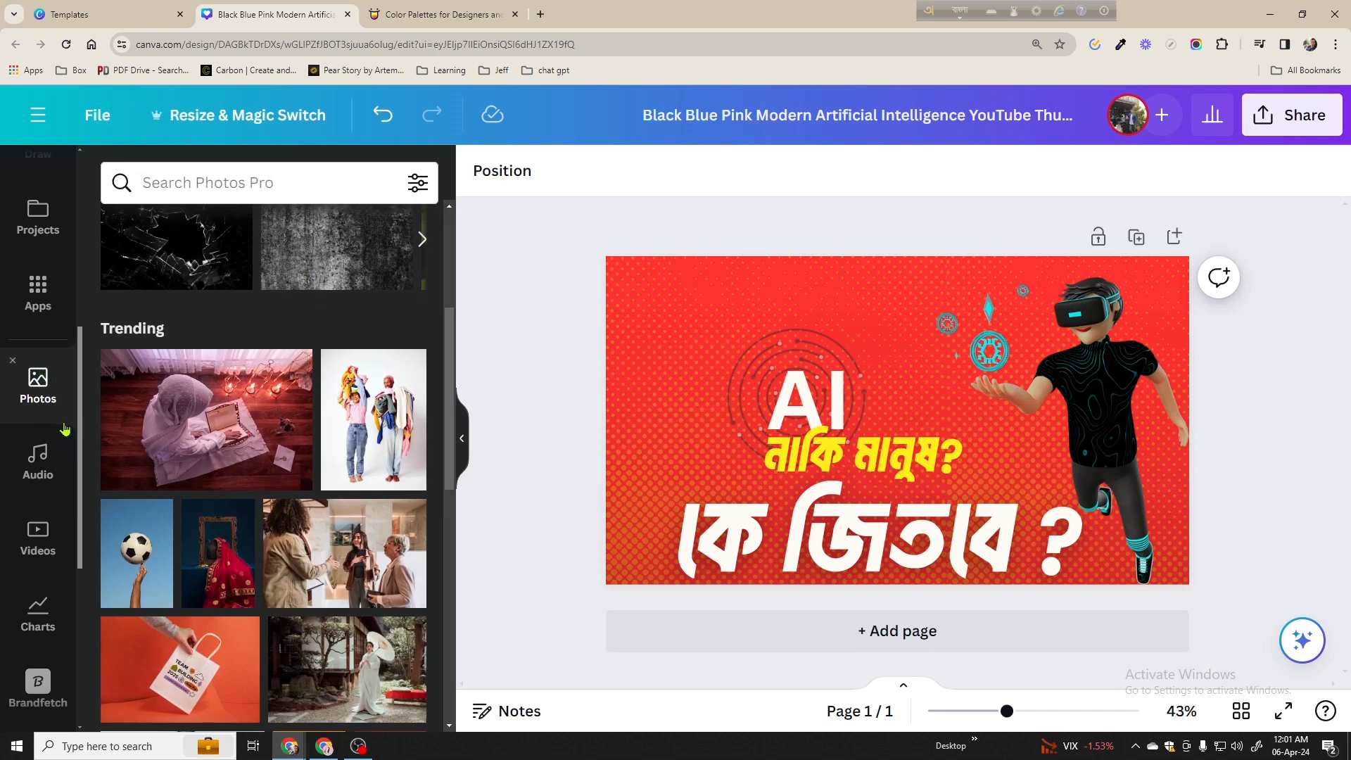
scroll(64, 428, "down", 5)
scroll(51, 383, "up", 10)
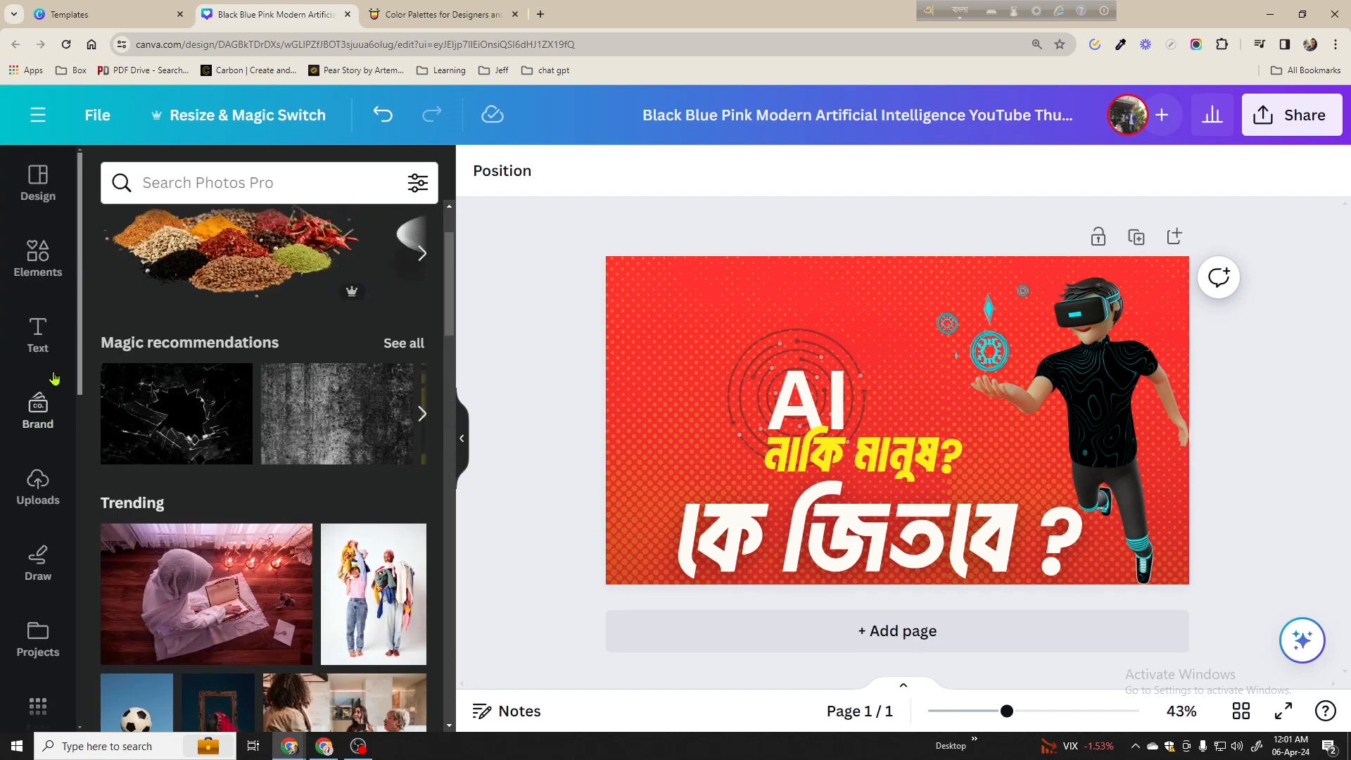
left_click(49, 492)
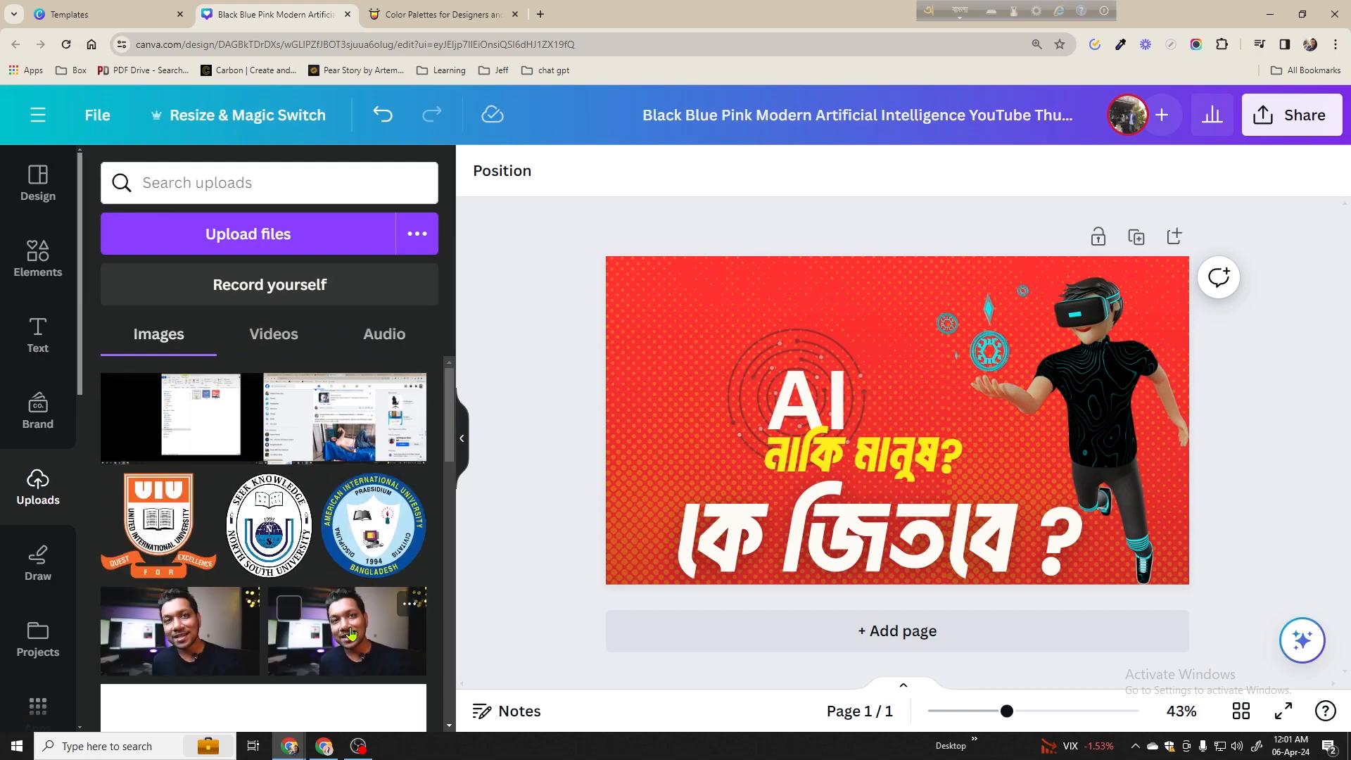
left_click(352, 633)
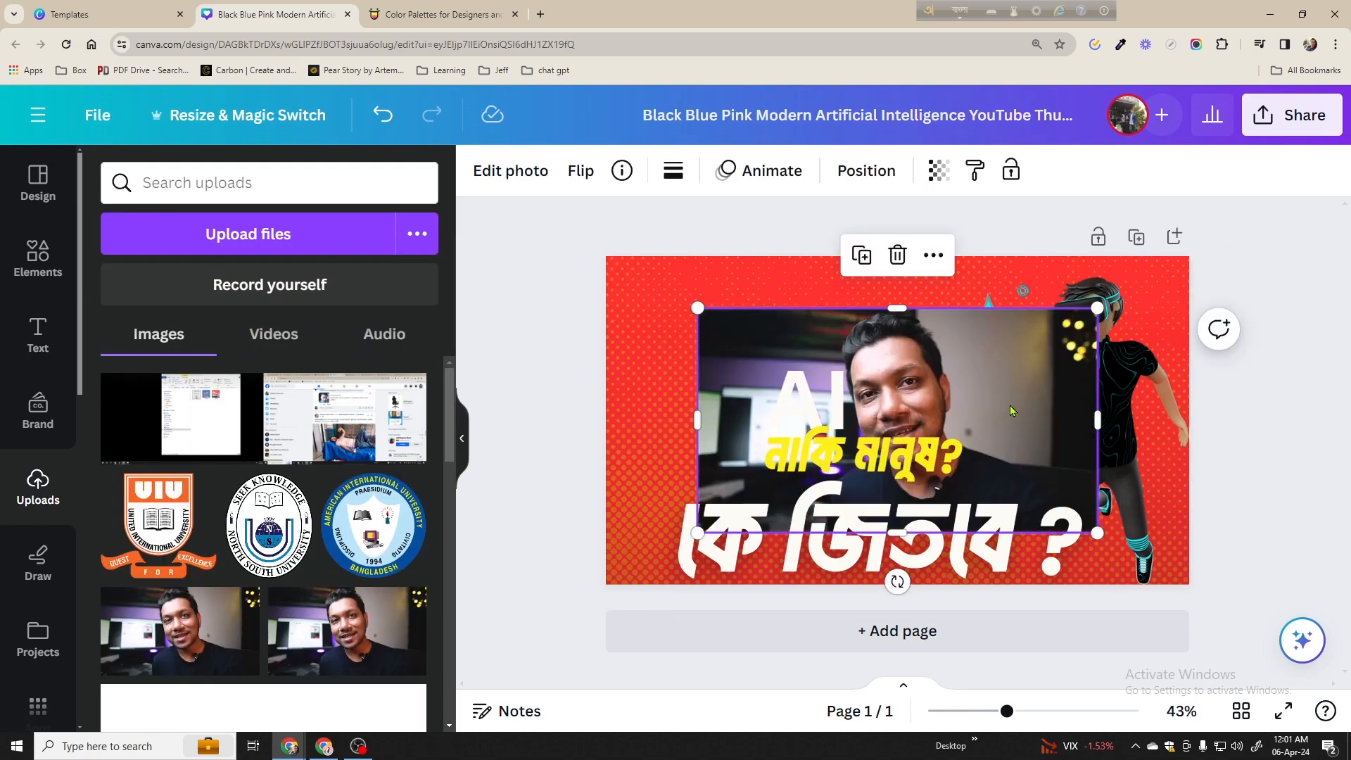
left_click_drag(983, 402, 1139, 577)
Try moving the VR character left over the "AI" text, and undo the move
left_click(1122, 387)
left_click_drag(1121, 388, 791, 381)
key("ctrl+z")
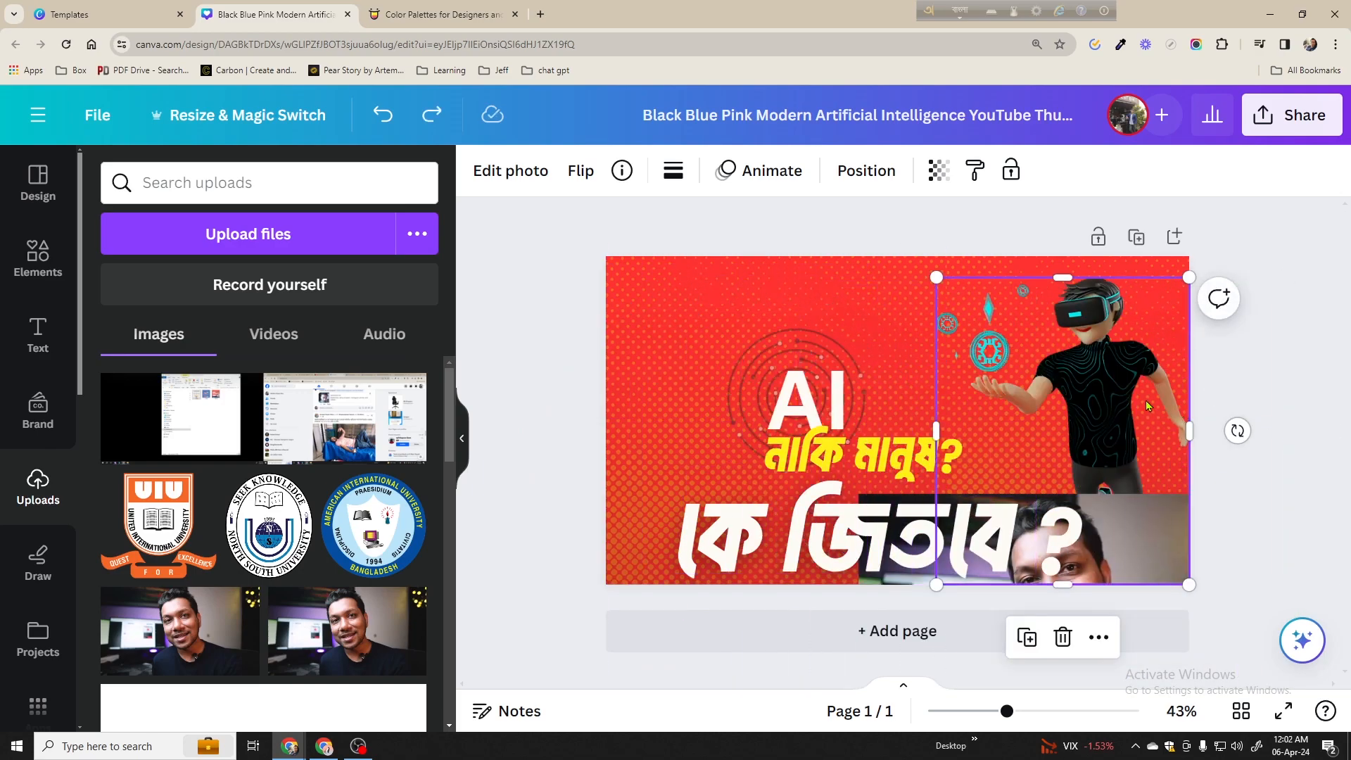
Undo the portrait photo's last placement, place it again in the thumbnail's lower-right area, and move the VR character to the left side
key("ctrl+z")
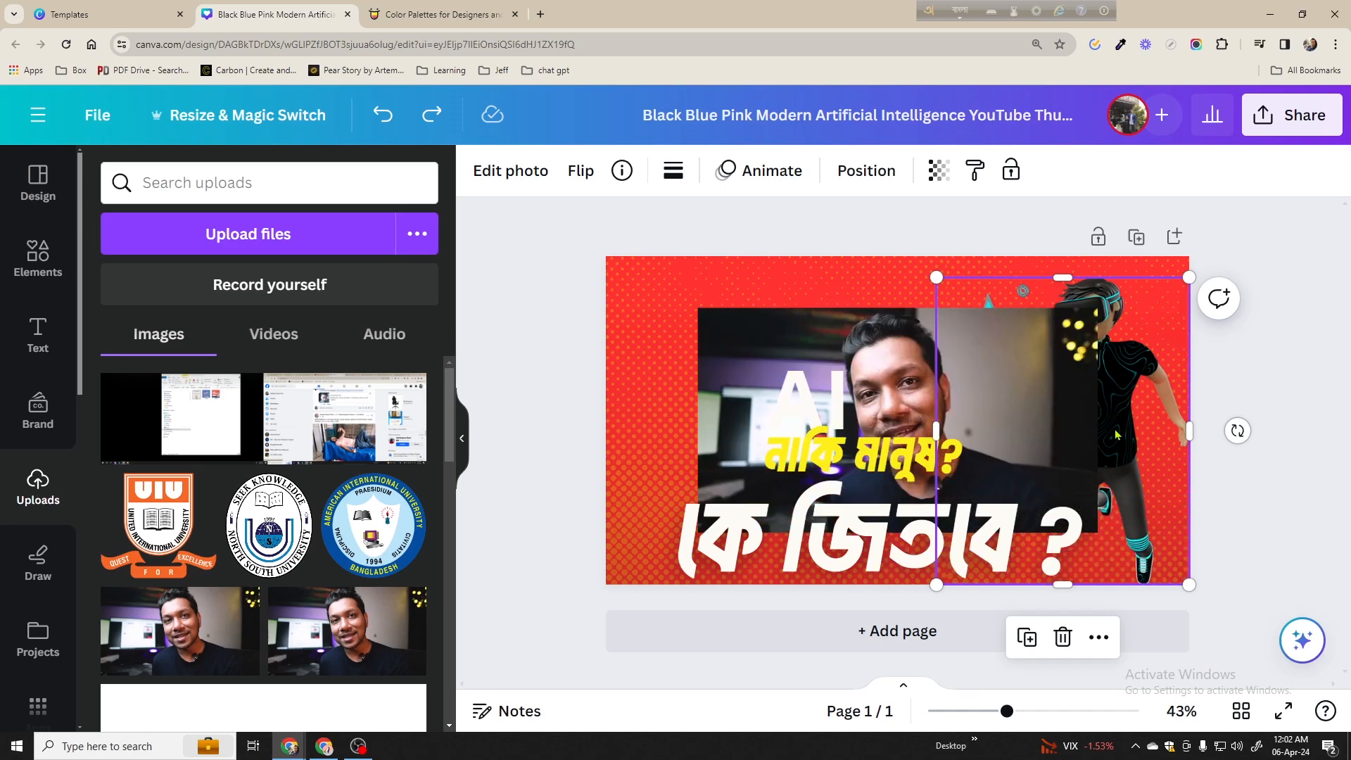
left_click_drag(889, 423, 1074, 396)
left_click_drag(1088, 343, 710, 353)
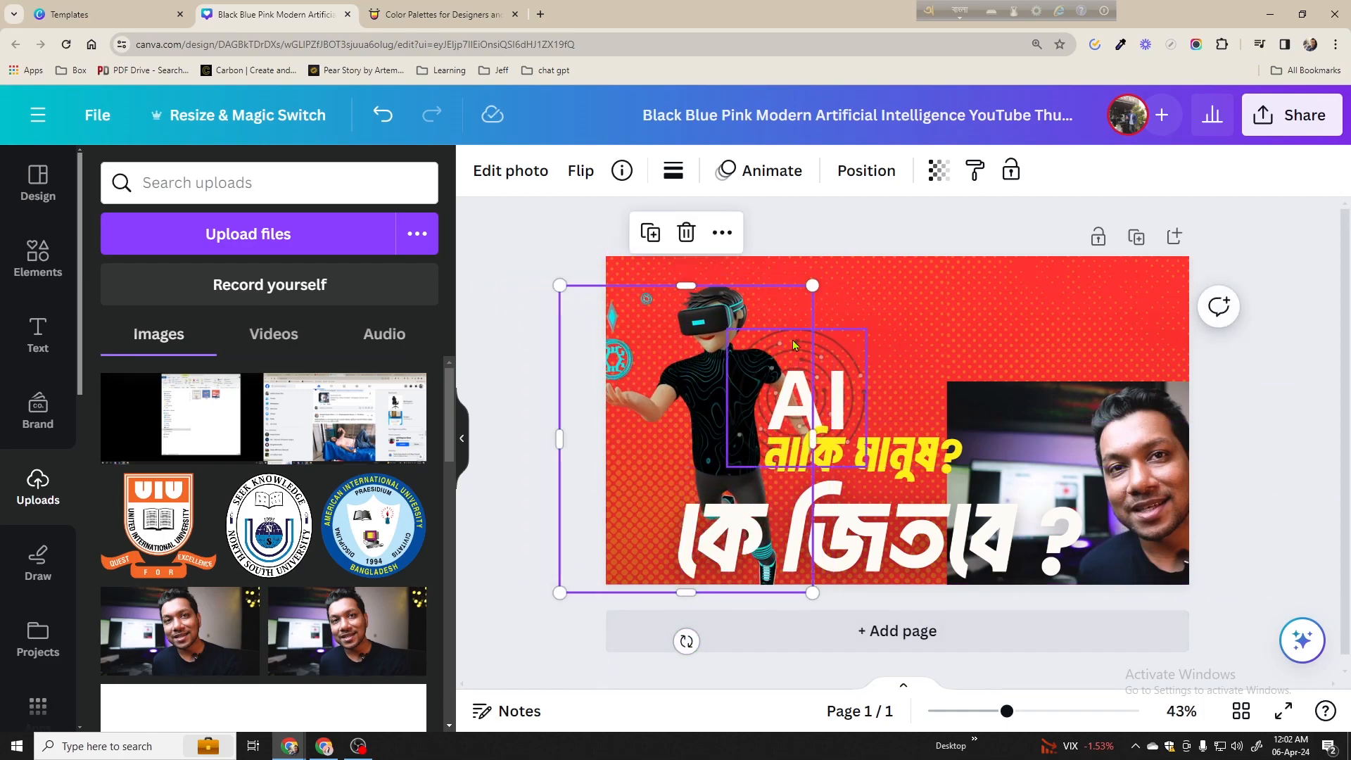
Flip the VR character horizontally and shift it slightly right so it stands at the thumbnail's left edge
left_click(581, 171)
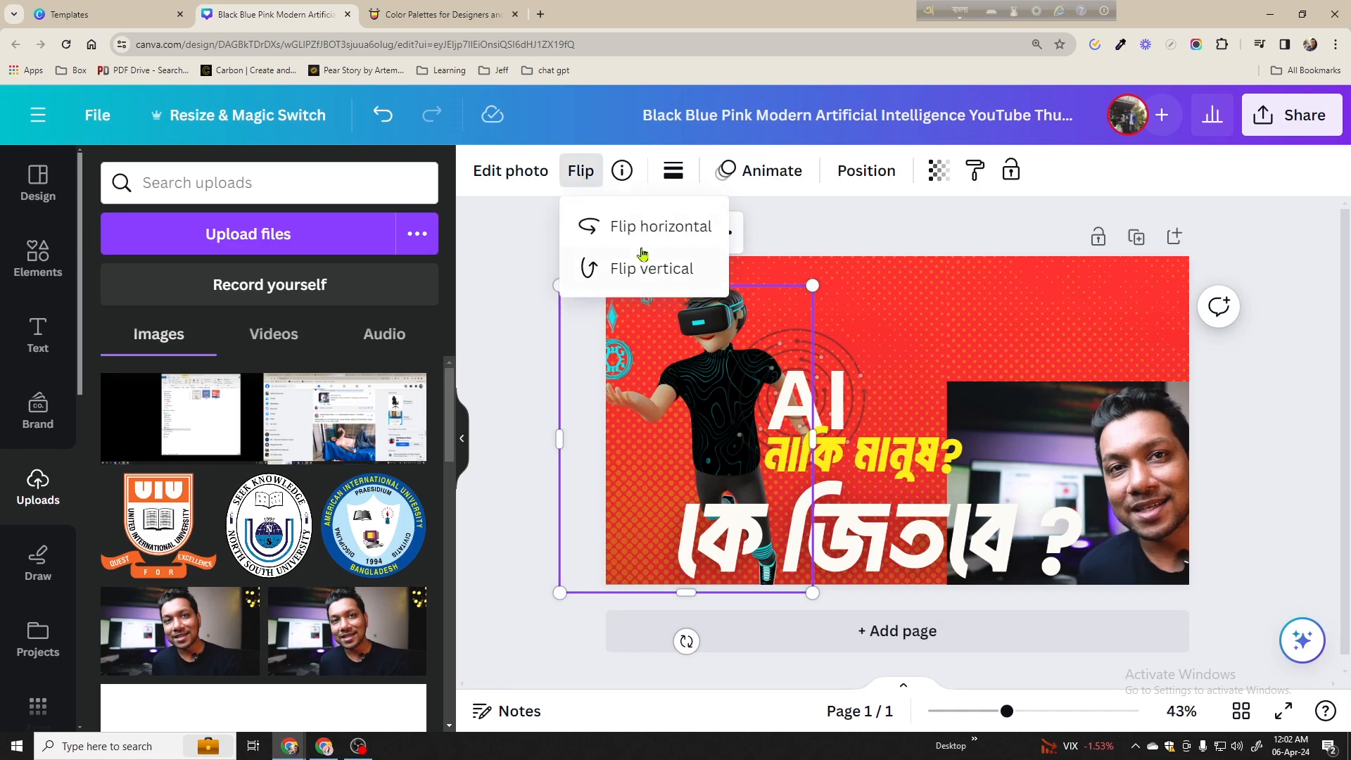
left_click(652, 270)
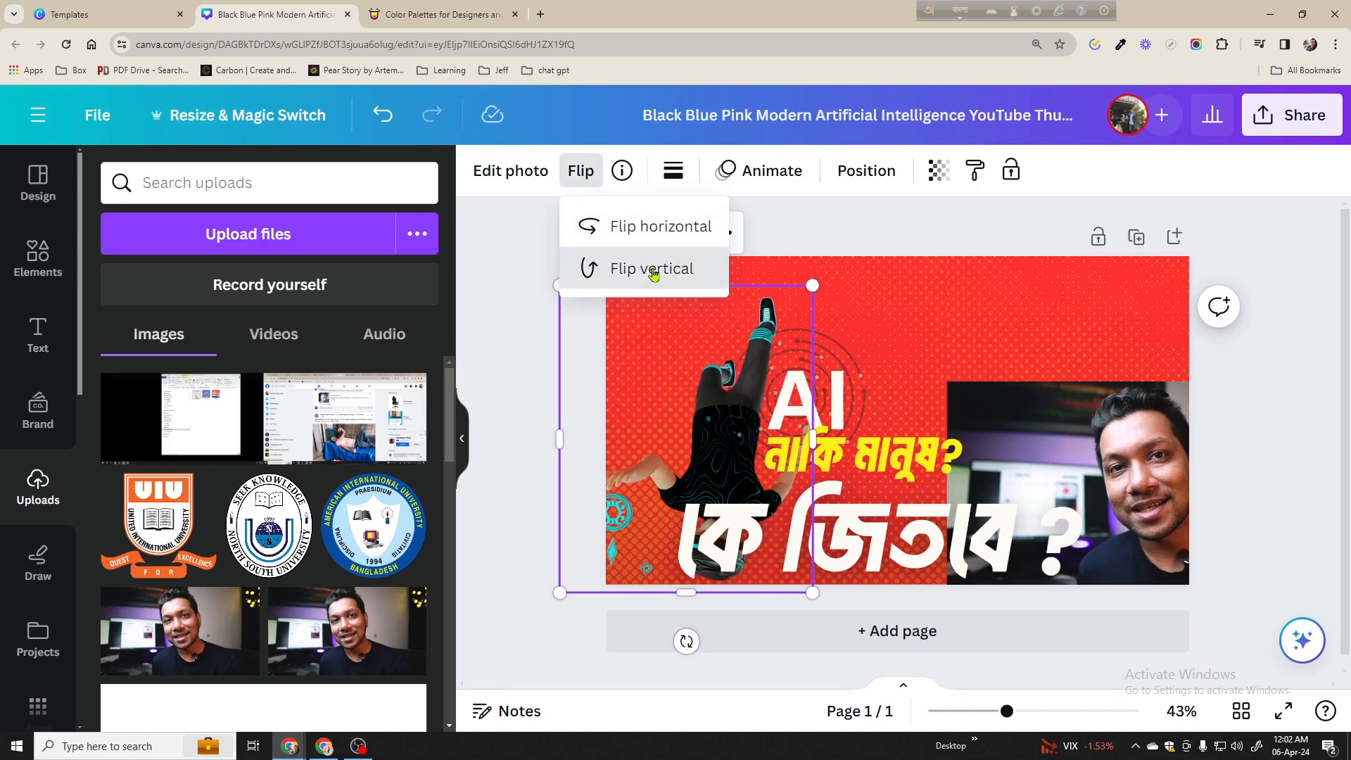
left_click(654, 273)
left_click(649, 235)
left_click_drag(697, 381, 739, 381)
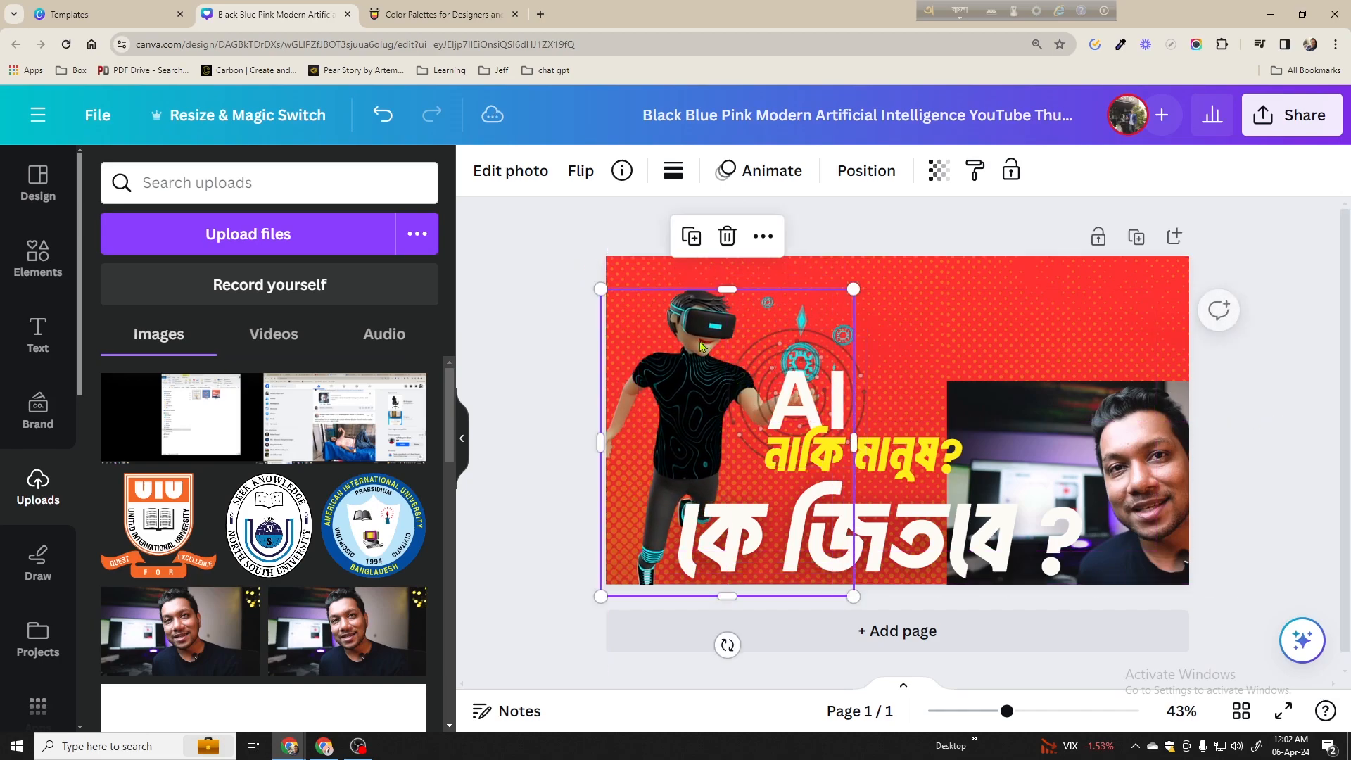
Move the portrait photo up in the thumbnail's right half and remove its background with BG Remover
left_click(872, 450)
left_click_drag(1130, 430, 1005, 335)
left_click_drag(1068, 395, 1087, 372)
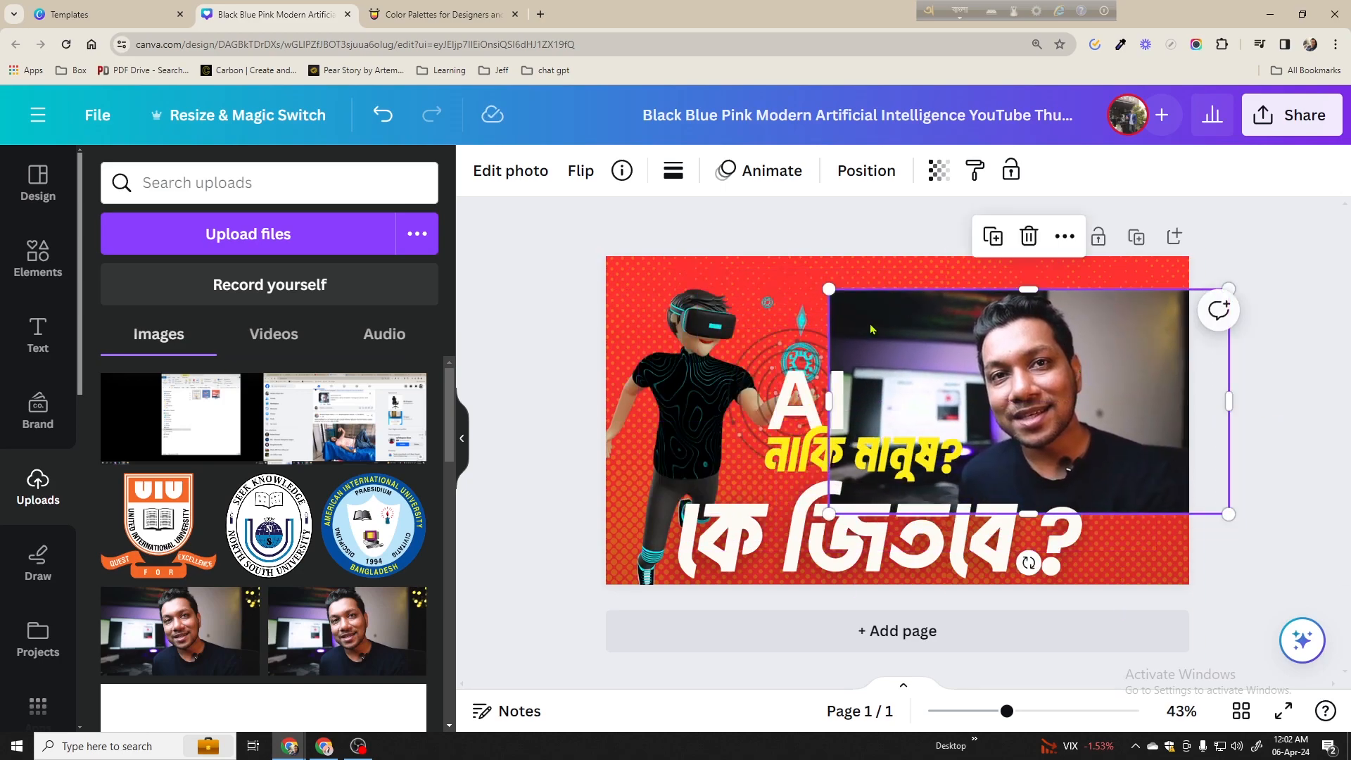
left_click(534, 178)
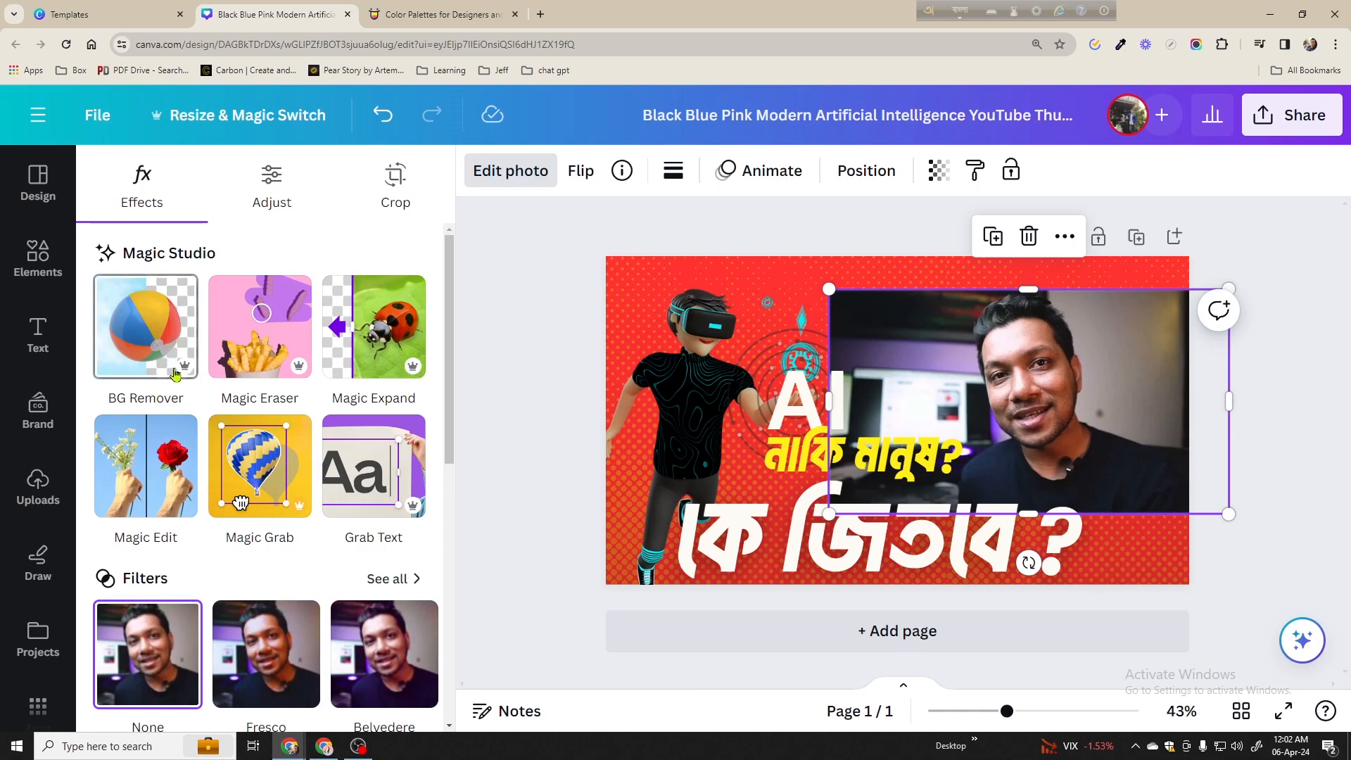
left_click(171, 344)
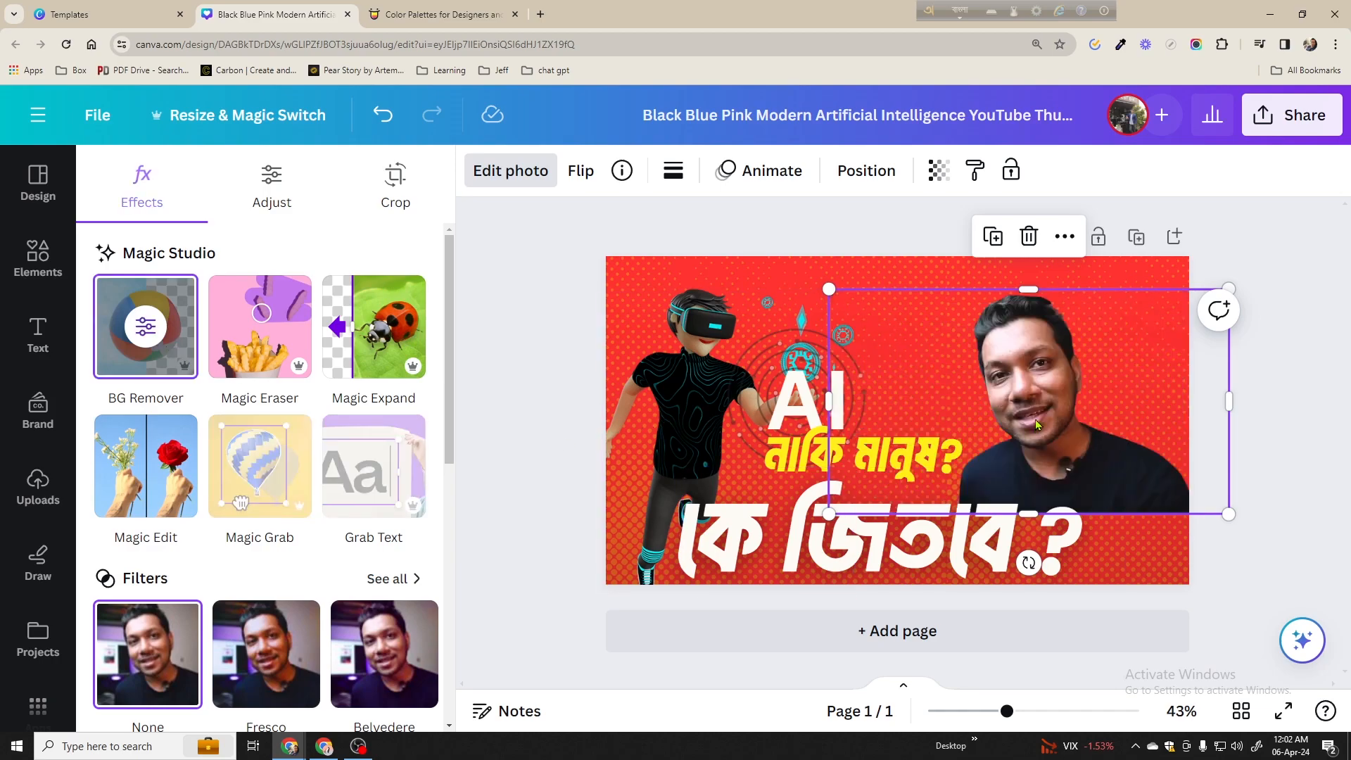
Resize the portrait cutout and position it in the thumbnail's lower-right corner, with its base on the bottom edge
left_click_drag(1037, 418, 1067, 476)
left_click_drag(1258, 360, 1227, 378)
mouse_move(1079, 435)
left_mouse_down()
mouse_move(1065, 435)
mouse_move(1087, 398)
mouse_move(1083, 437)
left_mouse_up()
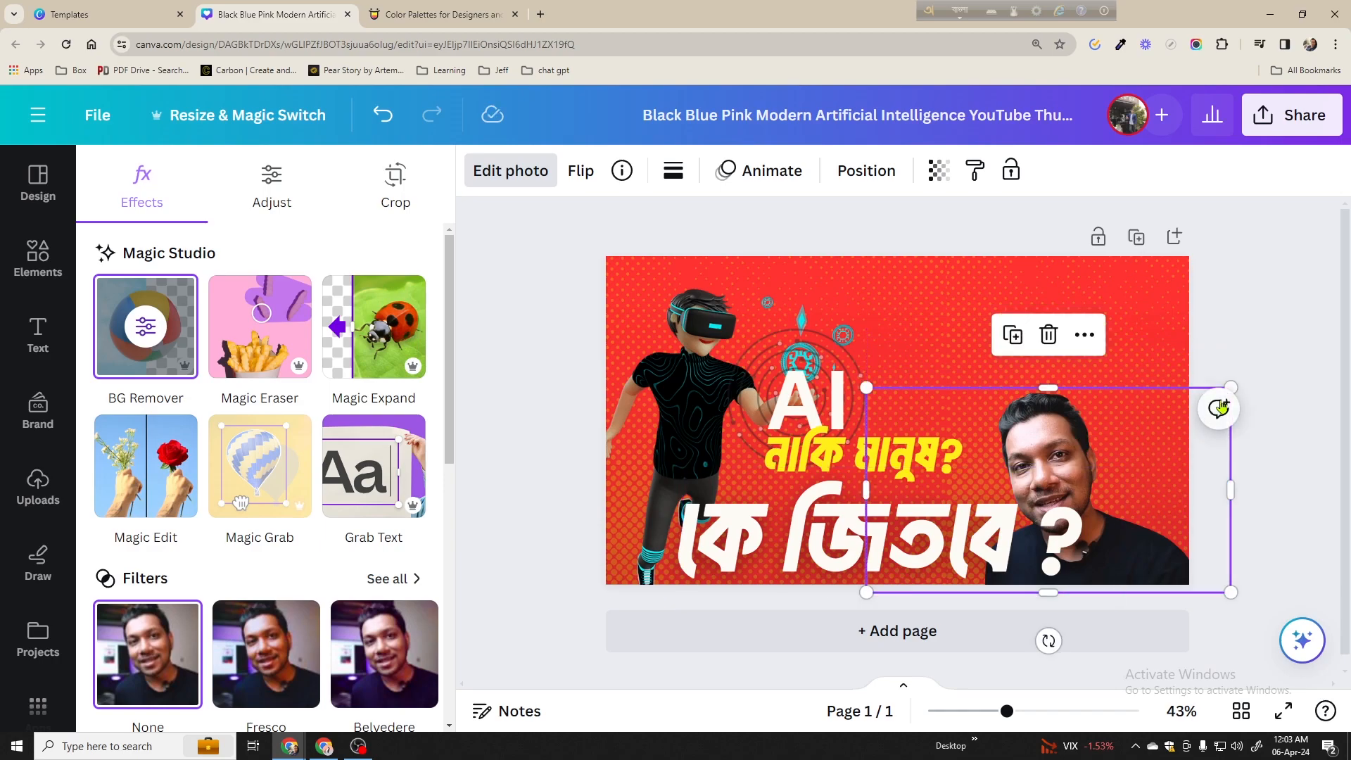
mouse_move(1230, 386)
left_mouse_down()
mouse_move(1191, 410)
mouse_move(1347, 323)
mouse_move(1189, 380)
mouse_move(1247, 378)
left_mouse_up()
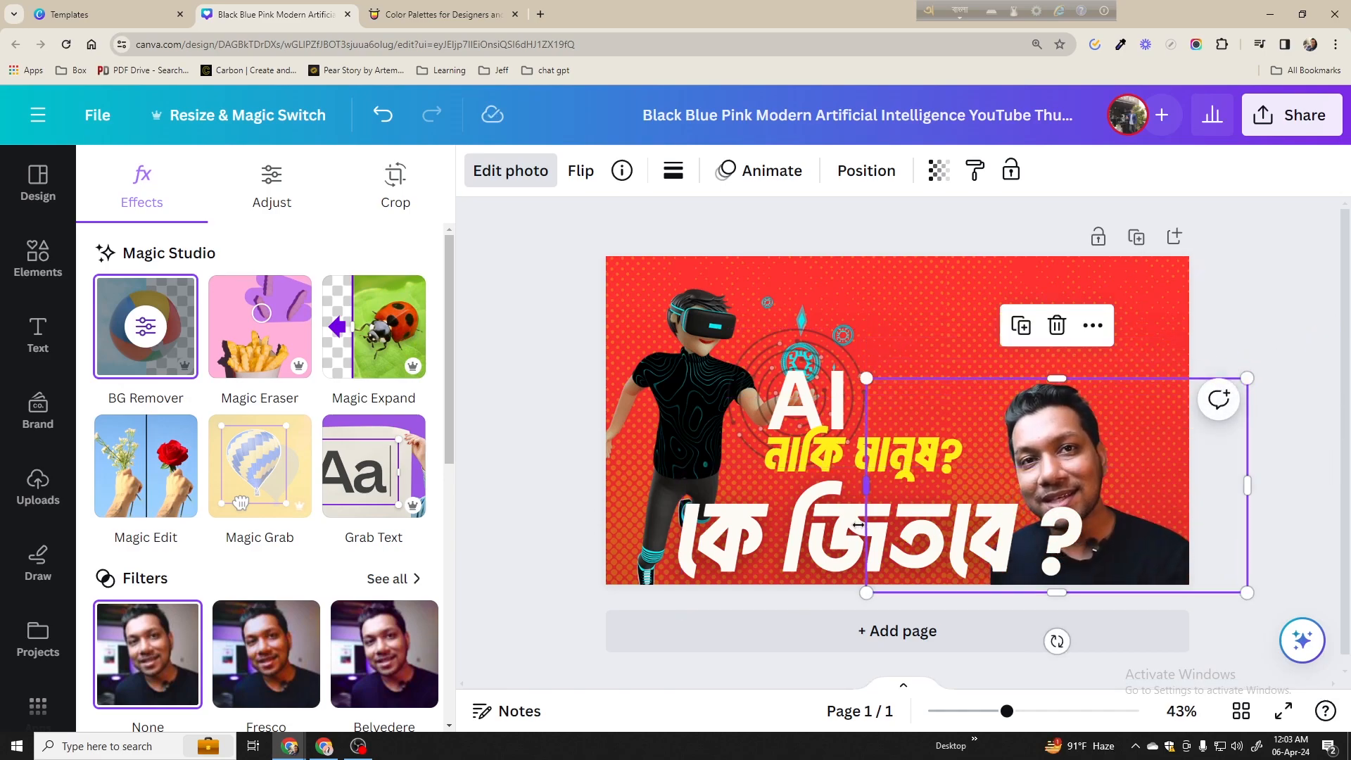
left_click_drag(1047, 421, 1059, 413)
left_click_drag(1259, 368, 1323, 359)
left_click_drag(1107, 476, 1086, 475)
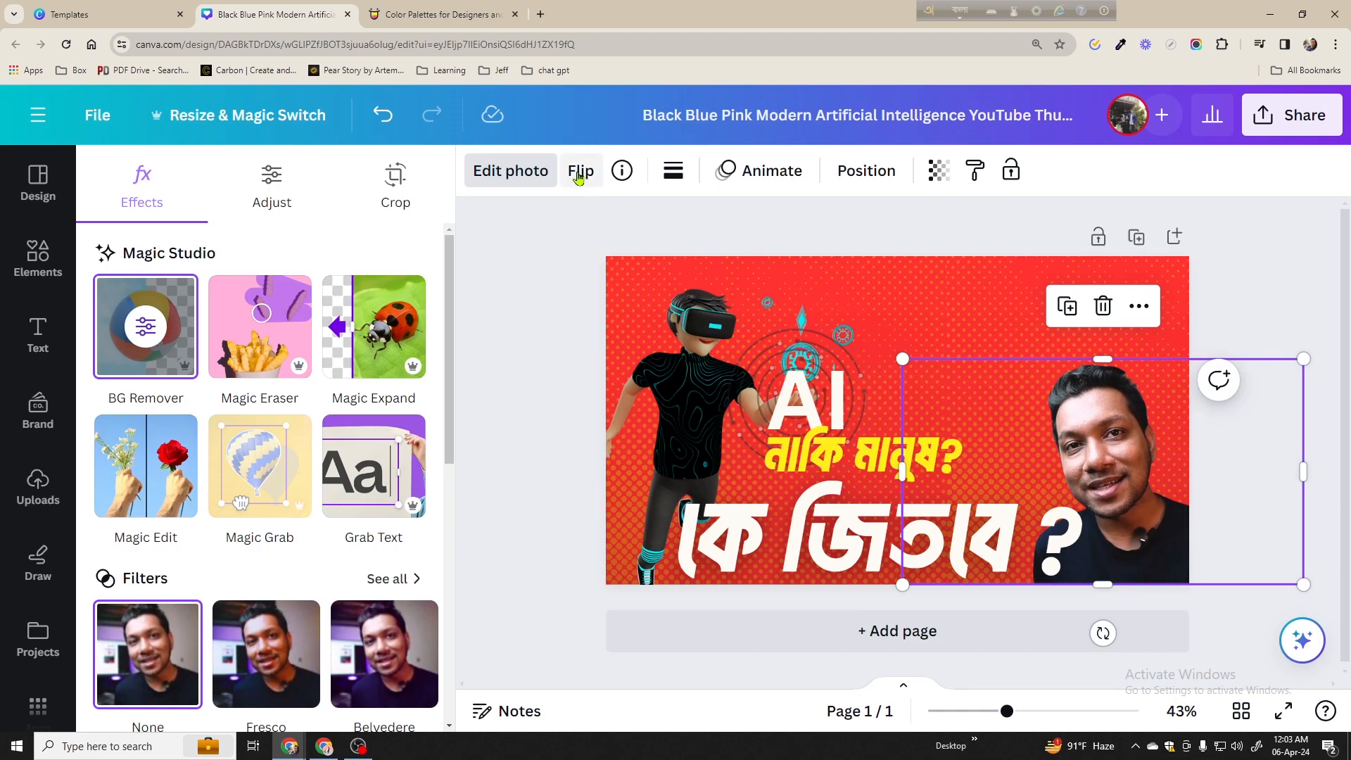
Set the portrait's sharpness to about 53 and adjust its clarity
left_click(506, 181)
left_click(510, 176)
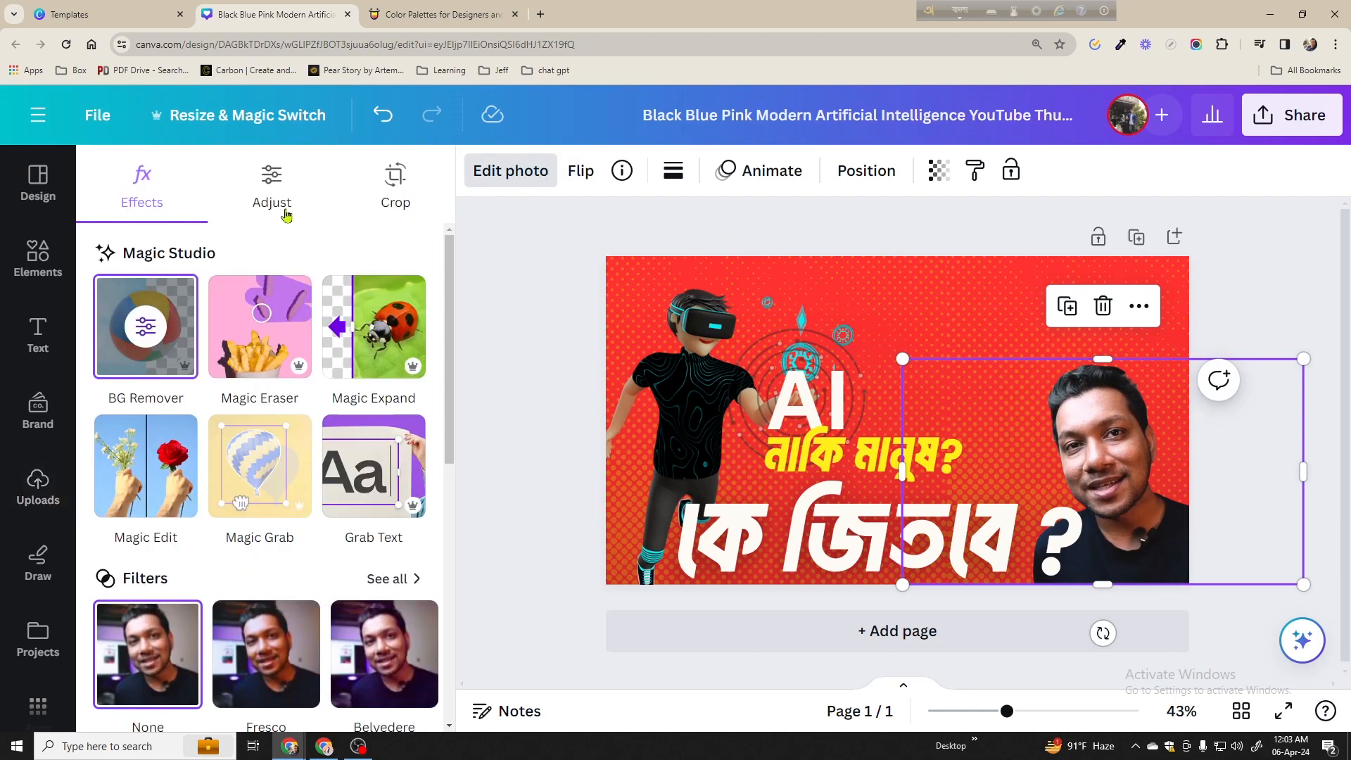
left_click(267, 188)
scroll(270, 380, "down", 10)
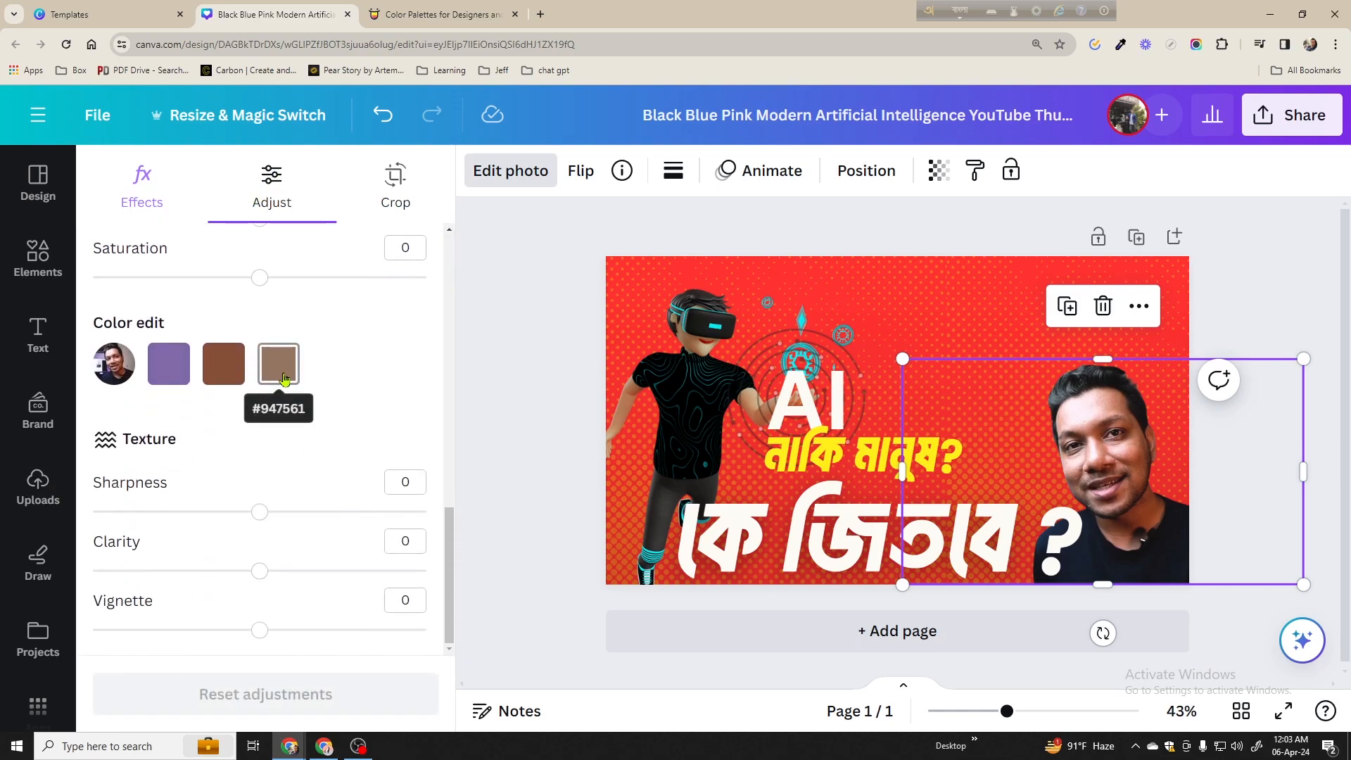
left_click_drag(274, 520, 338, 523)
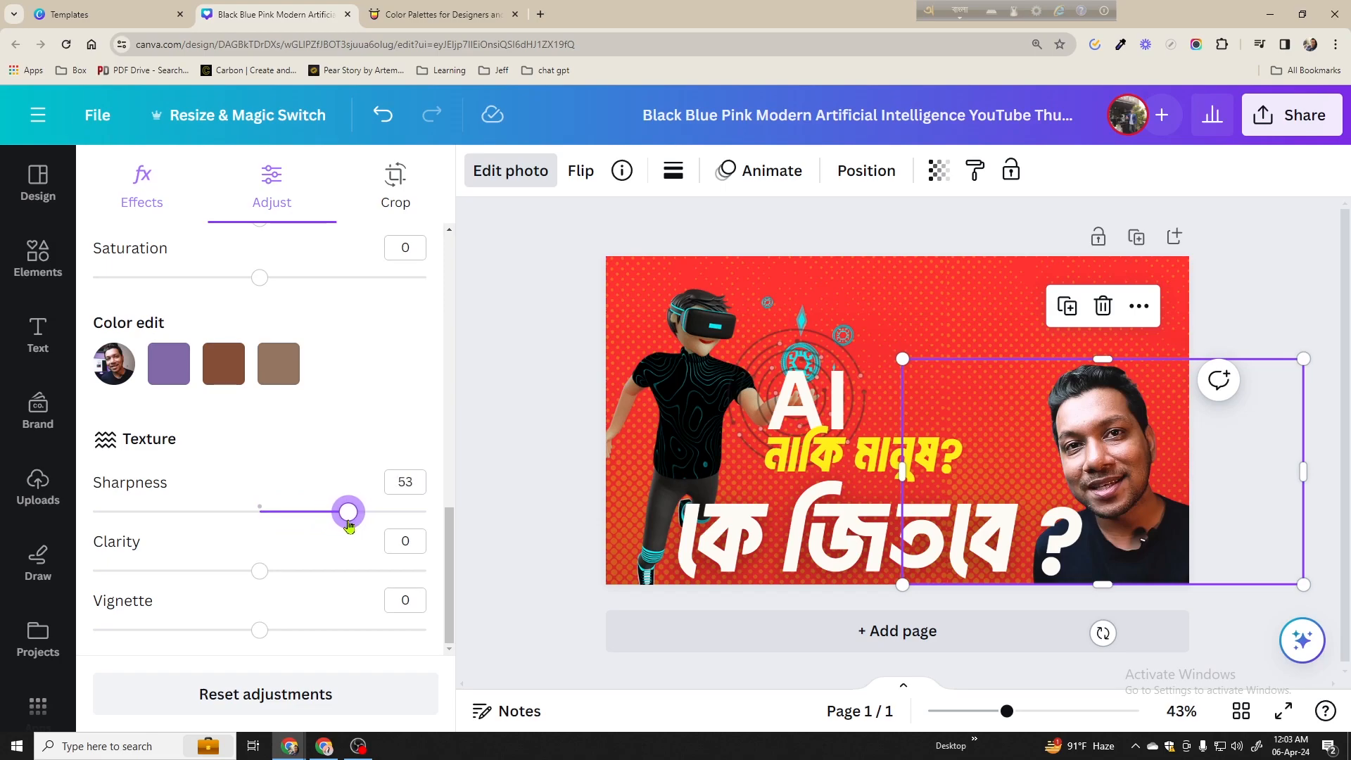
left_click_drag(283, 575, 221, 579)
left_click_drag(140, 573, 151, 567)
Adjust the portrait's light with brightness 16, contrast -6, highlights 29, whites 26 and blacks 23
scroll(211, 458, "up", 8)
left_click_drag(260, 367, 285, 380)
left_click_drag(258, 428, 305, 500)
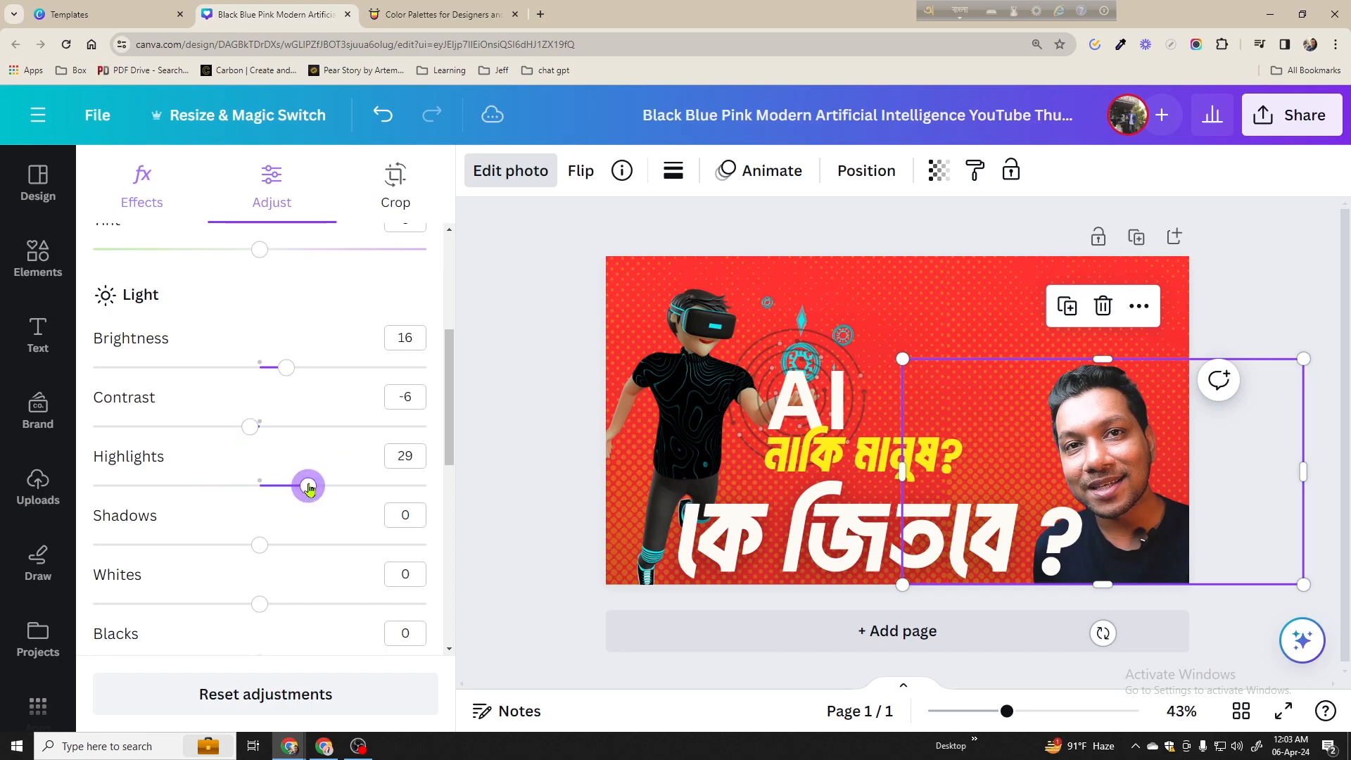
scroll(304, 368, "down", 4)
left_click_drag(269, 330, 298, 395)
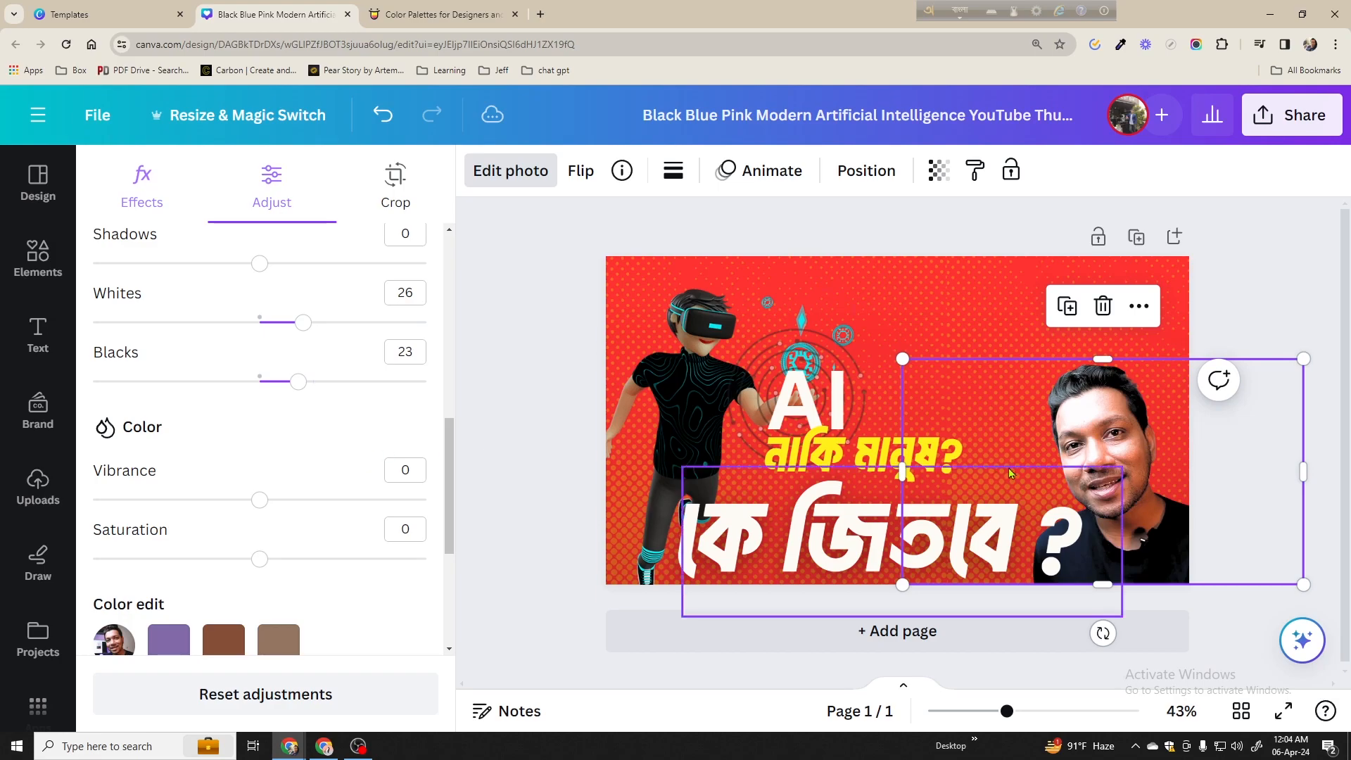
left_click(1211, 312)
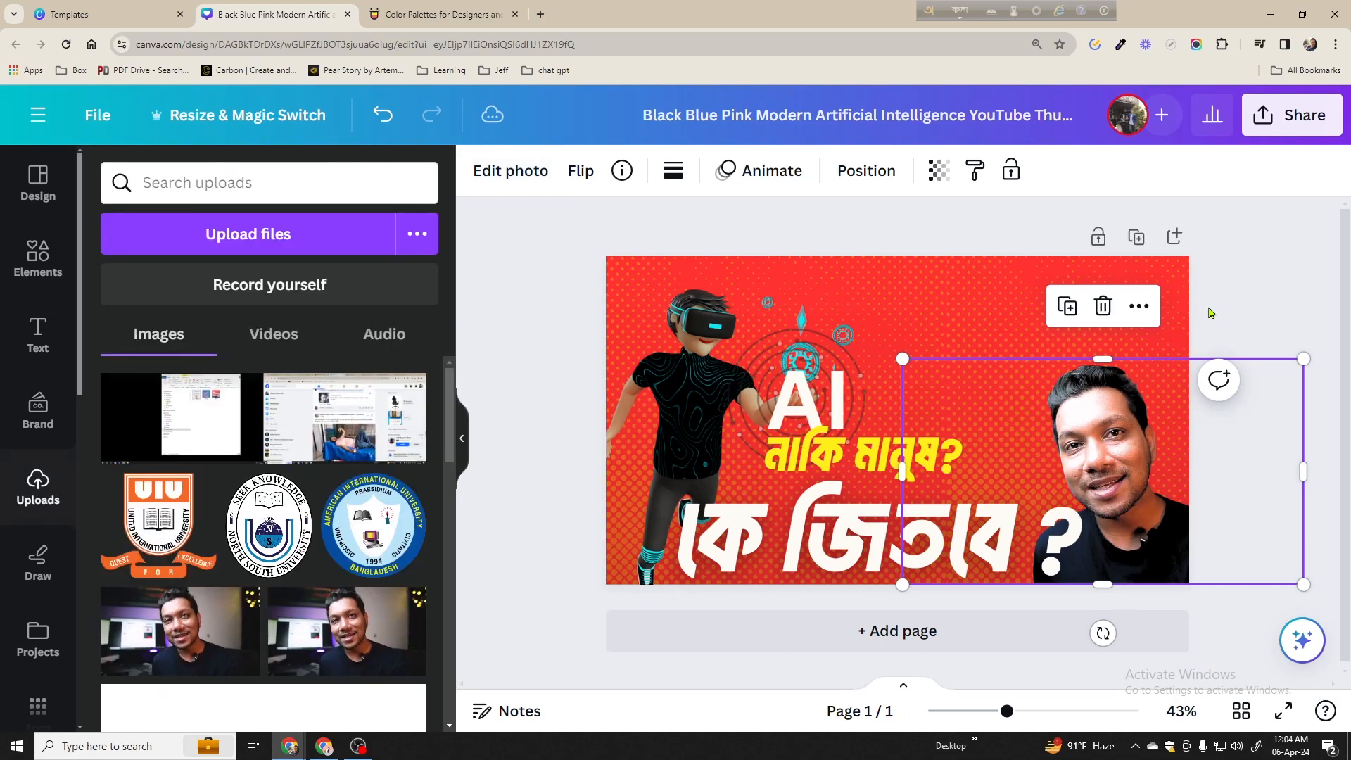
Nudge the yellow "নাকি মানুষ?" text slightly down
left_click(848, 451)
left_click_drag(848, 450, 840, 449)
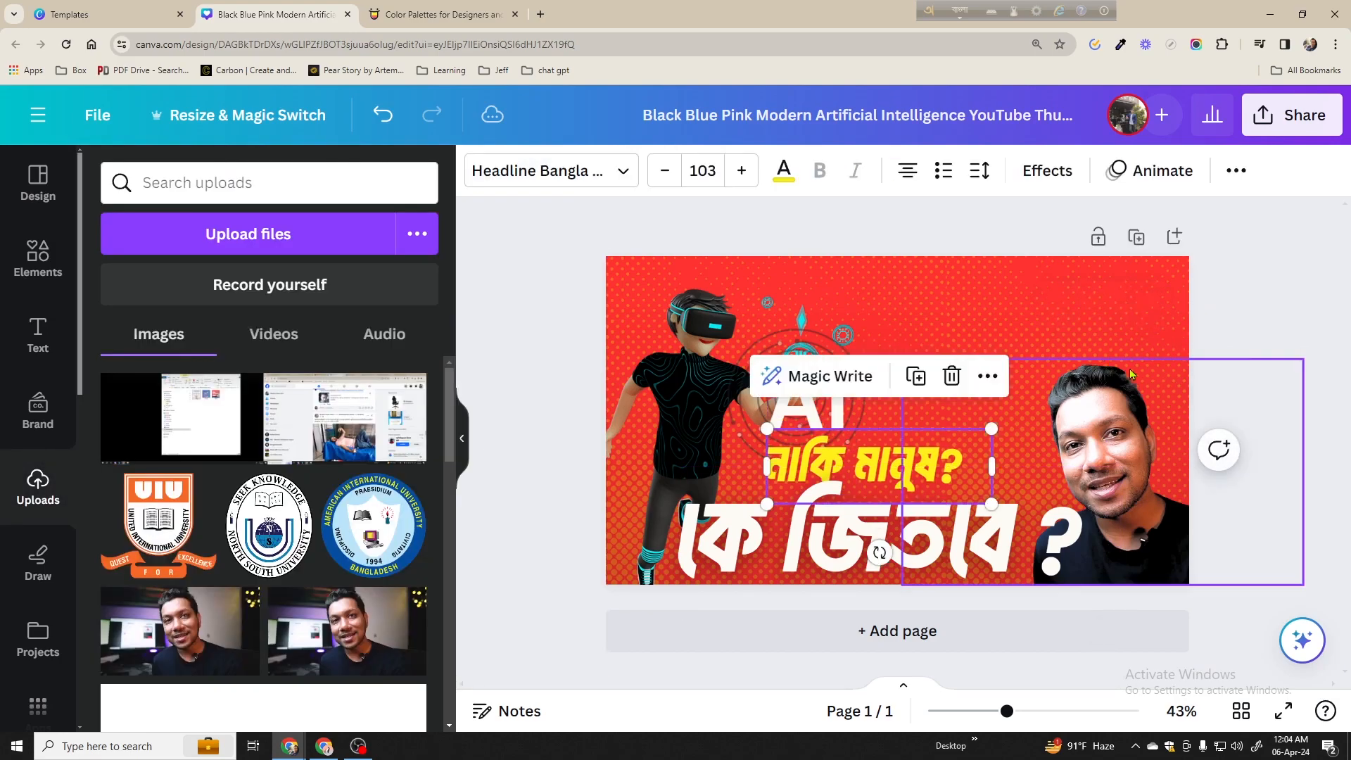
left_click(1261, 298)
Try the Glow and Drop shadow styles on the portrait cutout and apply the Outline style
left_click(1119, 494)
left_click(1050, 422)
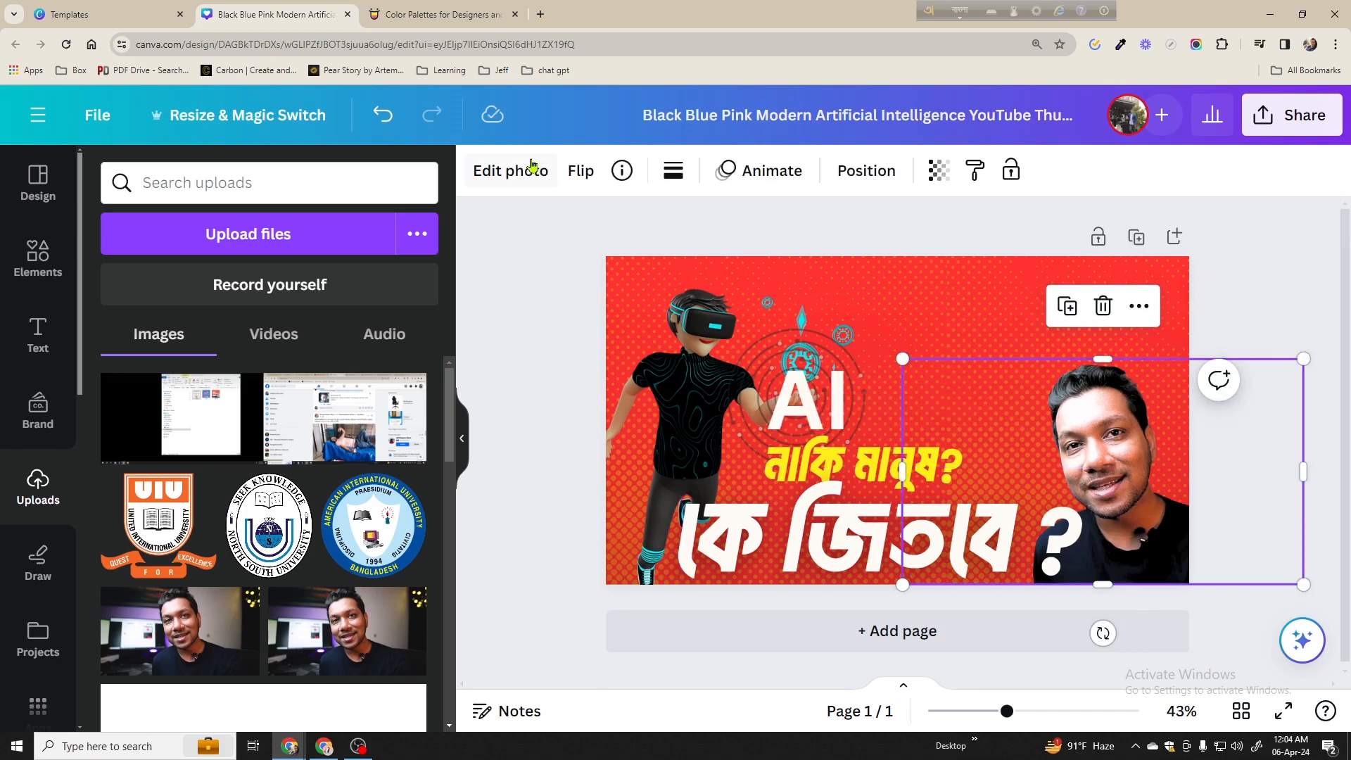
left_click(536, 169)
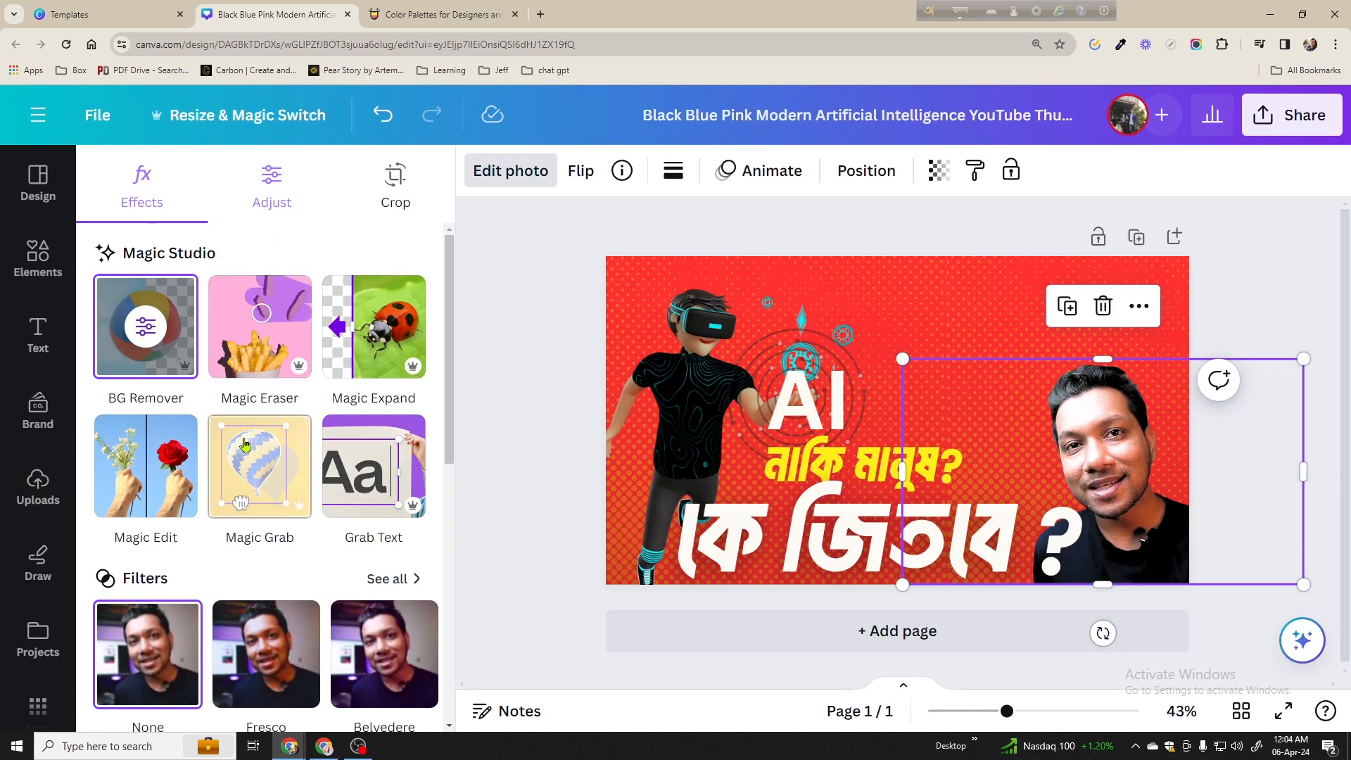
scroll(260, 463, "down", 2)
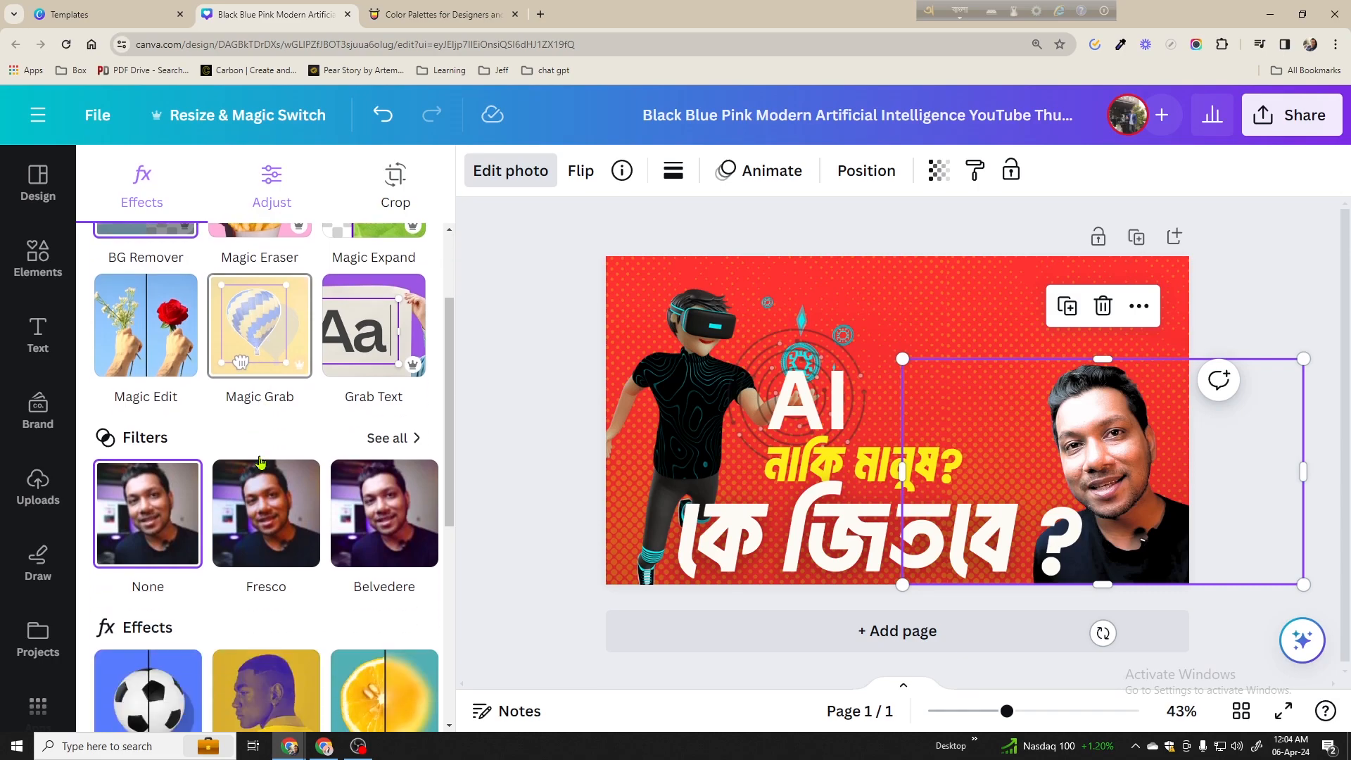
scroll(259, 281, "up", 2)
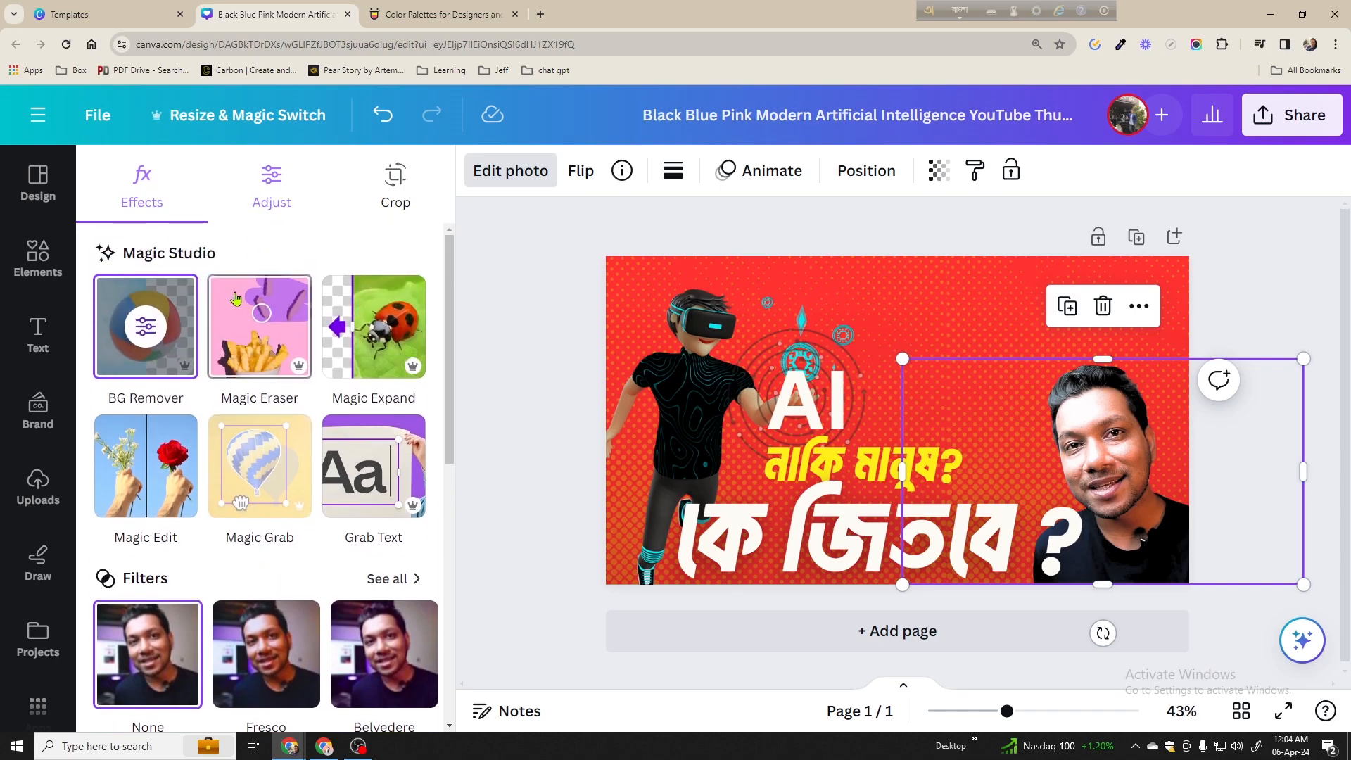
scroll(304, 514, "down", 5)
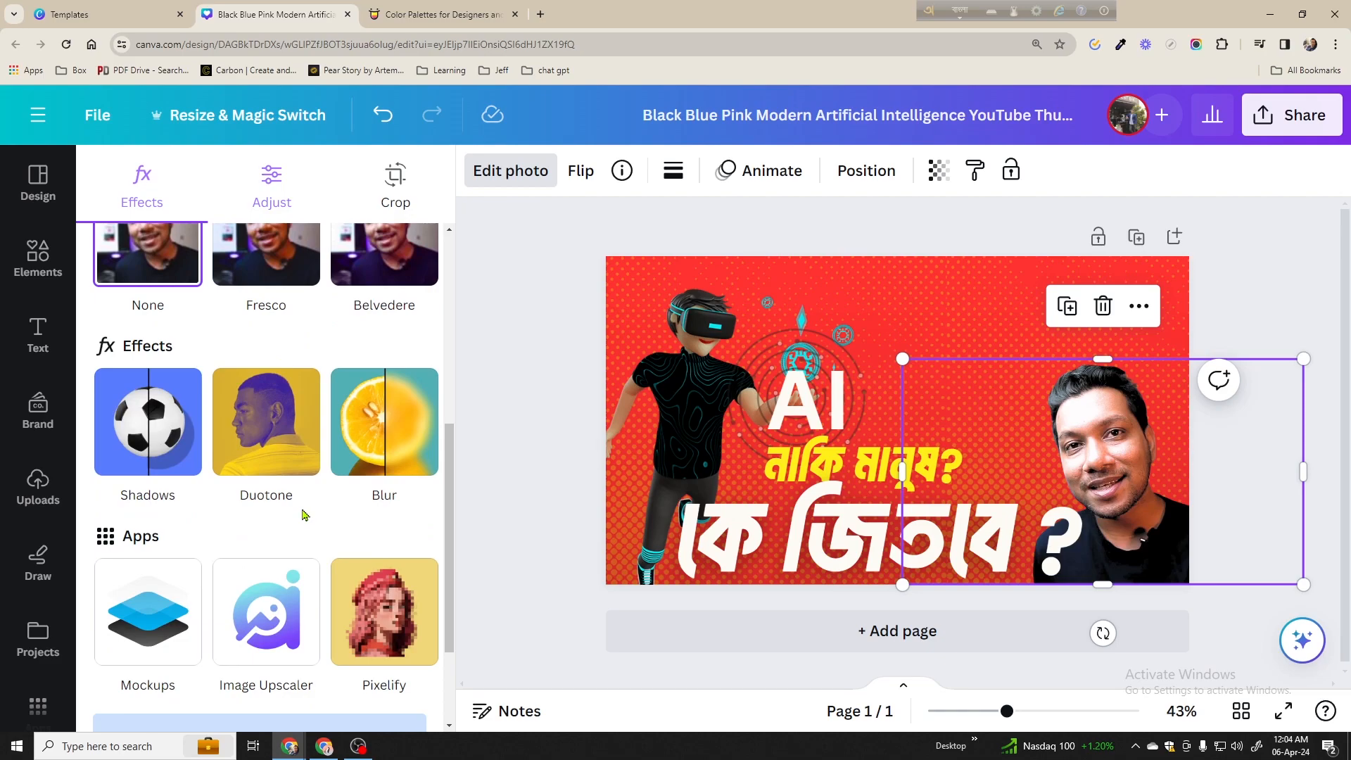
scroll(295, 532, "down", 2)
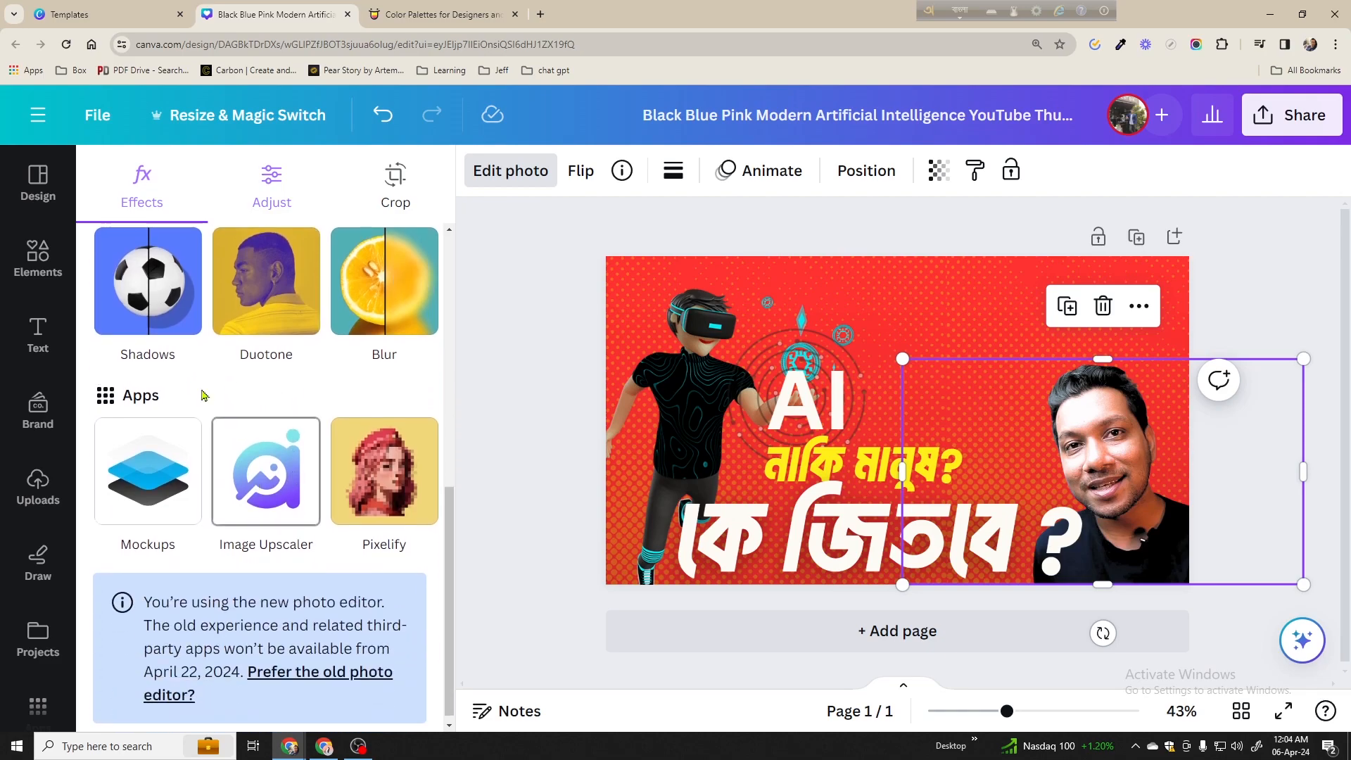
left_click(162, 310)
left_click(166, 447)
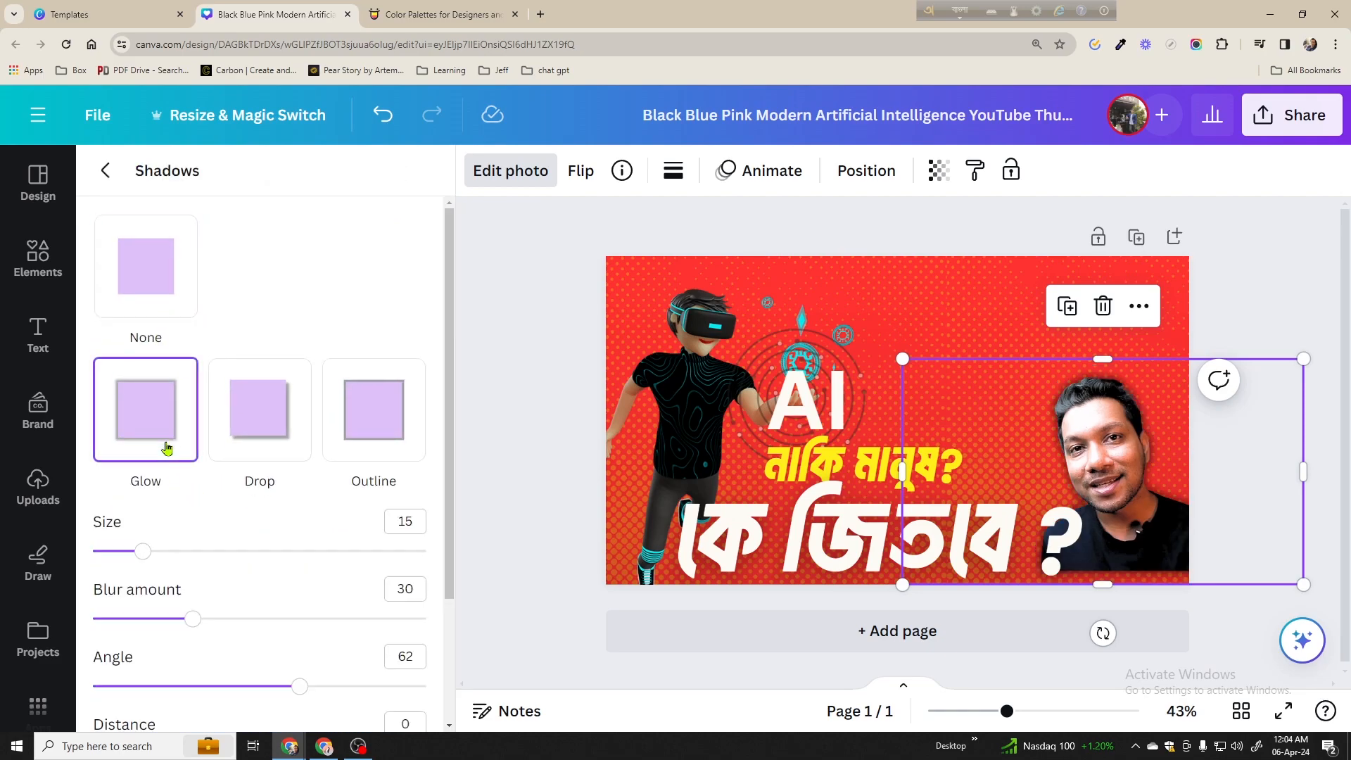
left_click(264, 427)
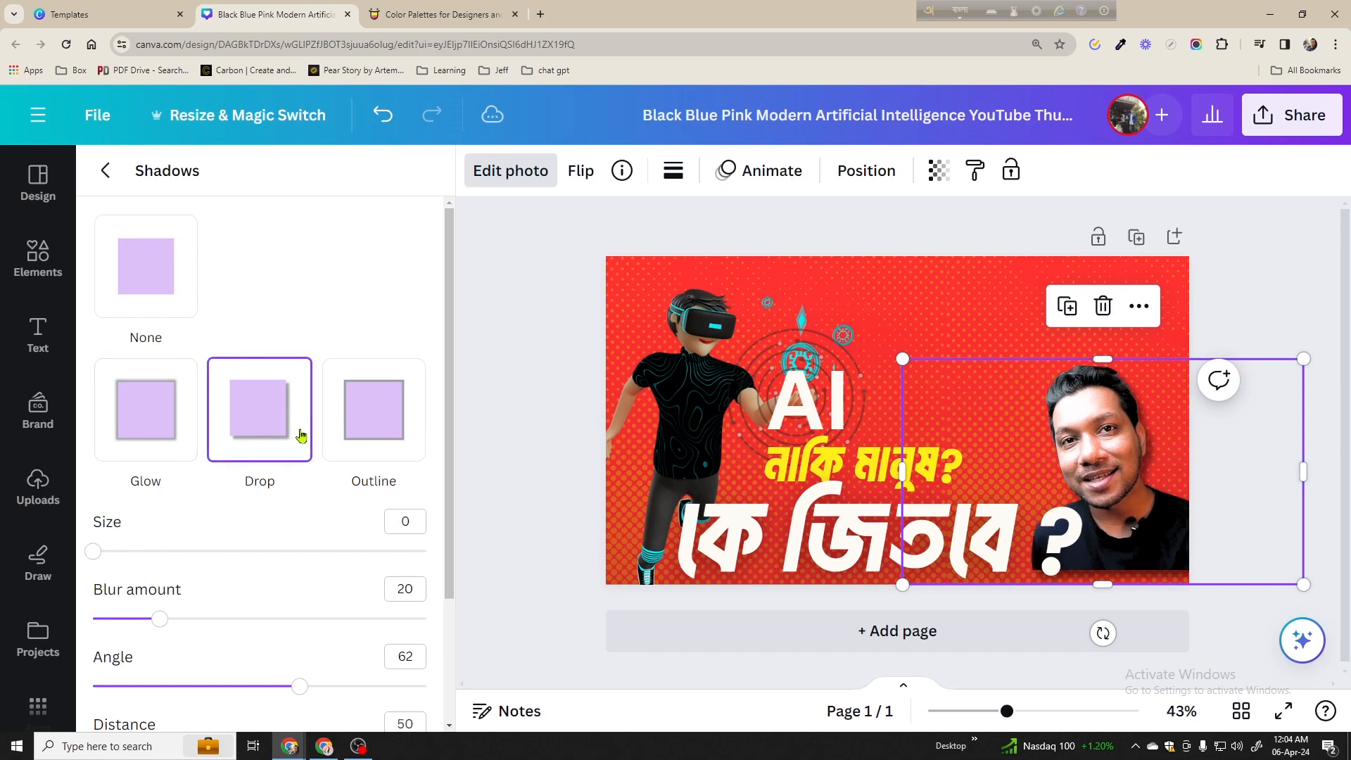
left_click(387, 426)
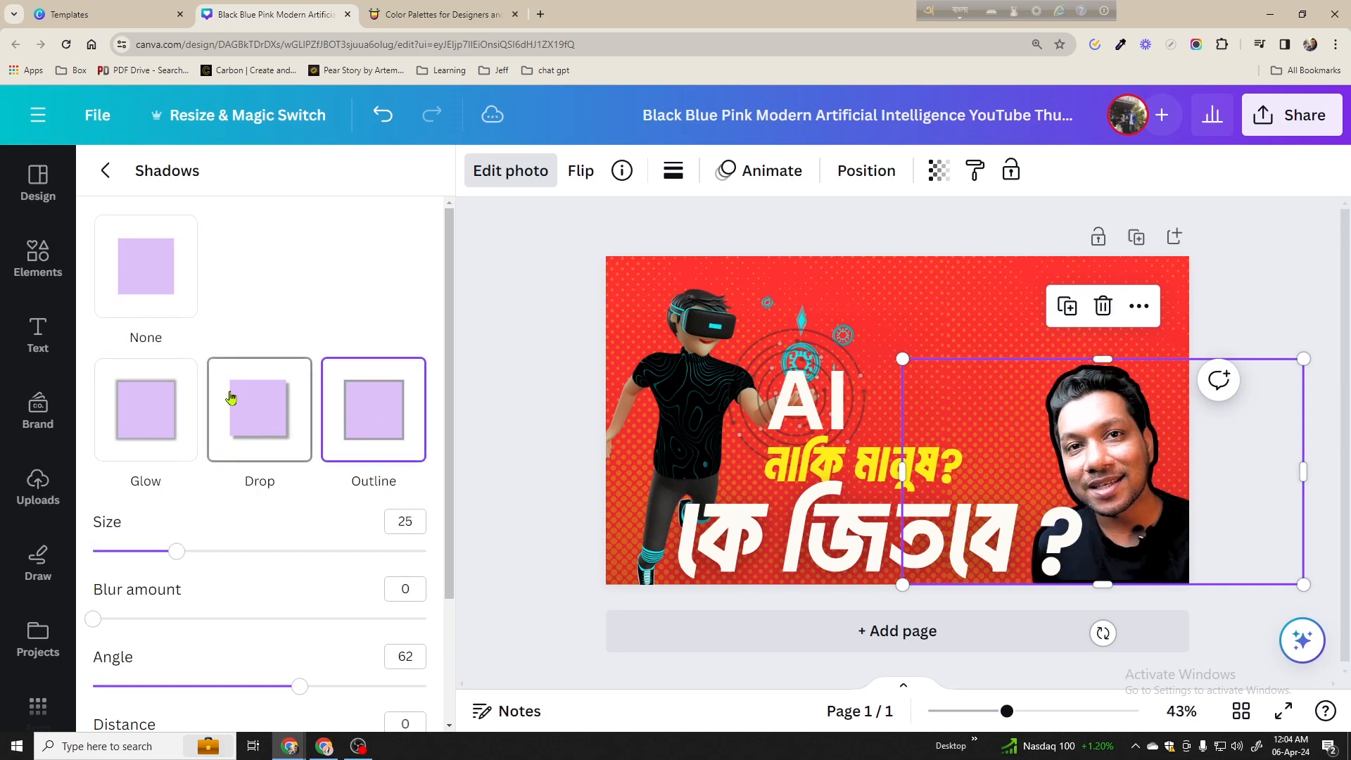
Set the portrait's outline size to 8 and its colour to near-white #F6EFEF
scroll(237, 428, "down", 2)
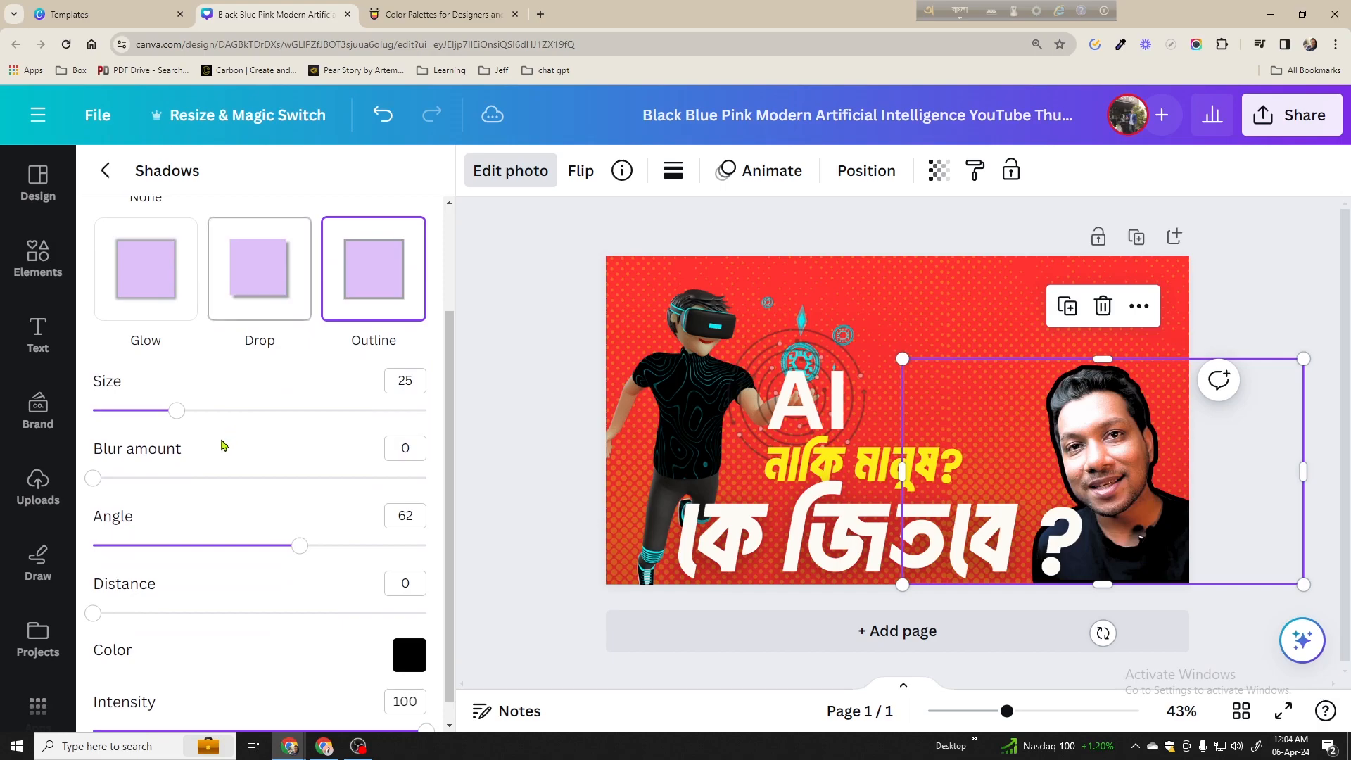
left_click_drag(177, 410, 121, 430)
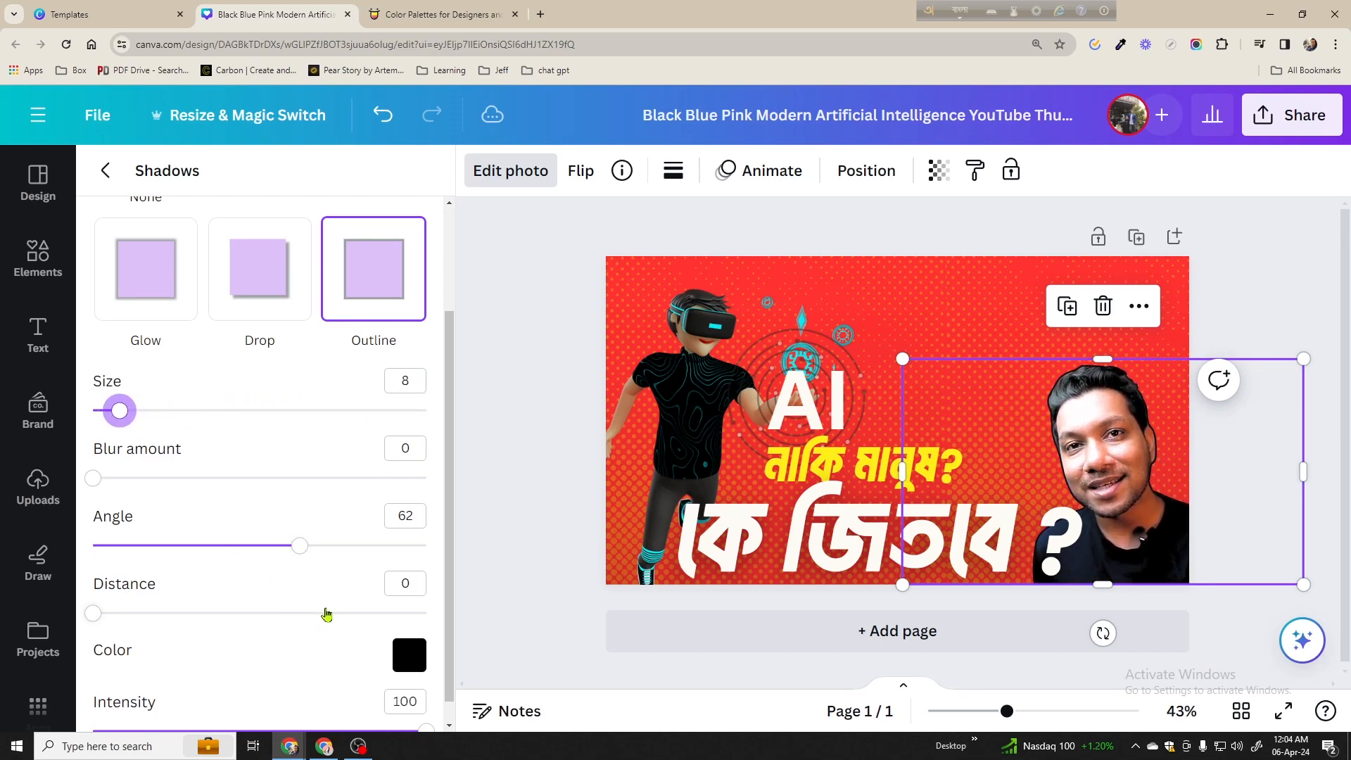
left_click(408, 655)
left_click(490, 444)
left_click_drag(489, 444, 418, 429)
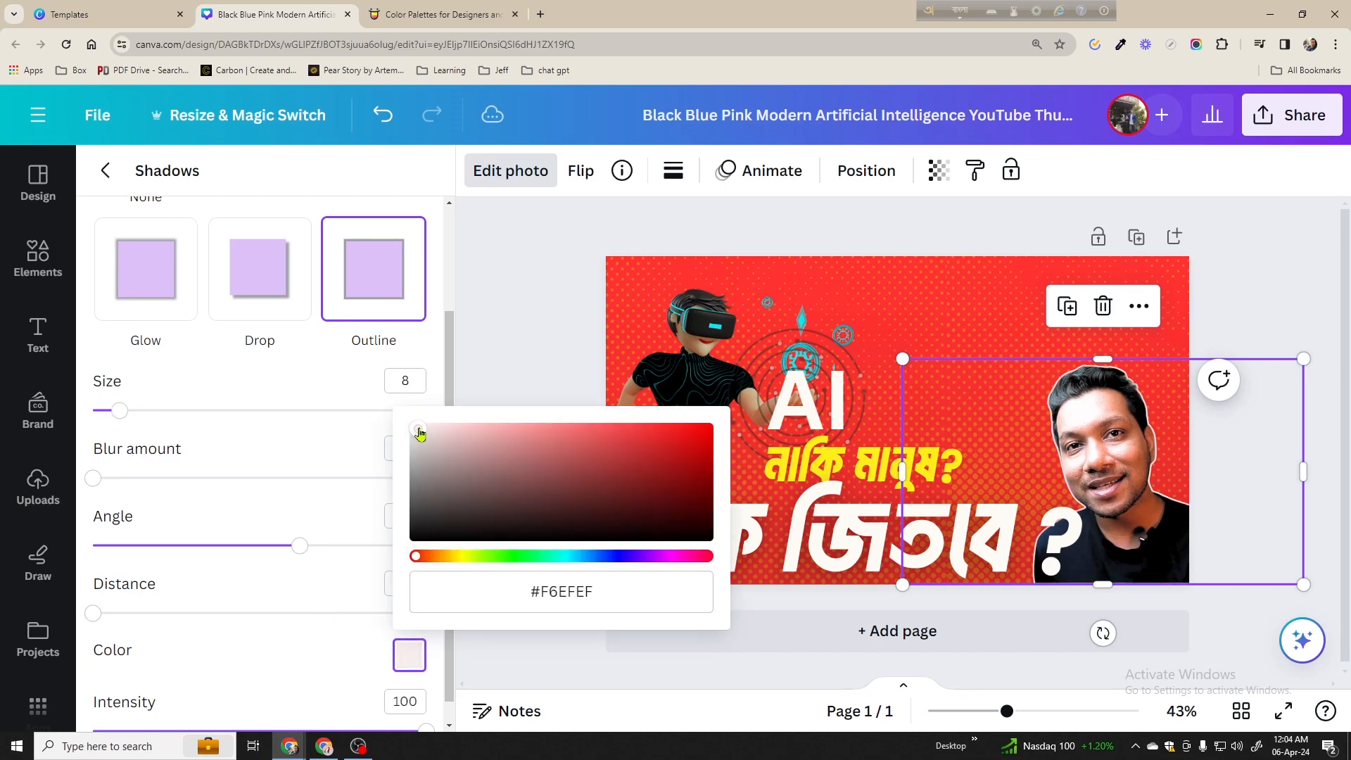
left_click(304, 645)
Offset the portrait's outline with angle 77 and distance 21, and shift its colour closer to pure white
left_click_drag(95, 614, 189, 613)
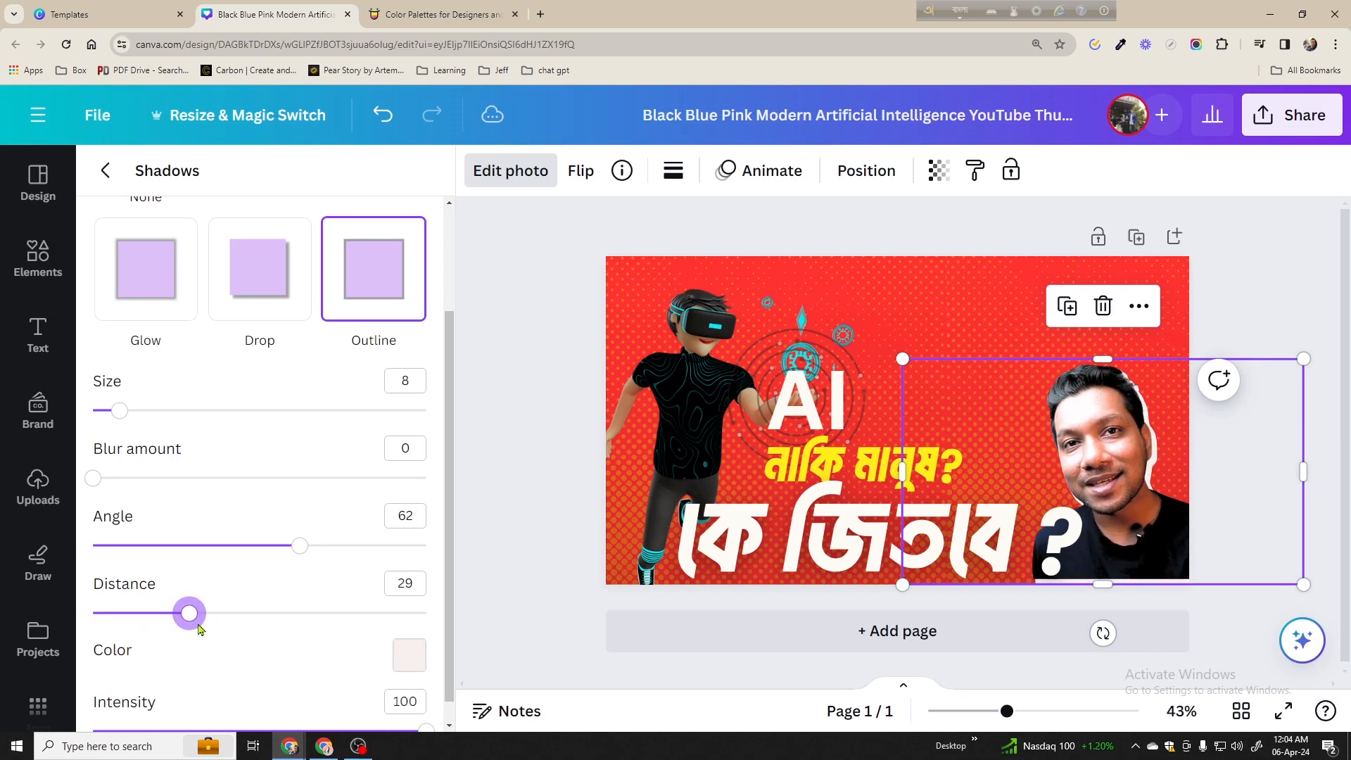
left_click_drag(141, 546, 350, 586)
left_click_drag(189, 613, 166, 612)
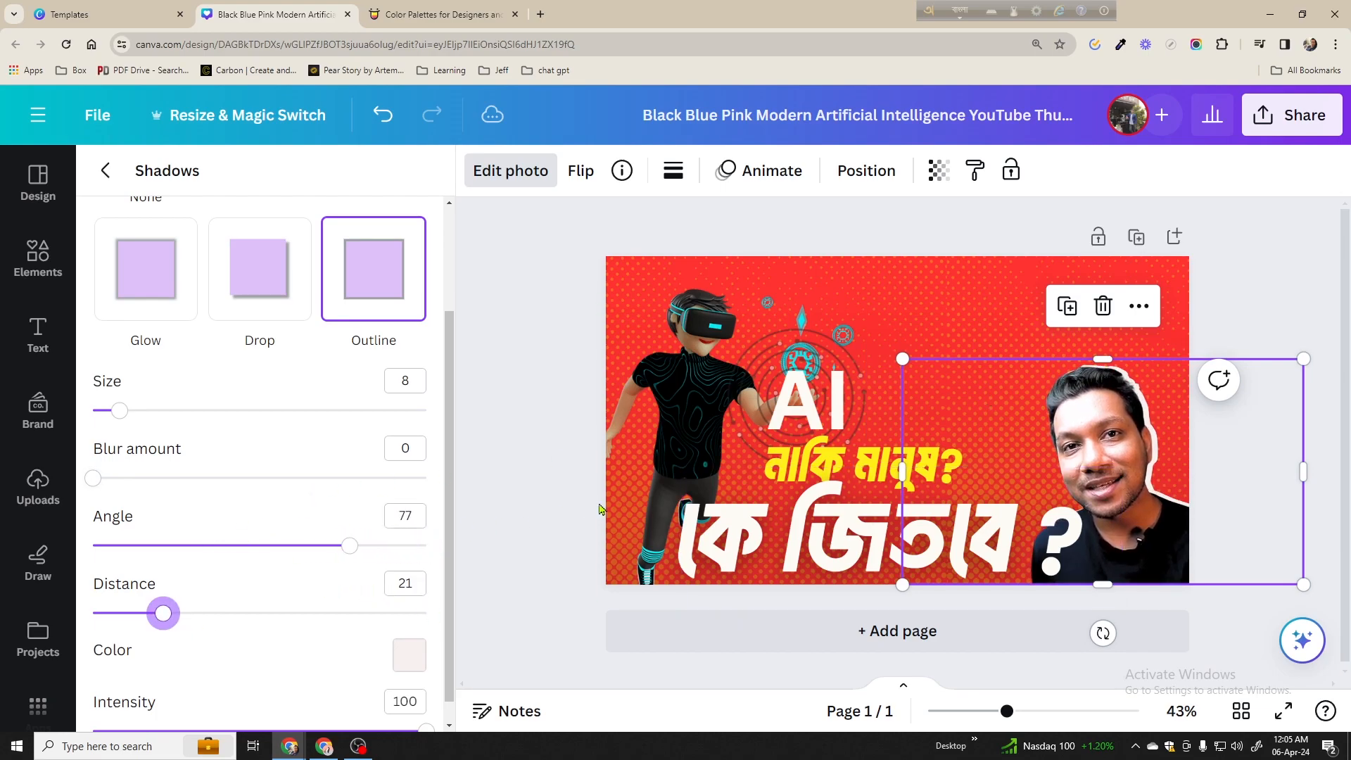
left_click(399, 664)
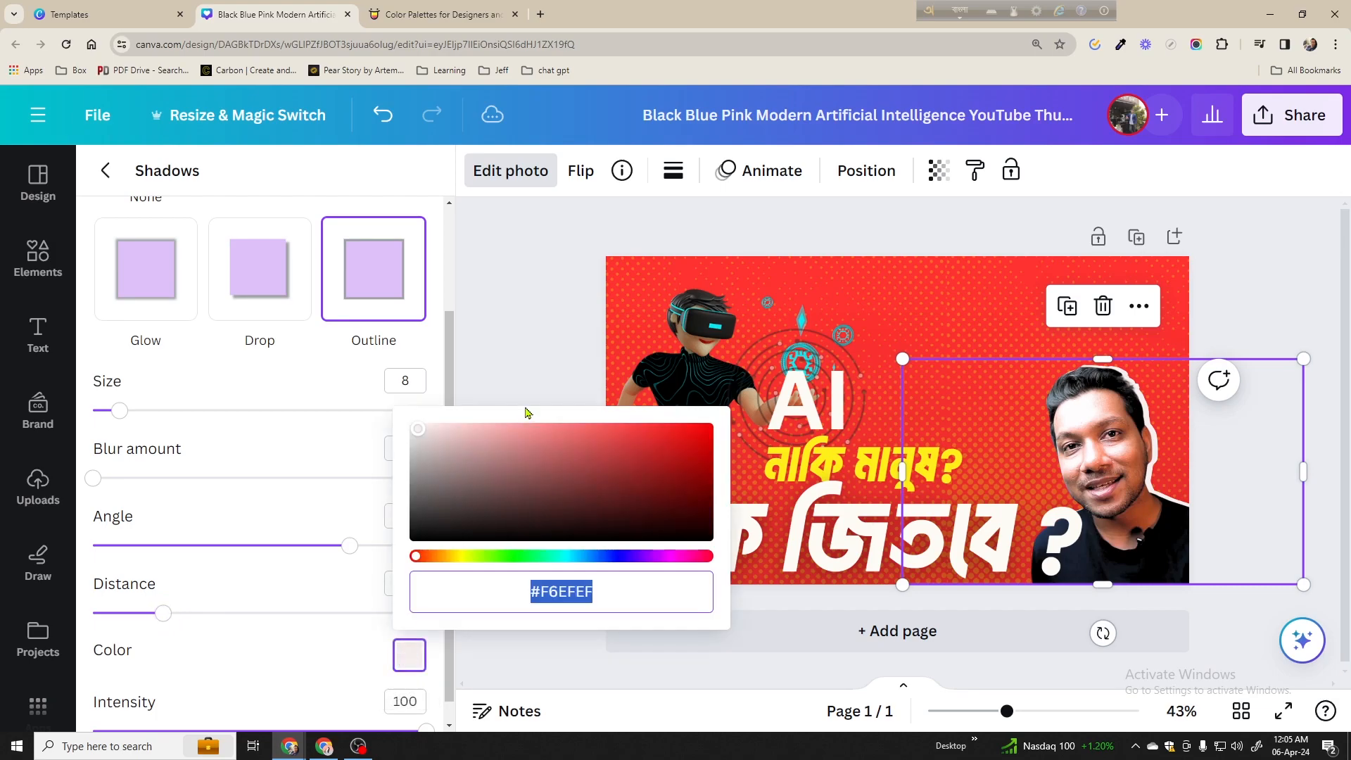
mouse_move(428, 430)
left_mouse_down()
mouse_move(398, 434)
mouse_move(468, 440)
mouse_move(415, 430)
left_mouse_up()
left_click(38, 486)
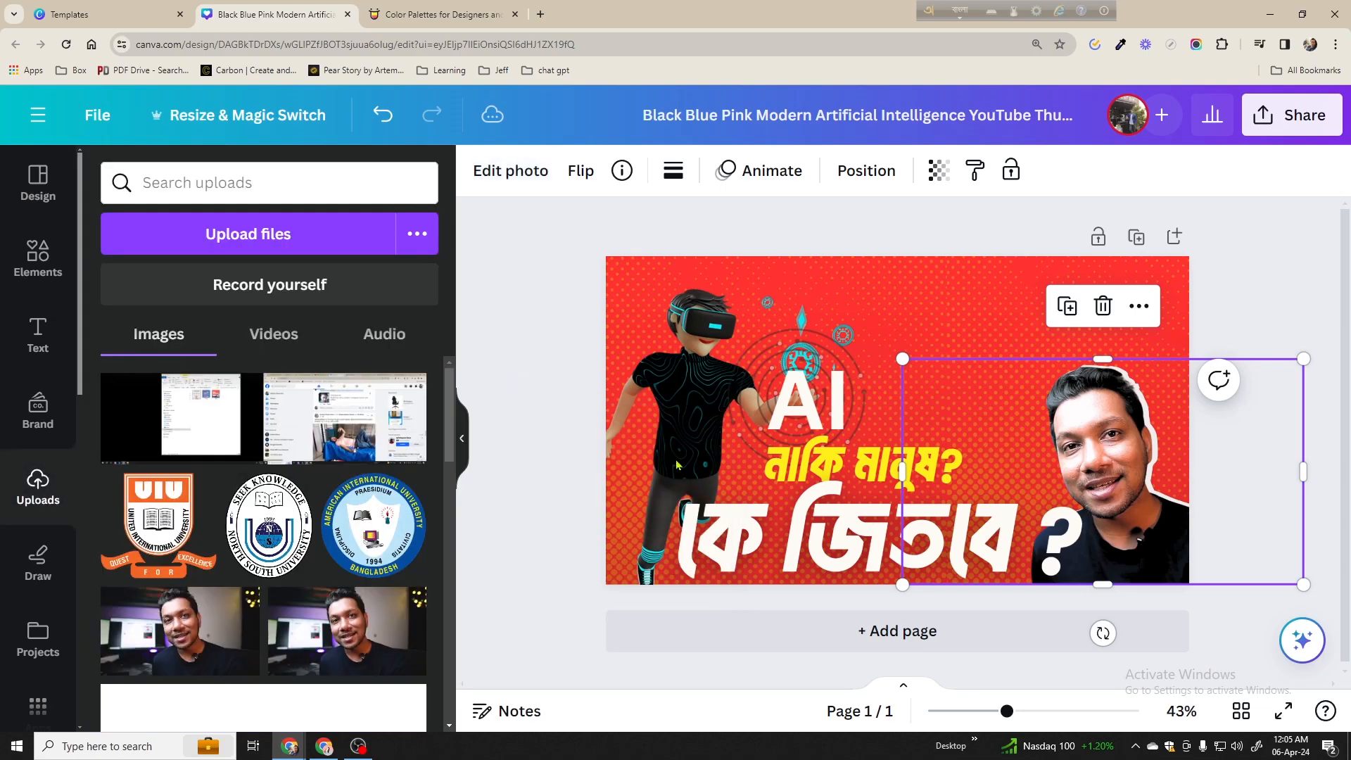
Shrink the "কে জিতবে ?" headline slightly, nudge it into place beside the portrait, and reselect the portrait
left_click_drag(1094, 438, 1101, 437)
left_click(769, 529)
left_click_drag(687, 617, 708, 606)
left_click_drag(819, 539, 822, 537)
left_click(1087, 426)
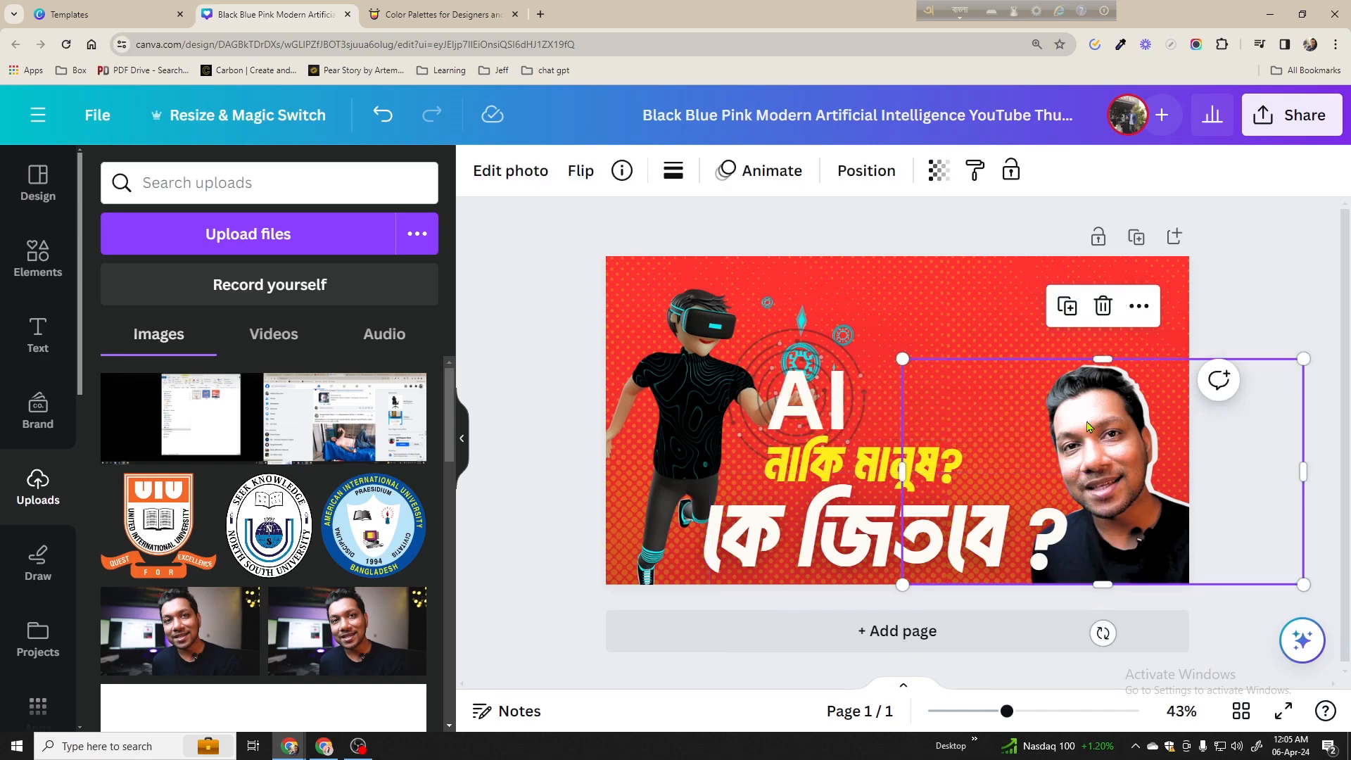
Move the VR character lower along the thumbnail's left edge and shift the "AI" text right, clear of the character's hand
left_click(1254, 325)
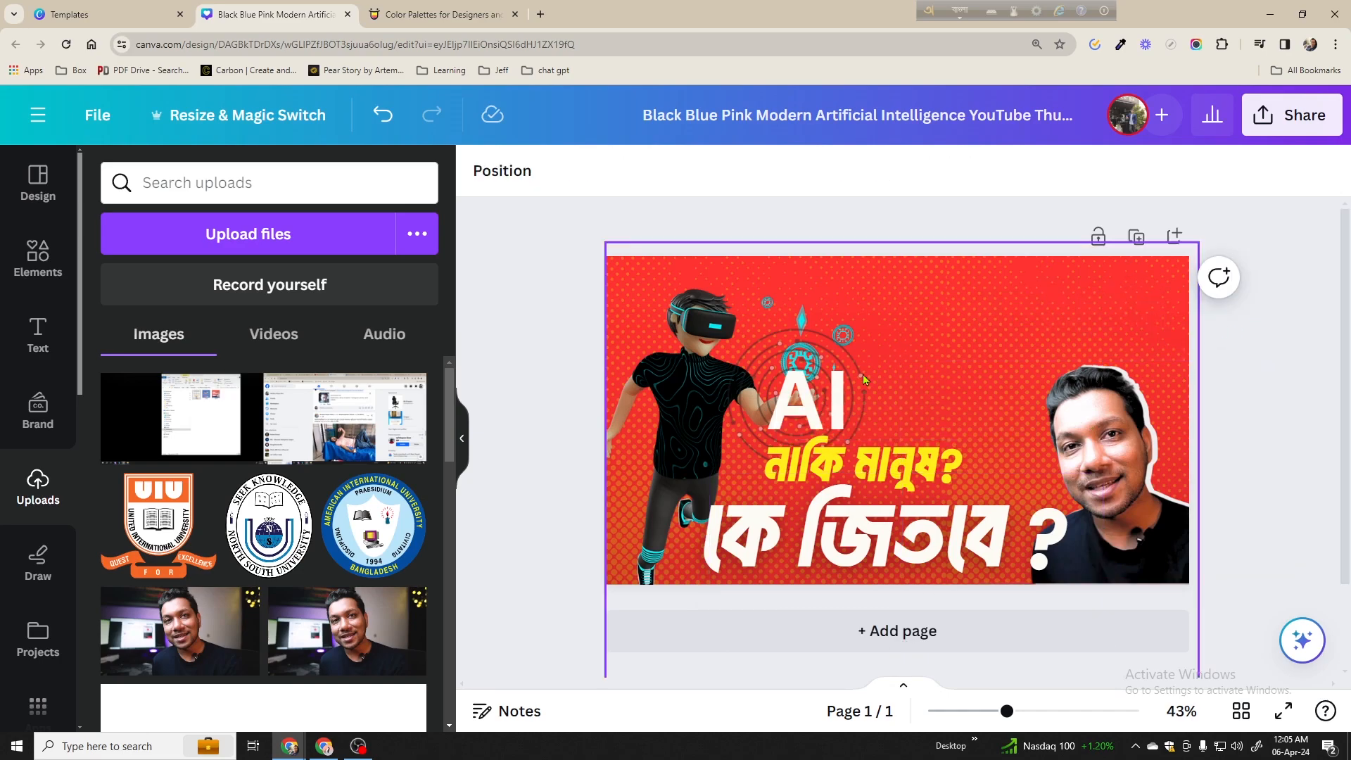
left_click_drag(692, 381, 668, 420)
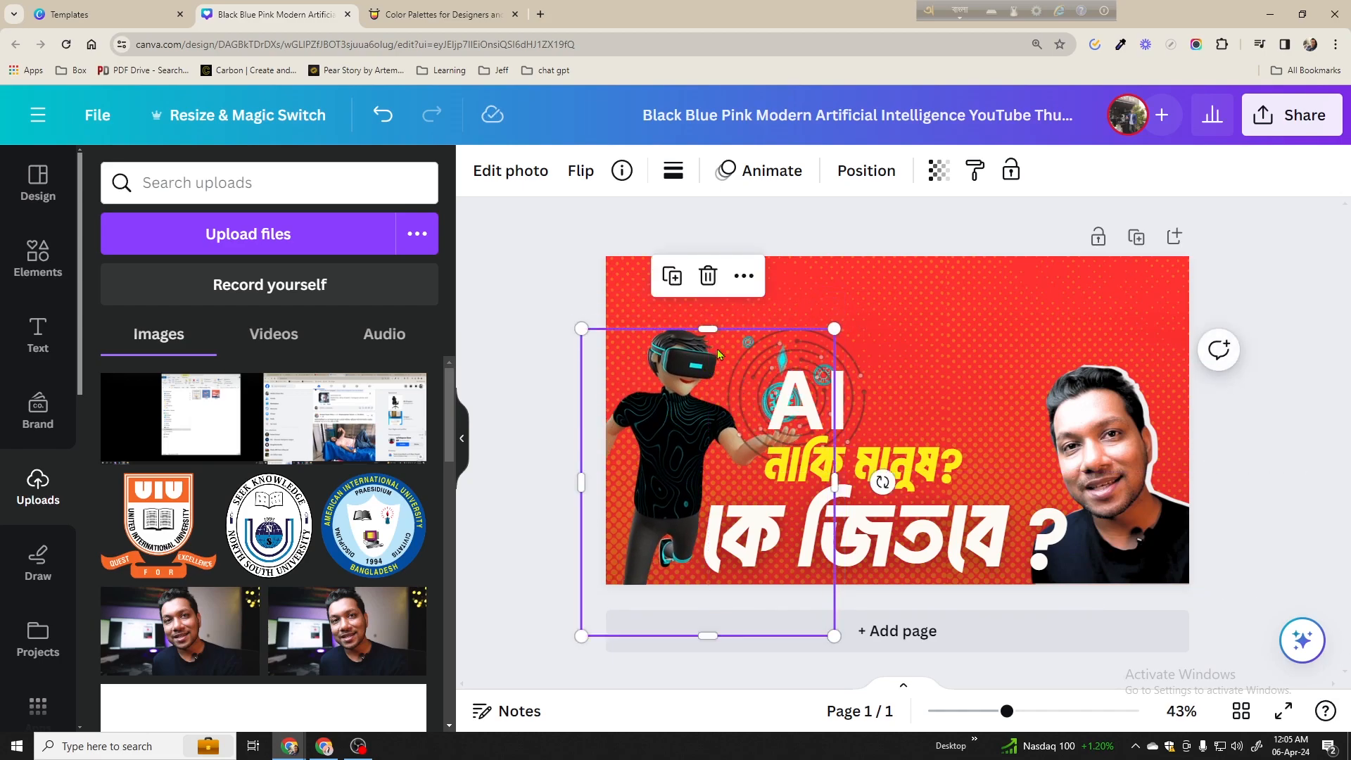
mouse_move(706, 322)
left_mouse_down()
mouse_move(705, 309)
mouse_move(705, 324)
left_mouse_up()
left_click_drag(782, 412, 862, 396)
left_click(792, 398)
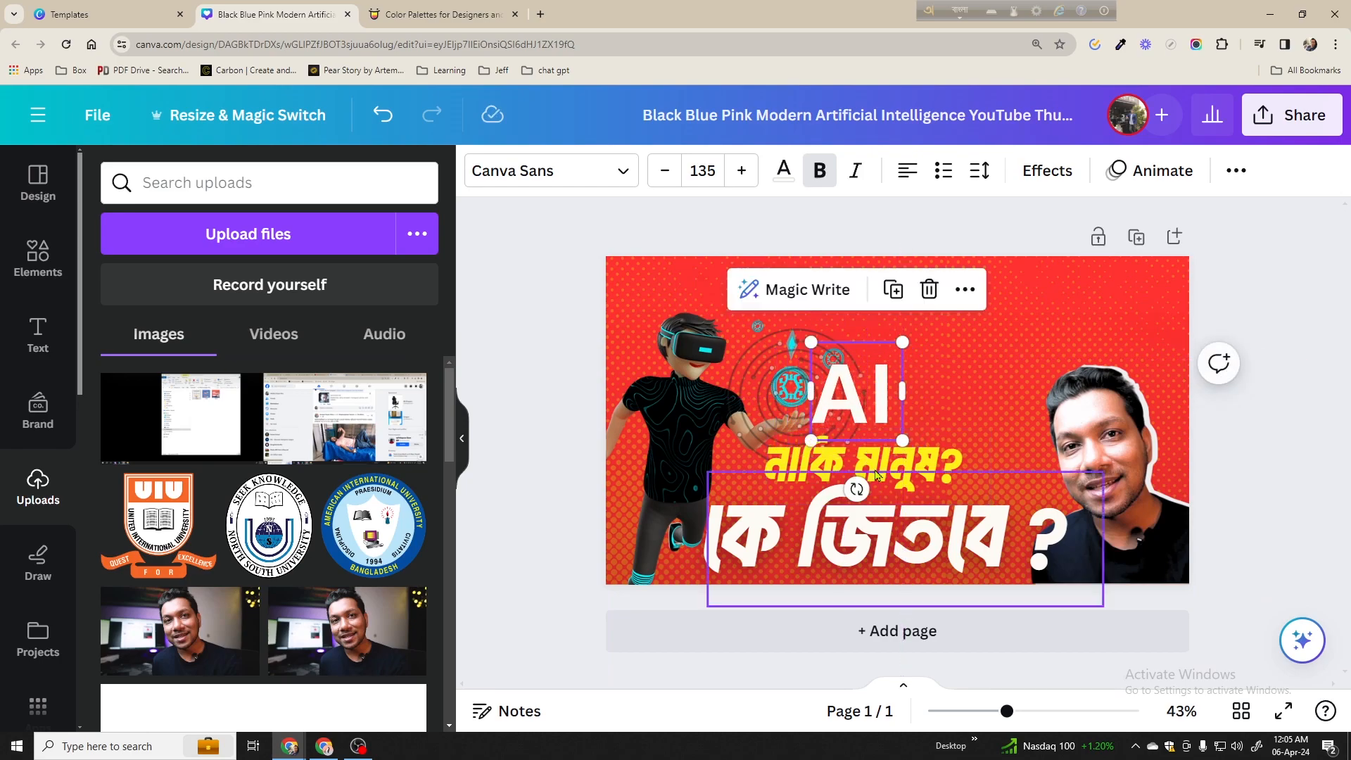
left_click(1247, 304)
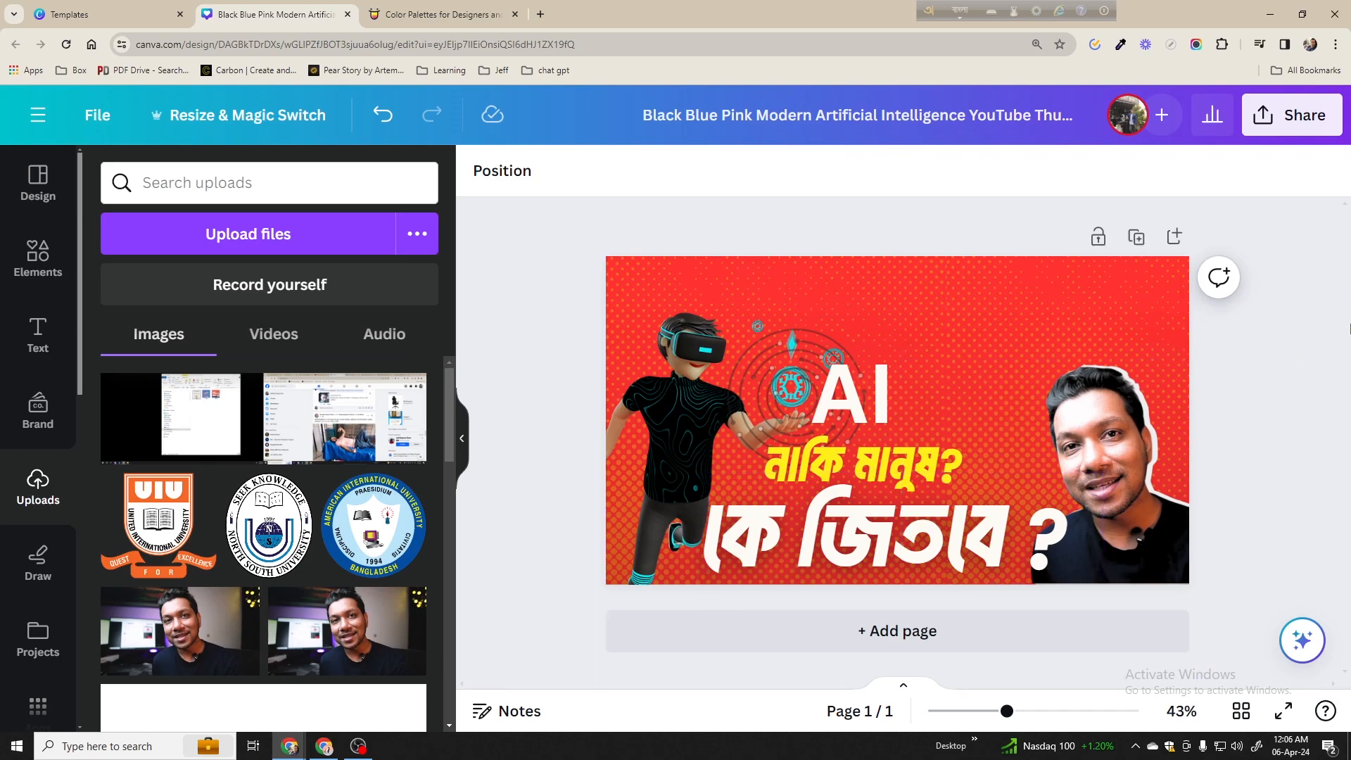
Shrink the VR character to fit inside the thumbnail's lower-left corner and move the "AI" text slightly further right
left_click(809, 330)
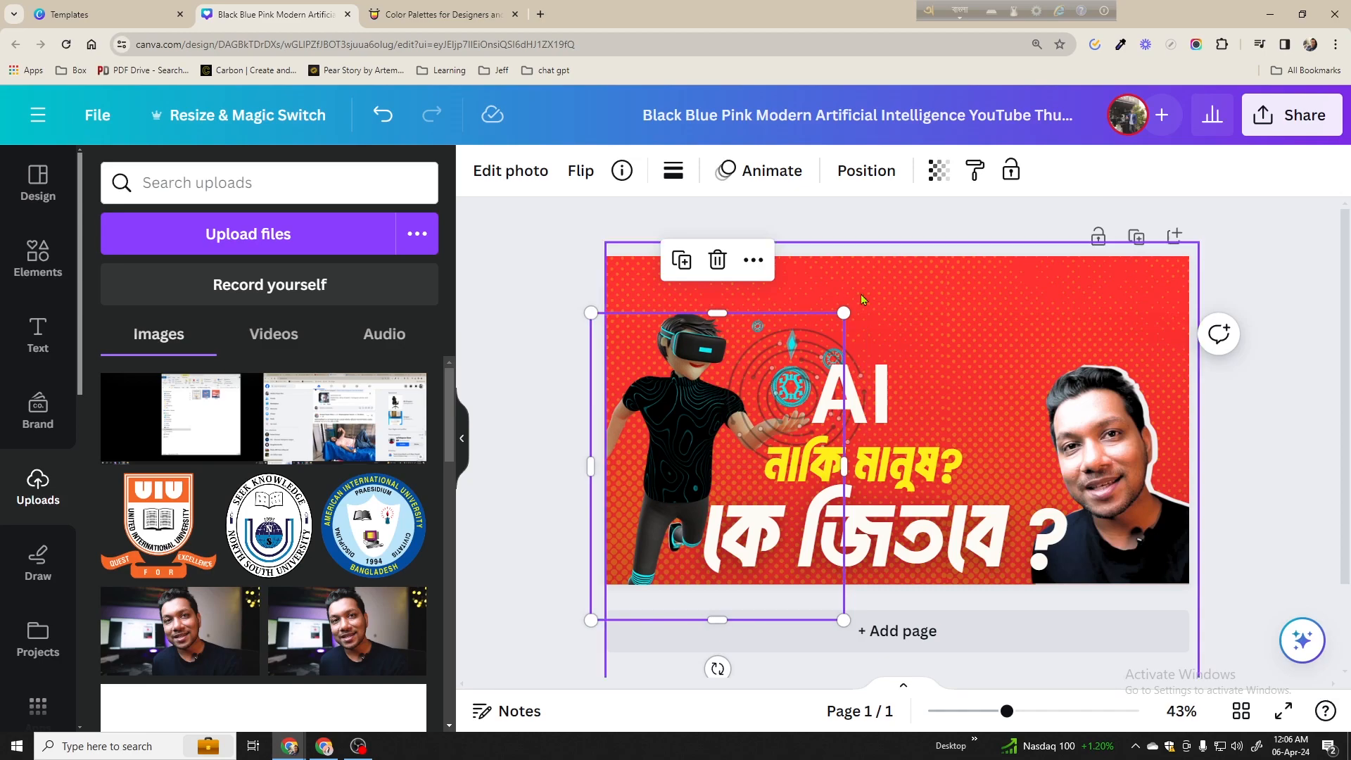
left_click_drag(843, 313, 816, 347)
left_click_drag(663, 481, 679, 445)
left_click(1317, 319)
left_click(839, 387)
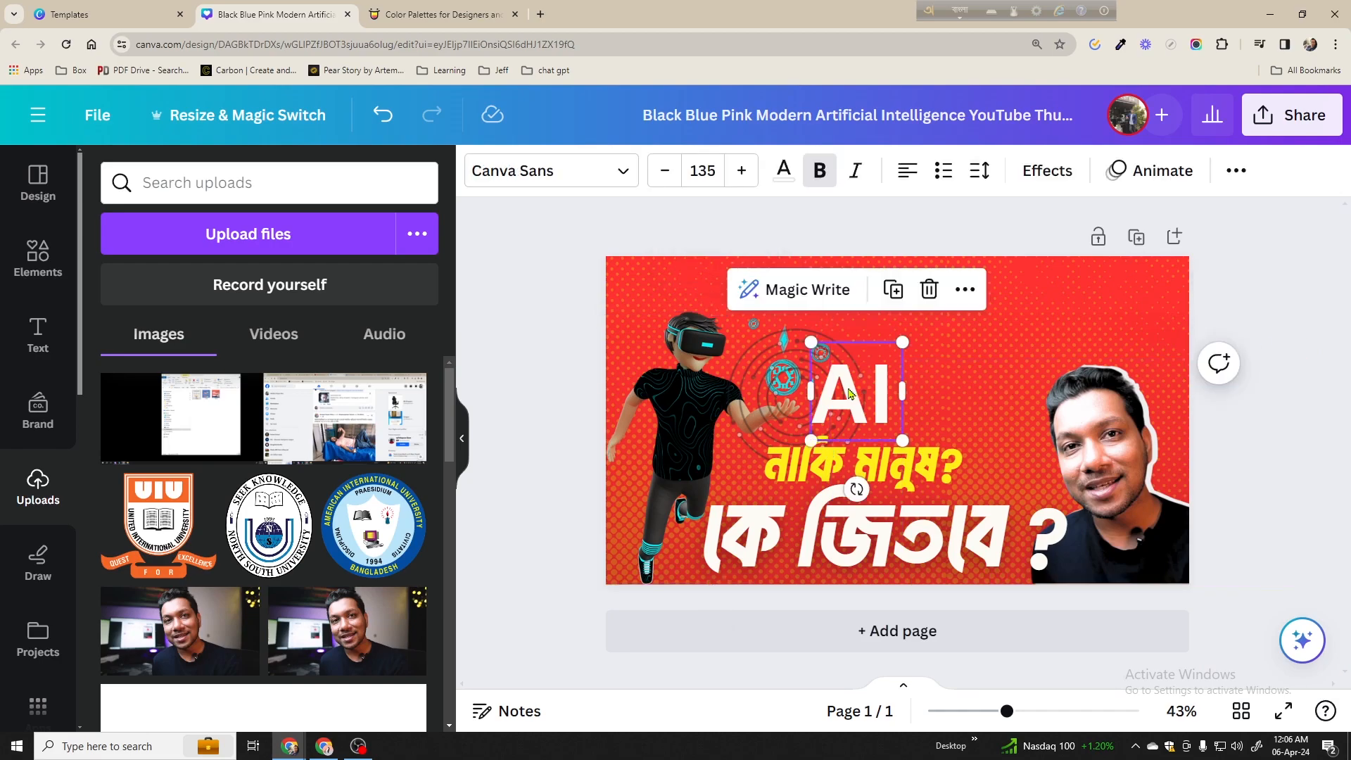
left_click_drag(839, 387, 858, 387)
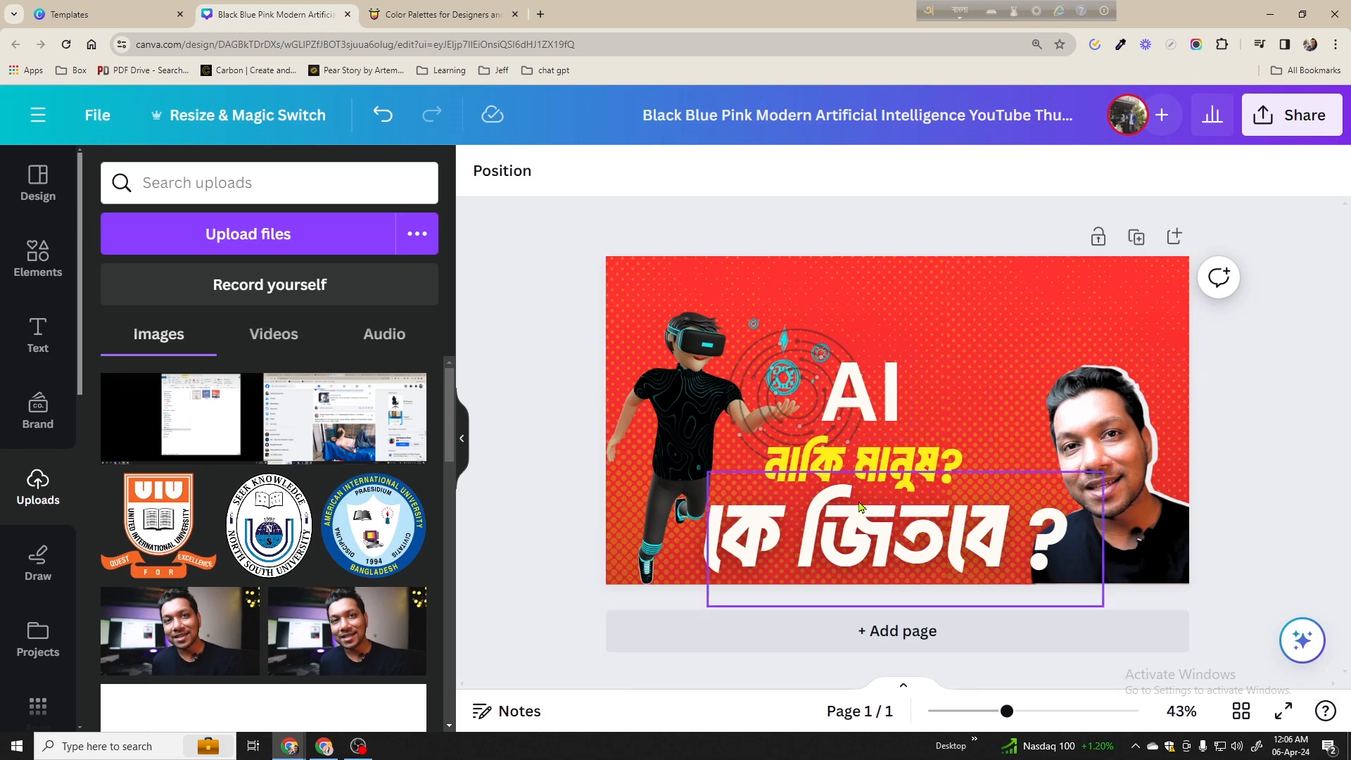
Scale the VR character down a touch and keep it aligned to the thumbnail's lower-left corner
left_click(672, 431)
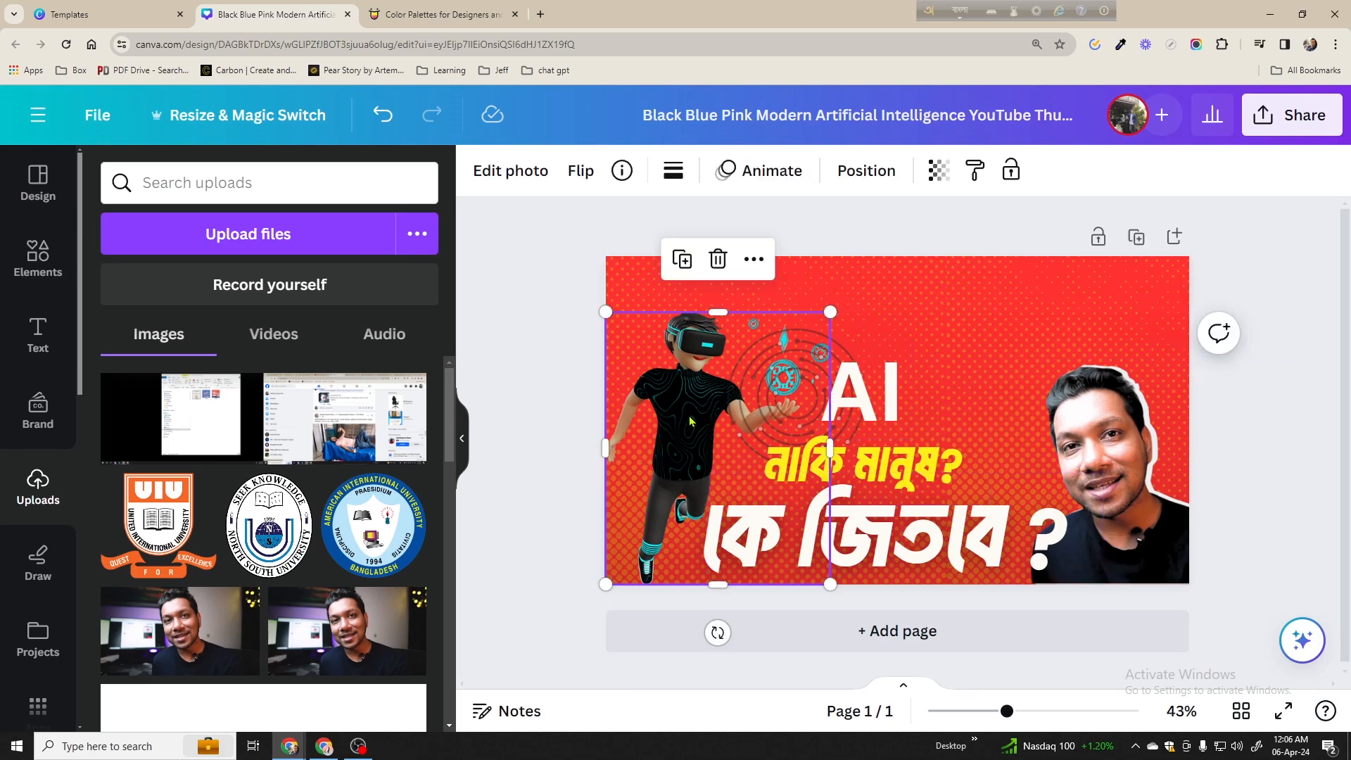
mouse_move(831, 311)
left_mouse_down()
mouse_move(810, 332)
mouse_move(843, 323)
left_mouse_up()
left_click_drag(653, 426, 655, 425)
left_click(1319, 350)
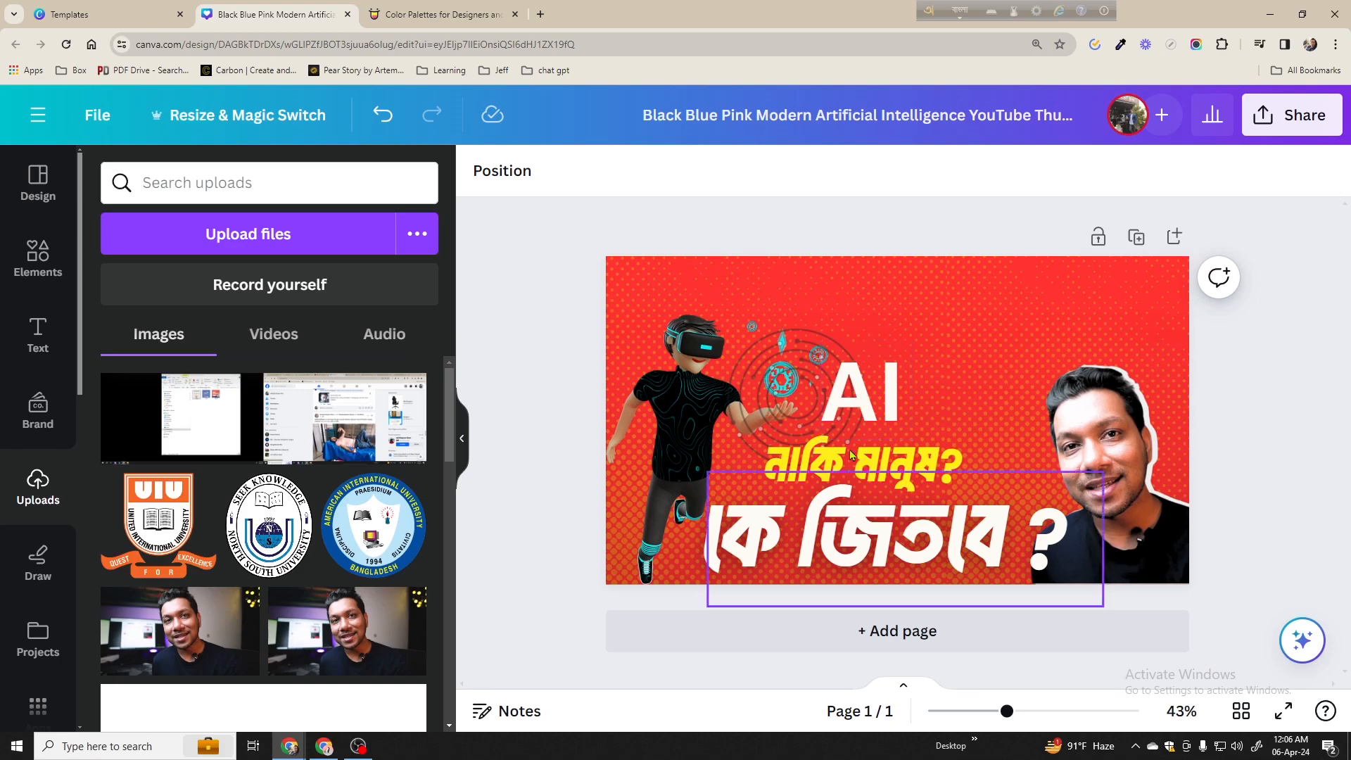
left_click(865, 533)
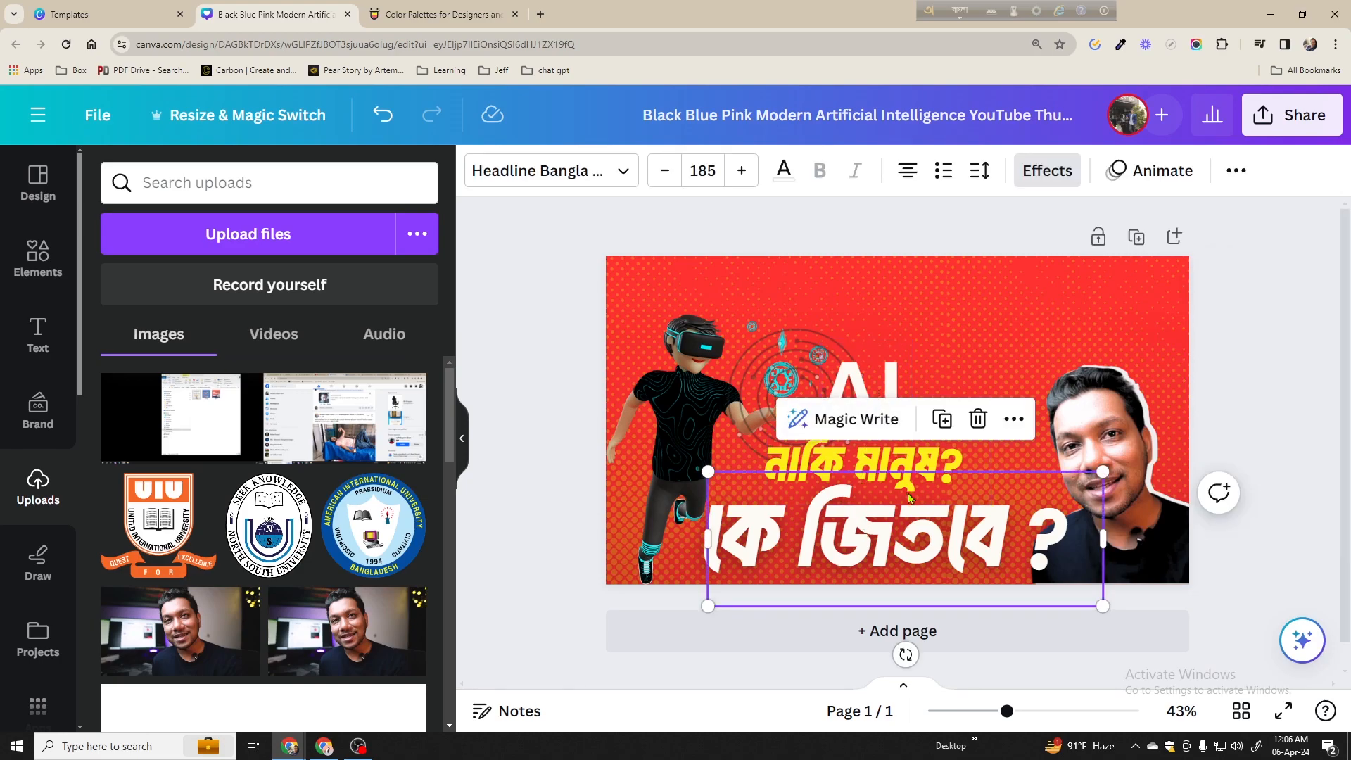
left_click(1141, 435)
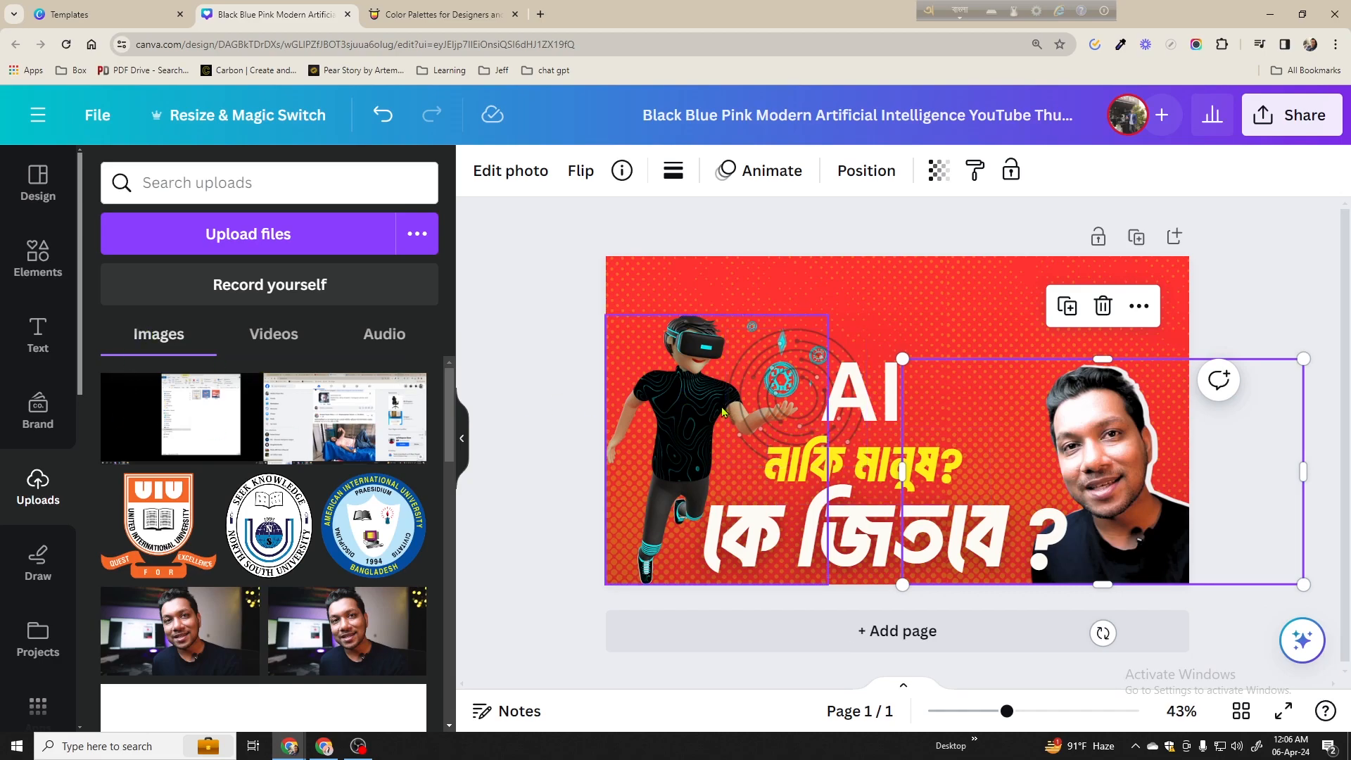
left_click(562, 394)
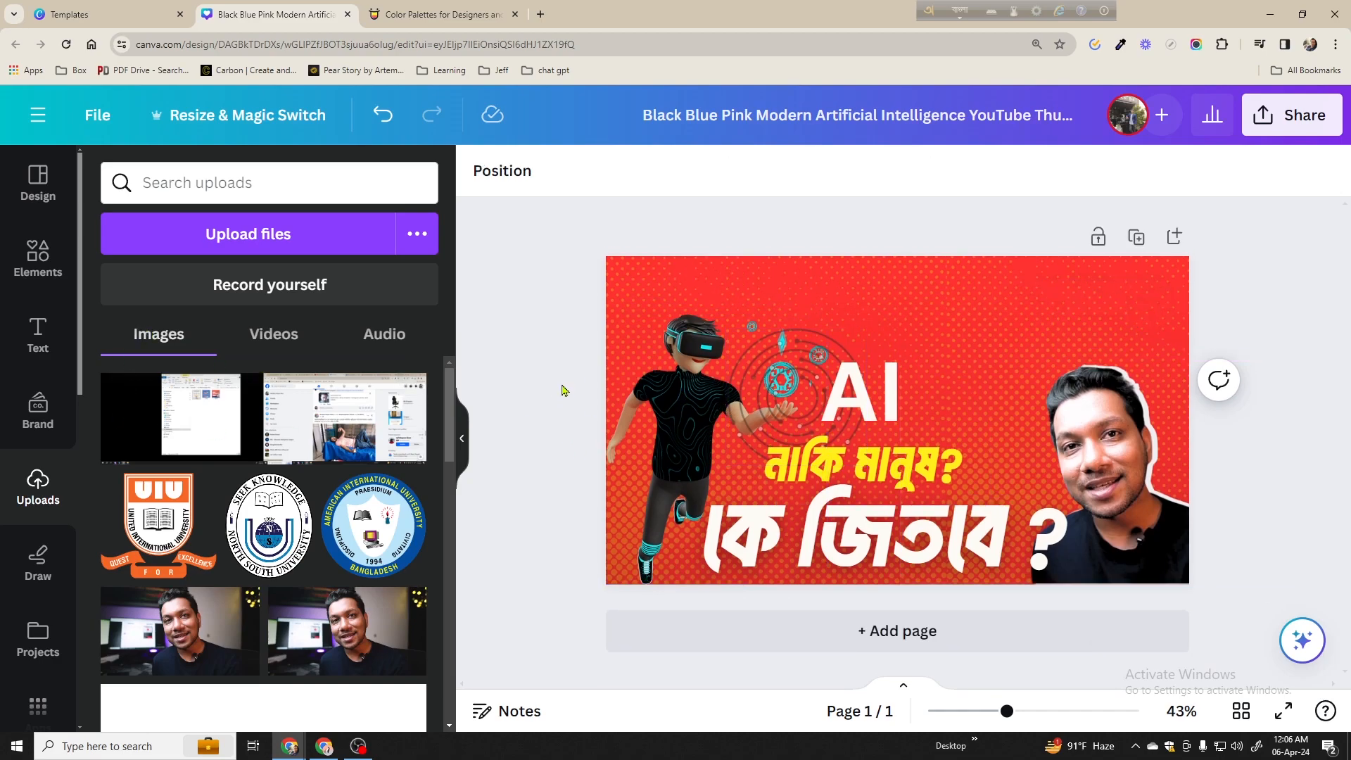
Try placing a narrow black speckled grunge texture in the thumbnail's upper-right corner, and undo it
left_click(38, 257)
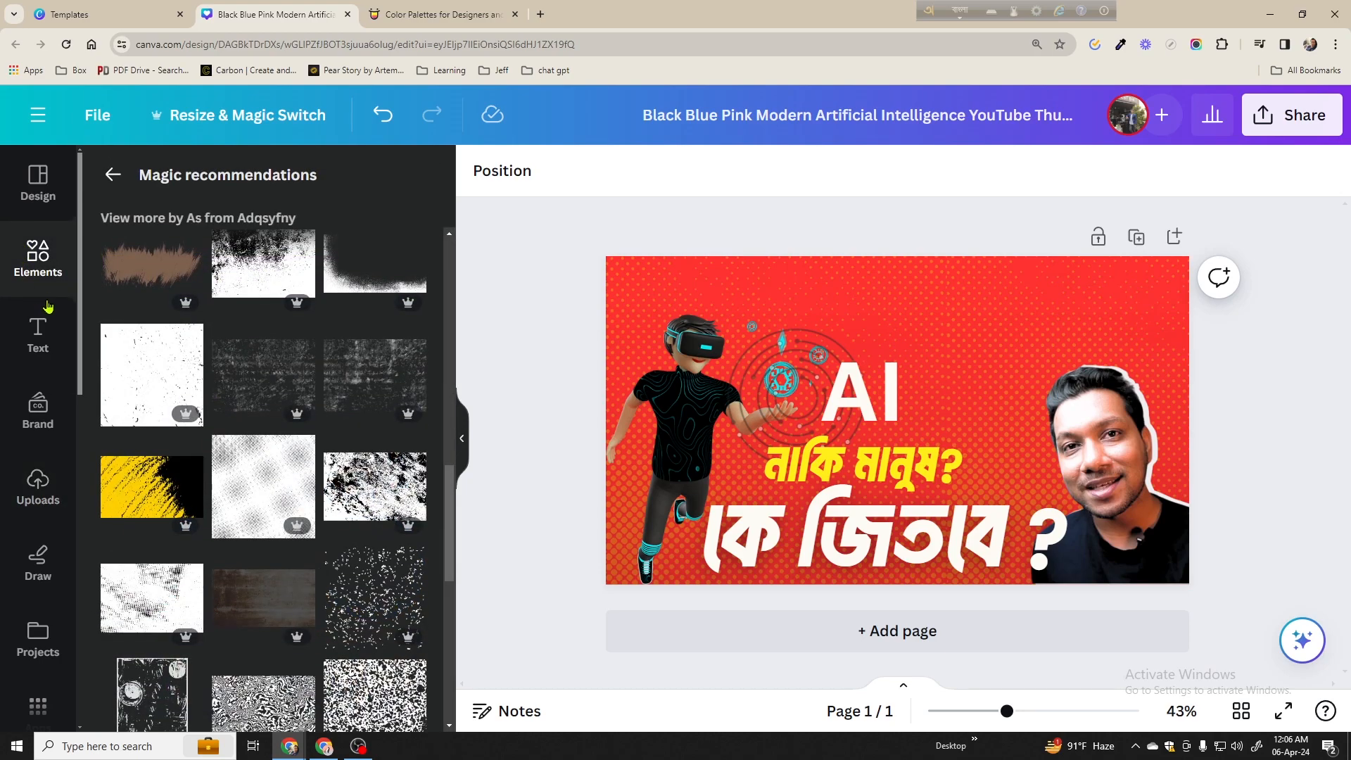
left_click(822, 302)
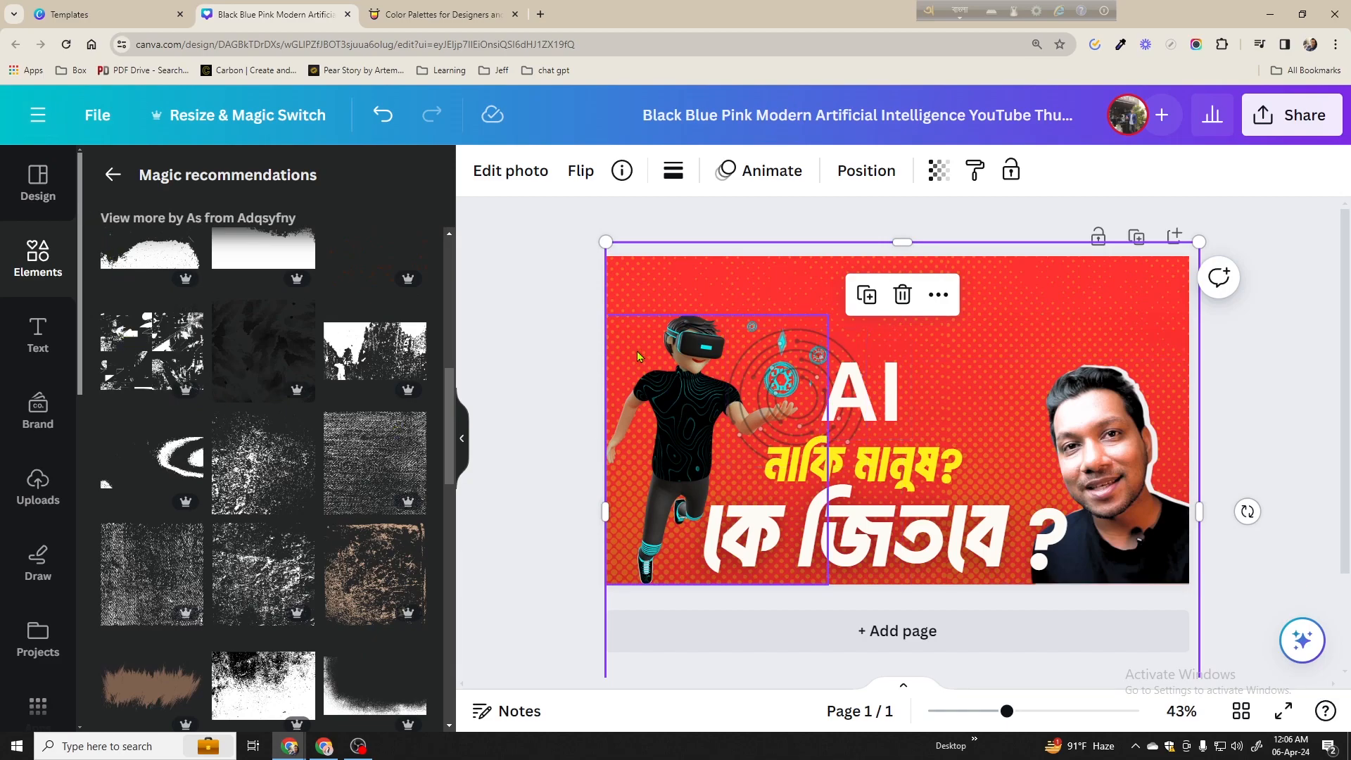
left_click(578, 325)
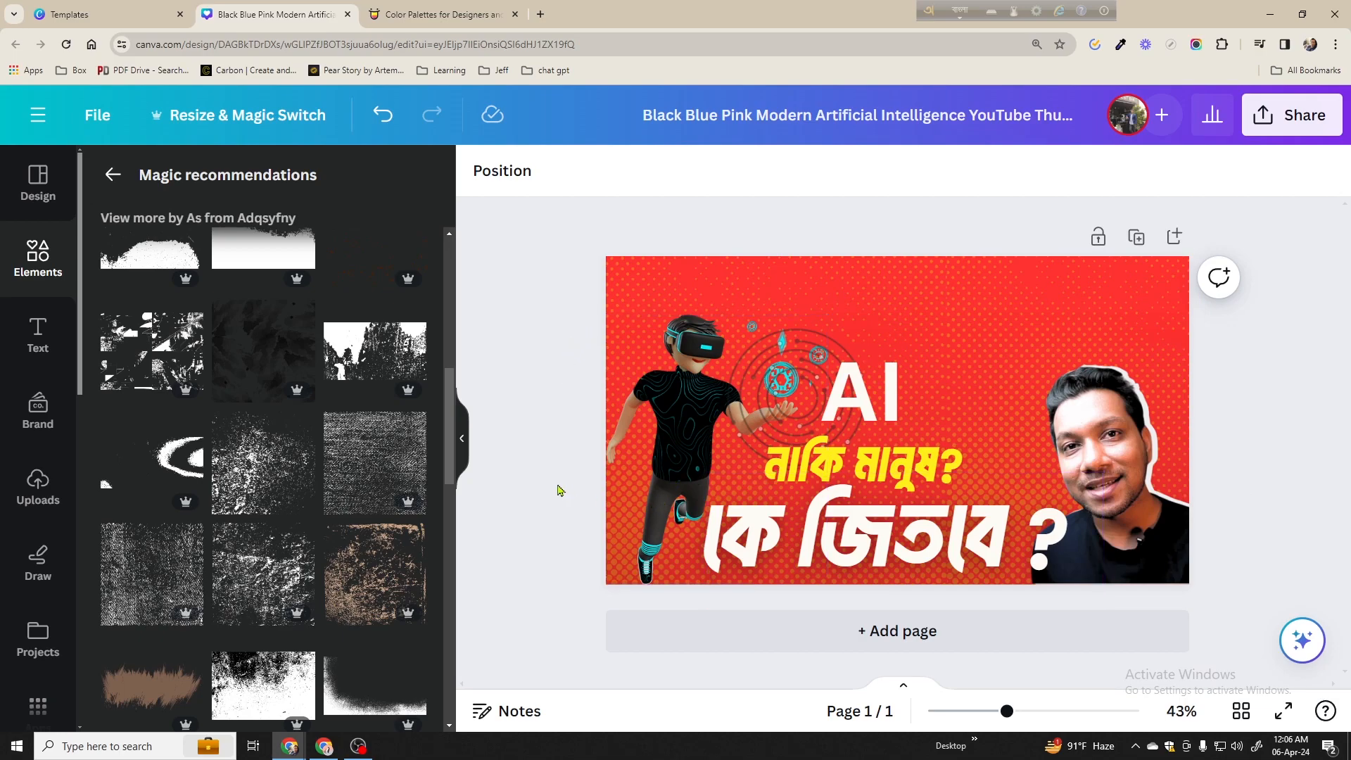
scroll(252, 457, "down", 4)
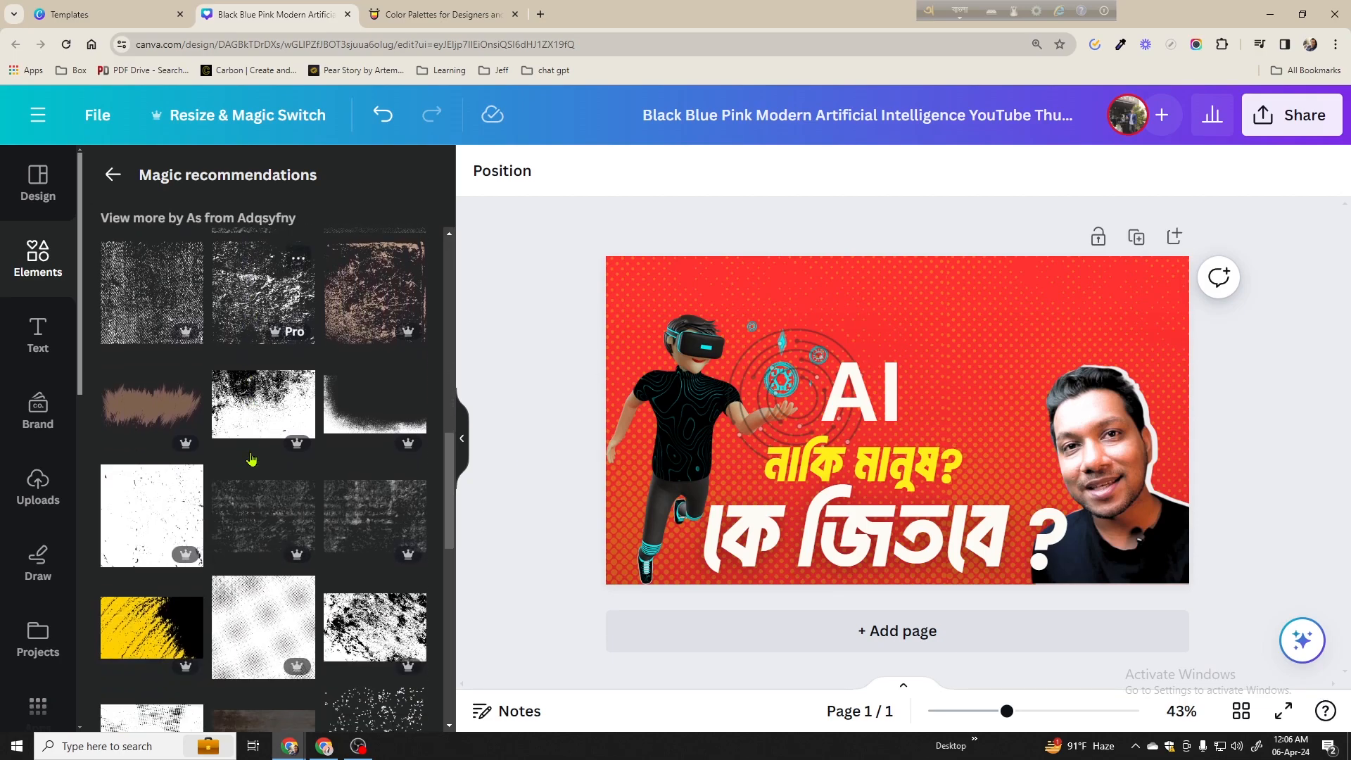
scroll(251, 458, "down", 5)
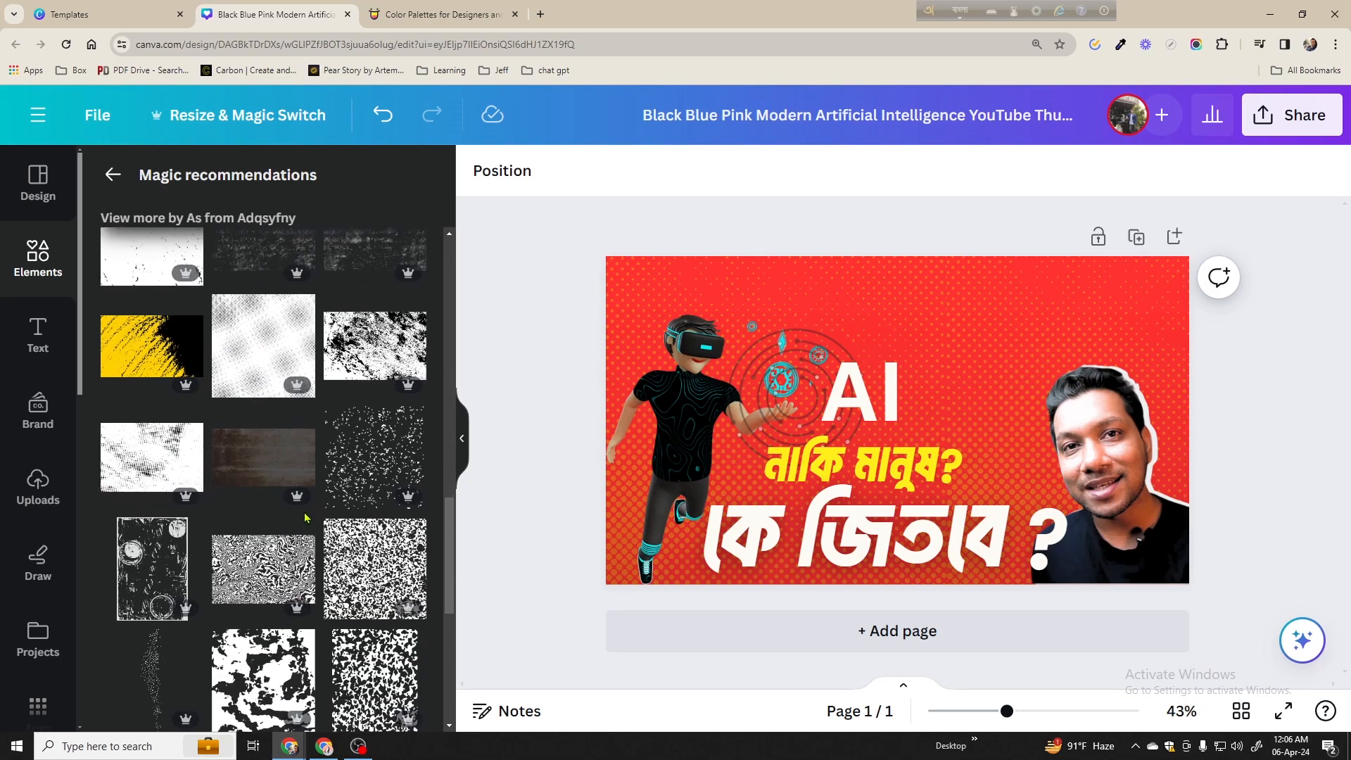
scroll(311, 517, "down", 4)
left_click(146, 389)
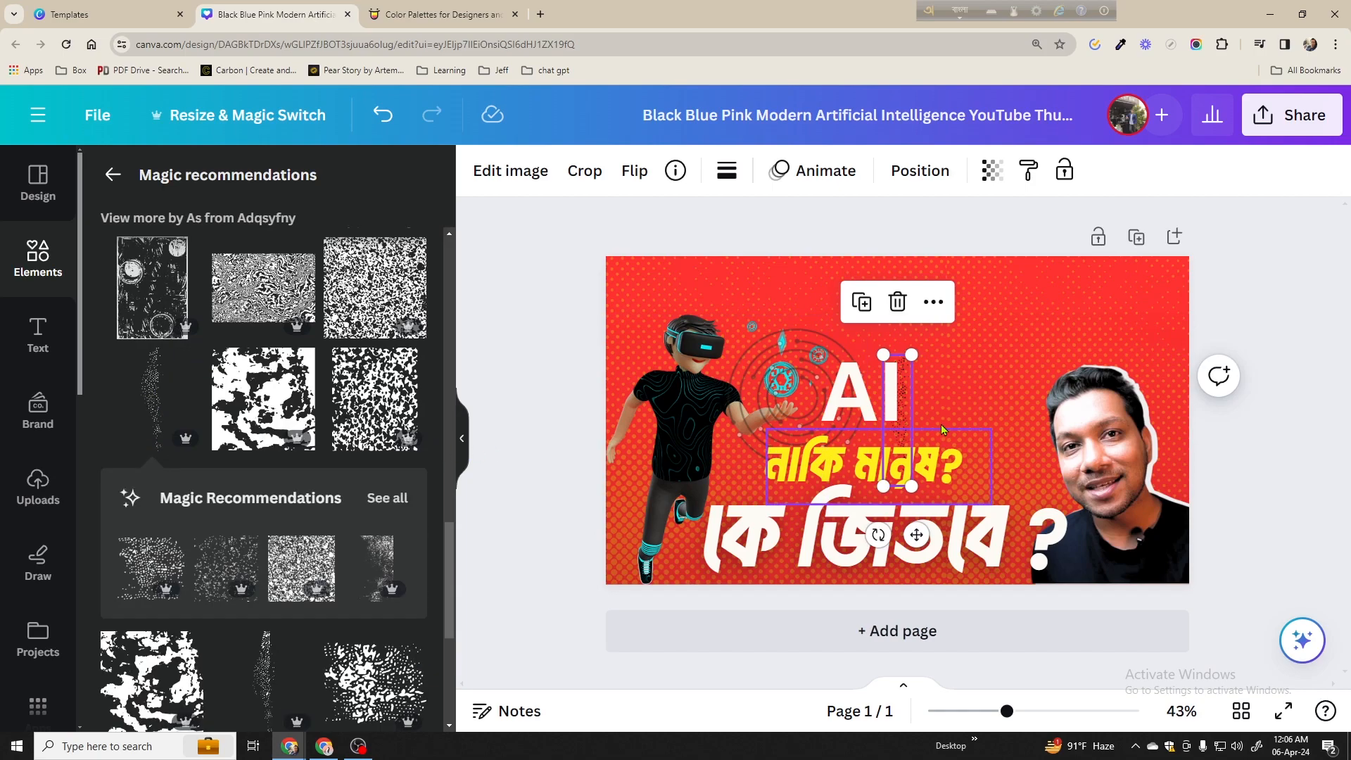
left_click_drag(908, 407, 1187, 306)
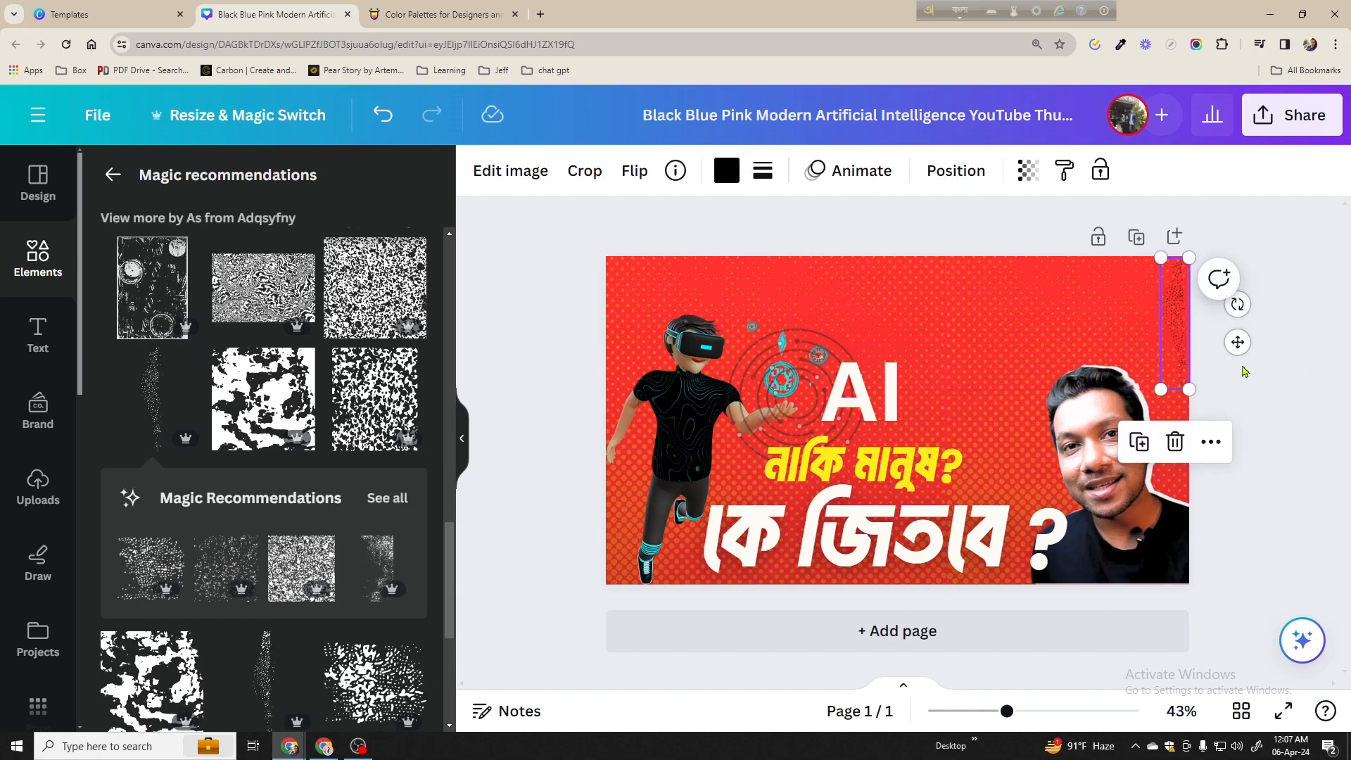
left_click(1246, 403)
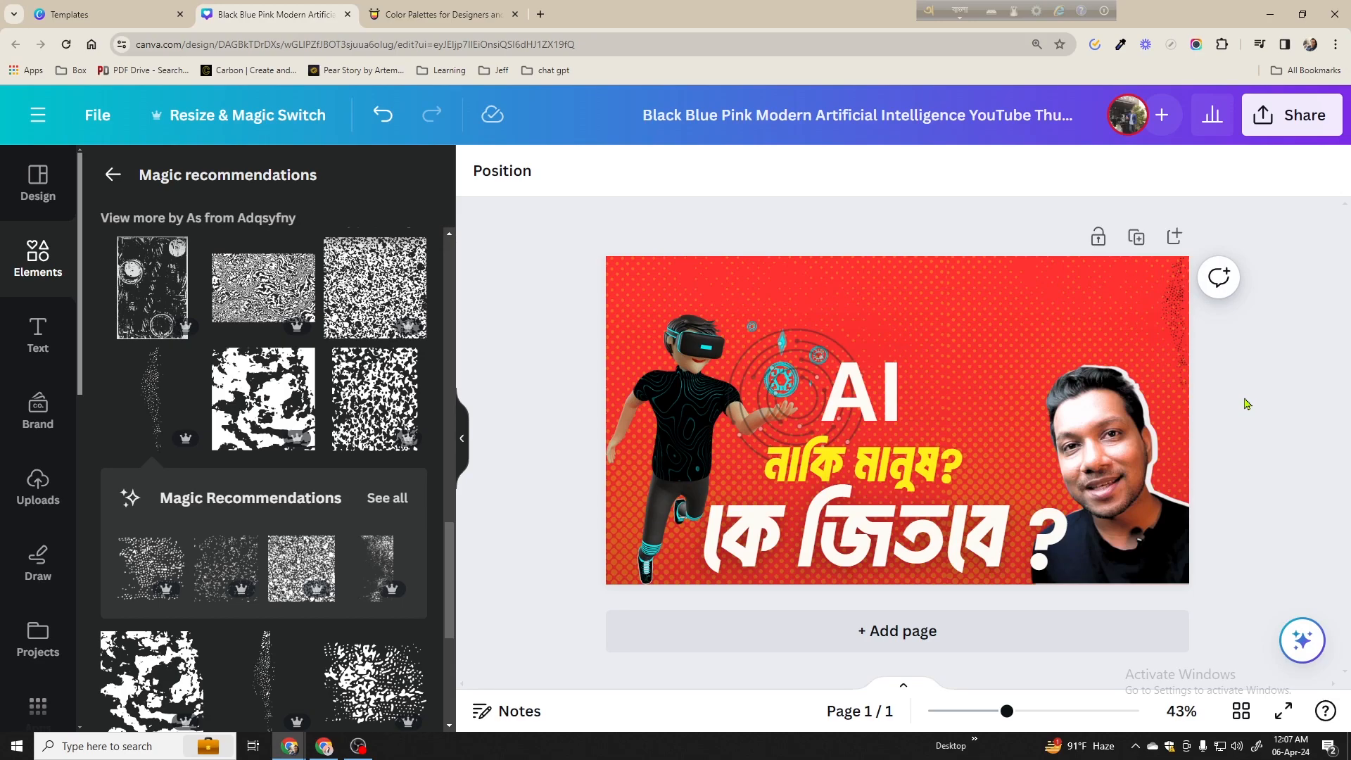
key("ctrl+z")
Examine the portrait's photo effects and filters and the layer order of the portrait and VR character
left_click(1200, 441)
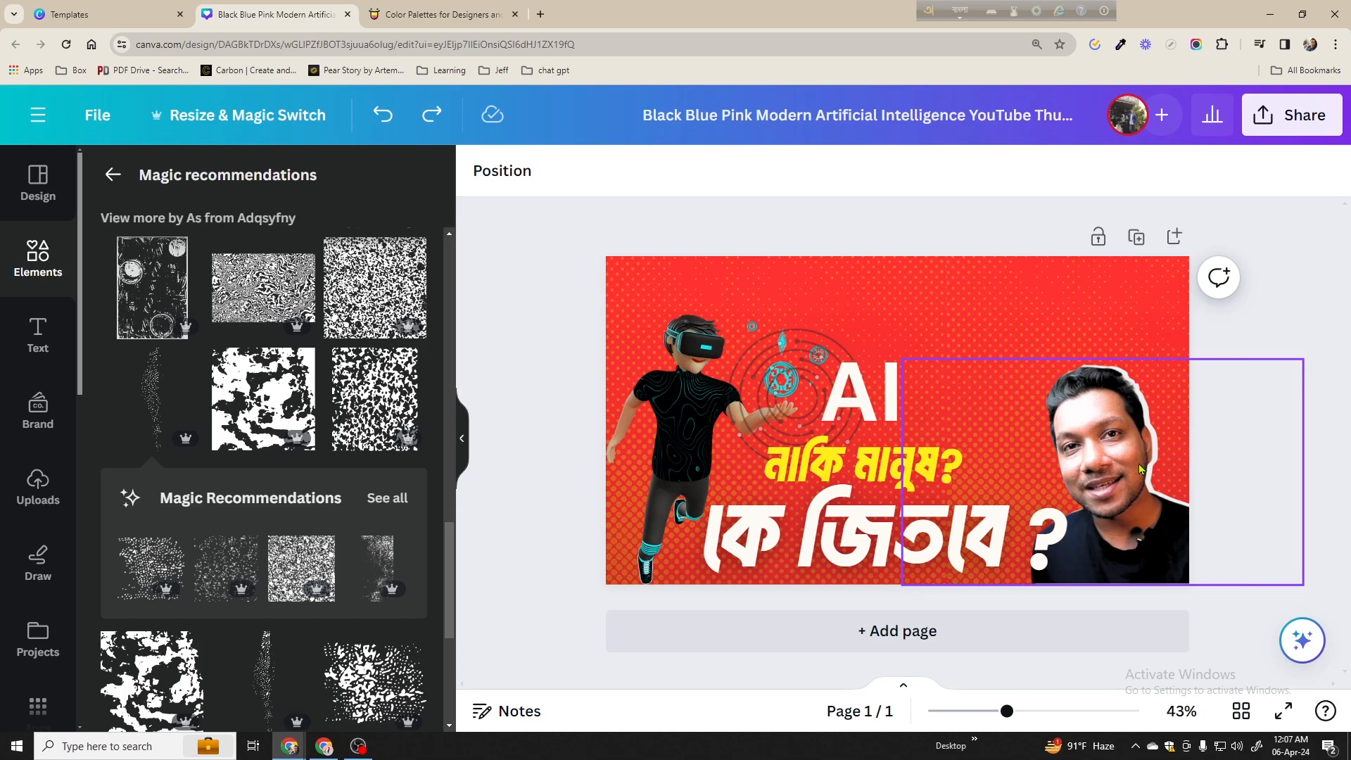
left_click(527, 173)
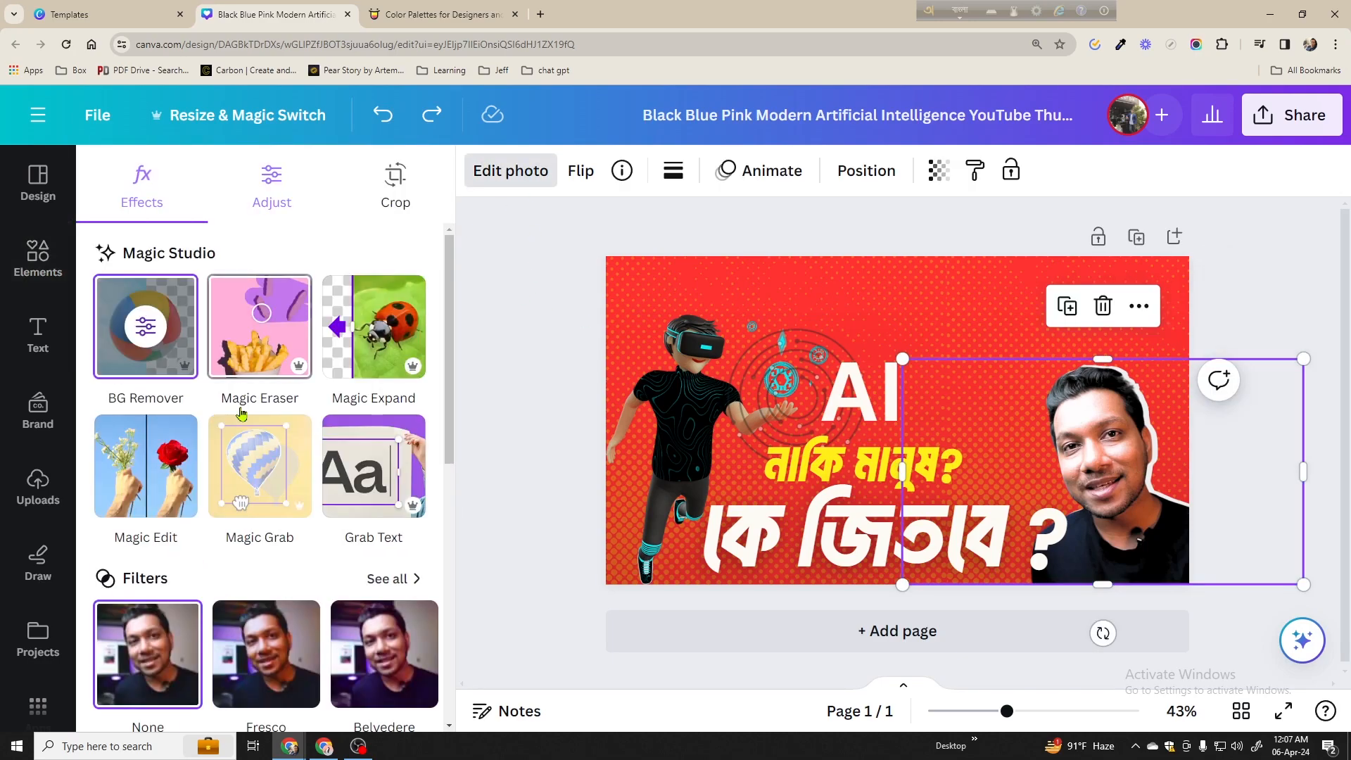
scroll(440, 499, "down", 2)
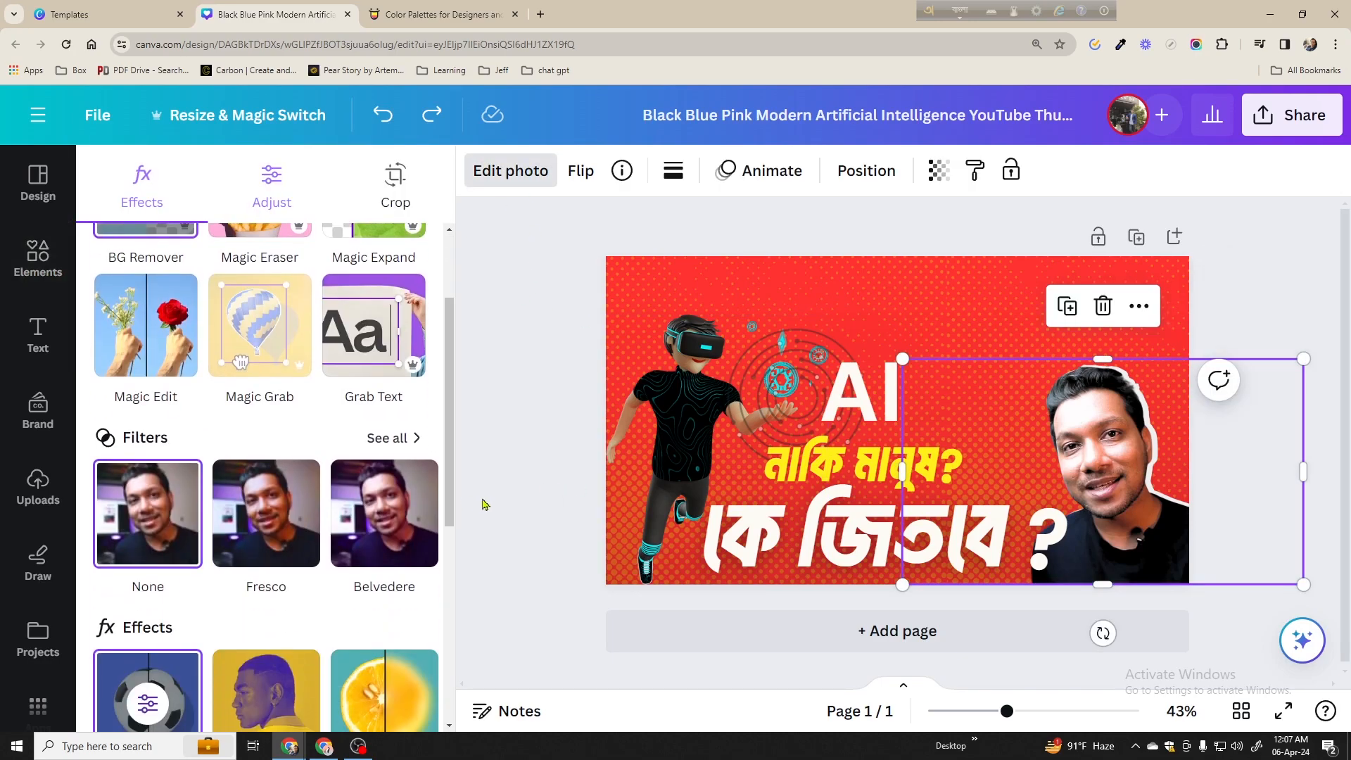
left_click(690, 405)
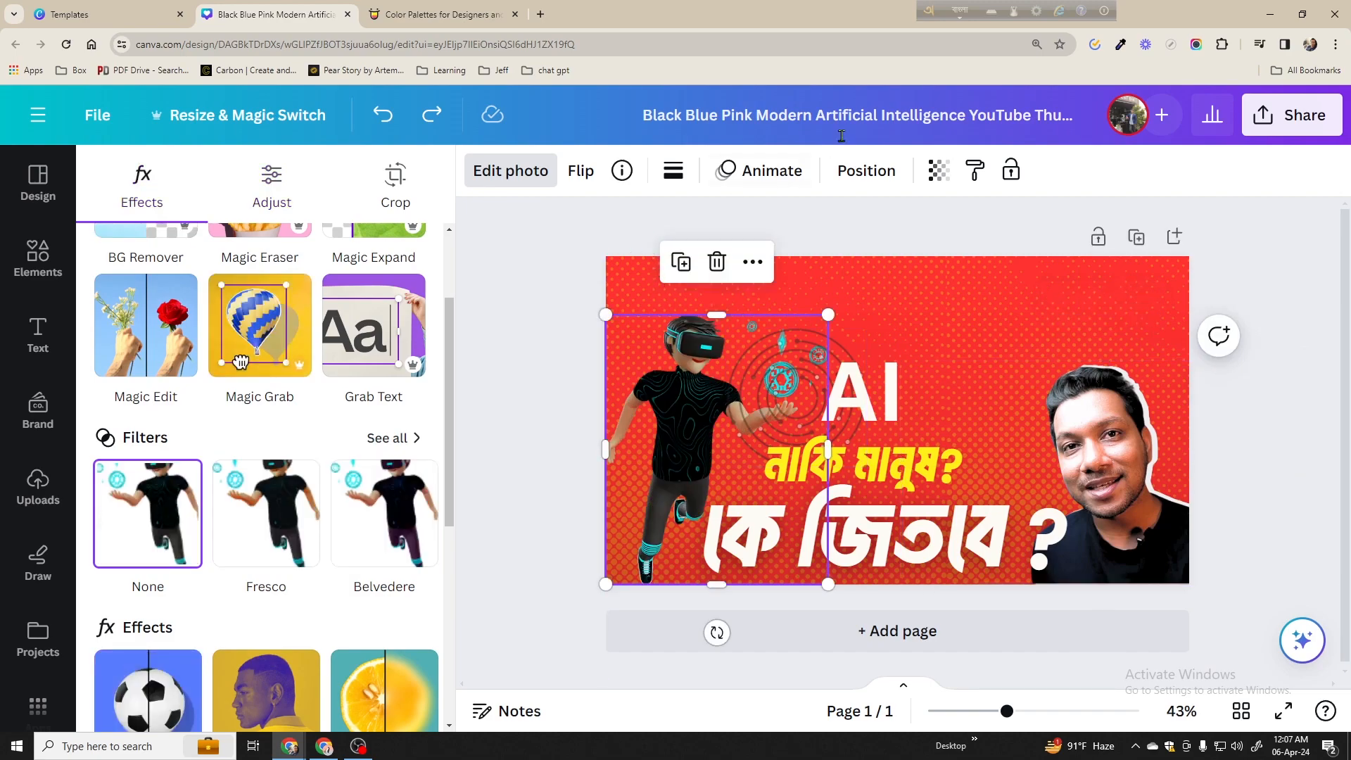
left_click(866, 171)
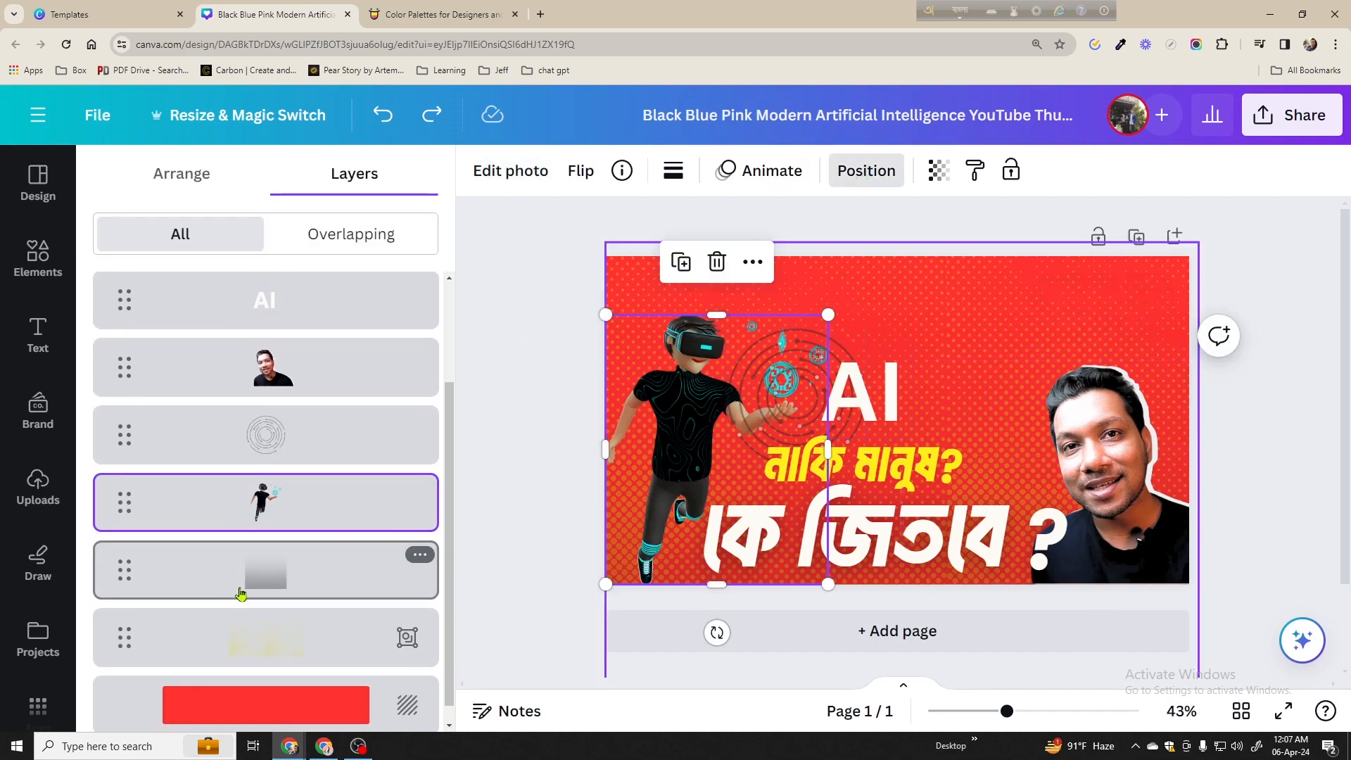
left_click(294, 385)
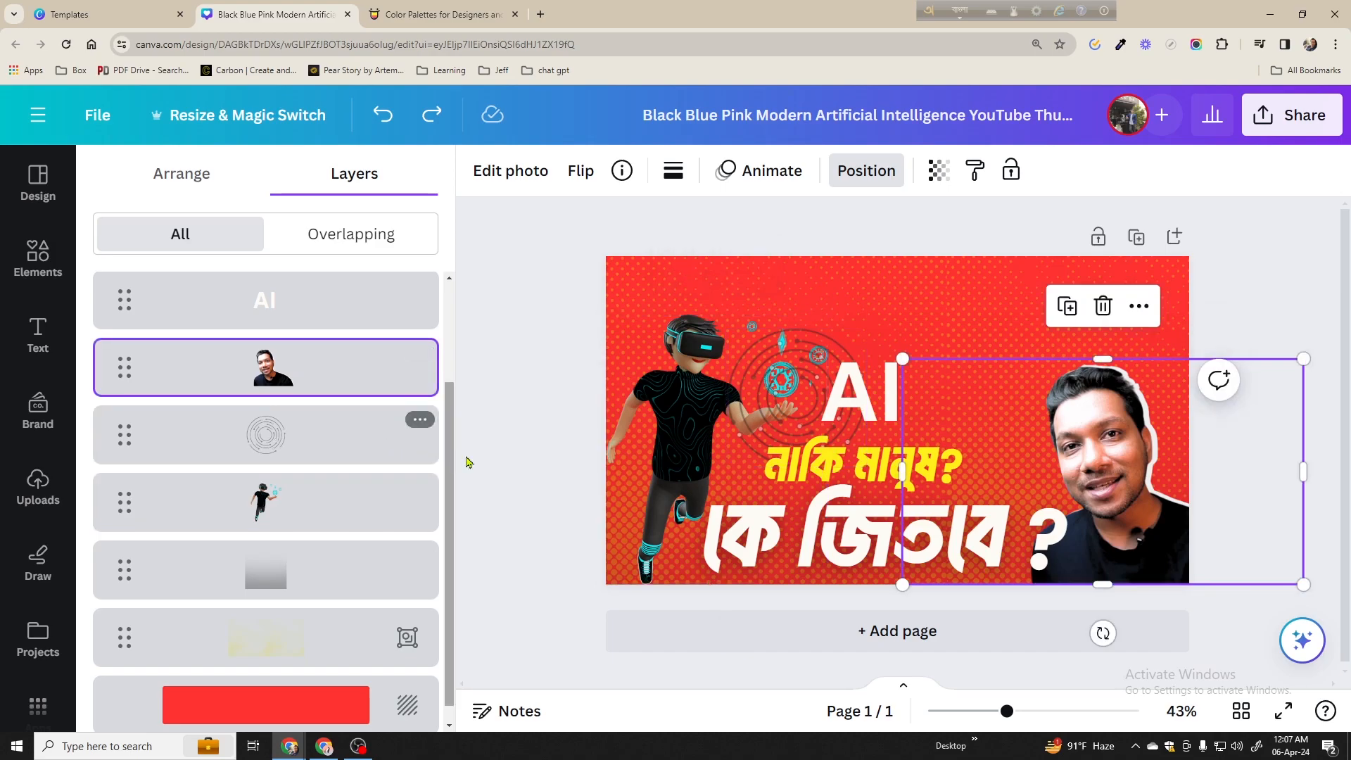
left_click(509, 467)
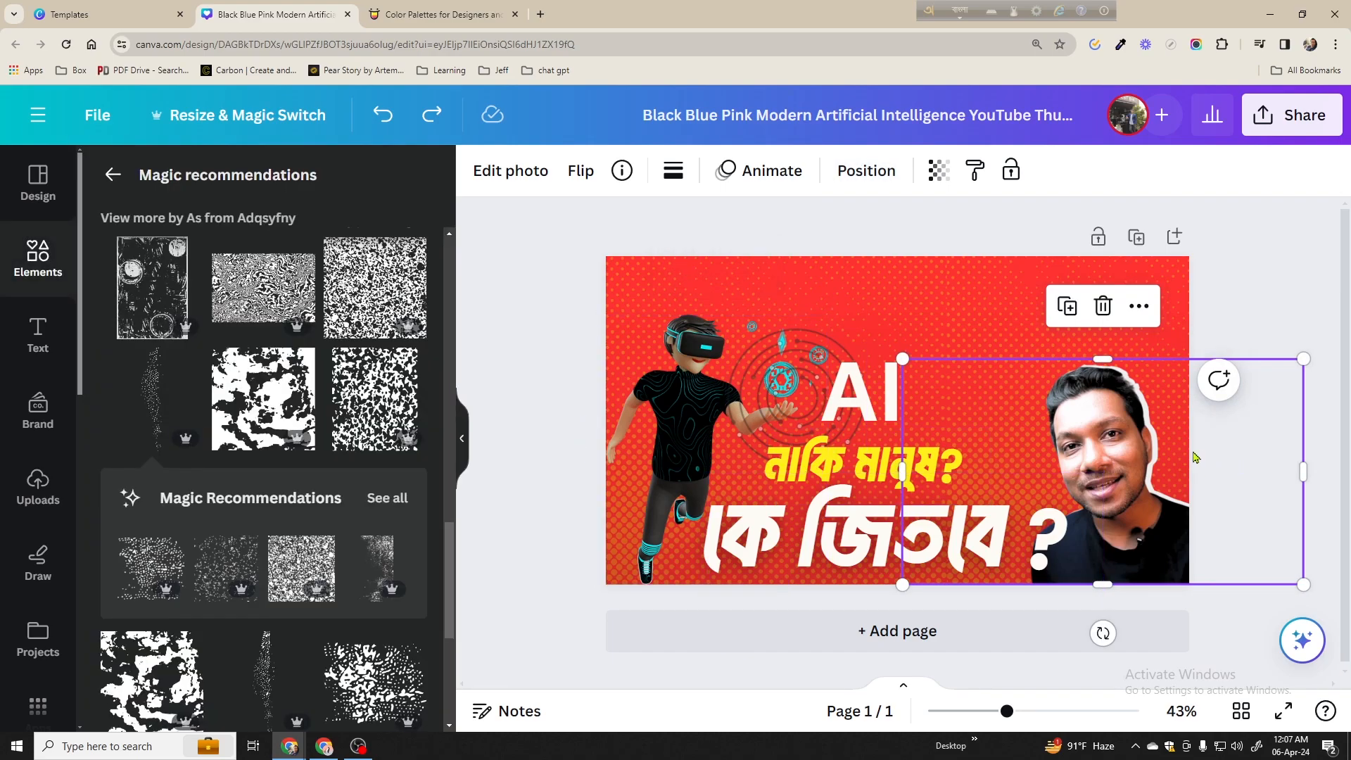
left_click(510, 171)
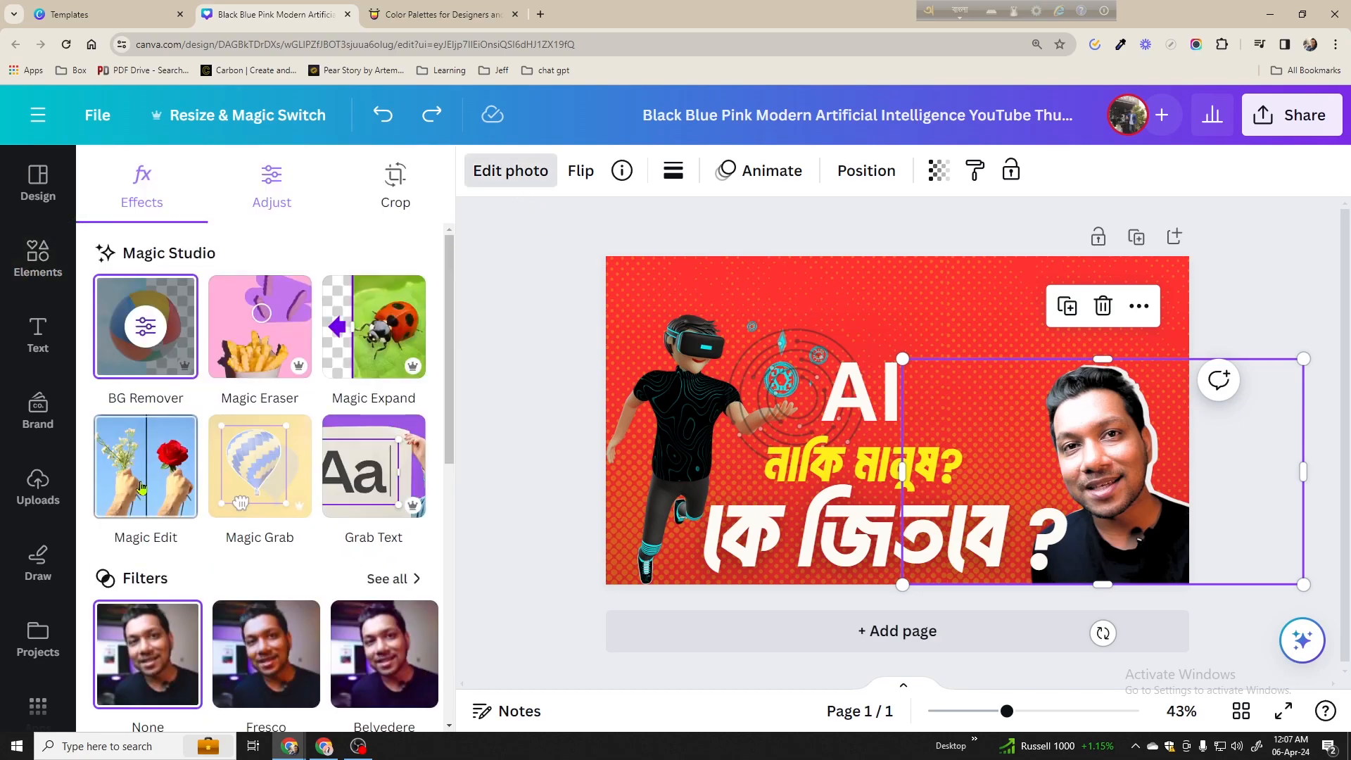
scroll(163, 504, "down", 8)
scroll(163, 503, "up", 8)
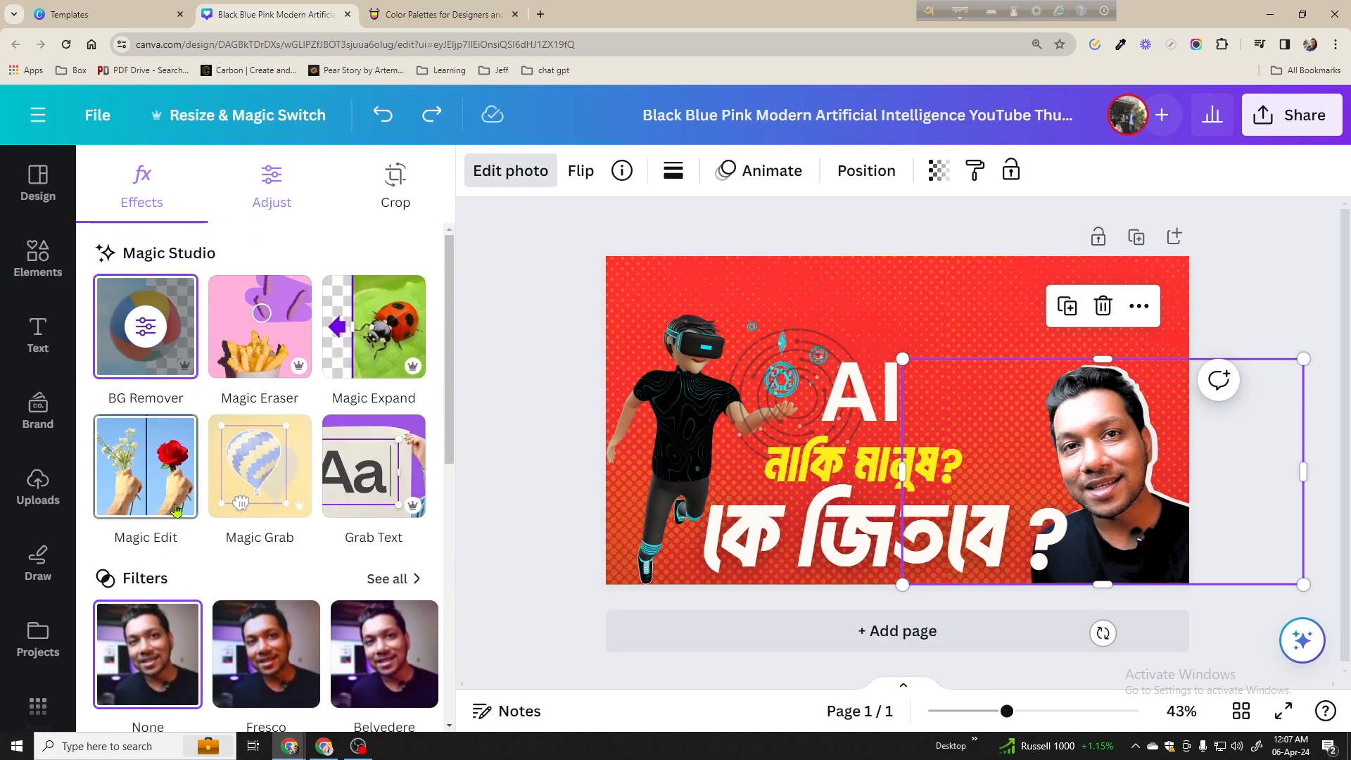
left_click(574, 448)
left_click(1269, 272)
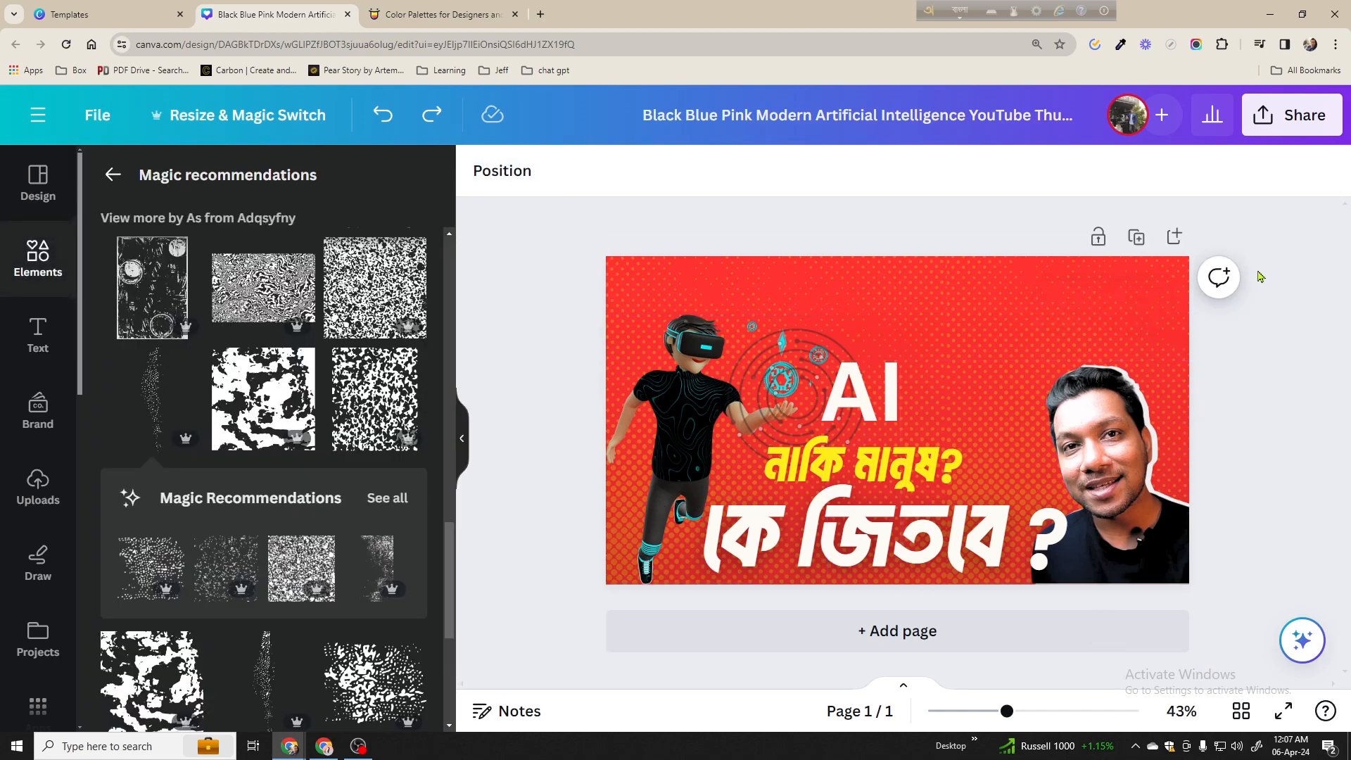
Try the Arsenal and Radley style combination on the thumbnail, followed by the Roxborough and Montserrat combination
left_click(1052, 304)
left_click(39, 184)
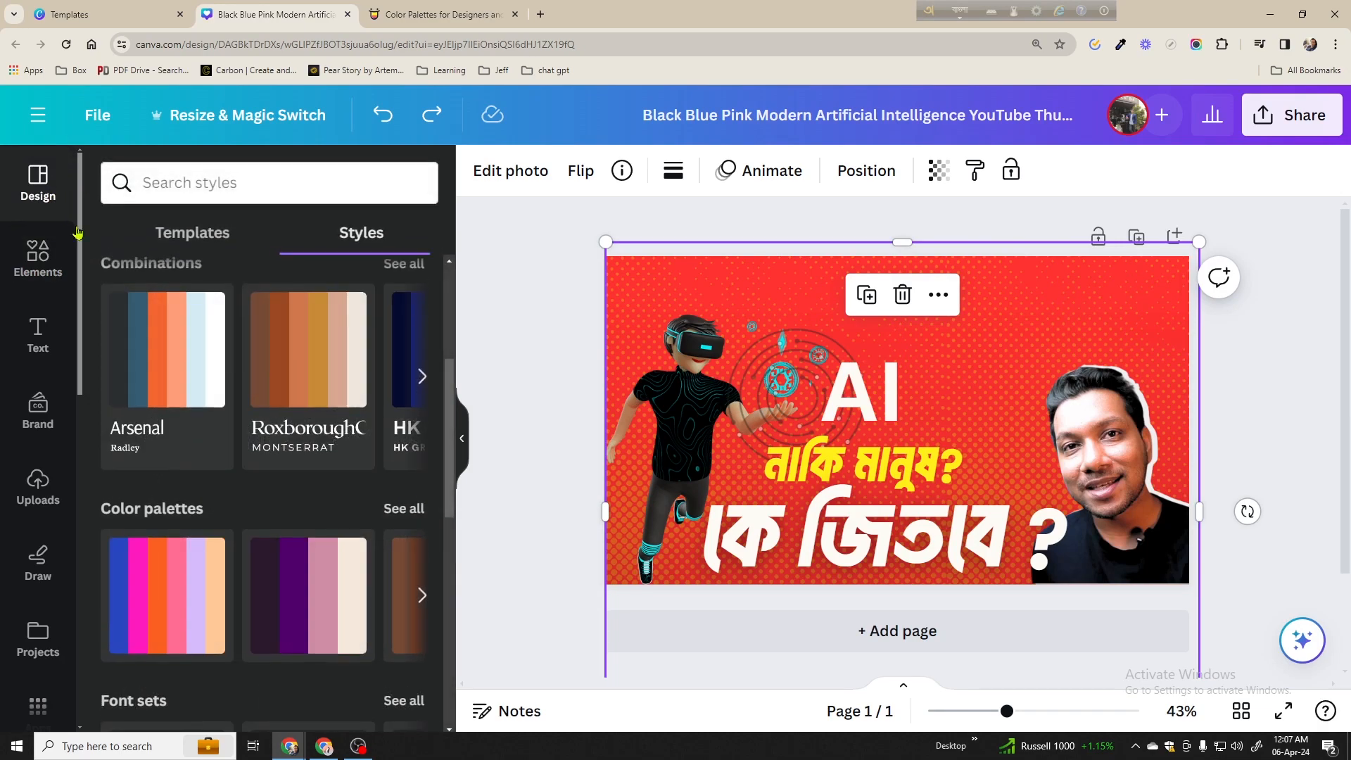
left_click(179, 356)
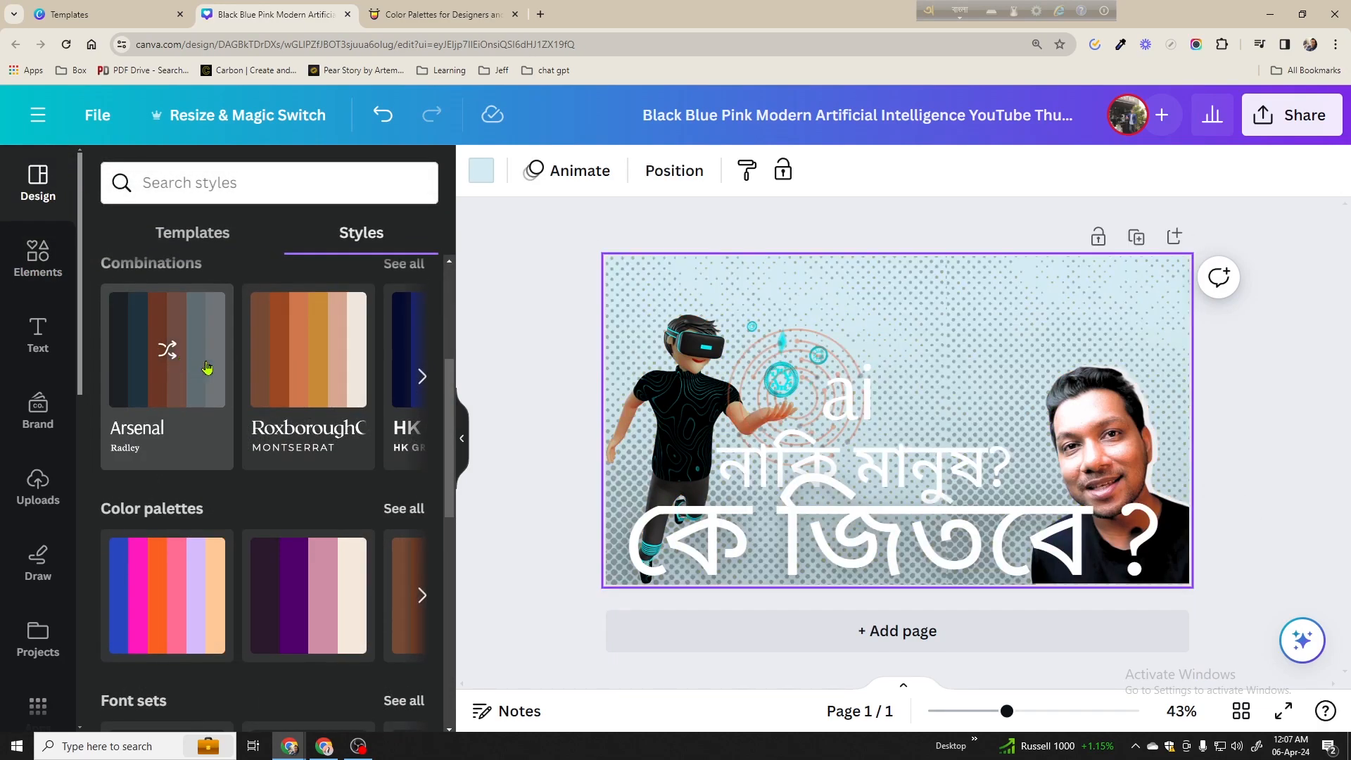
left_click(282, 367)
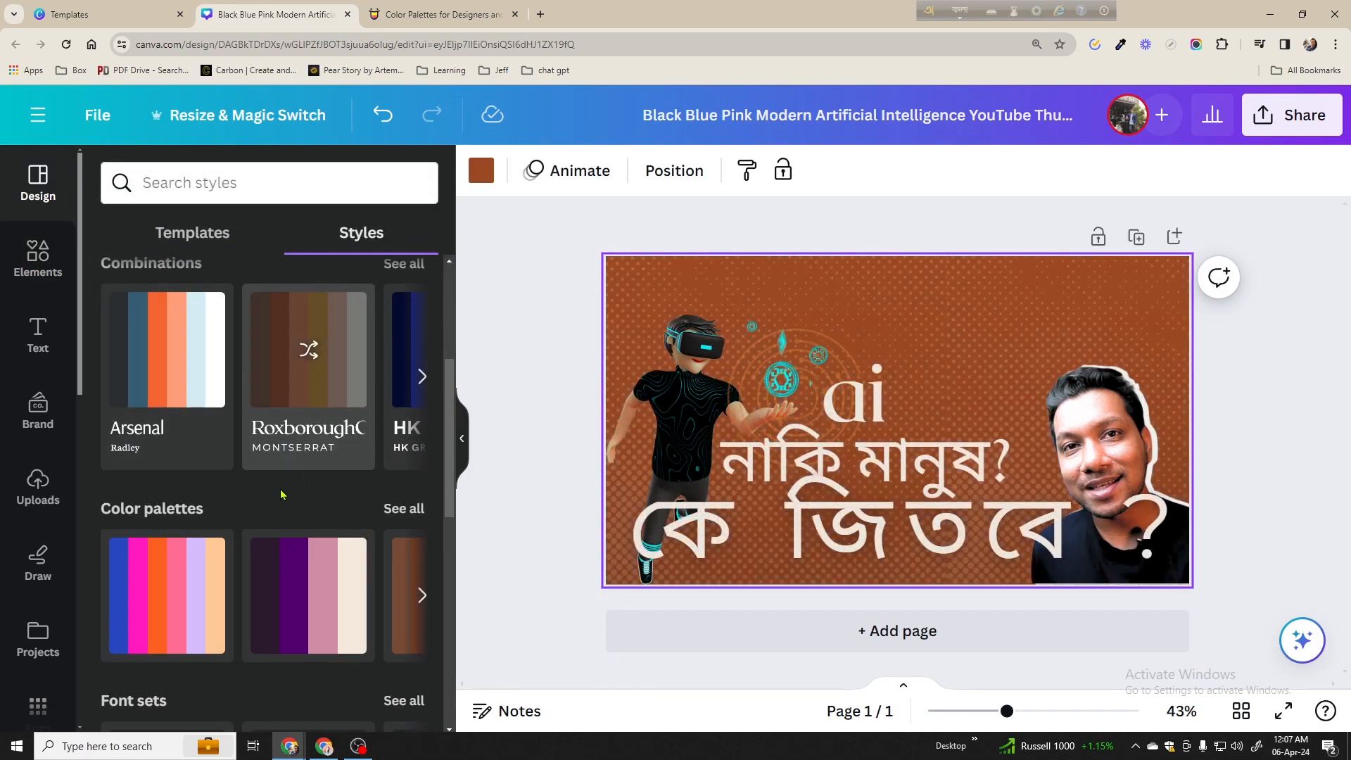
Try the blue-pink-orange and dark purple color palettes, and undo all the style changes back to the red design
scroll(287, 493, "down", 2)
left_click(162, 499)
left_click(317, 494)
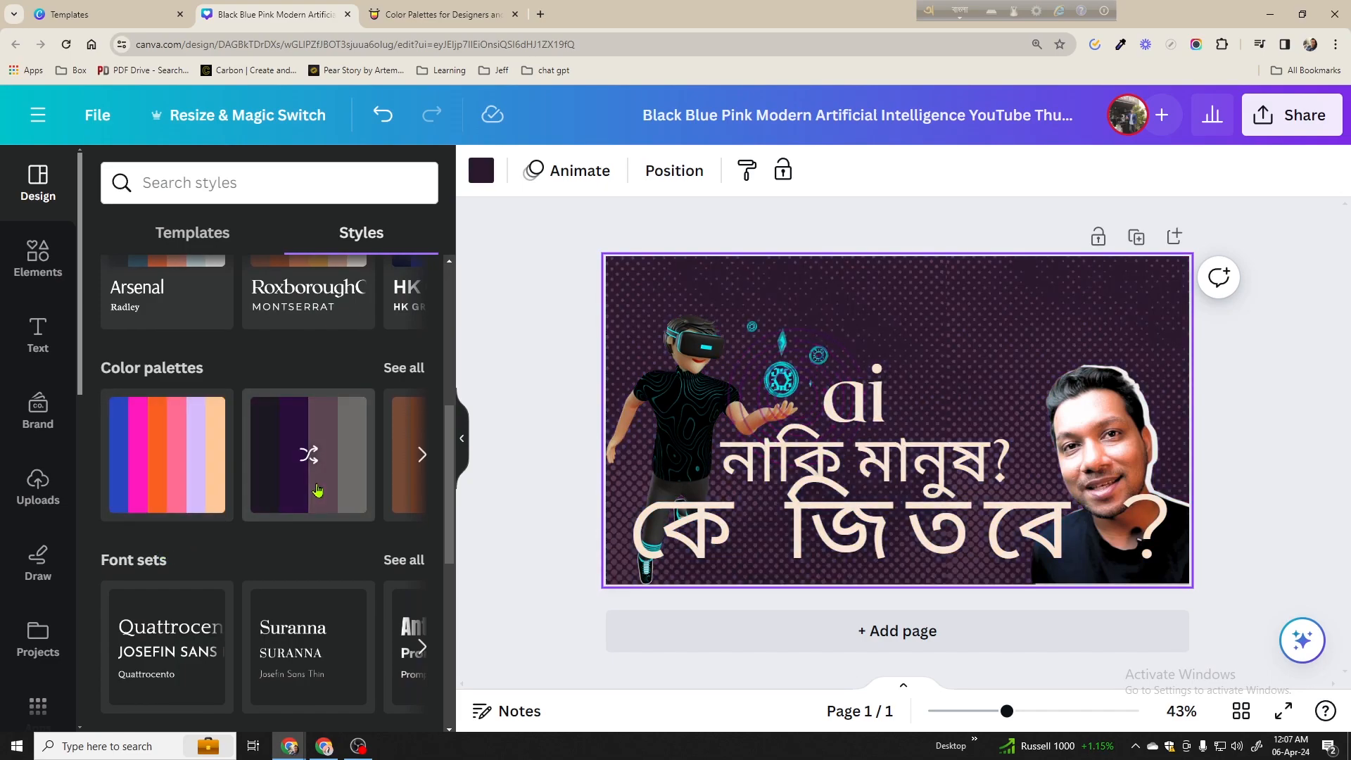
key("ctrl+z")
key("ctrl+z")
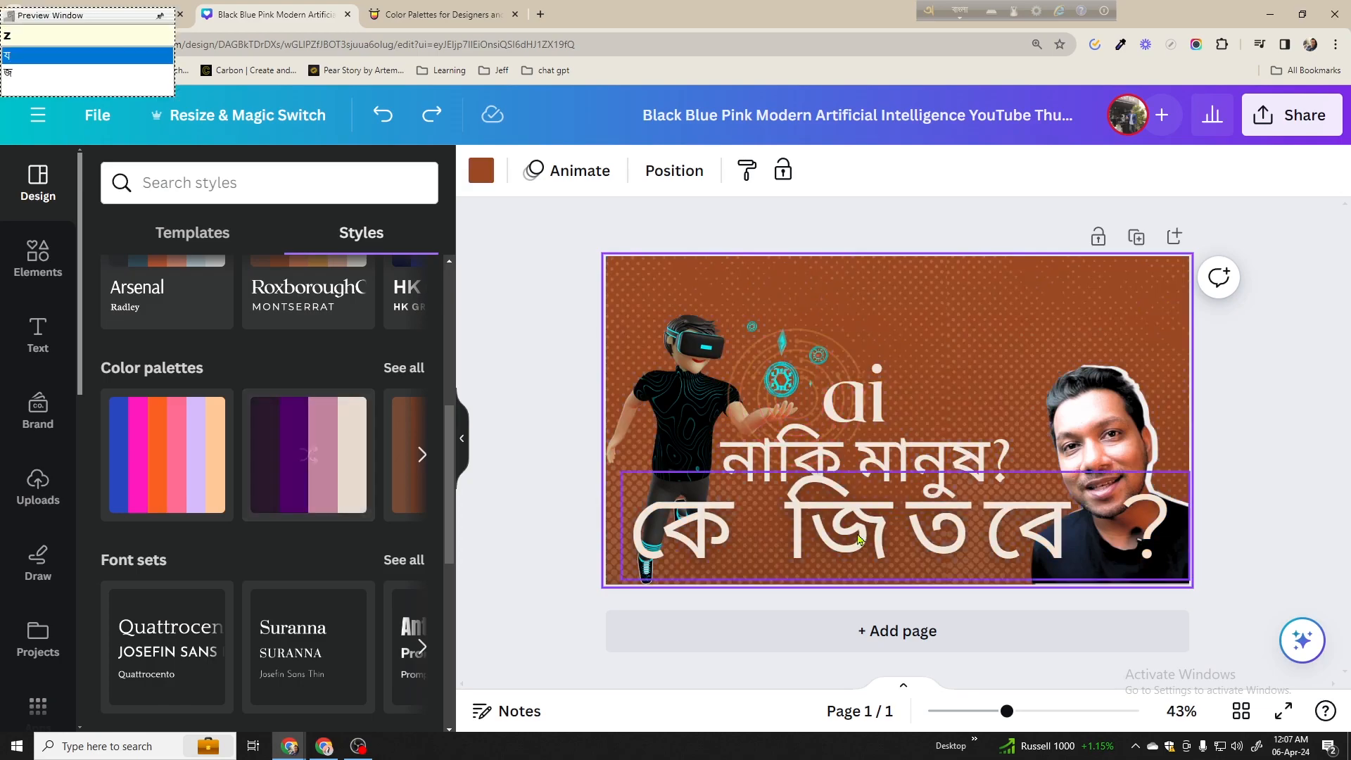
key("ctrl+z")
key("ctrl+z")
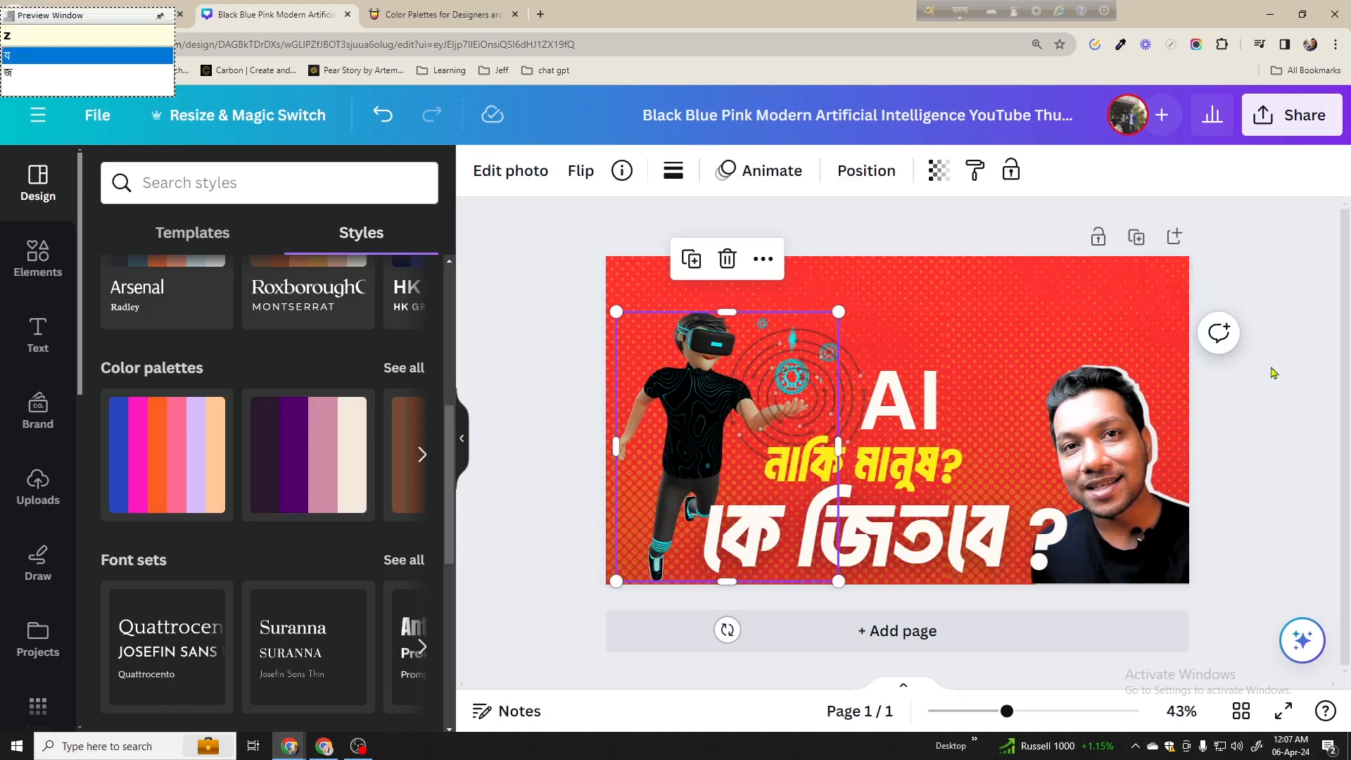
Download the thumbnail as a PNG at 1,280 × 720 px
left_click(1292, 115)
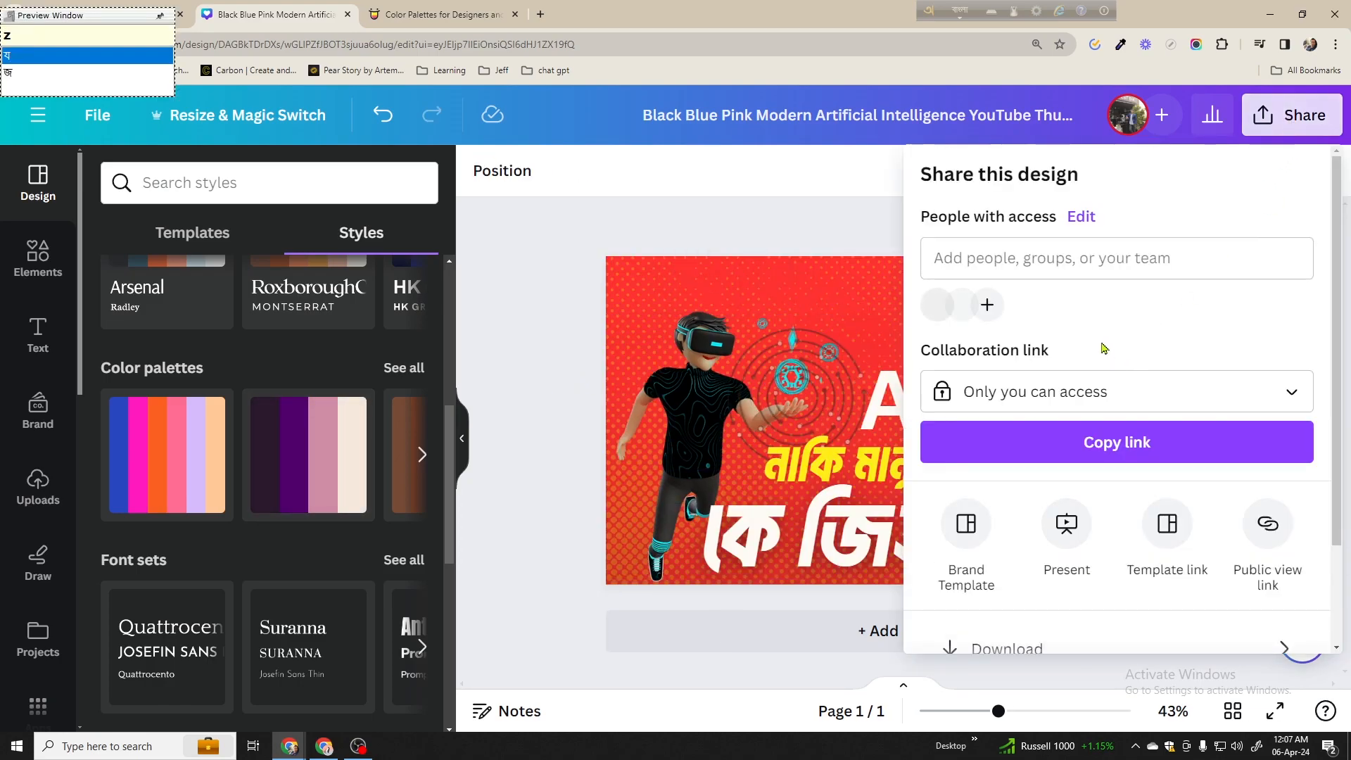
scroll(1138, 441, "down", 1)
scroll(1126, 479, "down", 1)
left_click(1087, 520)
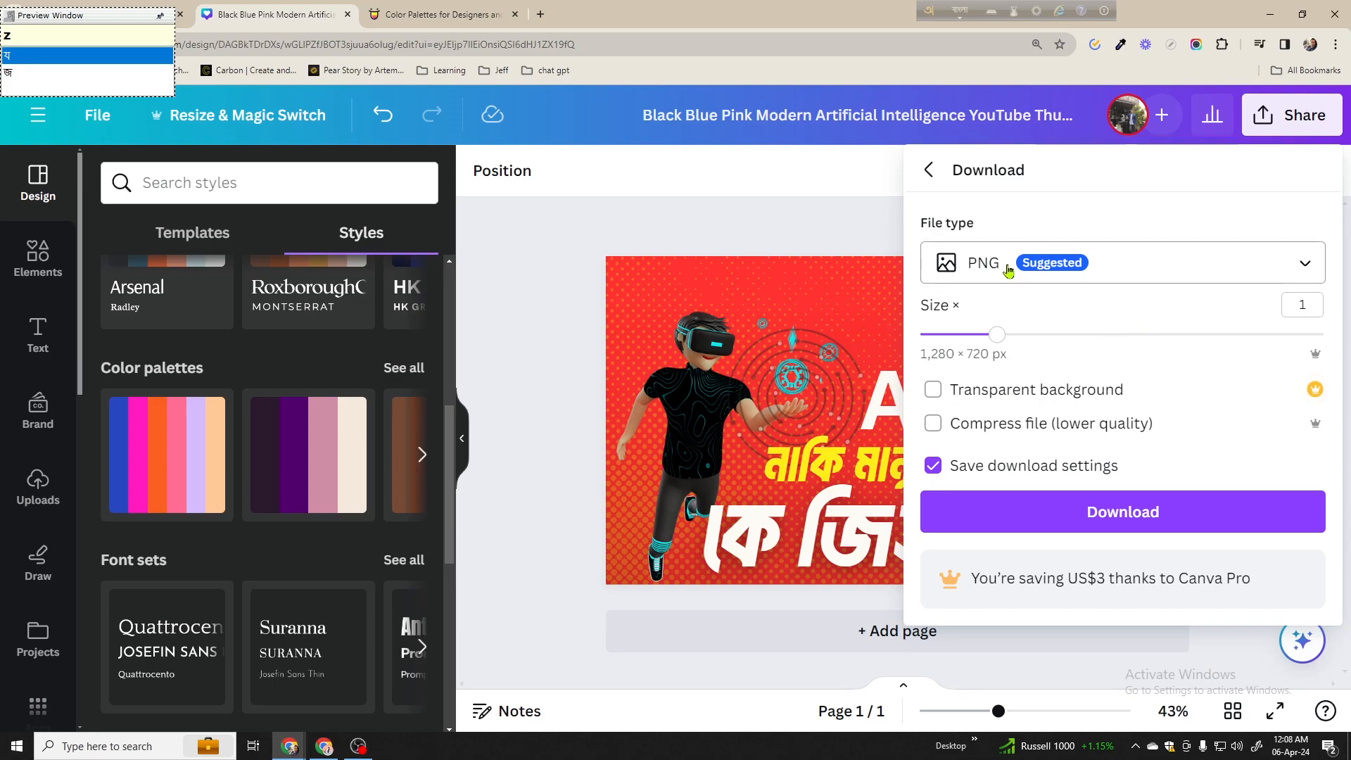
left_click(1119, 524)
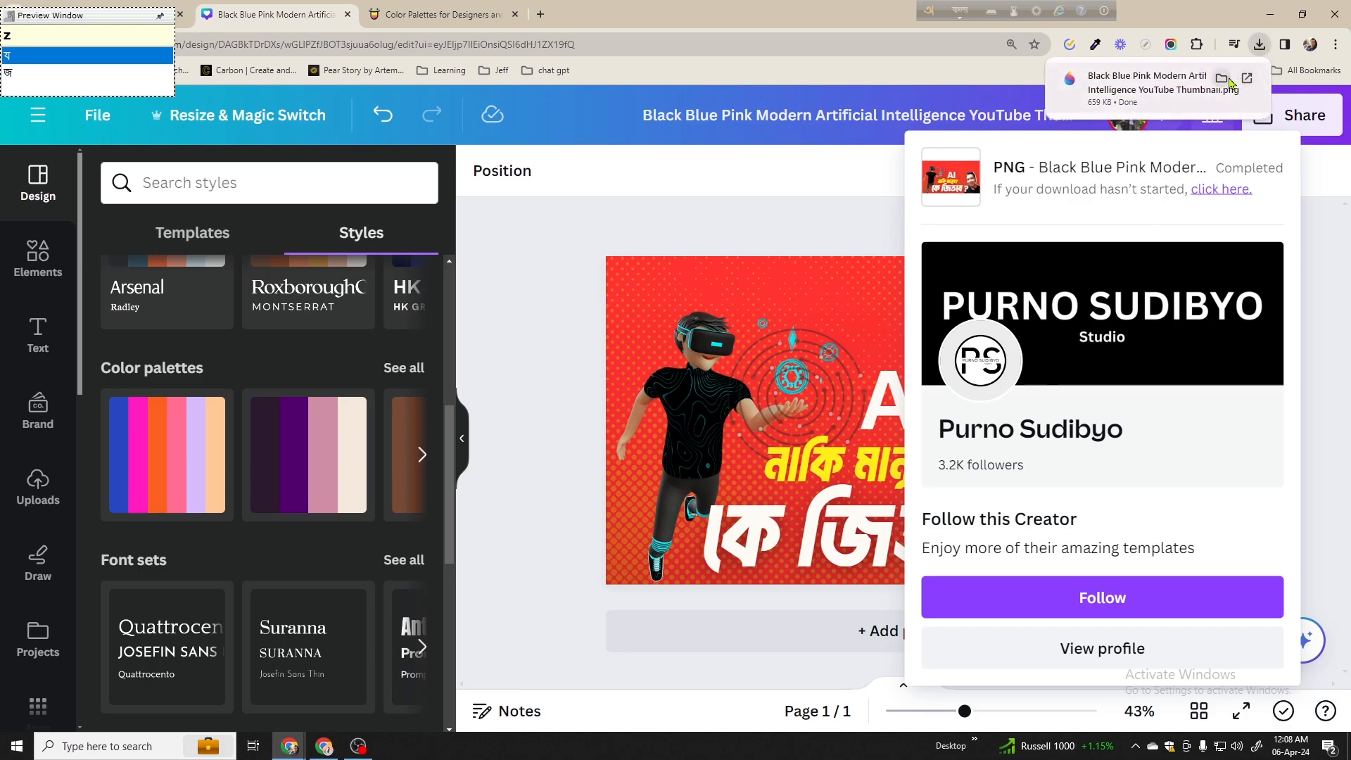
Open the downloaded thumbnail from the Downloads folder to inspect it, and close Paint 3D without saving
left_click(1228, 80)
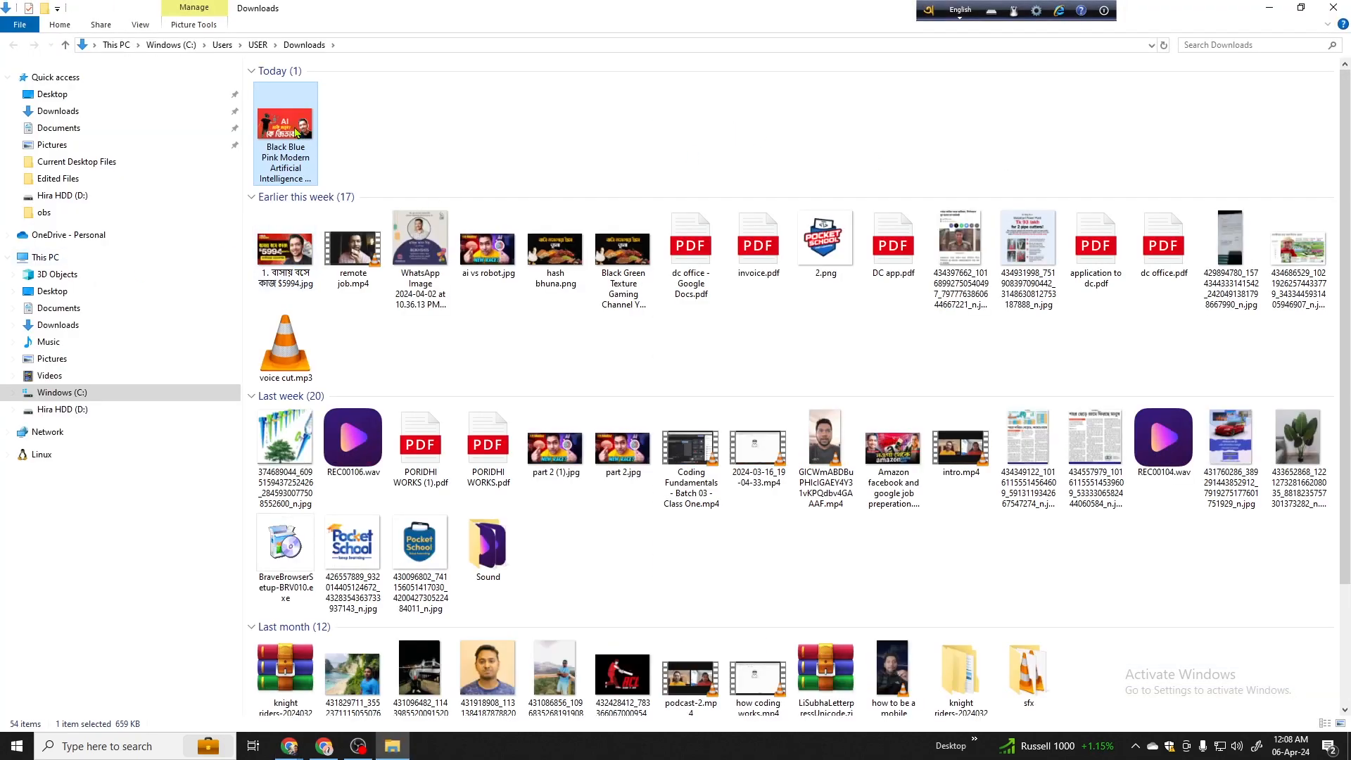
double_click(296, 133)
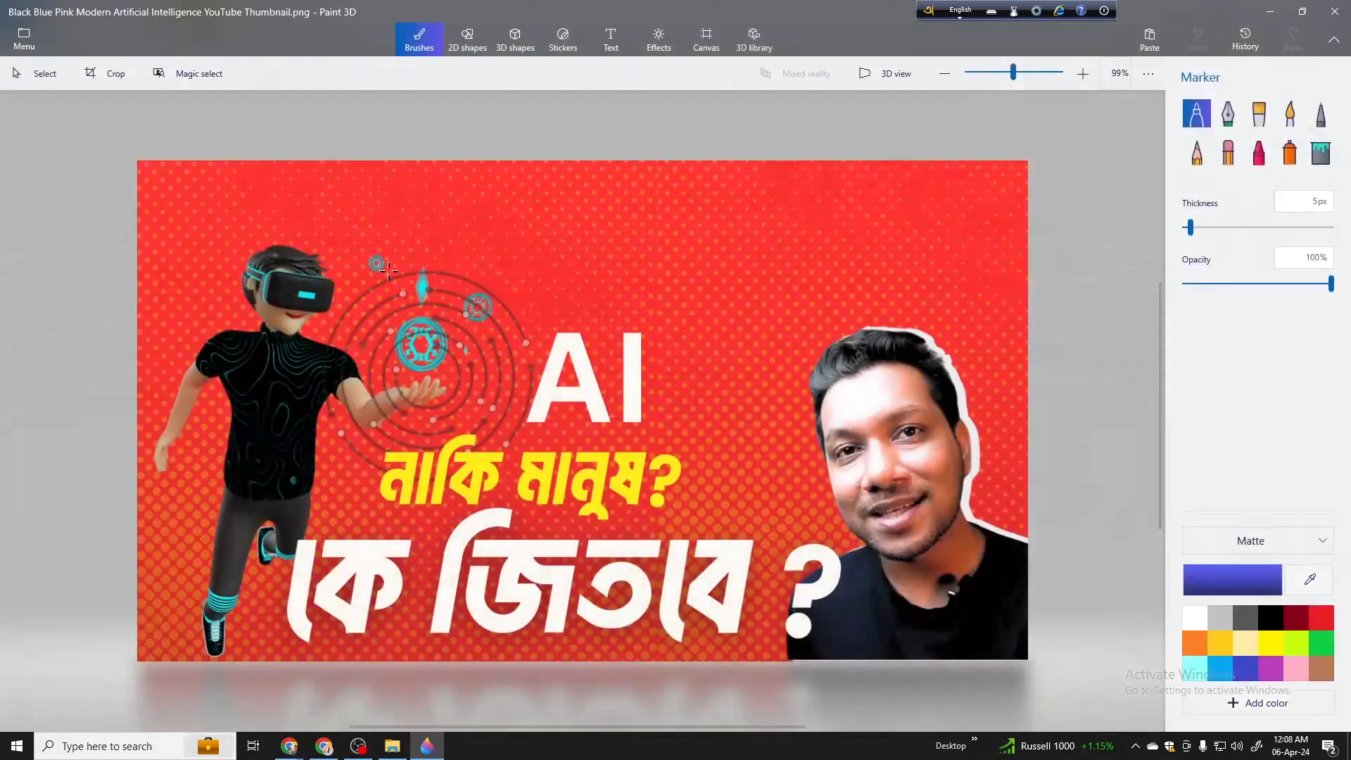
left_click_drag(139, 170, 145, 164)
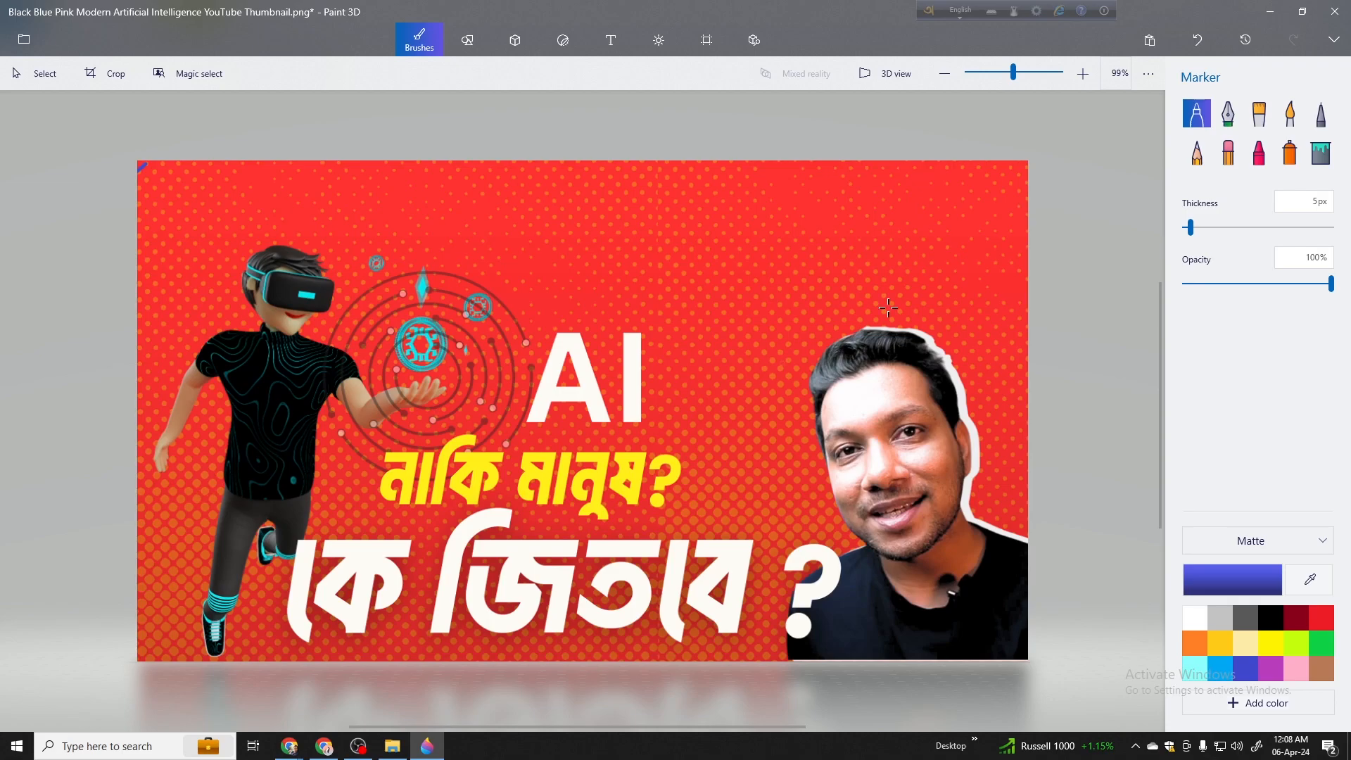
left_click(1346, 7)
left_click(677, 406)
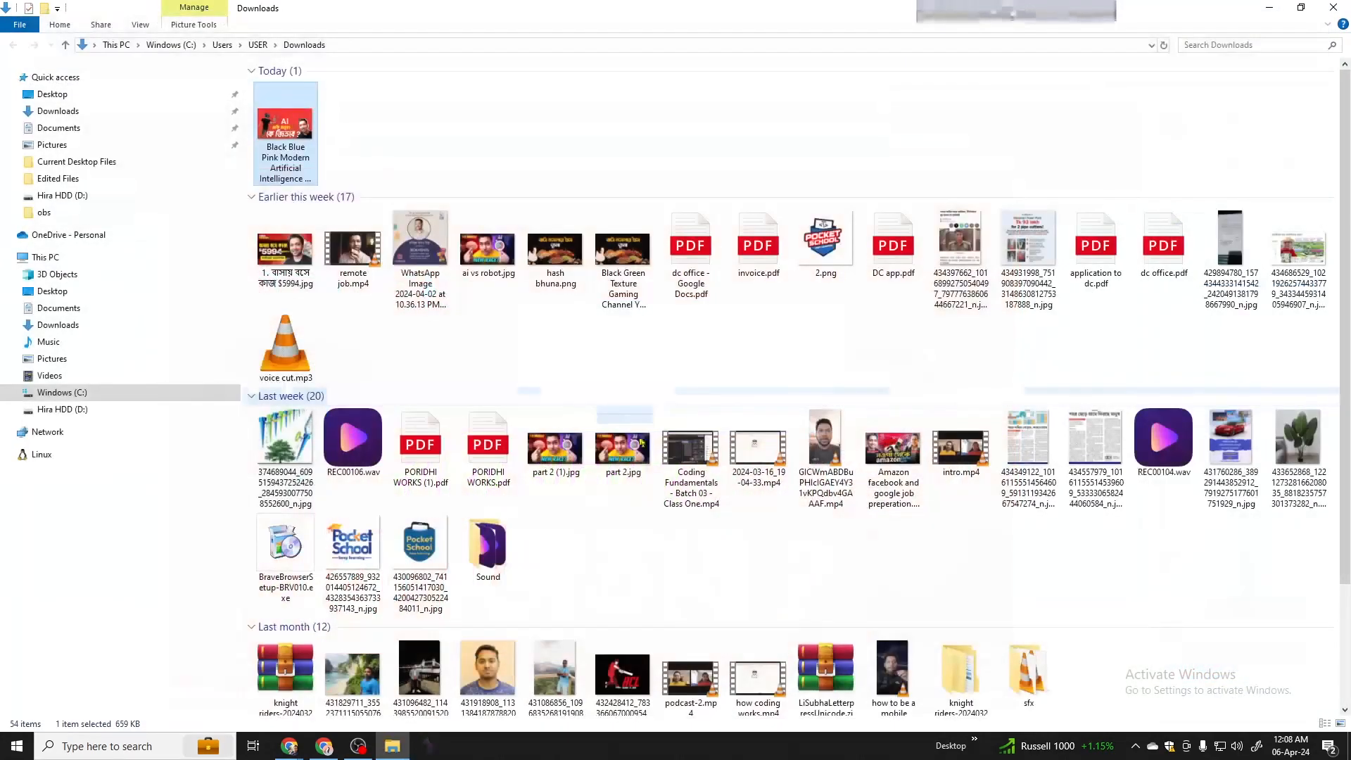
Switch back to Canva, nudge the large white headline slightly right and align the VR character to the thumbnail's lower-left corner
mouse_move(294, 753)
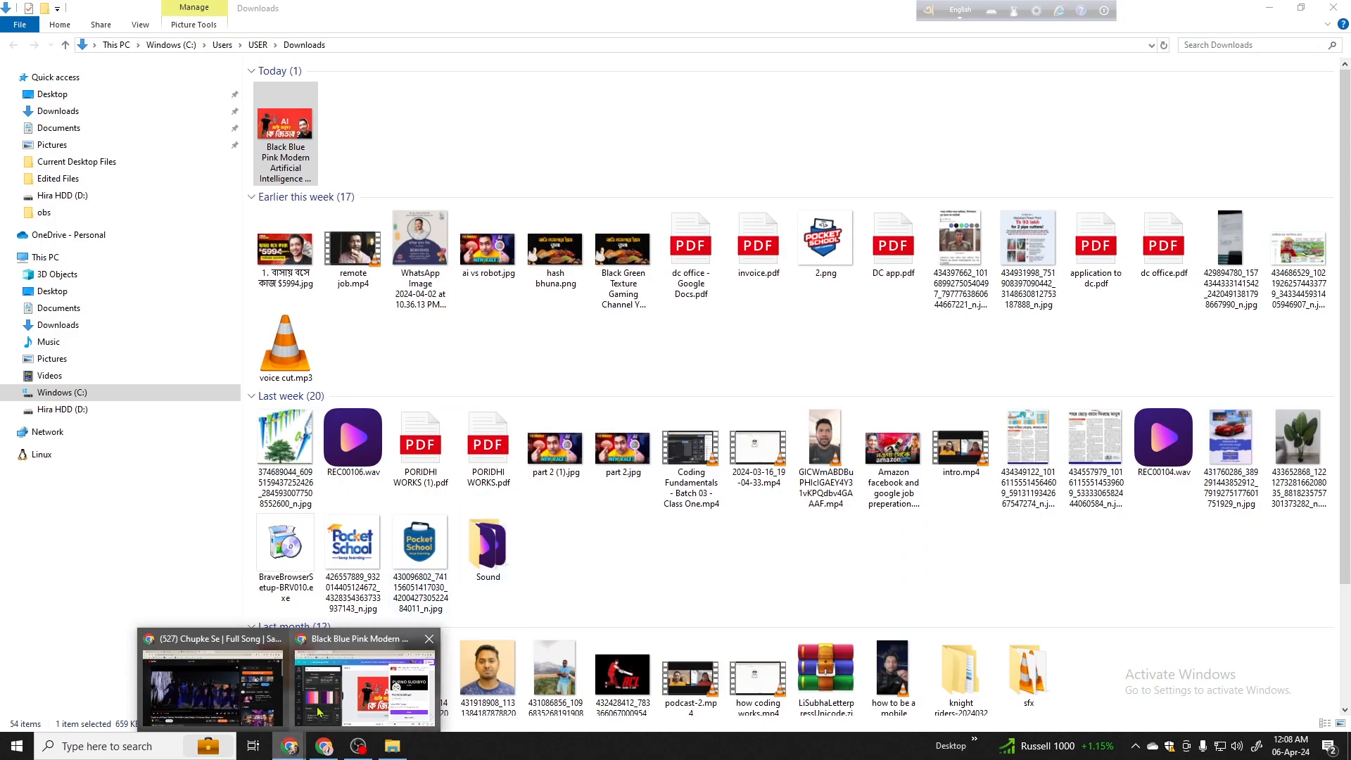
left_click(366, 686)
left_click_drag(809, 521, 824, 519)
left_click_drag(698, 419, 681, 418)
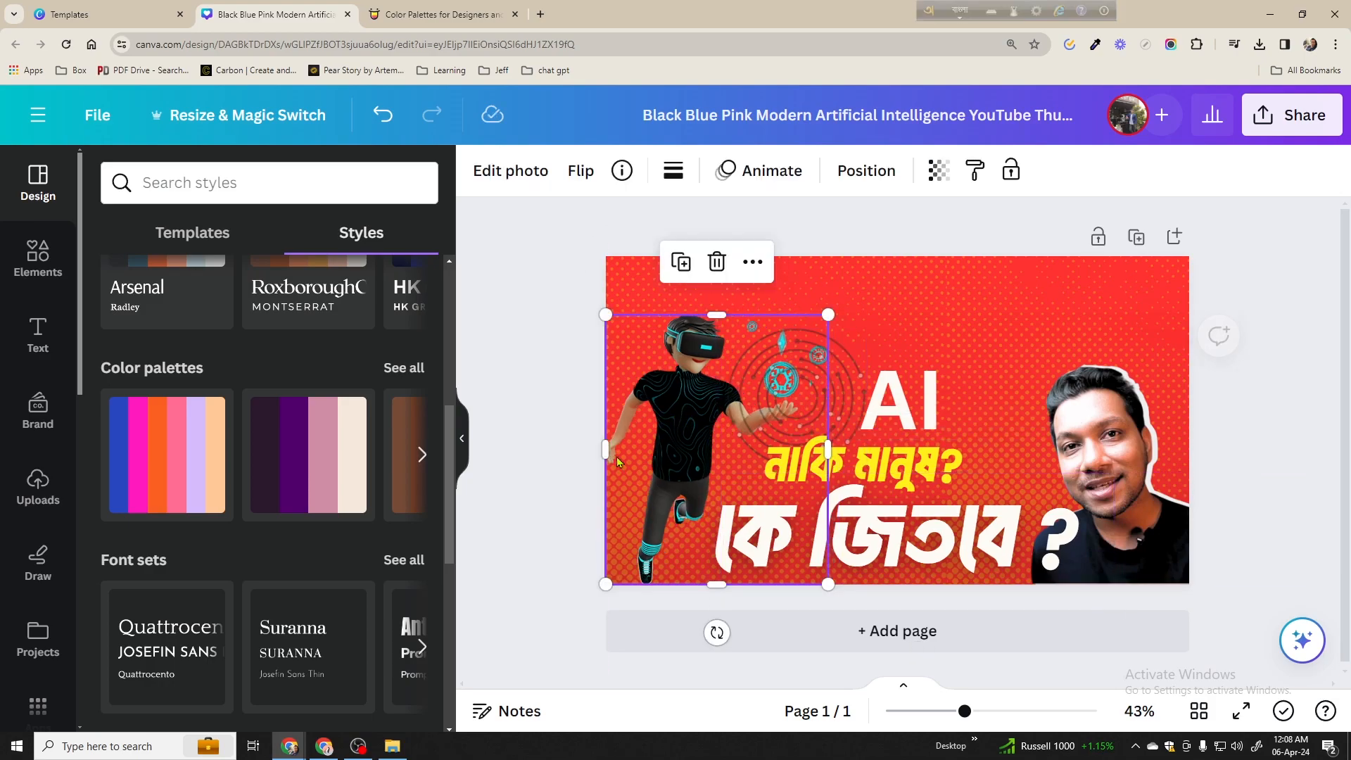
left_click(572, 389)
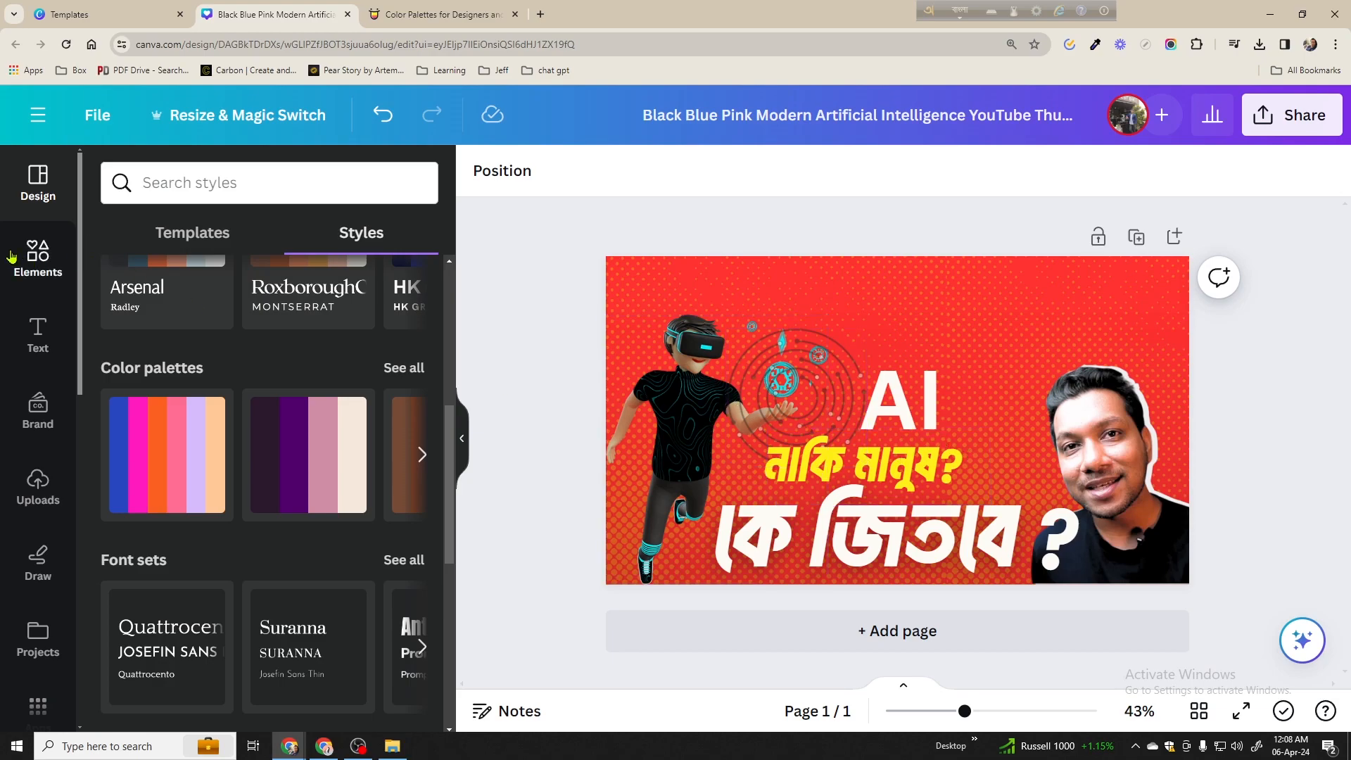
Add a second page and apply the Dark Modern Elegant Singer New Song YouTube Thumbnail template to it
left_click(225, 237)
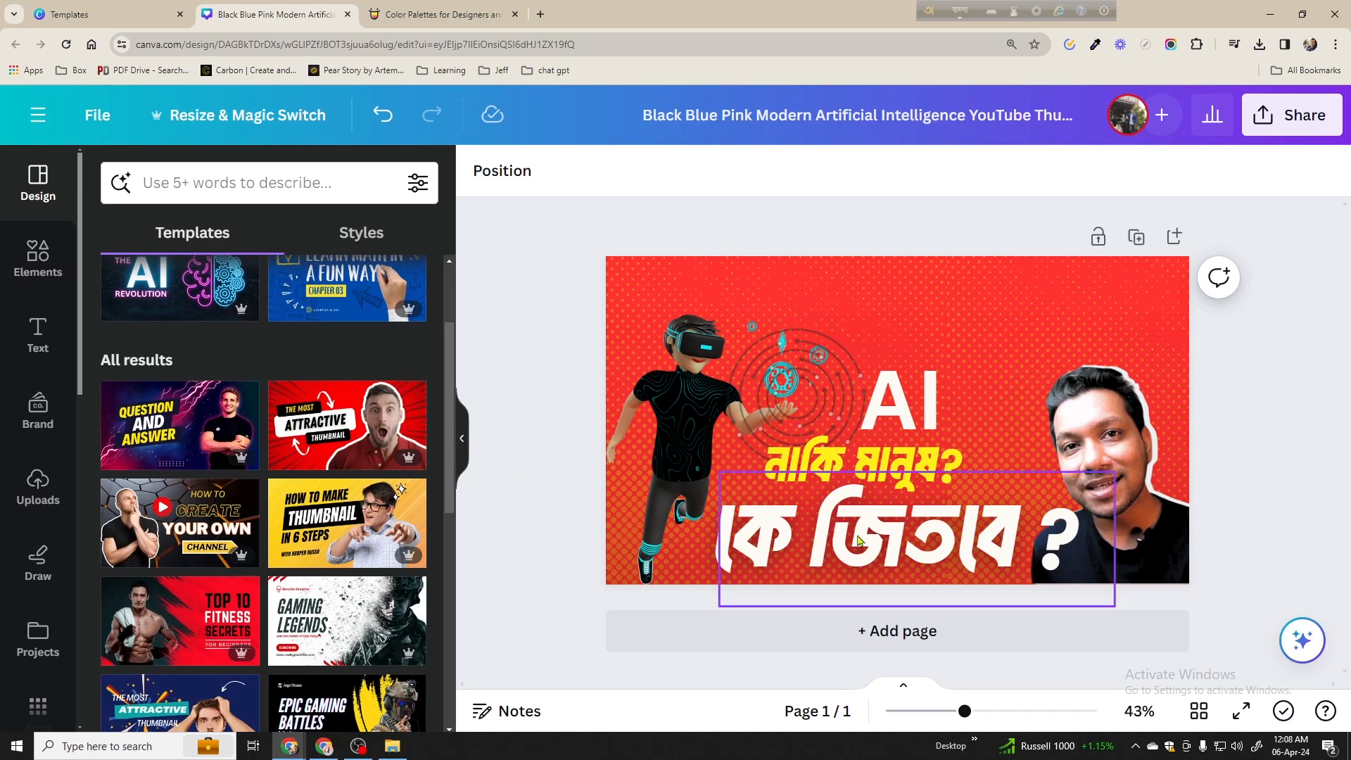
left_click(855, 619)
scroll(298, 370, "up", 1)
scroll(298, 369, "up", 2)
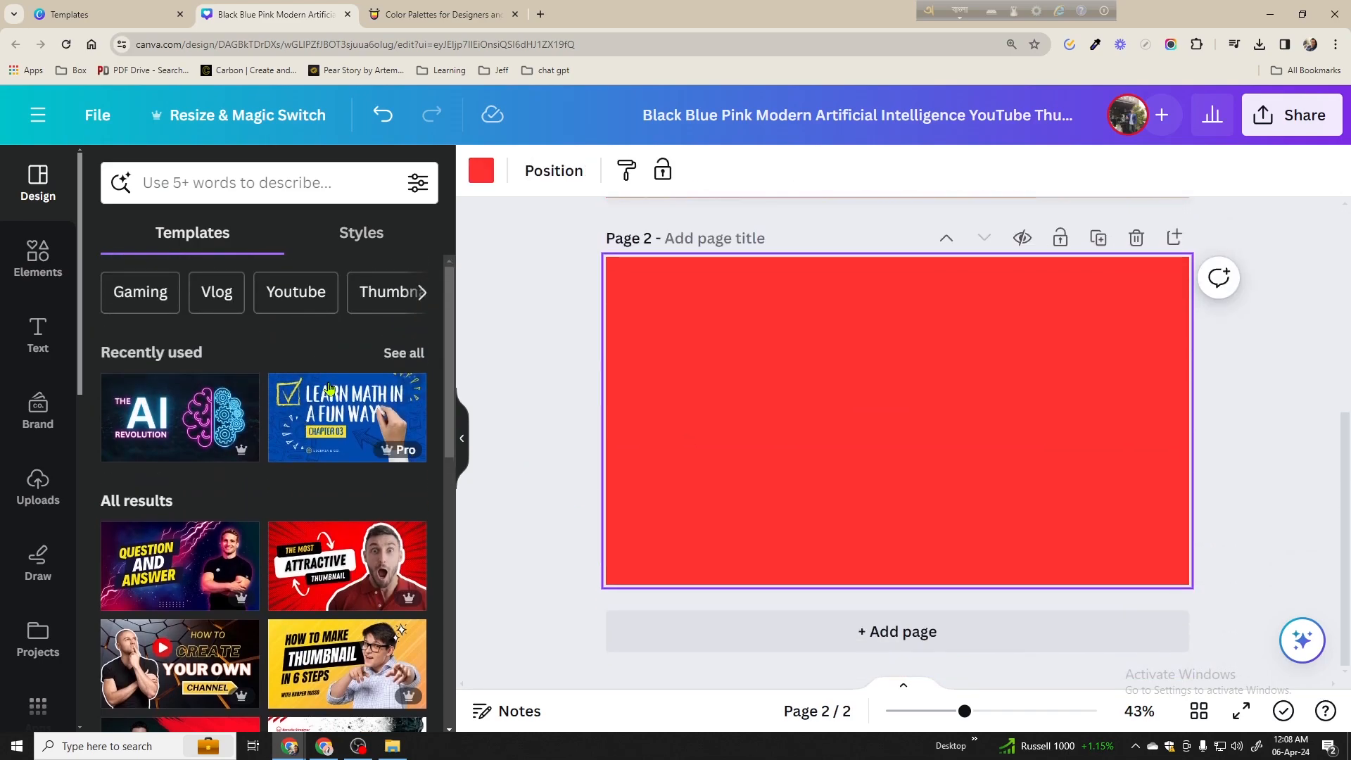
scroll(333, 374, "down", 2)
scroll(335, 373, "down", 6)
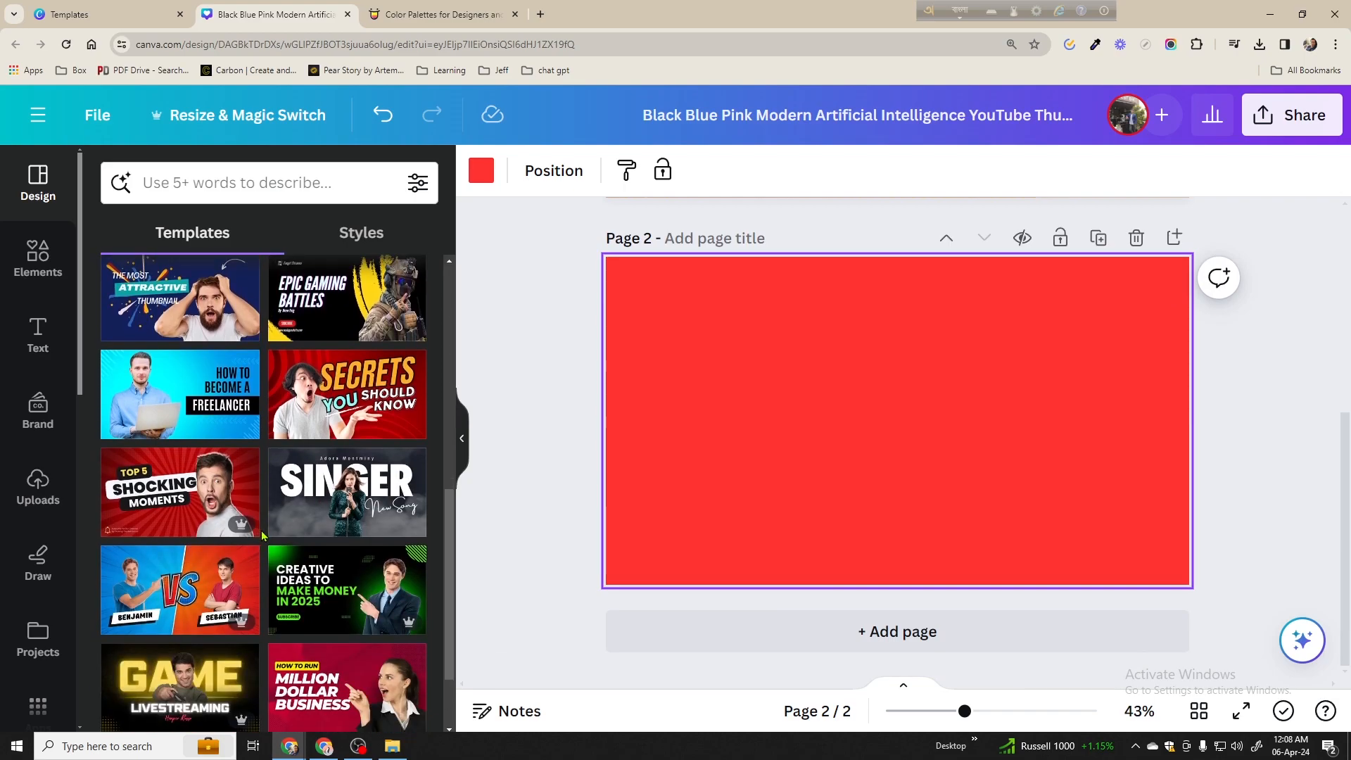
left_click(359, 507)
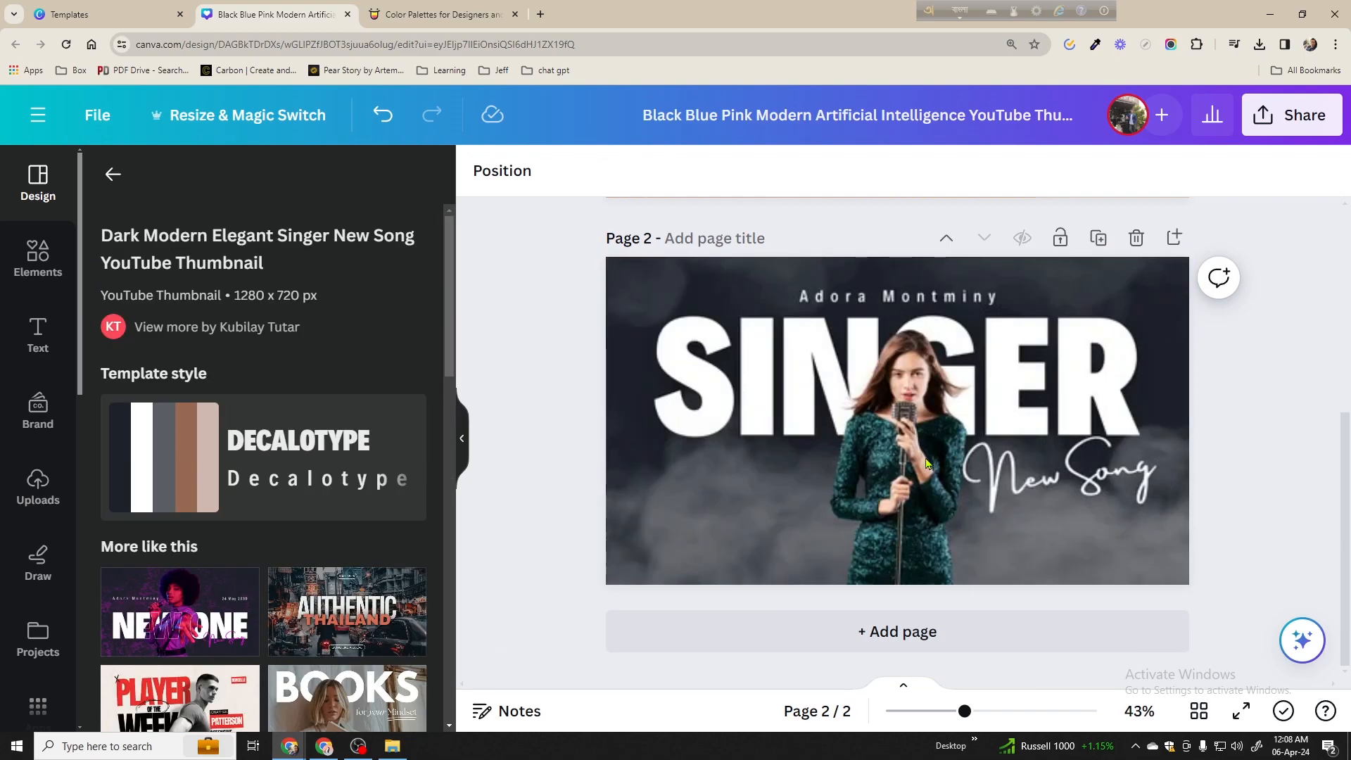
Replace the singer's photo on page 2 with the uploaded photo of the man holding his head, resting on the page's bottom edge
left_click(926, 462)
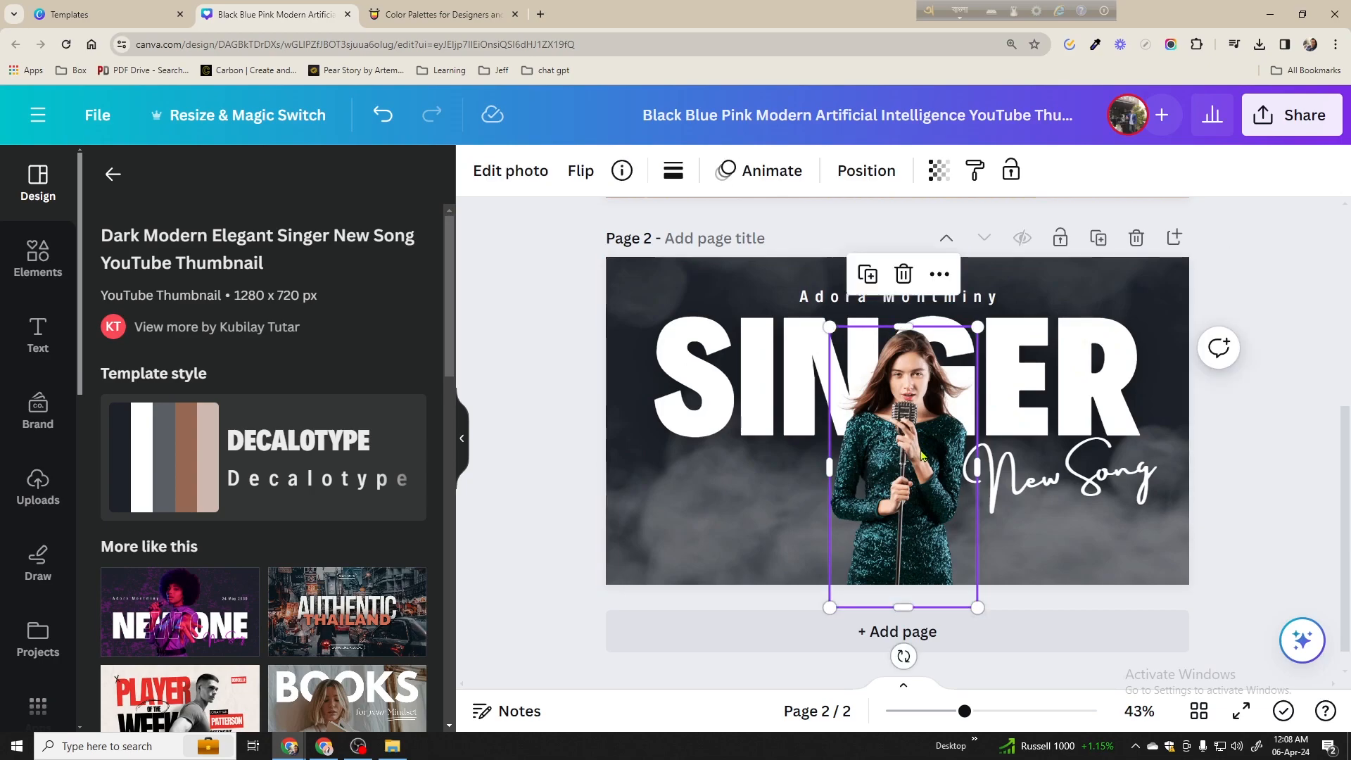
key("Delete")
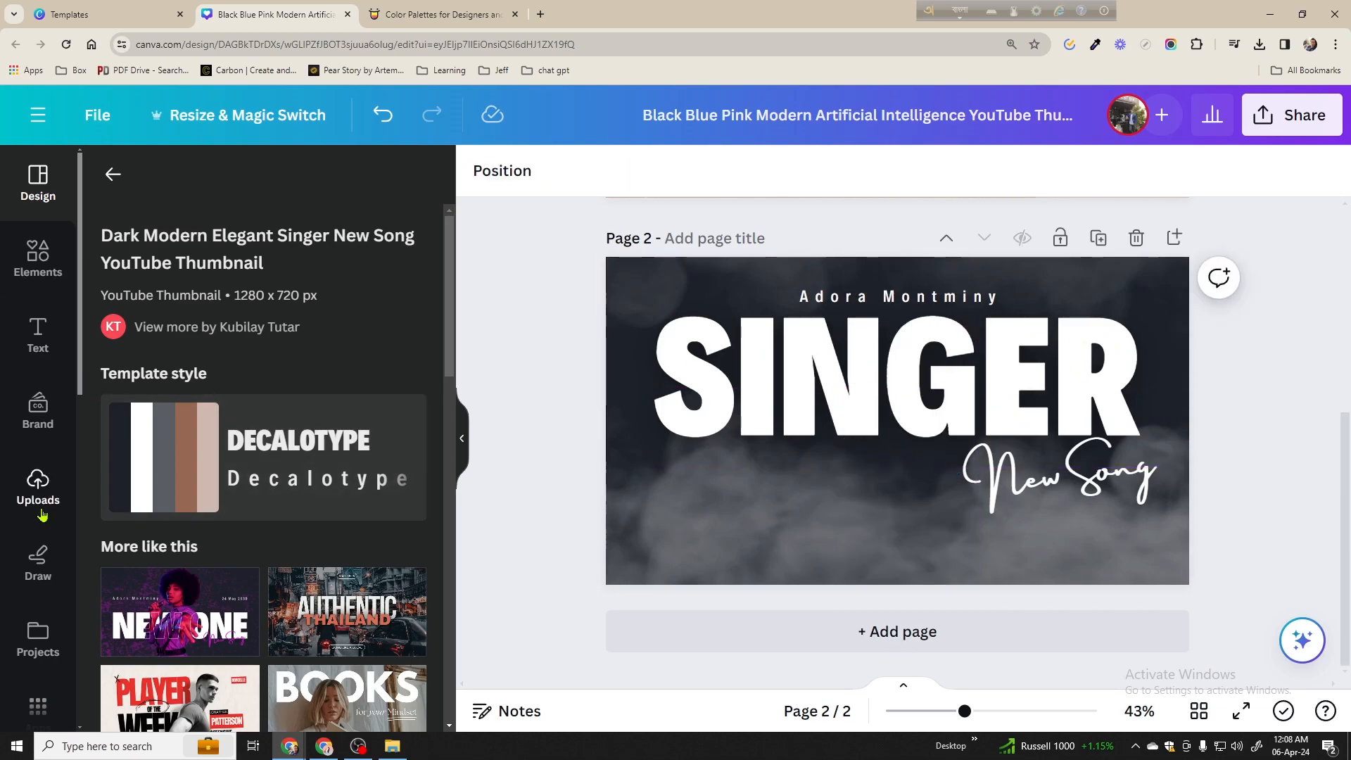
left_click(38, 486)
scroll(134, 506, "down", 2)
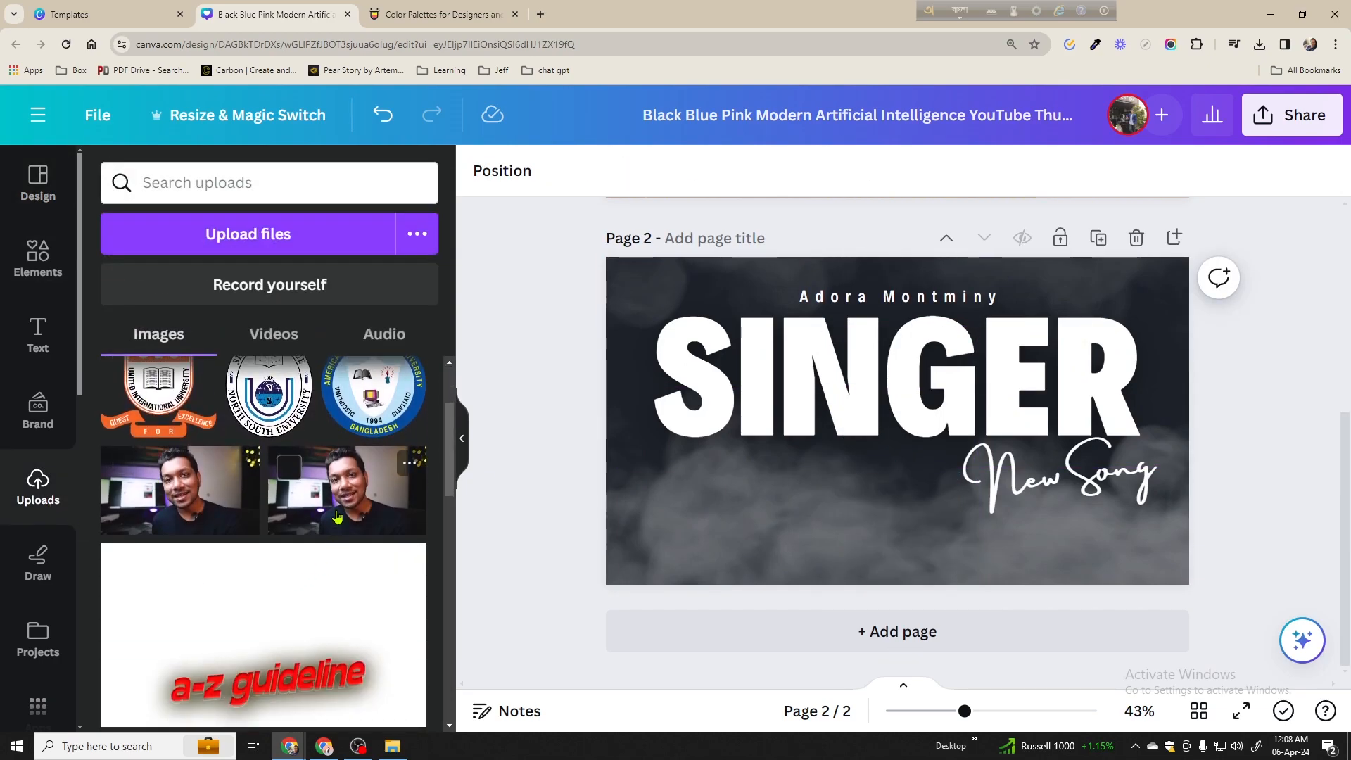
scroll(338, 511, "down", 8)
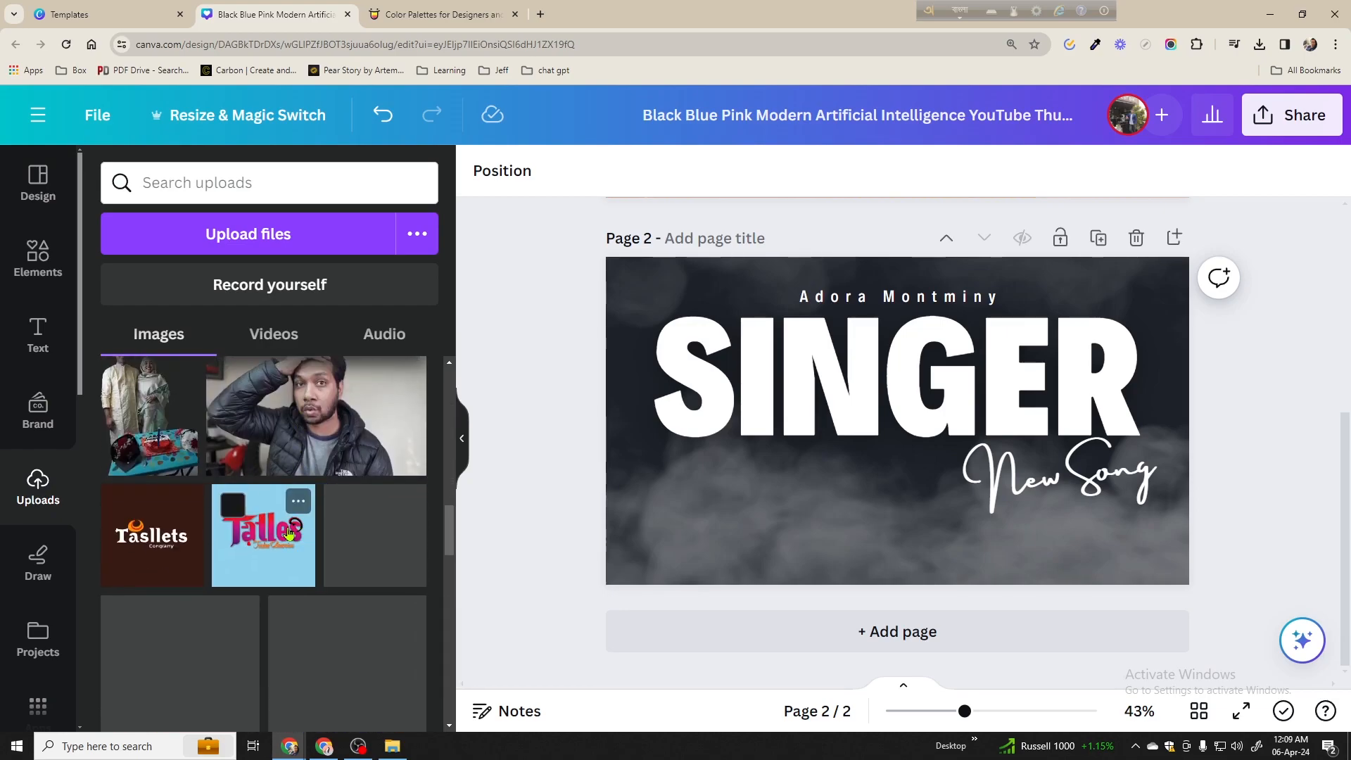
left_click(265, 394)
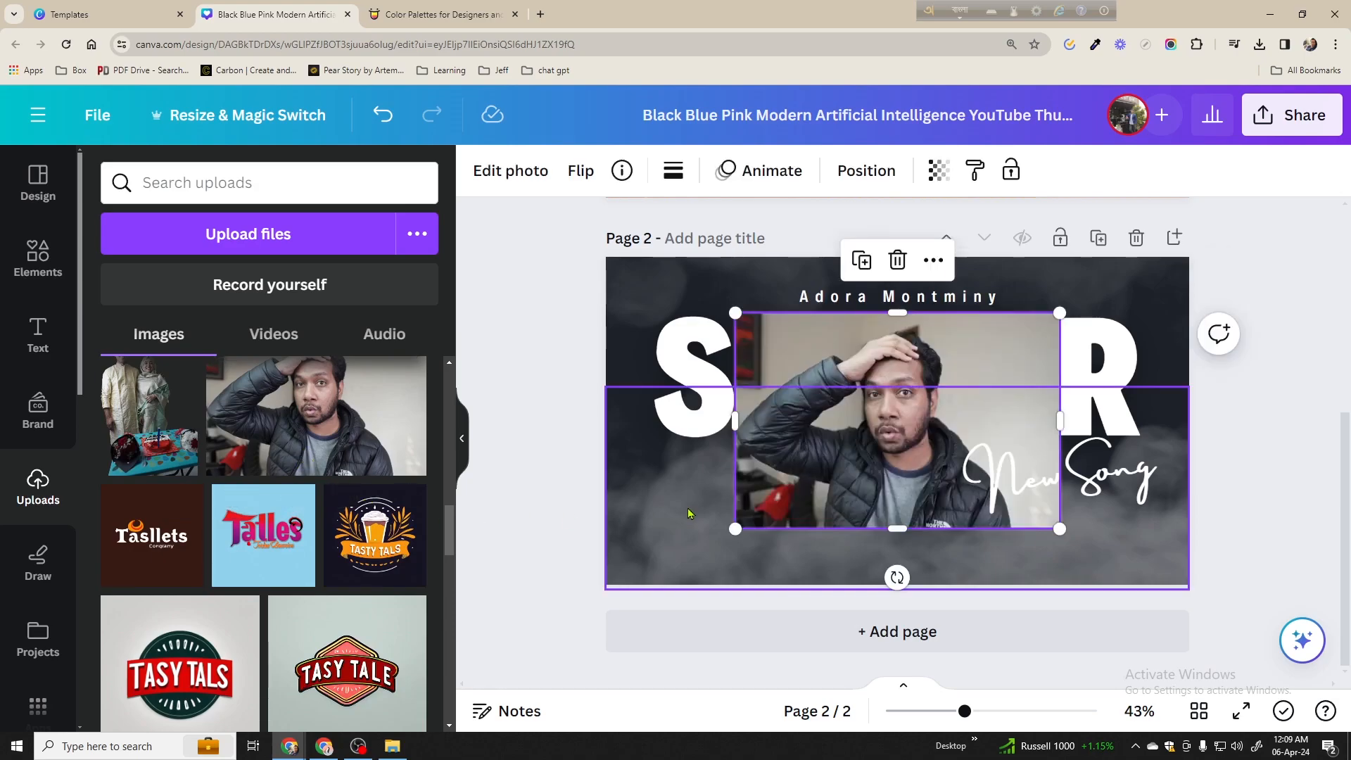
left_click(26, 197)
left_click_drag(913, 452, 913, 508)
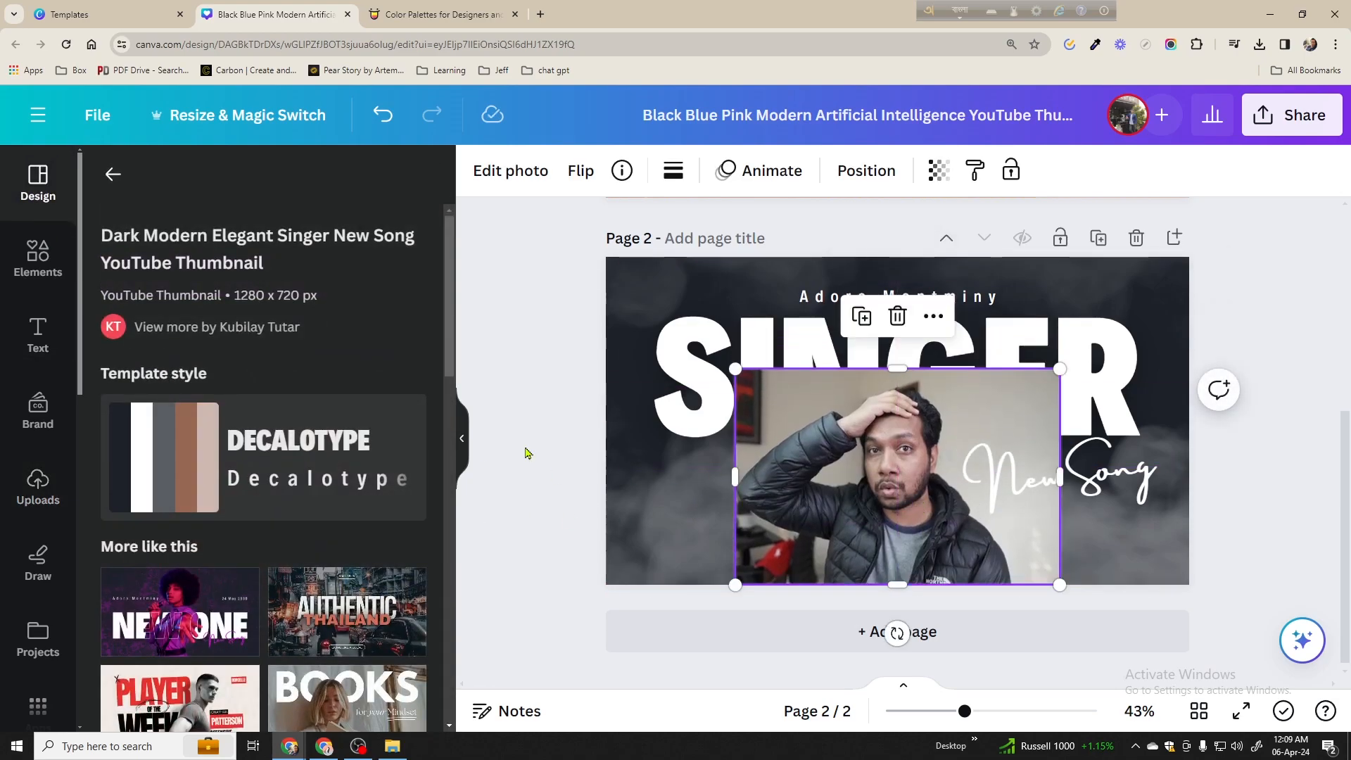
Remove the background from the man's photo and enlarge the cut-out slightly
left_click(511, 172)
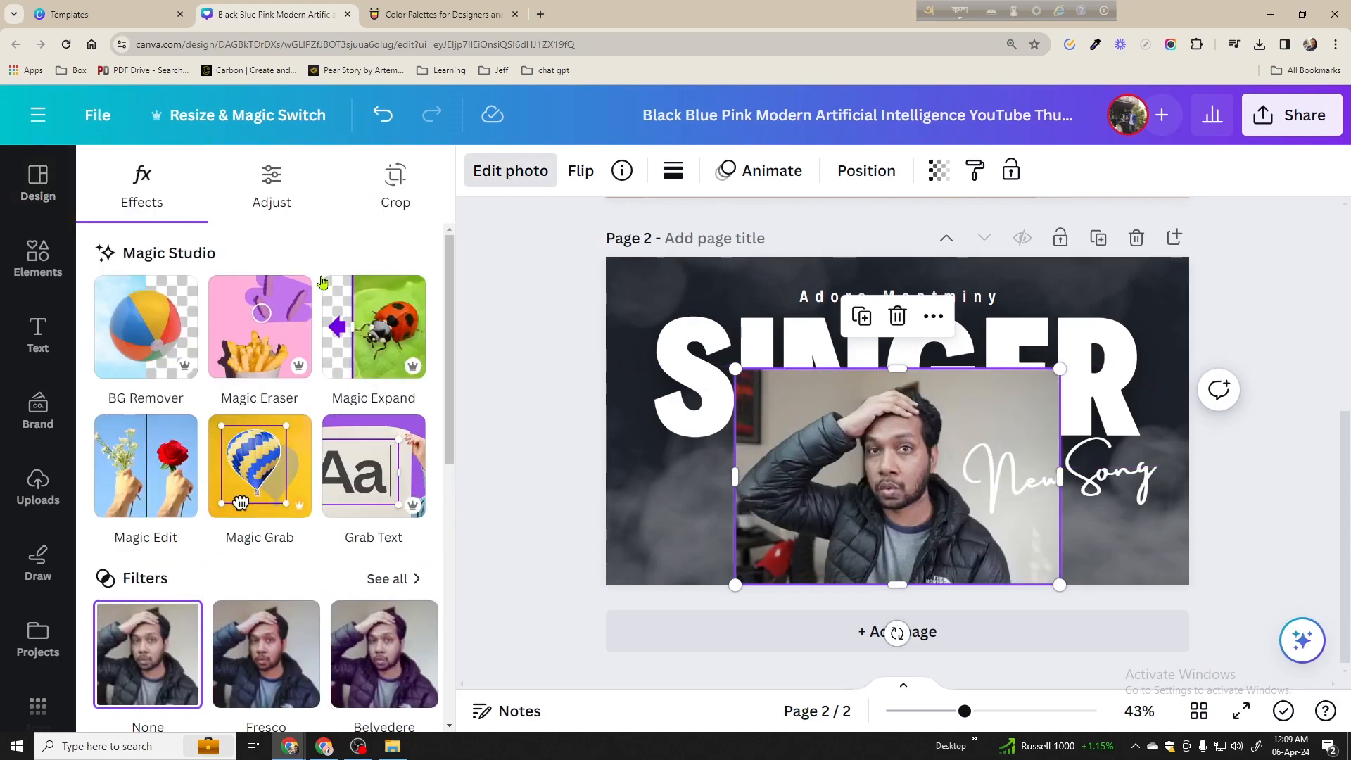
left_click(164, 361)
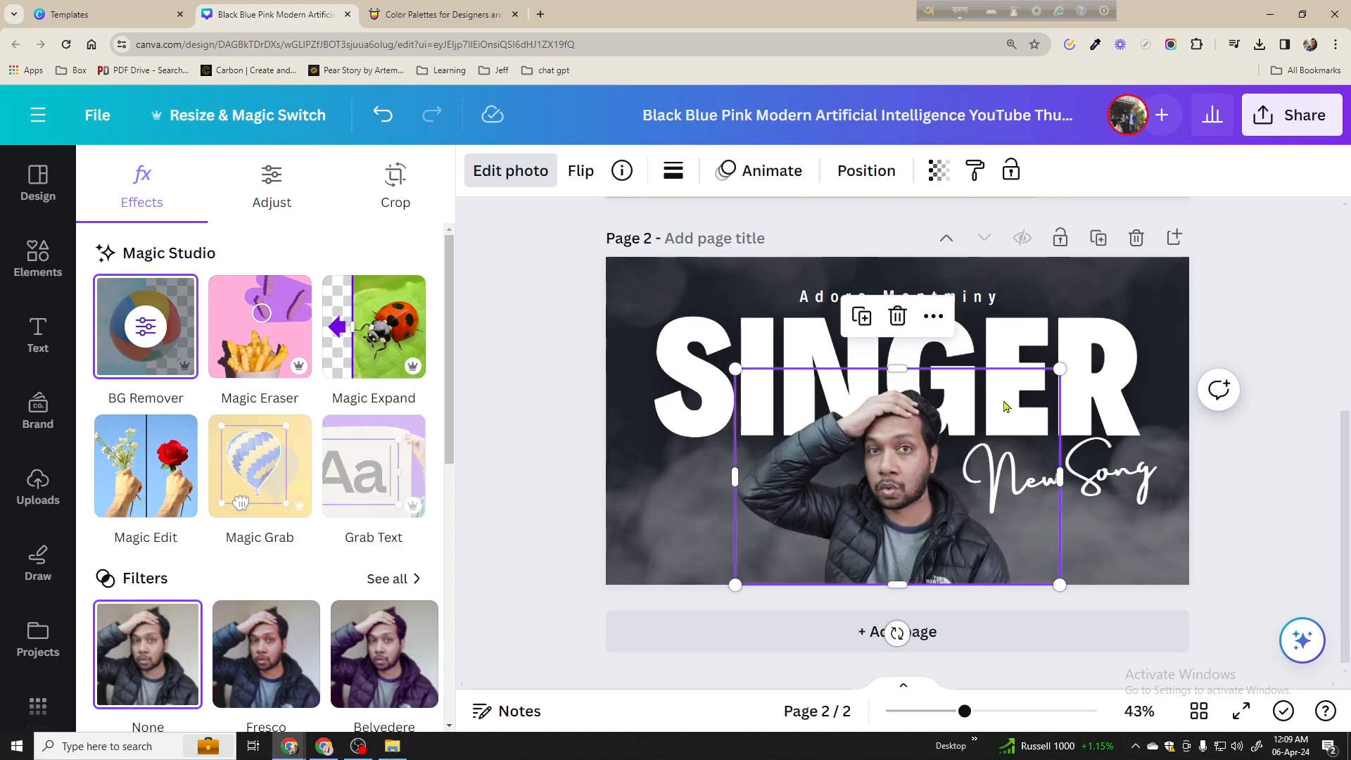
left_click_drag(1050, 375, 1091, 349)
Delete the New Song text on page 2 and replace the SINGER headline with "বিশাল লস"
left_click(1113, 477)
key("Delete")
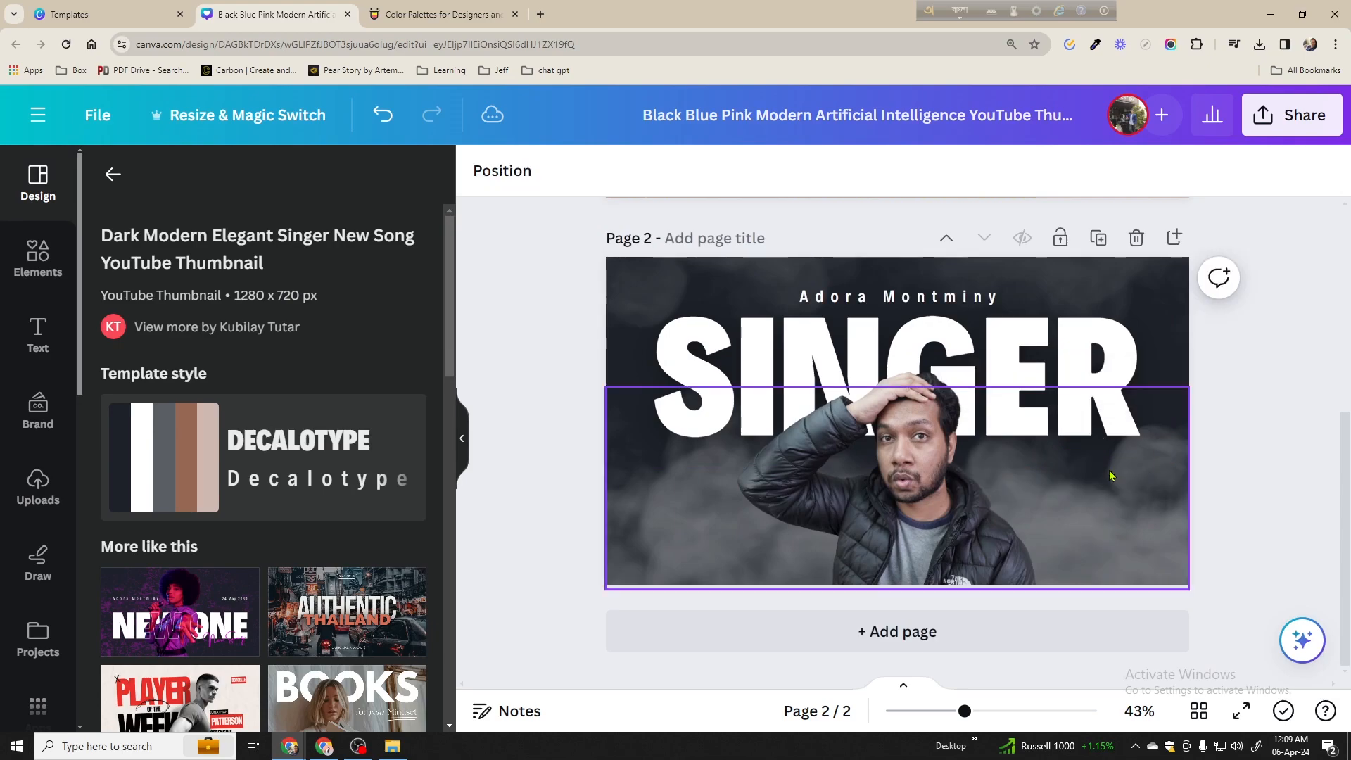
left_click(720, 441)
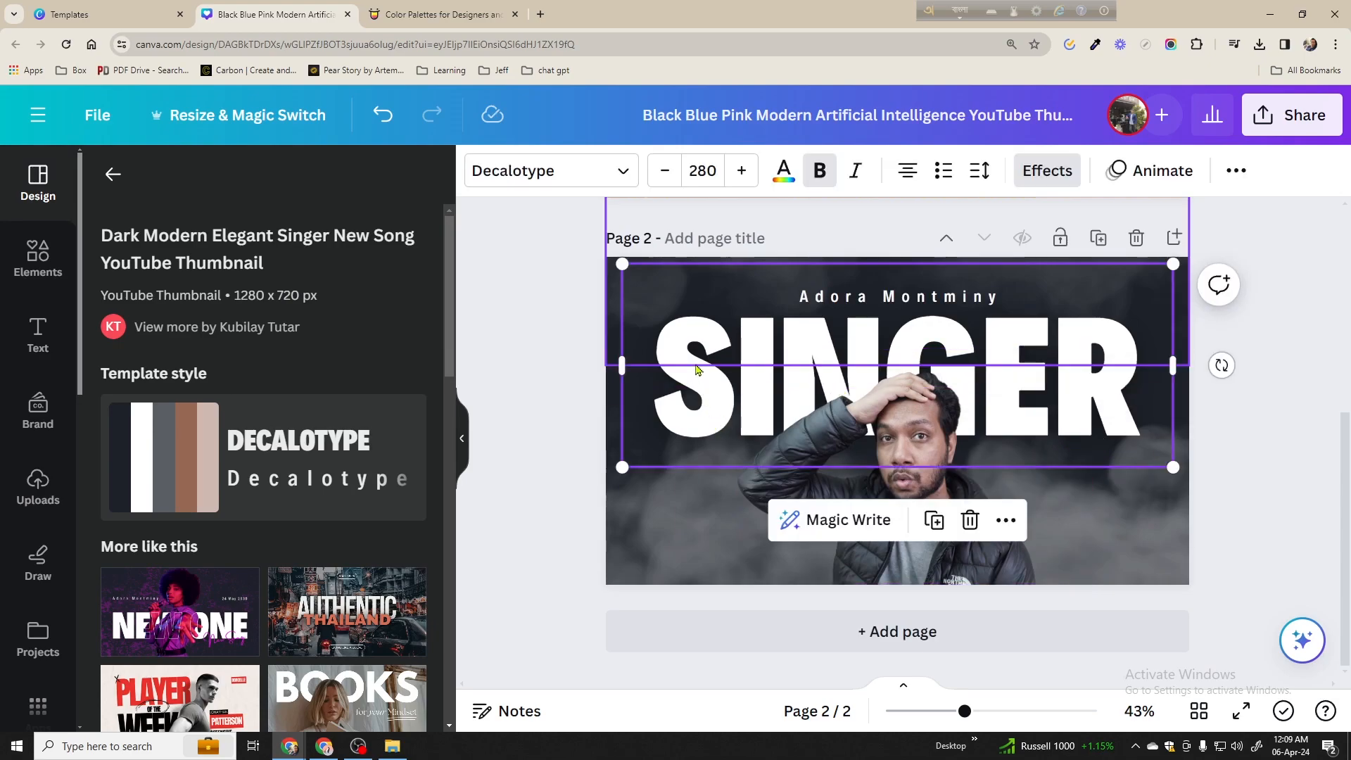
left_click(696, 415)
double_click(684, 396)
key("Delete")
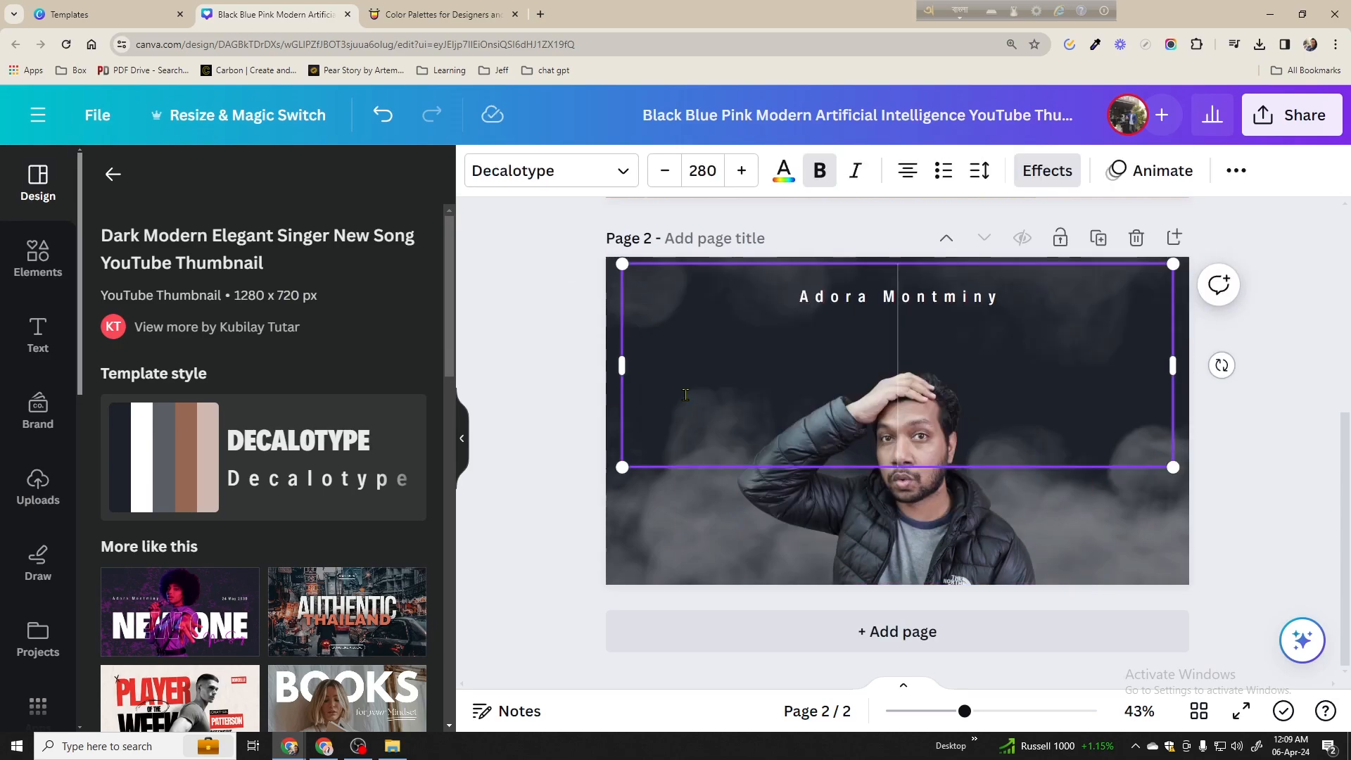
type("ব্যয়ী")
key("BackSpace")
key("BackSpace")
key("BackSpace")
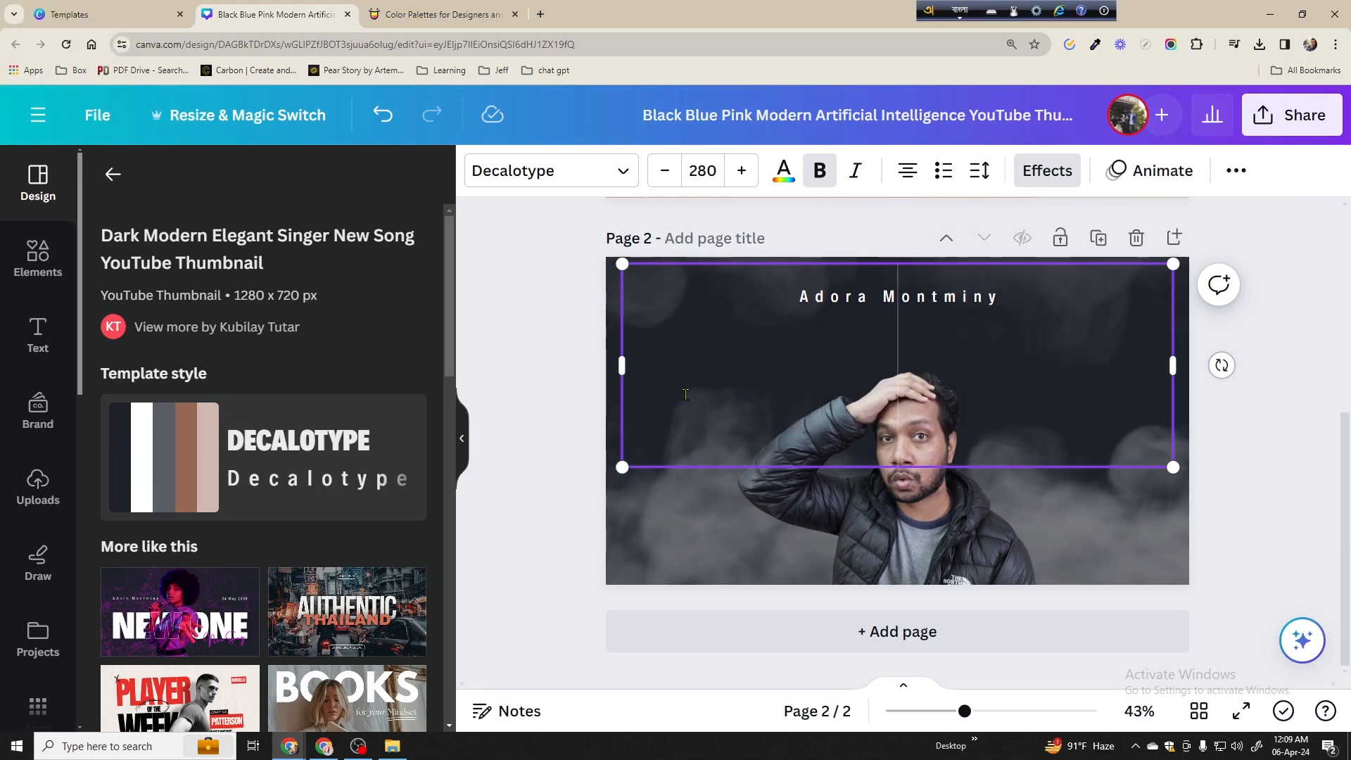
type("বিশাল")
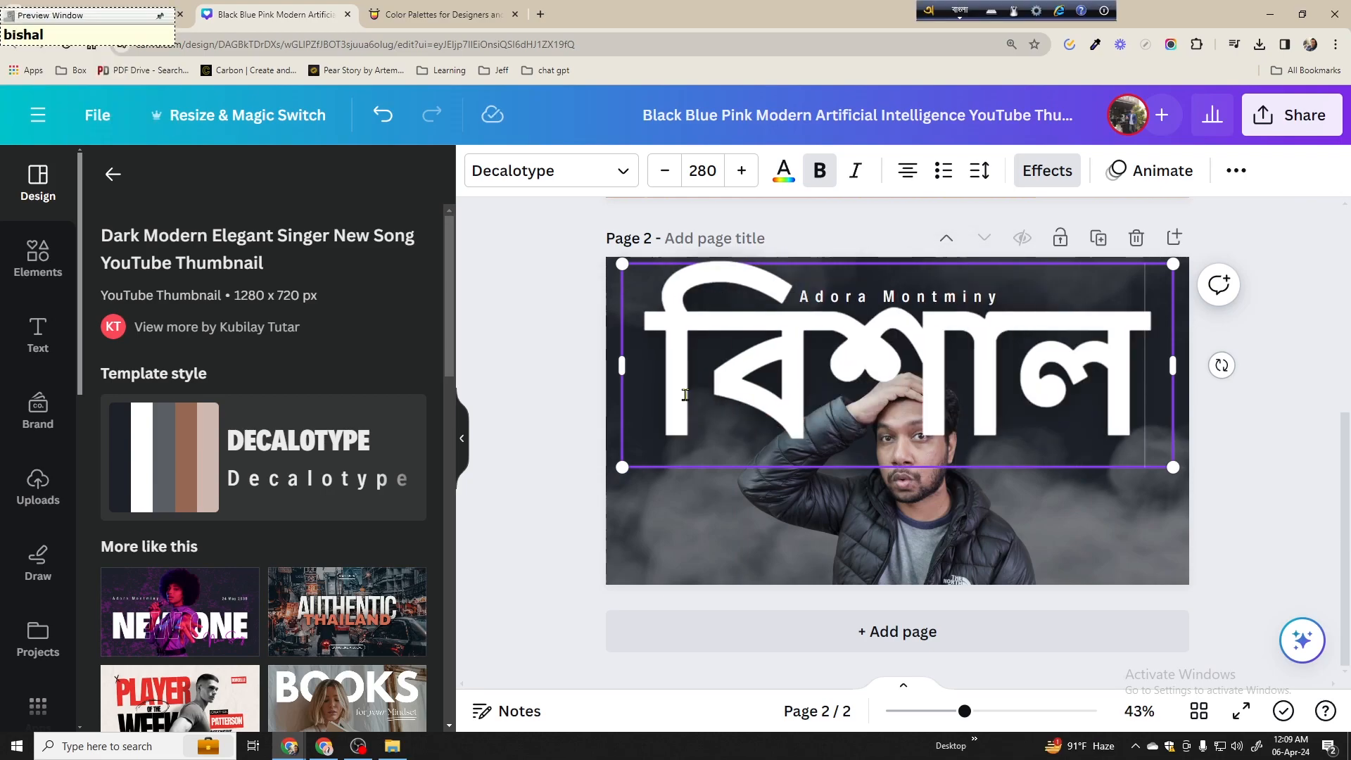
type(" লস")
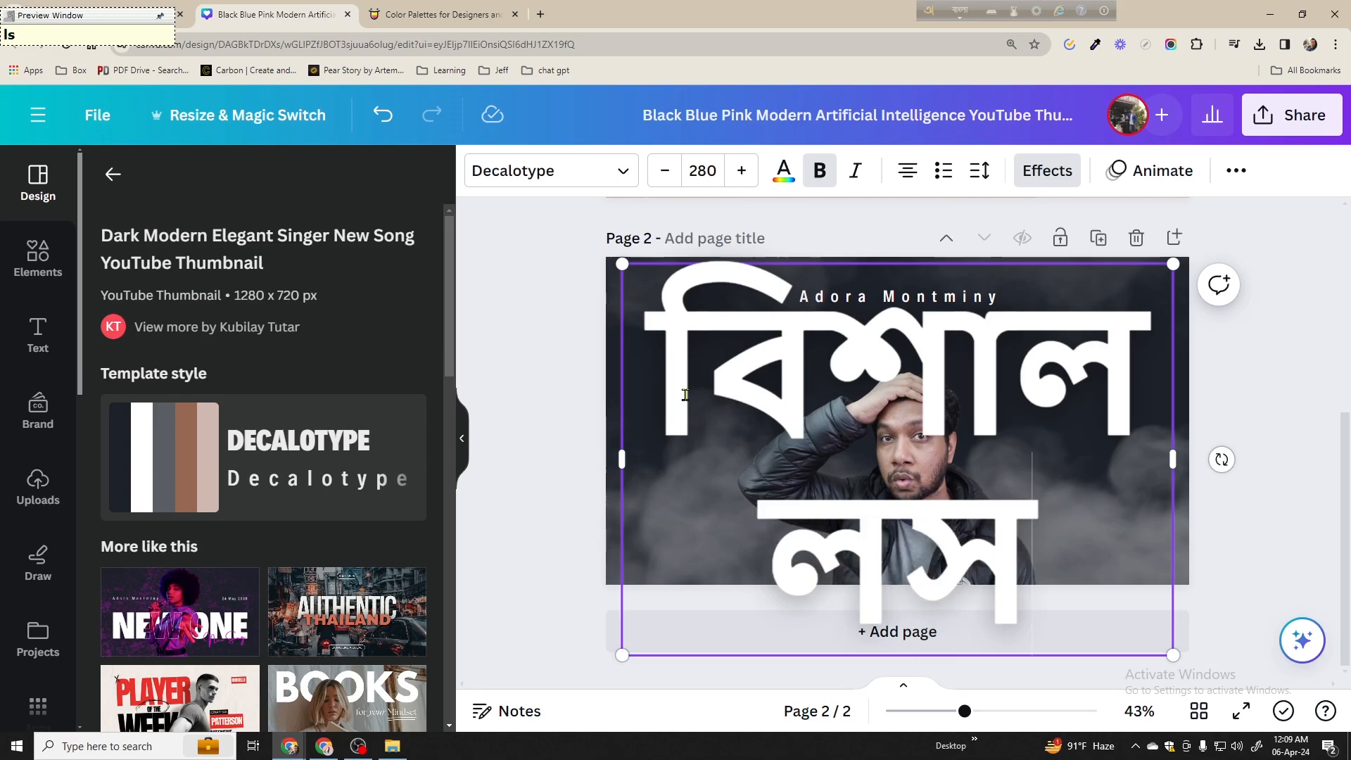
Try font size 88 on the Bangla headline, and settle on size 104
left_click(703, 170)
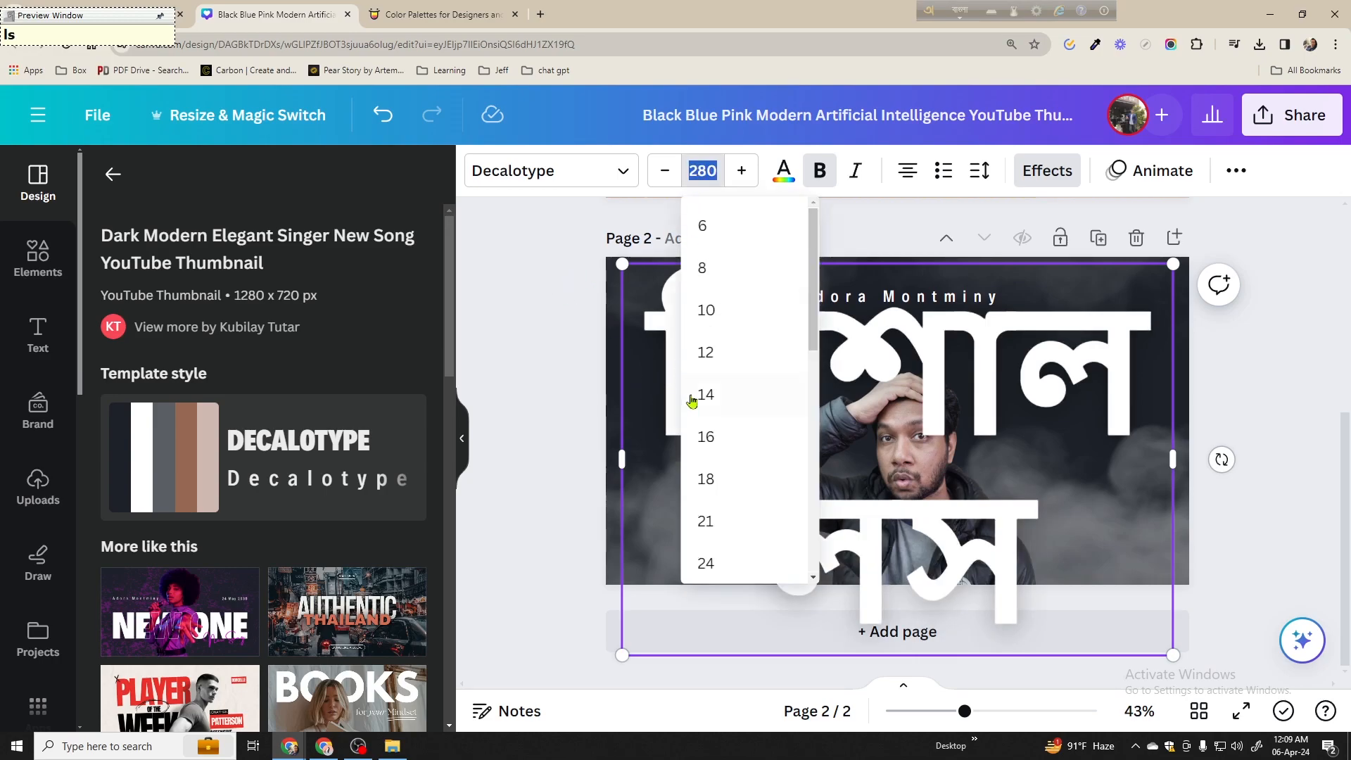
scroll(691, 400, "down", 7)
left_click(714, 386)
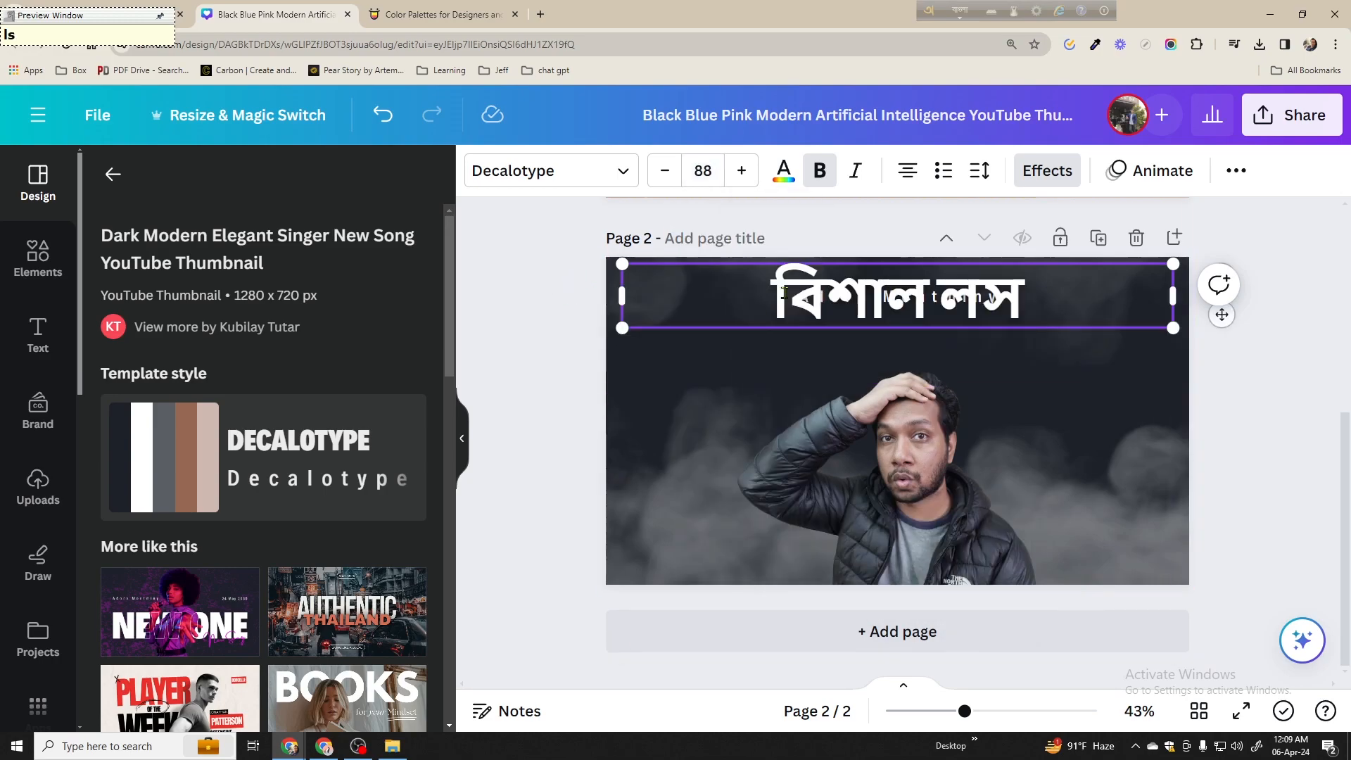
left_click(702, 170)
left_click(735, 475)
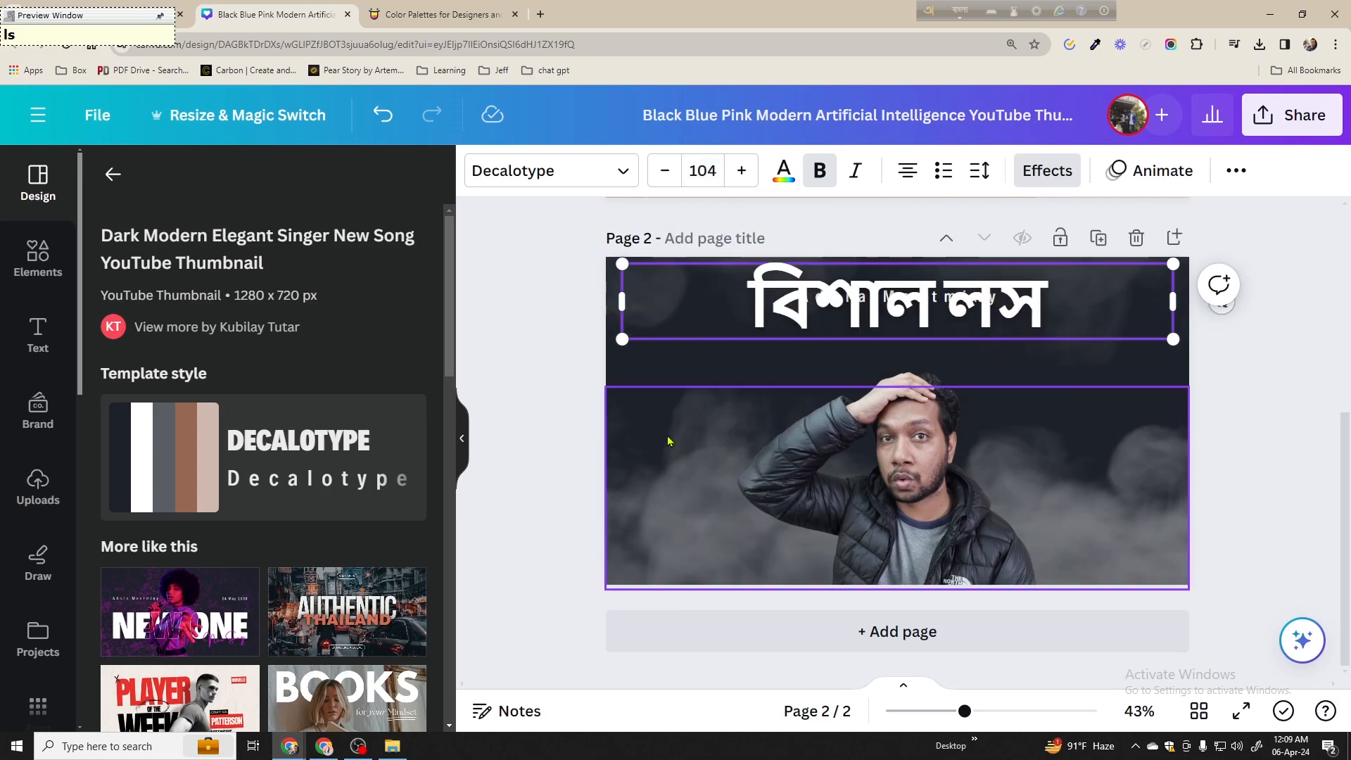
Clear the Bangla headline on page 2 and enter "বিশাল লস" again
left_click(884, 299)
key("BackSpace")
key("BackSpace")
type("sal")
key("BackSpace")
key("ctrl+a")
key("BackSpace")
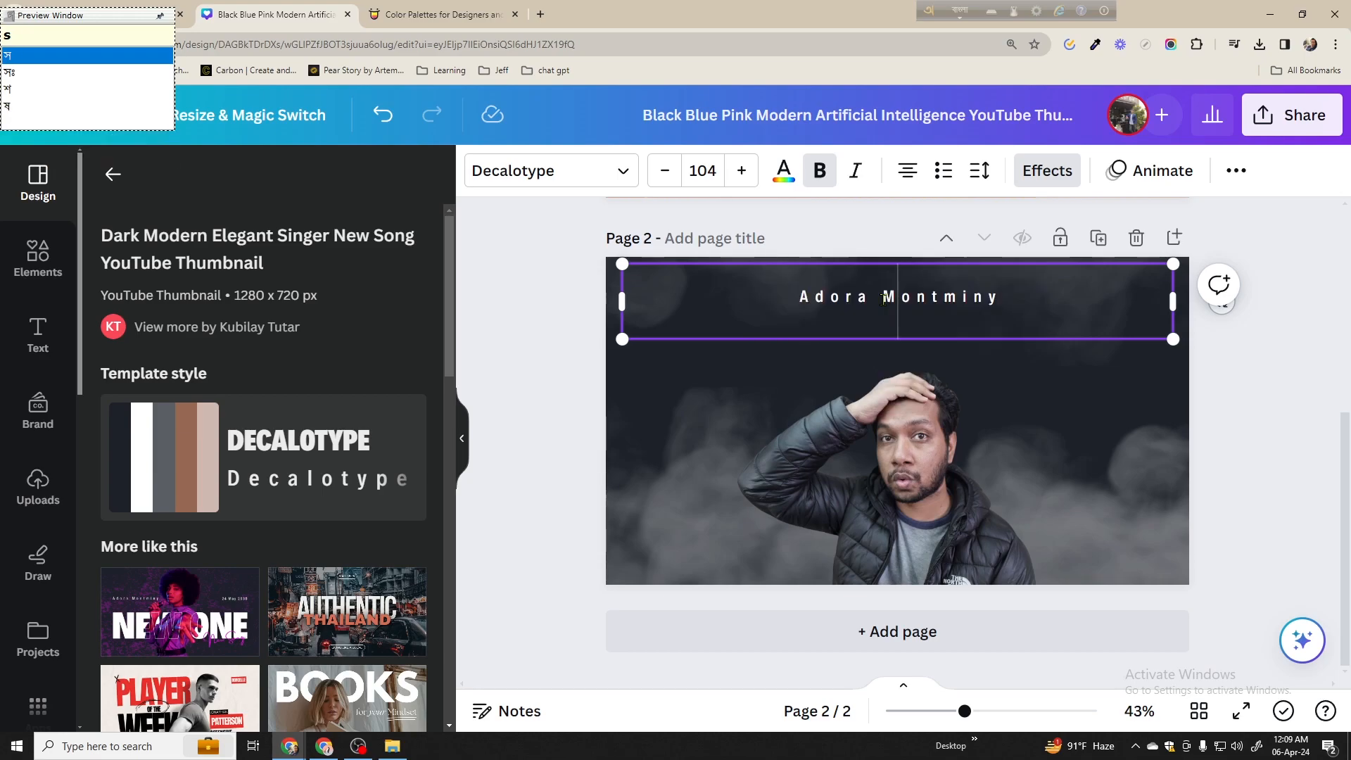
key("BackSpace")
type("bishal los")
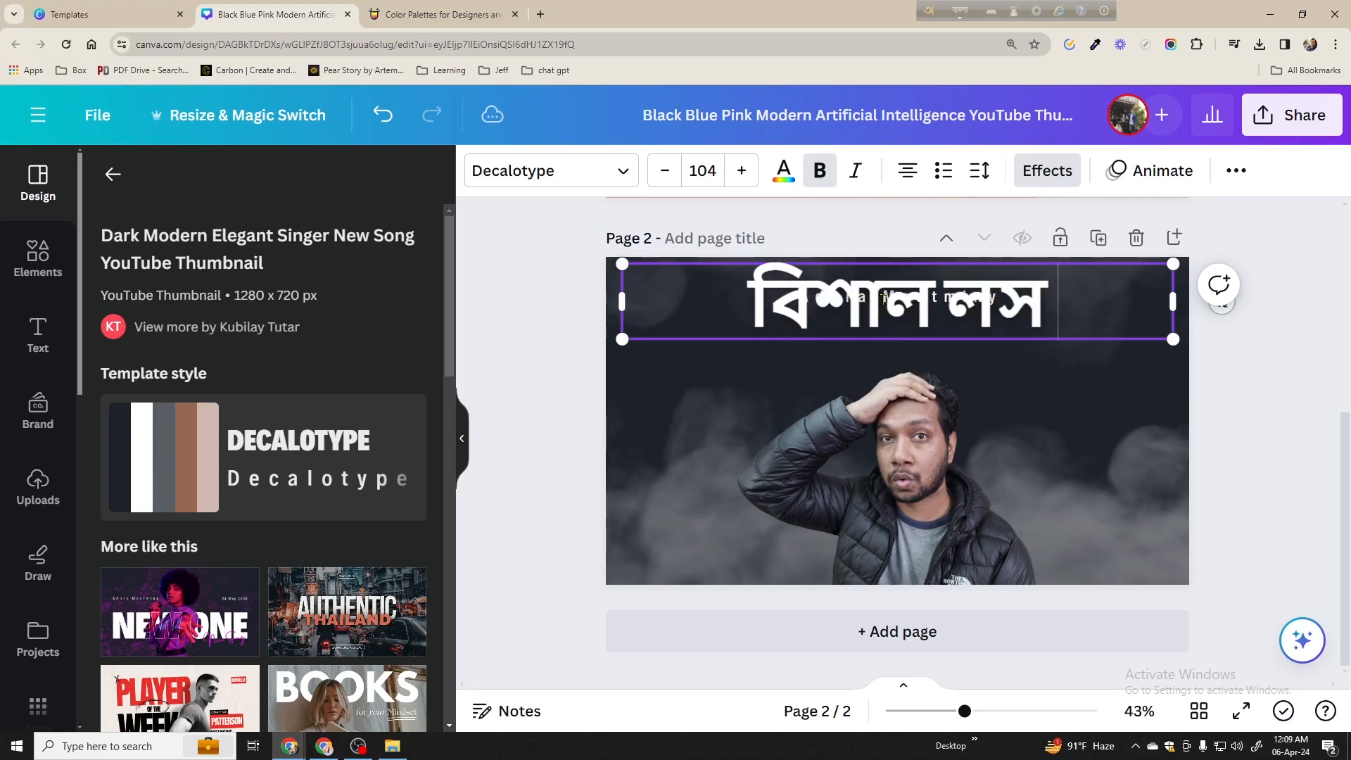
Try the Dhaka Type Unicode font on the whole Bangla headline, and settle on Headline Bangla Unicode Italic
key("ctrl+a")
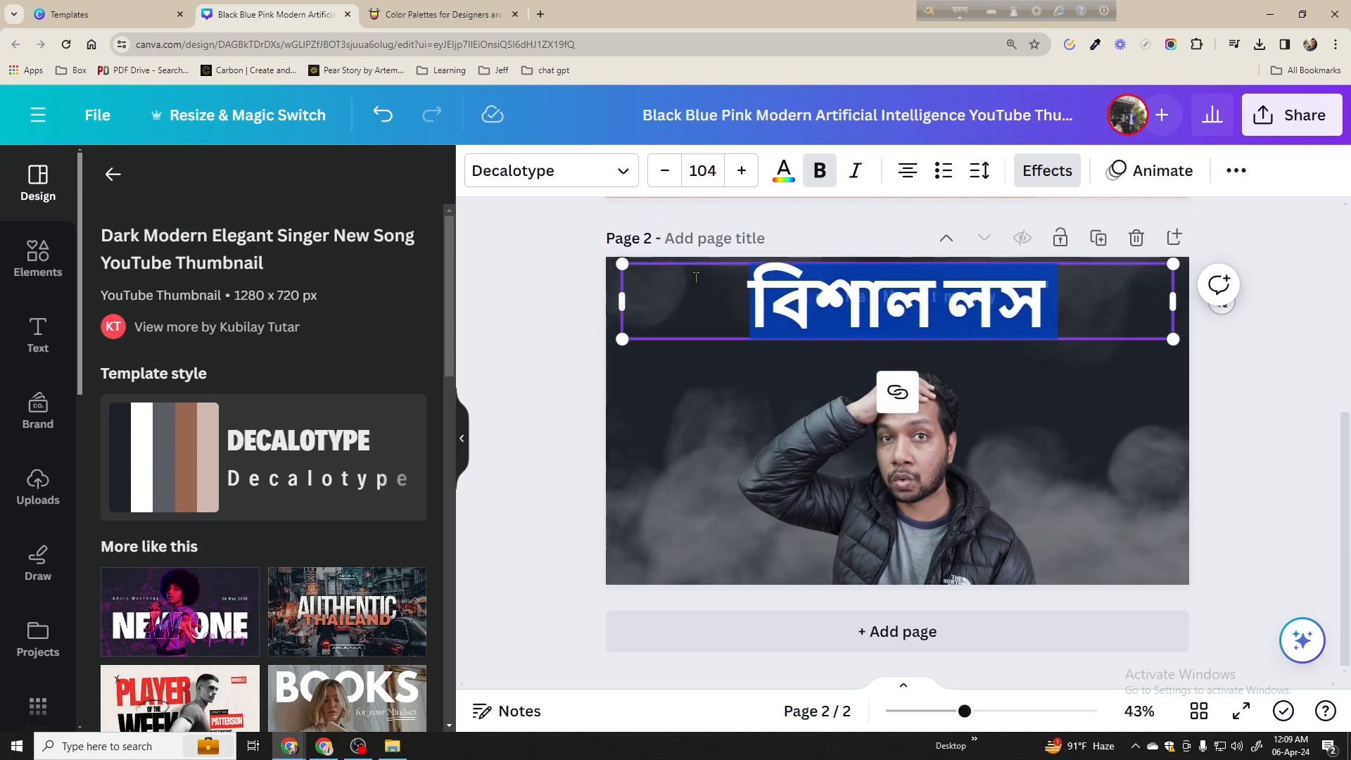
left_click(580, 185)
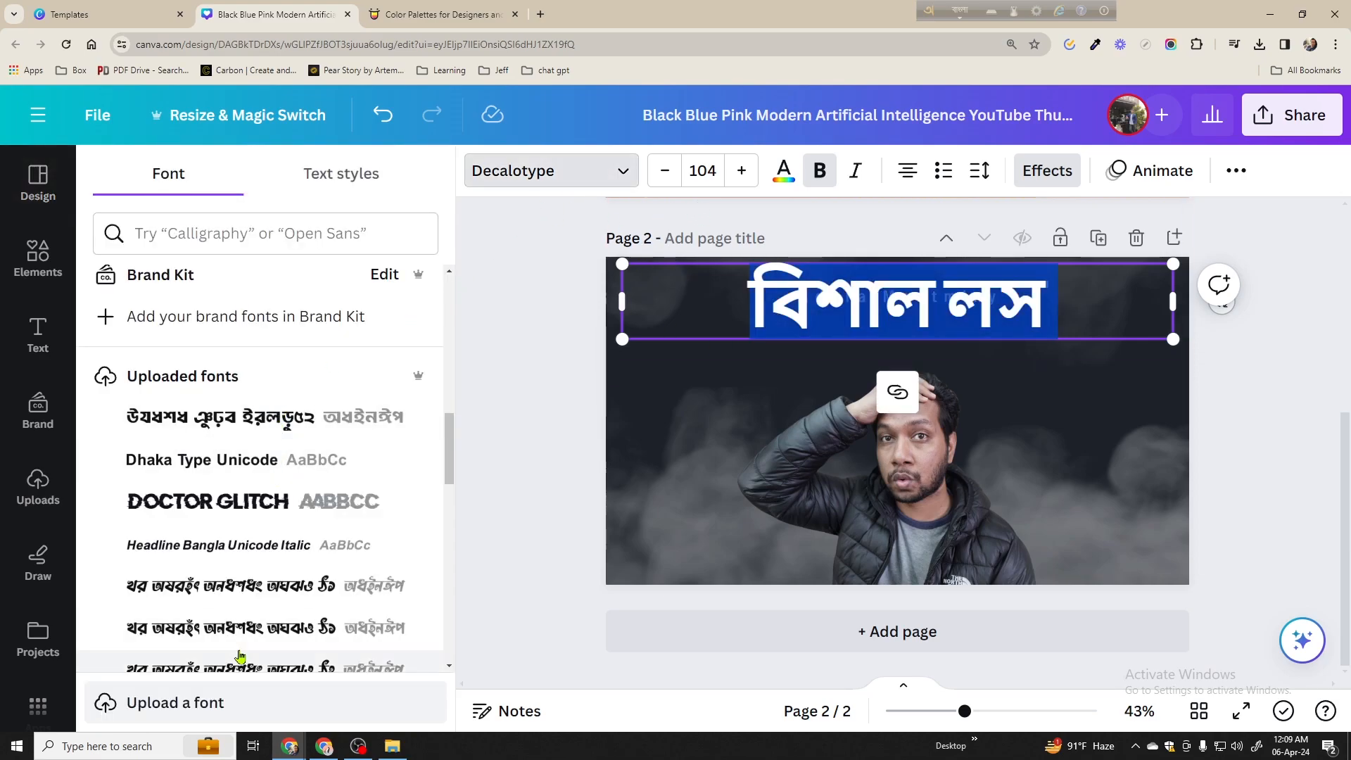
left_click(251, 466)
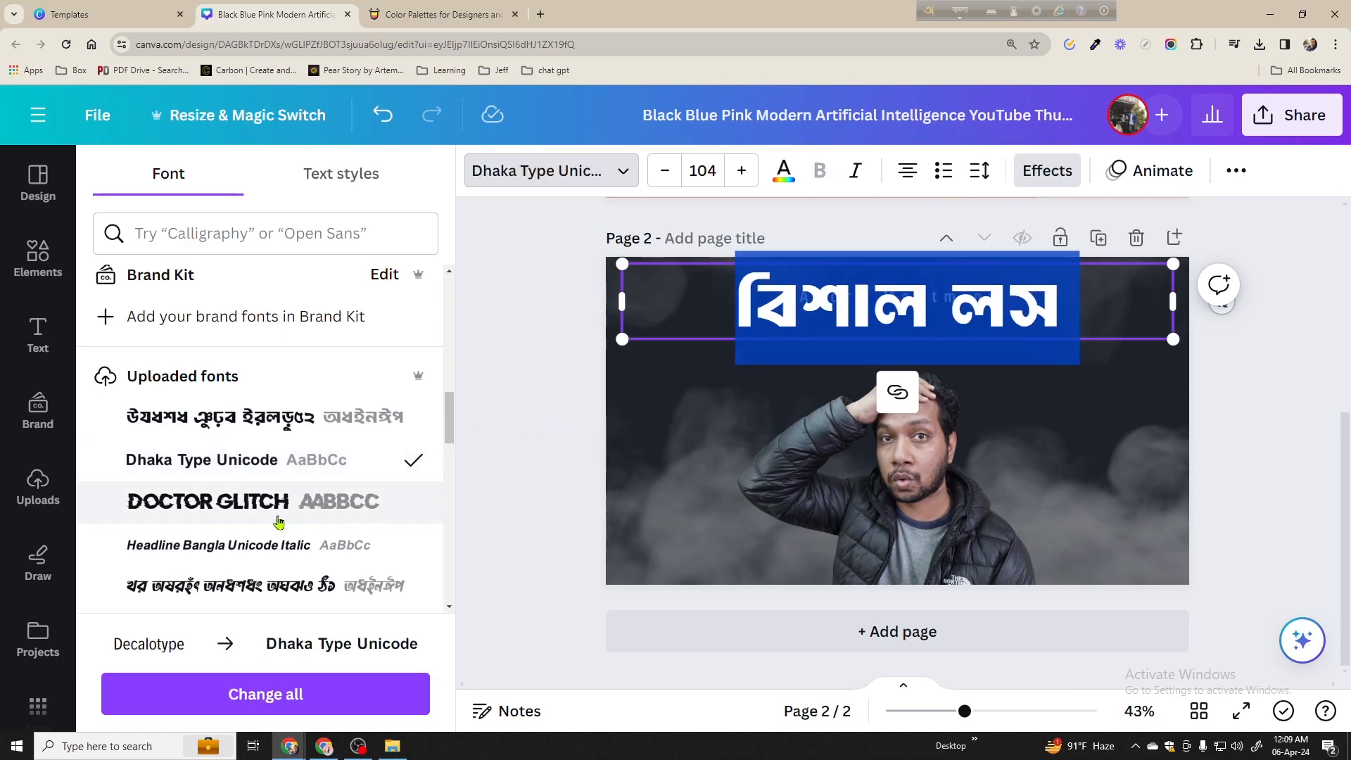
left_click(277, 546)
key("Escape")
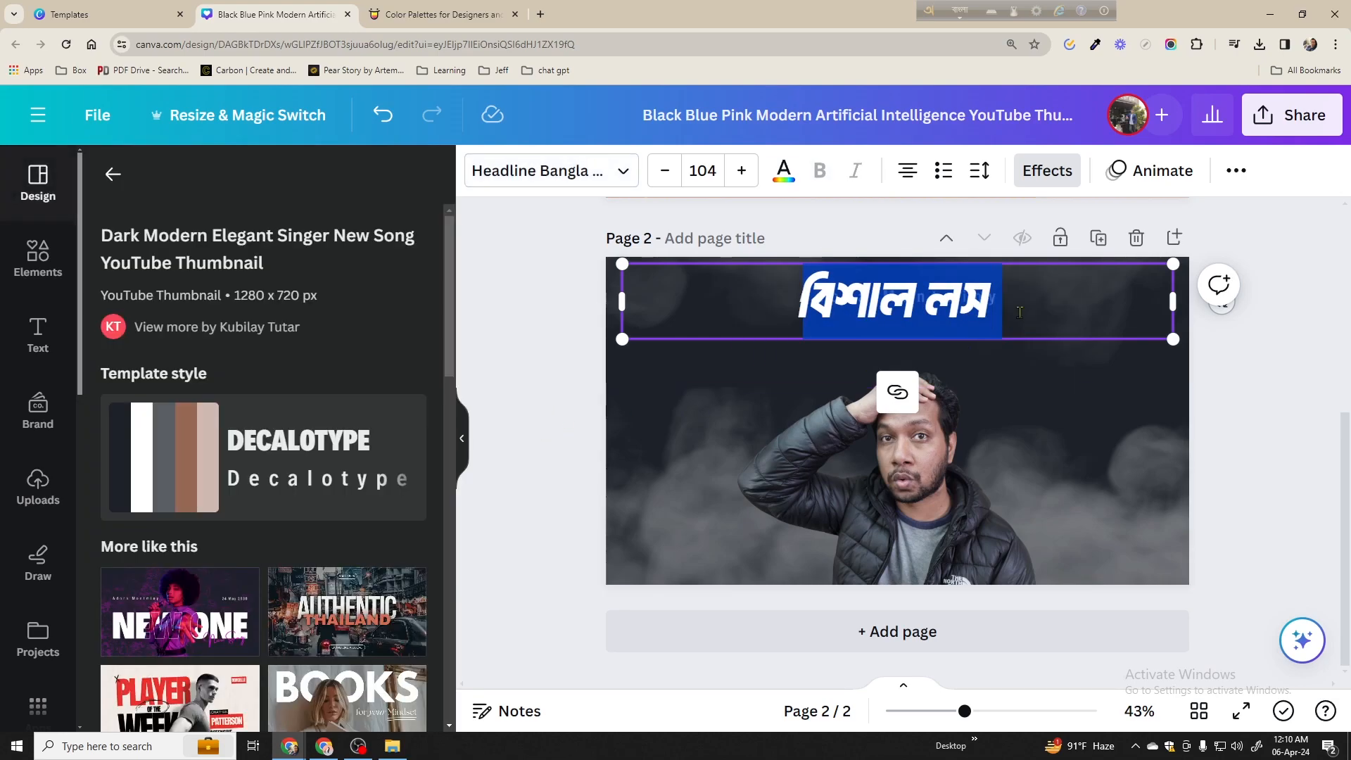
left_click(913, 342)
left_click_drag(914, 342, 917, 304)
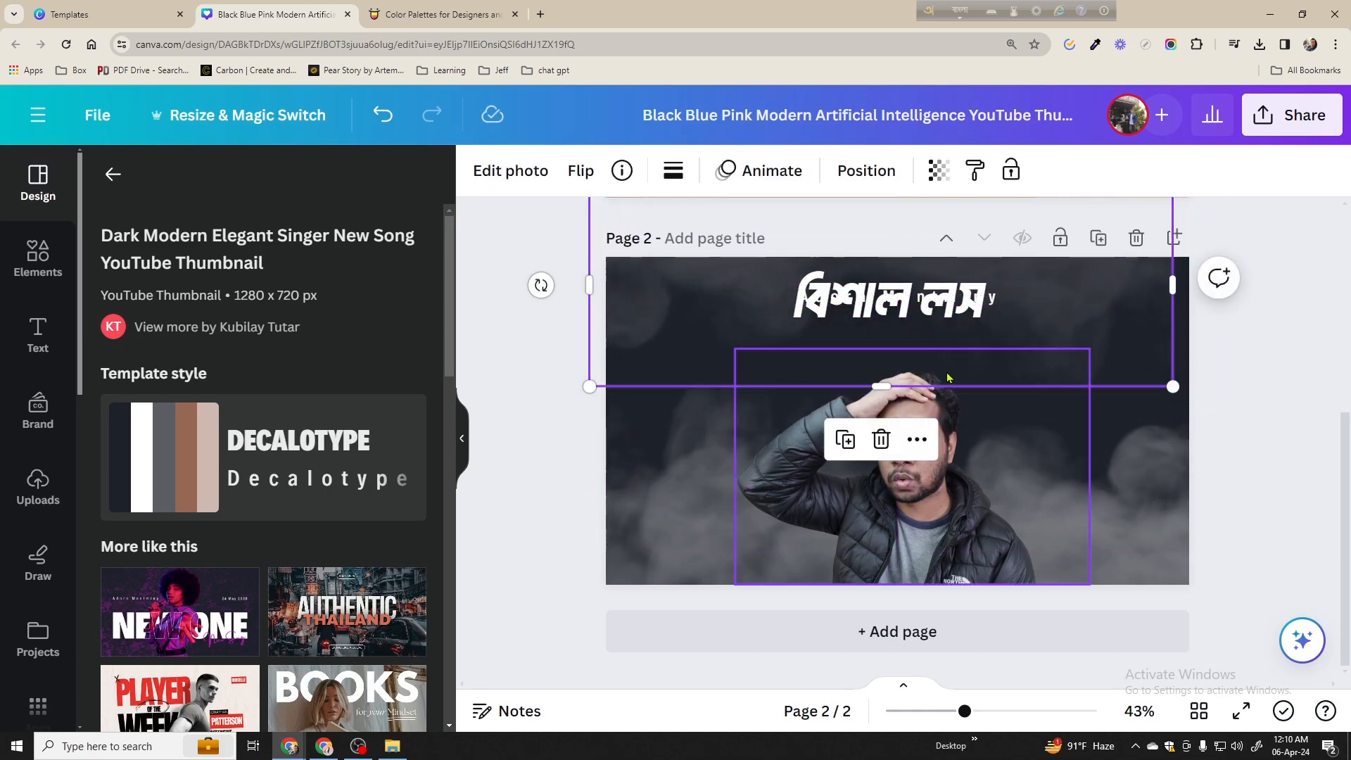
key("ctrl+z")
left_click_drag(1001, 327, 959, 586)
key("ctrl+z")
key("ctrl+z")
key("ctrl+z")
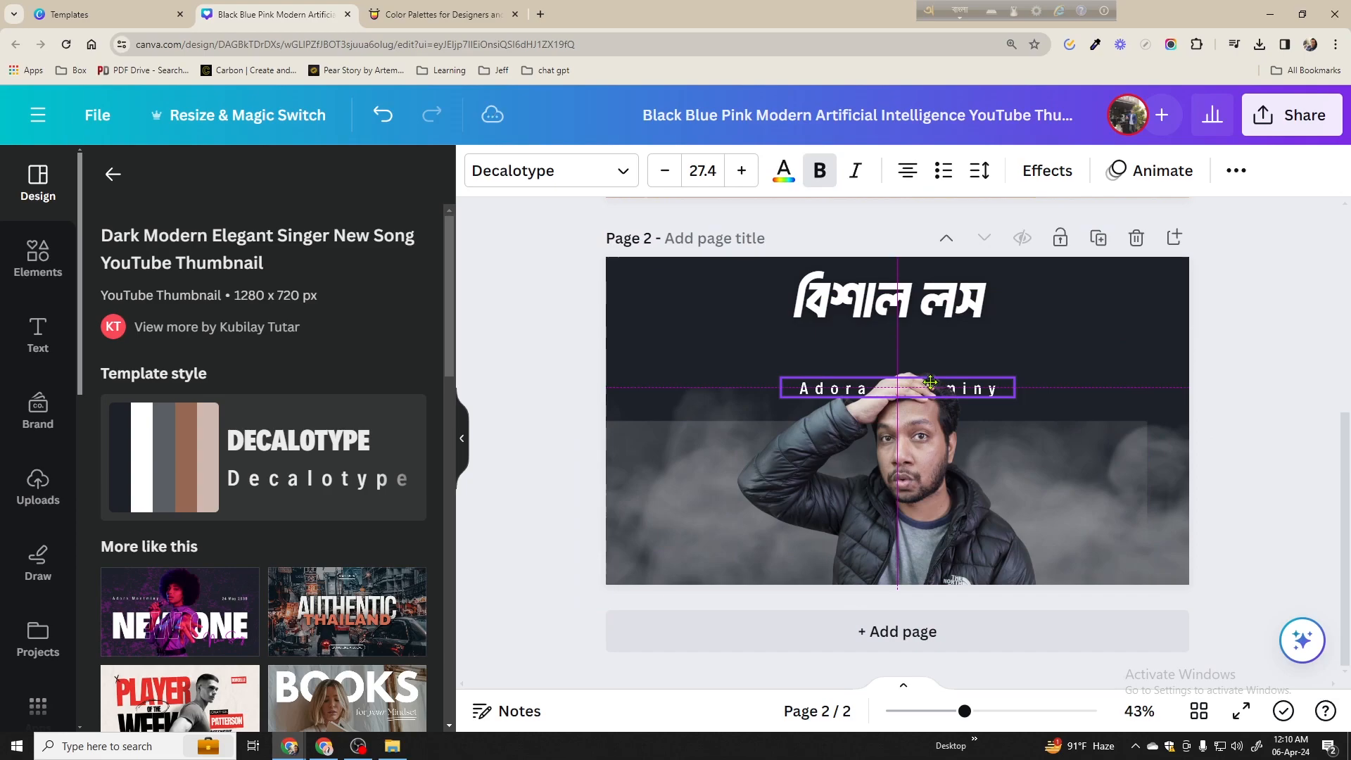
Show the layer list of page 2 and delete the singer's name text overlapping the headline
left_click(929, 316)
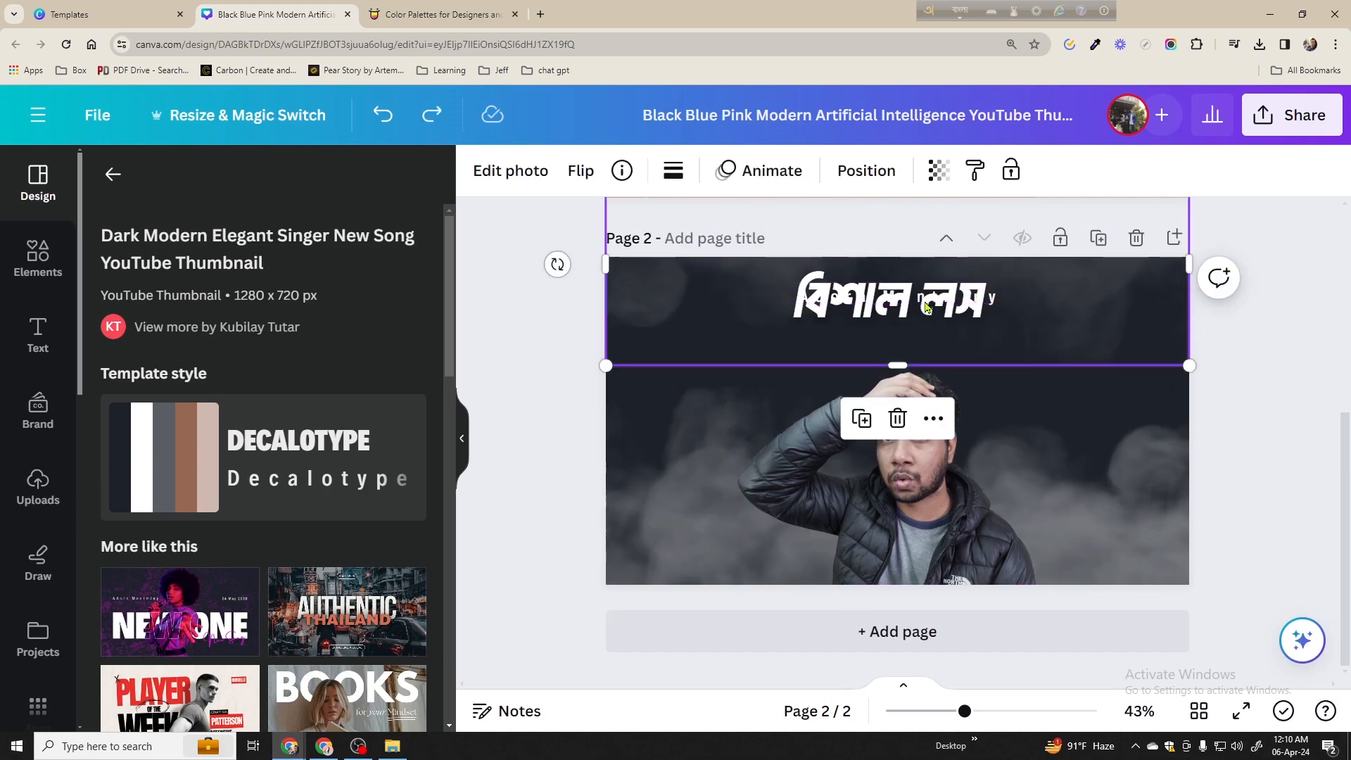
left_click(867, 170)
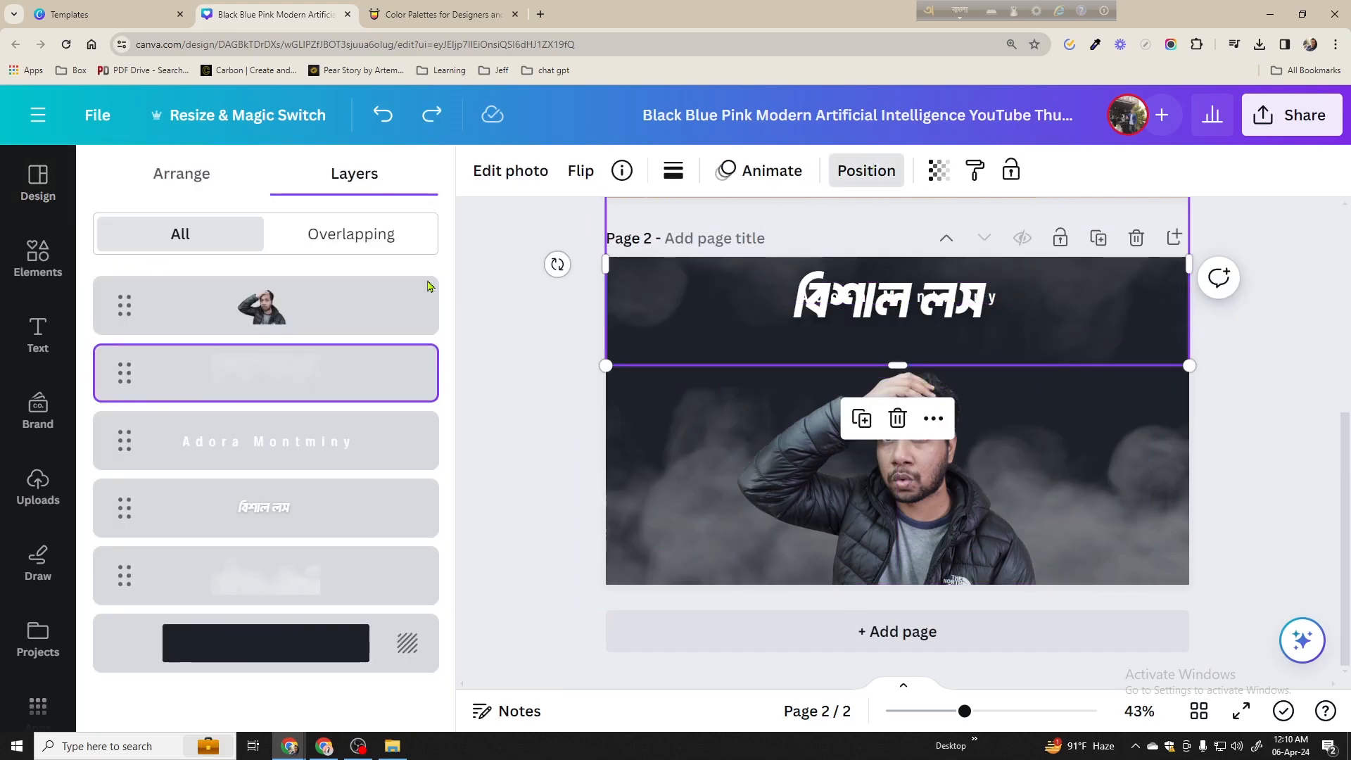
left_click(285, 433)
key("Delete")
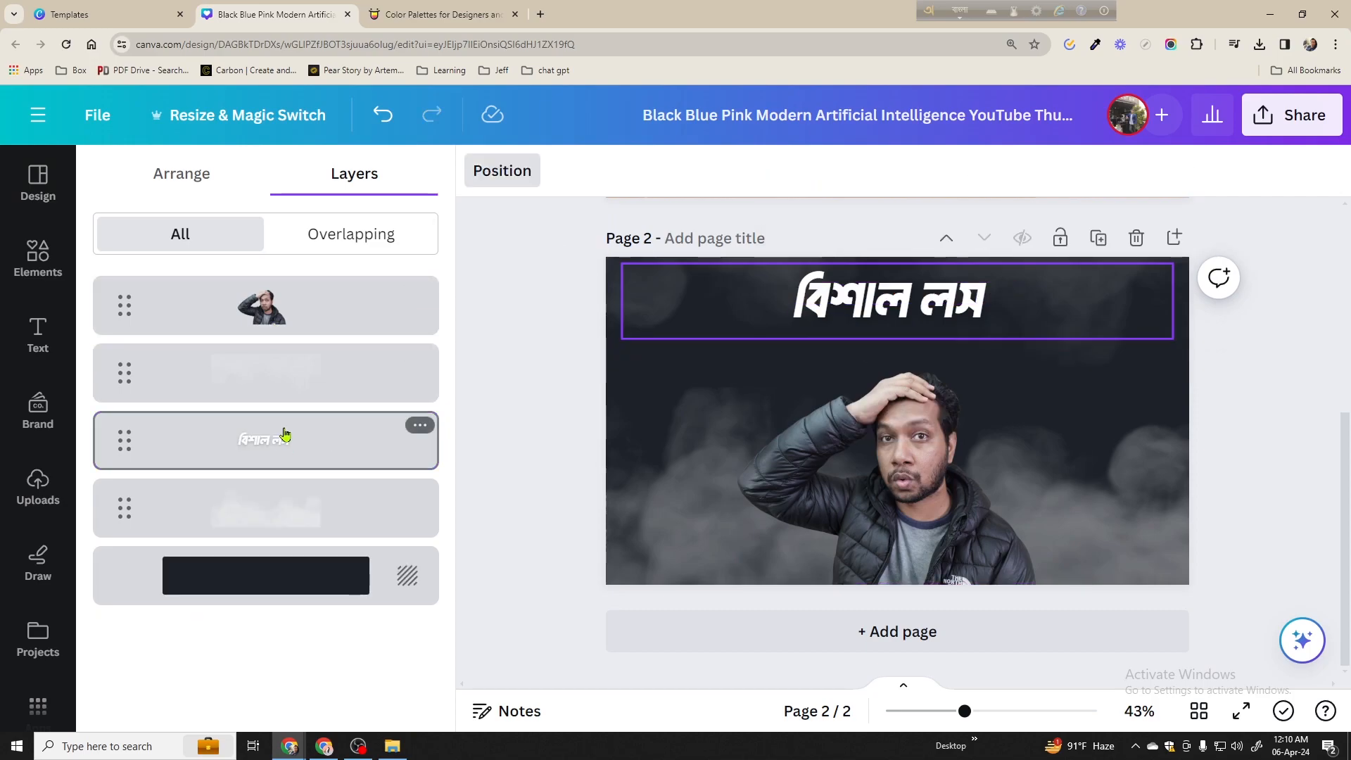
Move the Bangla headline's layer to the top of the stack, above the man's photo
left_click(287, 444)
left_click_drag(307, 447, 294, 328)
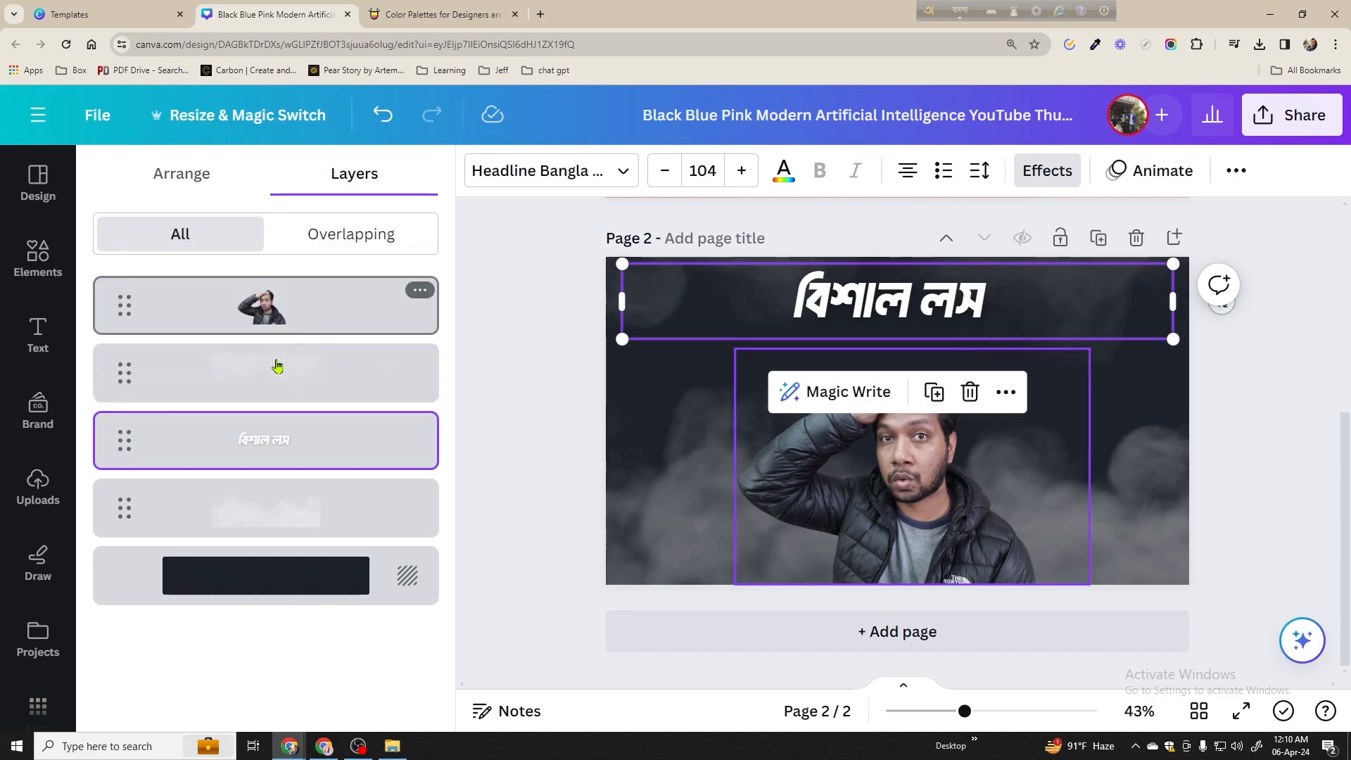
left_click_drag(261, 444, 268, 303)
left_click(275, 468)
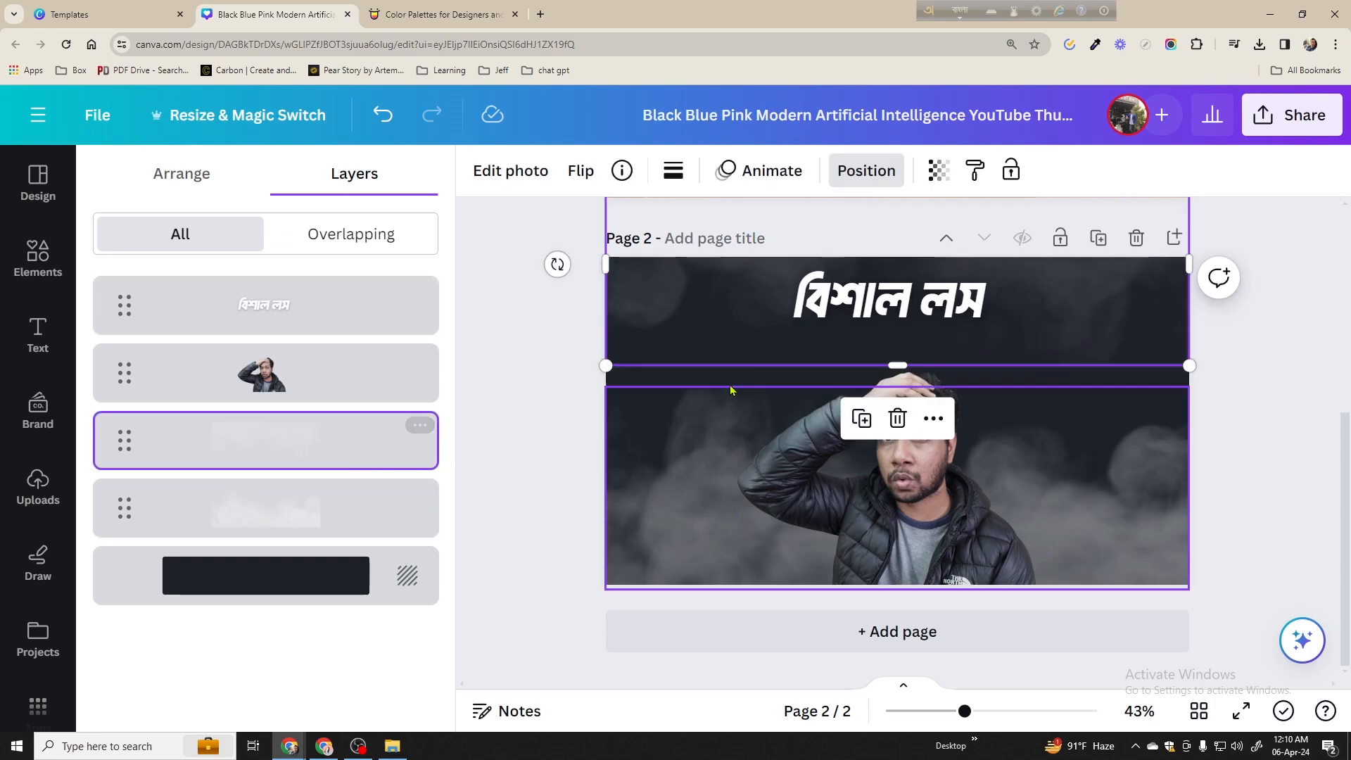
Narrow the headline's text box, enlarge the headline to about font size 208 and place it just above the man's head
left_click_drag(906, 320, 897, 361)
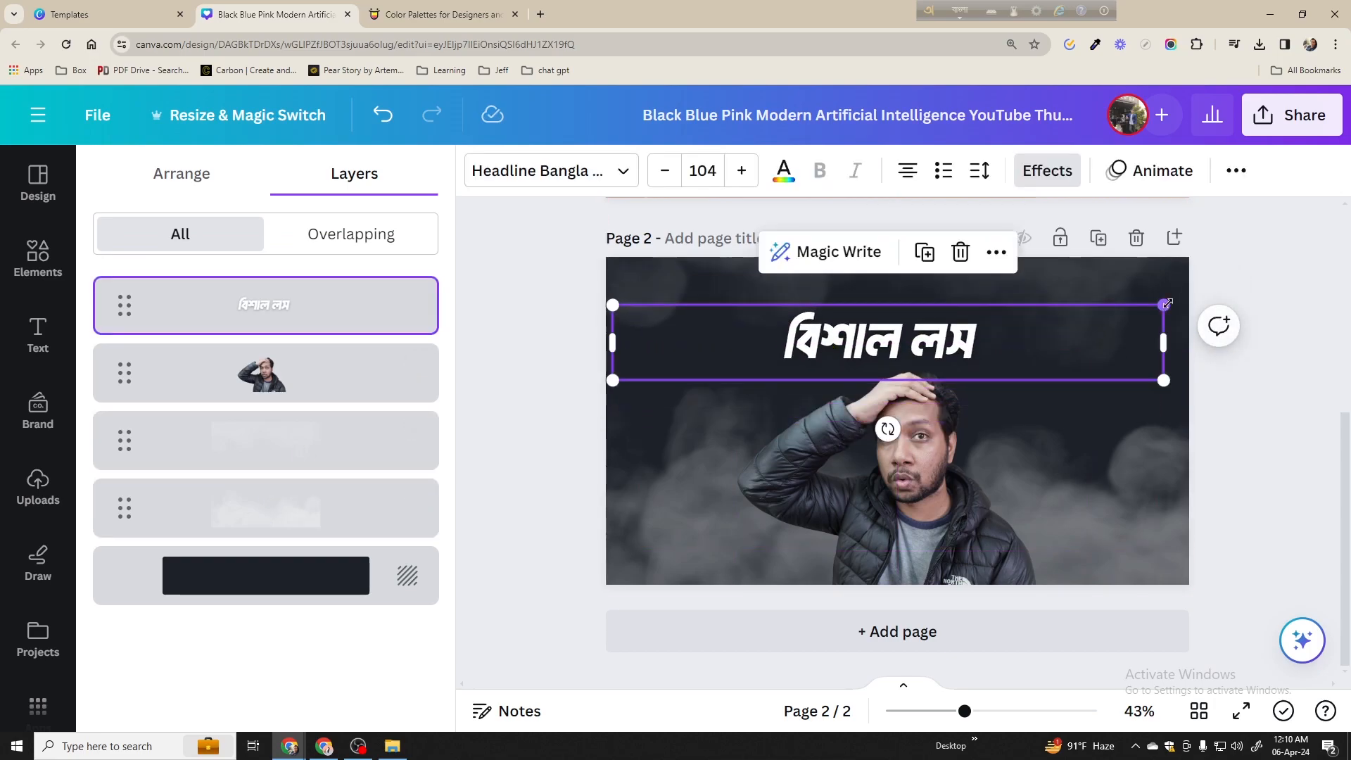
left_click_drag(1165, 342, 860, 342)
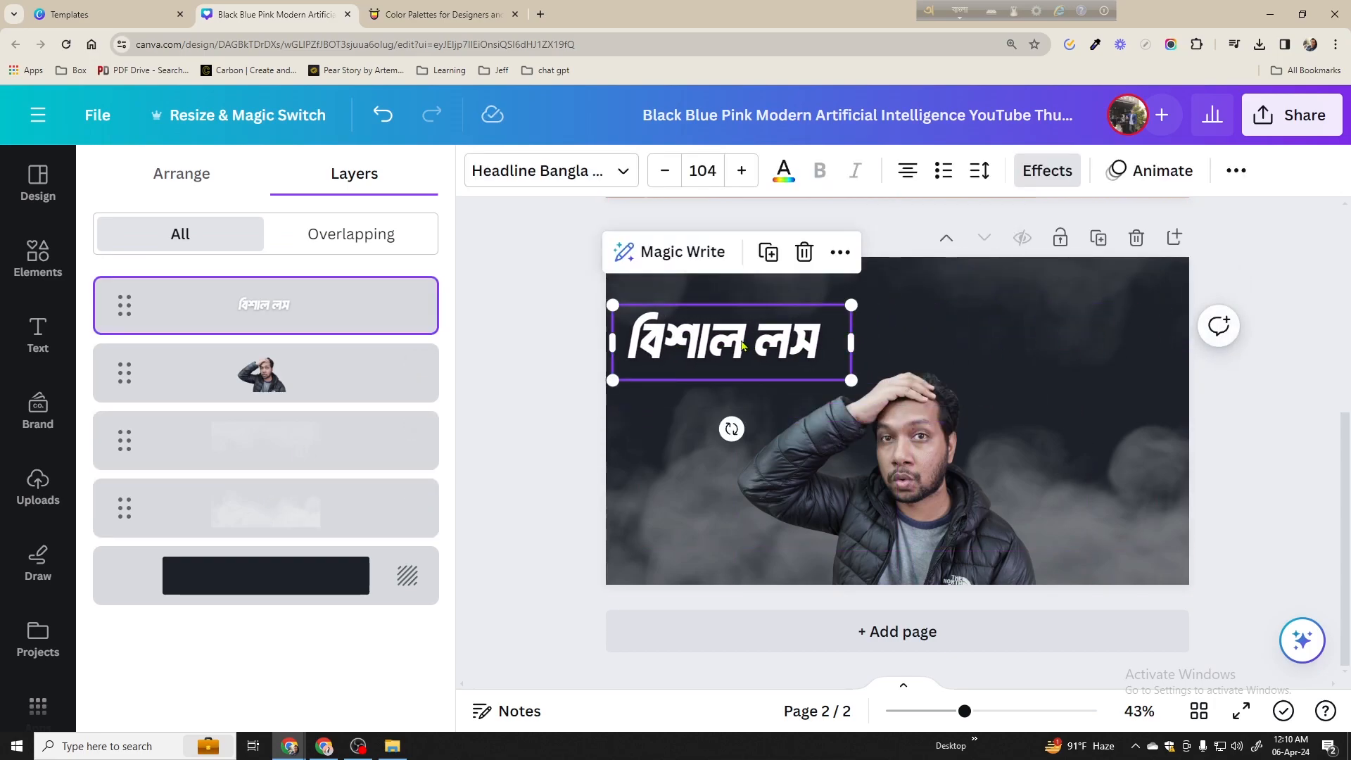
left_click_drag(732, 338, 887, 330)
left_click_drag(1007, 298, 1246, 220)
left_click_drag(957, 310, 885, 369)
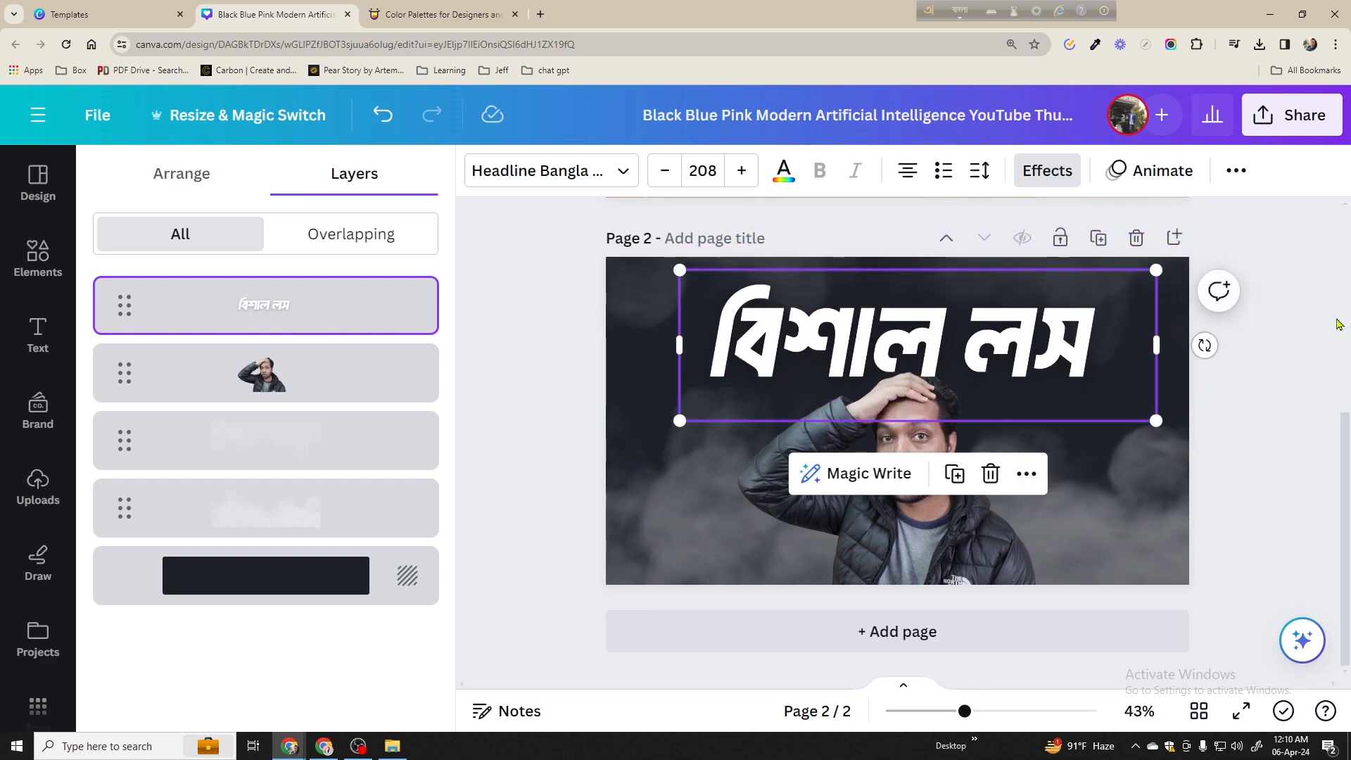
Try the Belvedere filter on the man's photo, and settle on the Fresco filter
left_click(975, 519)
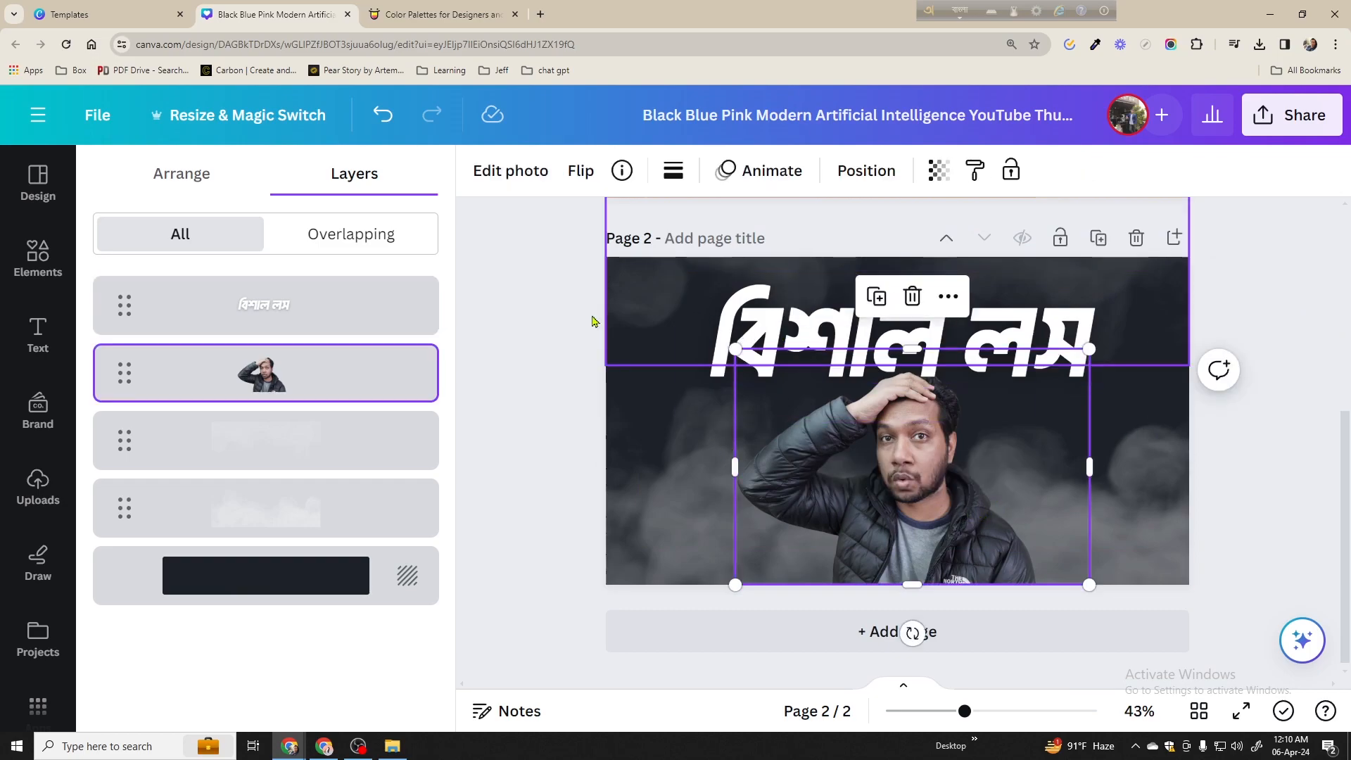
left_click(519, 177)
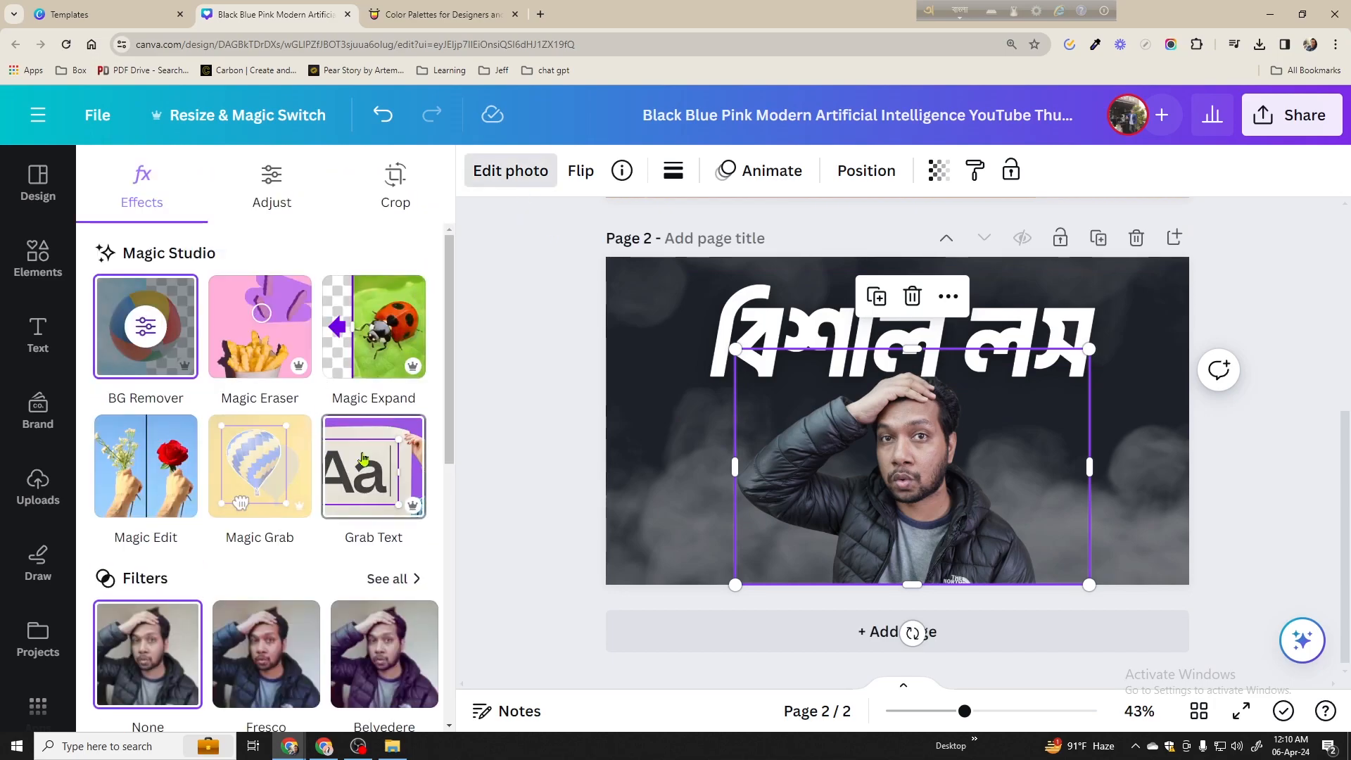
scroll(270, 380, "down", 4)
scroll(250, 431, "up", 4)
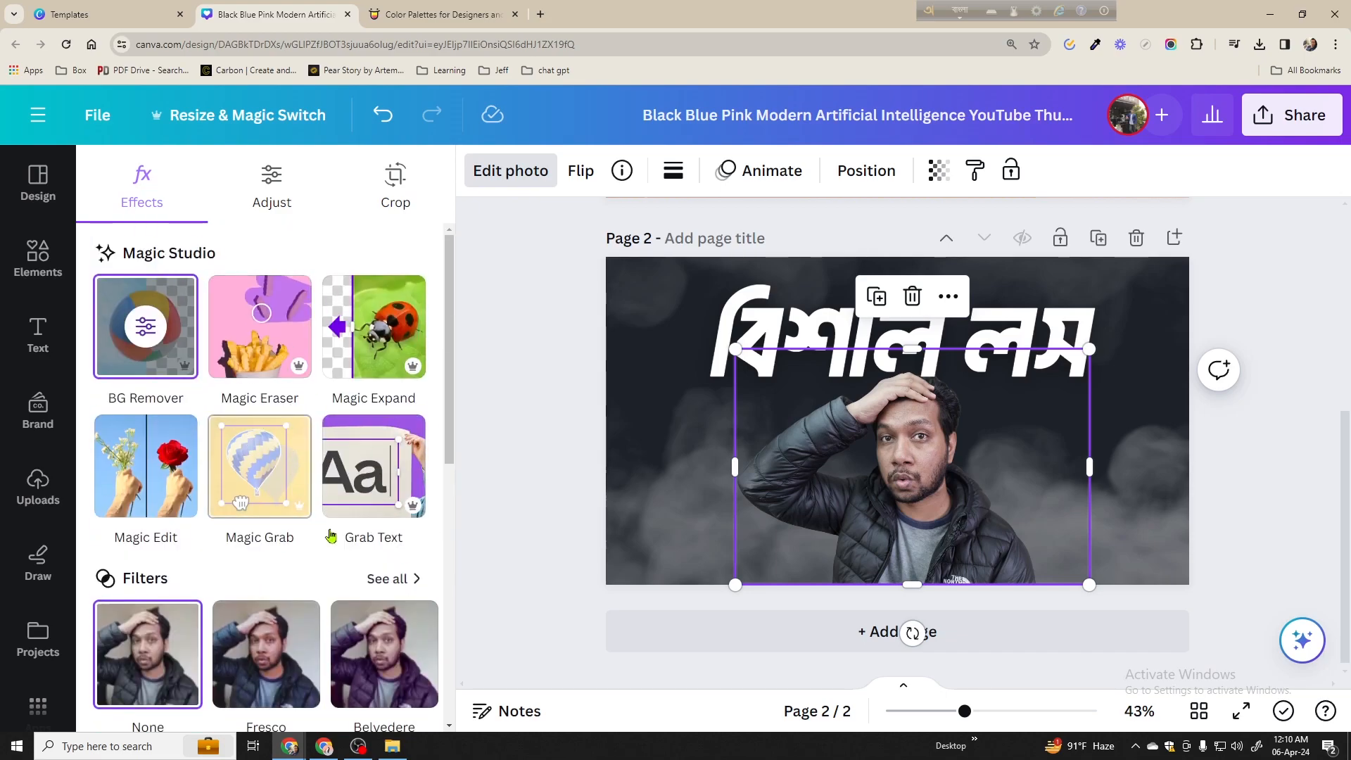
left_click(170, 481)
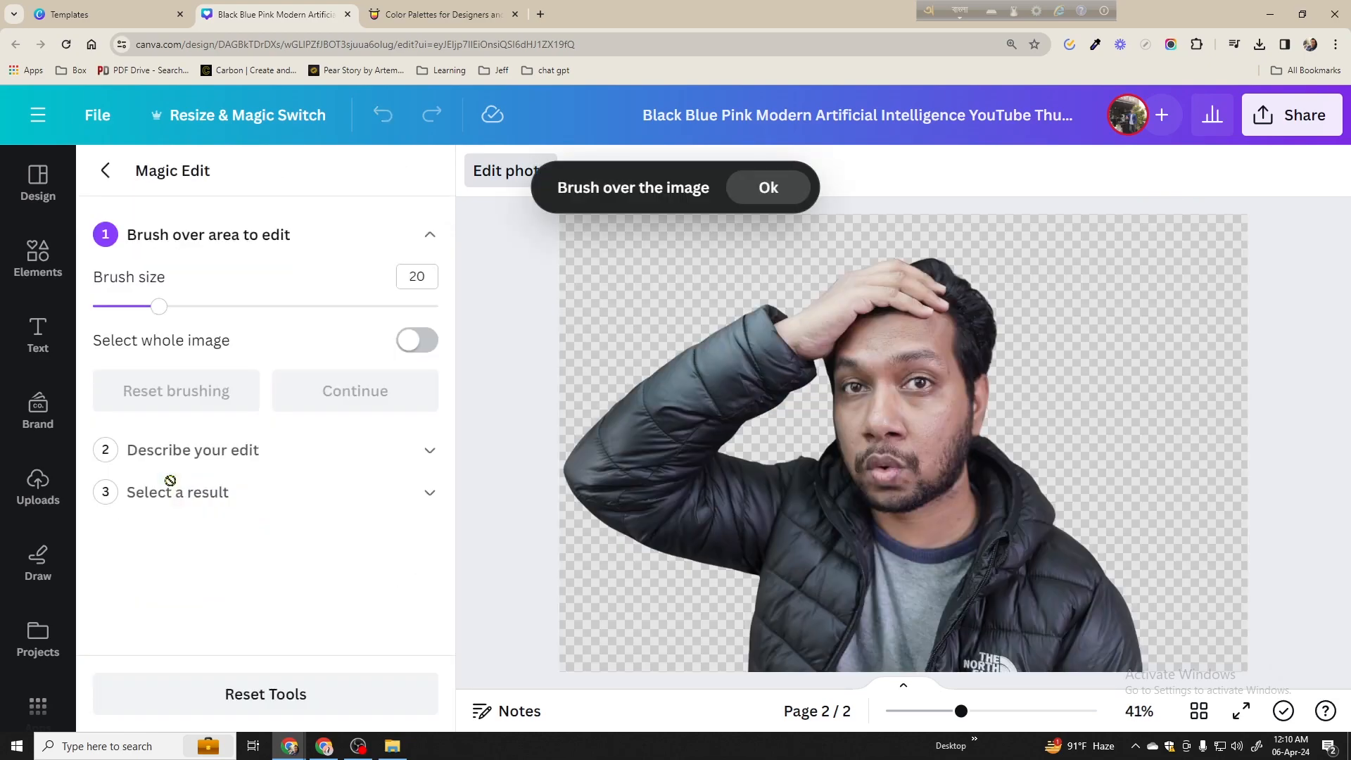
left_click(105, 171)
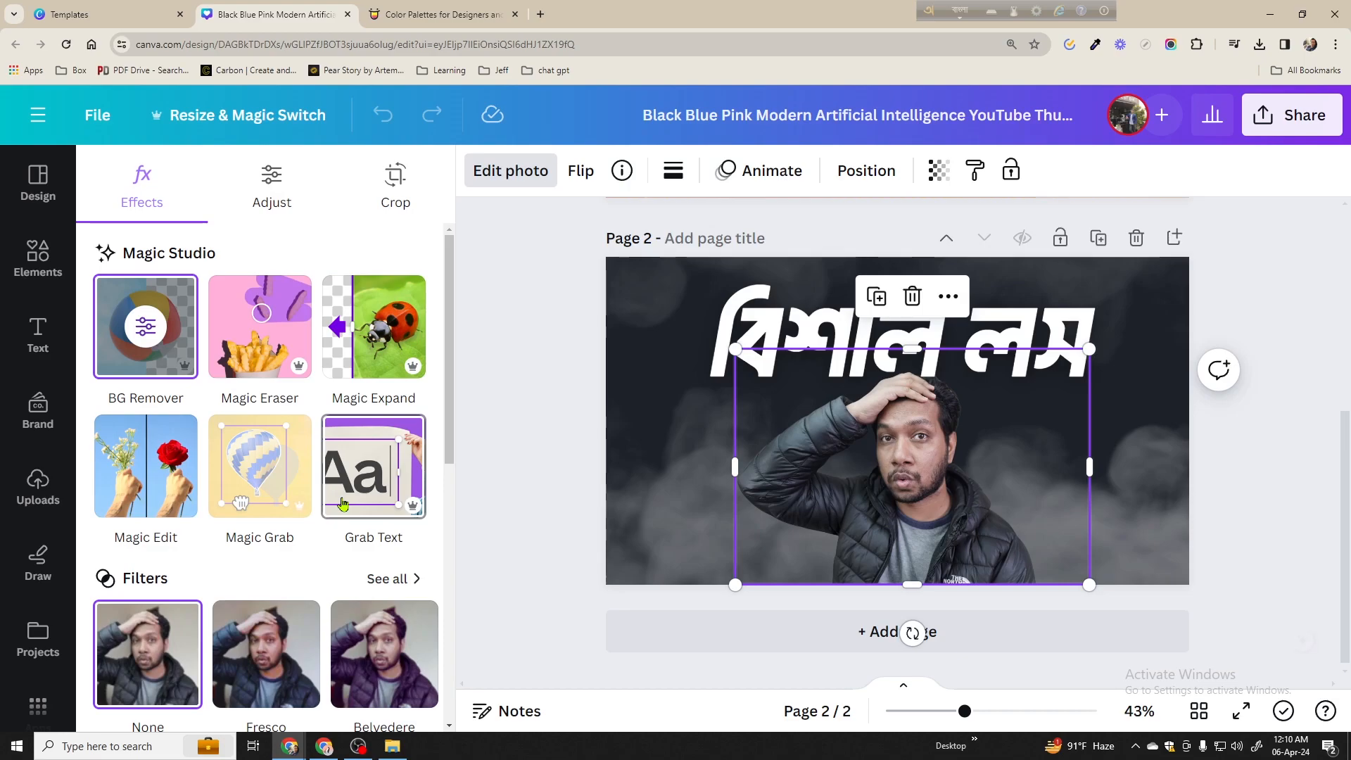
scroll(343, 502, "down", 4)
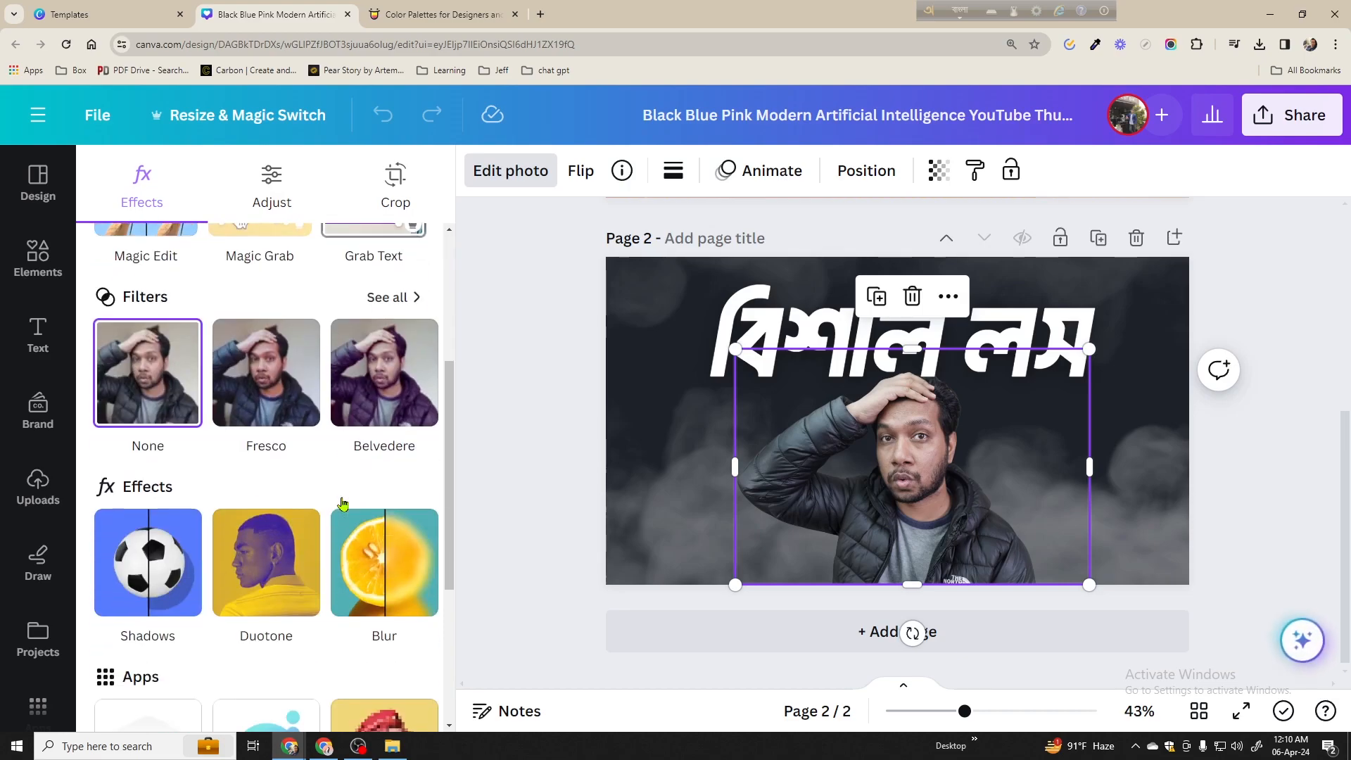
left_click(256, 399)
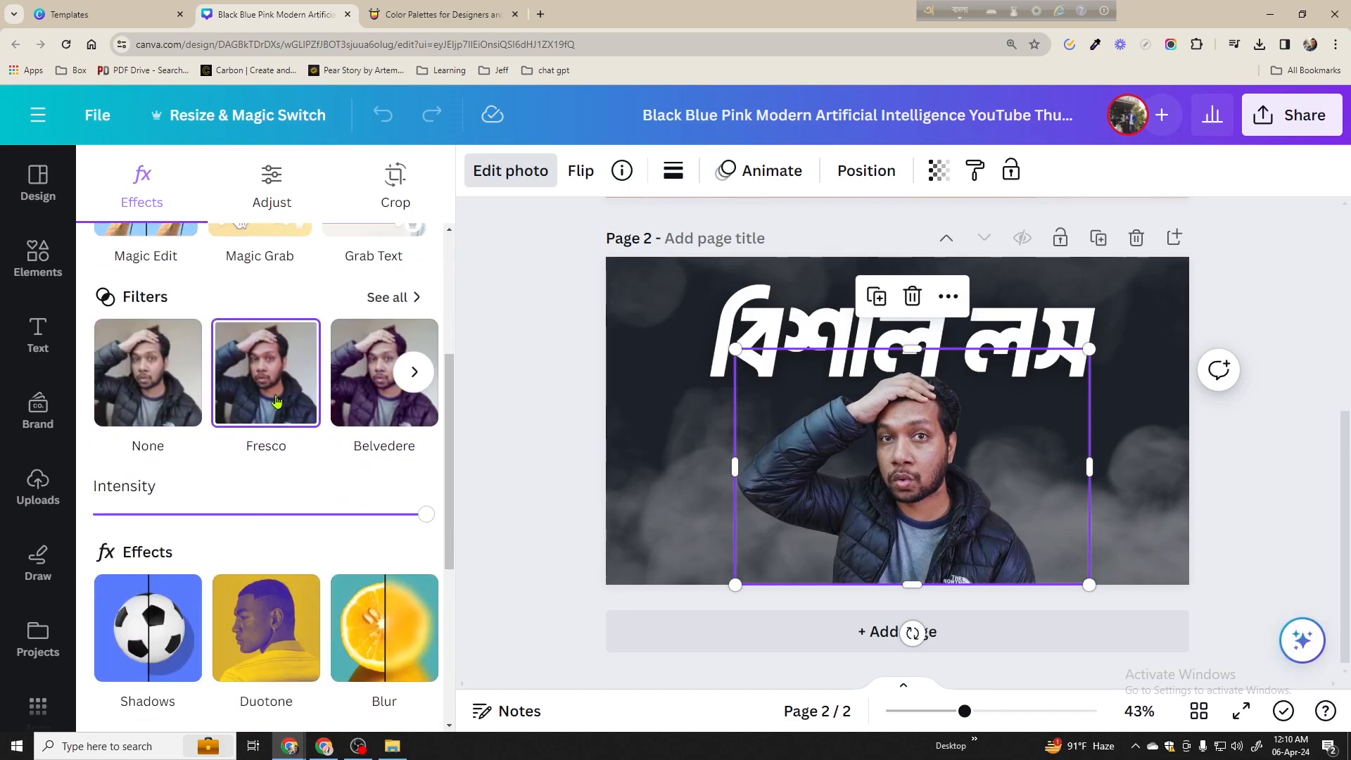
left_click(387, 422)
left_click(255, 394)
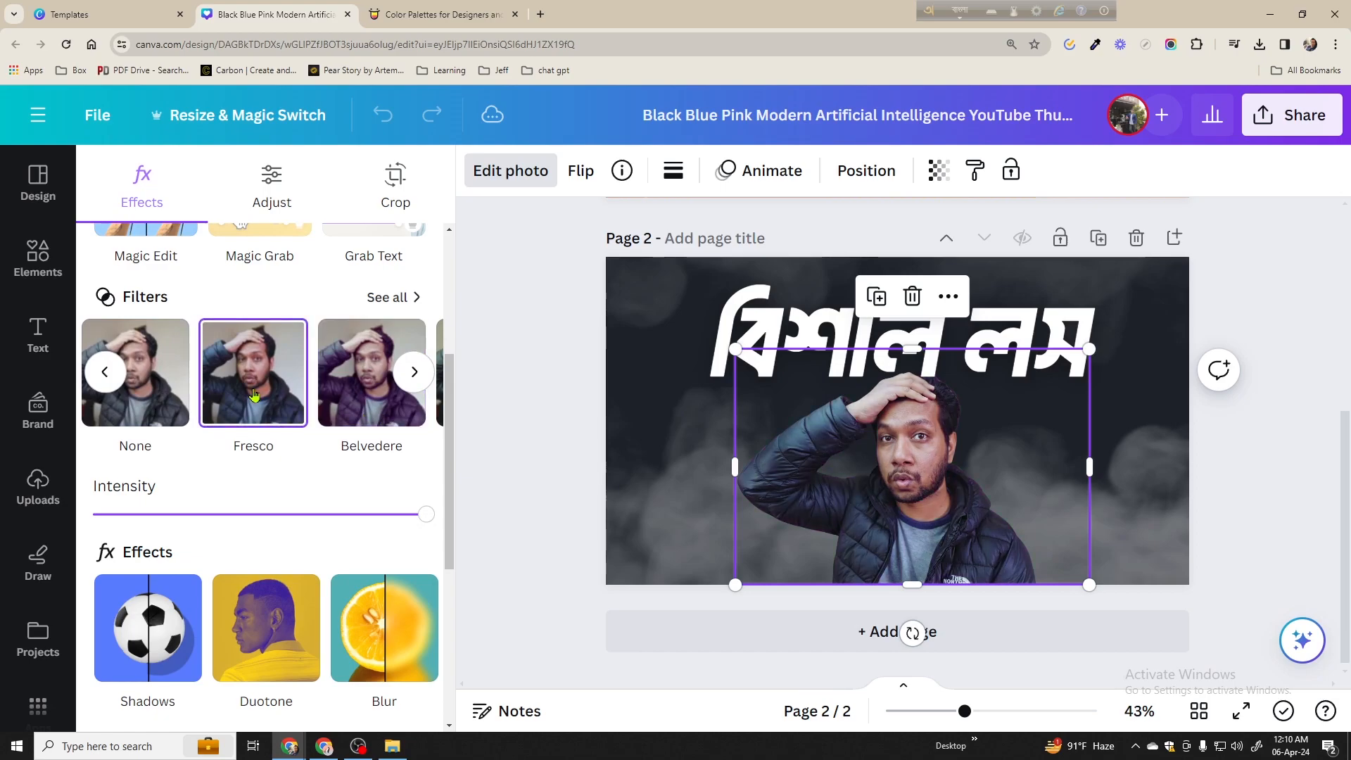
left_click(460, 473)
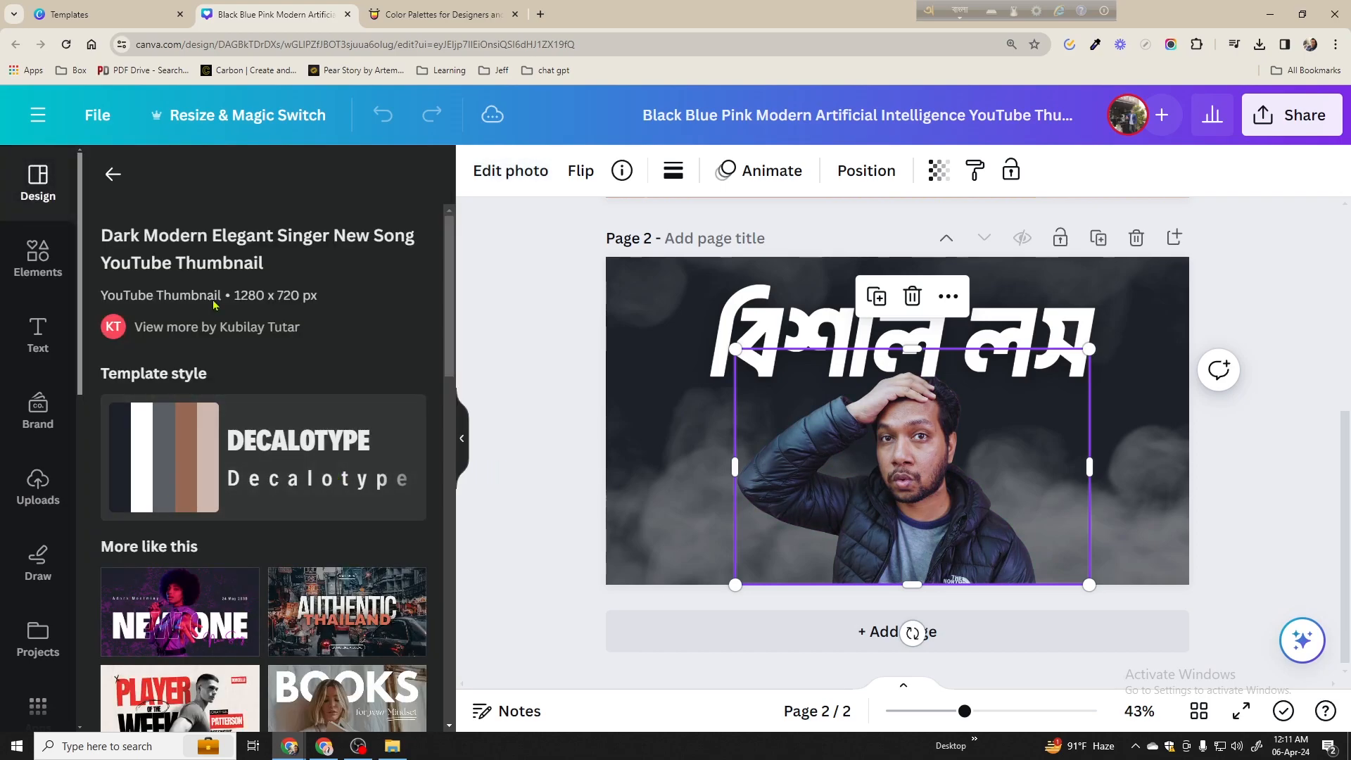
left_click(101, 181)
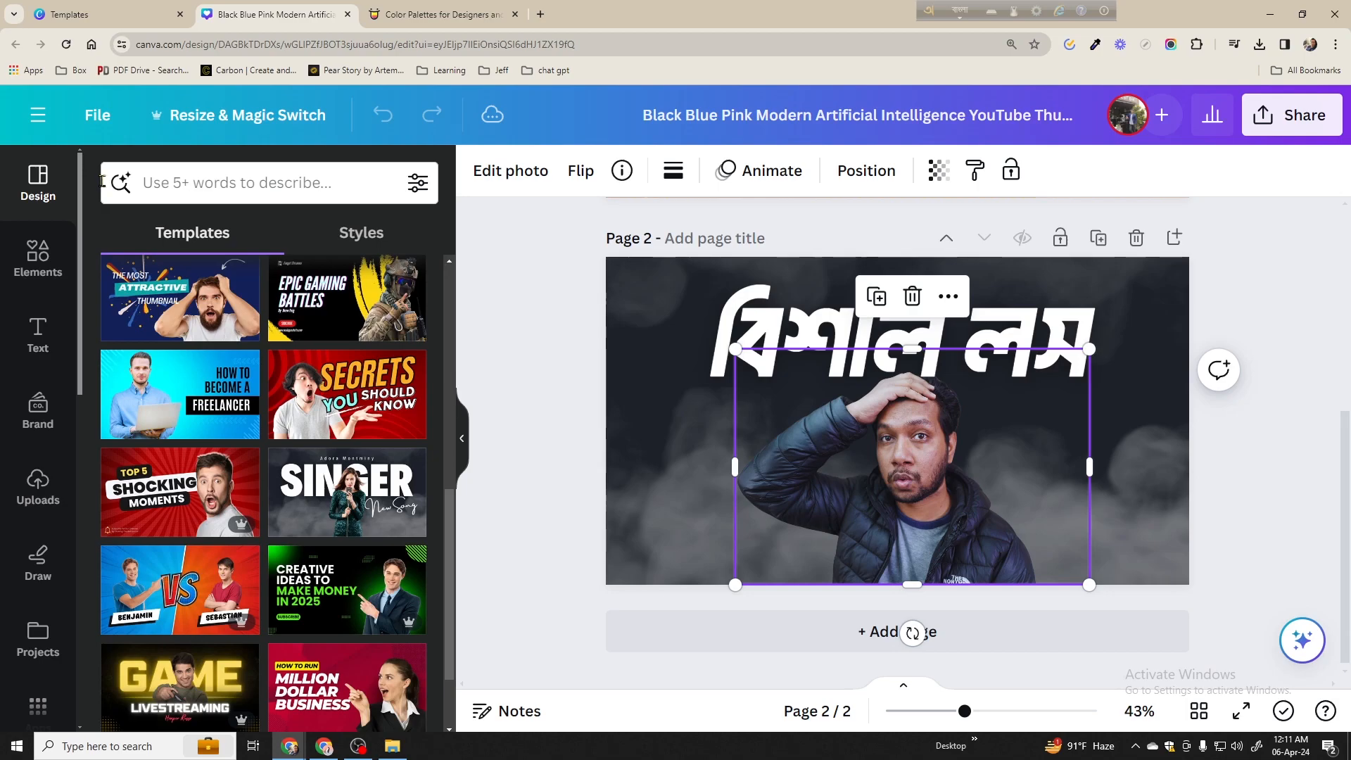
Apply the Outline shadow effect to the man's photo
left_click(534, 169)
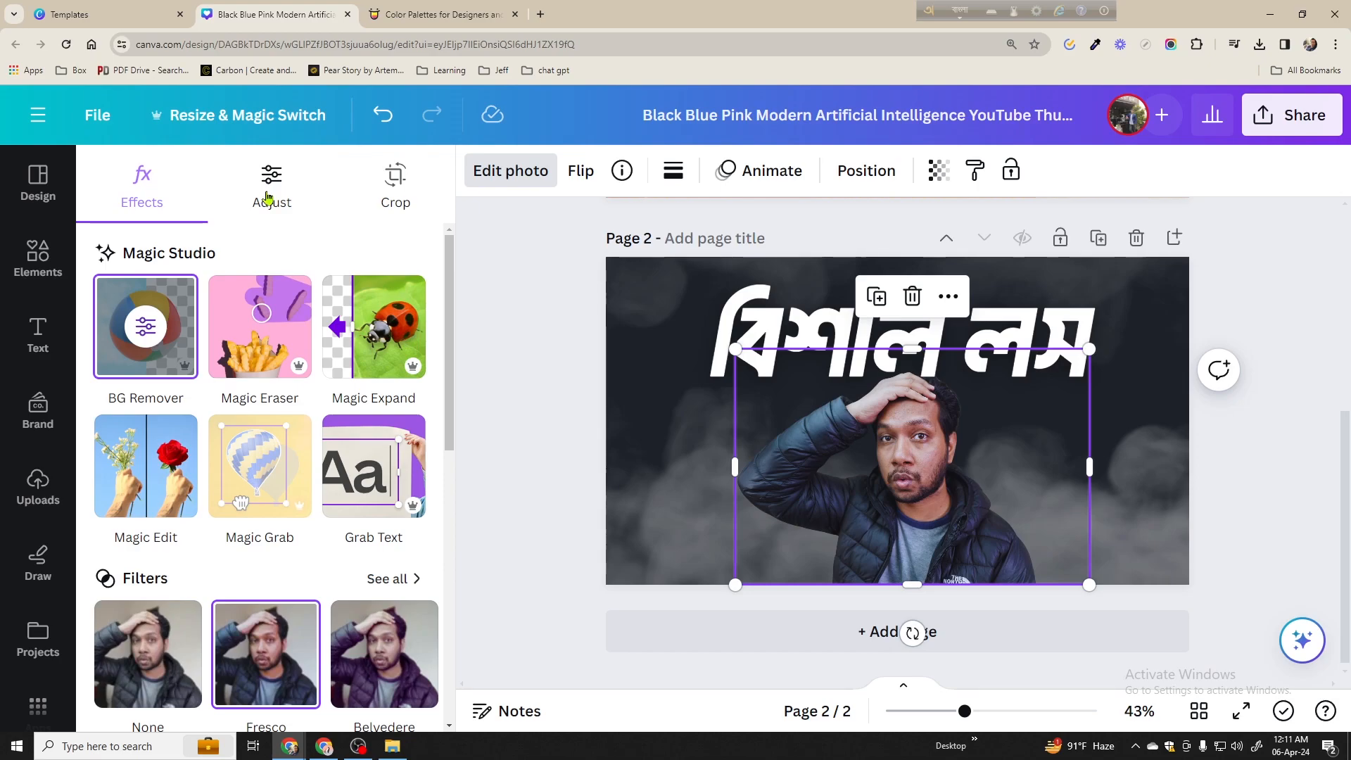
scroll(332, 579, "down", 5)
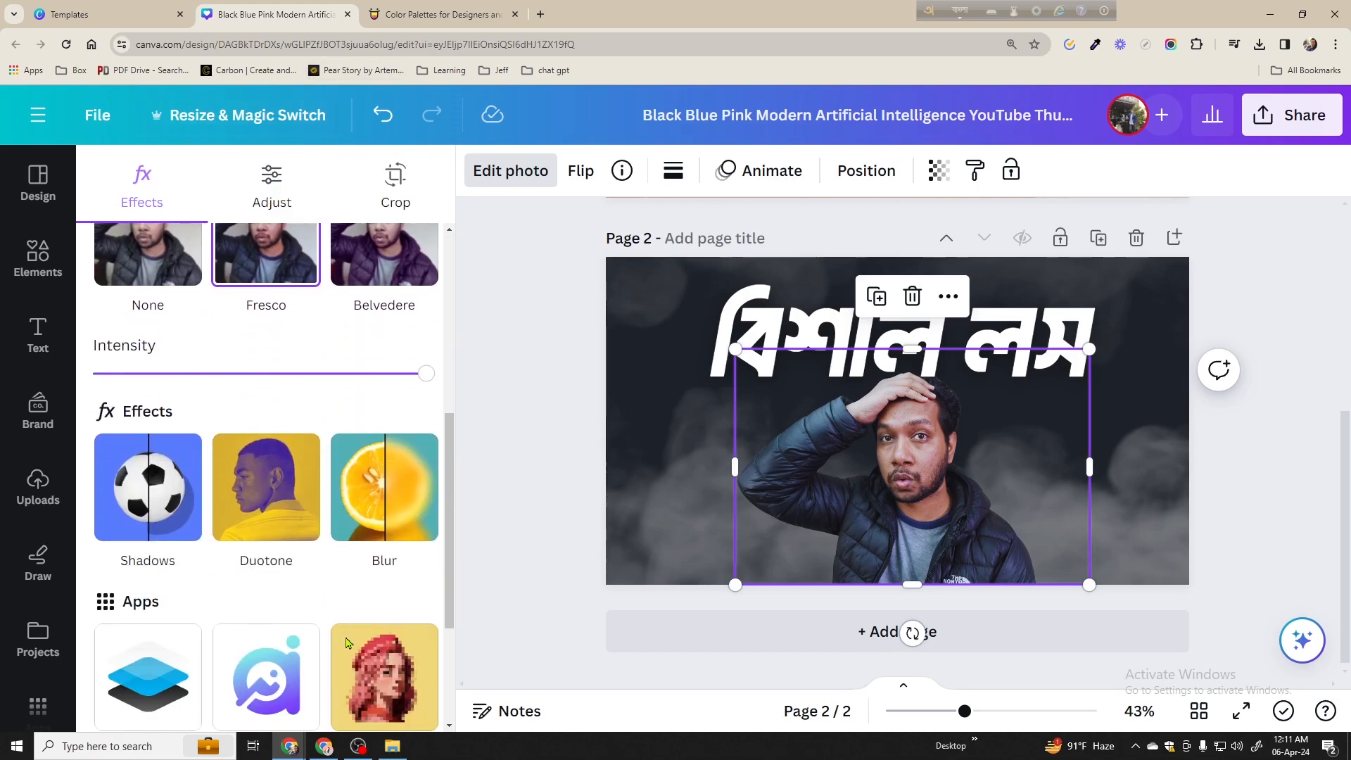
scroll(346, 642, "down", 2)
left_click(155, 343)
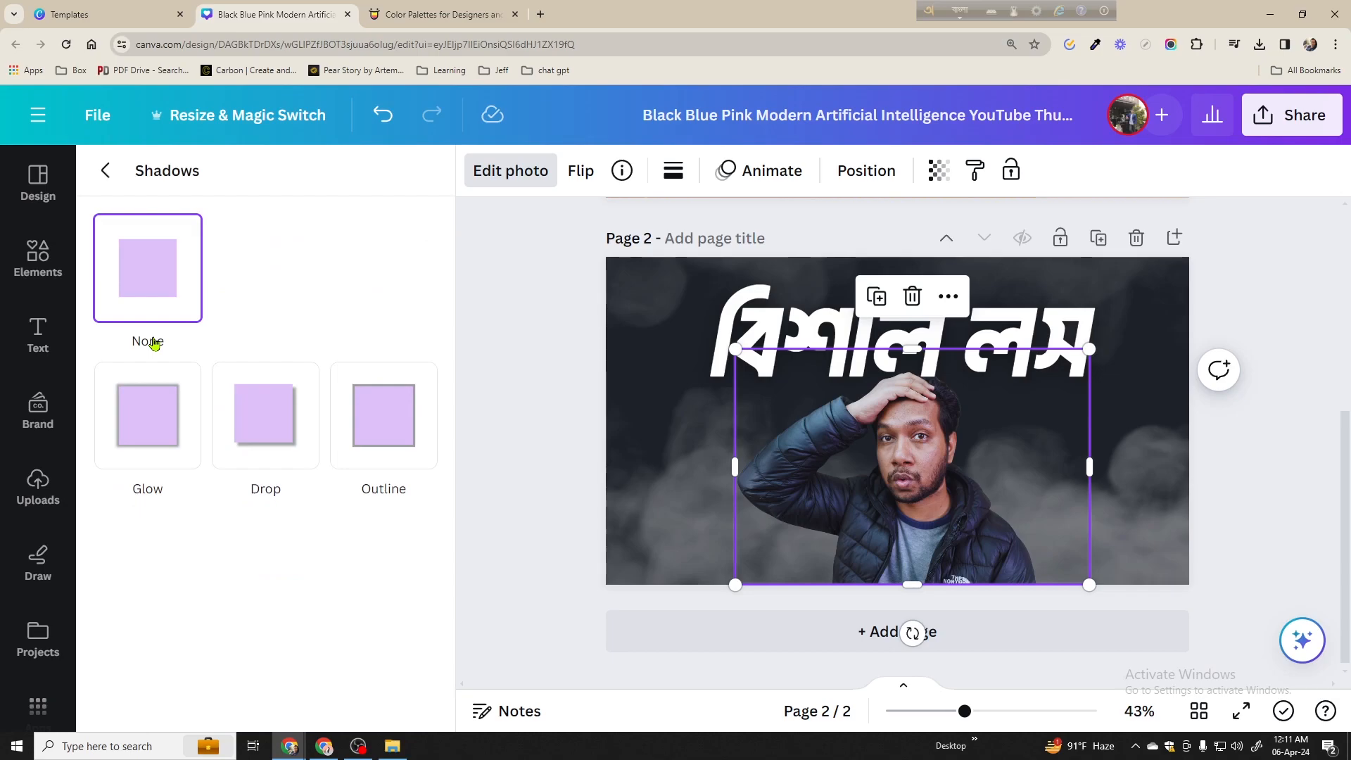
left_click(393, 448)
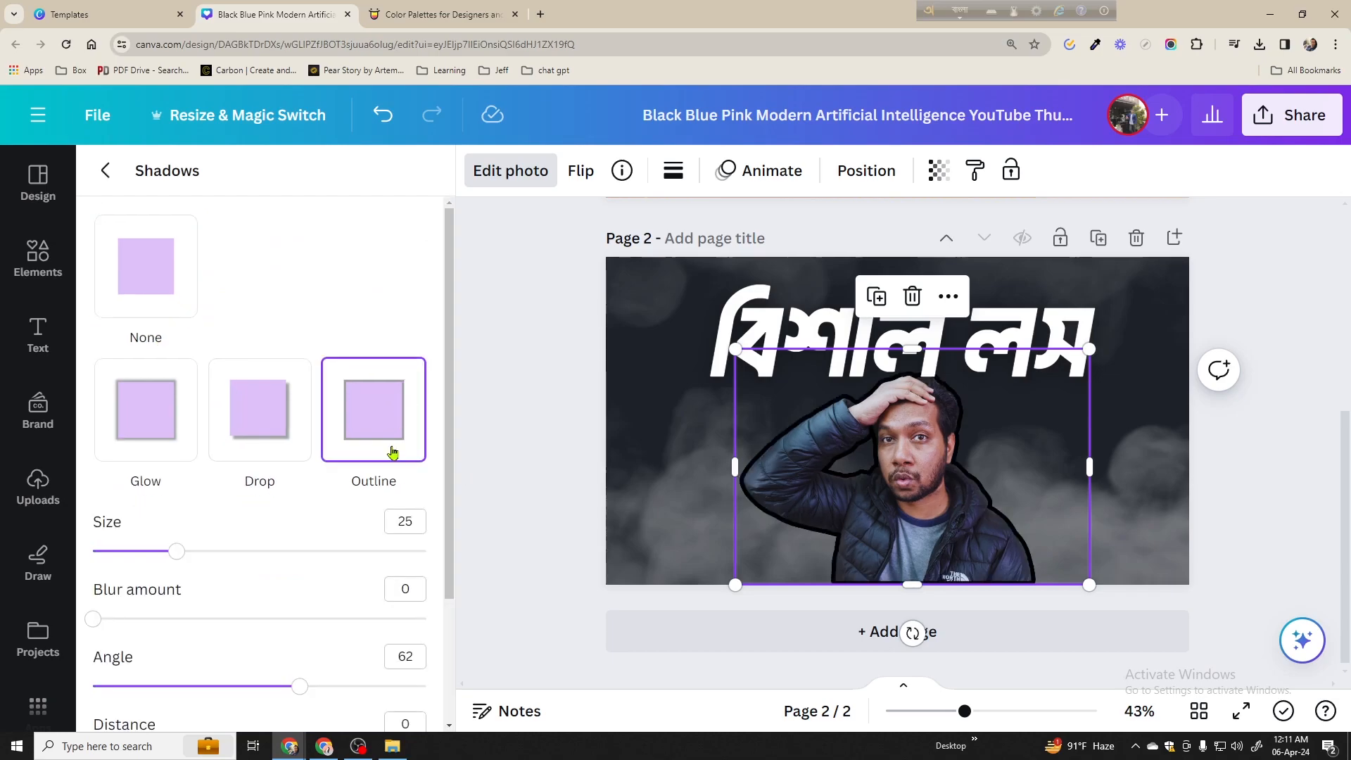
Set the photo outline's size to 11, angle to 78 and distance to 28
scroll(309, 517, "down", 2)
left_click_drag(157, 422, 245, 422)
left_click_drag(182, 611, 209, 613)
left_click_drag(297, 547, 324, 542)
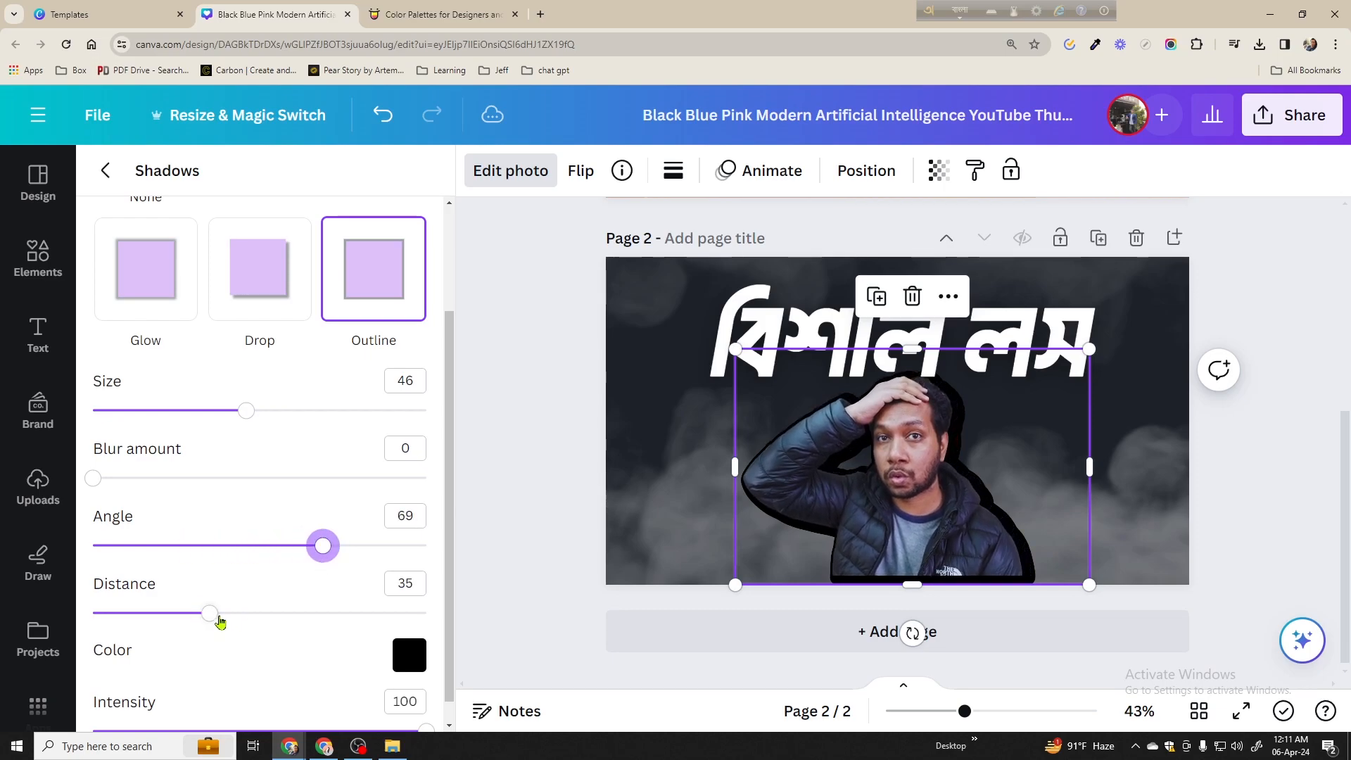
left_click_drag(219, 618, 193, 613)
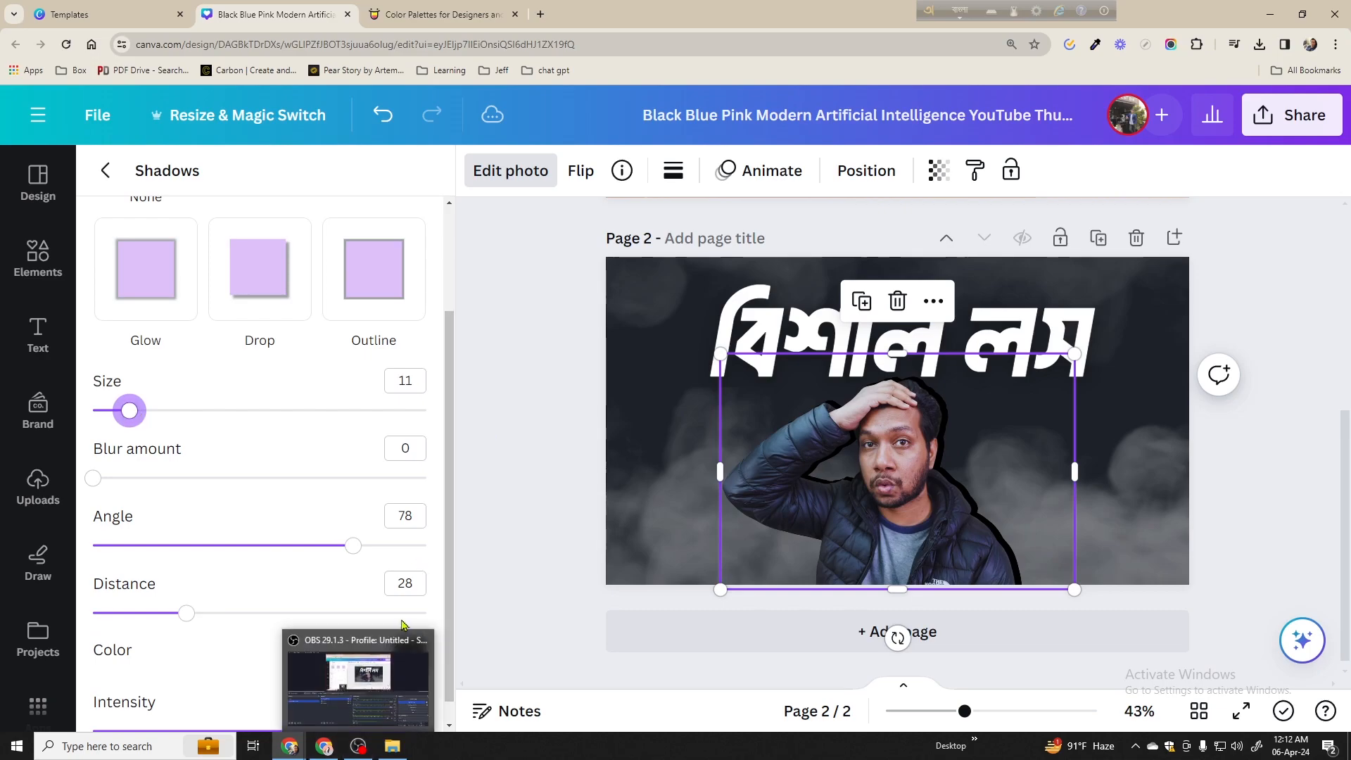
Change the color of the man's photo outline to red, #E80000
left_click(409, 635)
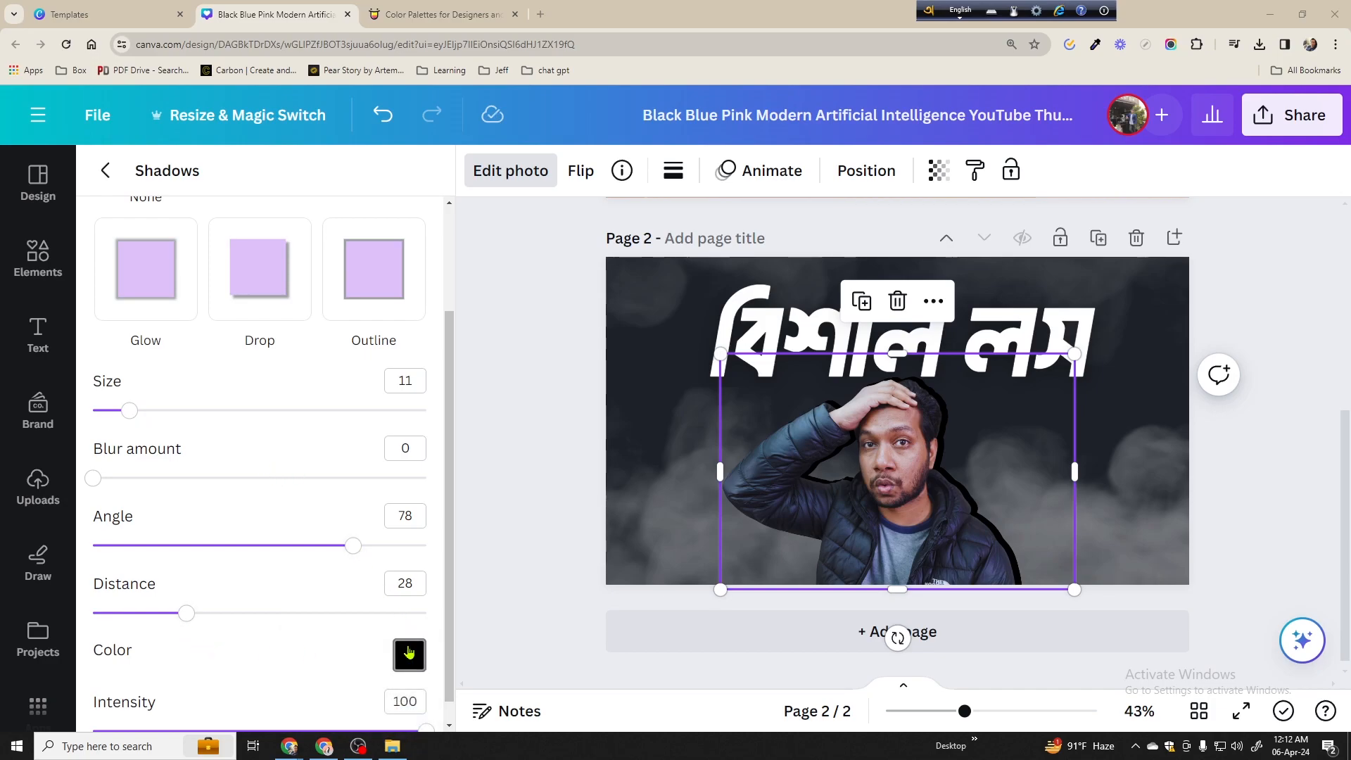
left_click(408, 652)
left_click(696, 429)
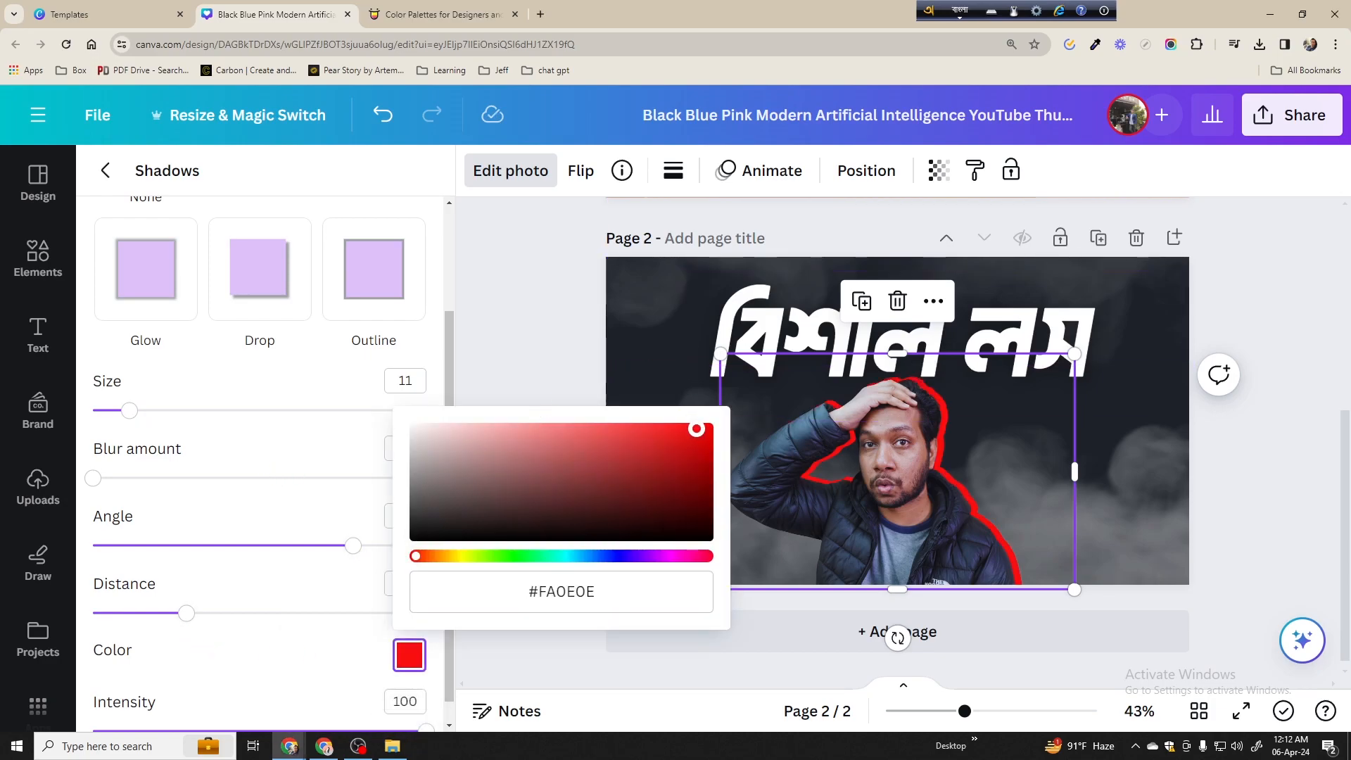
left_click_drag(699, 432, 721, 440)
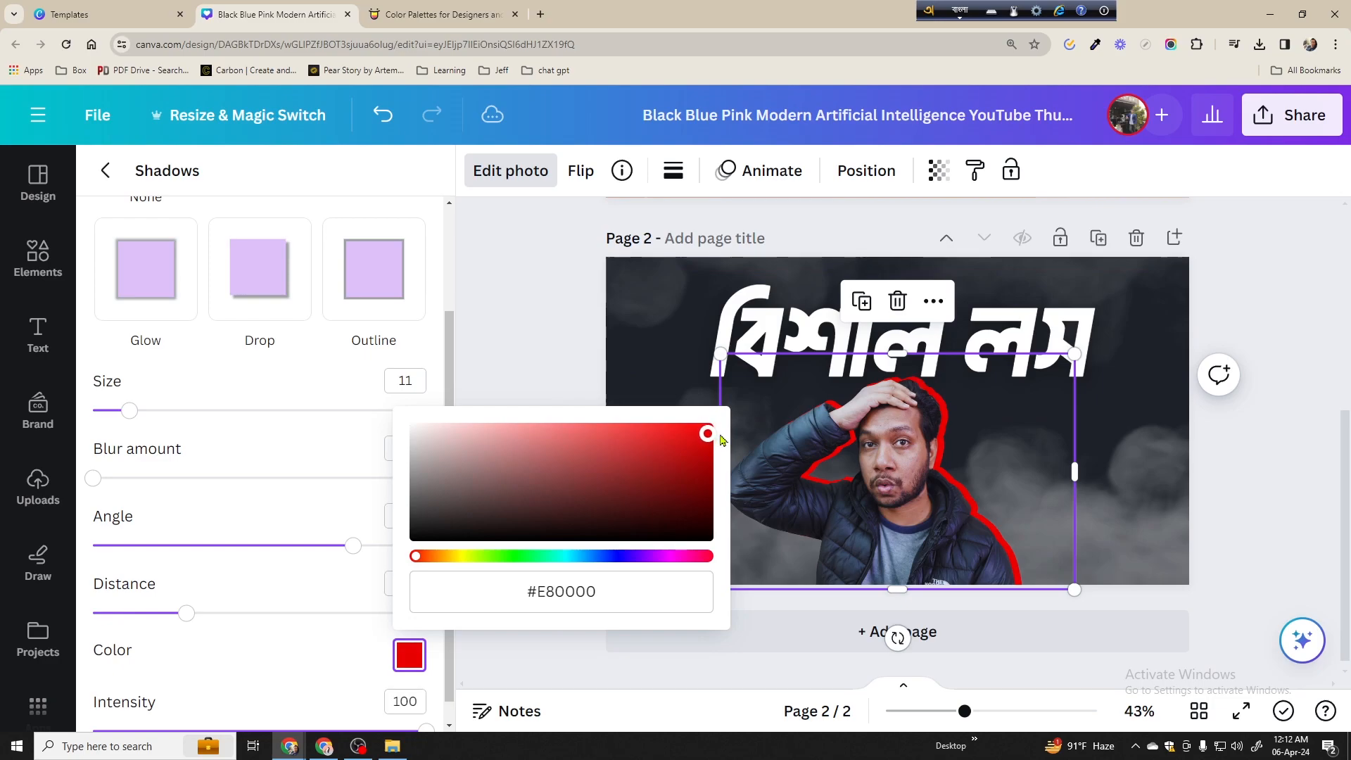
Examine the text effect styles and color options available for the Bangla headline on page 2
left_click(1251, 425)
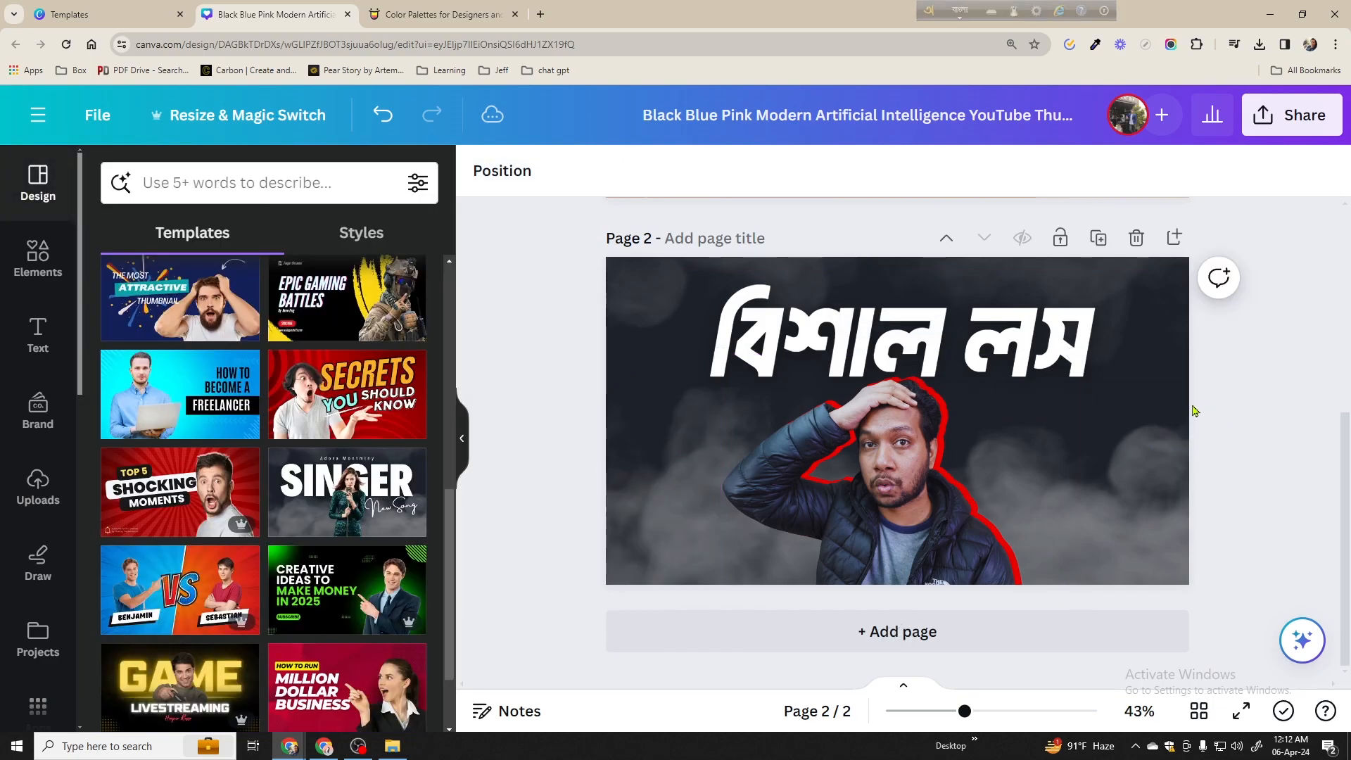
left_click(1064, 356)
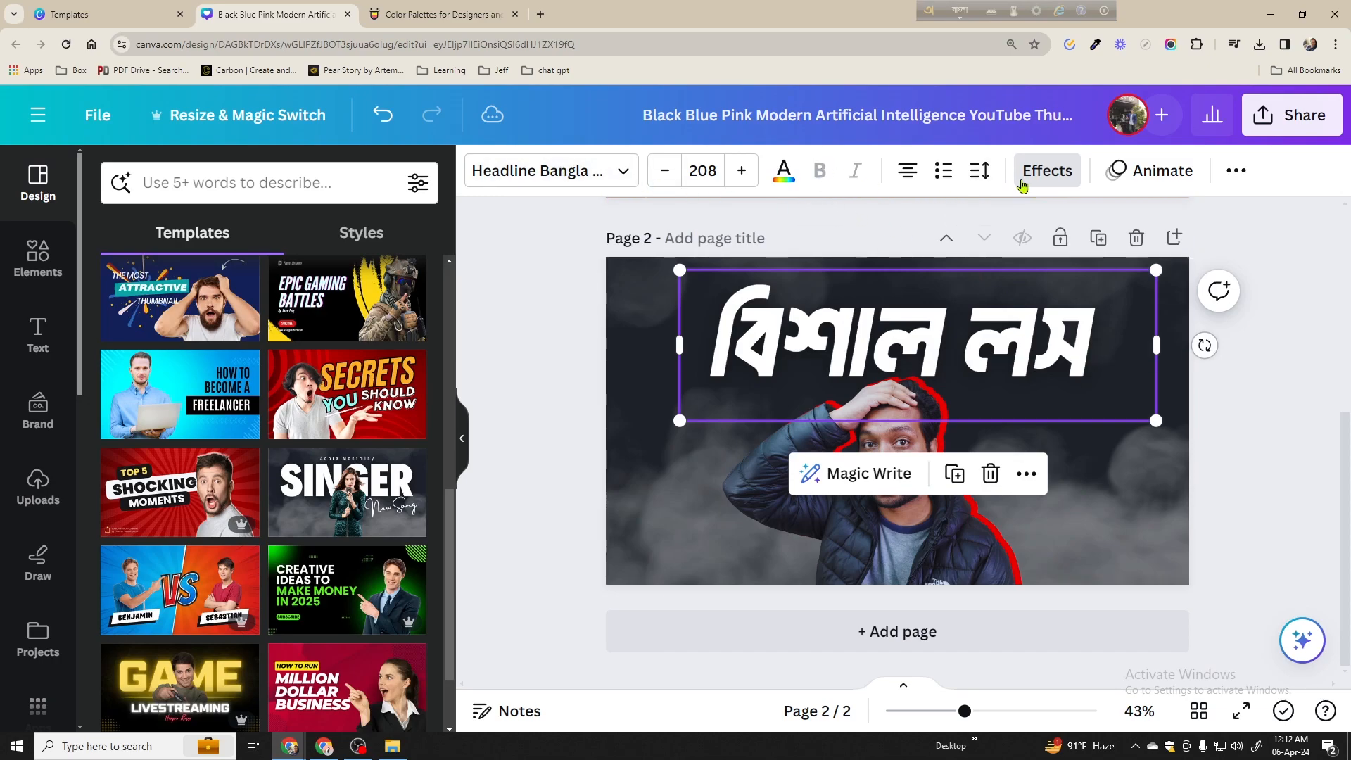
left_click(1022, 184)
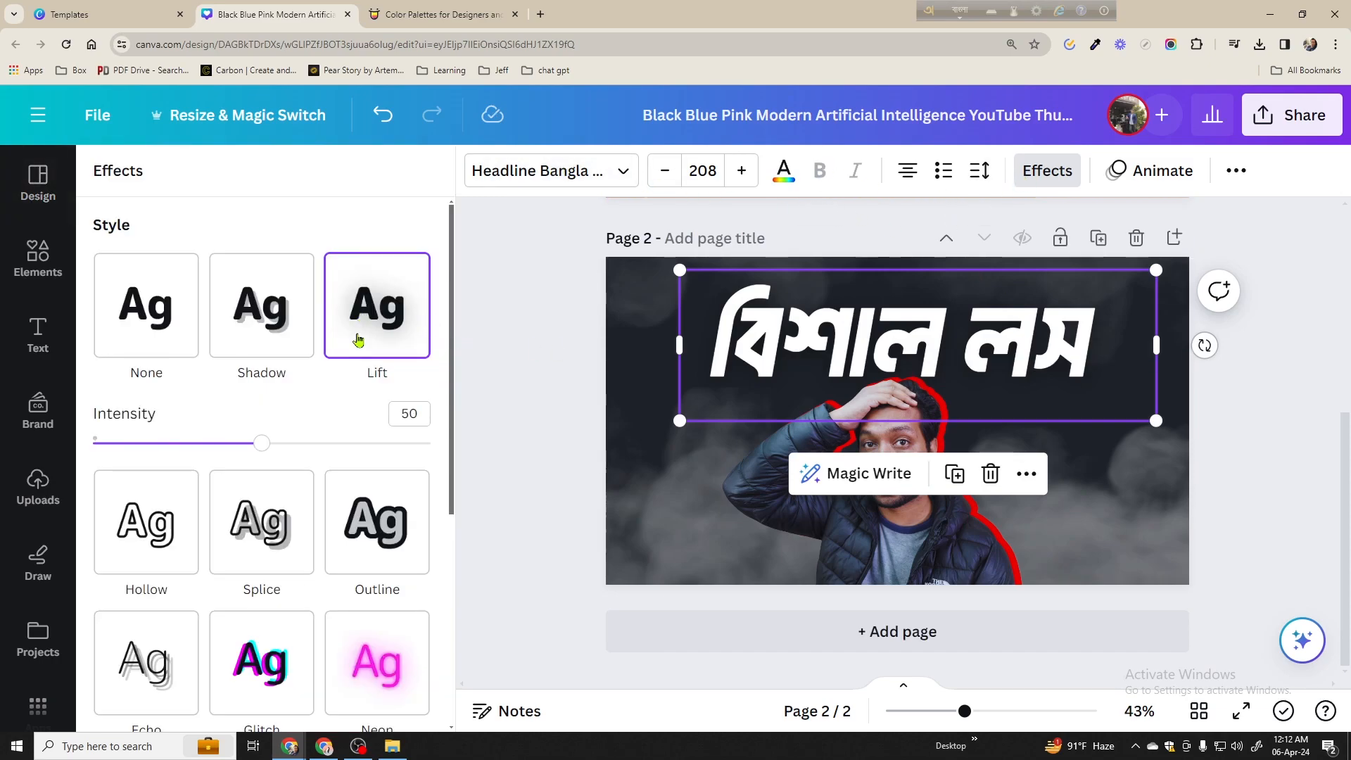
scroll(328, 582, "down", 5)
scroll(326, 533, "up", 5)
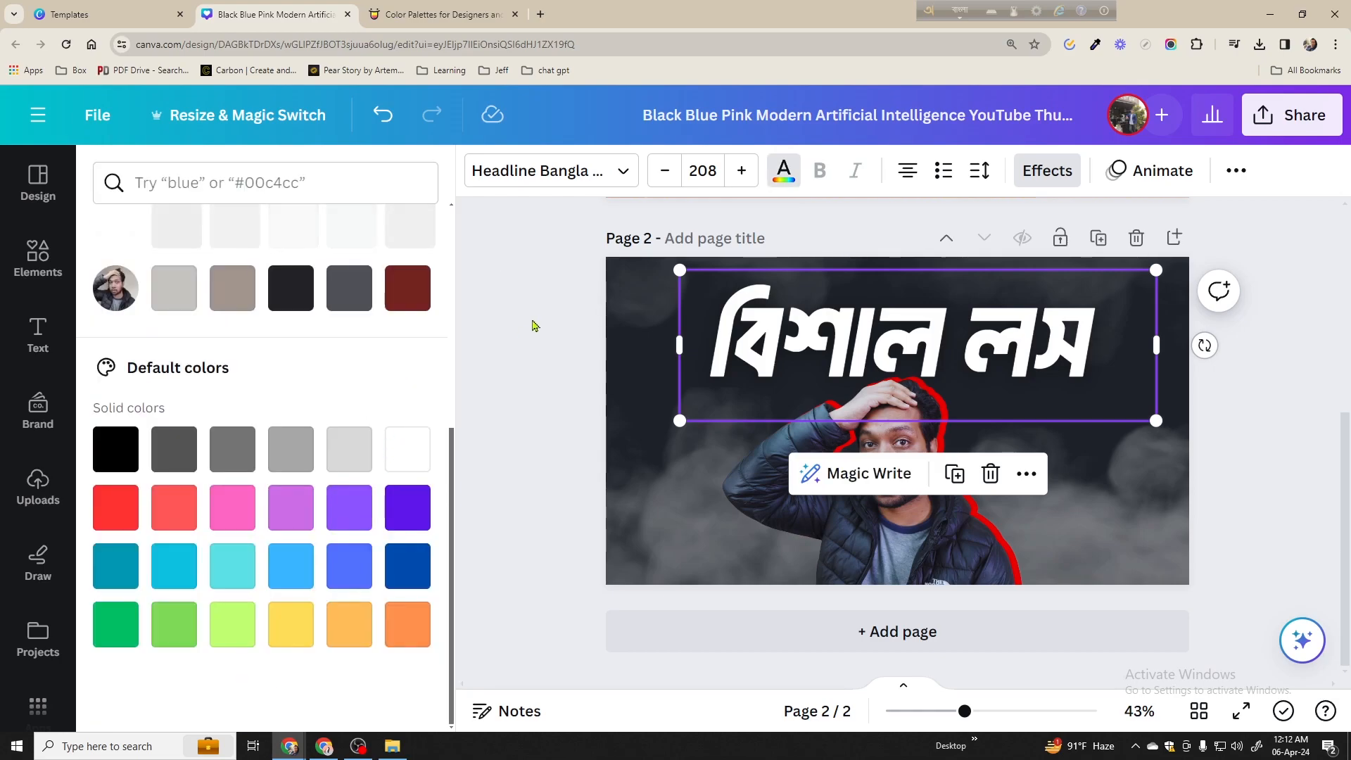
left_click(537, 323)
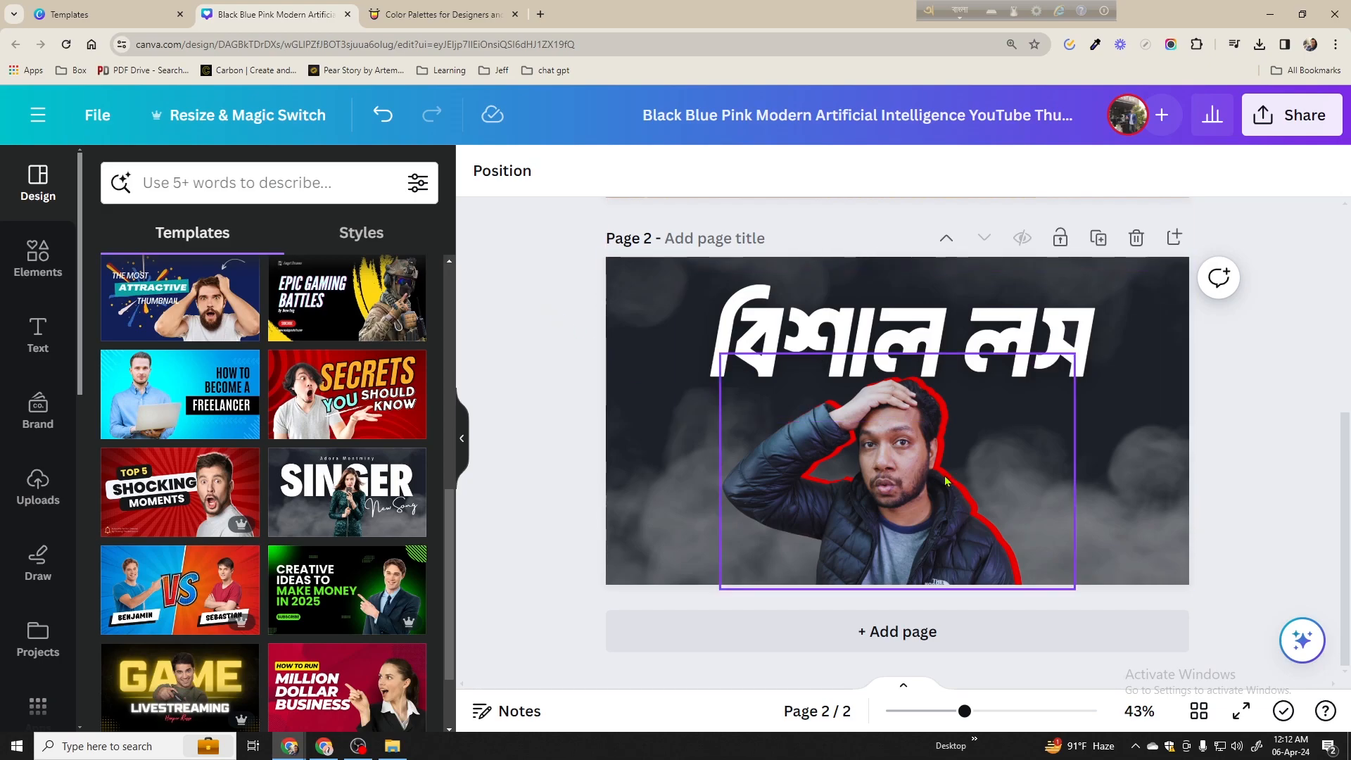
Compare the AI-versus-human thumbnail on page 1 with the outlined-portrait thumbnail on page 2, and look through more templates
scroll(1191, 453, "up", 5)
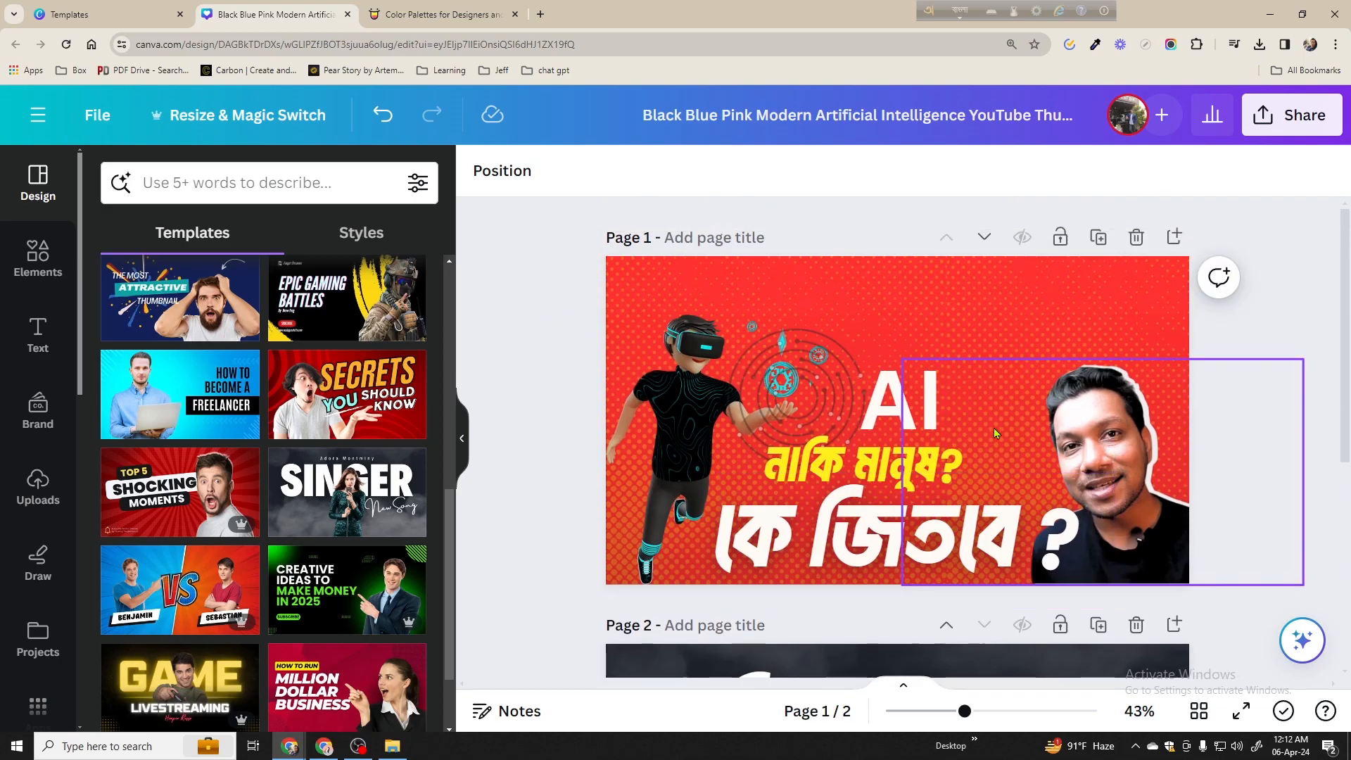
scroll(999, 428, "down", 5)
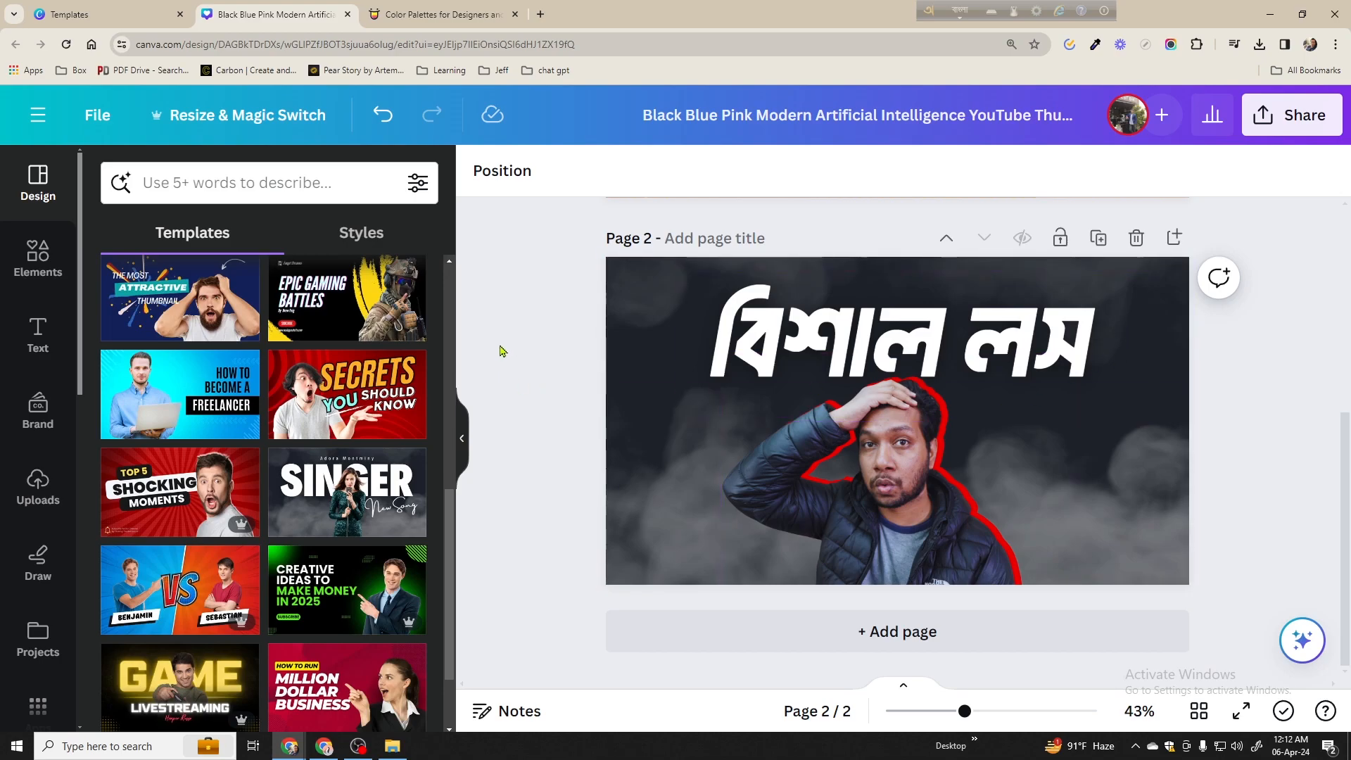
scroll(548, 323, "up", 5)
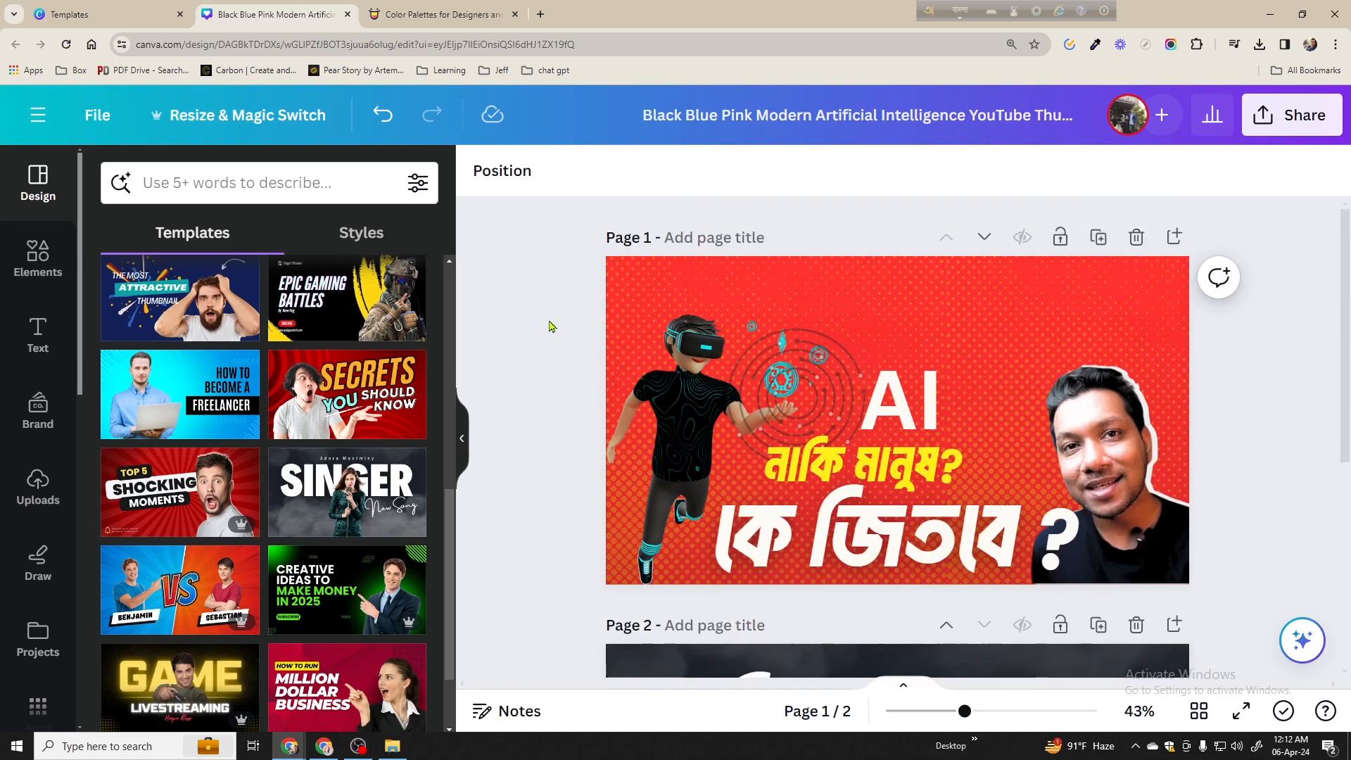
scroll(549, 325, "down", 5)
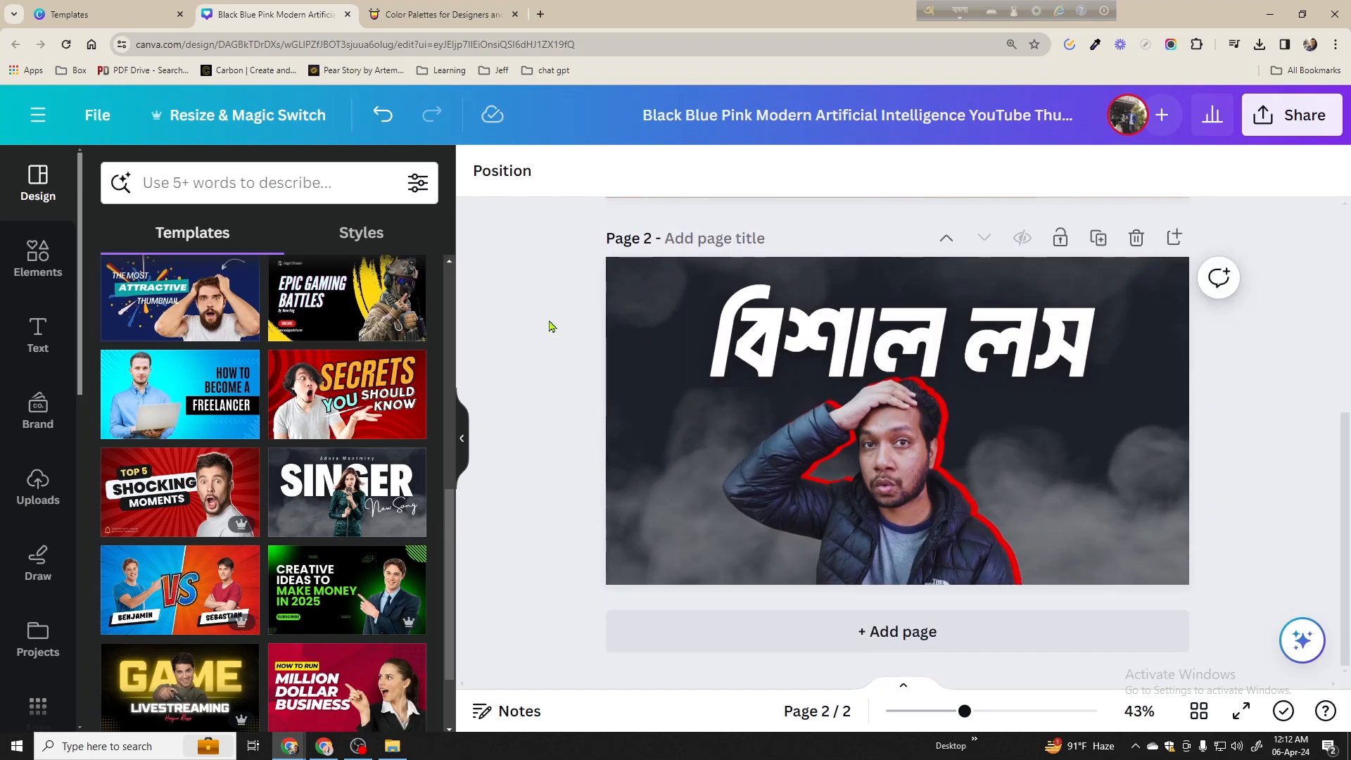
scroll(551, 326, "up", 5)
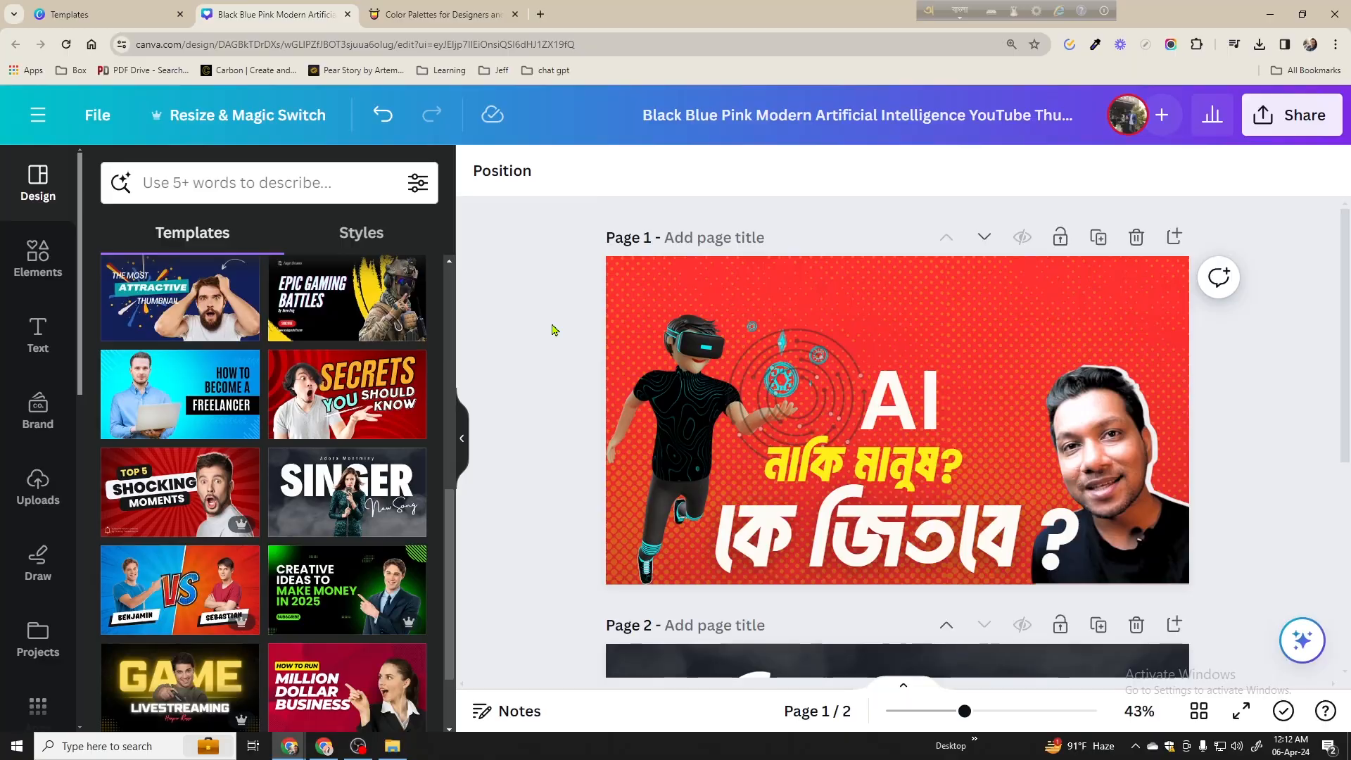
scroll(553, 328, "down", 5)
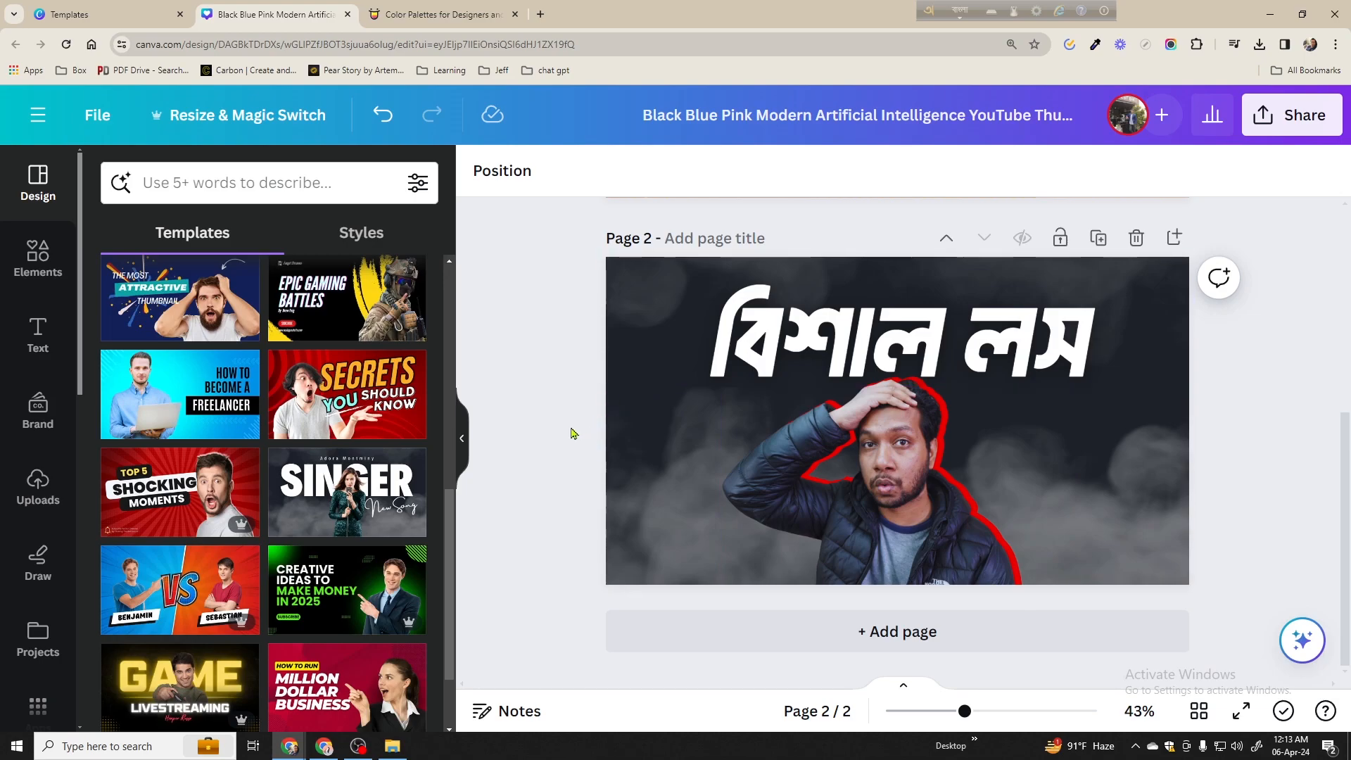
scroll(753, 448, "up", 2)
scroll(753, 447, "up", 4)
scroll(753, 444, "down", 5)
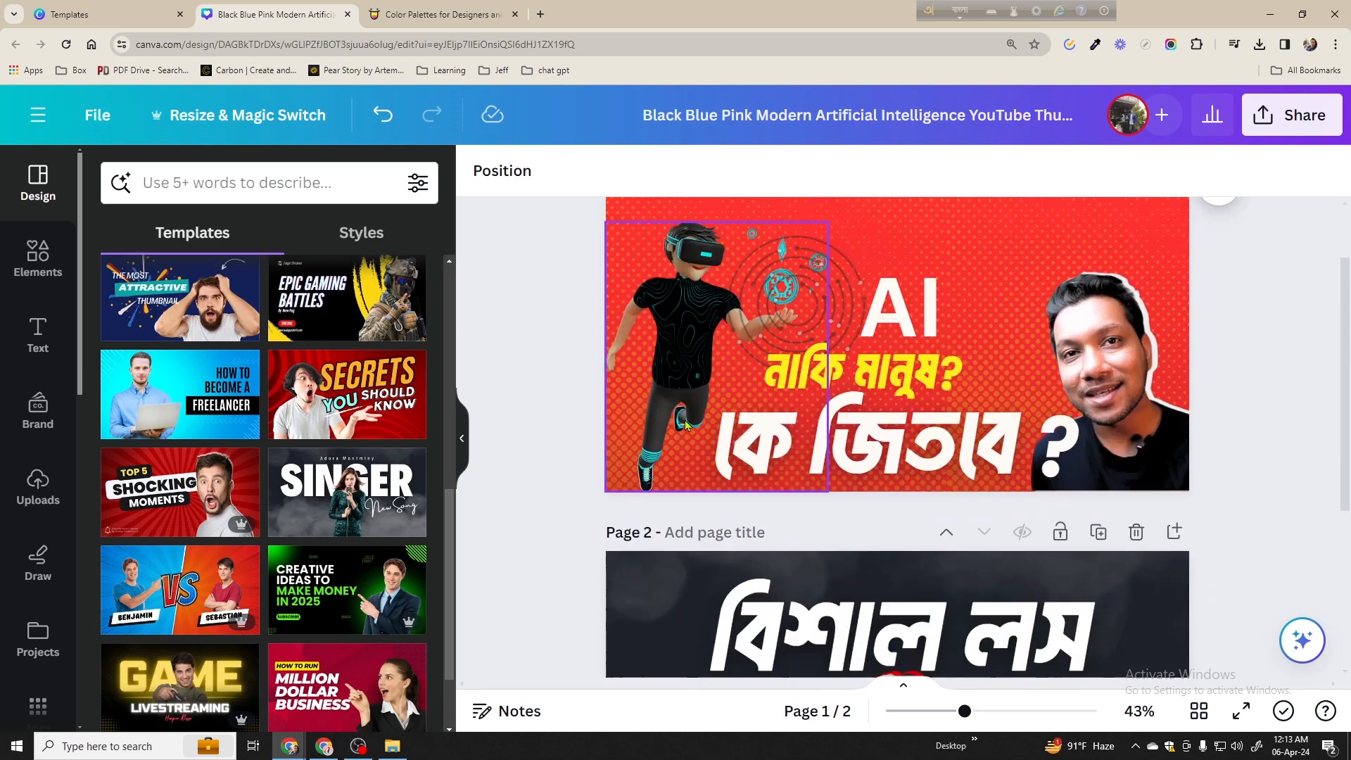
scroll(686, 425, "down", 2)
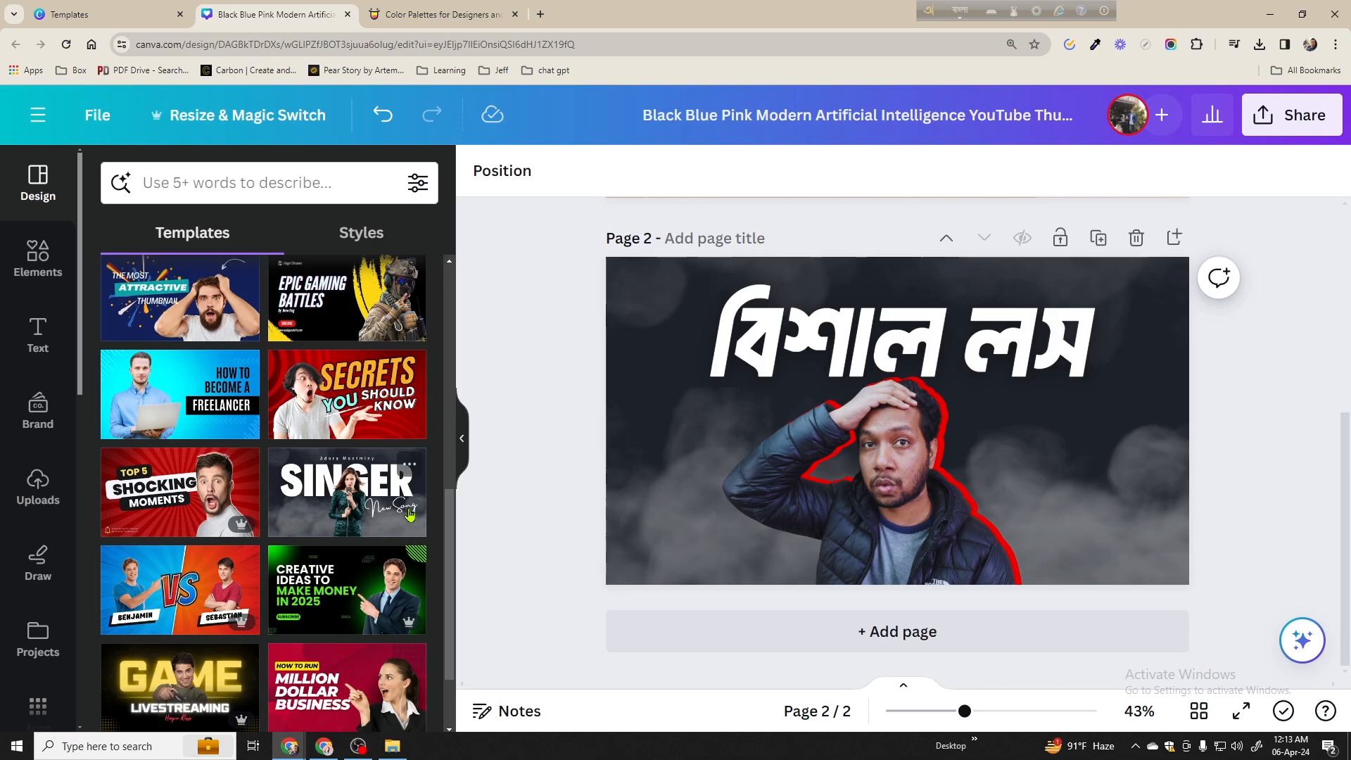
scroll(408, 463, "down", 4)
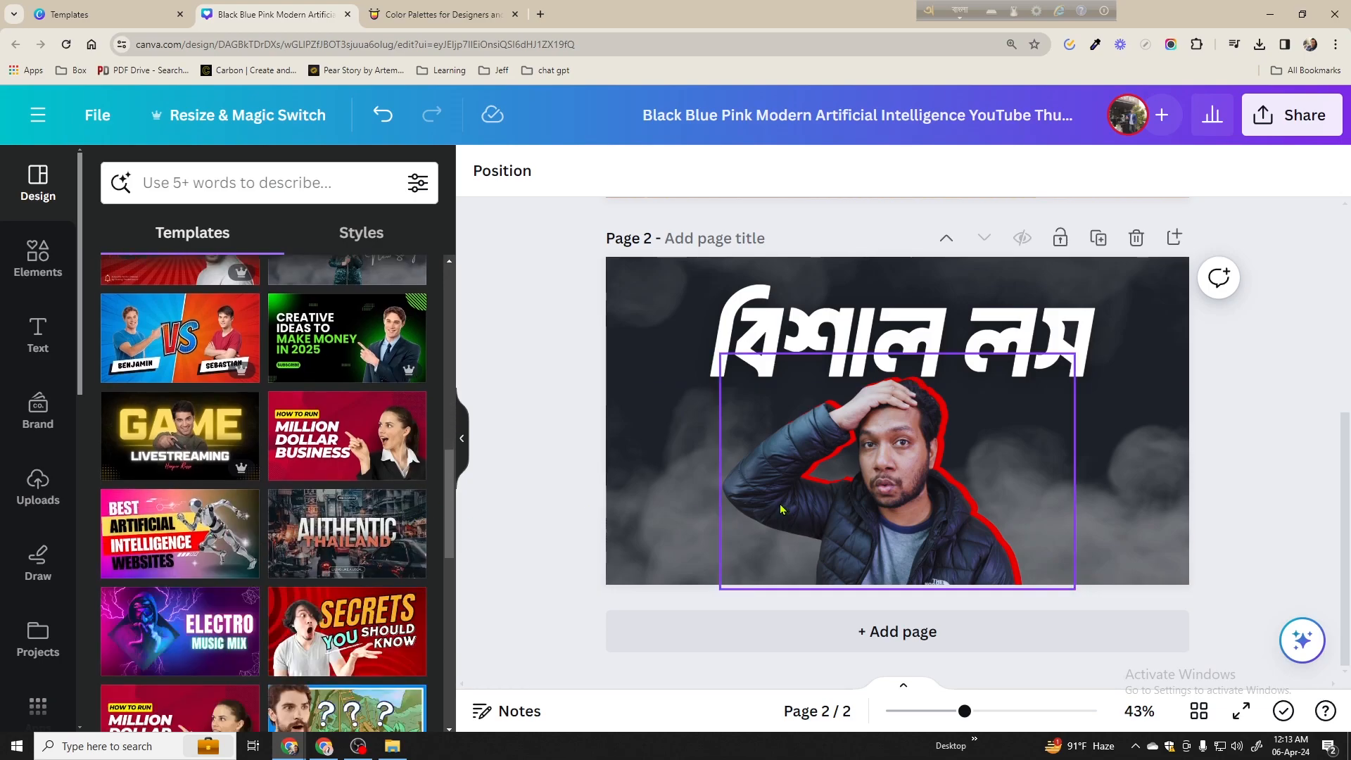
Add a blank third page to the design and delete it again
left_click(774, 632)
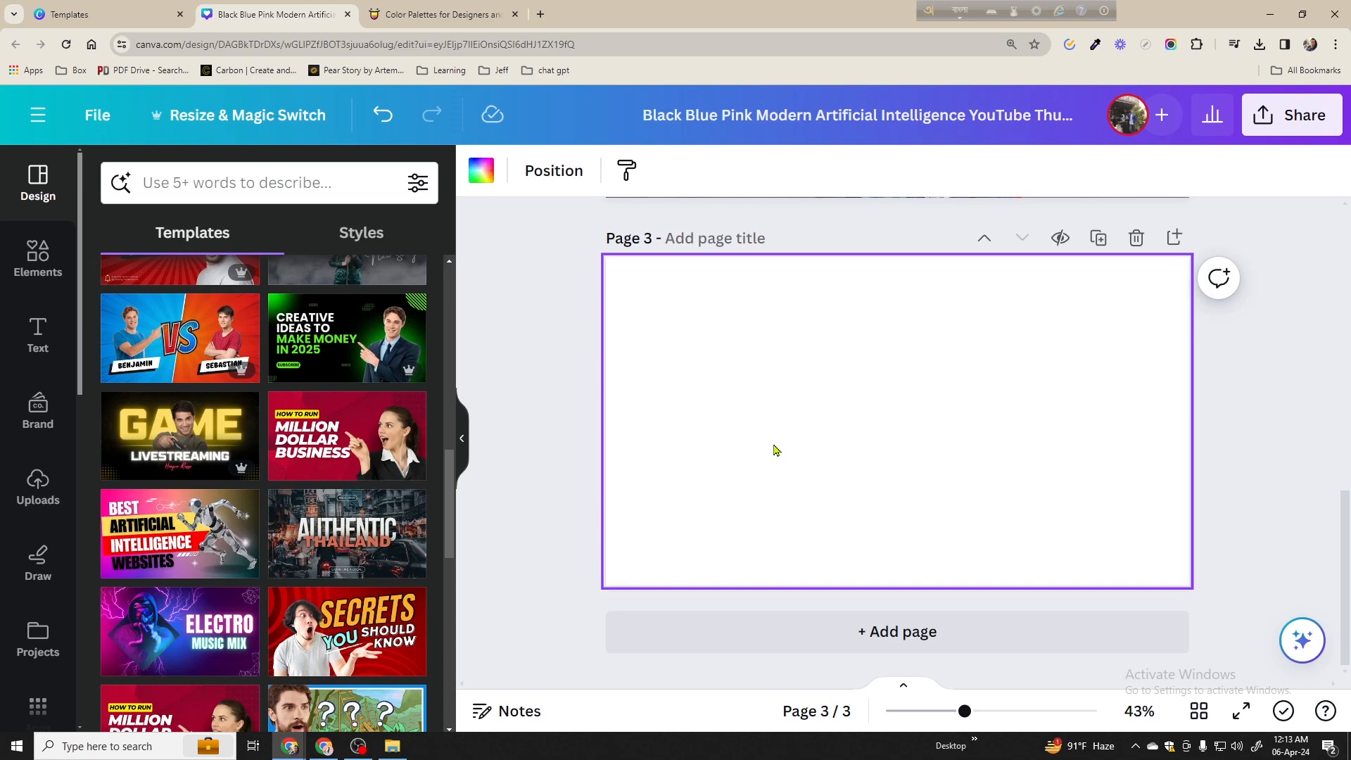
scroll(925, 429, "up", 4)
left_click(1135, 519)
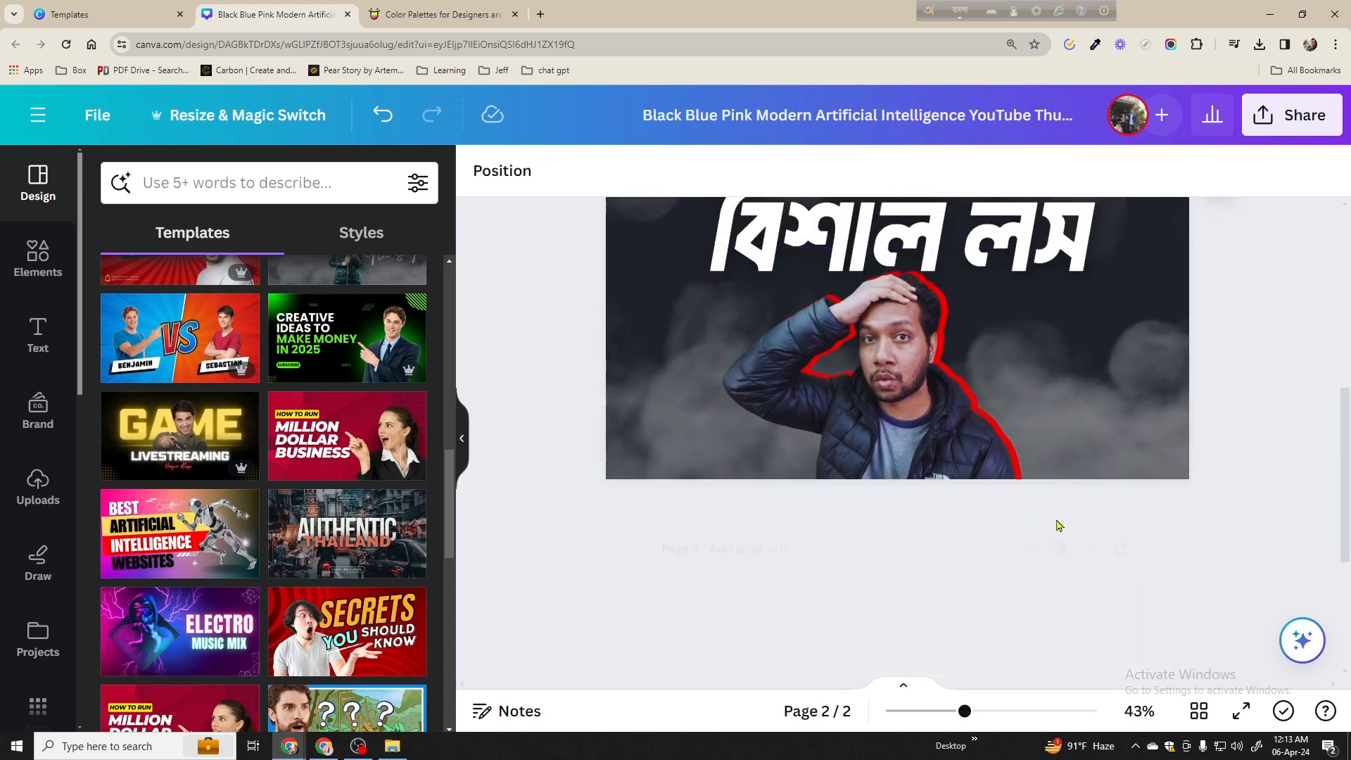
Inspect the large Bangla headlines on pages 1 and 2, and review the page 2 thumbnail as a whole
scroll(875, 519, "up", 4)
scroll(867, 524, "down", 2)
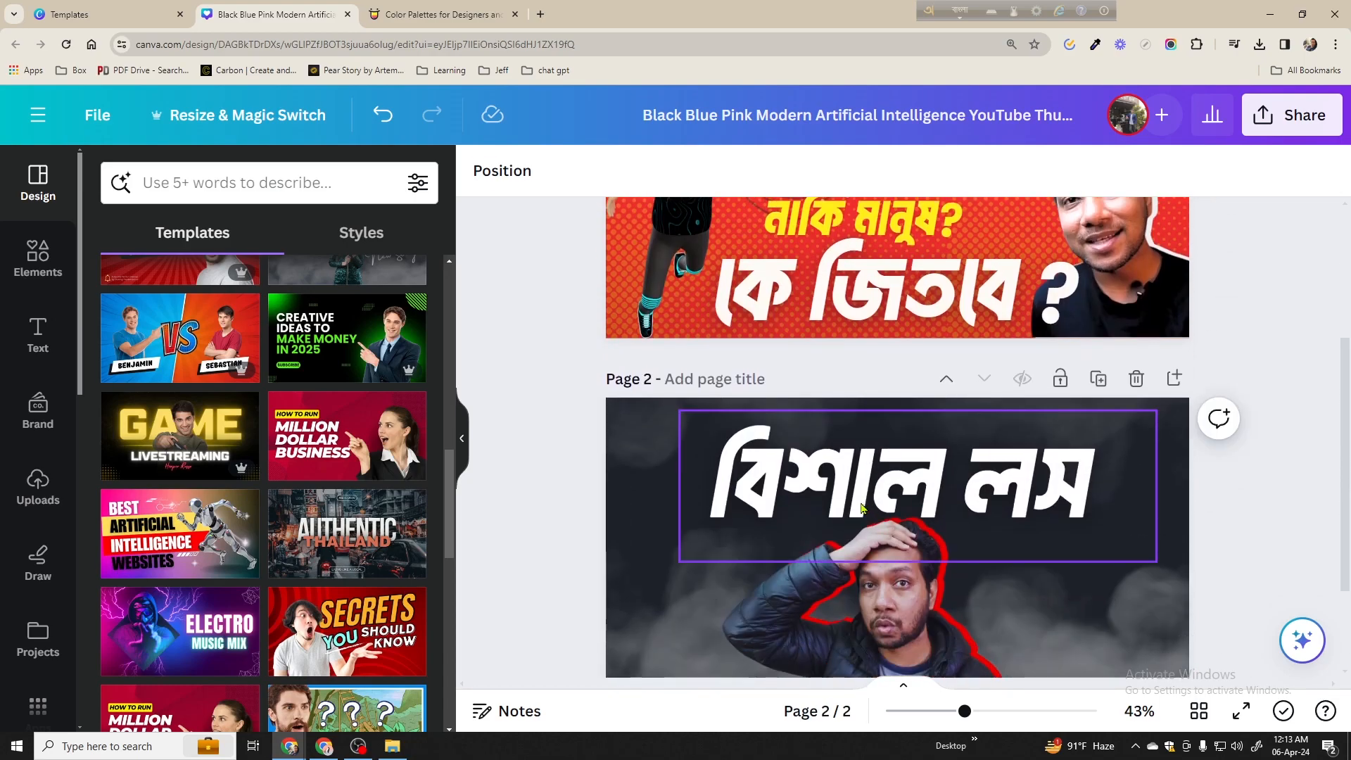
left_click(841, 318)
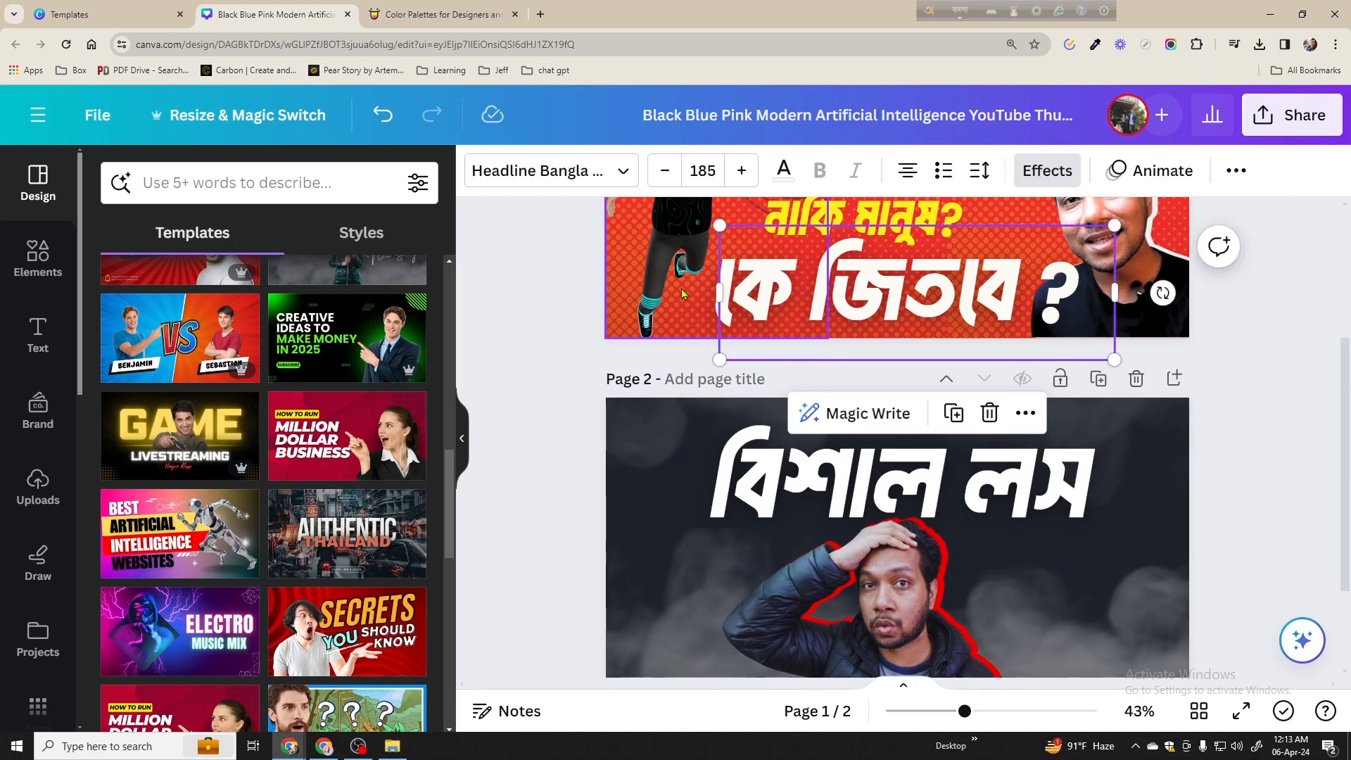
left_click(785, 473)
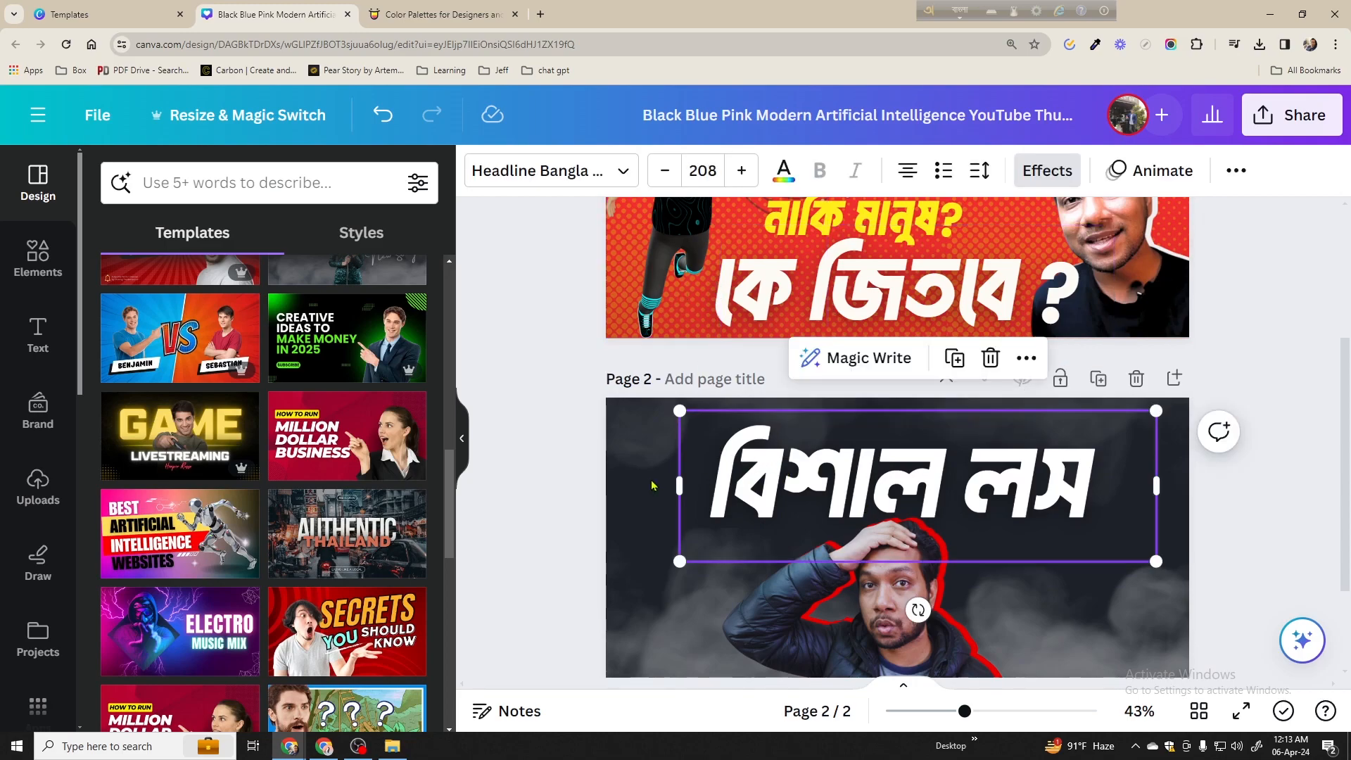
left_click(570, 477)
scroll(569, 475, "down", 2)
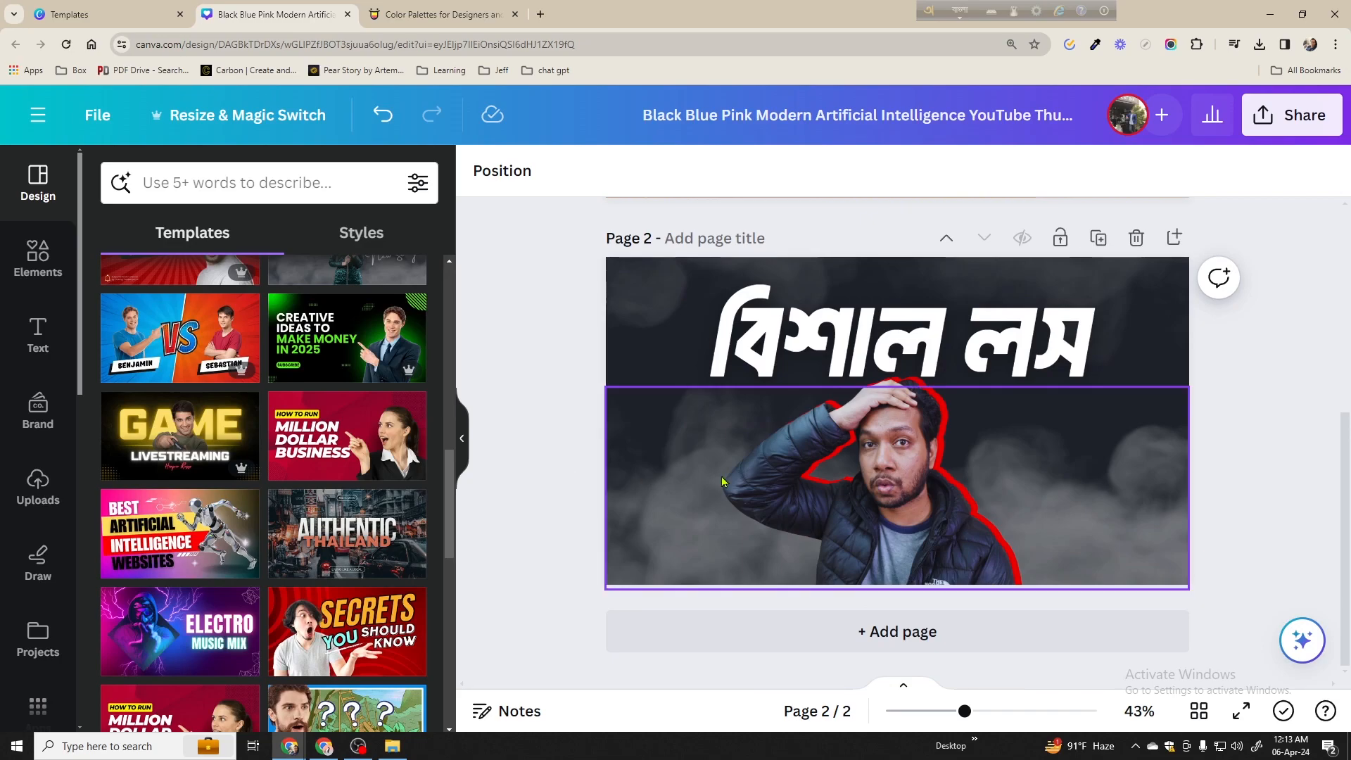
scroll(813, 459, "up", 2)
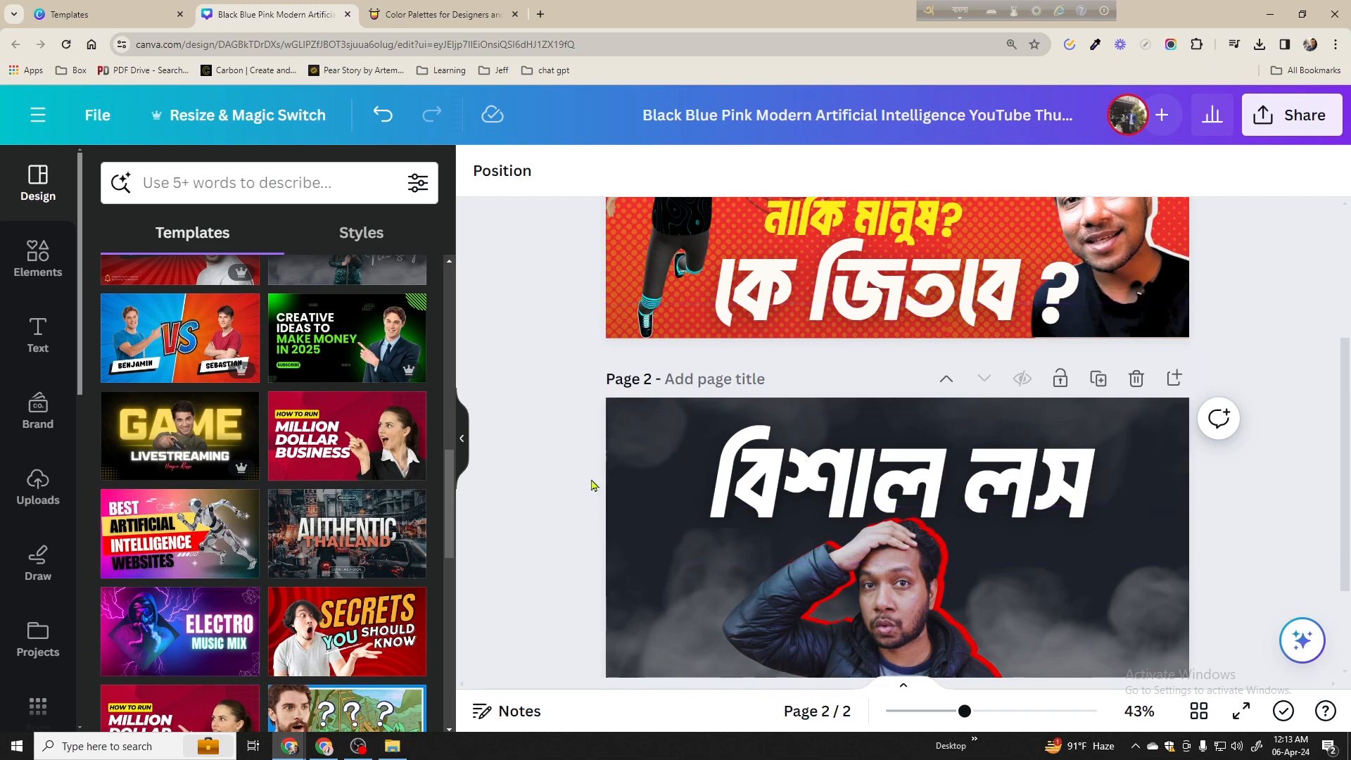
scroll(587, 485, "down", 2)
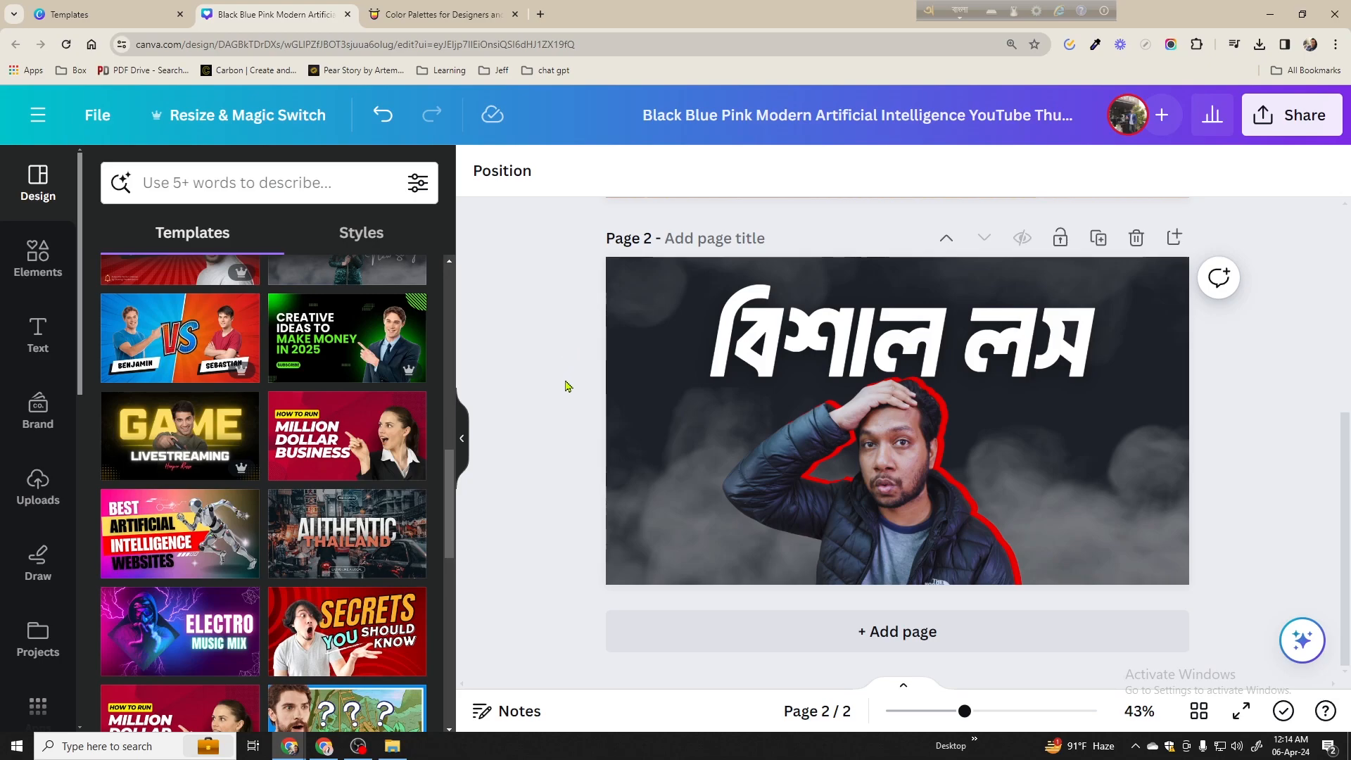
scroll(539, 429, "up", 2)
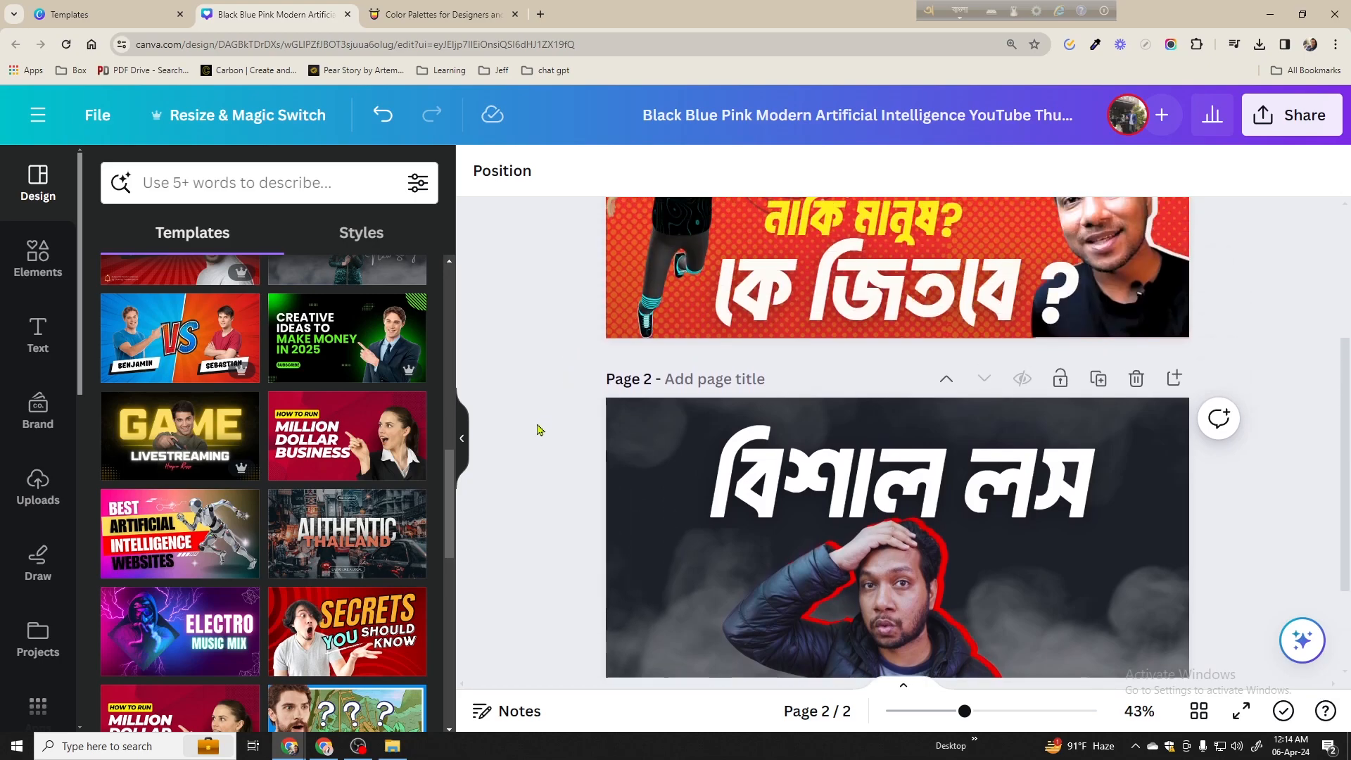
scroll(538, 430, "down", 2)
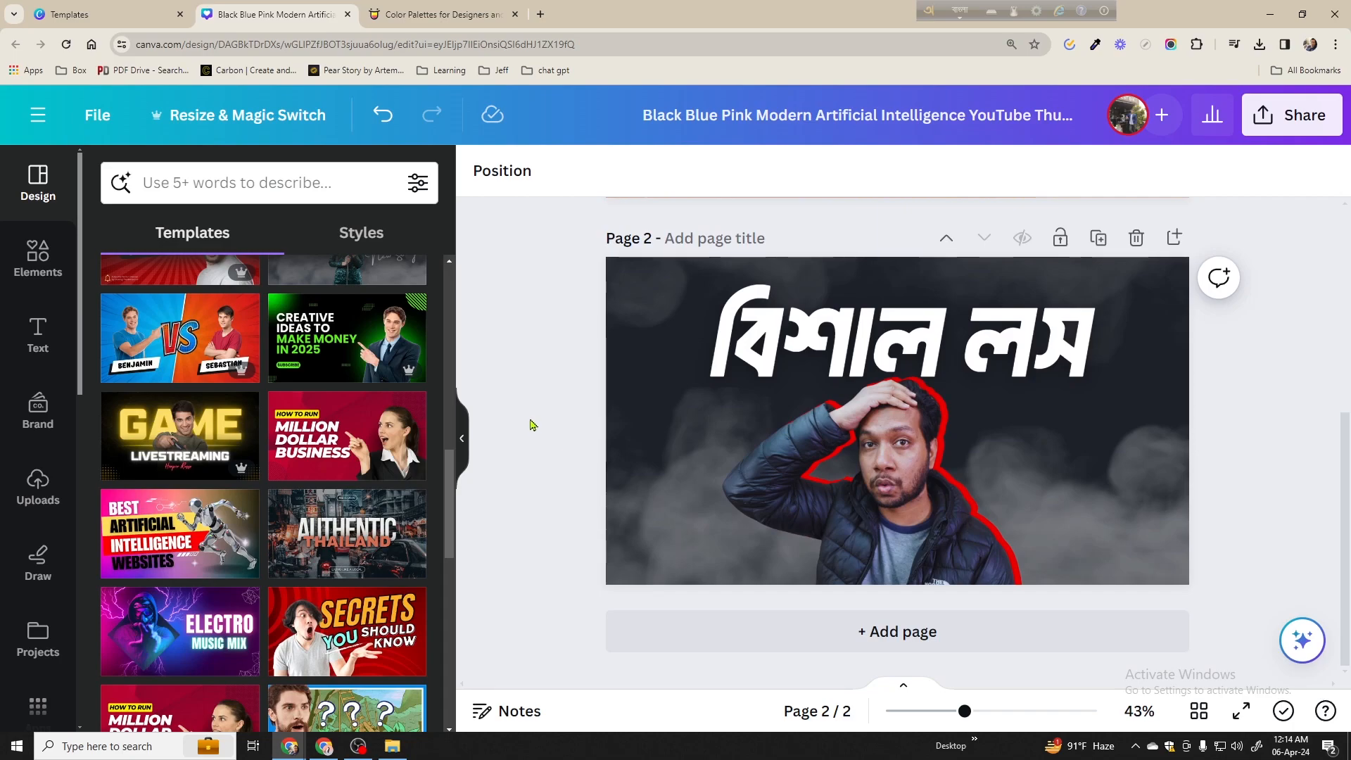